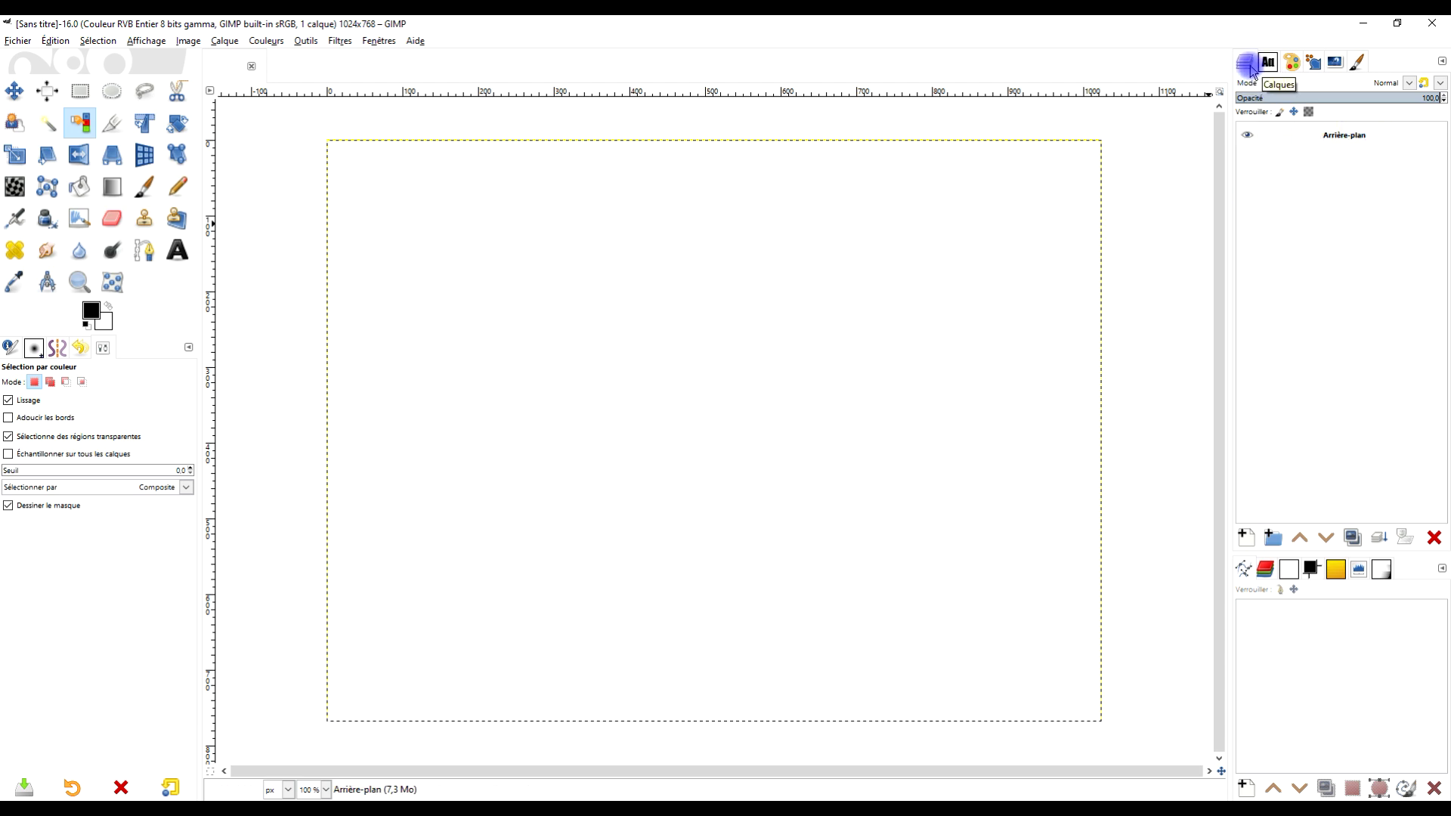
# Rename the background layer as "intérieur de la carte"
pyautogui.doubleClick(1344, 134)
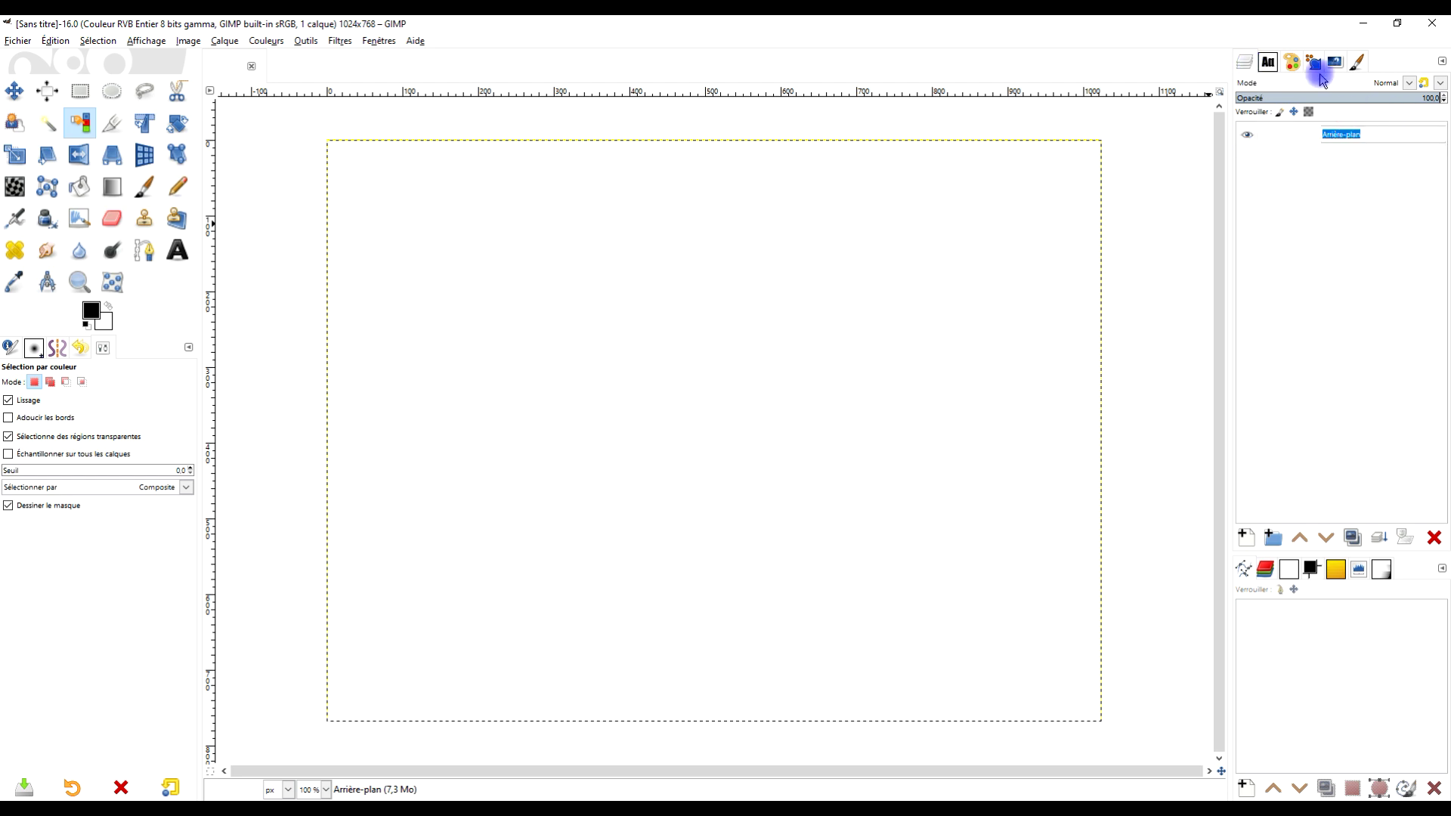
pyautogui.write('I')
pyautogui.write('ntérieur ')
pyautogui.write('de l')
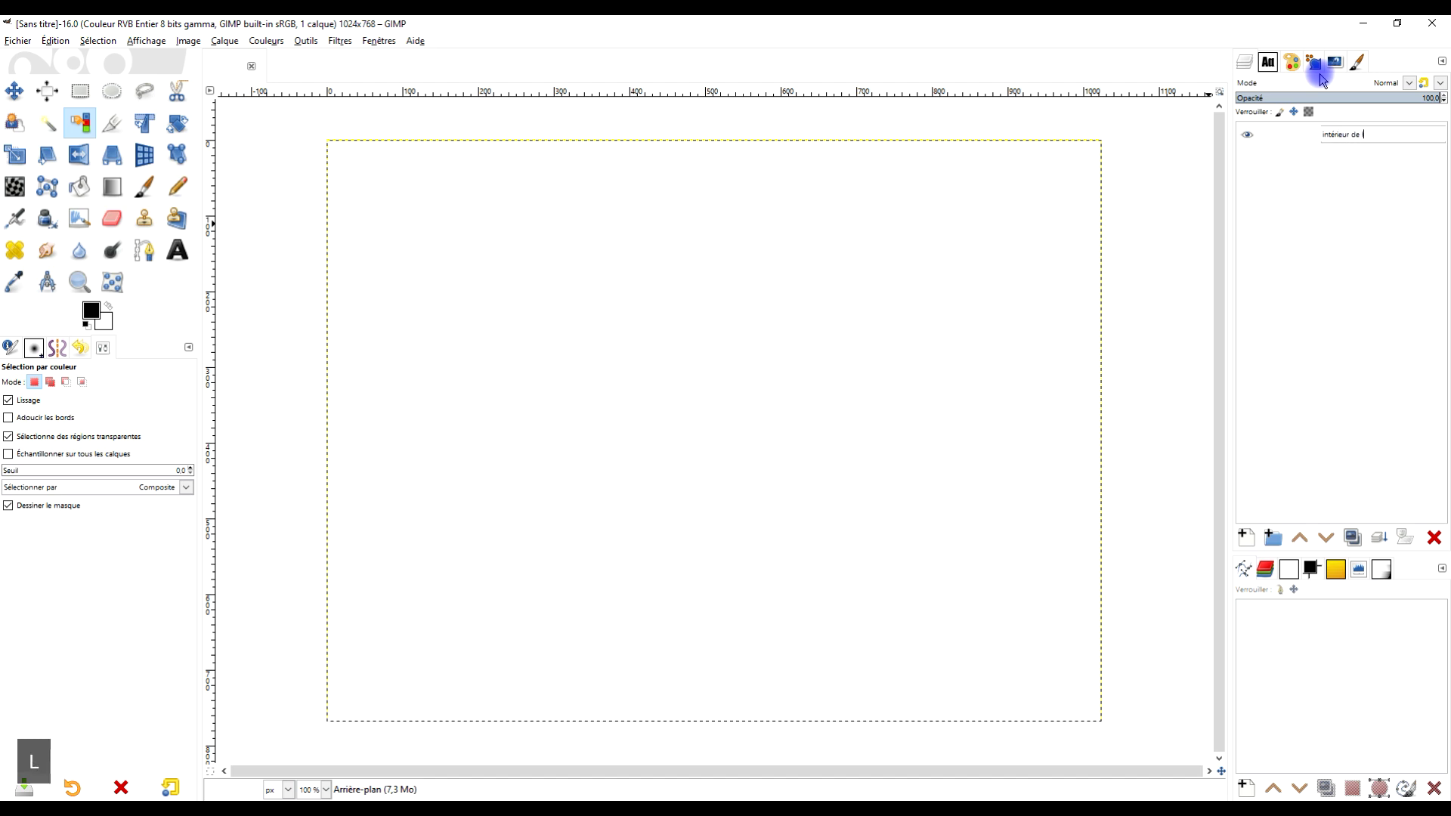
pyautogui.write('a carte')
pyautogui.press('Return')
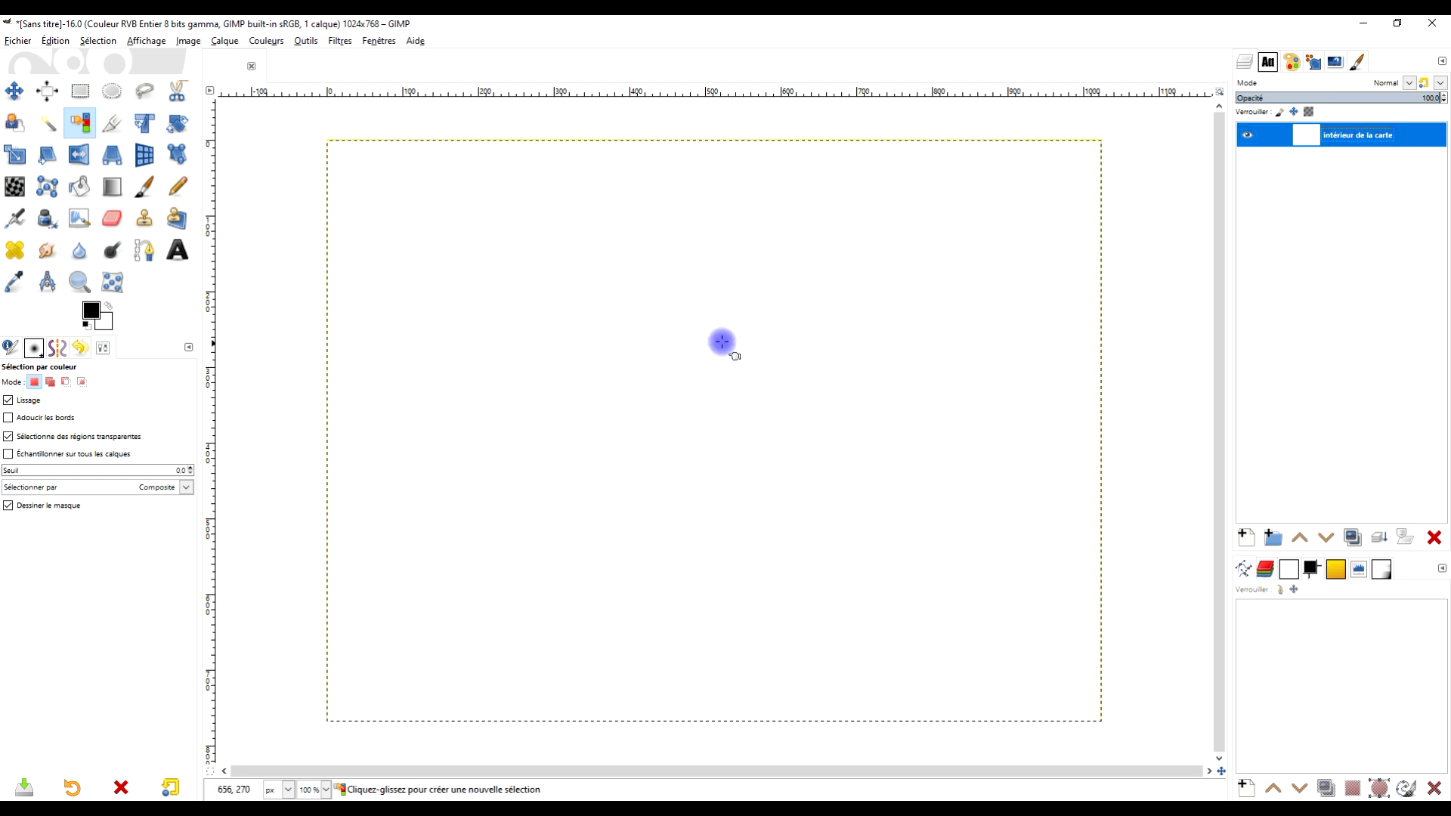
# Add a new layer named "rayure" filled with transparency
pyautogui.click(1243, 537)
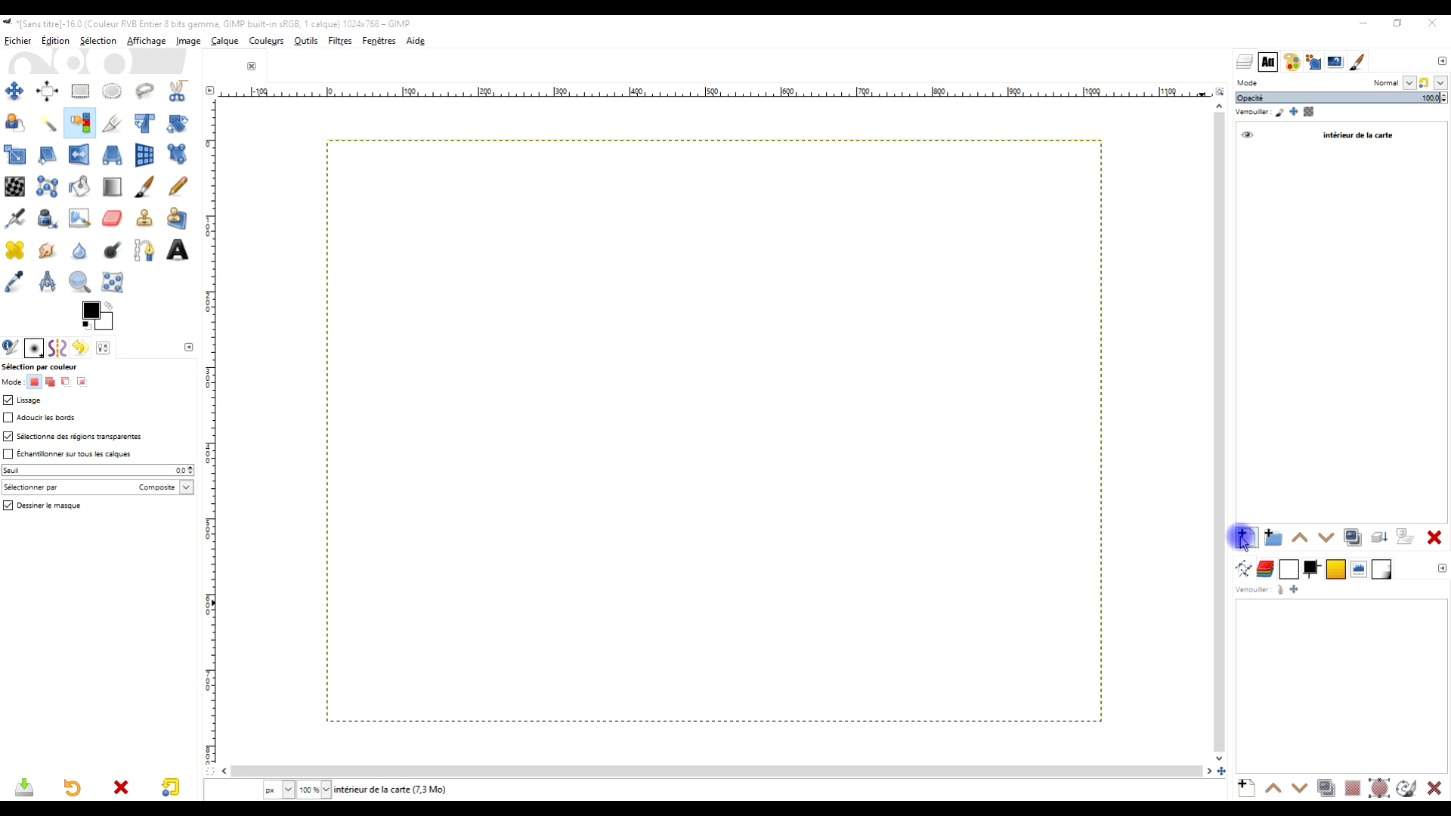
pyautogui.hotkey('ctrl', 'a')
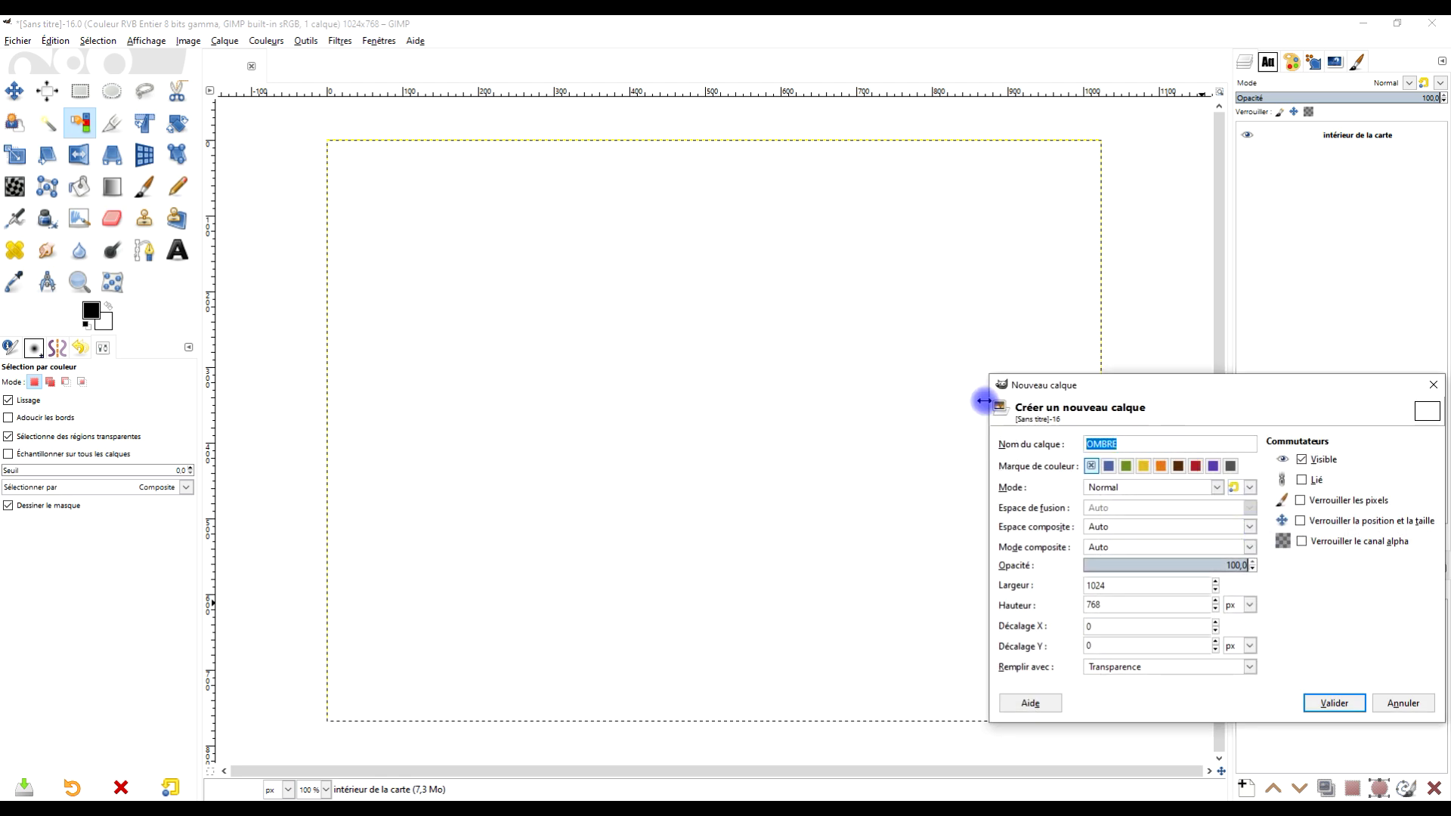
pyautogui.write('rayure')
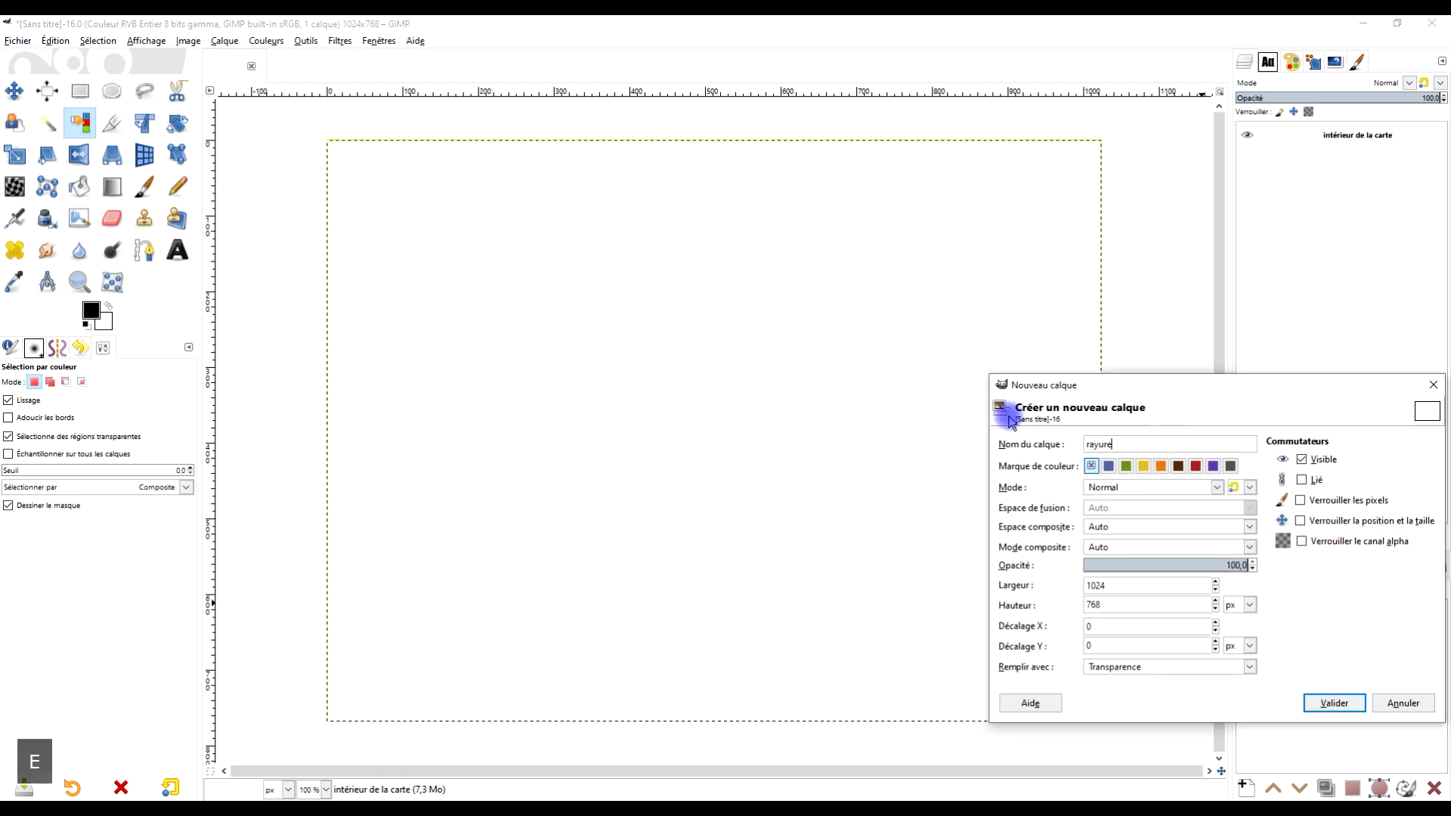
pyautogui.click(1169, 668)
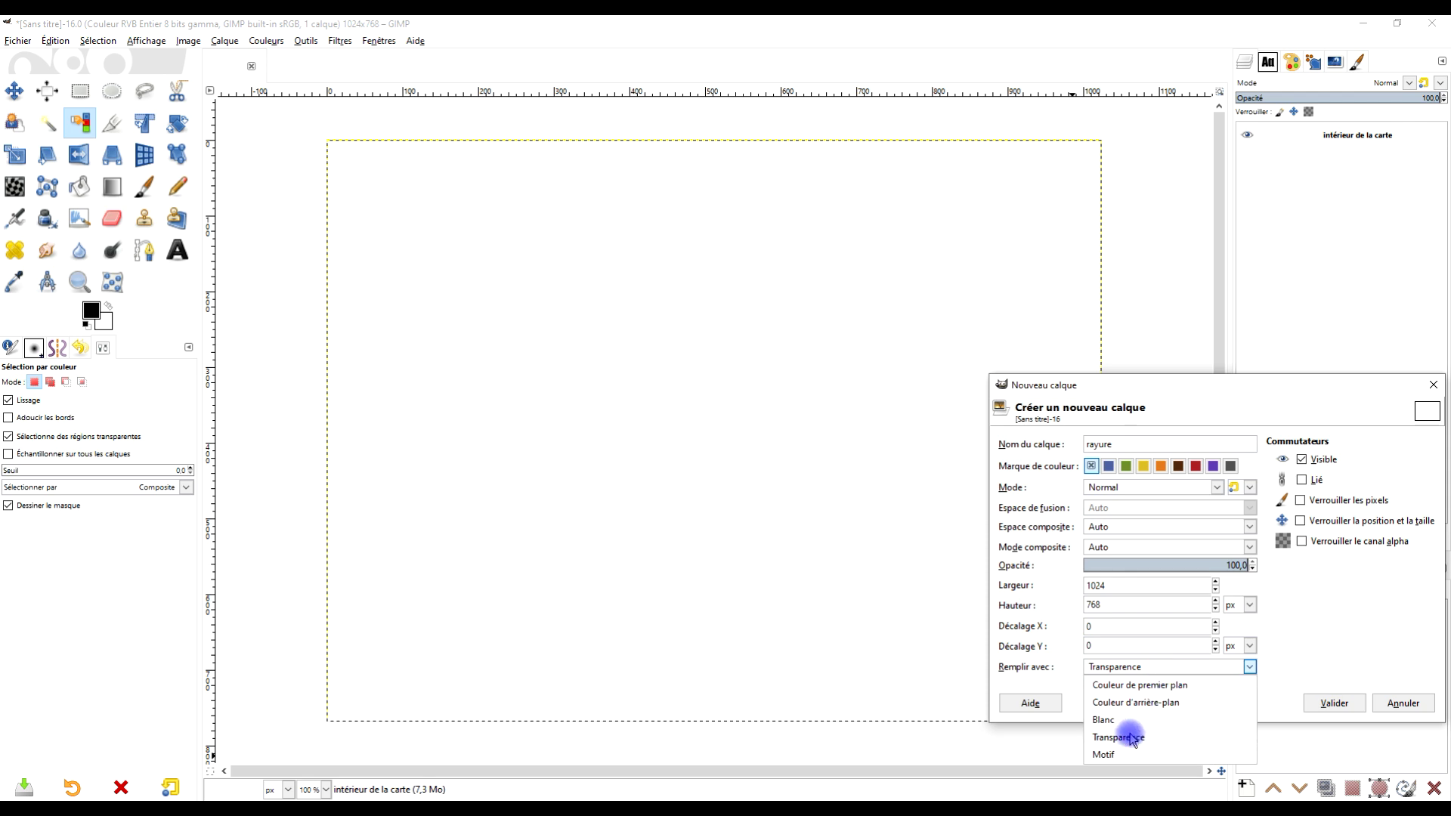
pyautogui.click(1131, 736)
pyautogui.click(1333, 703)
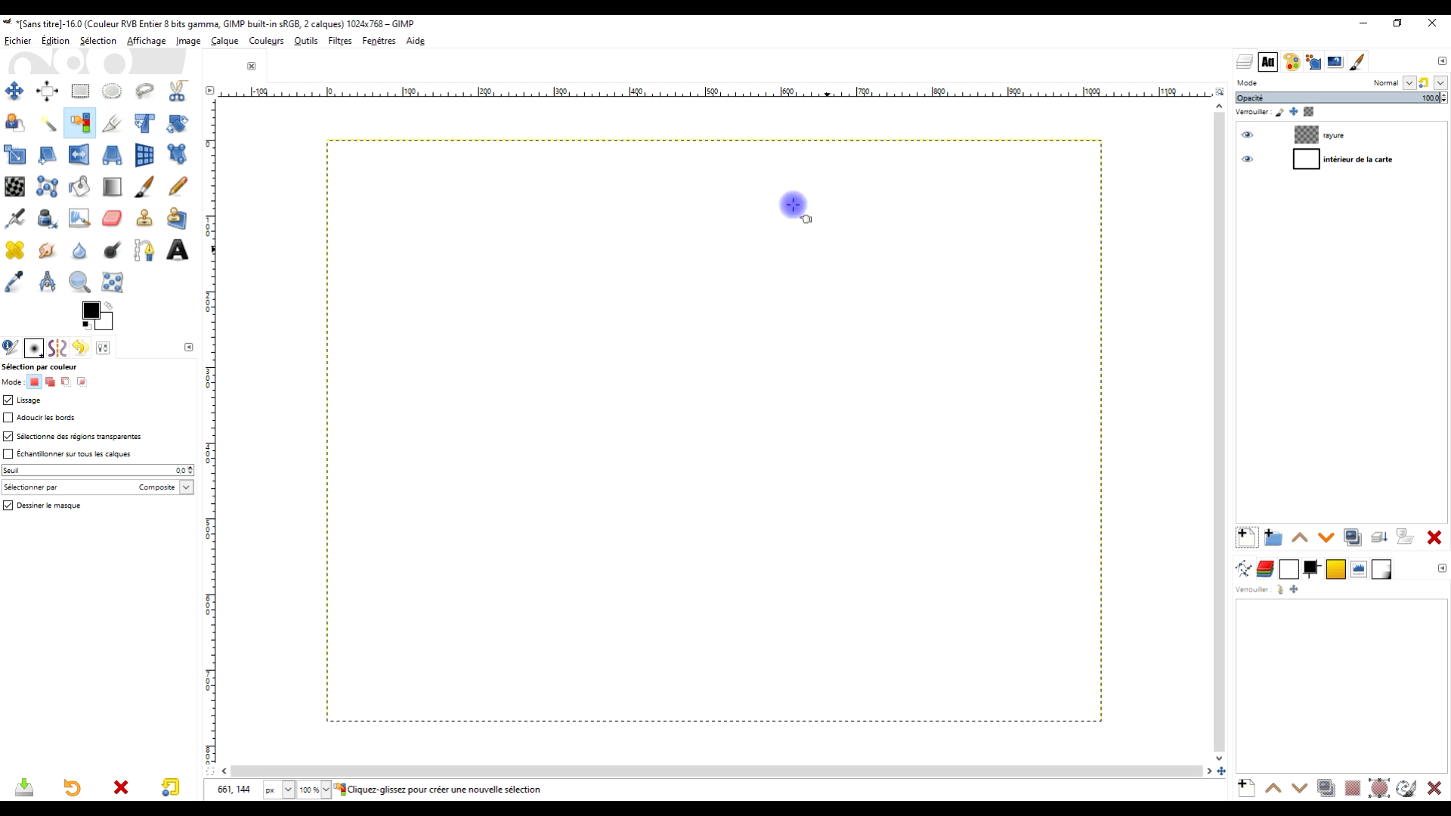
# Start the Grid pattern filter on the "rayure" layer and set the grid height to 1144 to leave only vertical lines
pyautogui.click(880, 499)
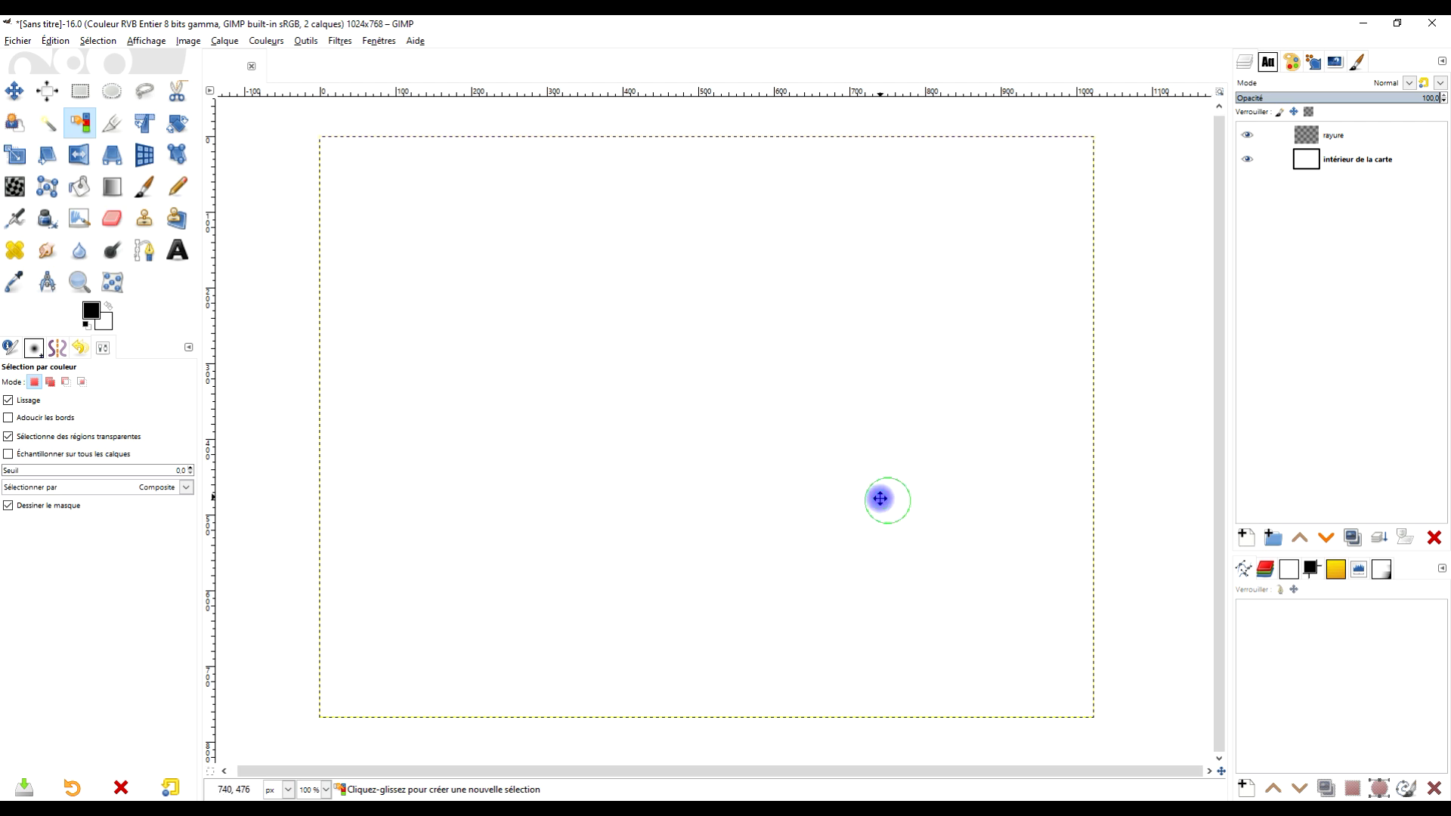
pyautogui.click(339, 41)
pyautogui.moveTo(426, 276)
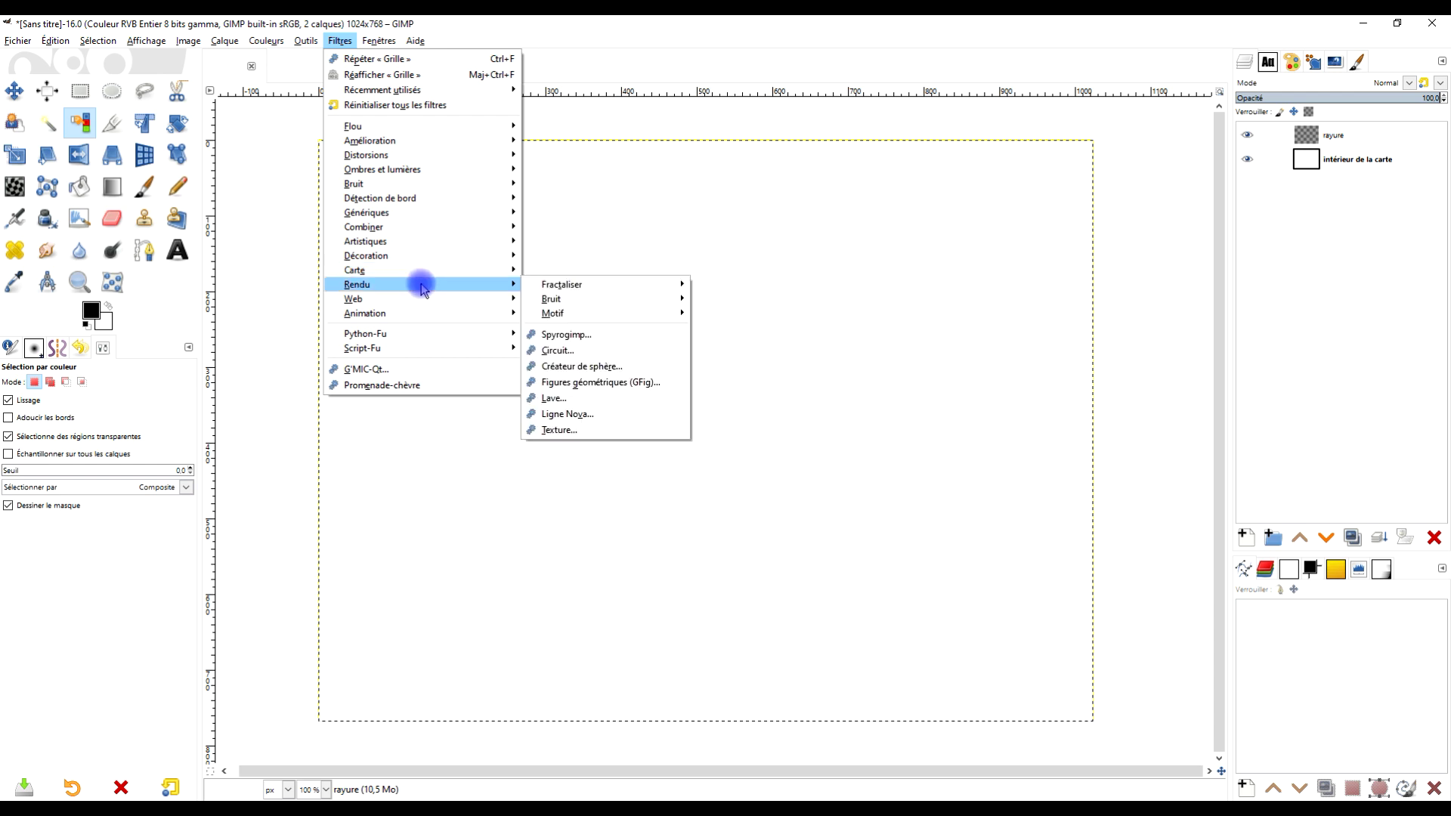
pyautogui.moveTo(602, 316)
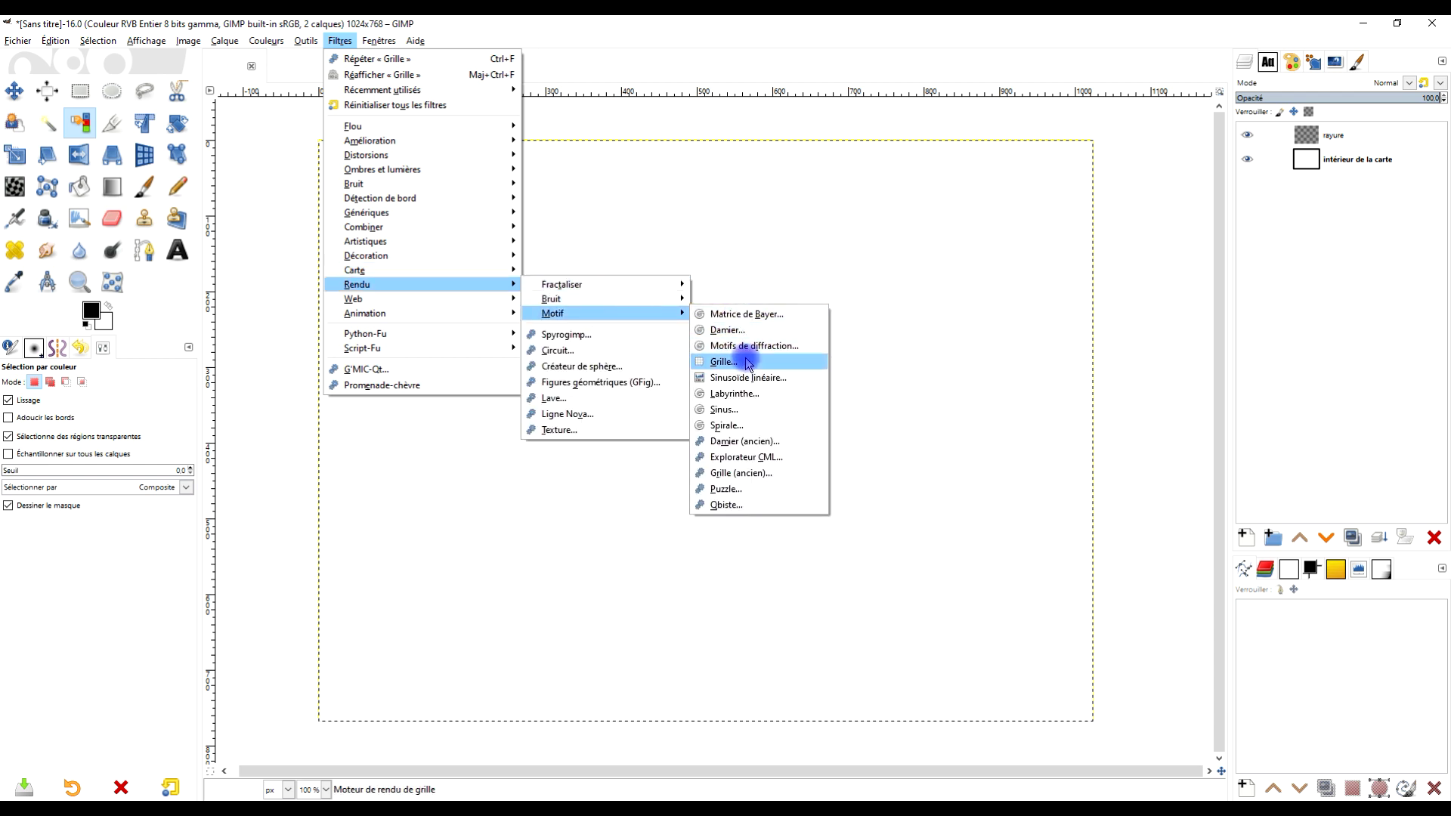
pyautogui.click(744, 358)
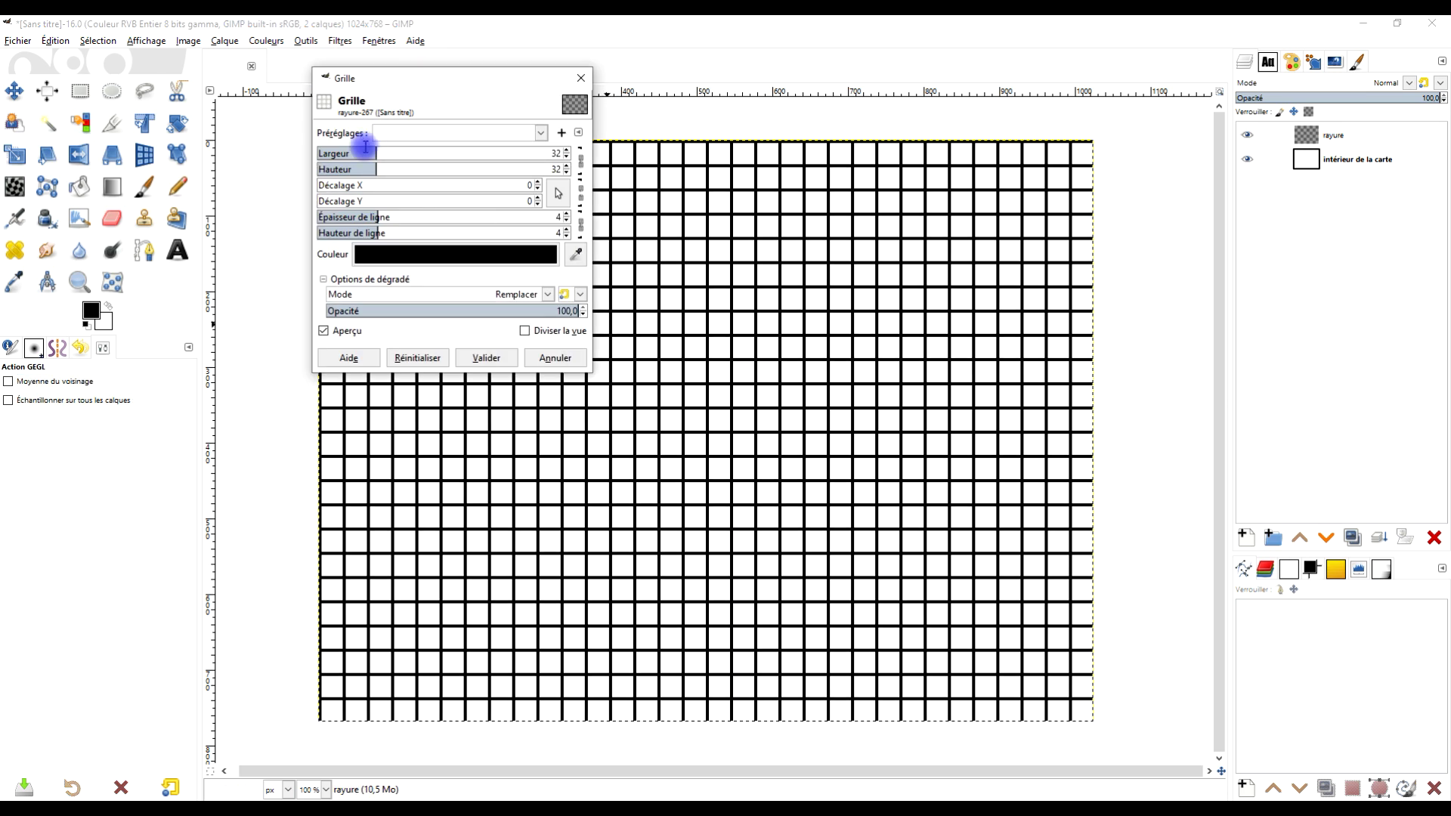
pyautogui.click(380, 154)
pyautogui.moveTo(378, 166); pyautogui.dragTo(593, 168)
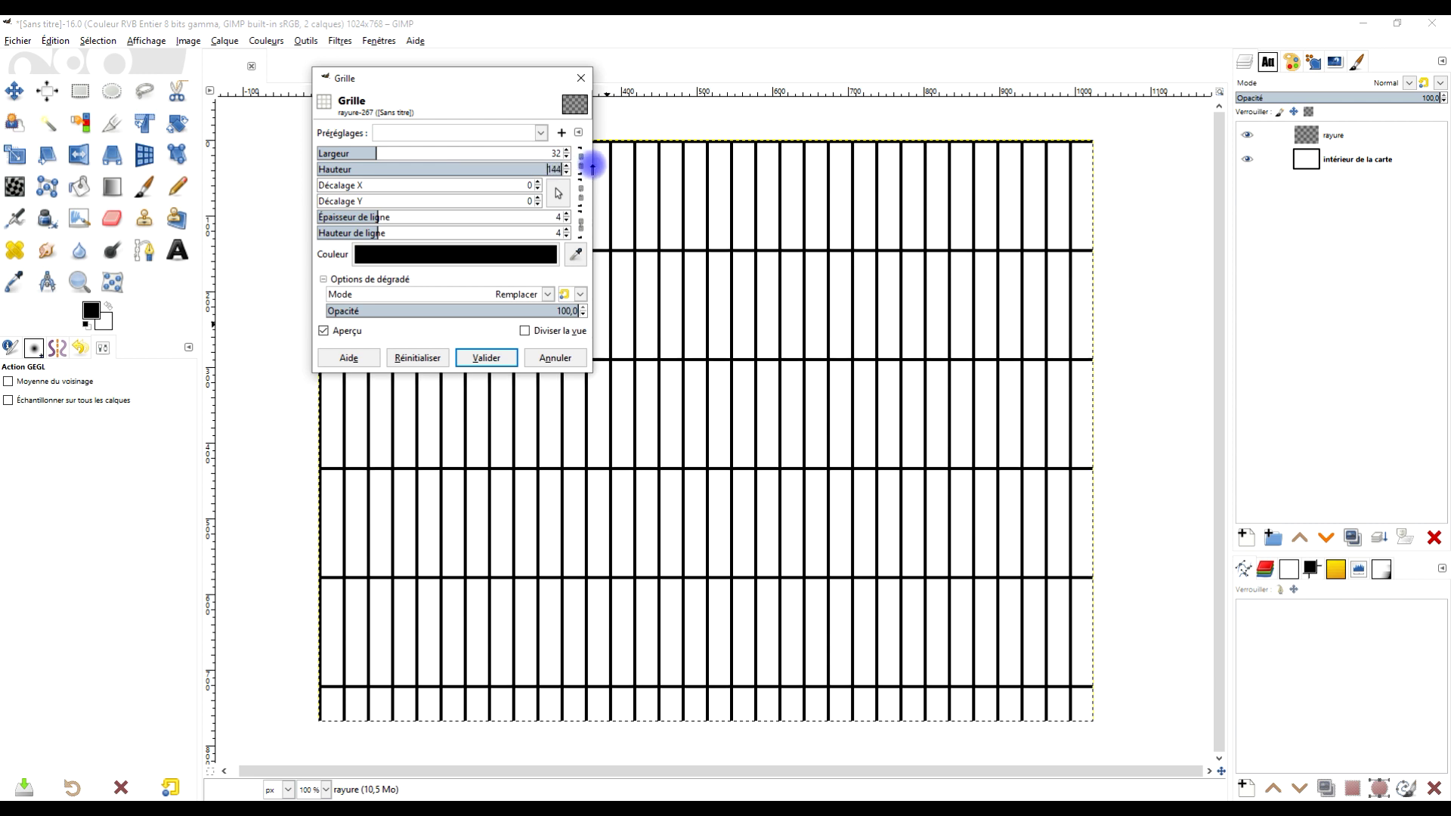
pyautogui.write('1')
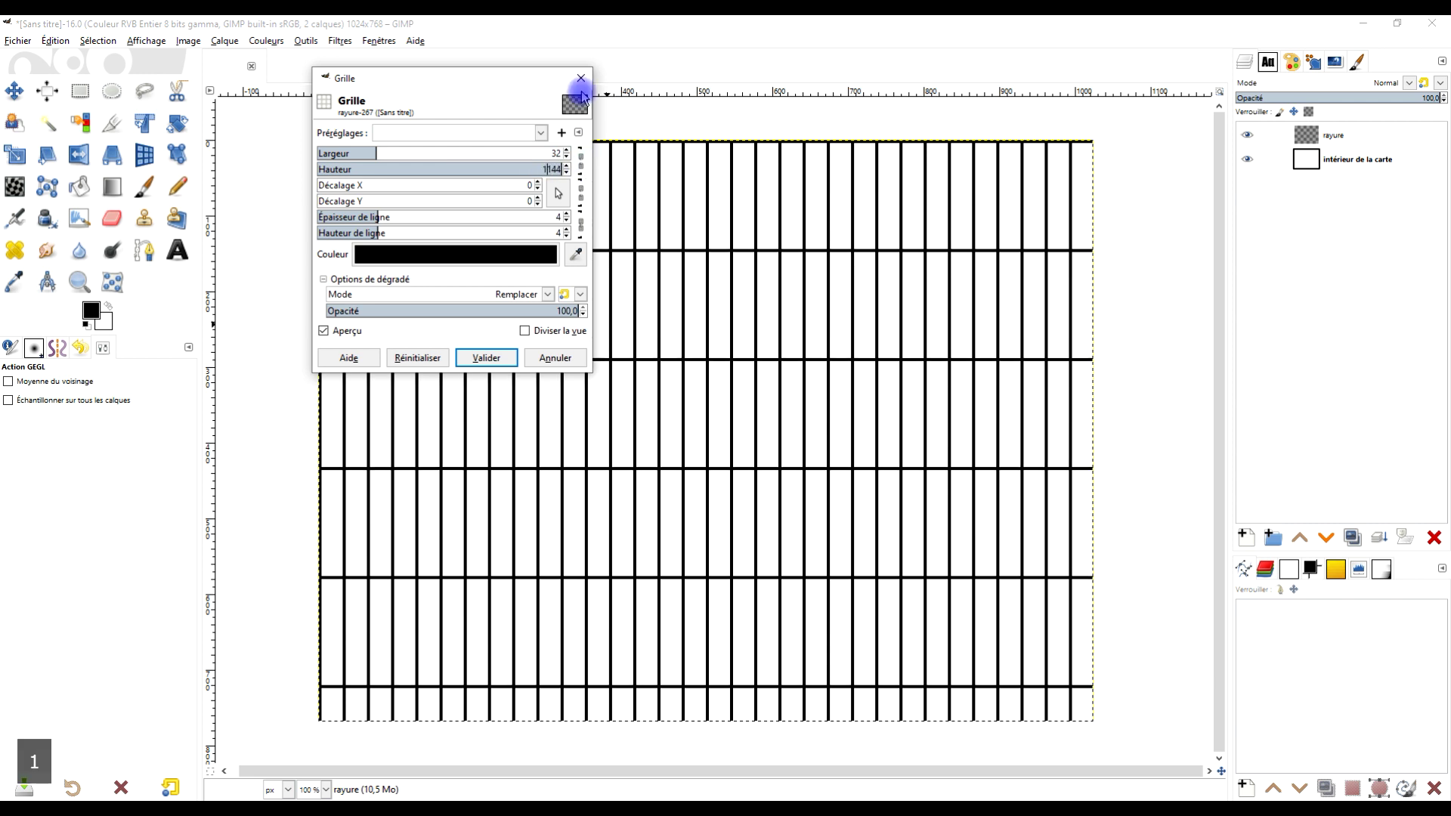
pyautogui.press('Return')
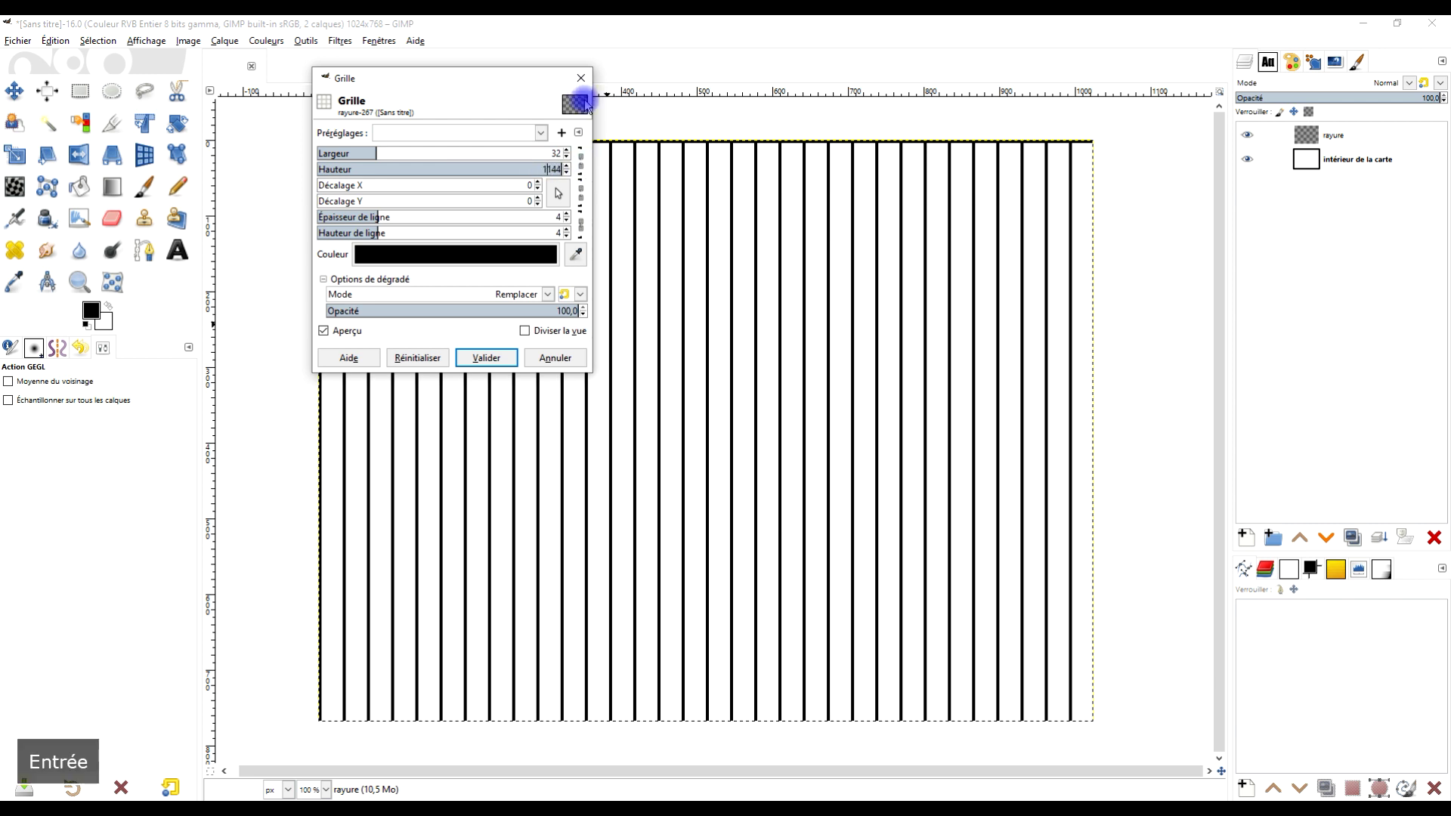
# Set the grid width to 8 and the line thickness to 3, and apply the Grid filter
pyautogui.click(688, 239)
pyautogui.scroll(1, 688, 240)
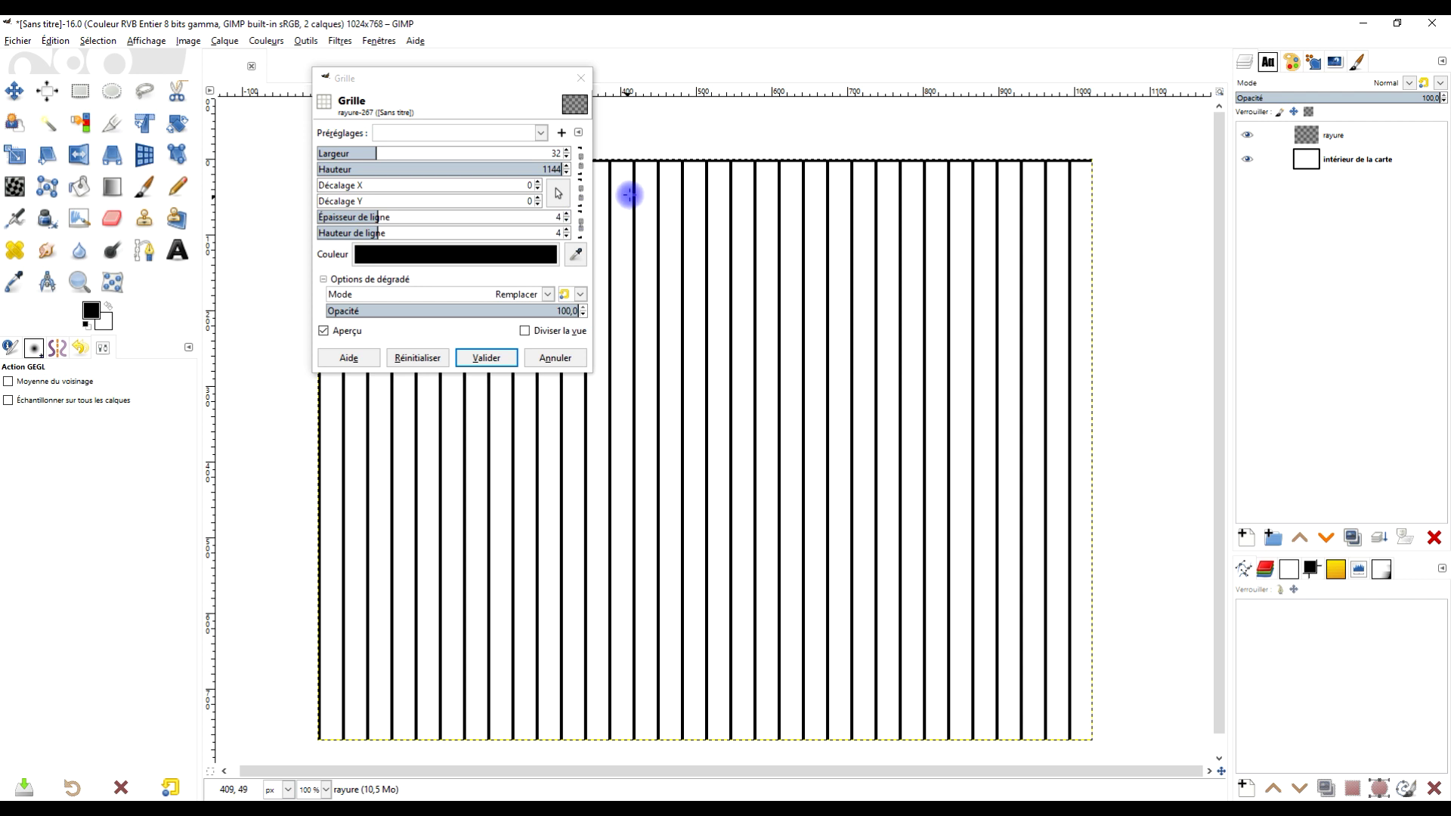
pyautogui.moveTo(370, 149); pyautogui.dragTo(332, 151)
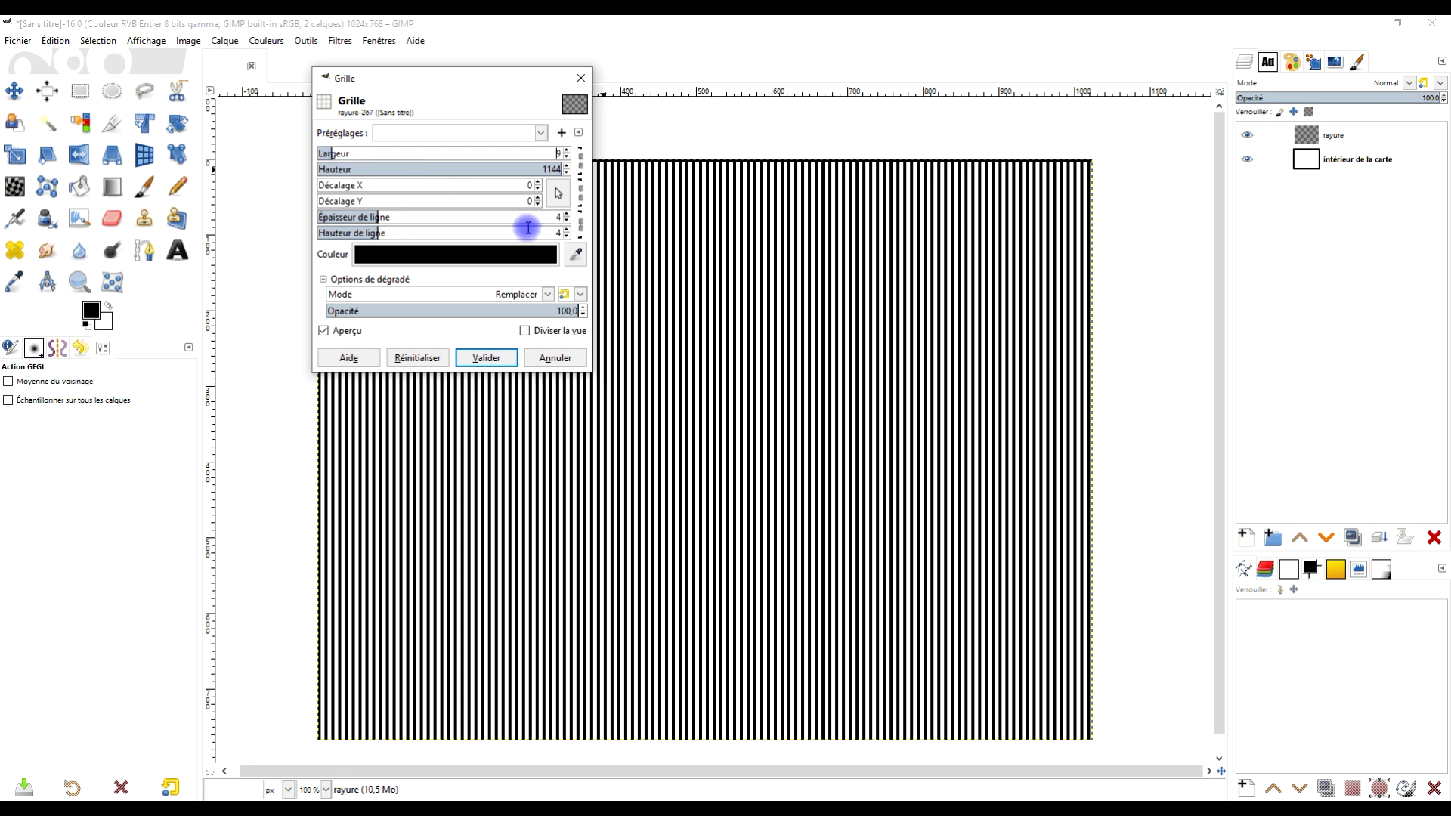
pyautogui.click(566, 221)
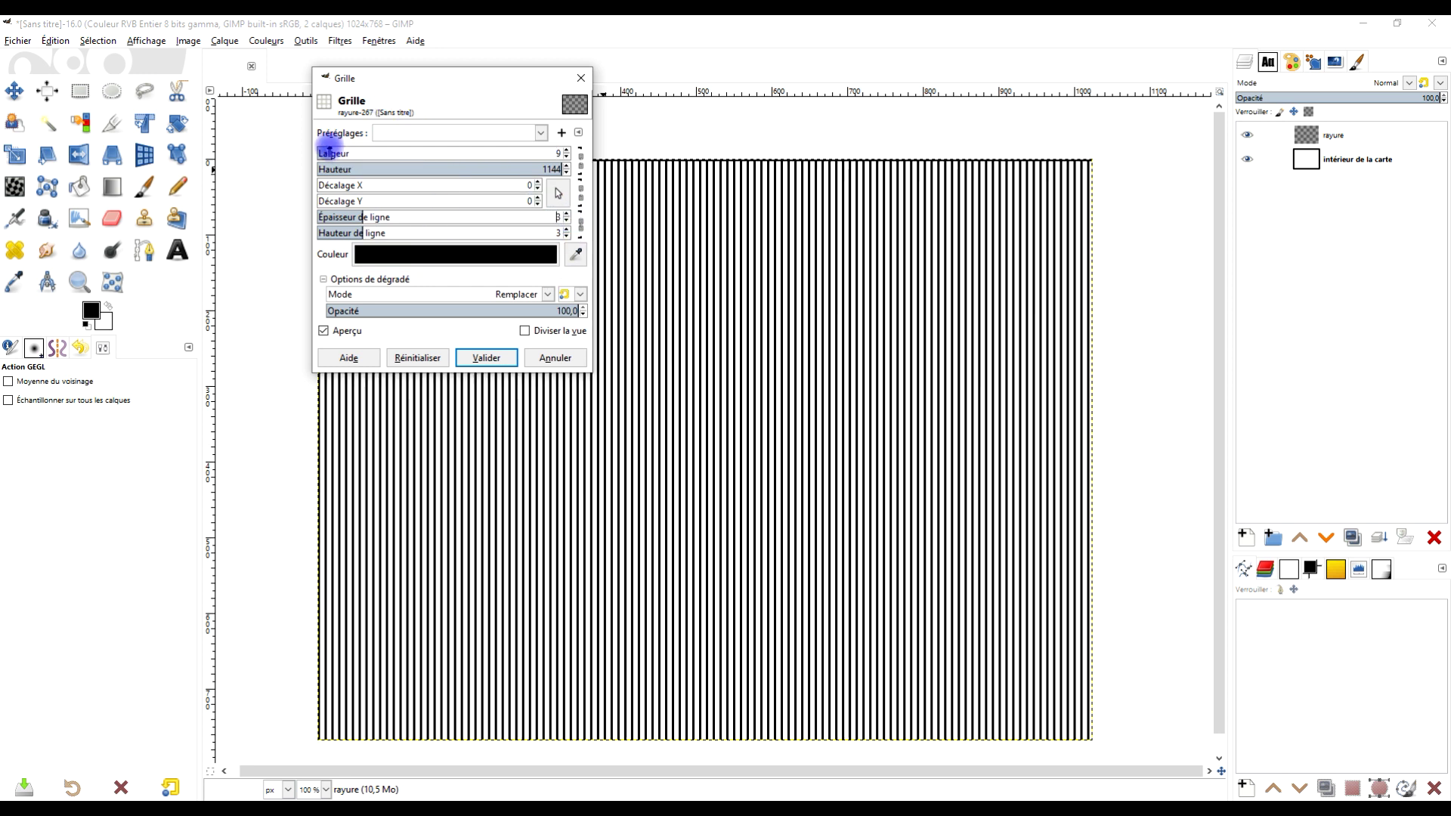
pyautogui.click(329, 149)
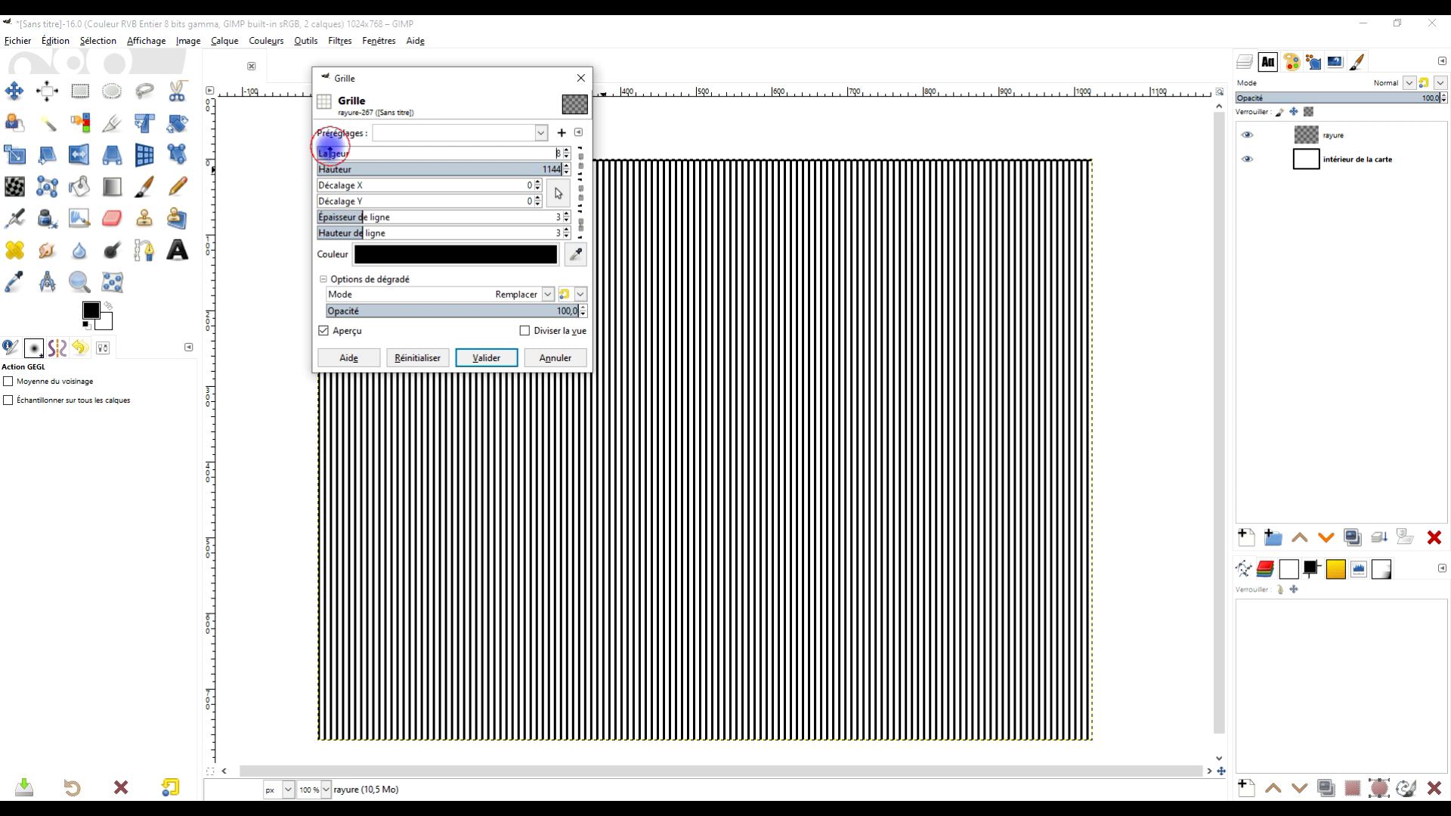
pyautogui.click(485, 358)
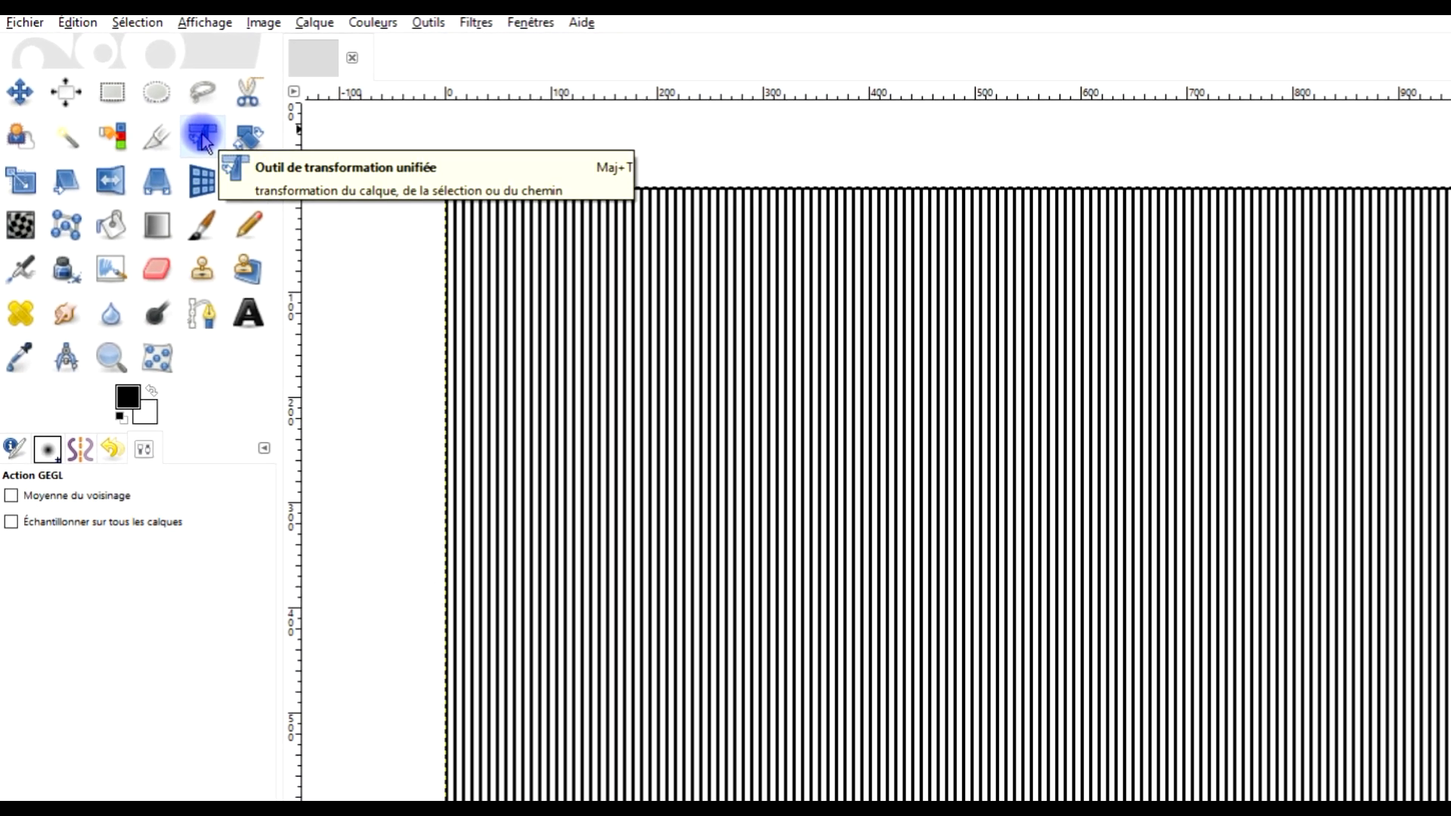
# Start a Unified Transform on the striped layer and move its pivot to the layer's upper-left corner
pyautogui.click(297, 156)
pyautogui.press('-')
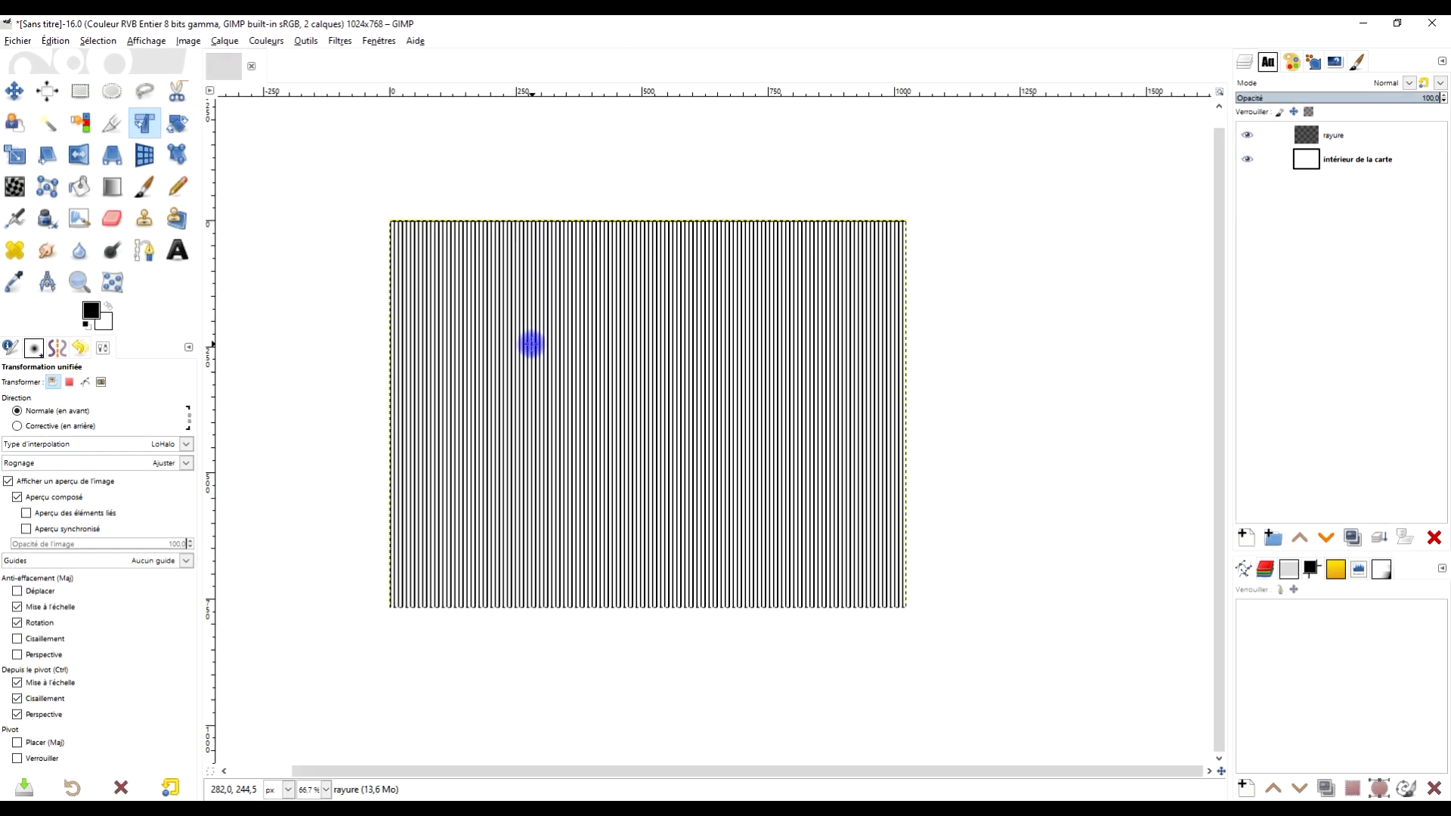
pyautogui.moveTo(699, 396); pyautogui.dragTo(748, 359)
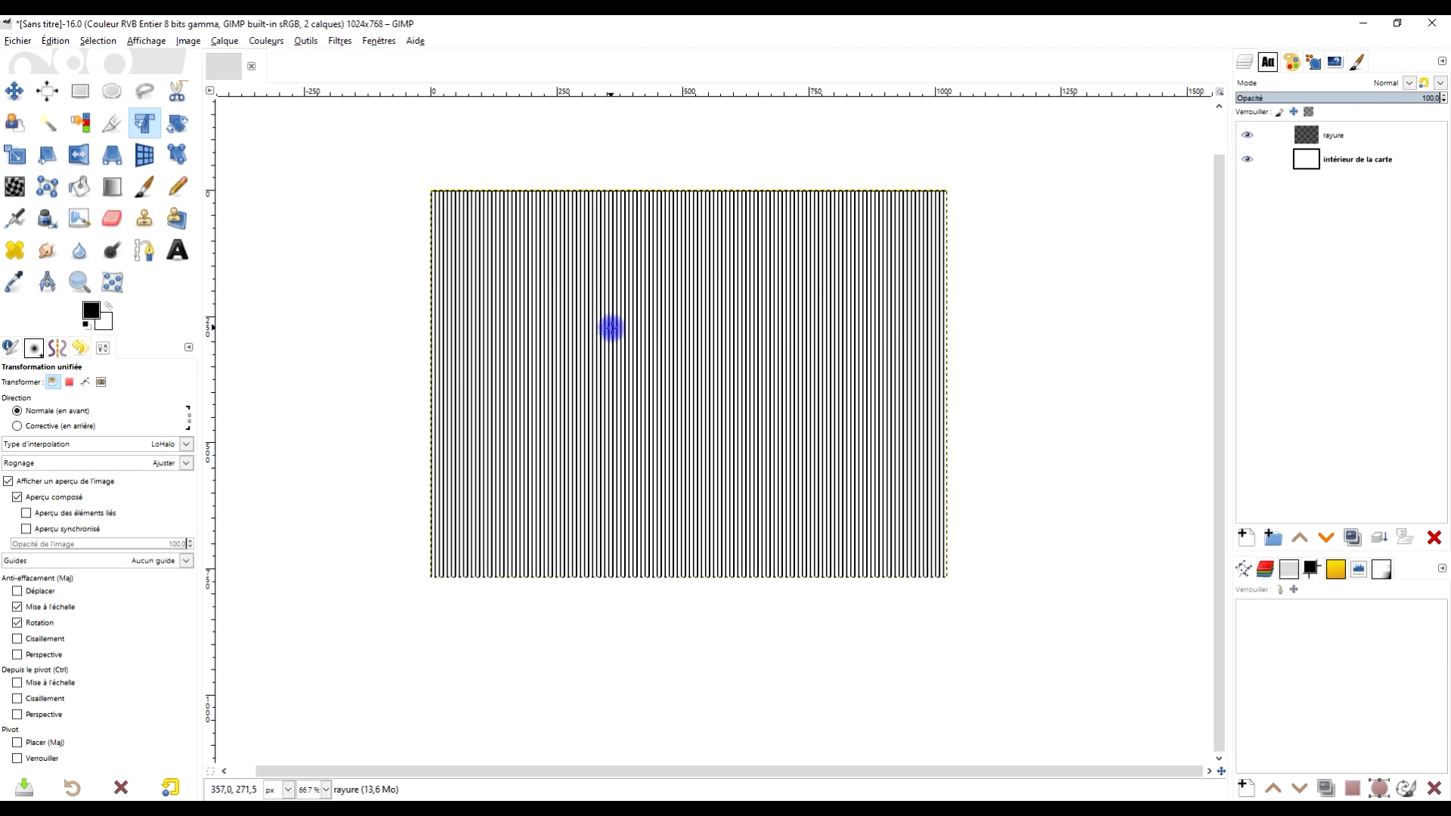
pyautogui.press('ctrl')
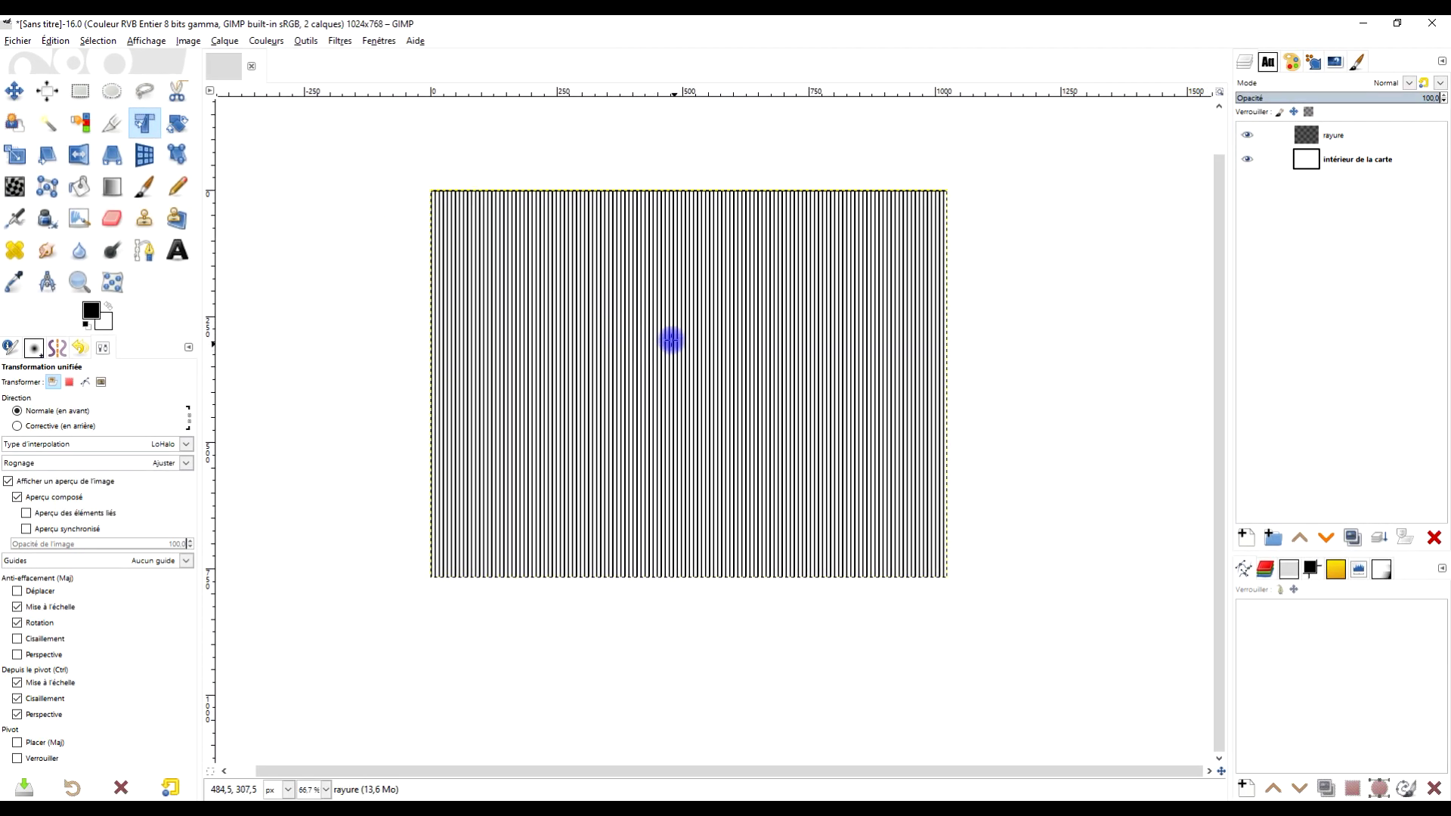
pyautogui.scroll(1, 666, 333)
pyautogui.scroll(1, 693, 340)
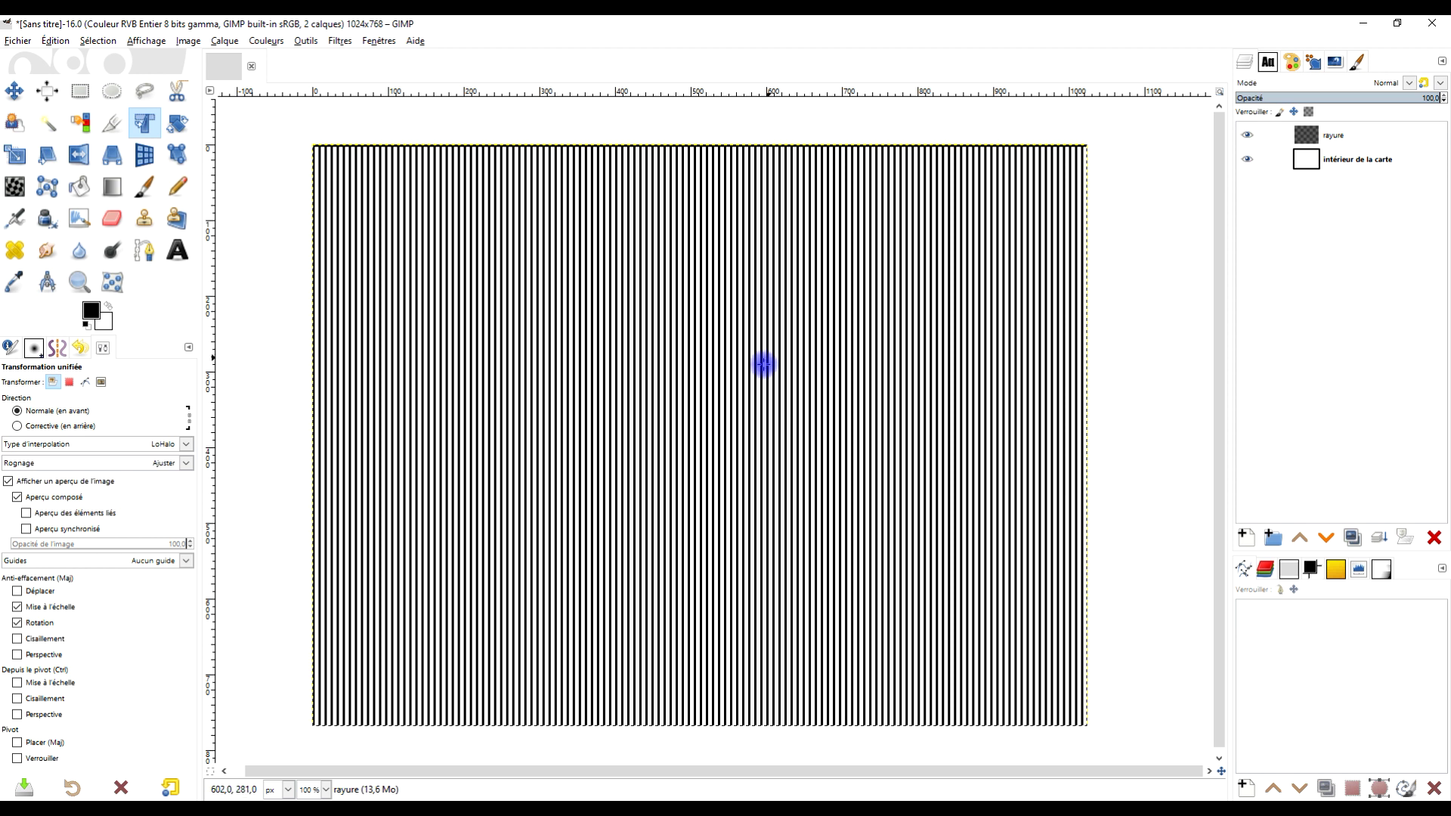
pyautogui.click(698, 371)
pyautogui.press('-')
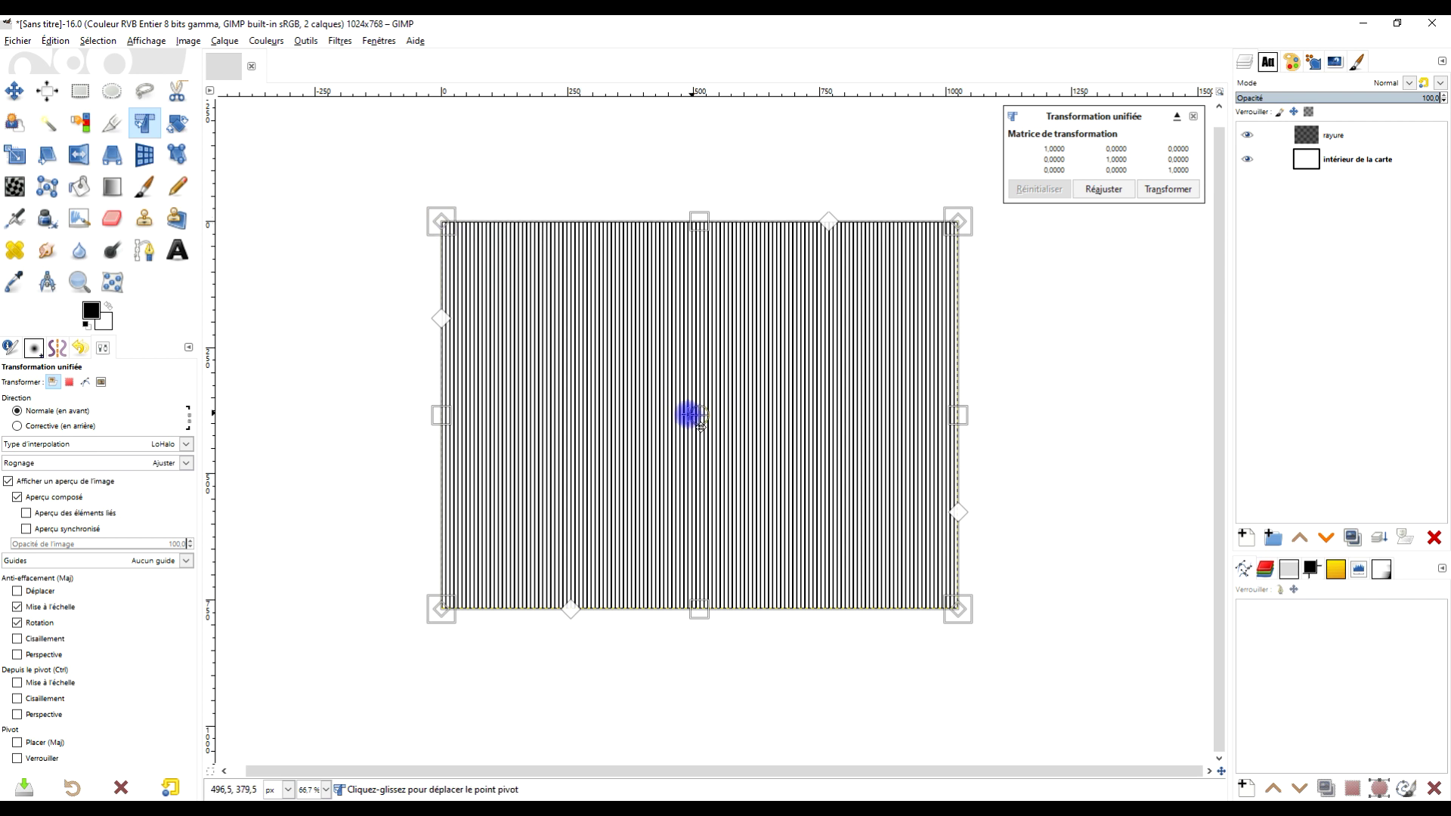
pyautogui.moveTo(696, 416); pyautogui.dragTo(449, 215)
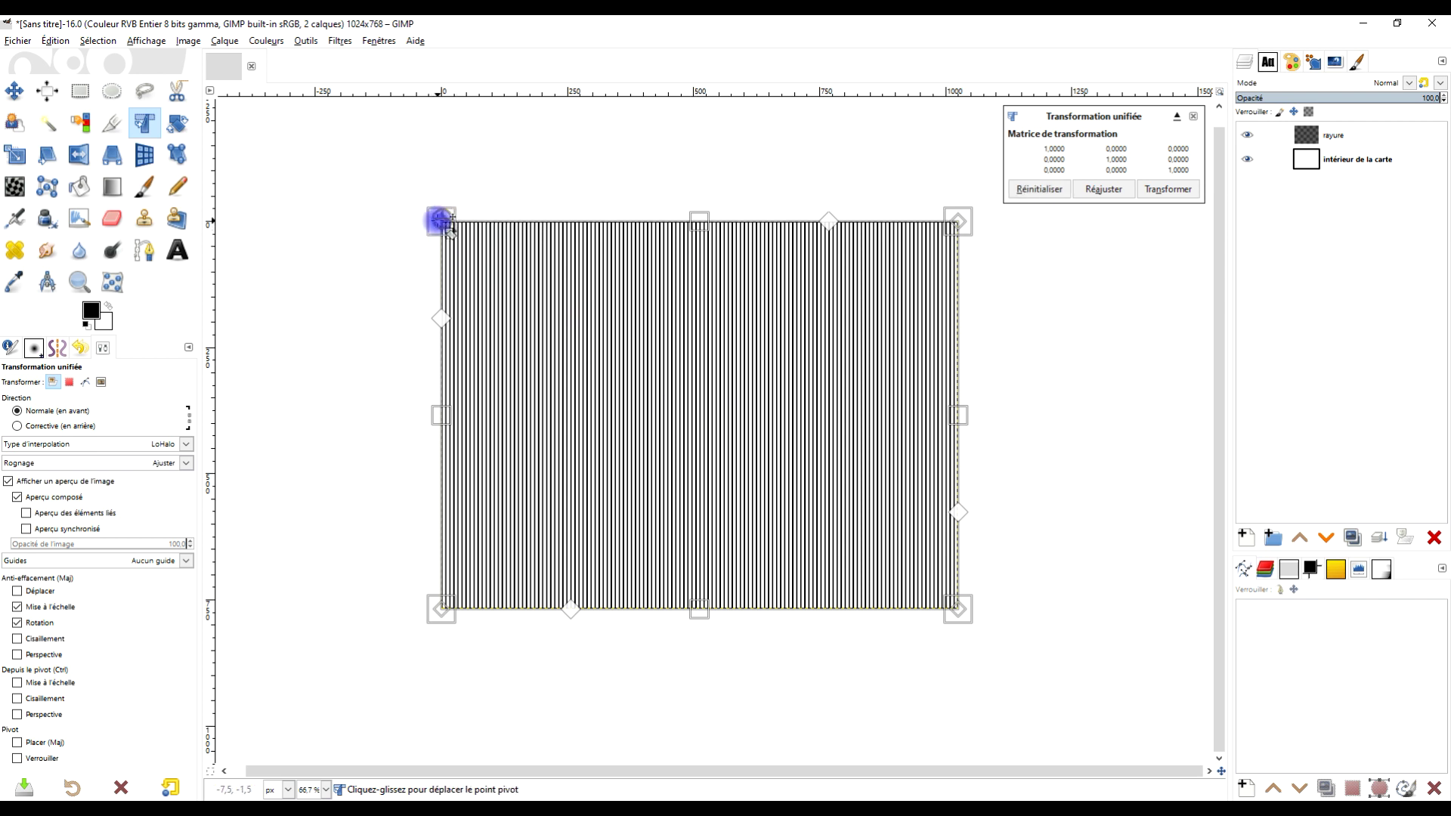
pyautogui.press('ctrl')
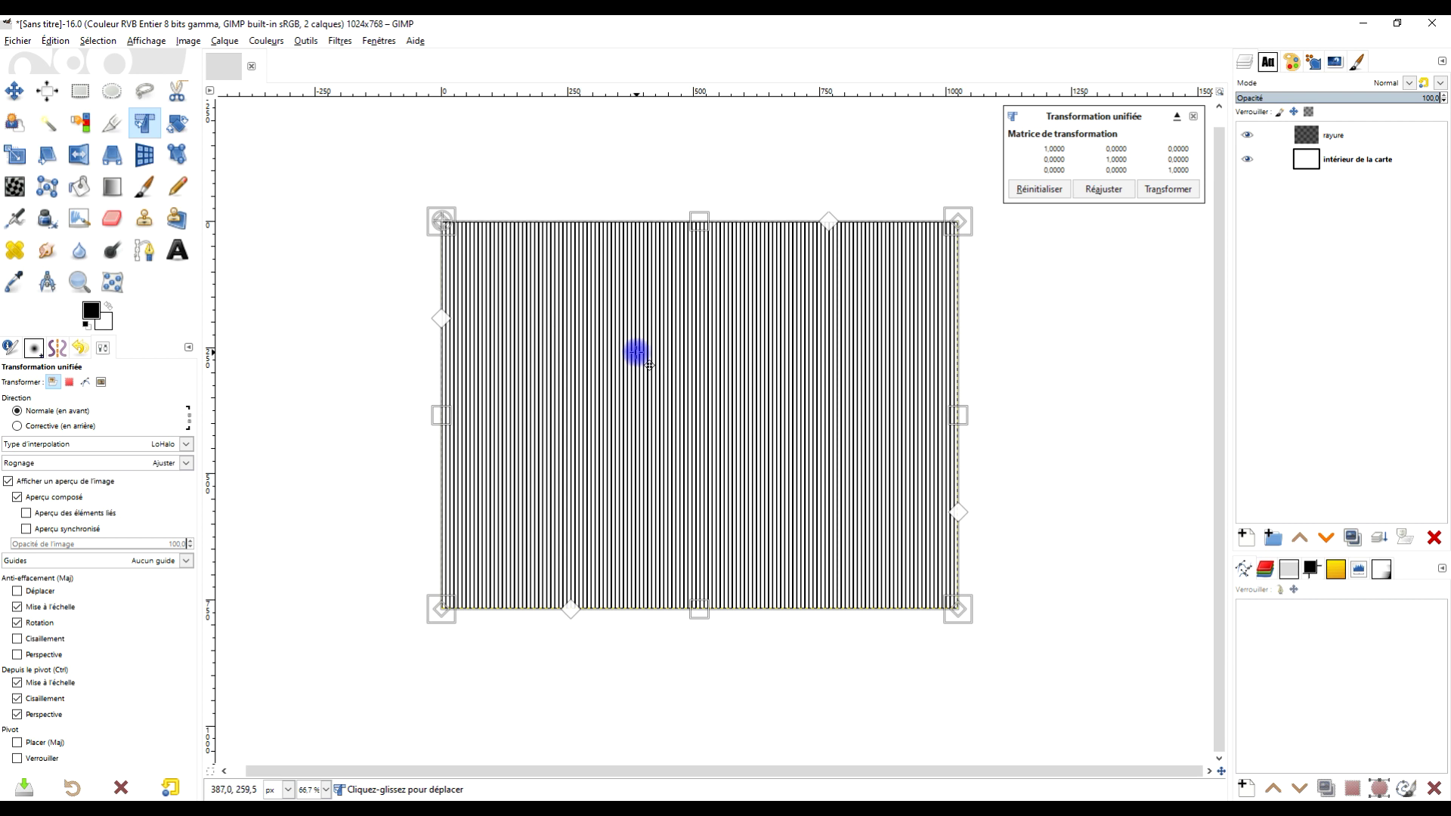
# Rotate the stripes 45° counter-clockwise and shift them down and to the left over the canvas
pyautogui.scroll(-2, 649, 366)
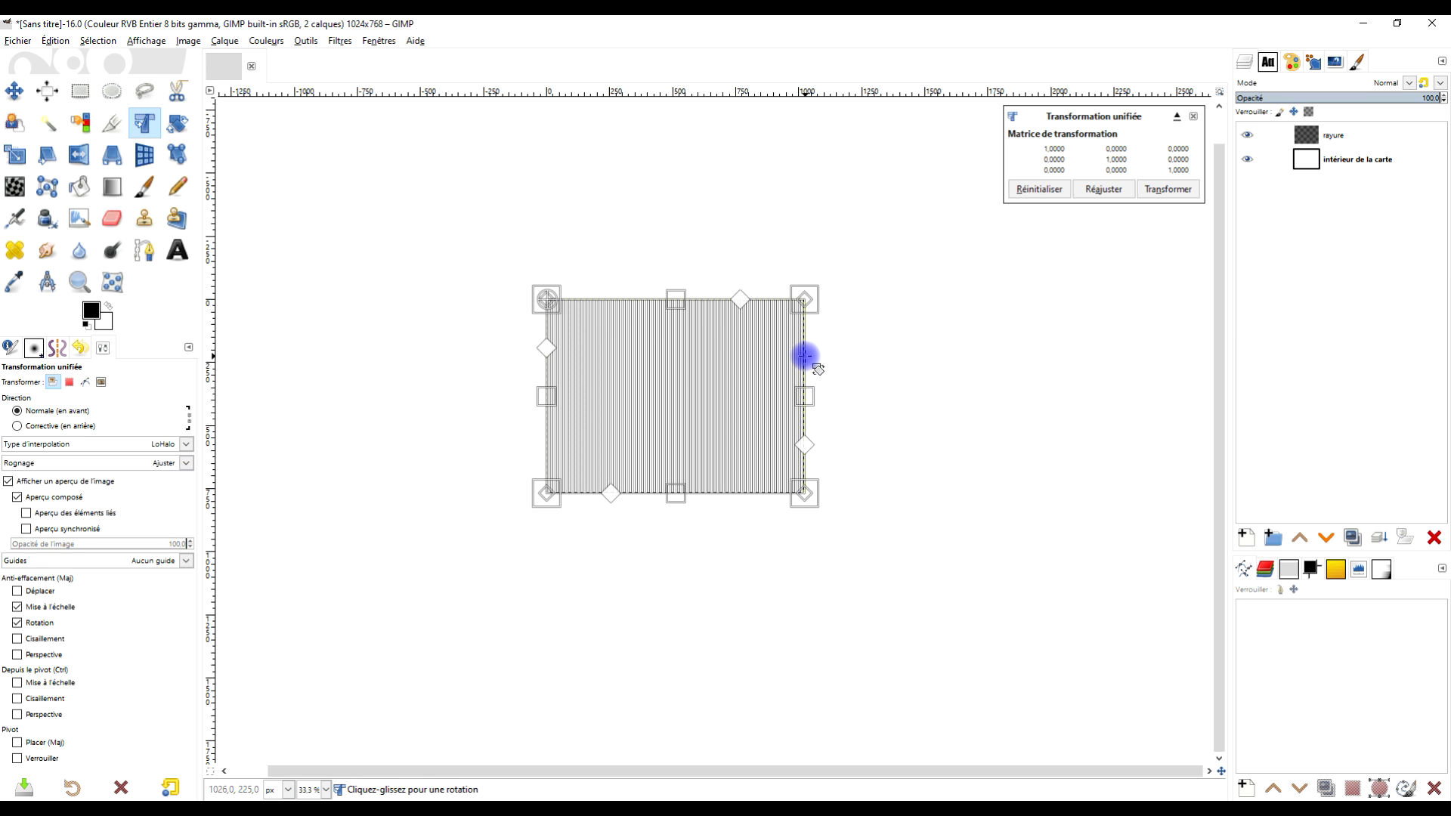
pyautogui.moveTo(805, 355); pyautogui.dragTo(775, 156)
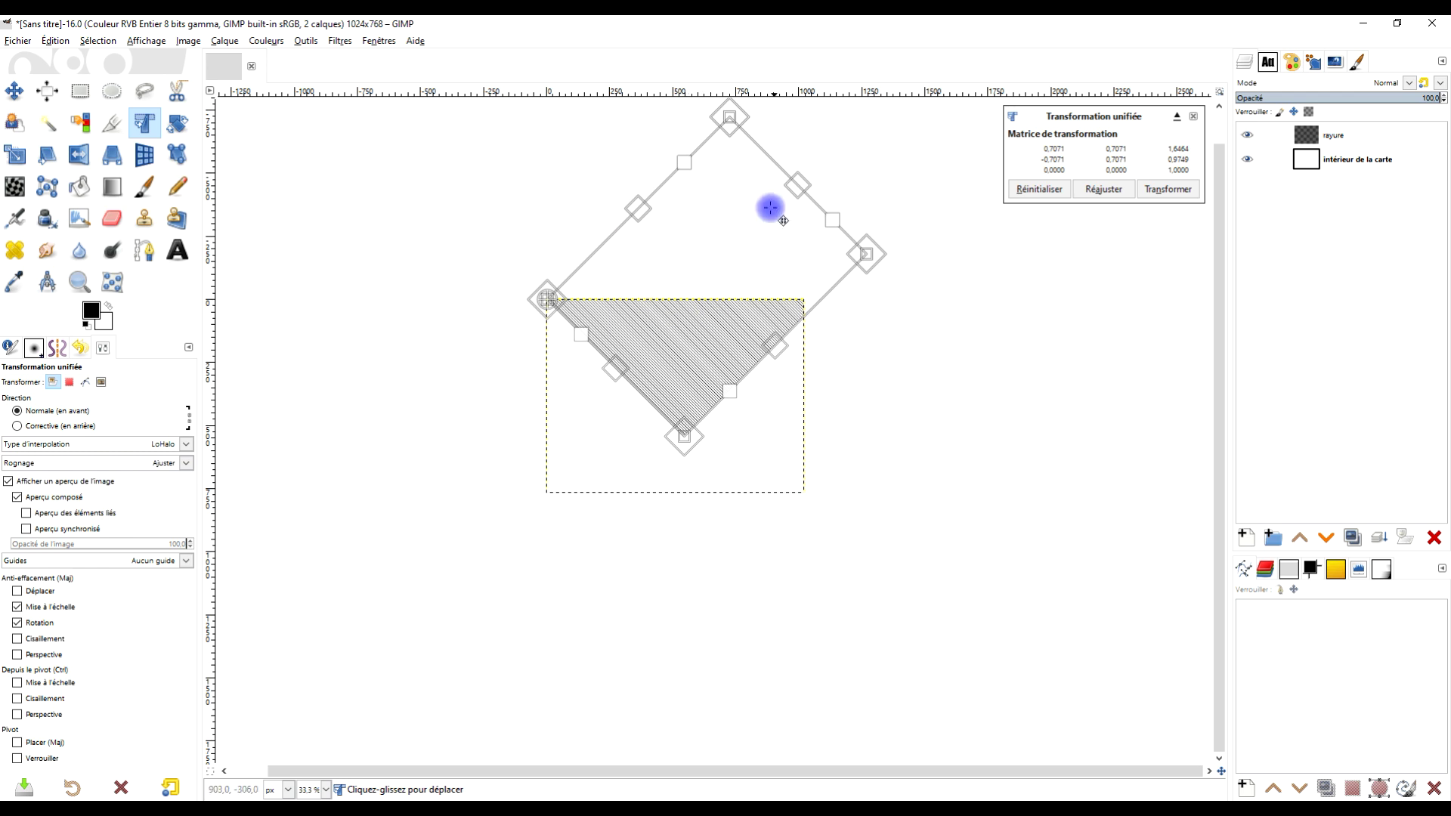
pyautogui.moveTo(695, 243)
pyautogui.mouseDown()
pyautogui.moveTo(644, 350)
pyautogui.moveTo(599, 360)
pyautogui.moveTo(592, 338)
pyautogui.mouseUp()
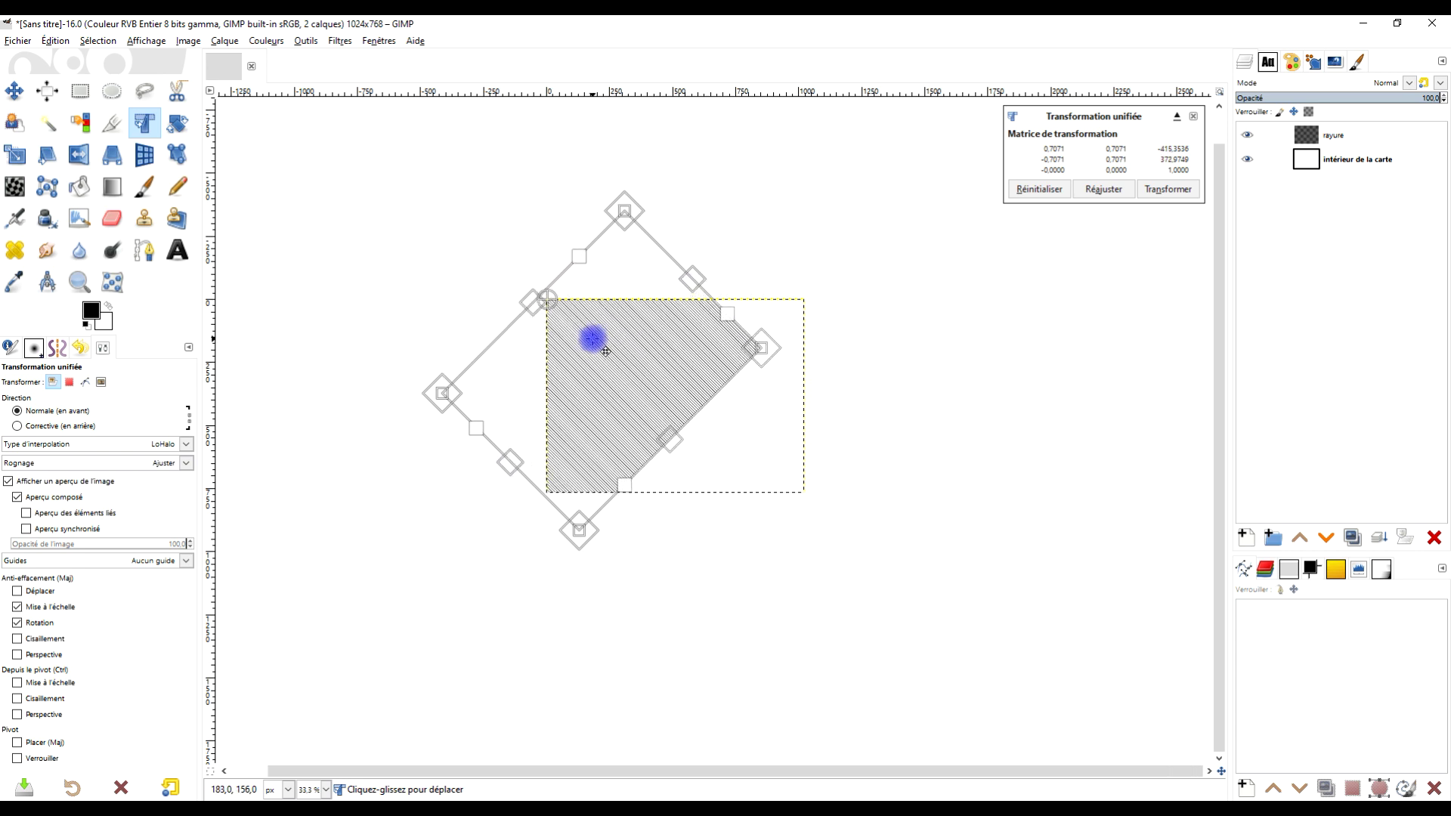
# Enlarge the rotated stripes proportionally until they cover the whole canvas
pyautogui.scroll(1, 616, 346)
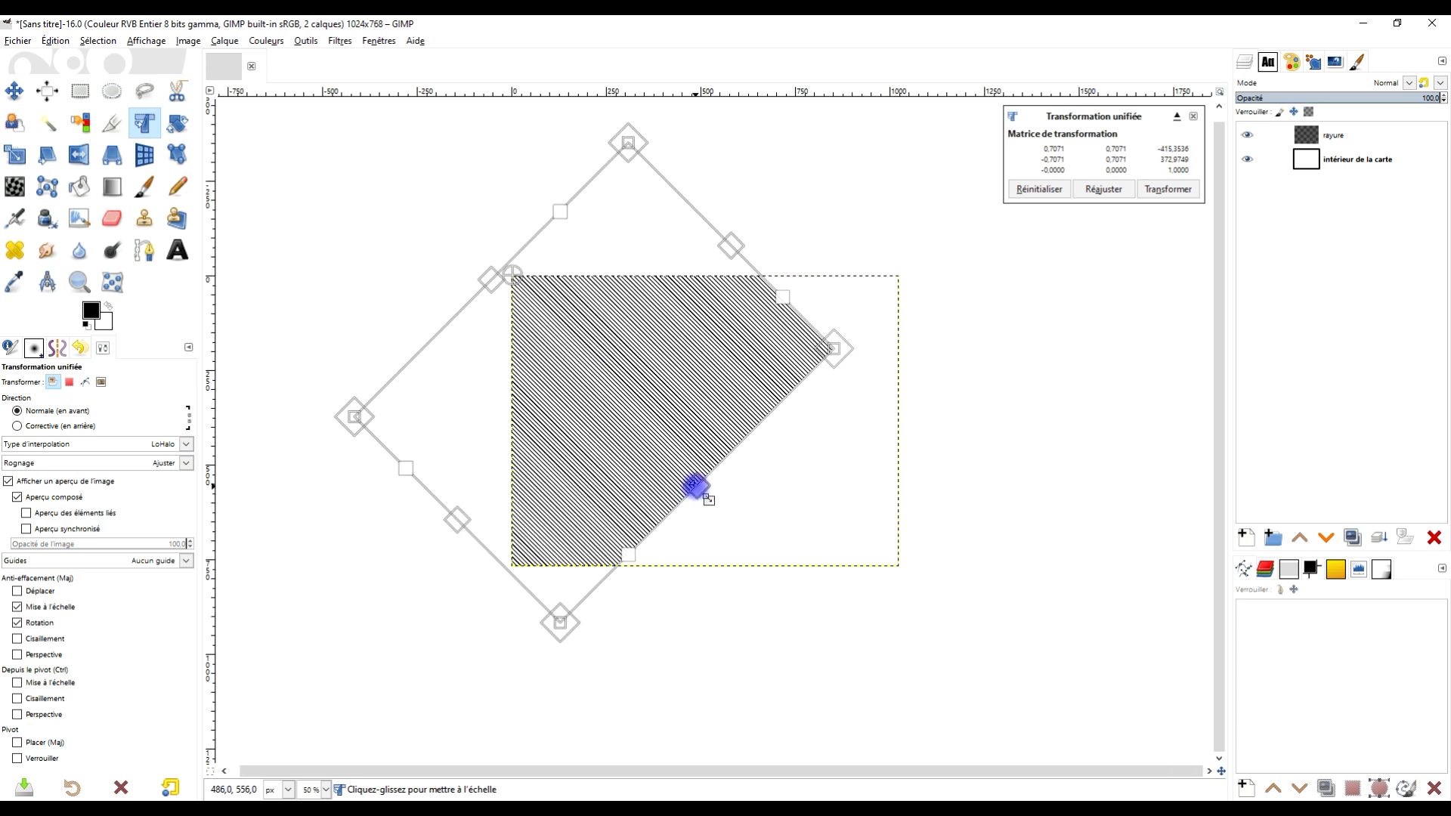
pyautogui.moveTo(695, 485); pyautogui.dragTo(837, 624)
pyautogui.scroll(-1, 778, 317)
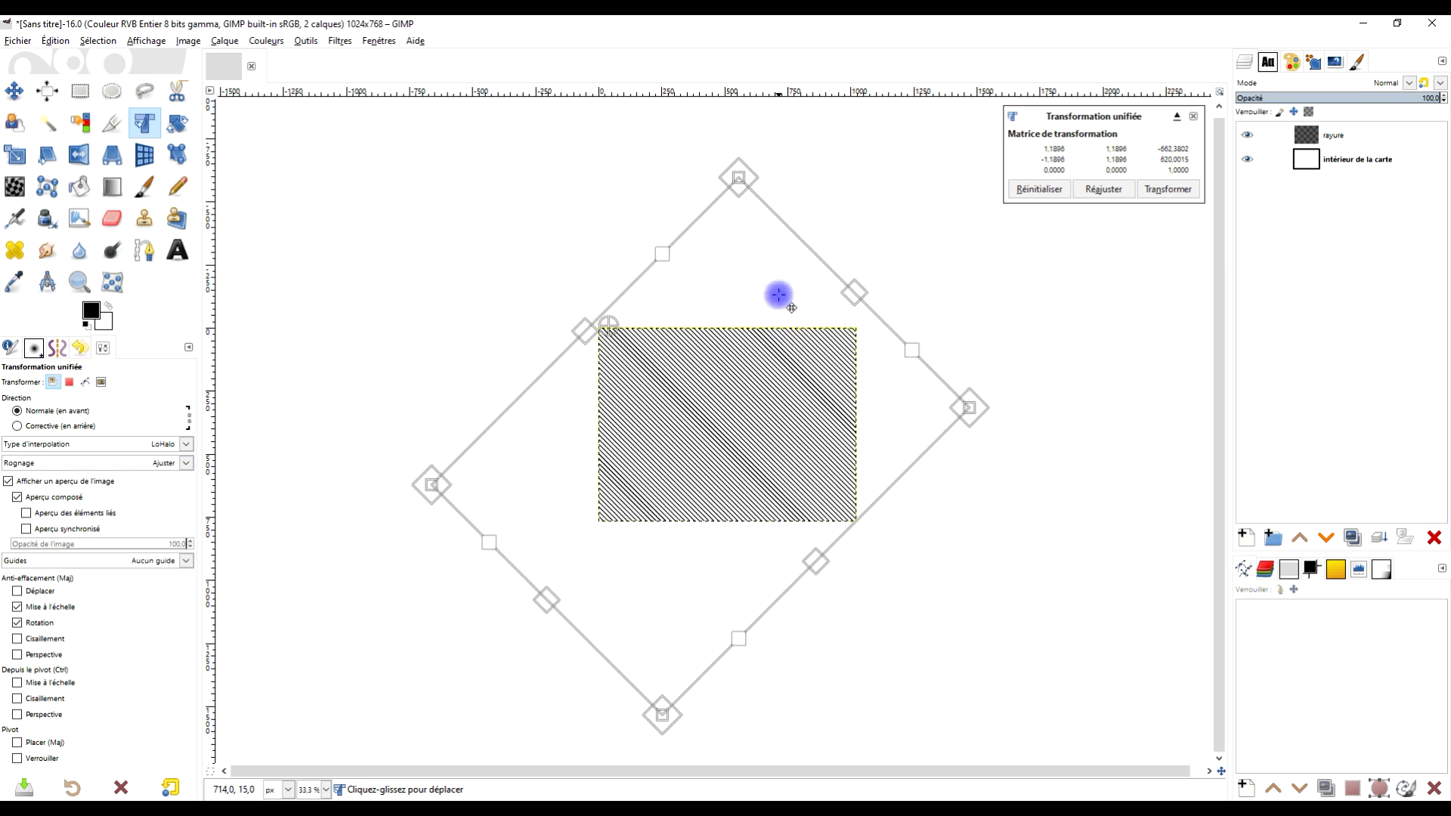
# Distort the stripes in perspective by repositioning their four corners, fanning the lines out toward the canvas's right side while still covering the whole canvas
pyautogui.moveTo(737, 176); pyautogui.dragTo(602, 268)
pyautogui.moveTo(972, 410); pyautogui.dragTo(982, 327)
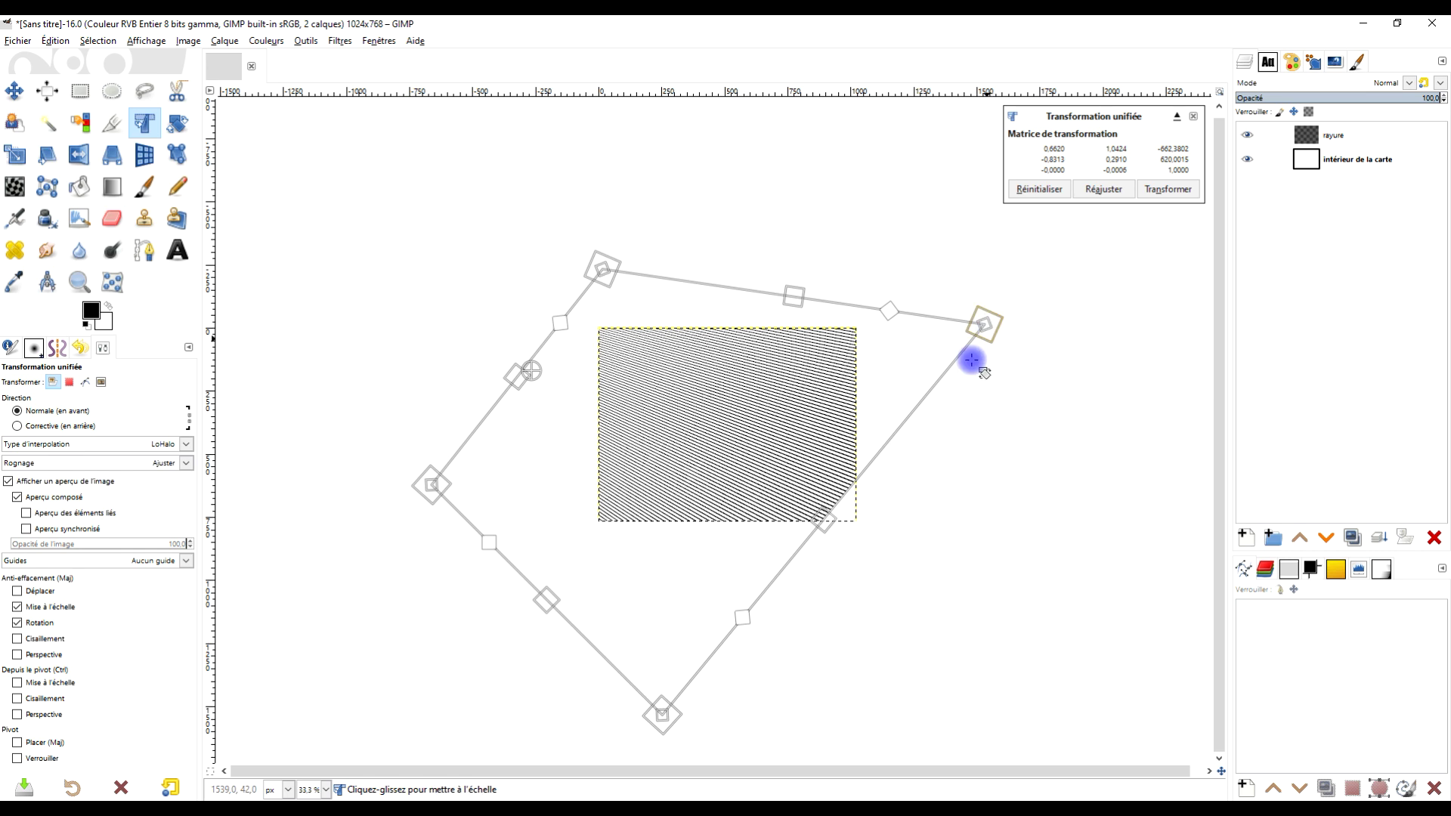
pyautogui.moveTo(821, 521); pyautogui.dragTo(847, 537)
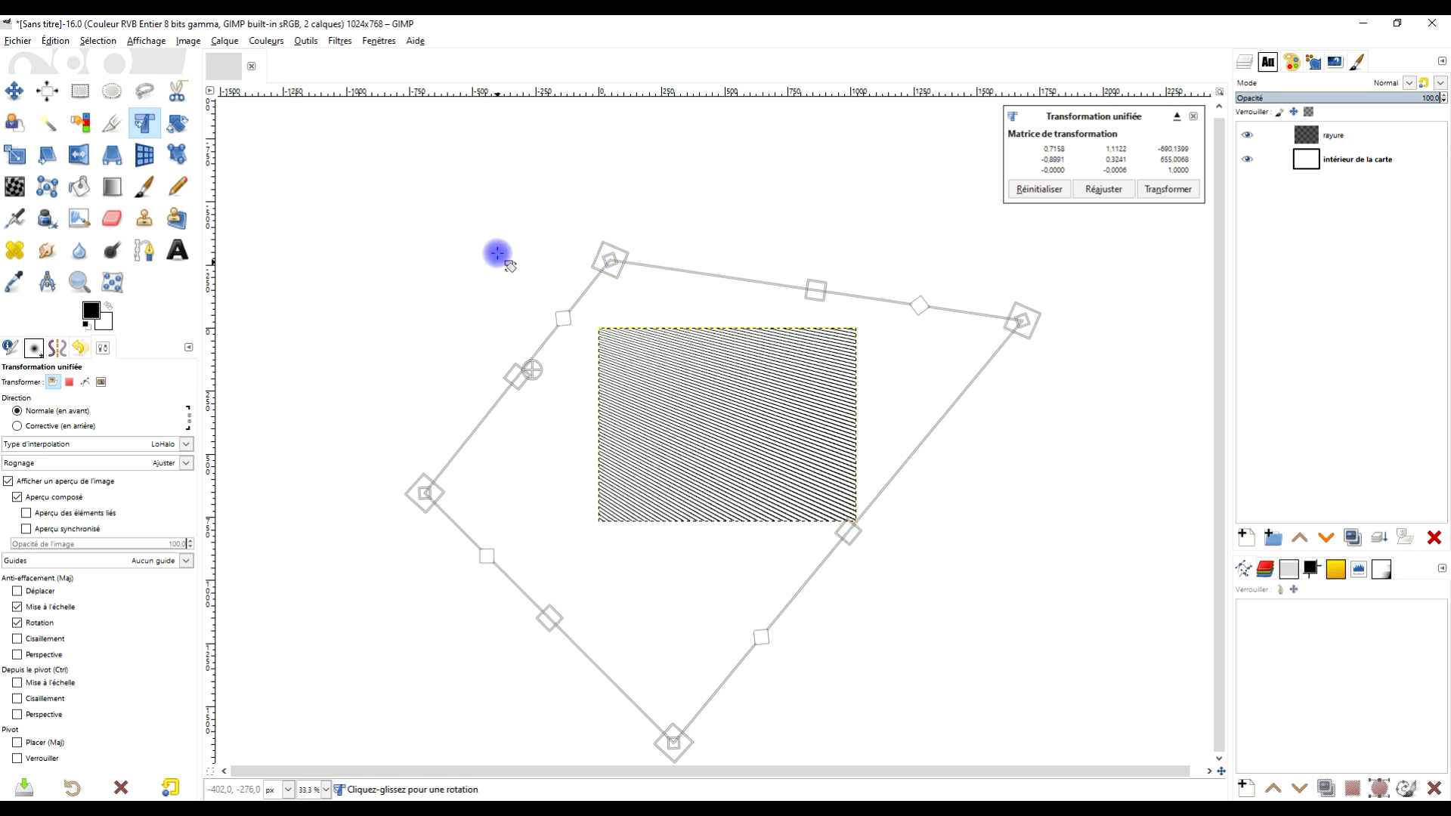
pyautogui.moveTo(426, 492); pyautogui.dragTo(488, 428)
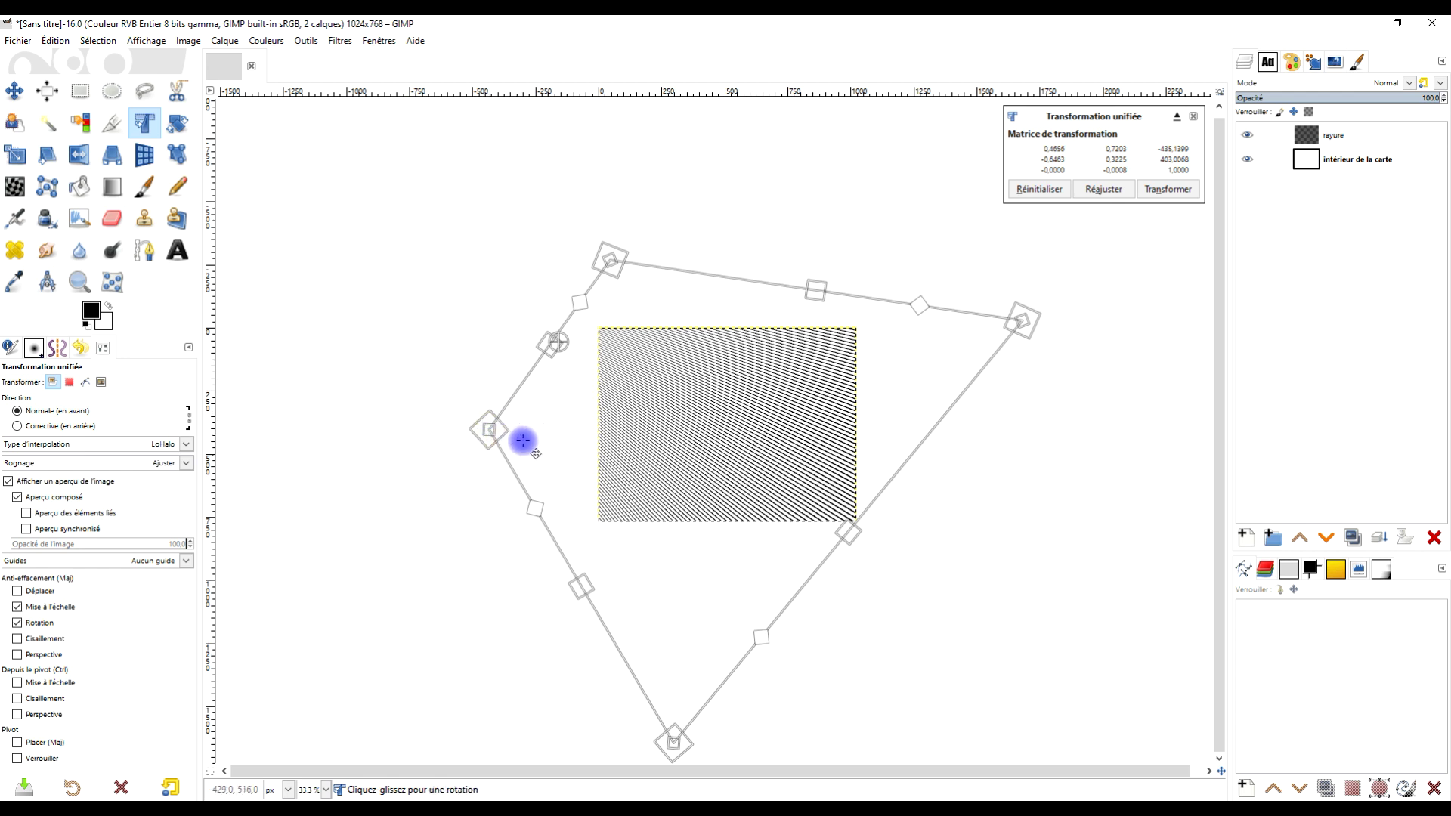
pyautogui.moveTo(671, 746); pyautogui.dragTo(723, 726)
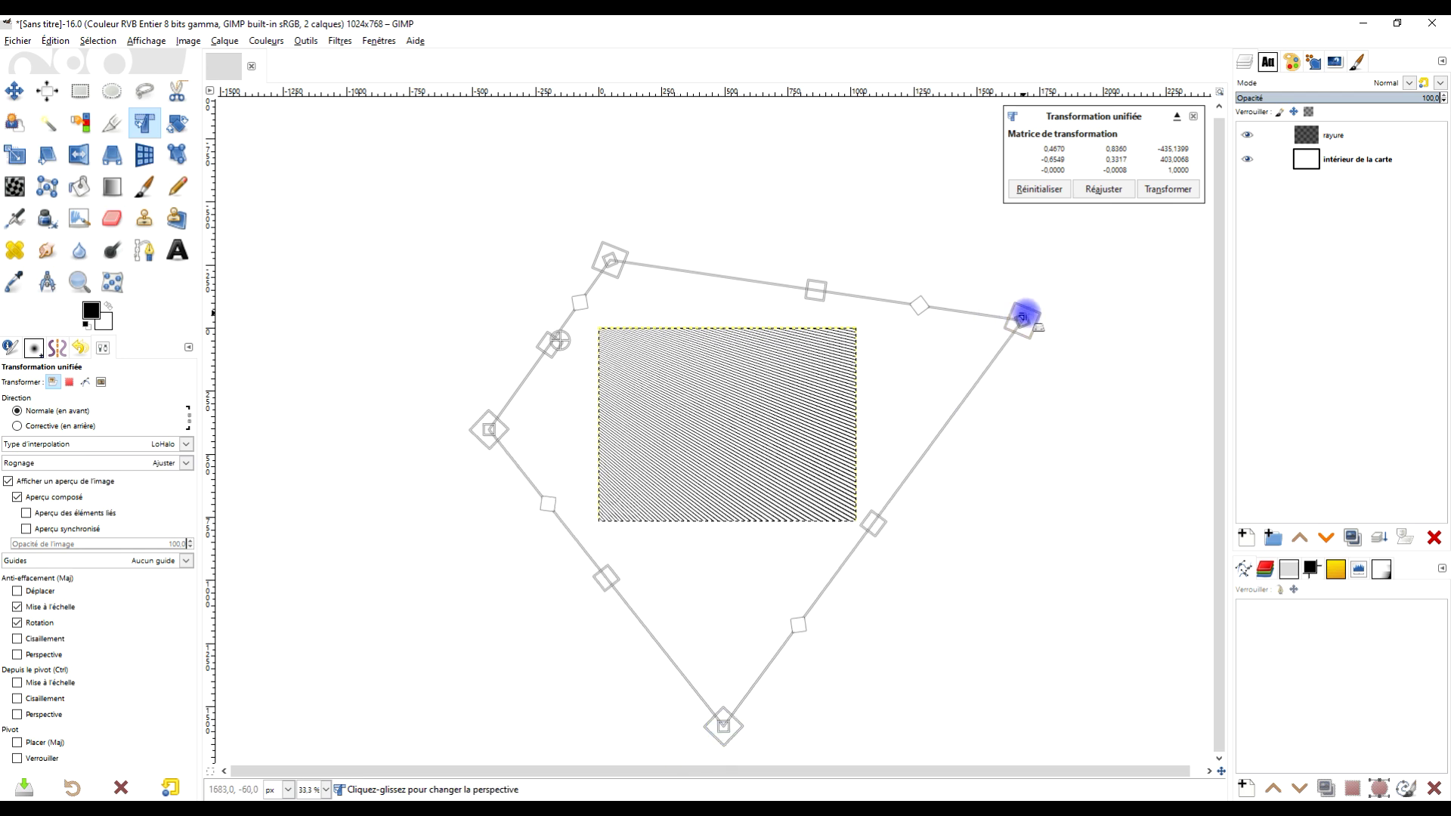
pyautogui.moveTo(1024, 316); pyautogui.dragTo(1024, 300)
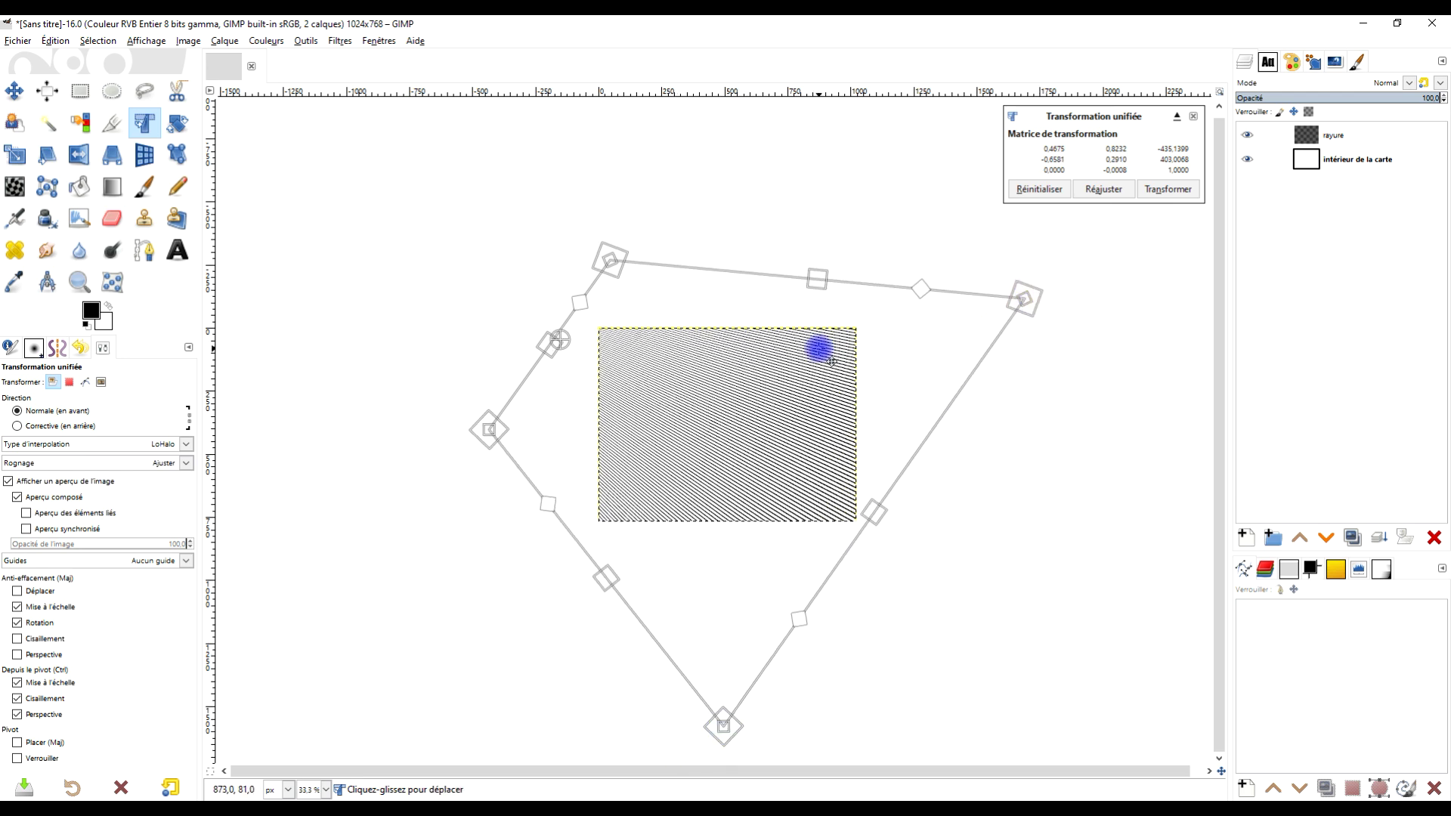
# Move the stripes' upper-left corner outward and raise the upper-right corner to strengthen the perspective, and apply the transformation
pyautogui.scroll(2, 819, 349)
pyautogui.moveTo(398, 169); pyautogui.dragTo(320, 216)
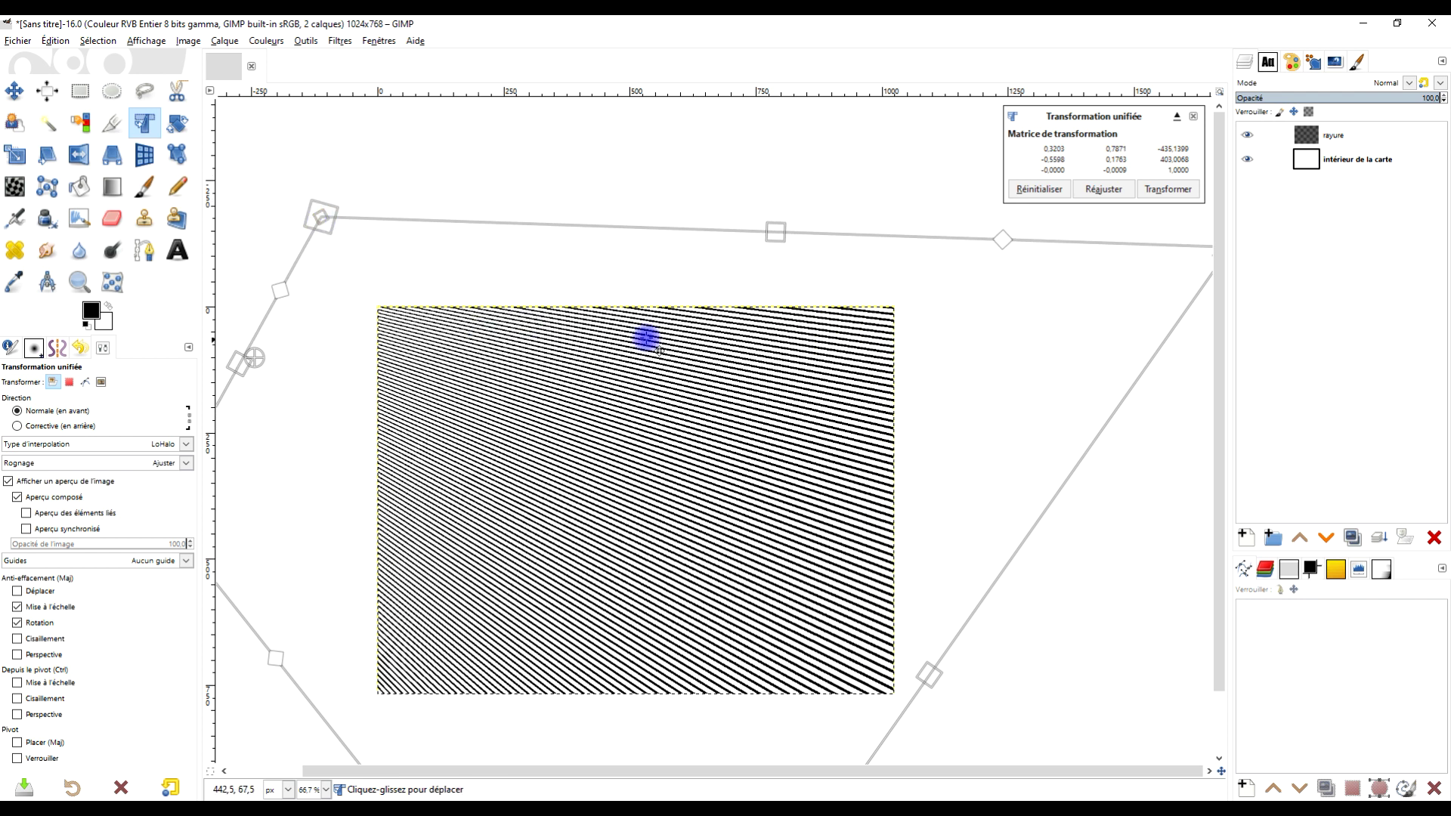
pyautogui.moveTo(804, 336); pyautogui.dragTo(696, 353)
pyautogui.moveTo(1128, 270); pyautogui.dragTo(1131, 226)
pyautogui.keyDown('ctrl'); pyautogui.scroll(-2, 761, 403); pyautogui.keyUp('ctrl')
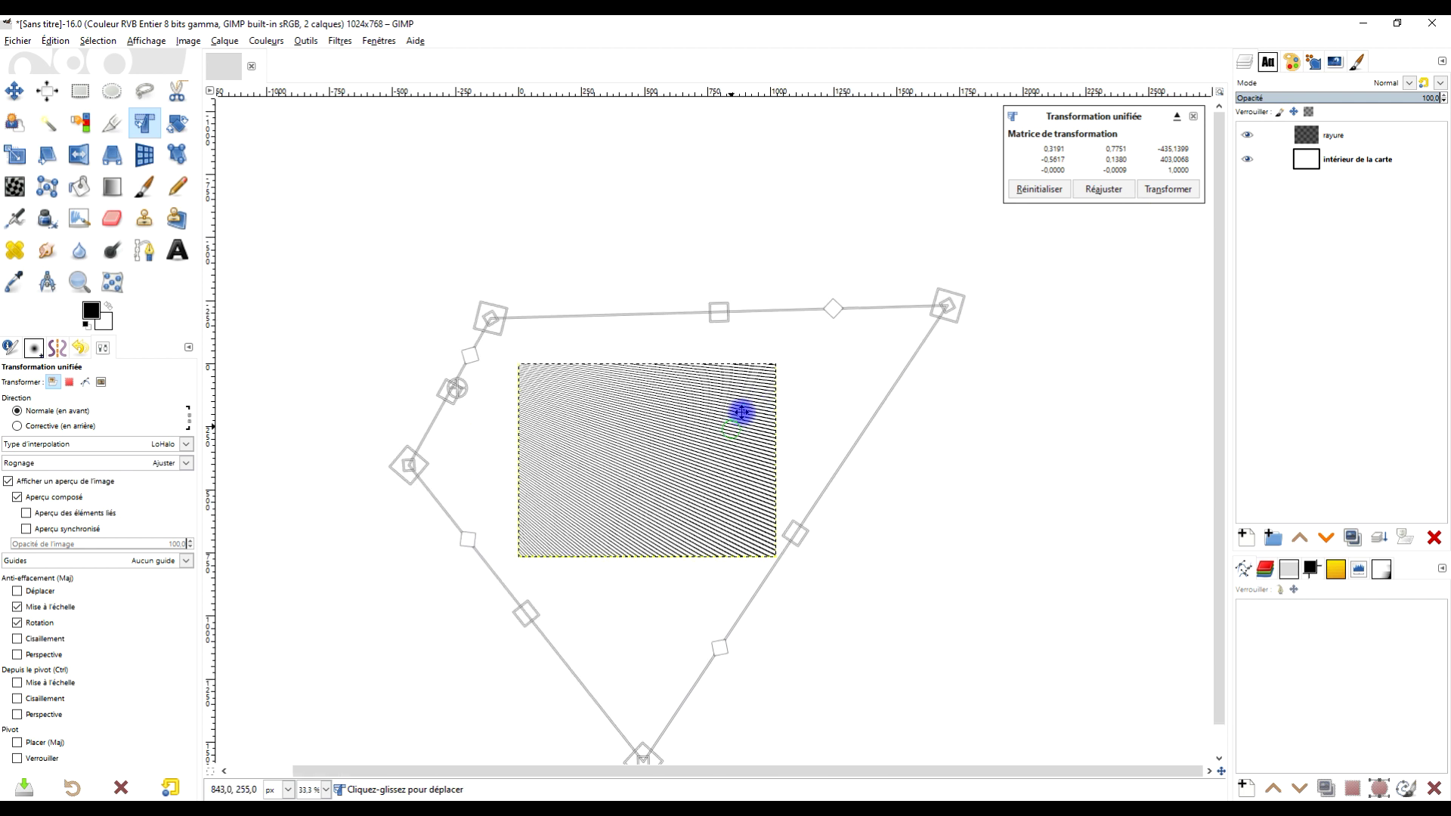
pyautogui.moveTo(741, 411); pyautogui.dragTo(810, 389)
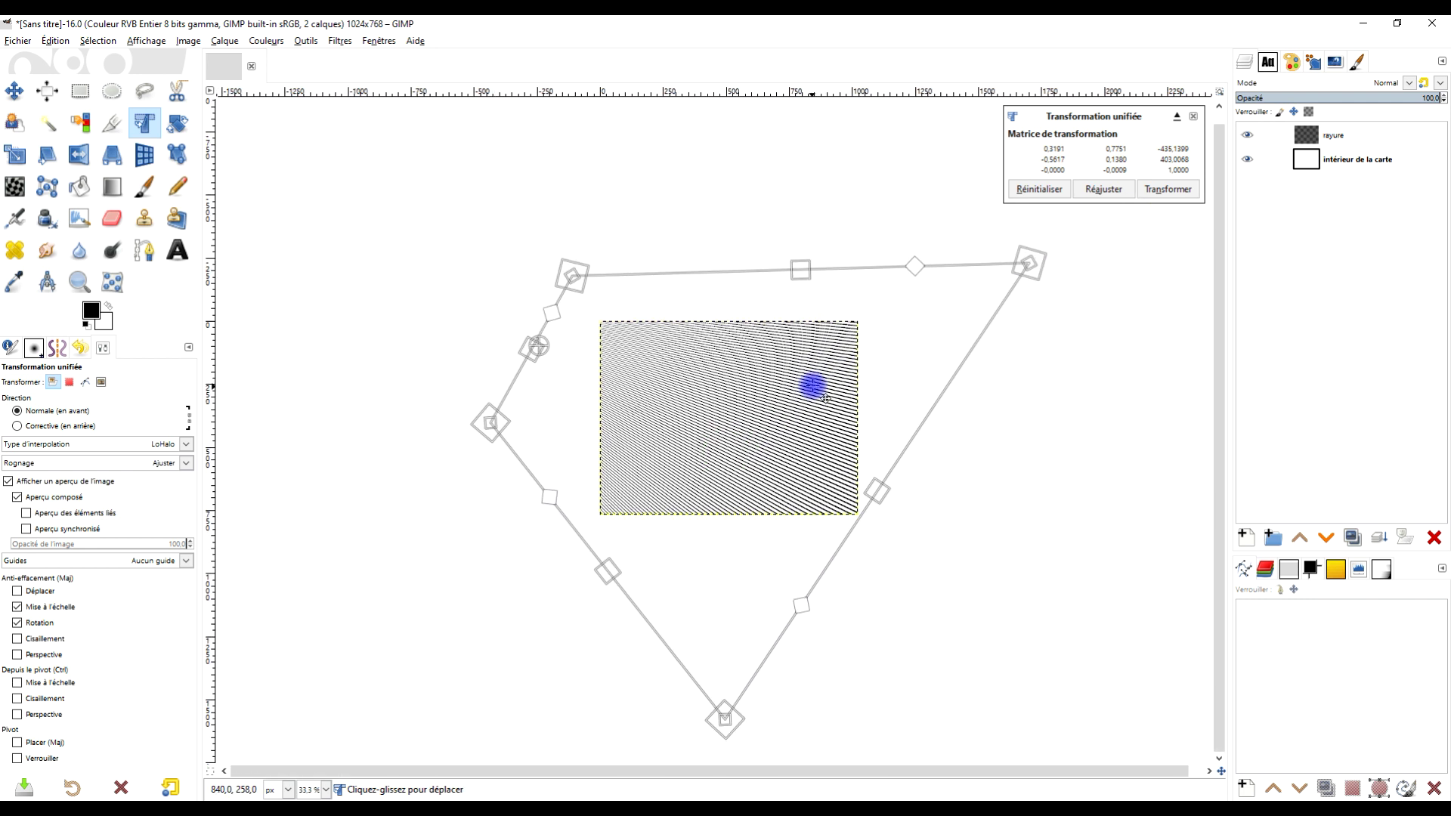
pyautogui.click(1167, 189)
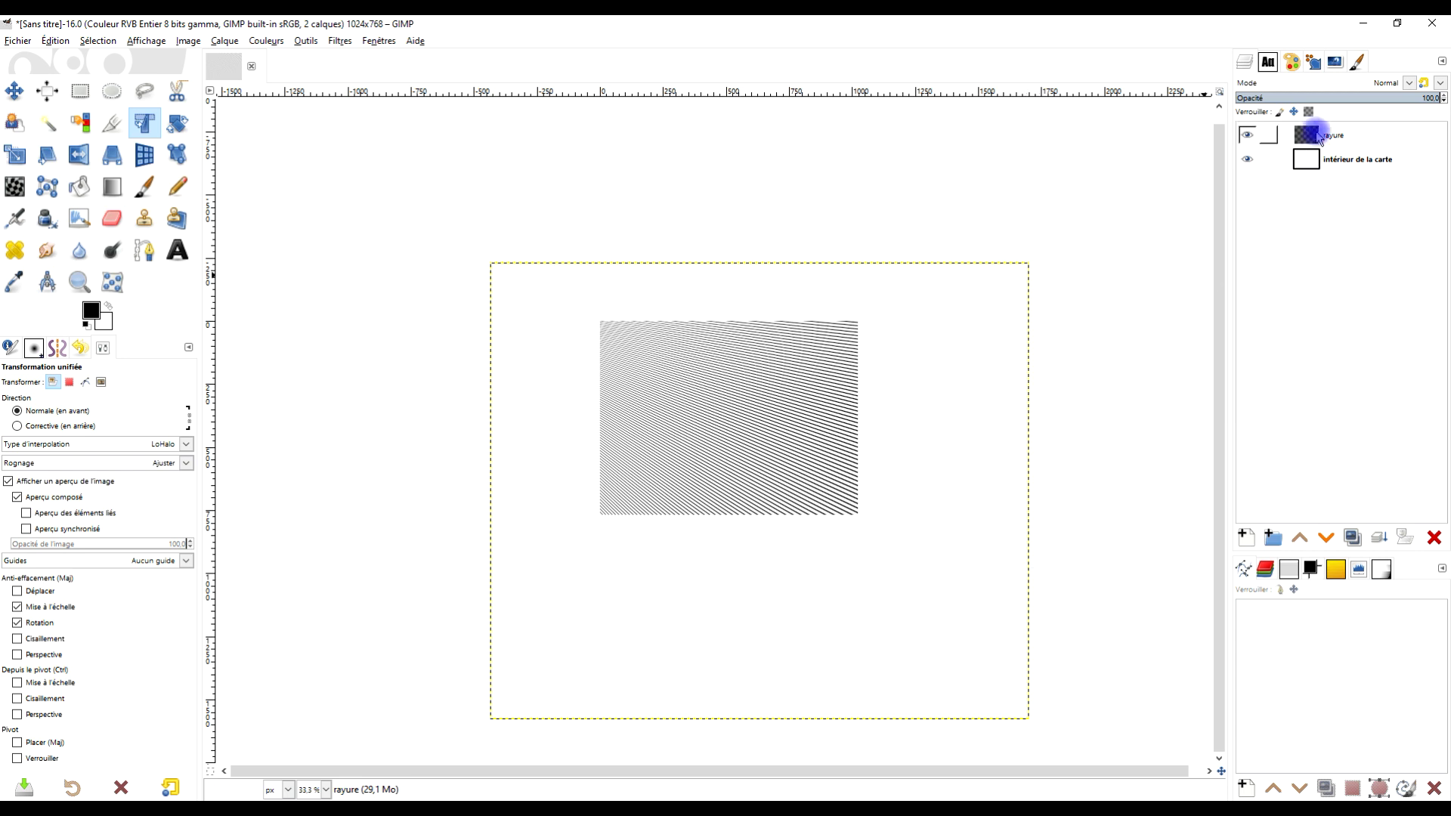
# Resize the rayure layer to the image dimensions
pyautogui.rightClick(1310, 135)
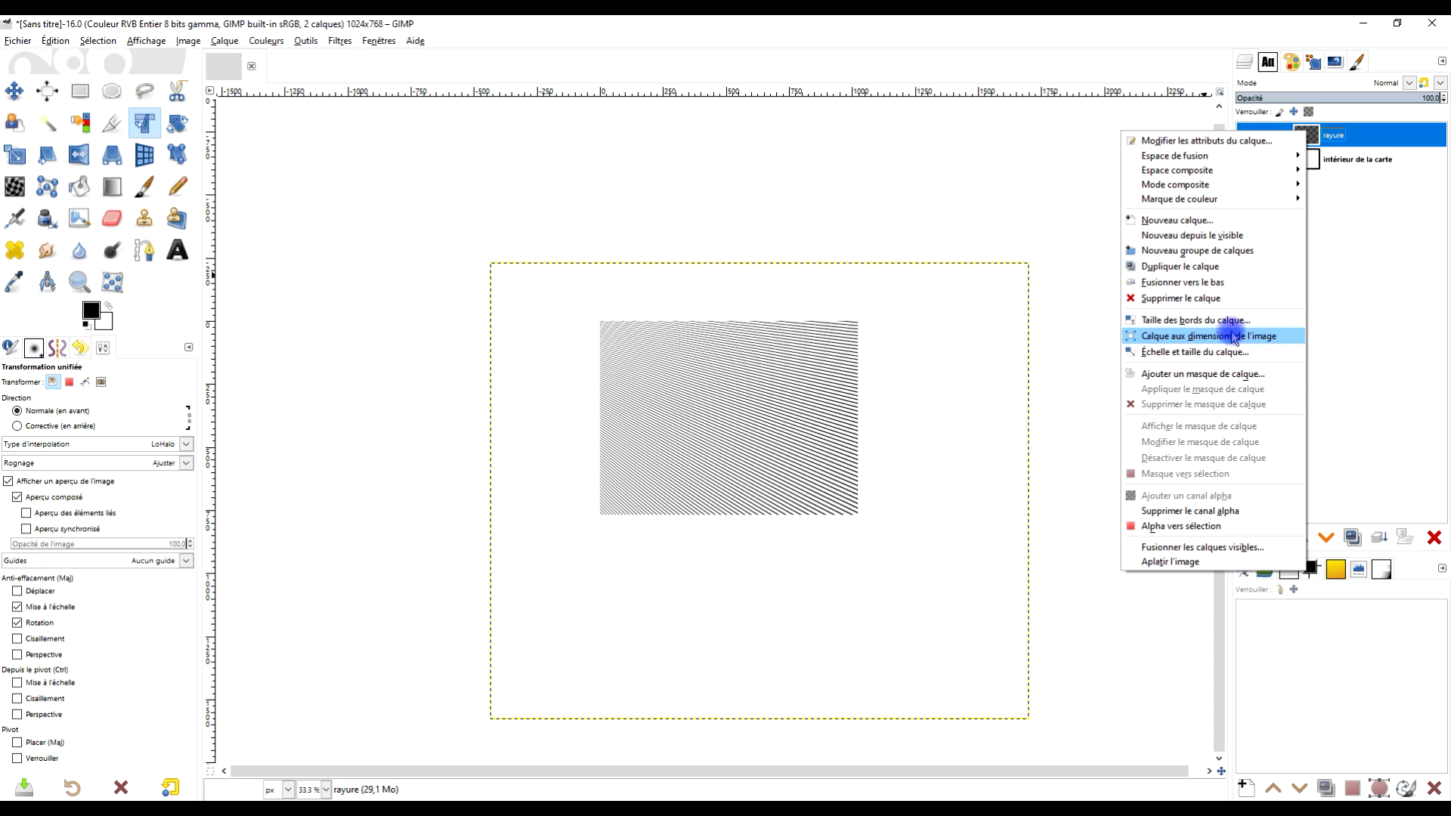
pyautogui.click(263, 44)
pyautogui.click(224, 41)
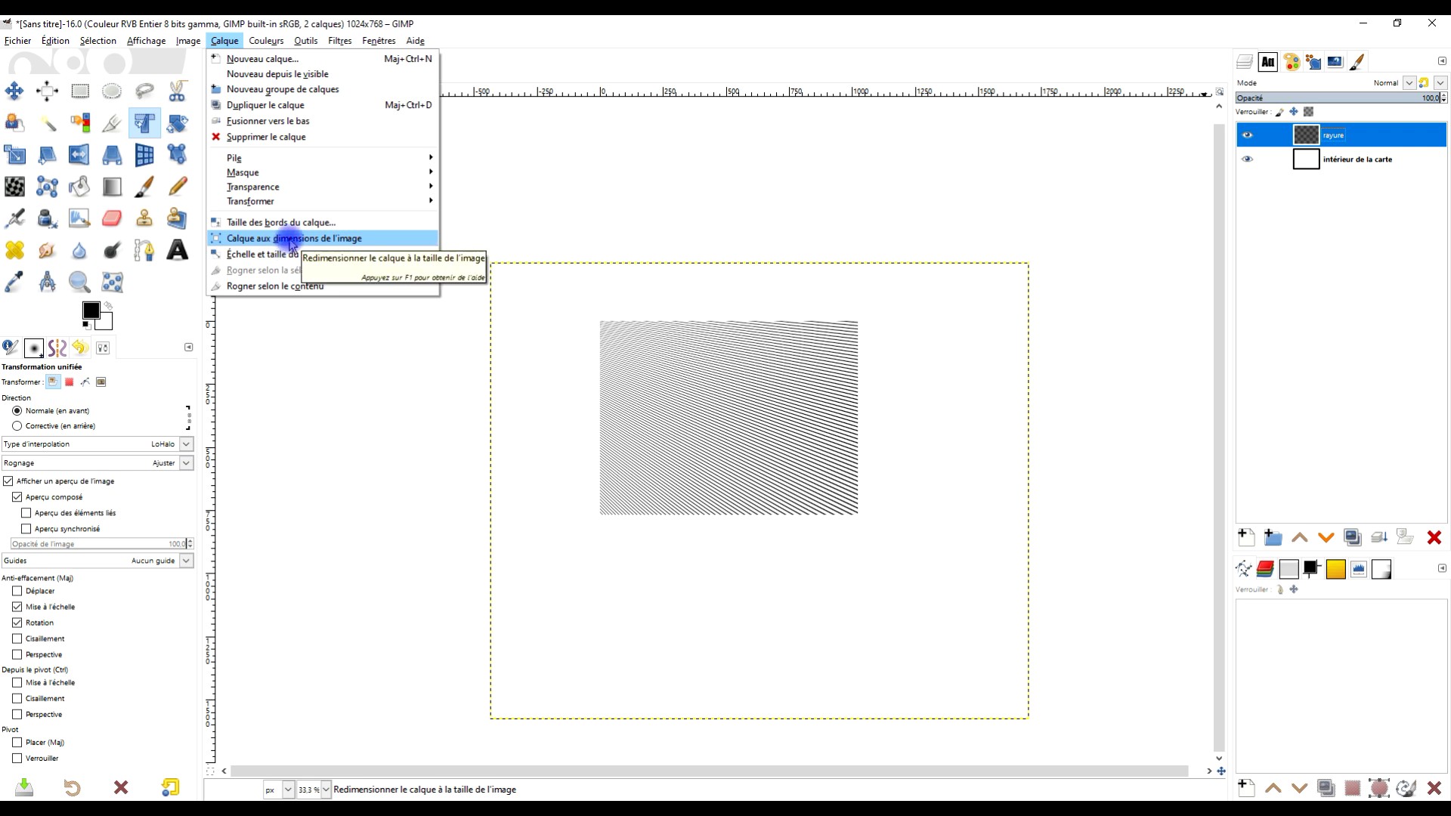
pyautogui.click(291, 240)
pyautogui.scroll(2, 687, 446)
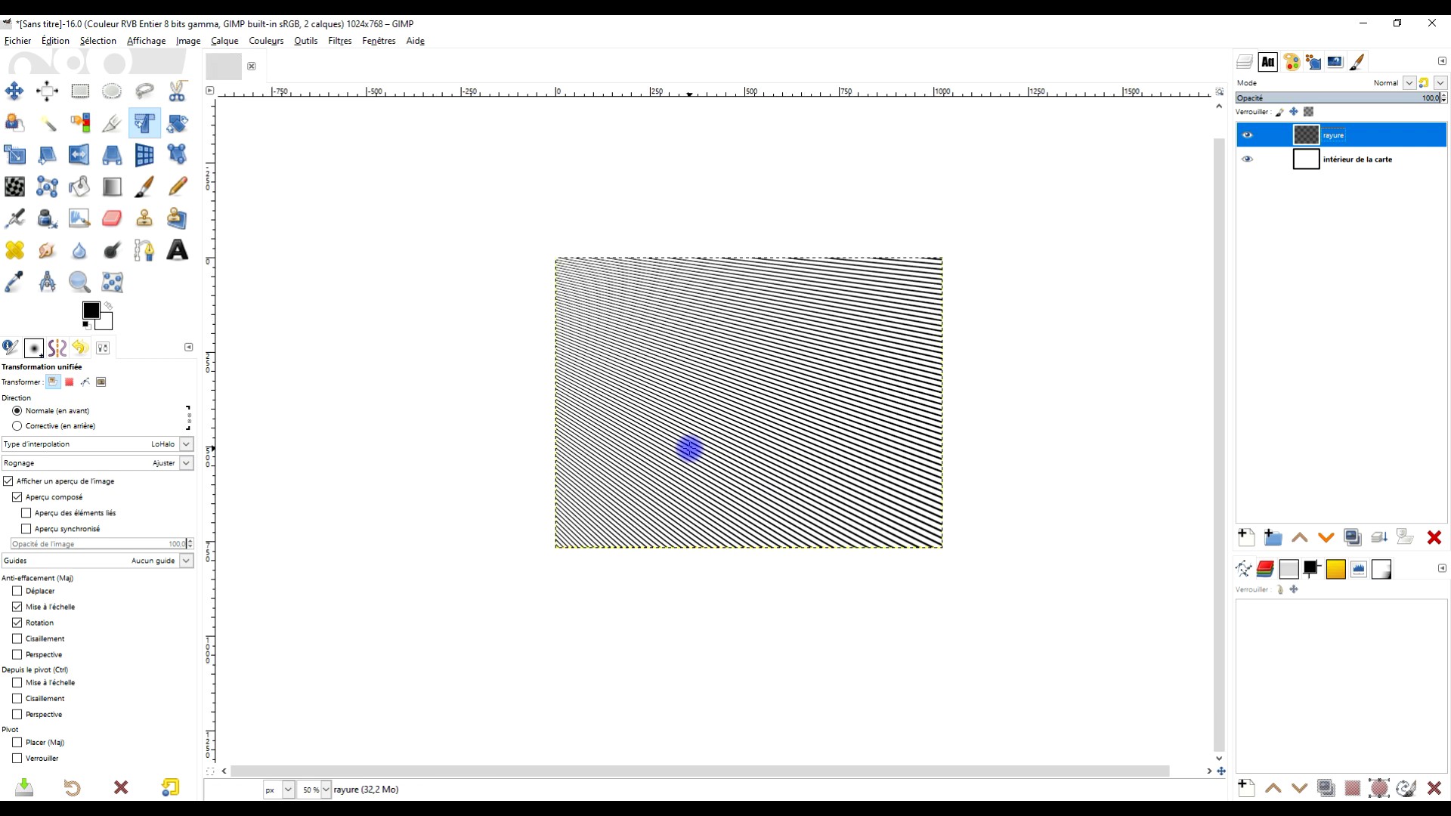
# Lower the rayure layer's opacity to 21 so the stripes form a faint background
pyautogui.scroll(1, 822, 408)
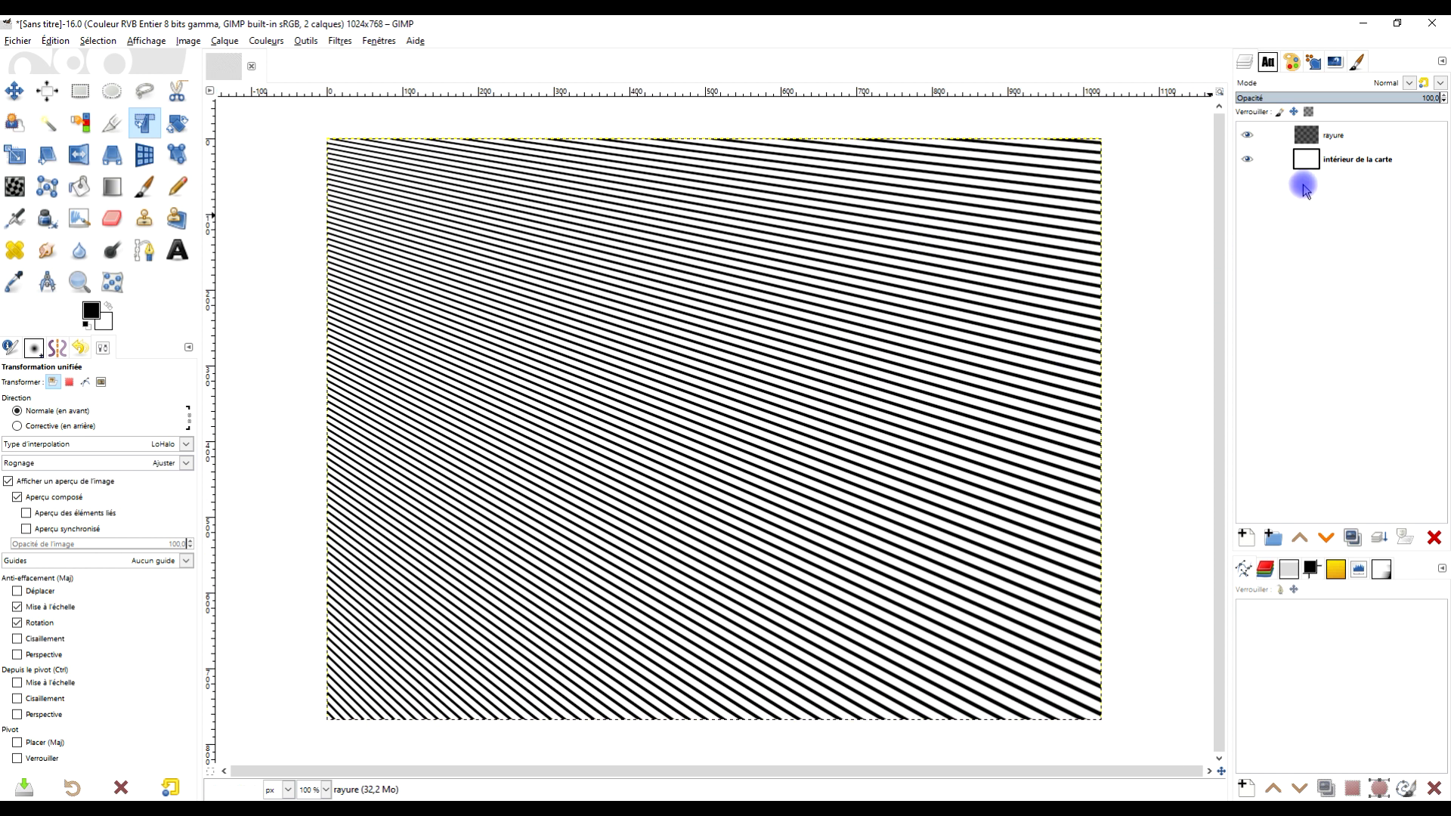
pyautogui.moveTo(1335, 100); pyautogui.dragTo(1288, 98)
pyautogui.click(1321, 141)
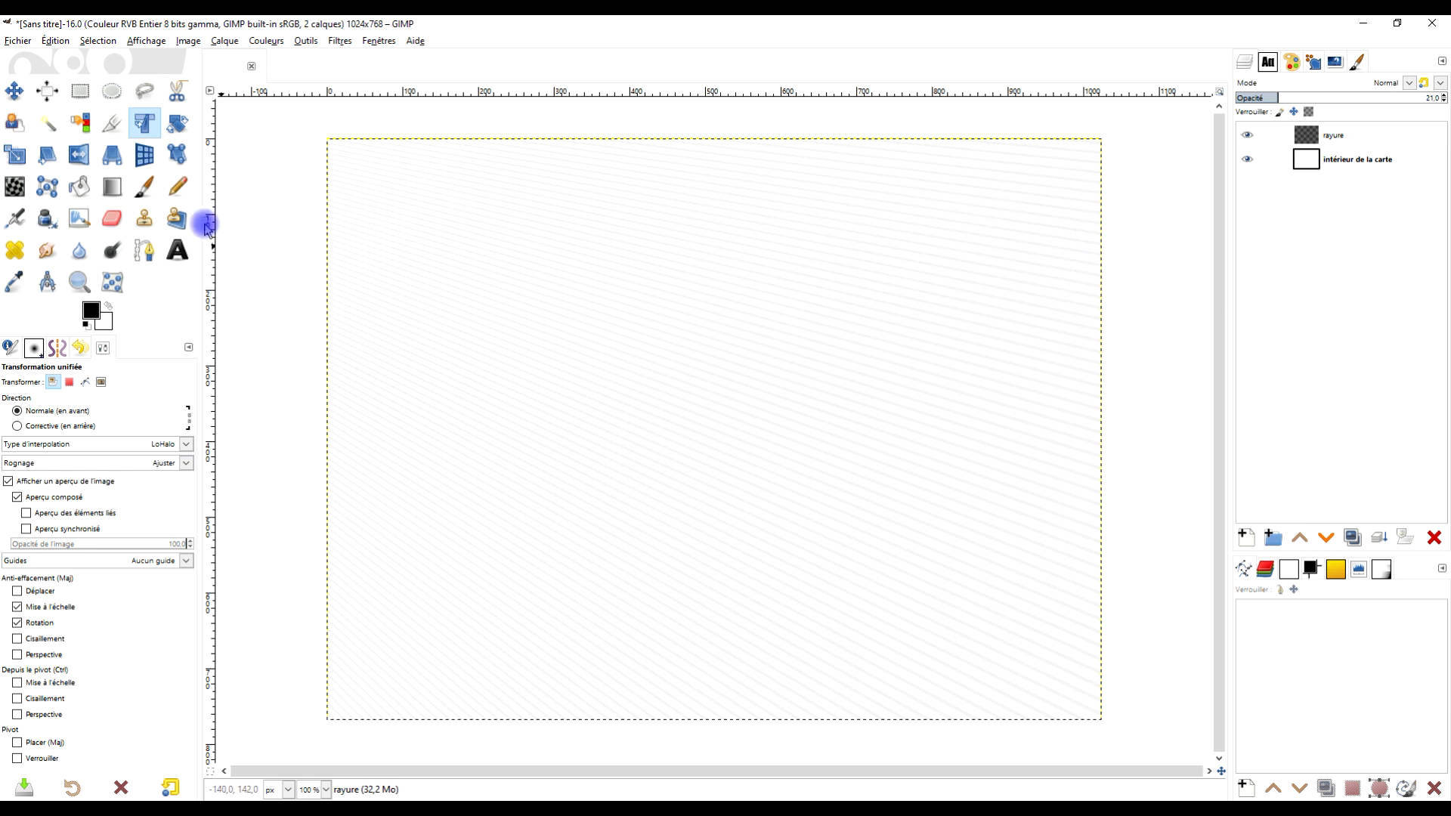
# Activate the Text tool and set both its line spacing and its letter spacing to 0
pyautogui.click(176, 255)
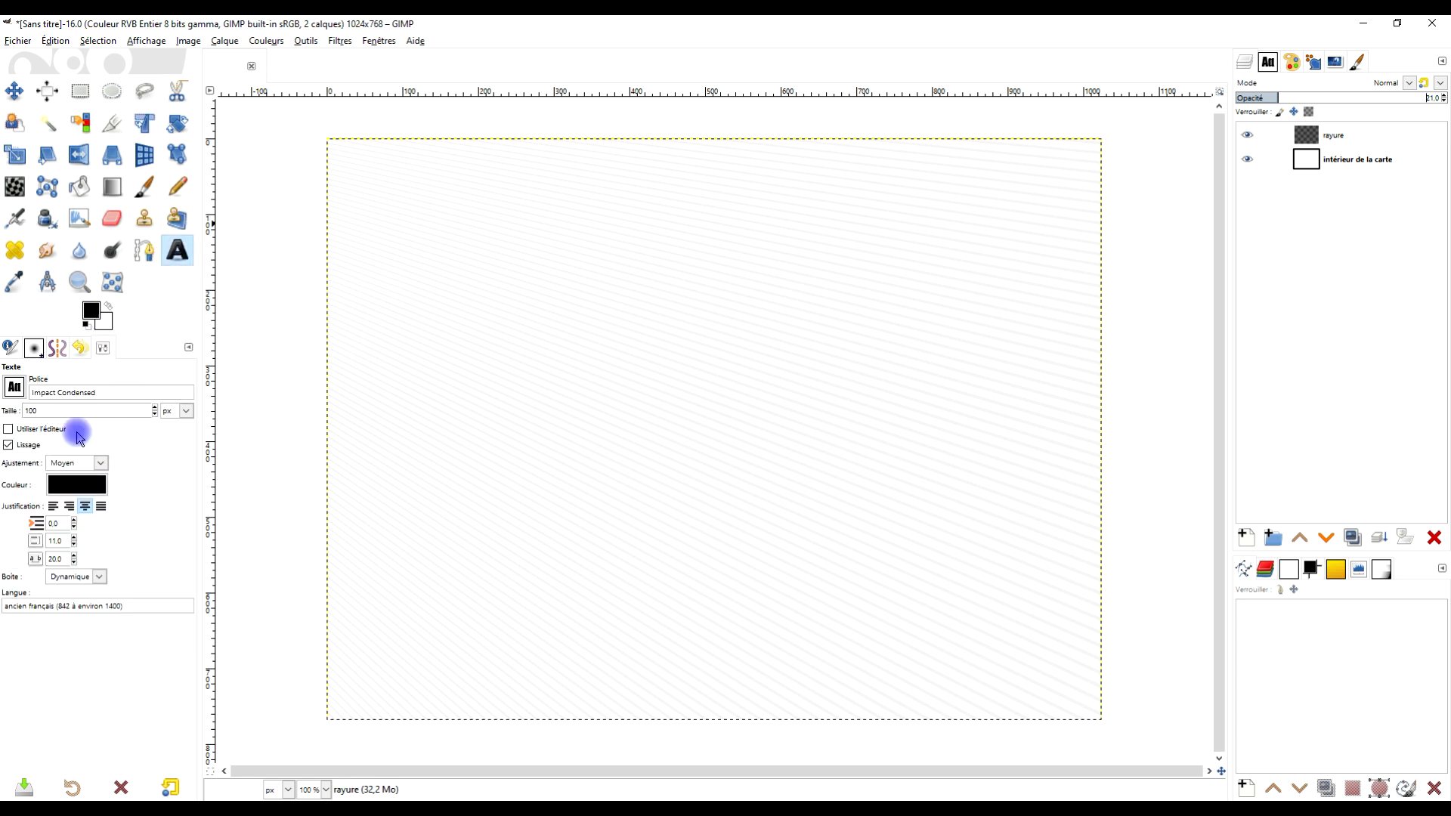
pyautogui.click(15, 387)
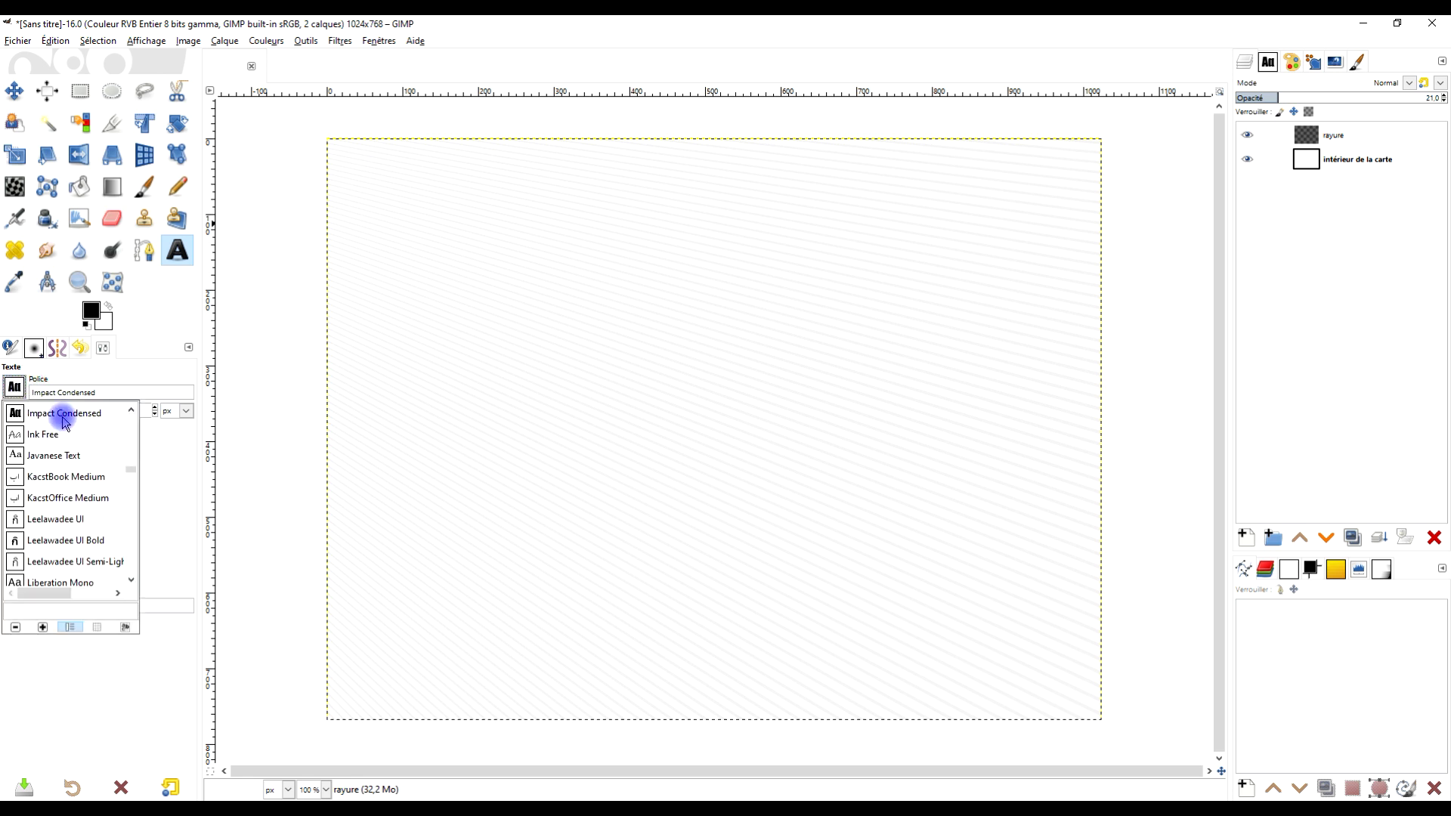
pyautogui.click(149, 337)
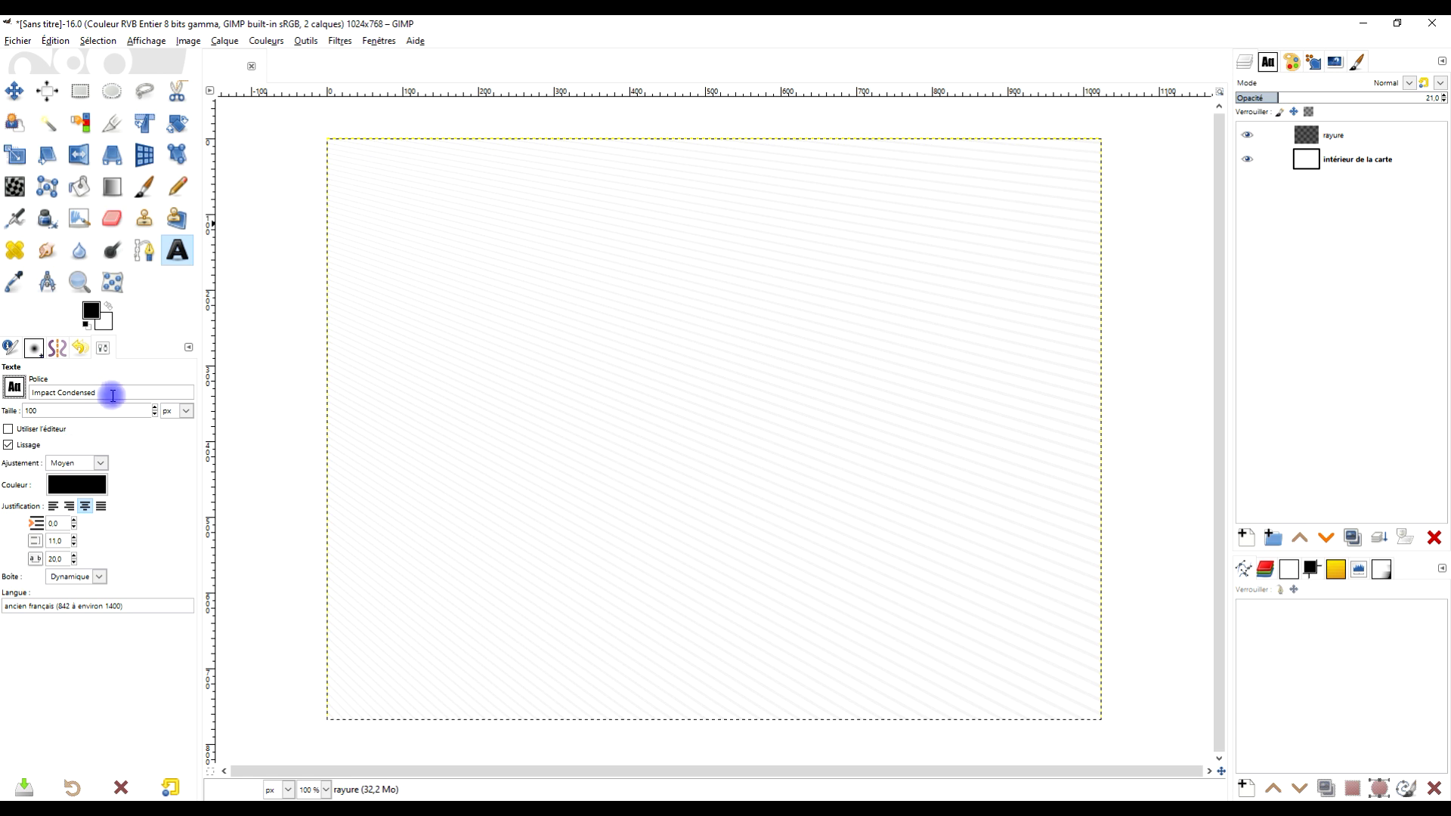
pyautogui.doubleClick(38, 413)
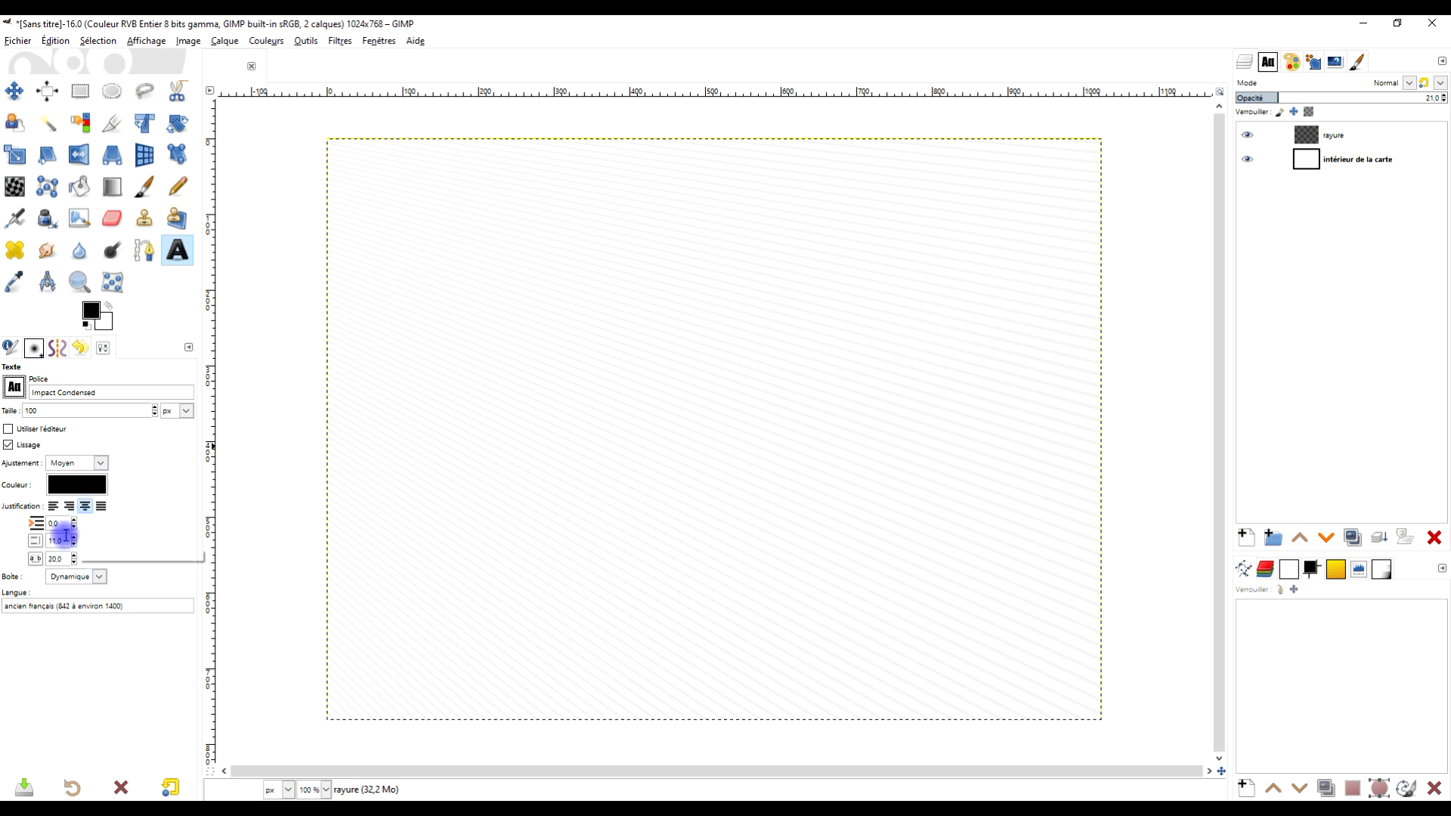
pyautogui.write('0')
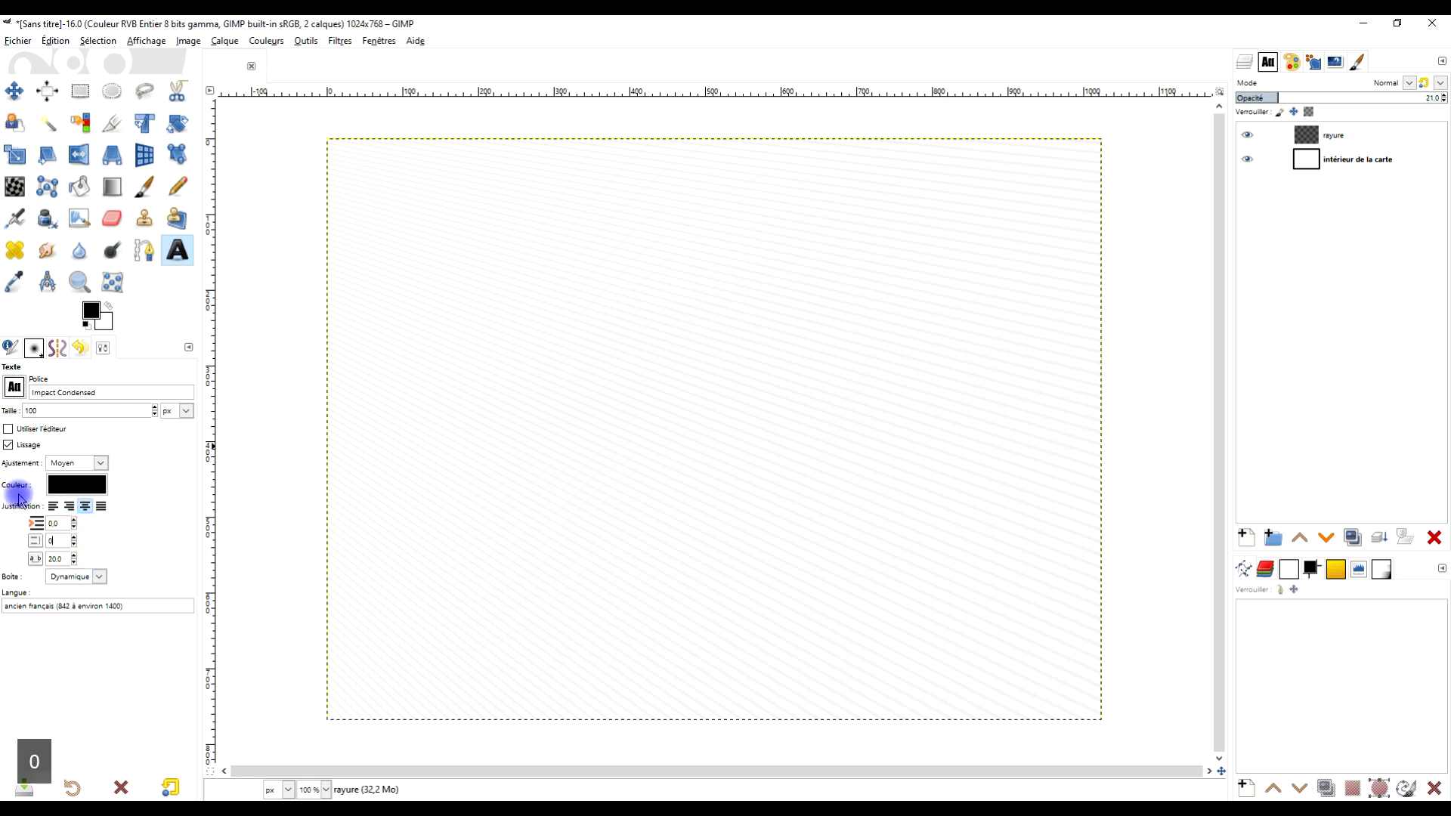
pyautogui.press('Return')
pyautogui.doubleClick(57, 558)
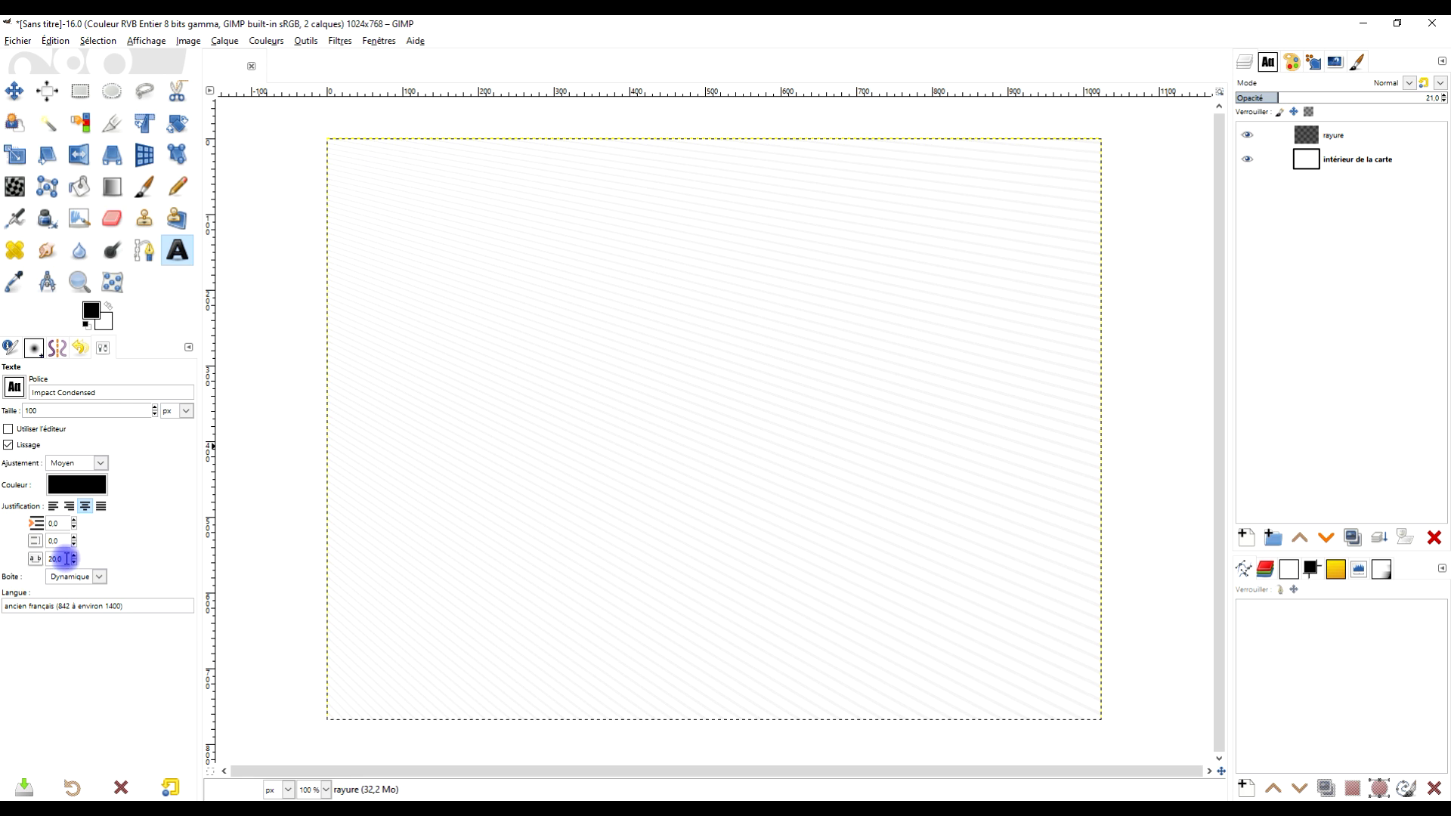
pyautogui.write('0')
pyautogui.press('Return')
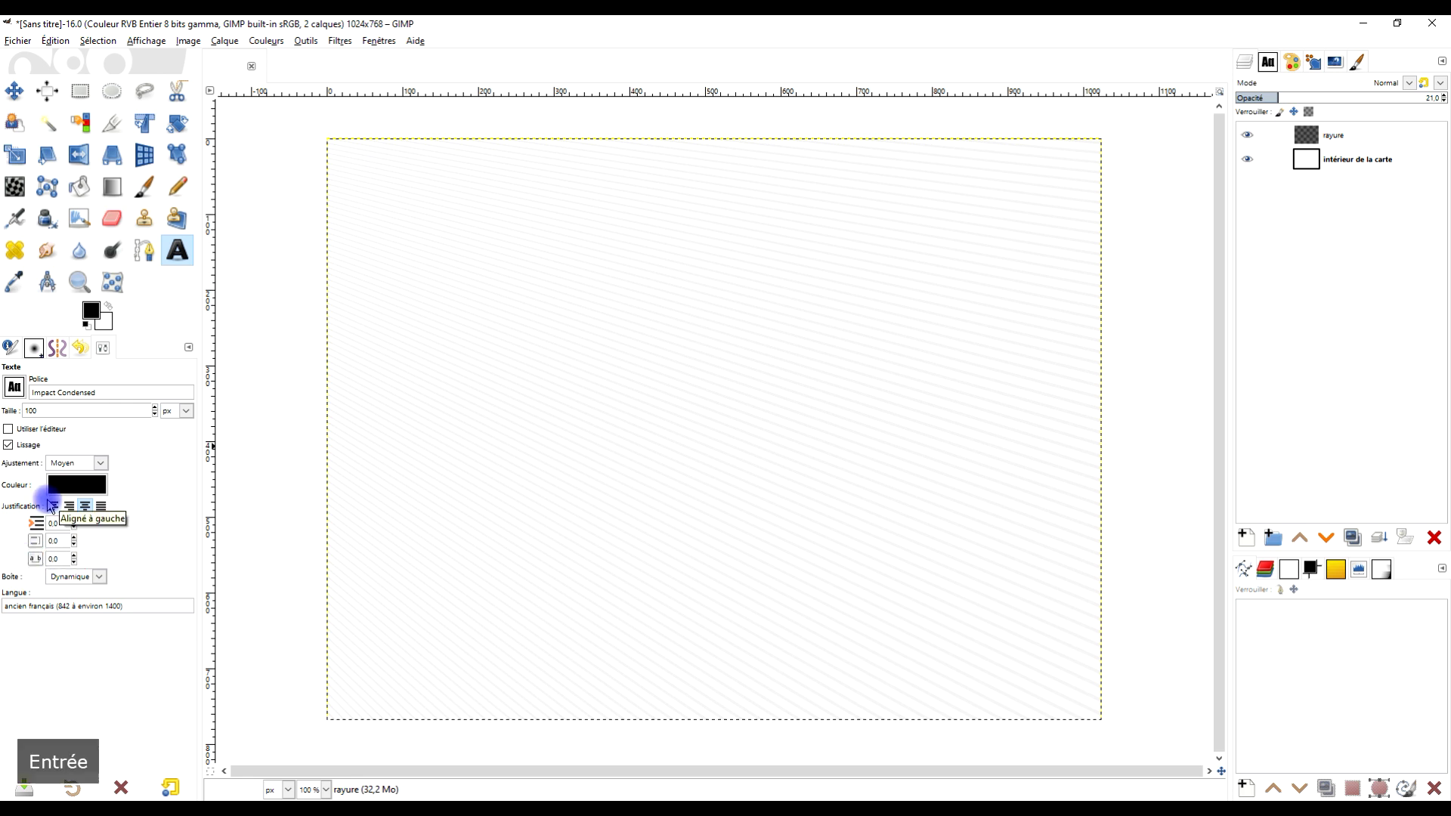
# Add a four-line text starting near the canvas's upper-left corner, reading "BIENVENUE", "DANS LE GROUPE", "ENTRAIDE GIMP", "ET LIBREOFFICE"
pyautogui.click(376, 204)
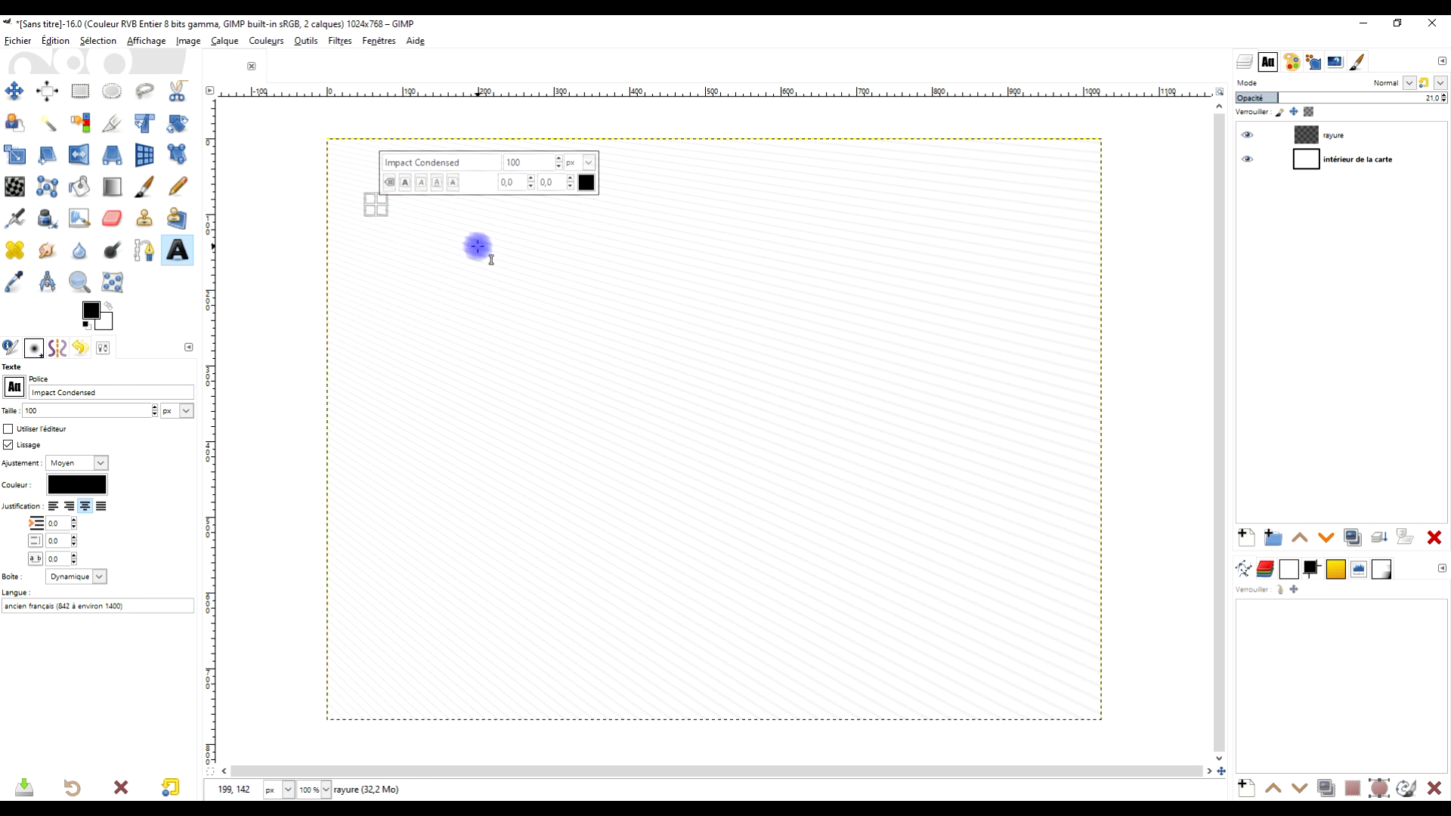
pyautogui.press('capslock')
pyautogui.write('BIE')
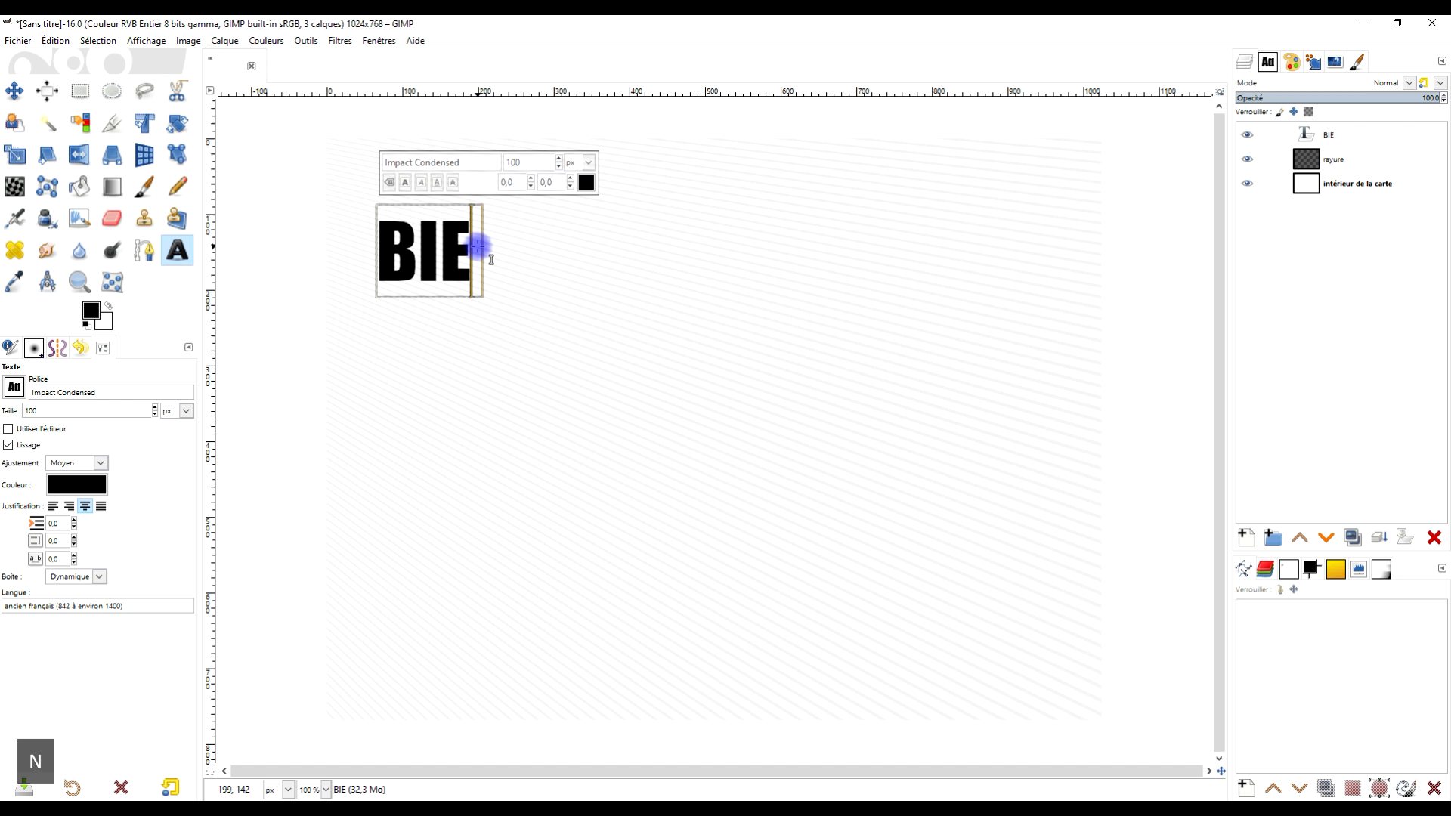
pyautogui.write('NVENUE')
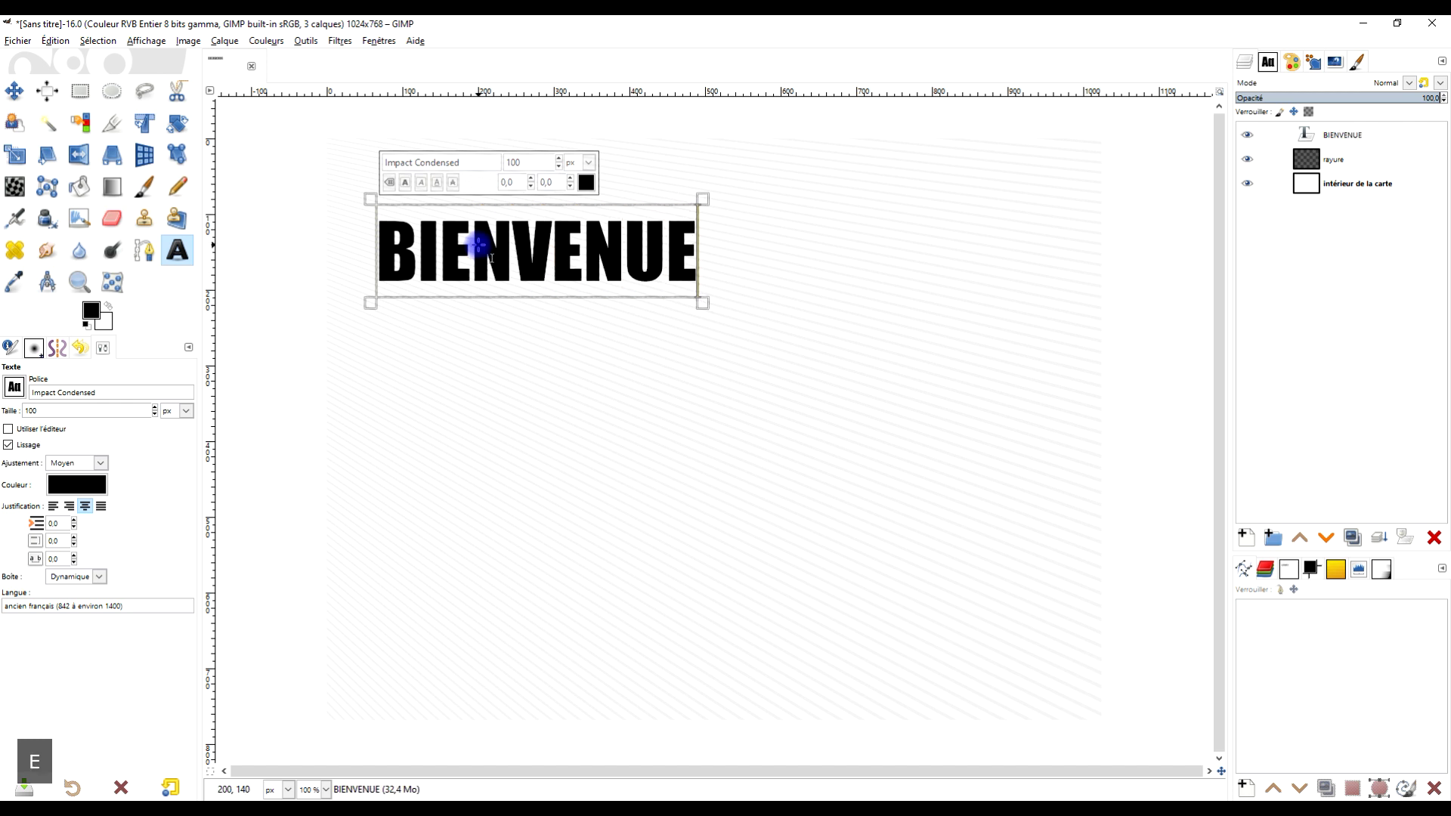
pyautogui.press('Return')
pyautogui.write('D')
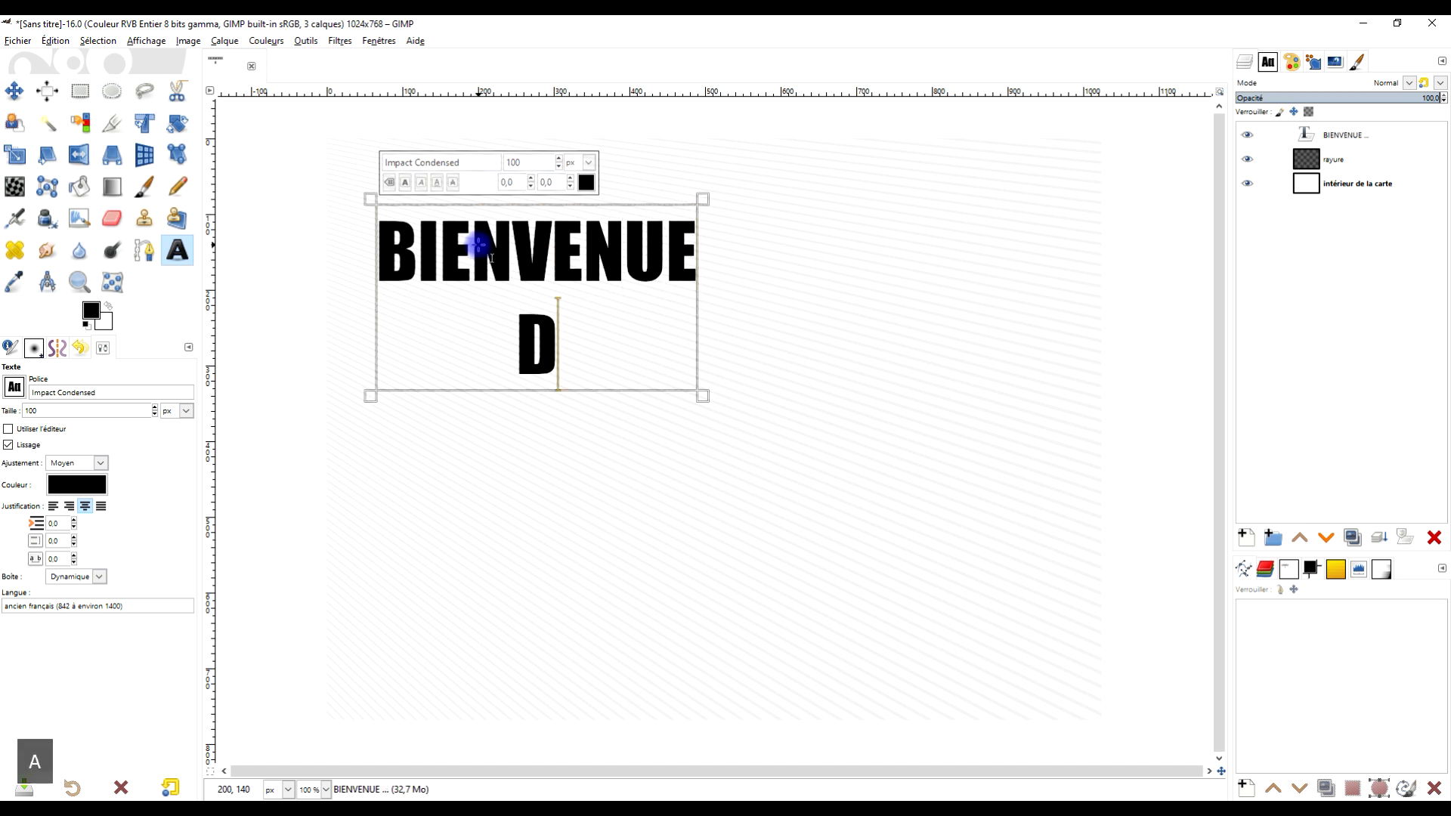
pyautogui.write('ANS LE GROUPE')
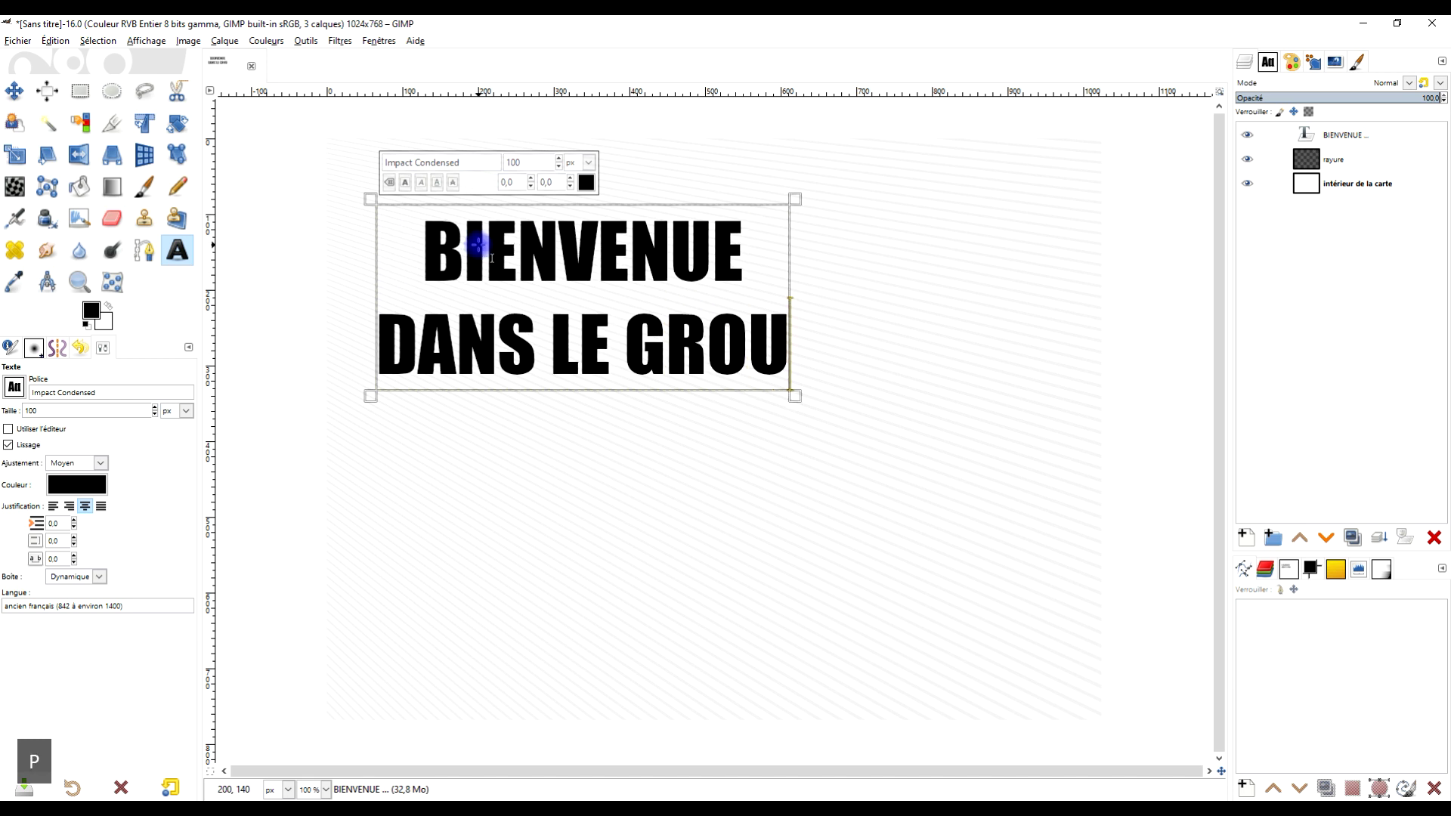
pyautogui.press('Return')
pyautogui.write('ENTRAIDE')
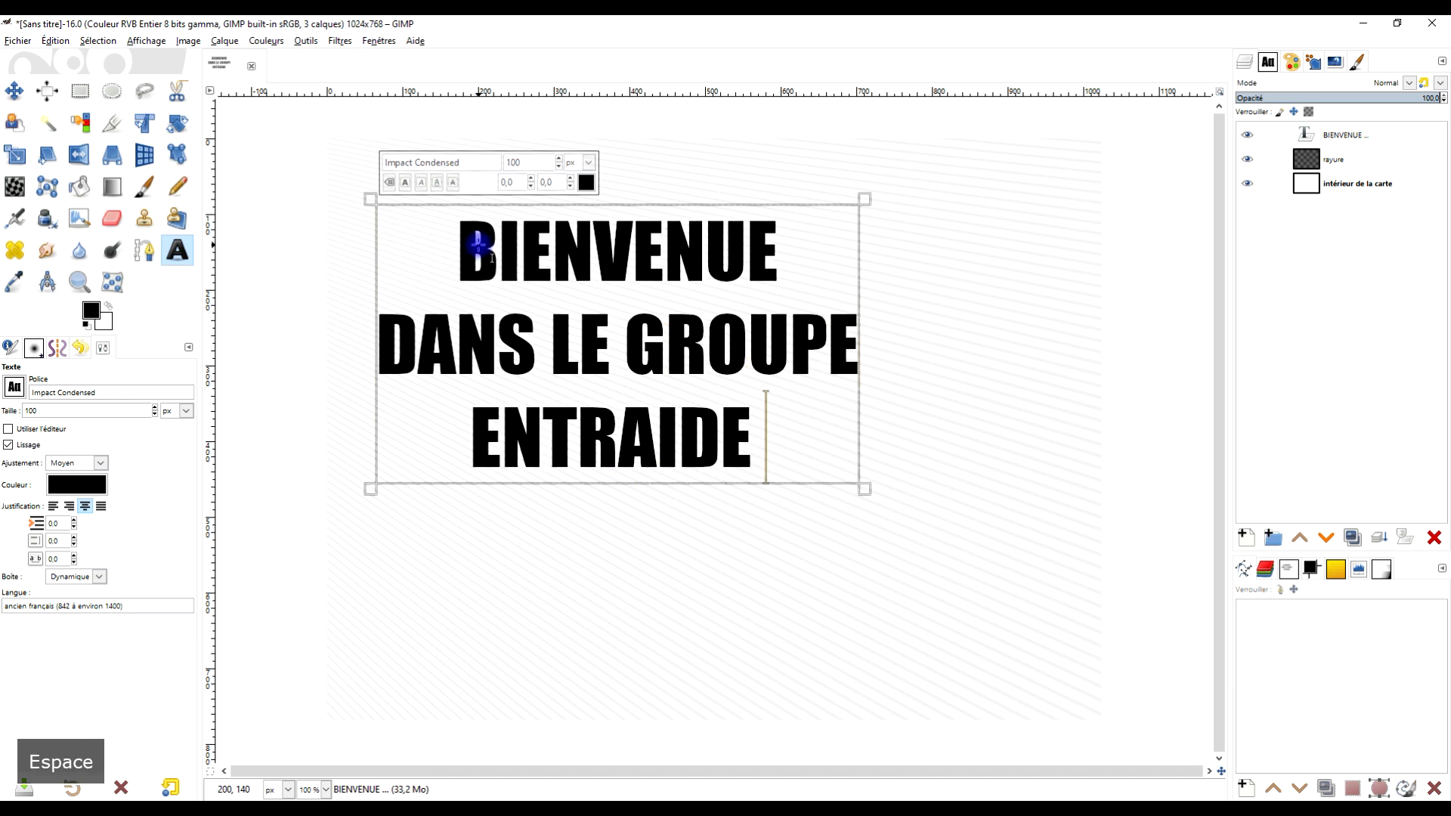
pyautogui.write(' GIMP')
pyautogui.press('Return')
pyautogui.write('ET LIBREOFFICE')
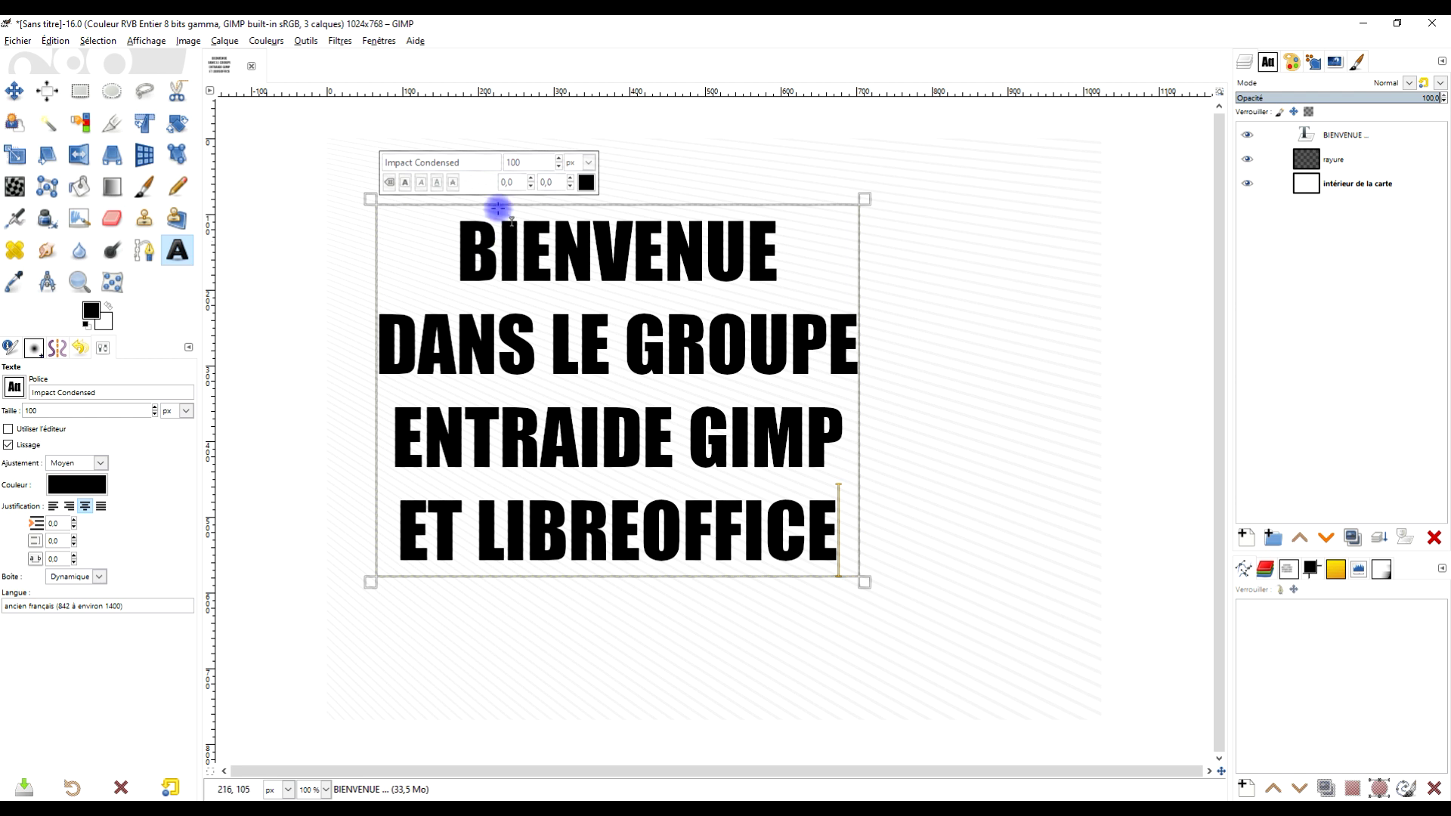
# Select the whole welcome text and set its letter spacing to 18 and its line spacing to 28
pyautogui.hotkey('ctrl', 'a')
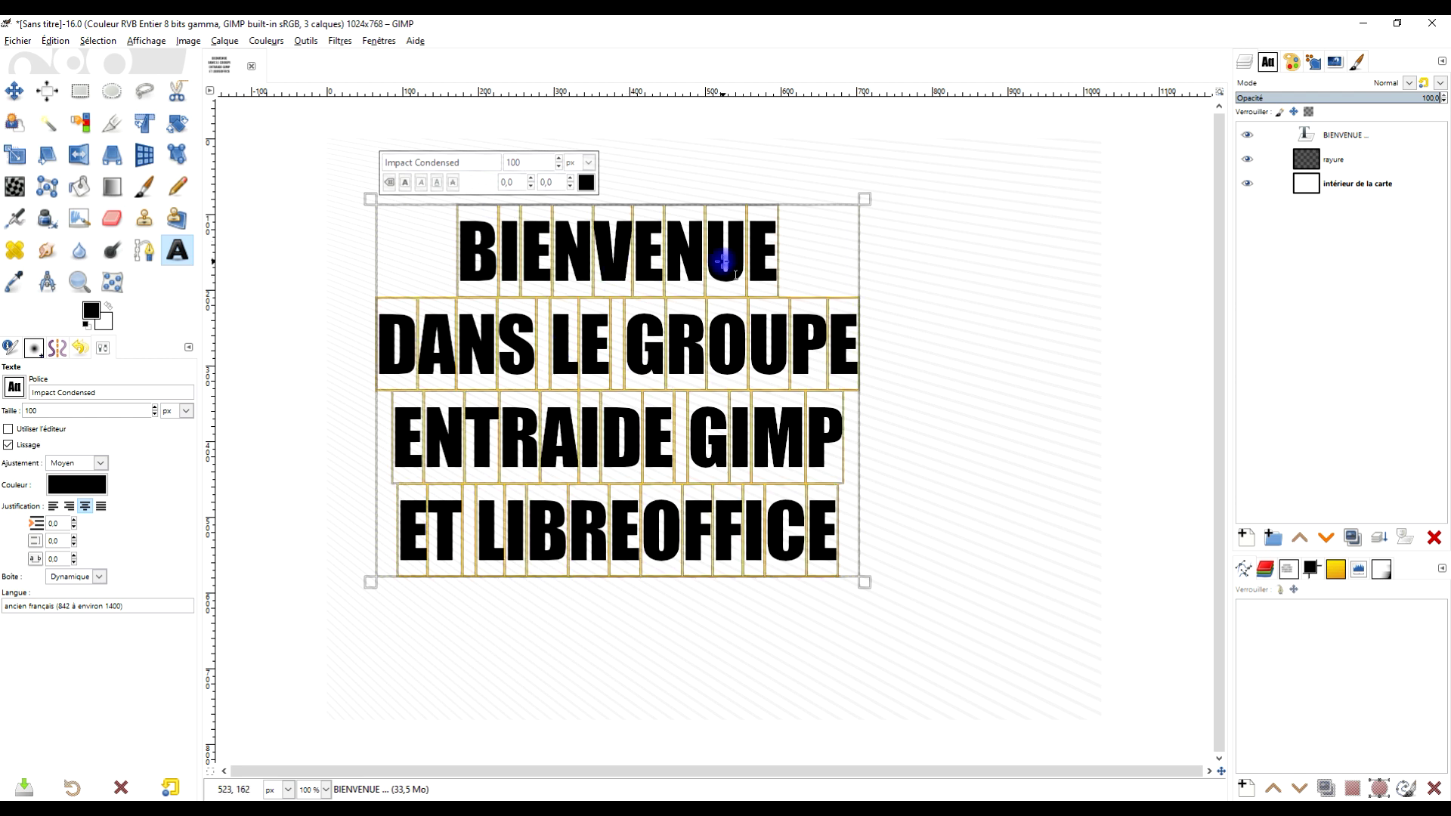
pyautogui.click(611, 290)
pyautogui.moveTo(455, 250); pyautogui.dragTo(831, 544)
pyautogui.click(668, 366)
pyautogui.moveTo(447, 257); pyautogui.dragTo(855, 586)
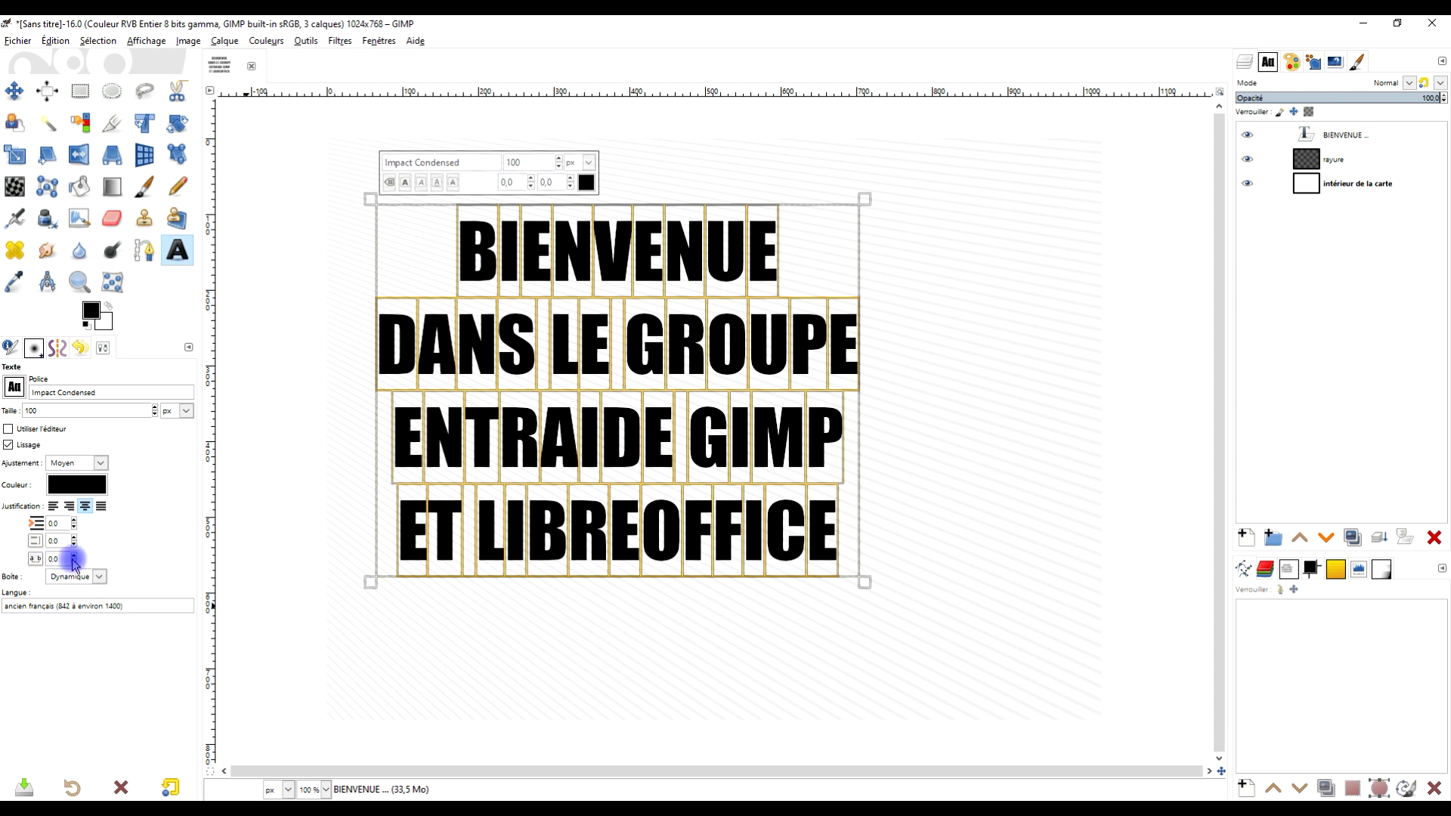
pyautogui.scroll(20, 73, 559)
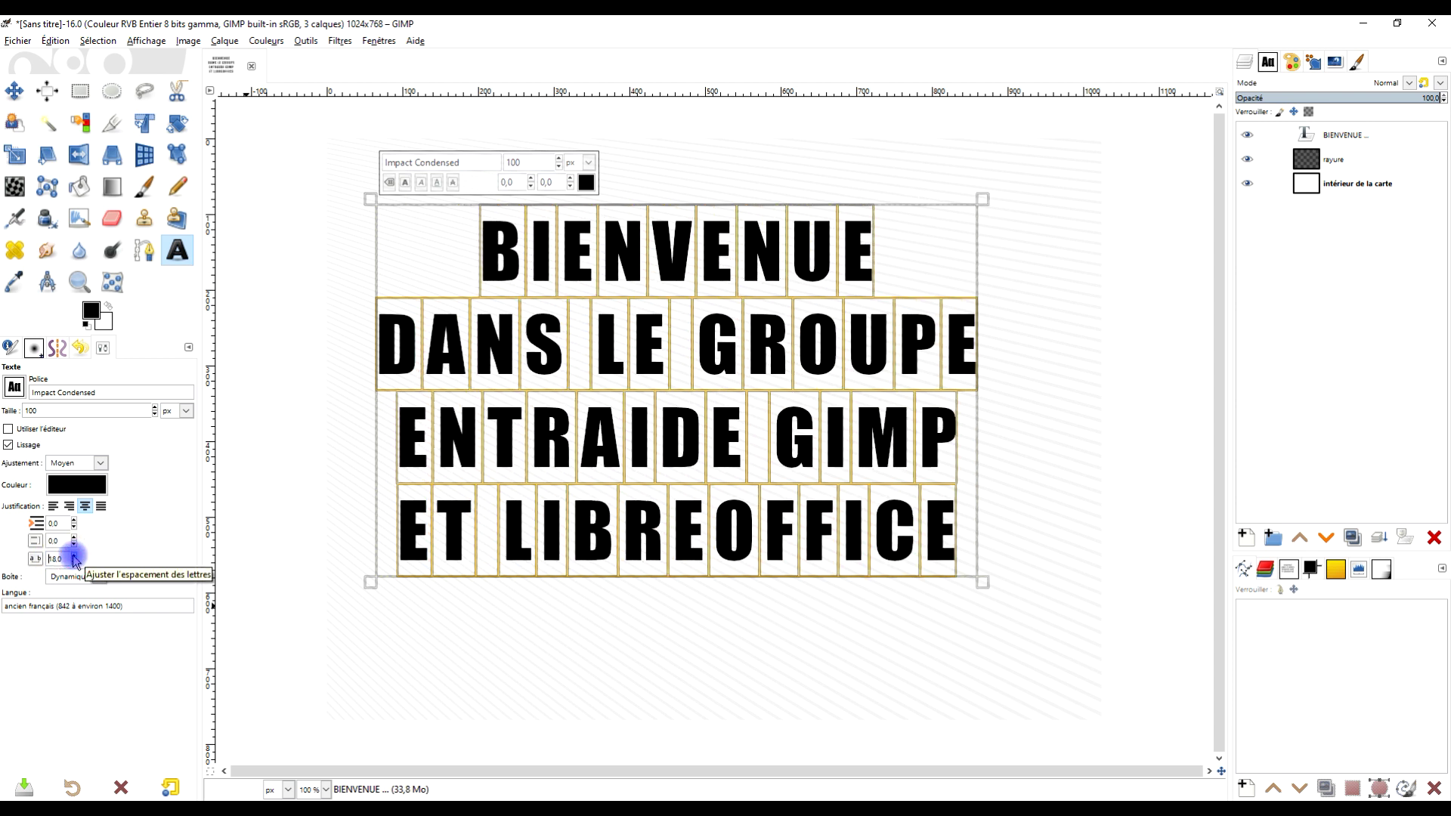
pyautogui.scroll(-14, 73, 560)
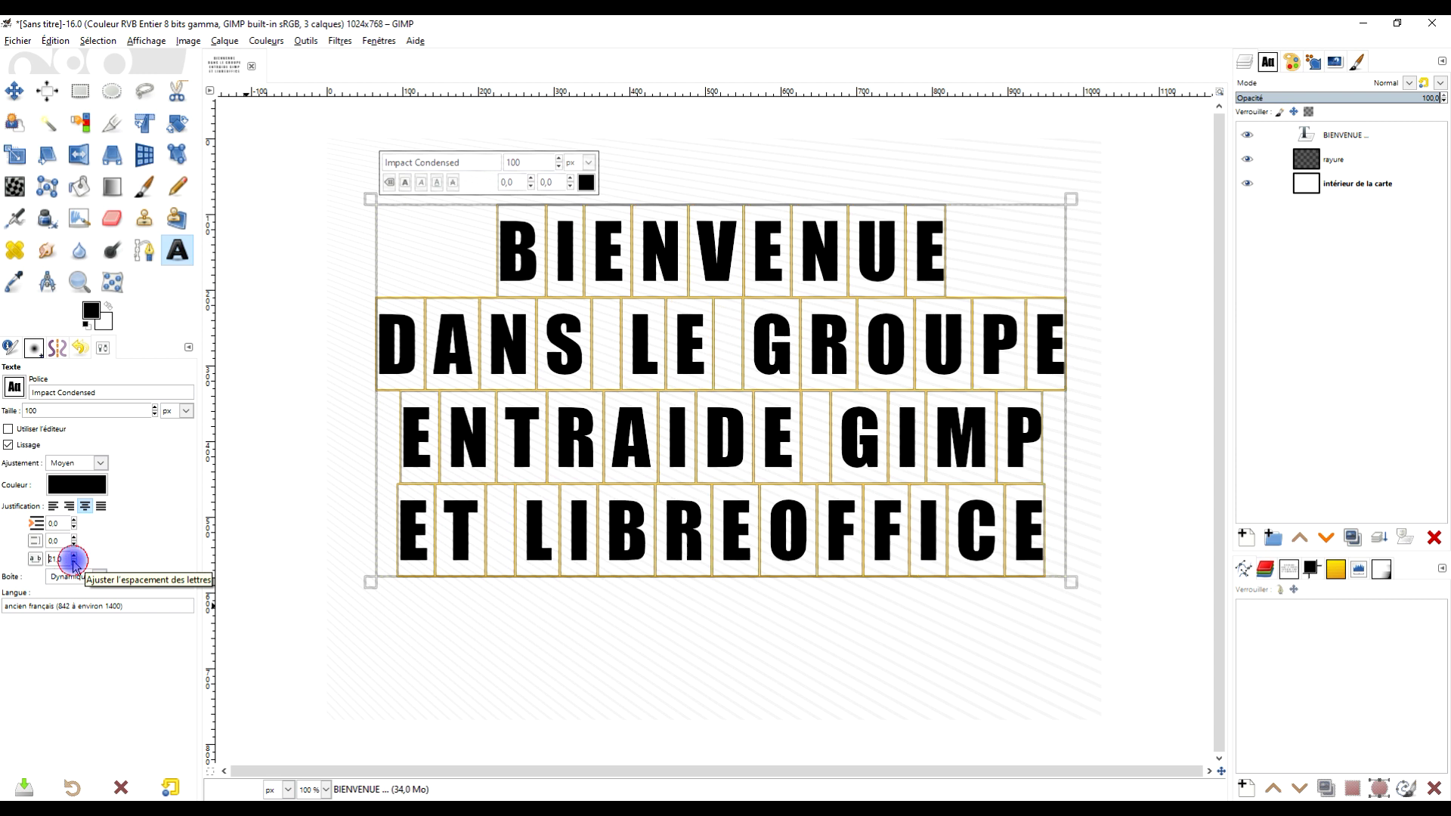
pyautogui.scroll(-1, 74, 559)
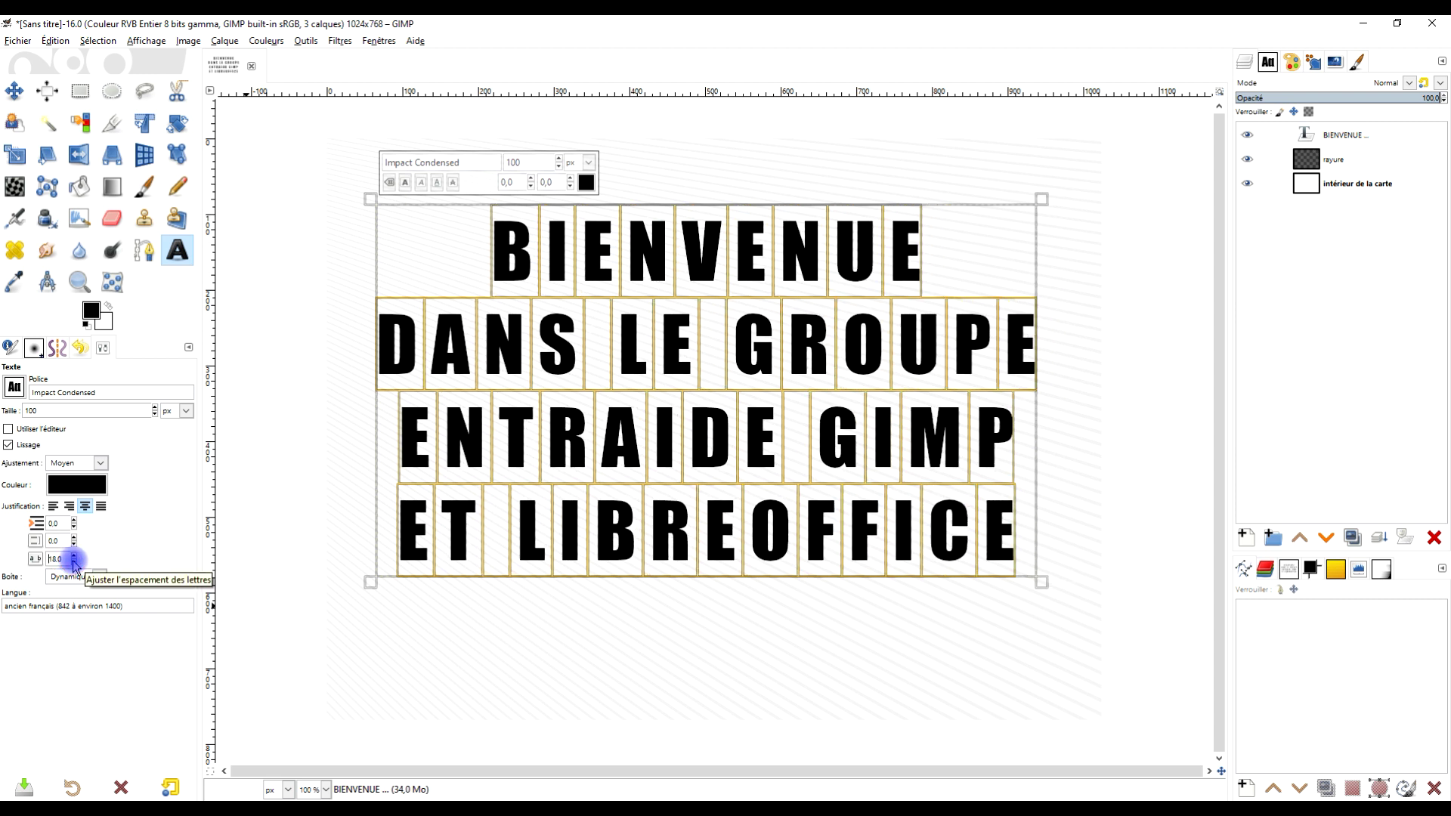
pyautogui.scroll(15, 73, 538)
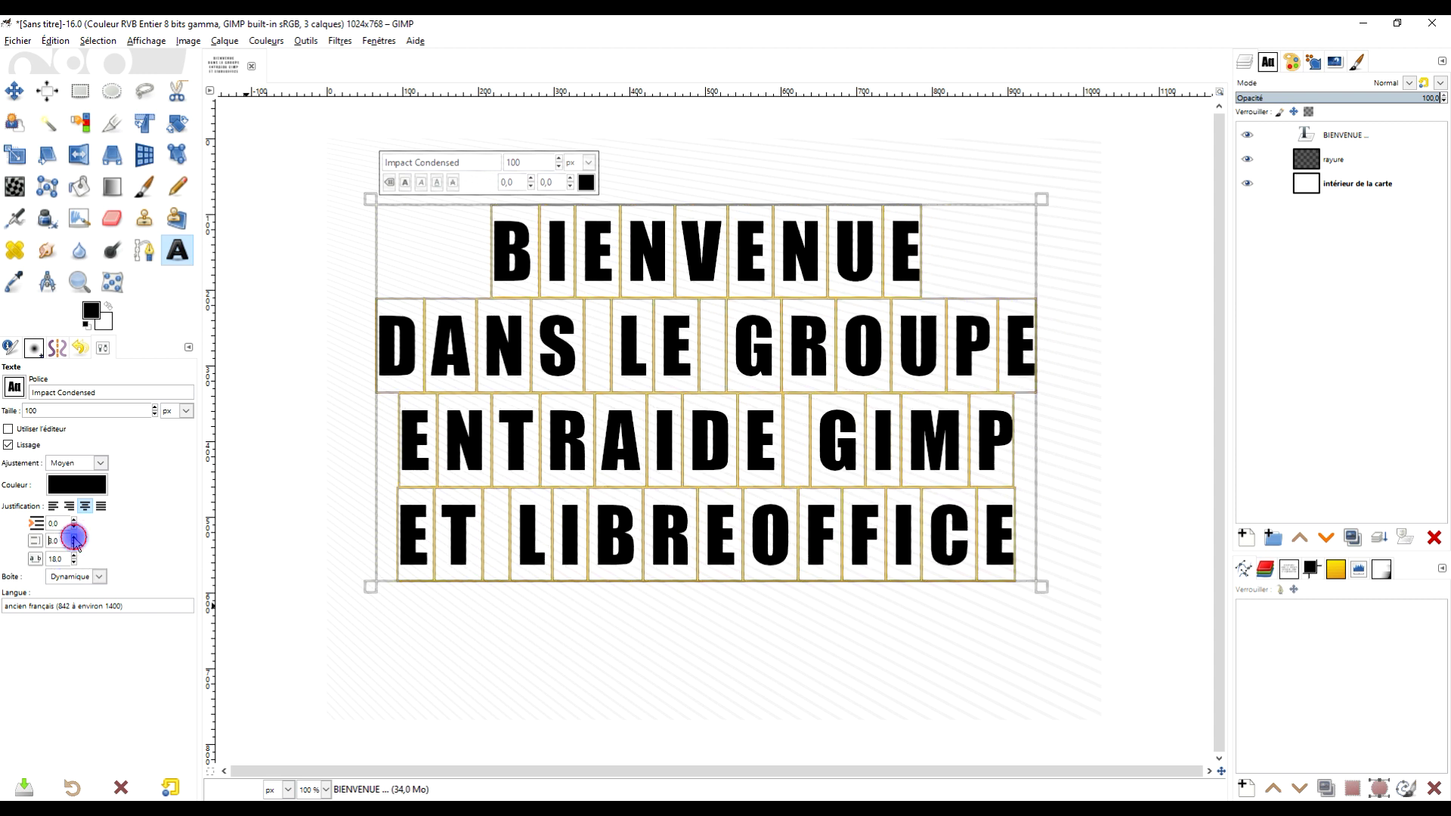
pyautogui.scroll(13, 74, 538)
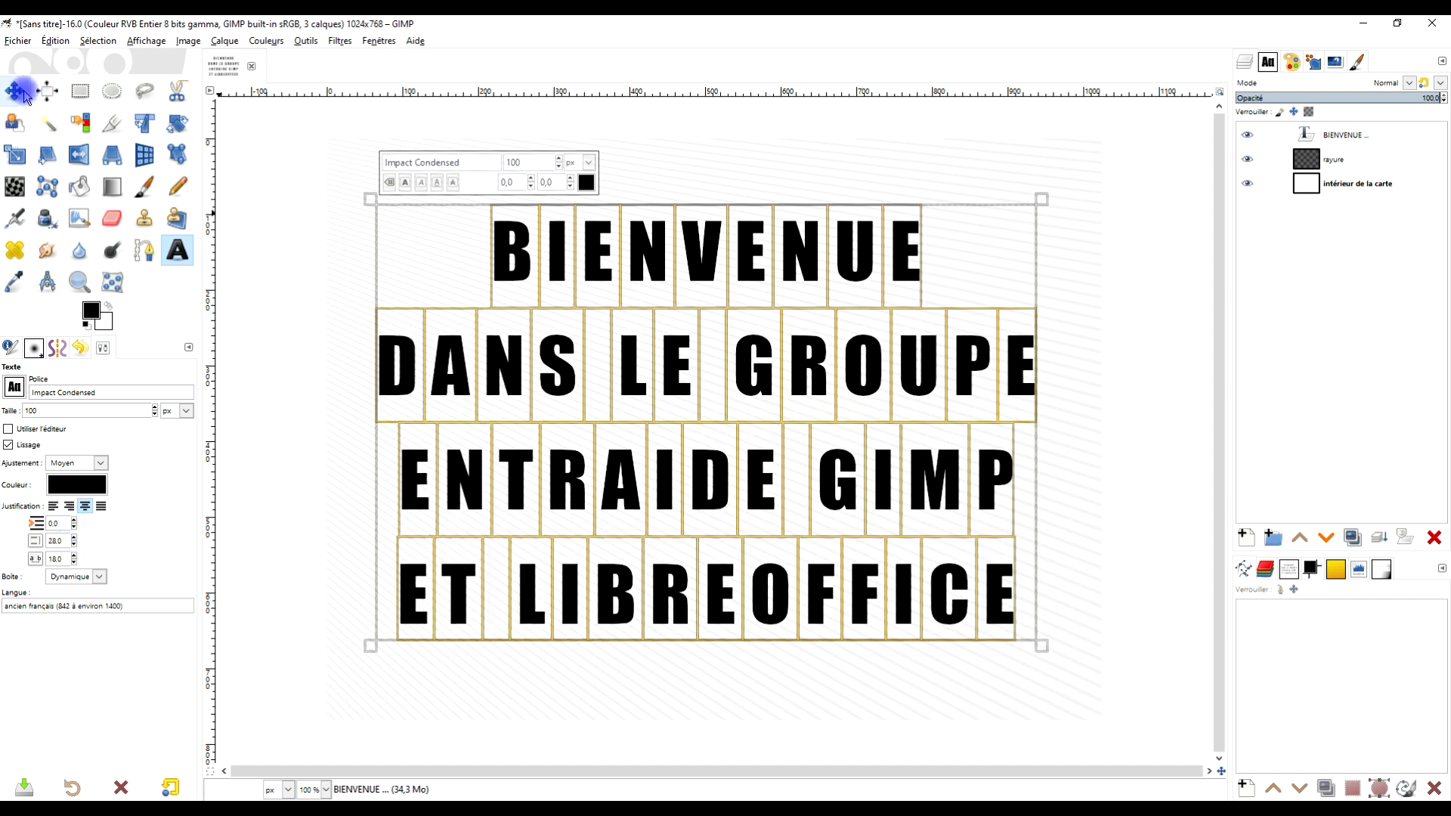
# Centre the welcome text horizontally and vertically relative to the image with the Align tool
pyautogui.click(23, 91)
pyautogui.scroll(-1, 737, 262)
pyautogui.scroll(1, 737, 262)
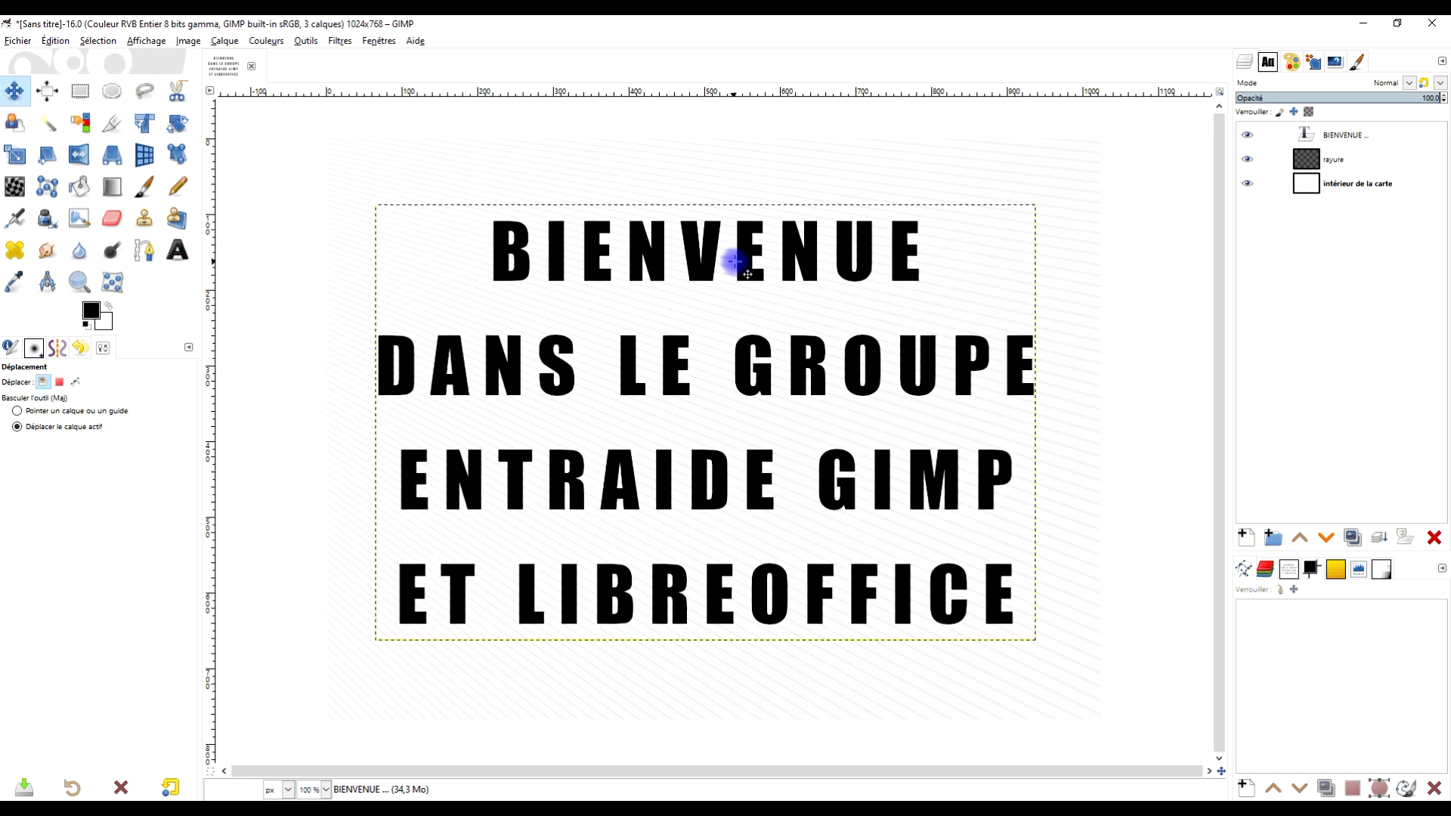
pyautogui.click(50, 91)
pyautogui.moveTo(305, 168); pyautogui.dragTo(1146, 651)
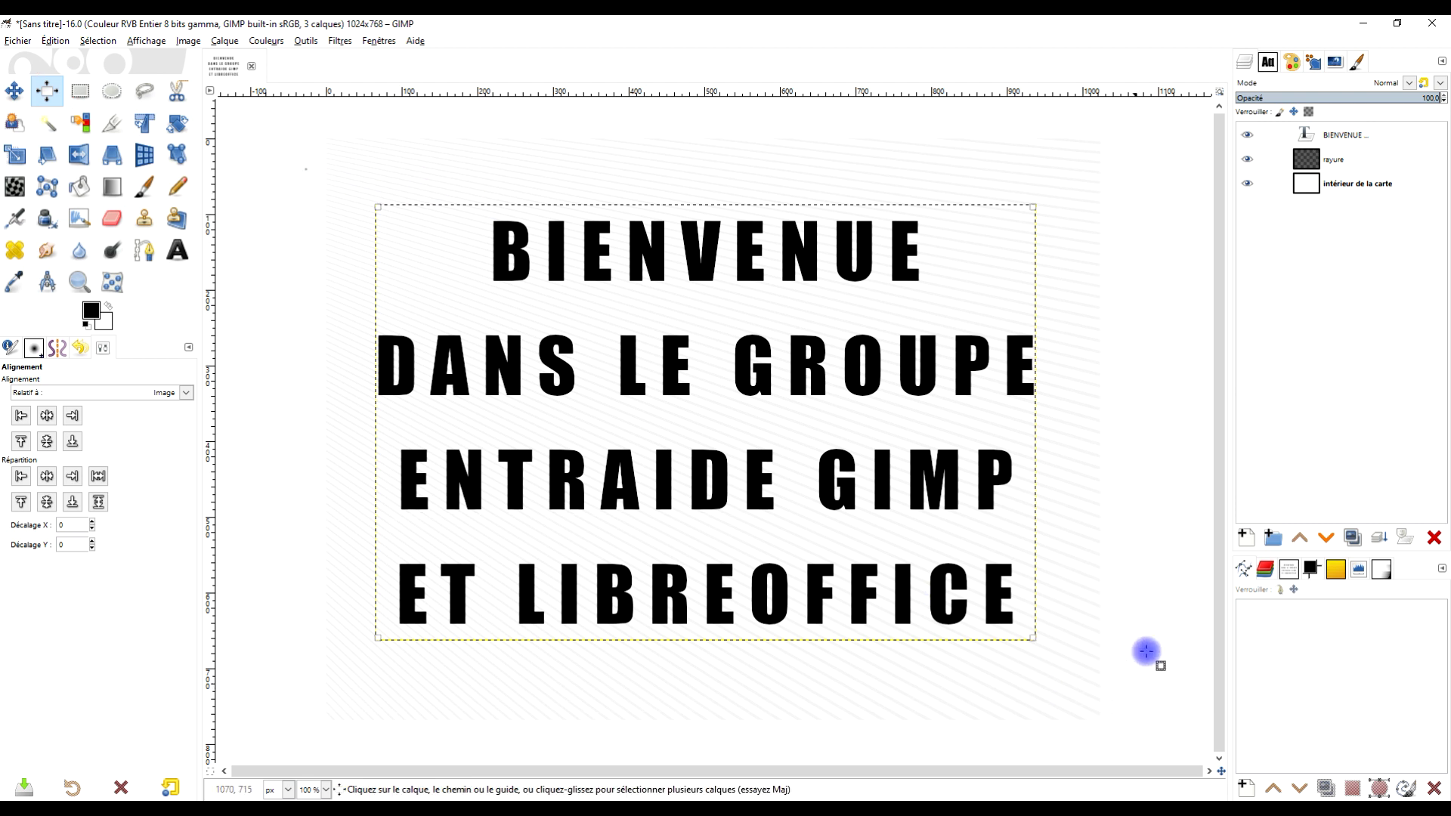
pyautogui.click(47, 417)
pyautogui.click(47, 441)
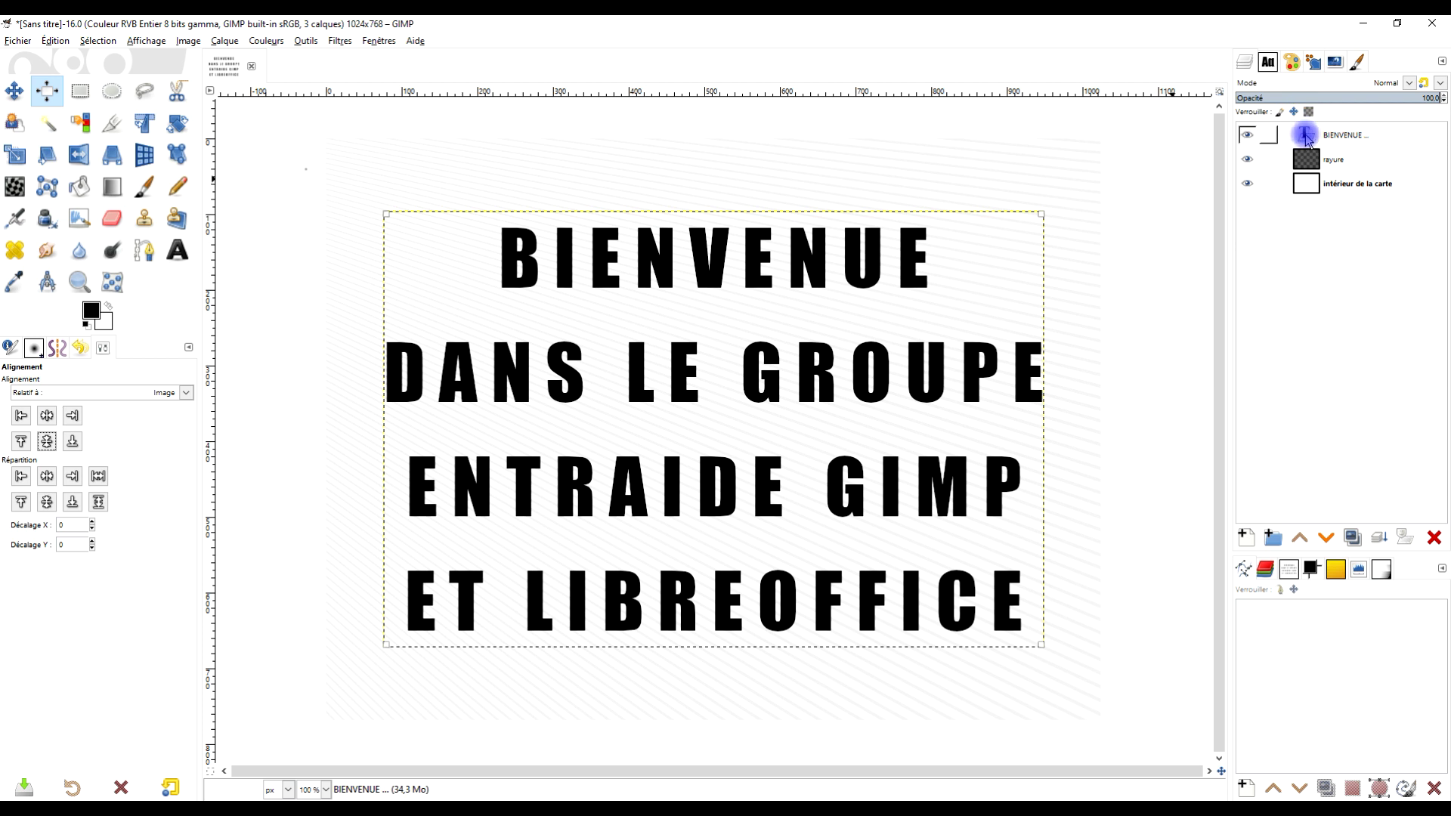
# Duplicate the welcome text layer, then hide the original and lower it beneath the intérieur de la carte layer
pyautogui.click(1353, 537)
pyautogui.click(1246, 159)
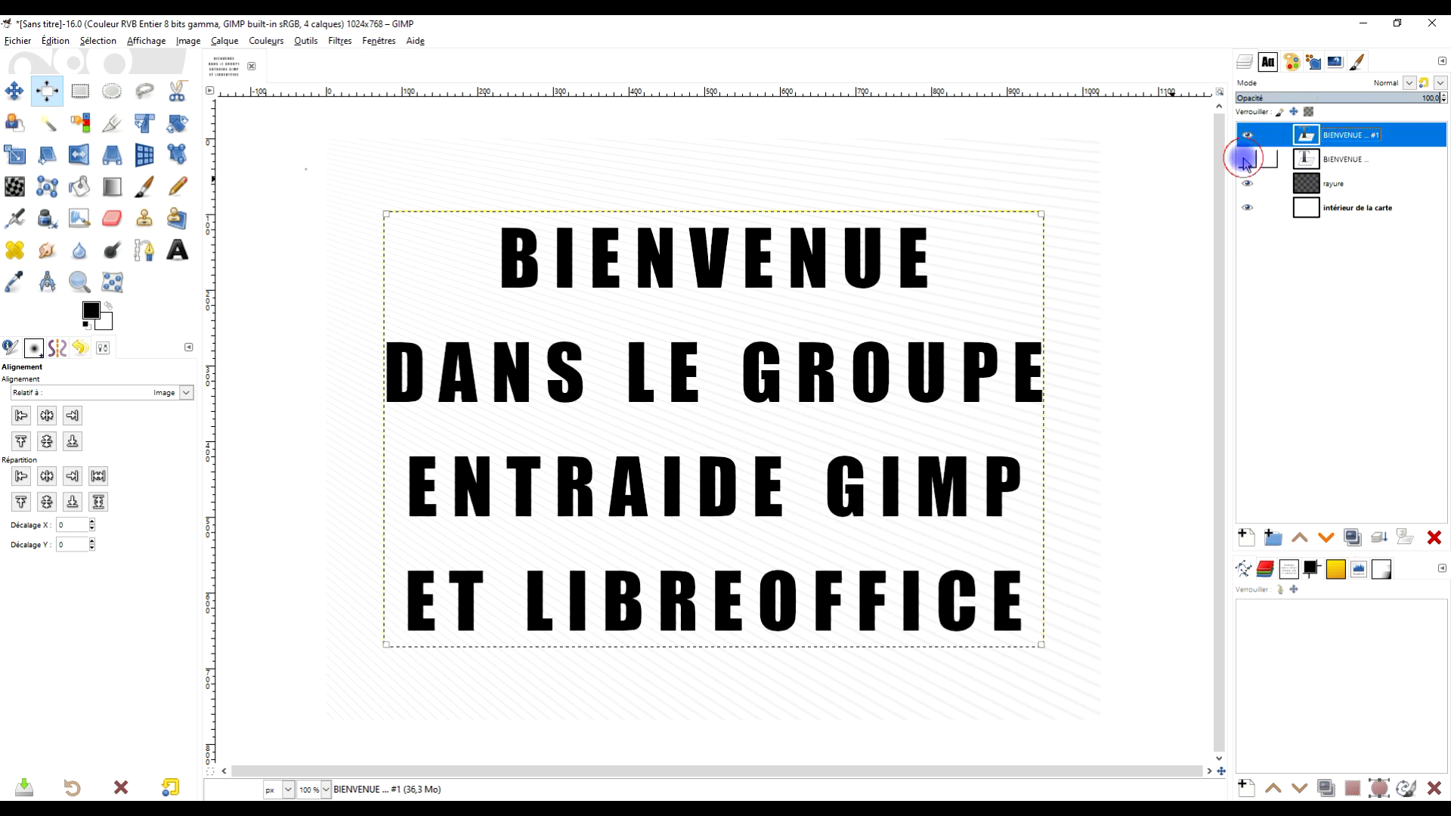
pyautogui.click(1323, 160)
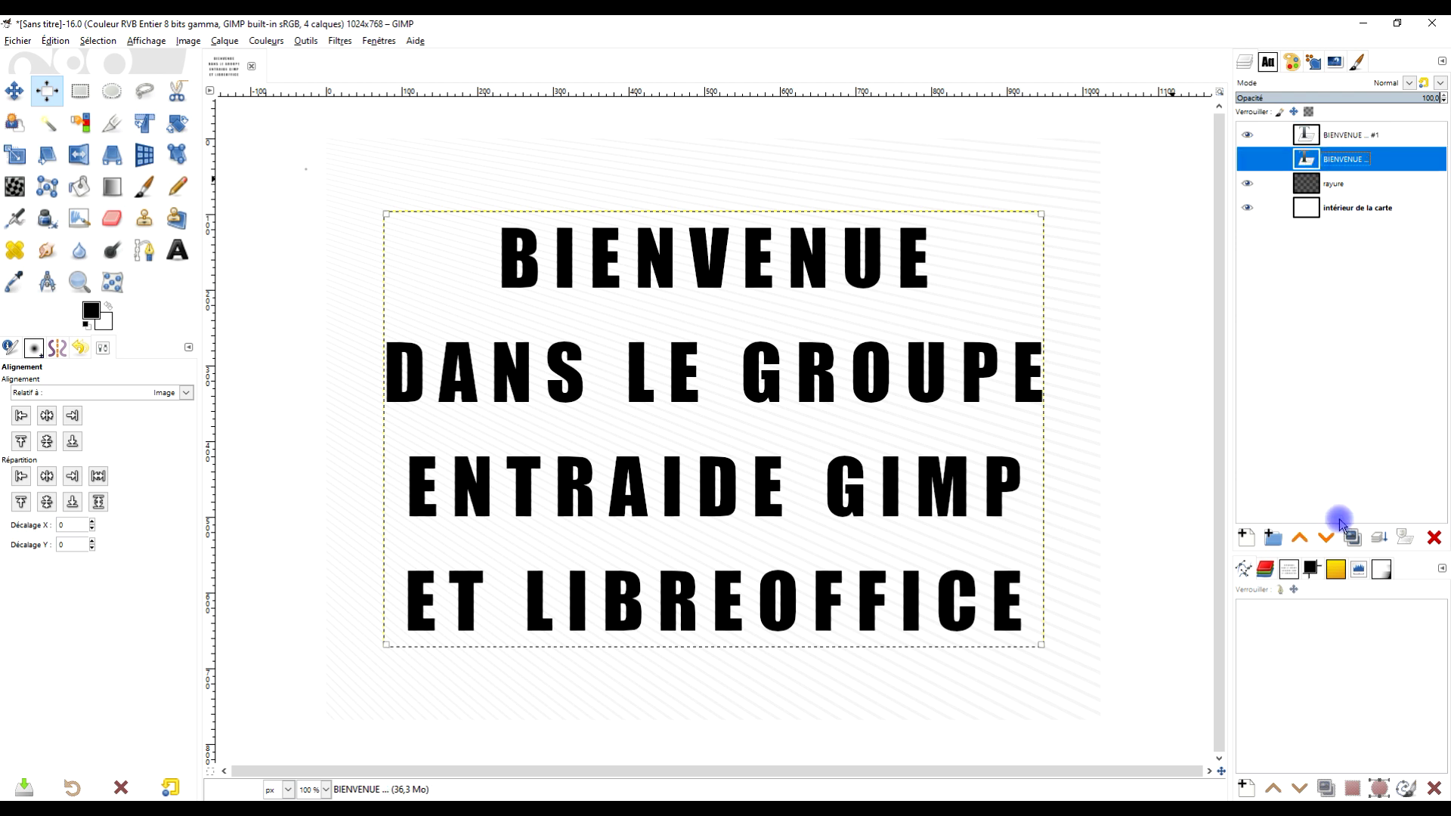
pyautogui.click(1325, 538)
pyautogui.click(1325, 537)
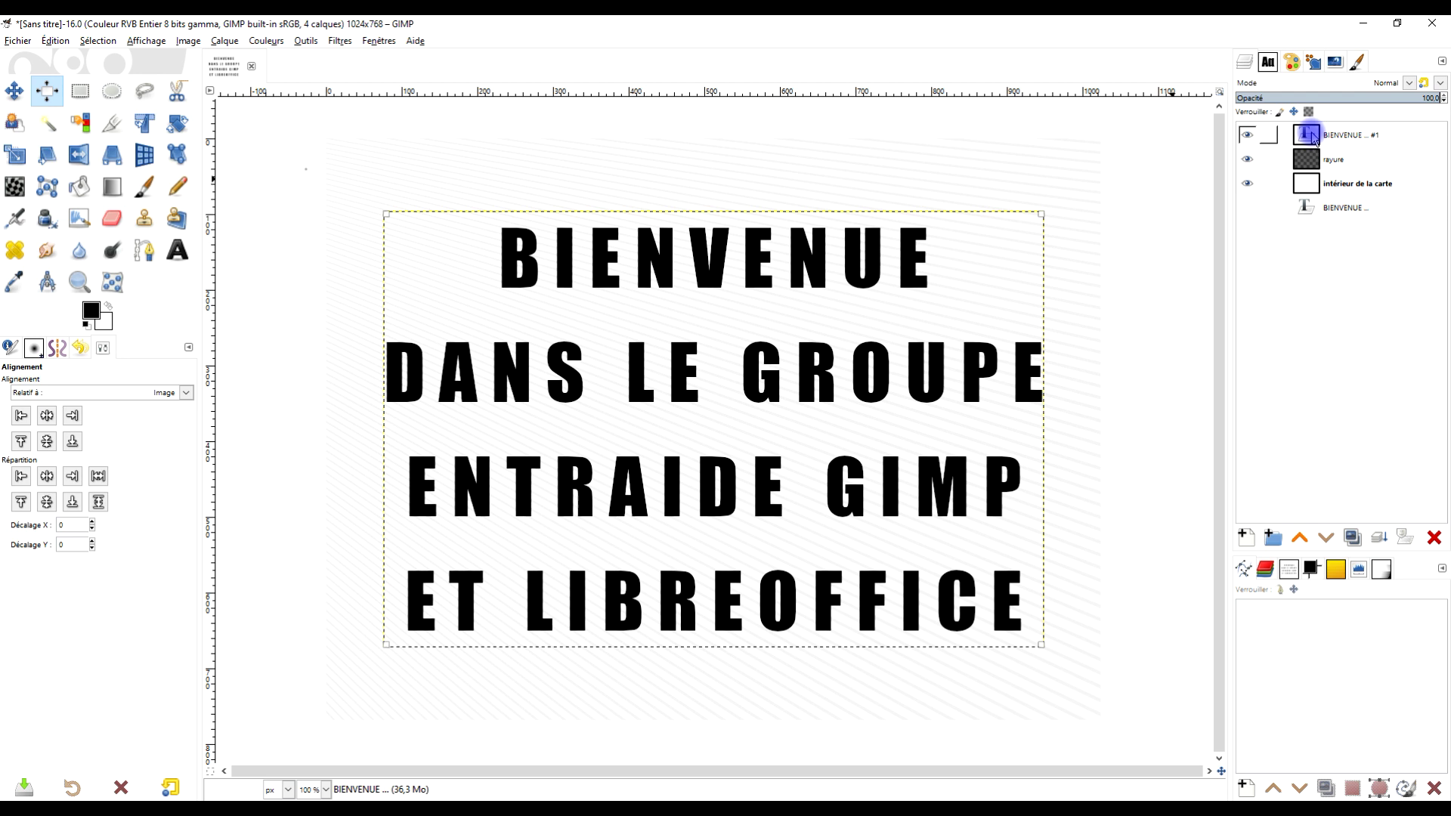
# Resize the duplicated text layer to the image dimensions and rename it DECOUPE
pyautogui.rightClick(1313, 139)
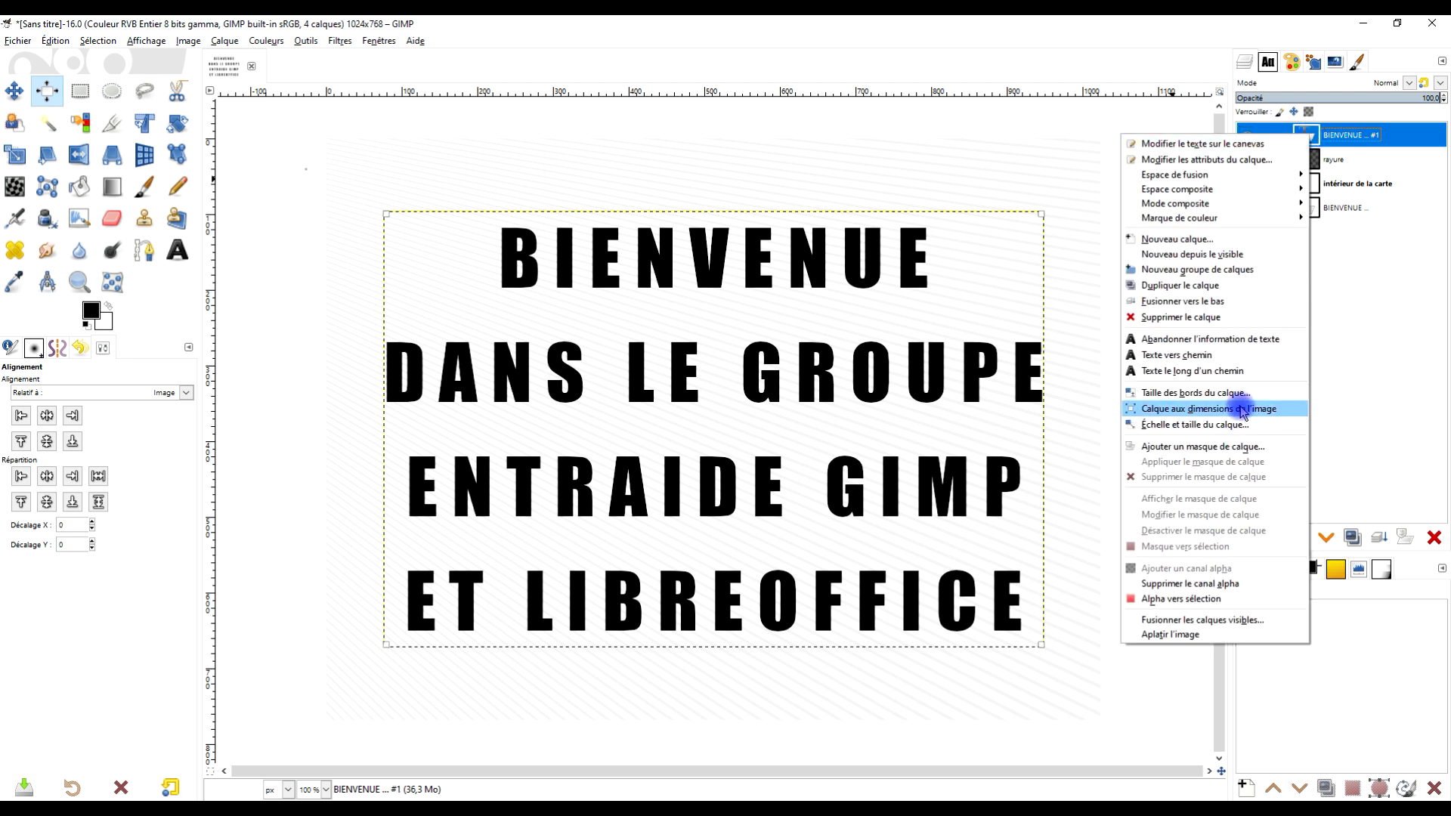
pyautogui.click(1243, 411)
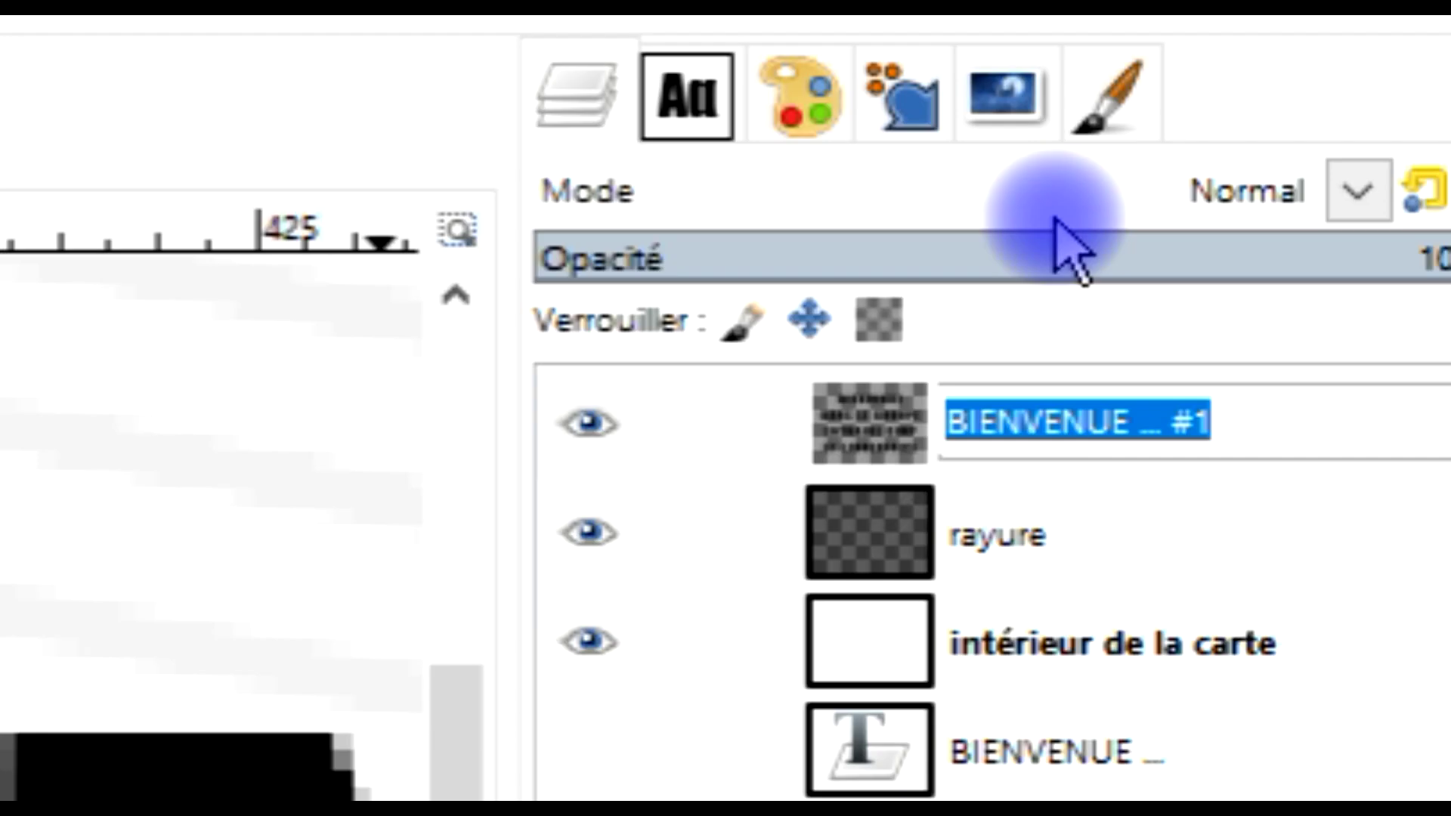
pyautogui.write('D')
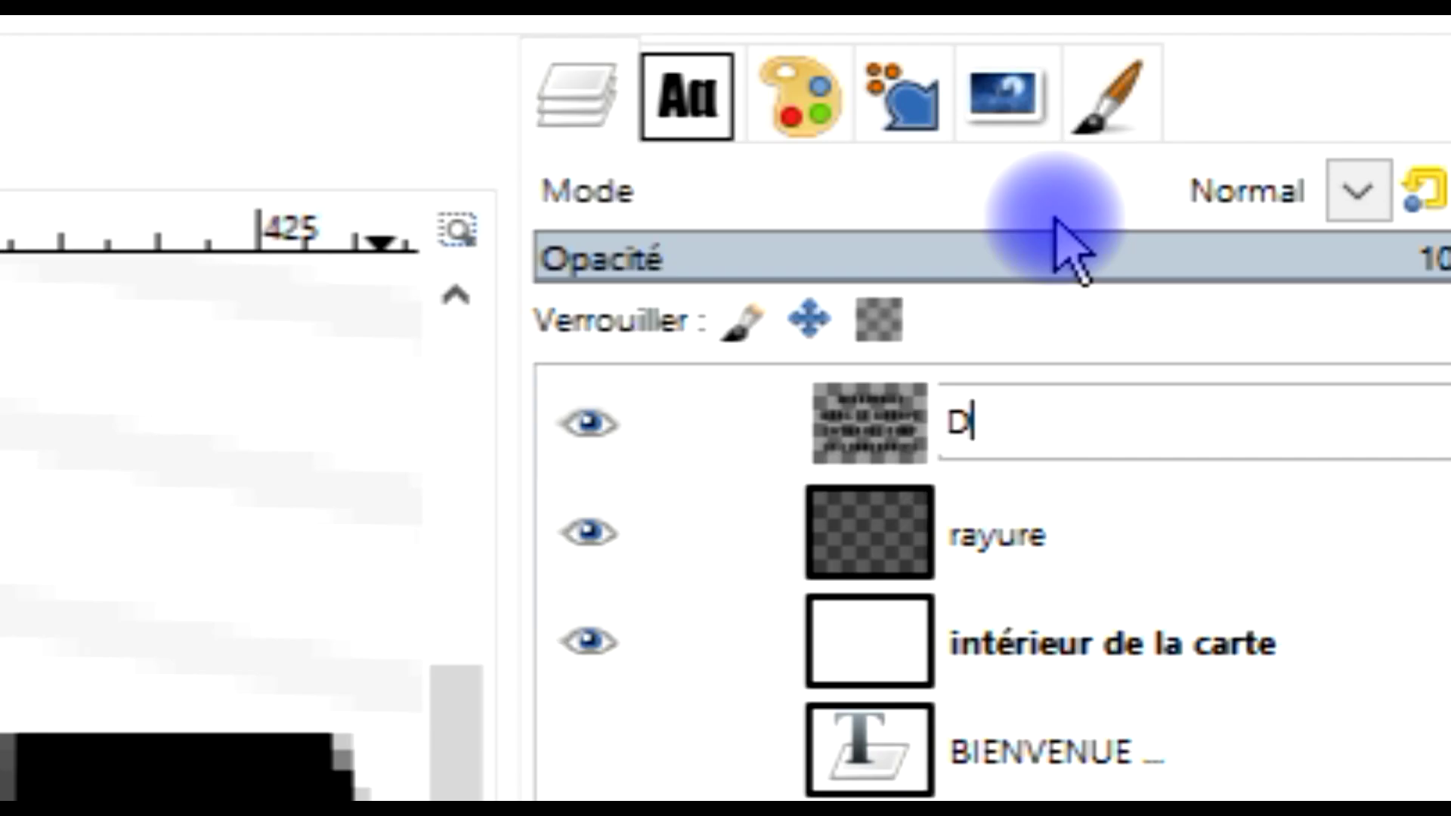
pyautogui.write('ECOUPE')
pyautogui.press('Return')
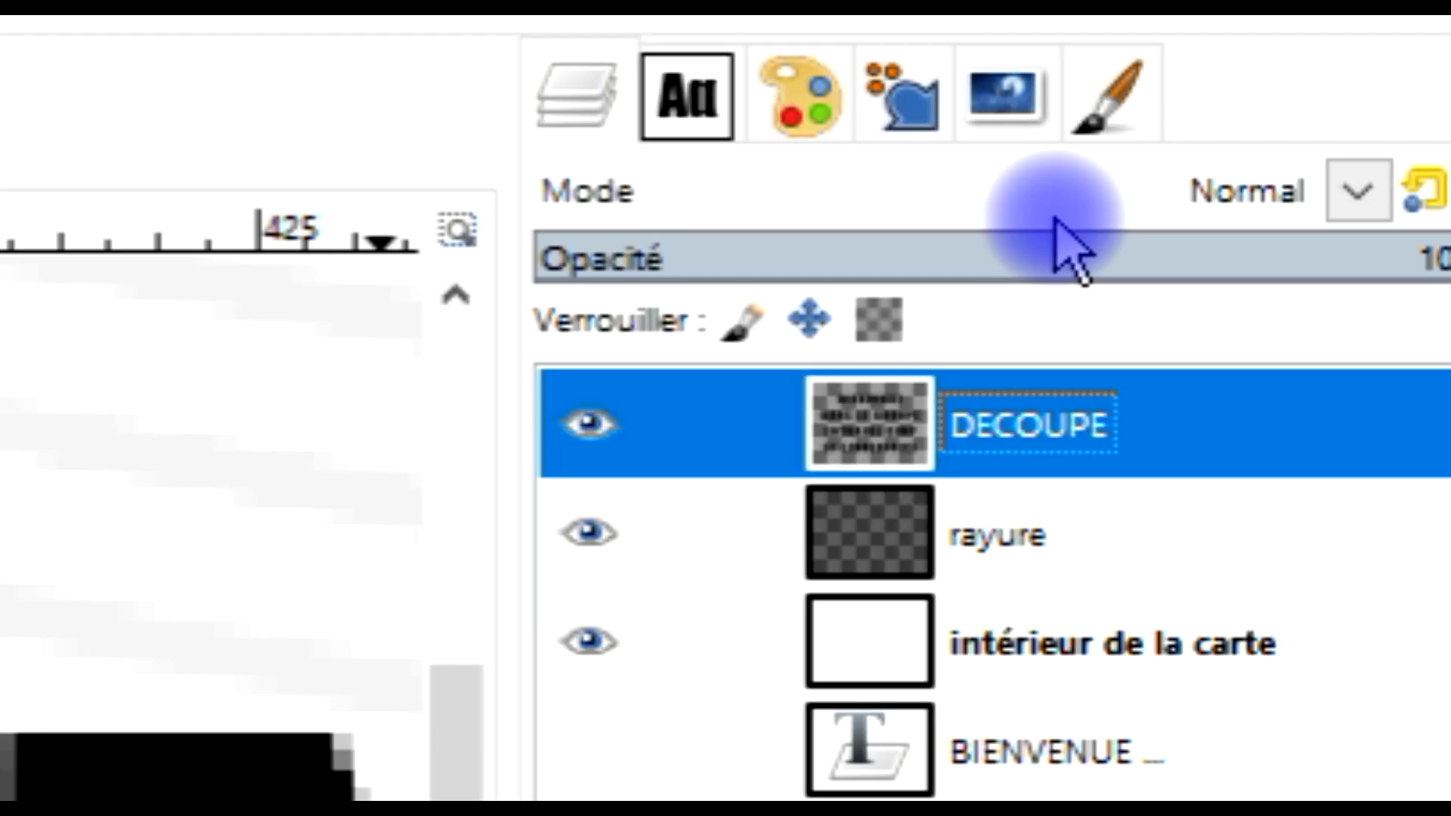
# On the DECOUPE layer, outline the inner holes of the B in BIENVENUE with Free Select and fill them with black
pyautogui.scroll(-2, 725, 249)
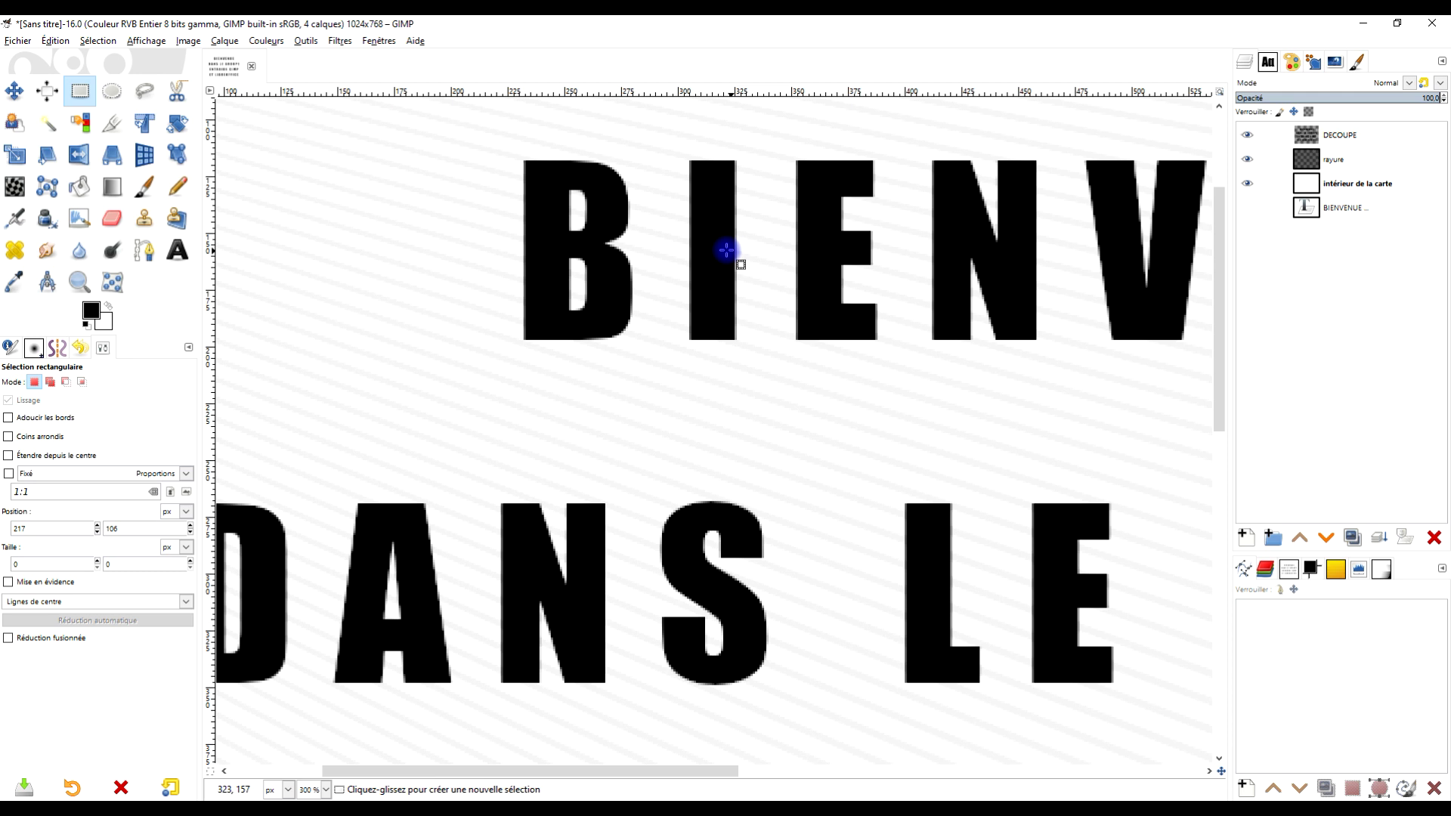
pyautogui.click(144, 91)
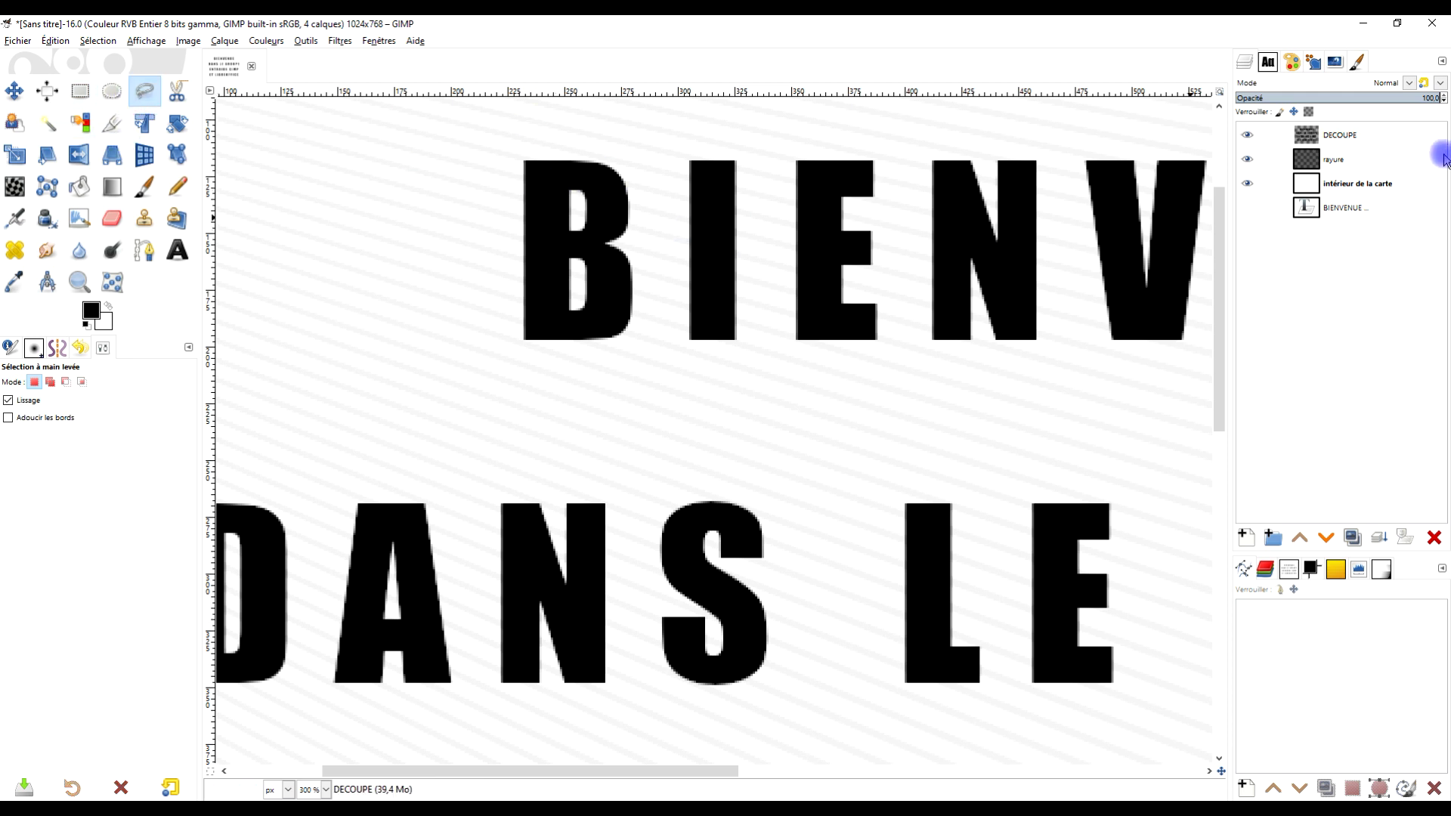
pyautogui.click(1386, 136)
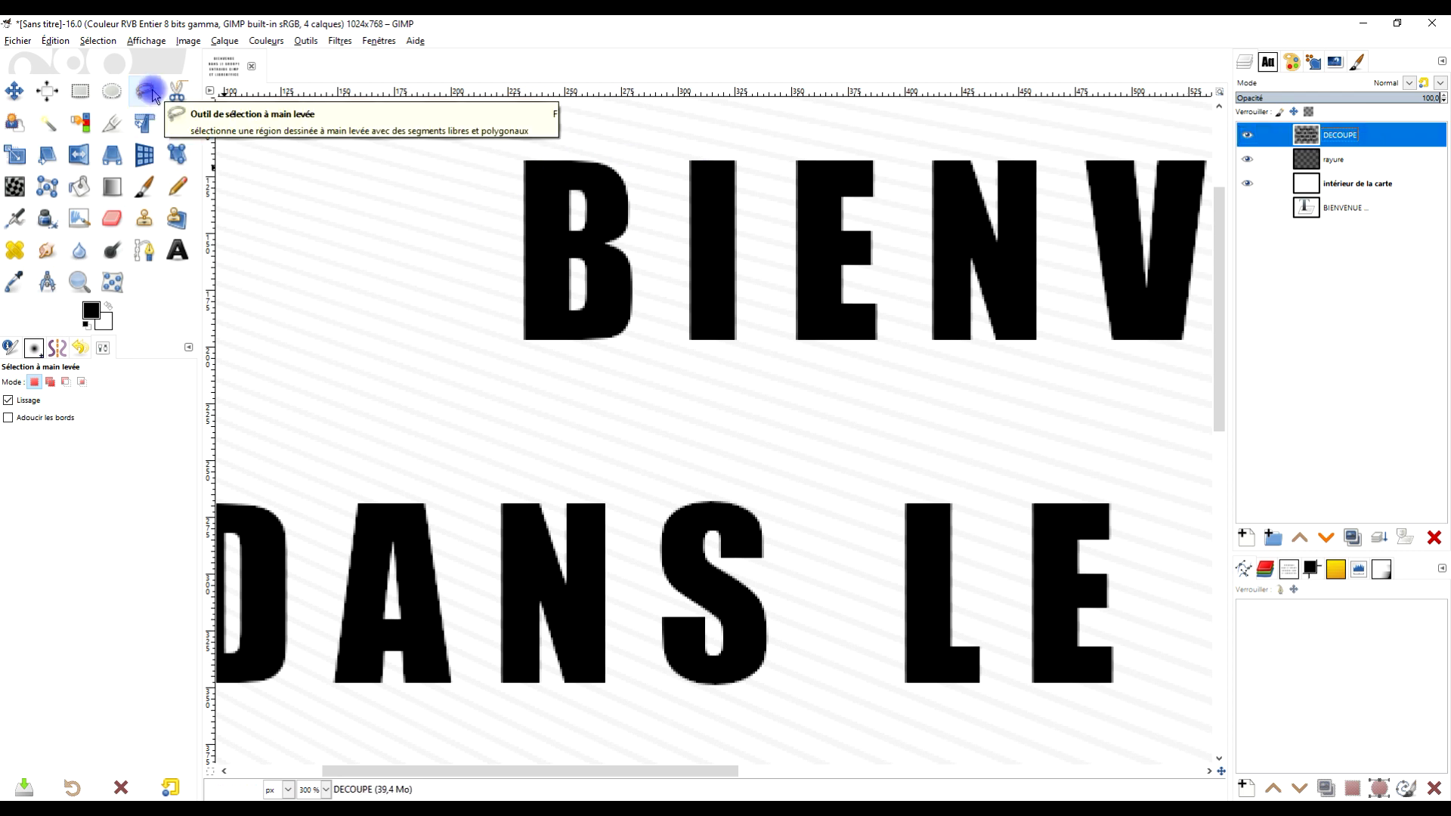
pyautogui.click(550, 176)
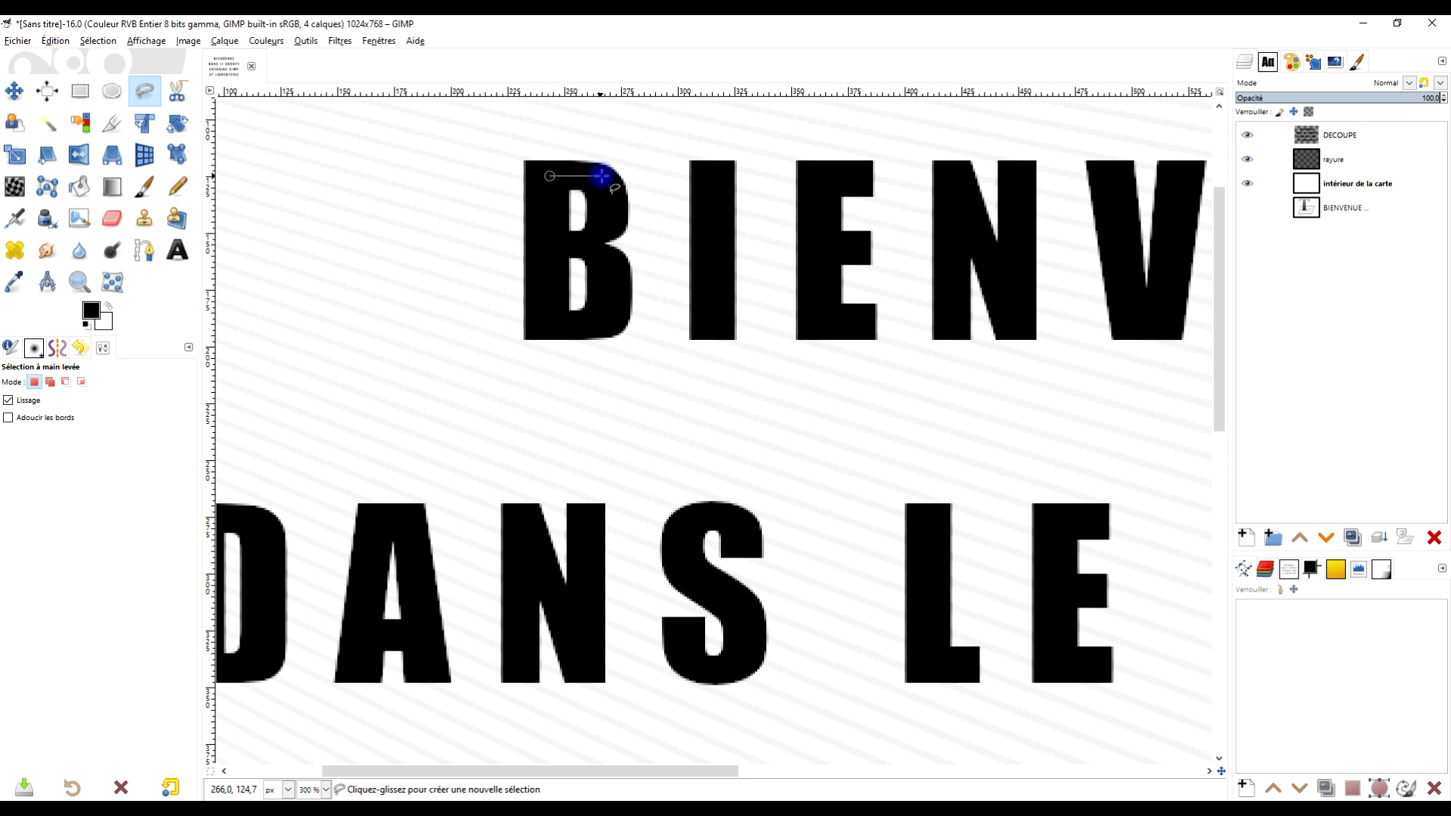
pyautogui.click(597, 325)
pyautogui.click(548, 318)
pyautogui.click(549, 176)
pyautogui.press('Return')
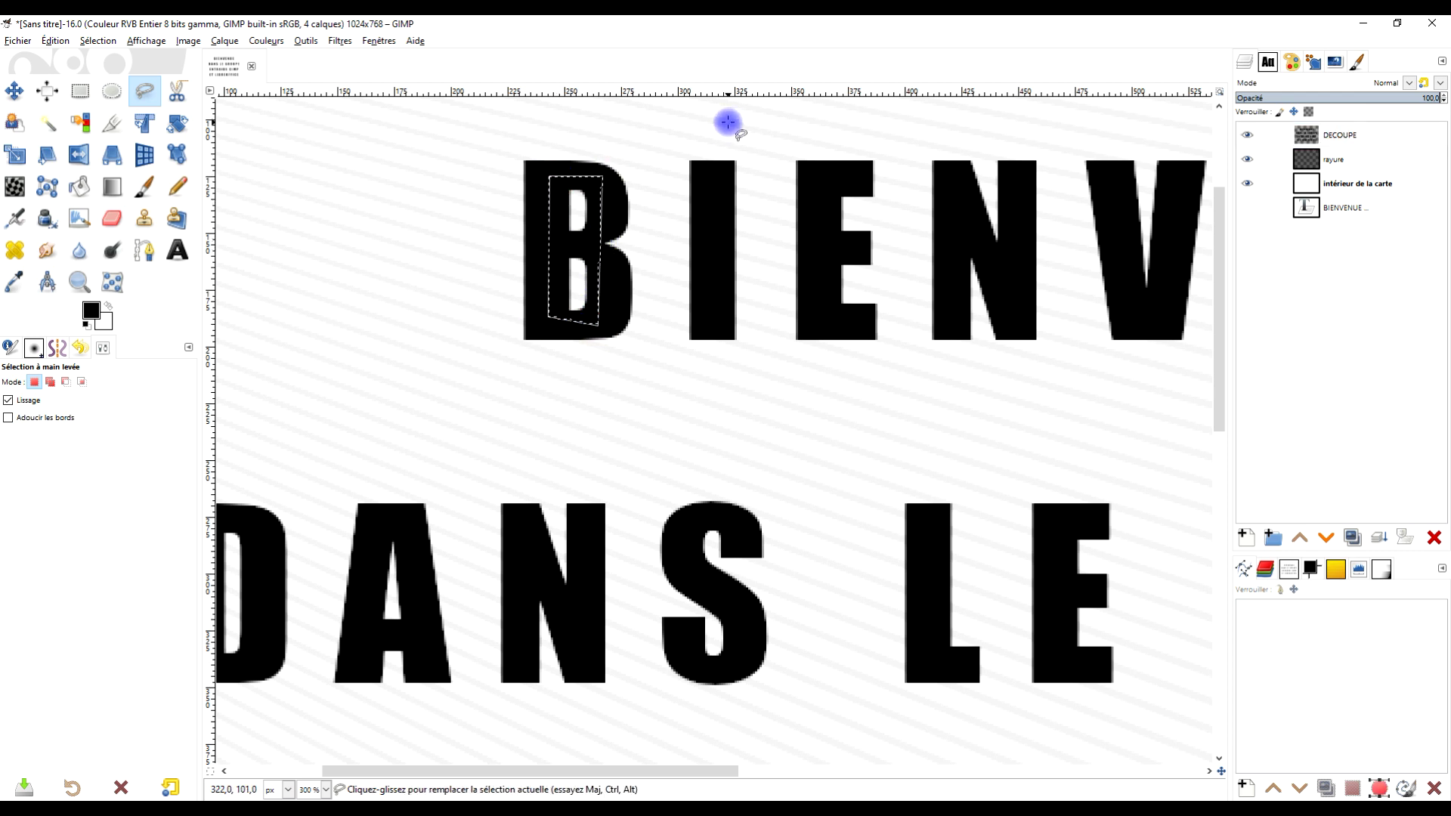
pyautogui.press('Return')
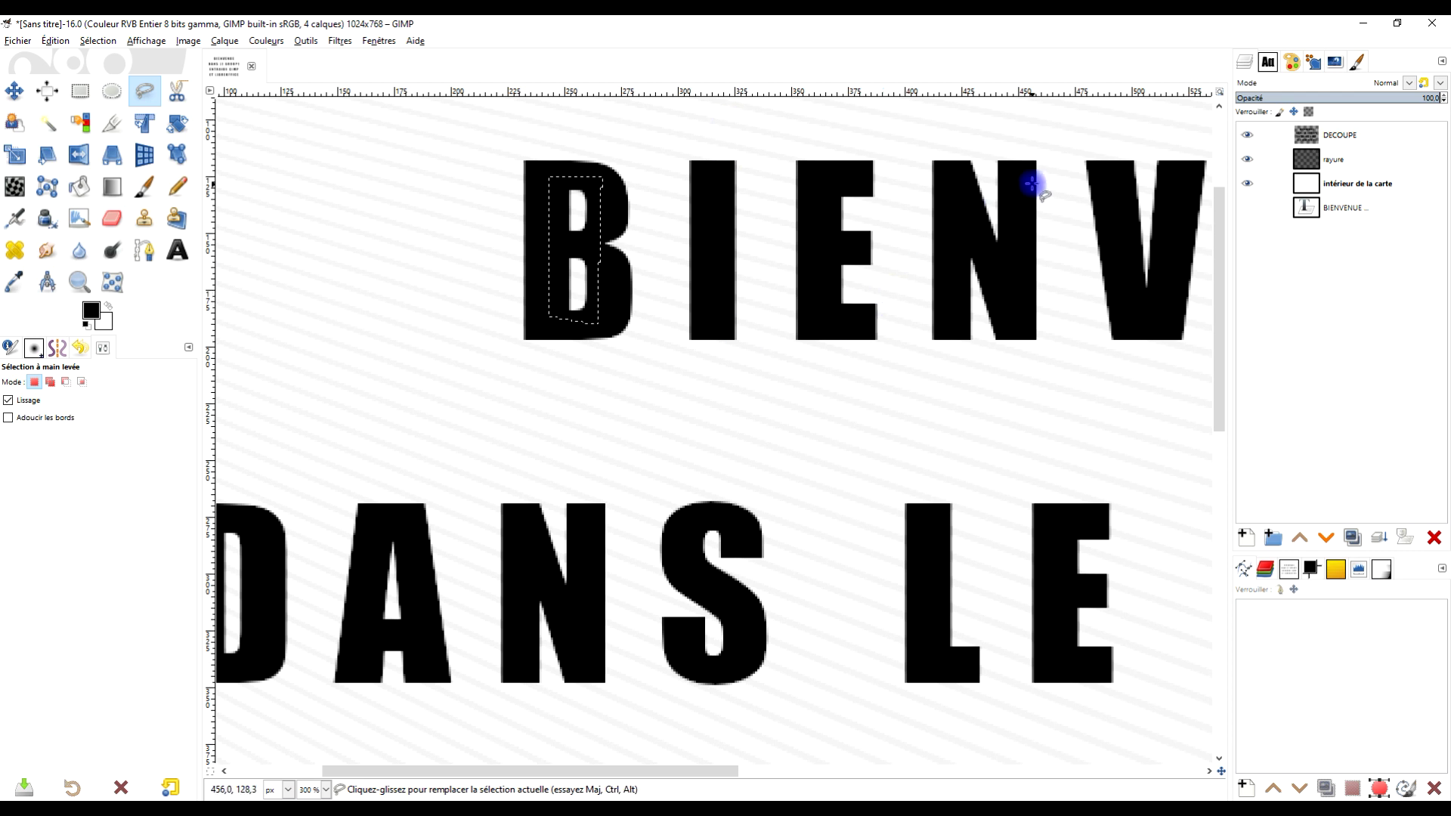
pyautogui.moveTo(777, 272); pyautogui.dragTo(718, 259)
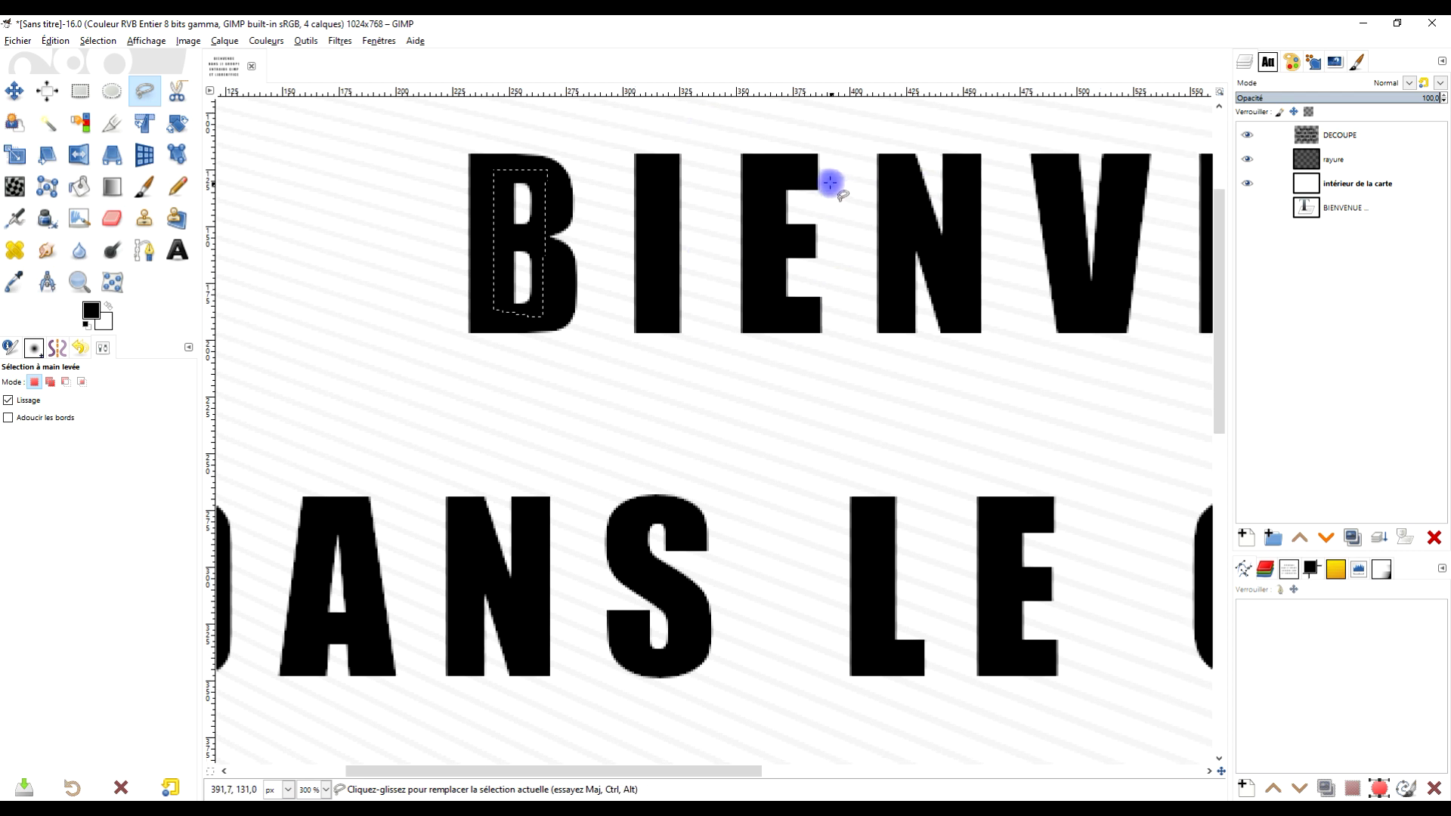
pyautogui.moveTo(813, 217); pyautogui.dragTo(809, 275)
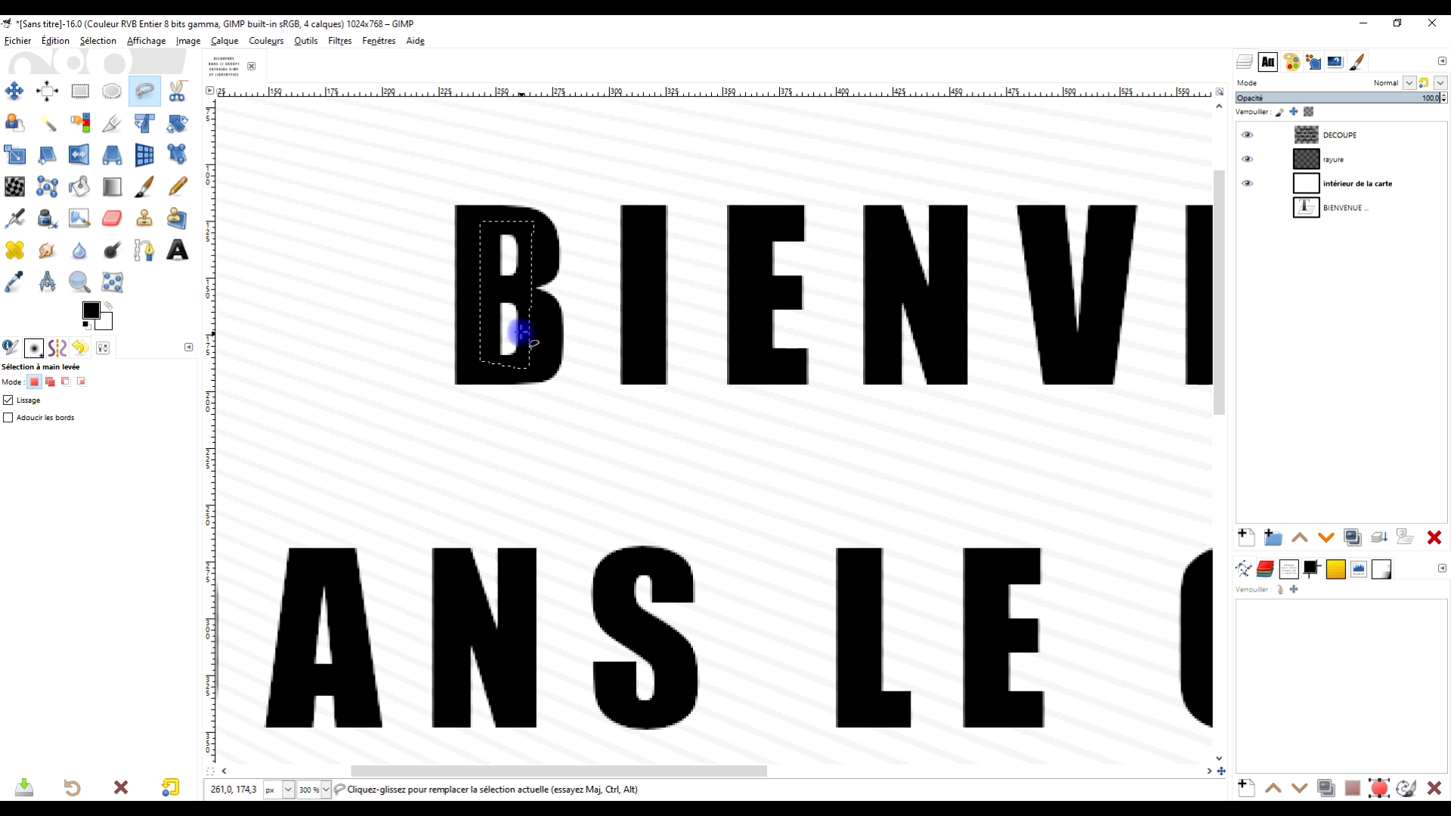
pyautogui.moveTo(97, 314); pyautogui.dragTo(501, 290)
# Outline the inner hole of the D in DANS with Free Select and fill it with black
pyautogui.hscroll(5, 777, 297)
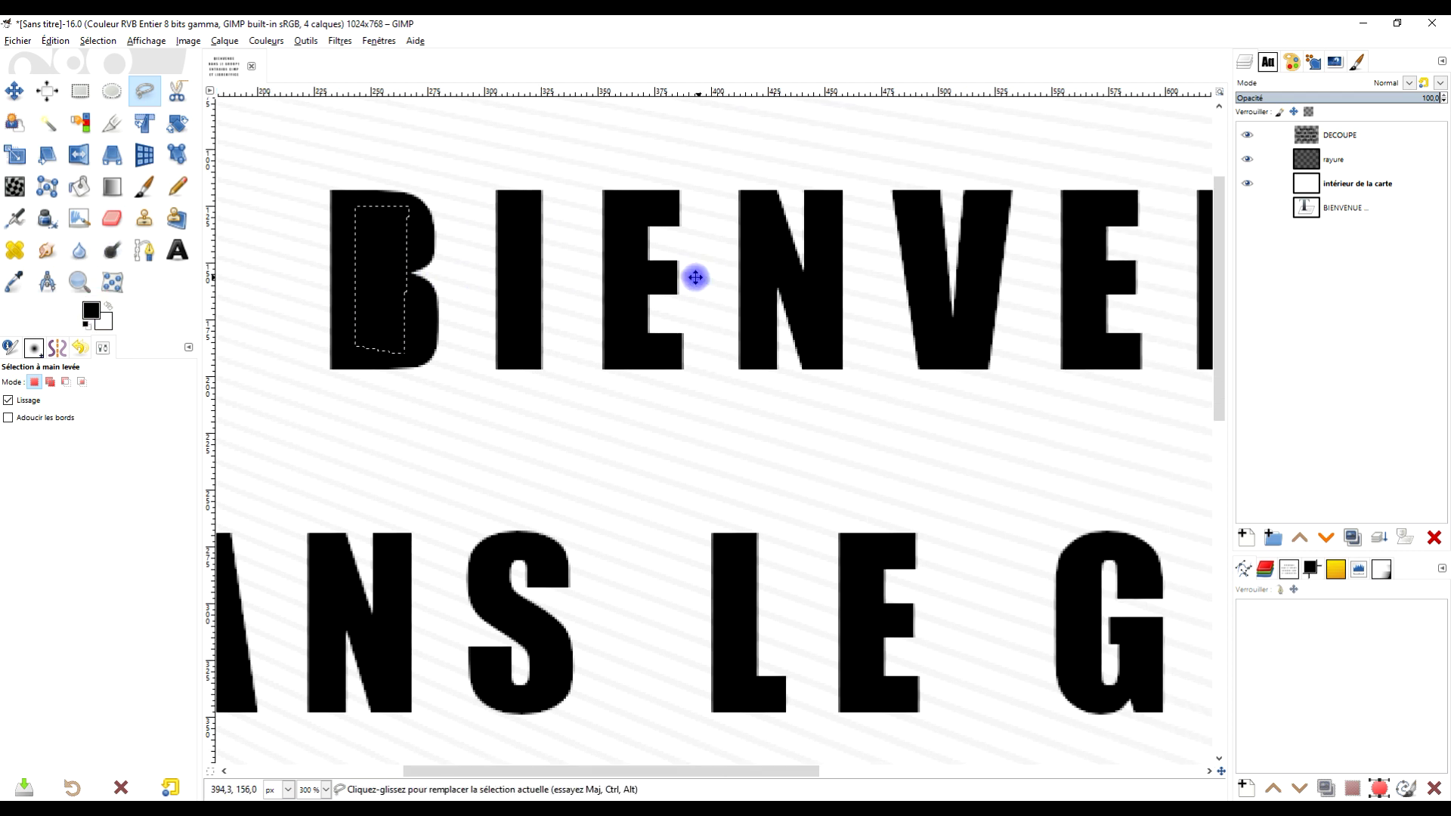
pyautogui.hscroll(3, 544, 362)
pyautogui.hscroll(-6, 761, 430)
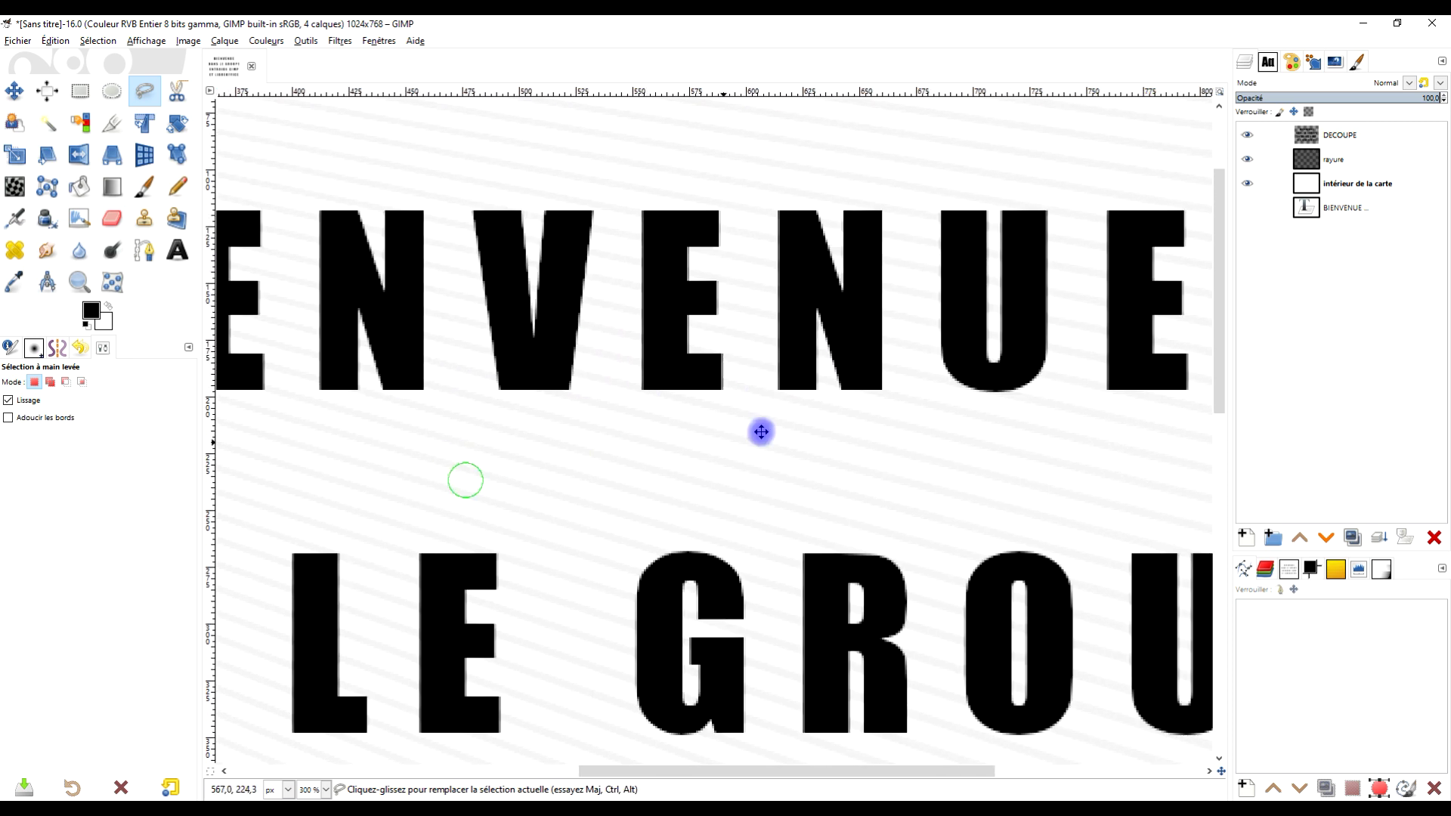
pyautogui.scroll(-2, 431, 473)
pyautogui.moveTo(430, 473); pyautogui.dragTo(891, 372)
pyautogui.click(440, 328)
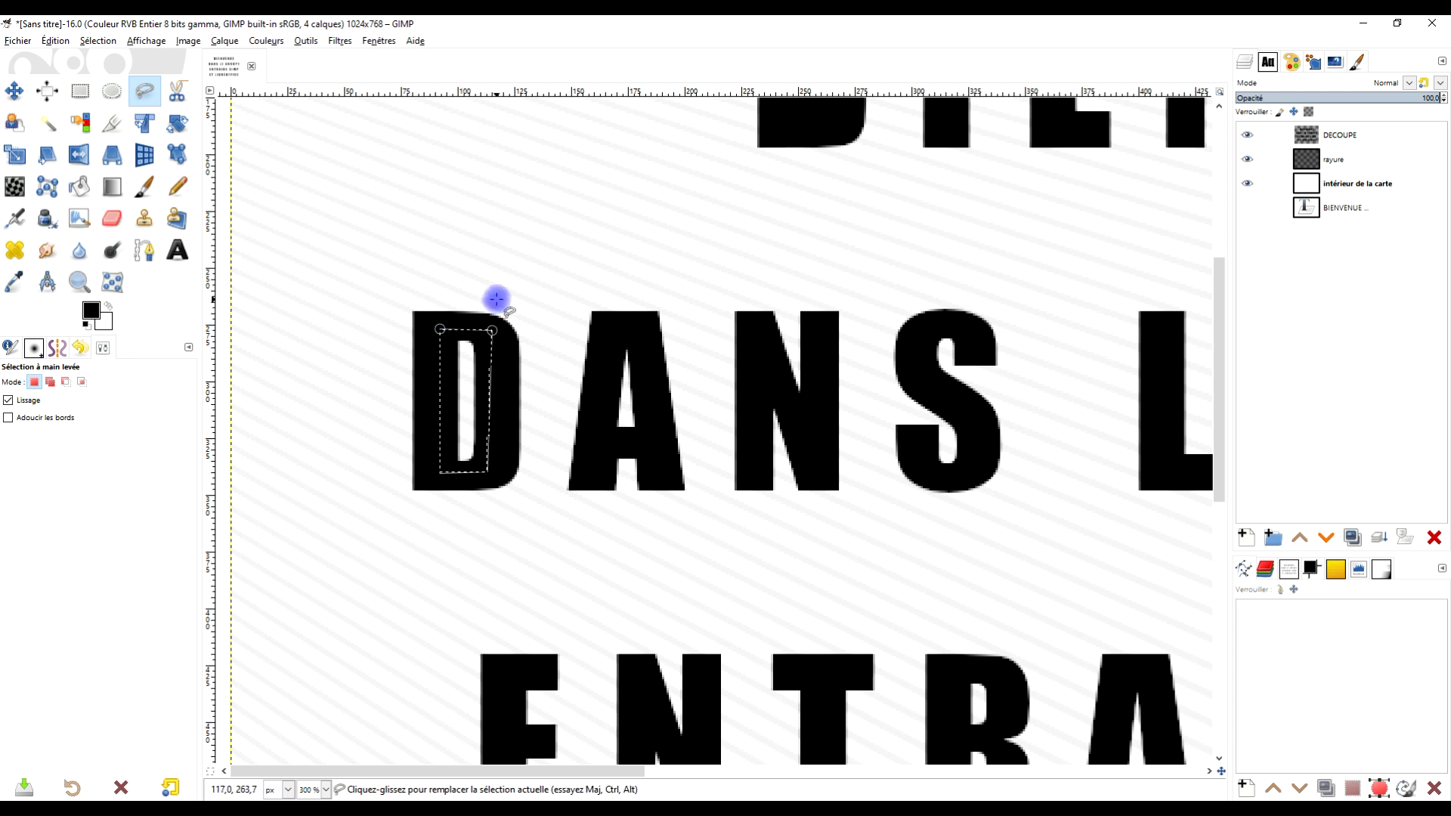
pyautogui.press('Return')
pyautogui.moveTo(91, 311); pyautogui.dragTo(498, 413)
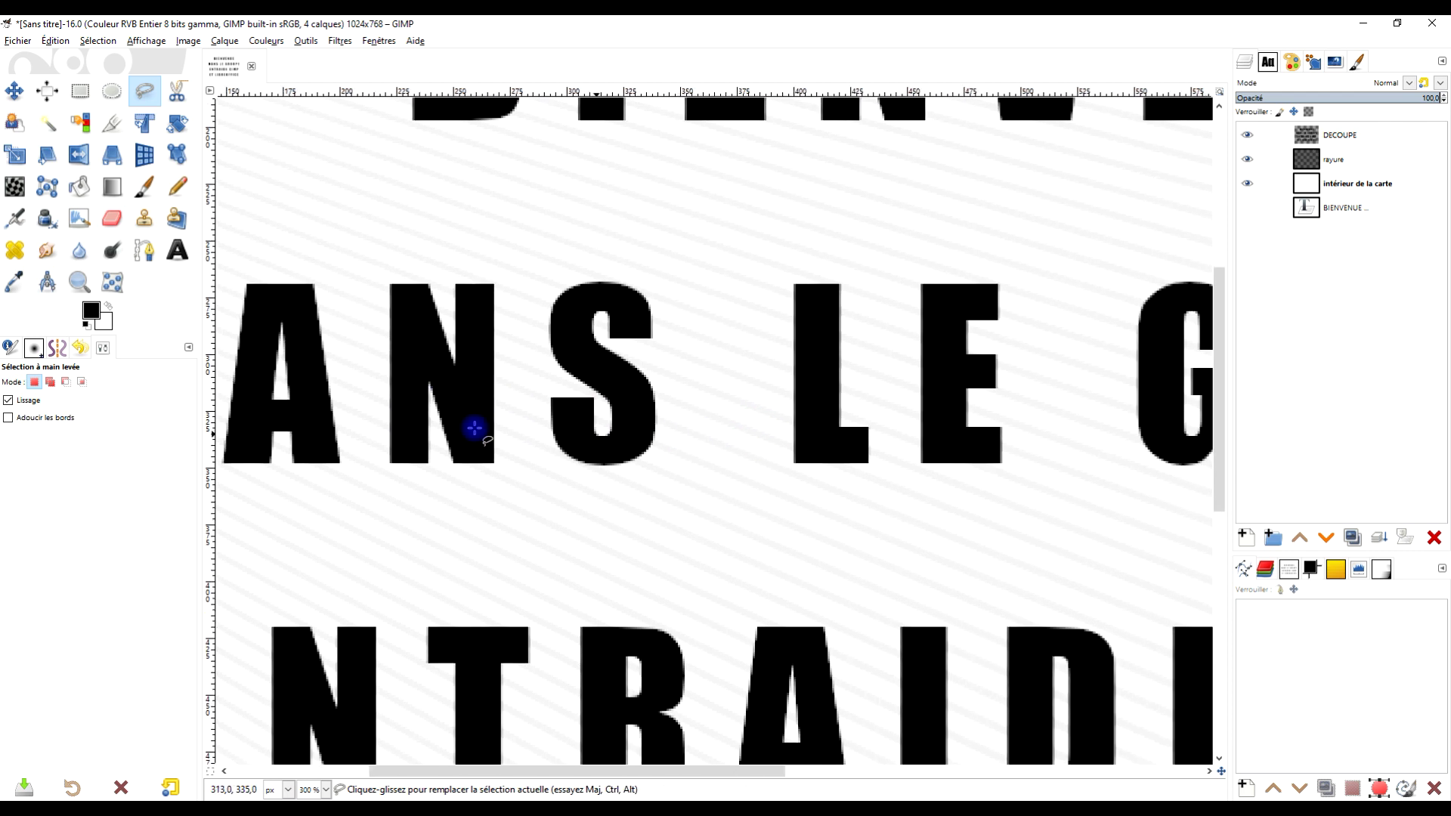
# Outline the inner hole of the A in DANS with Free Select and fill it with black
pyautogui.click(270, 304)
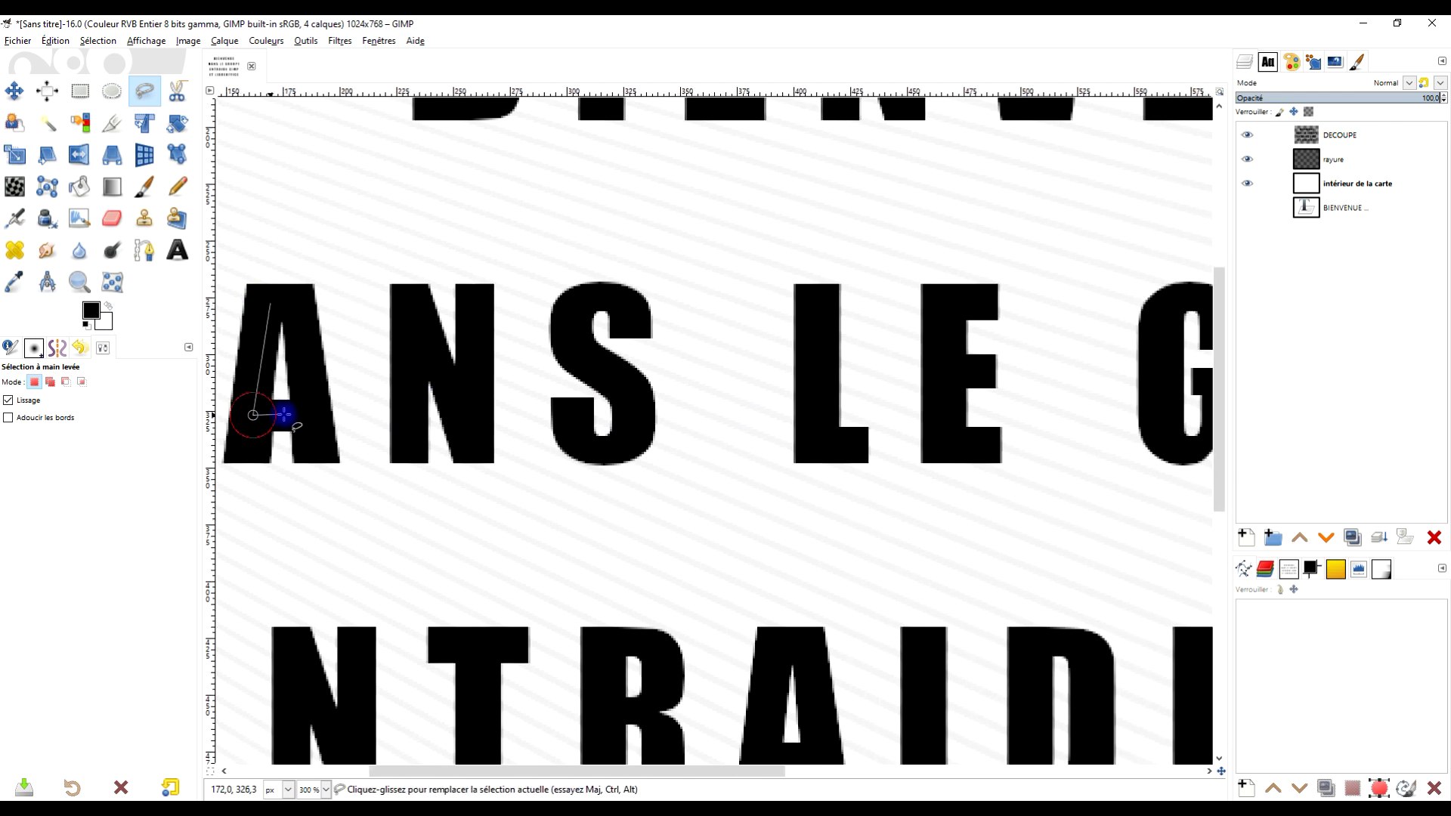
pyautogui.click(309, 411)
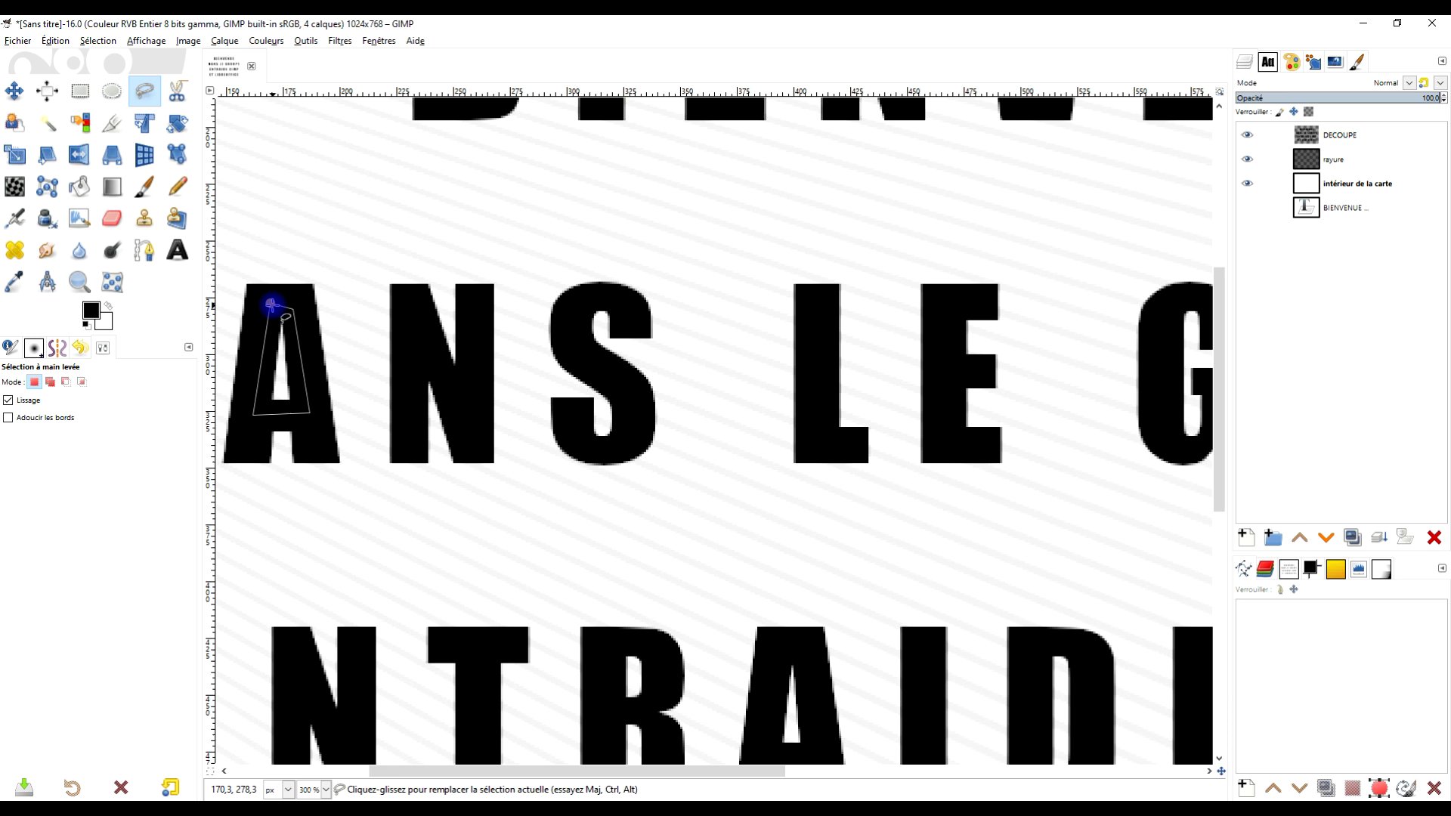
pyautogui.press('Return')
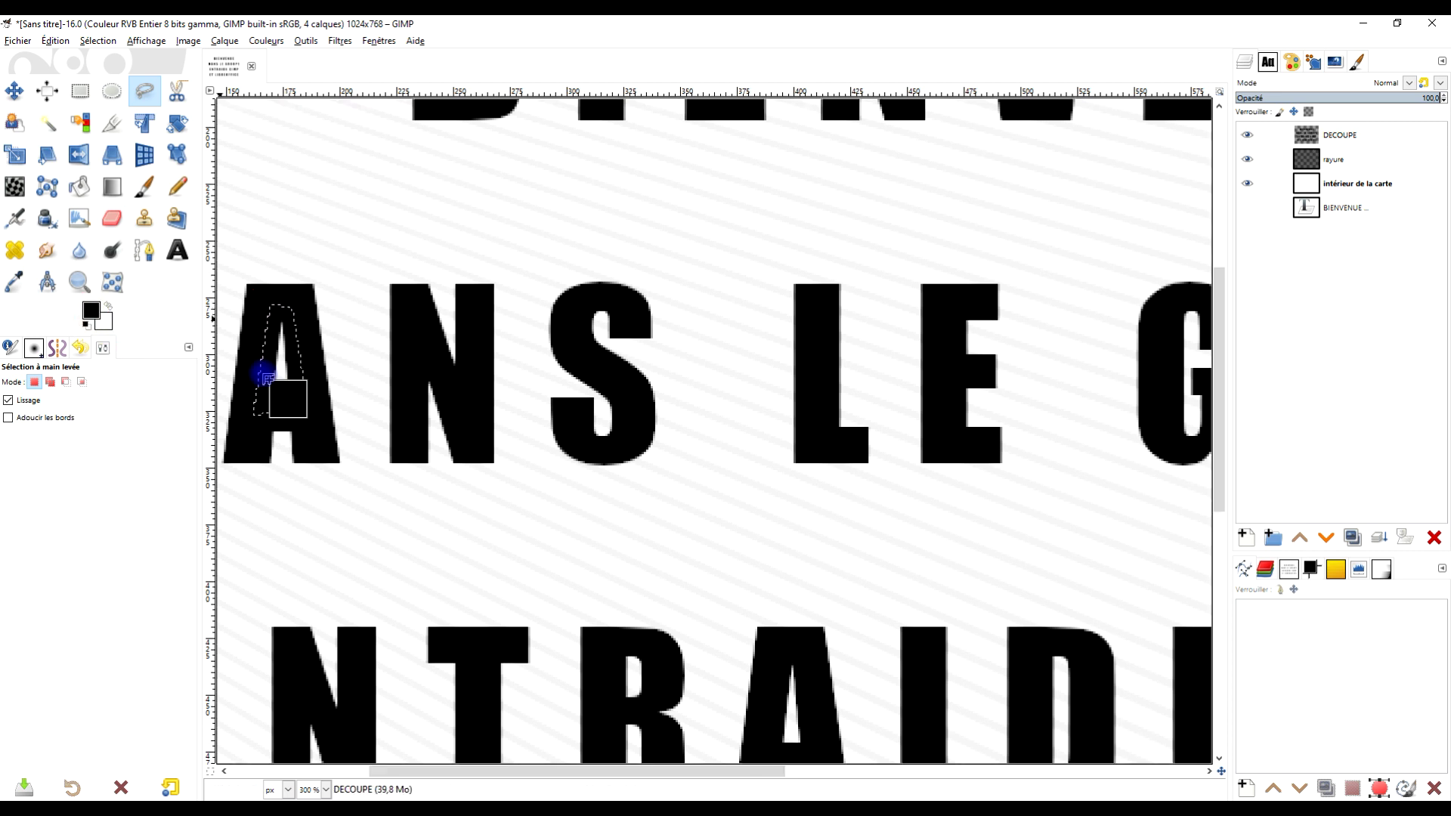
pyautogui.press('Delete')
# Outline the inner hole of the R in GROUPE with Free Select and fill it with black
pyautogui.moveTo(1153, 378); pyautogui.dragTo(667, 402)
pyautogui.moveTo(826, 332); pyautogui.dragTo(705, 360)
pyautogui.click(725, 340)
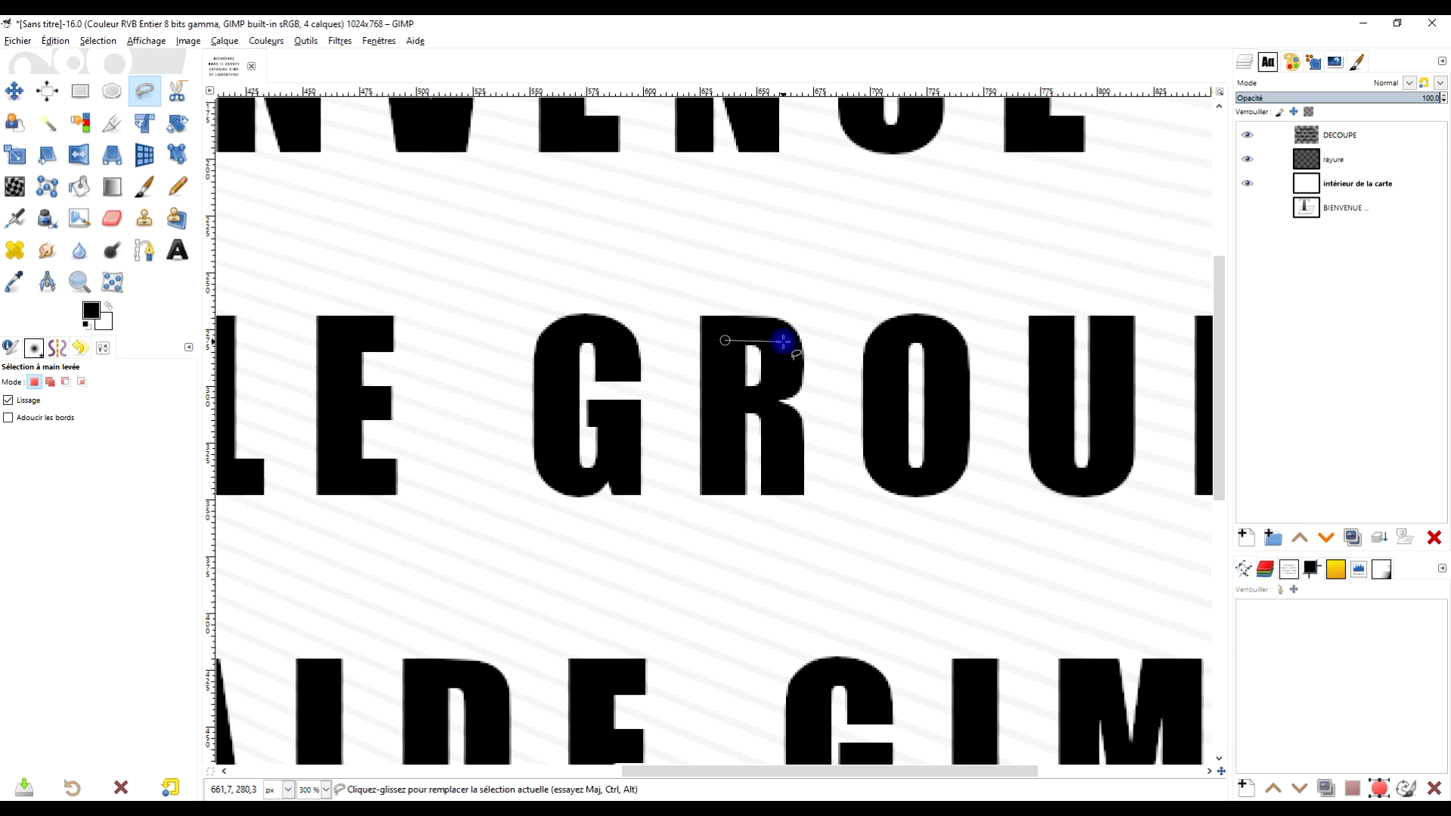
pyautogui.click(727, 341)
pyautogui.press('Return')
pyautogui.moveTo(91, 310); pyautogui.dragTo(751, 361)
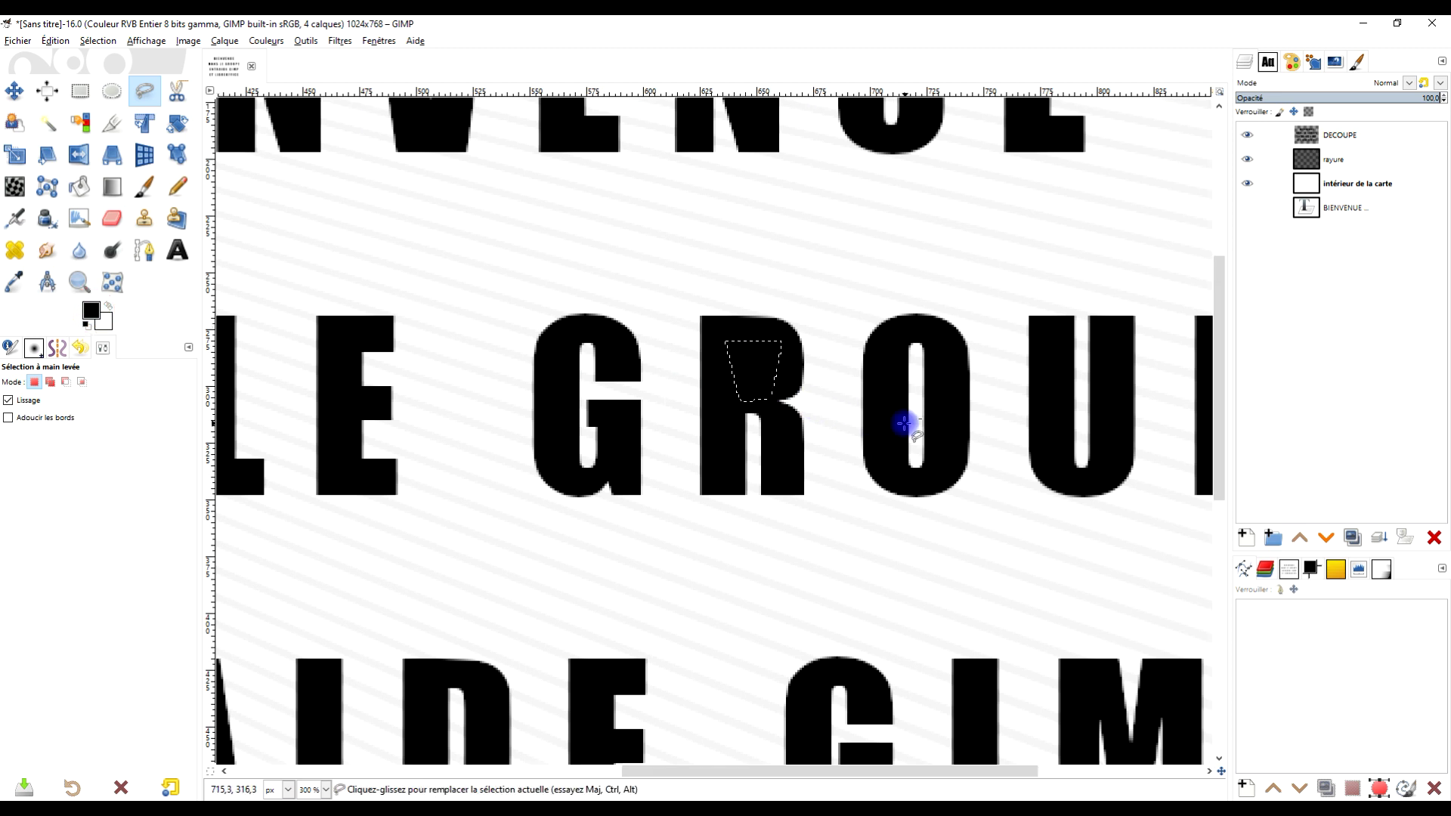
# Outline the inner hole of the P in GIMP with Free Select and fill it with black
pyautogui.keyDown('ctrl'); pyautogui.scroll(-2, 903, 423); pyautogui.keyUp('ctrl')
pyautogui.keyDown('ctrl'); pyautogui.scroll(1, 836, 444); pyautogui.keyUp('ctrl')
pyautogui.scroll(-1, 866, 376)
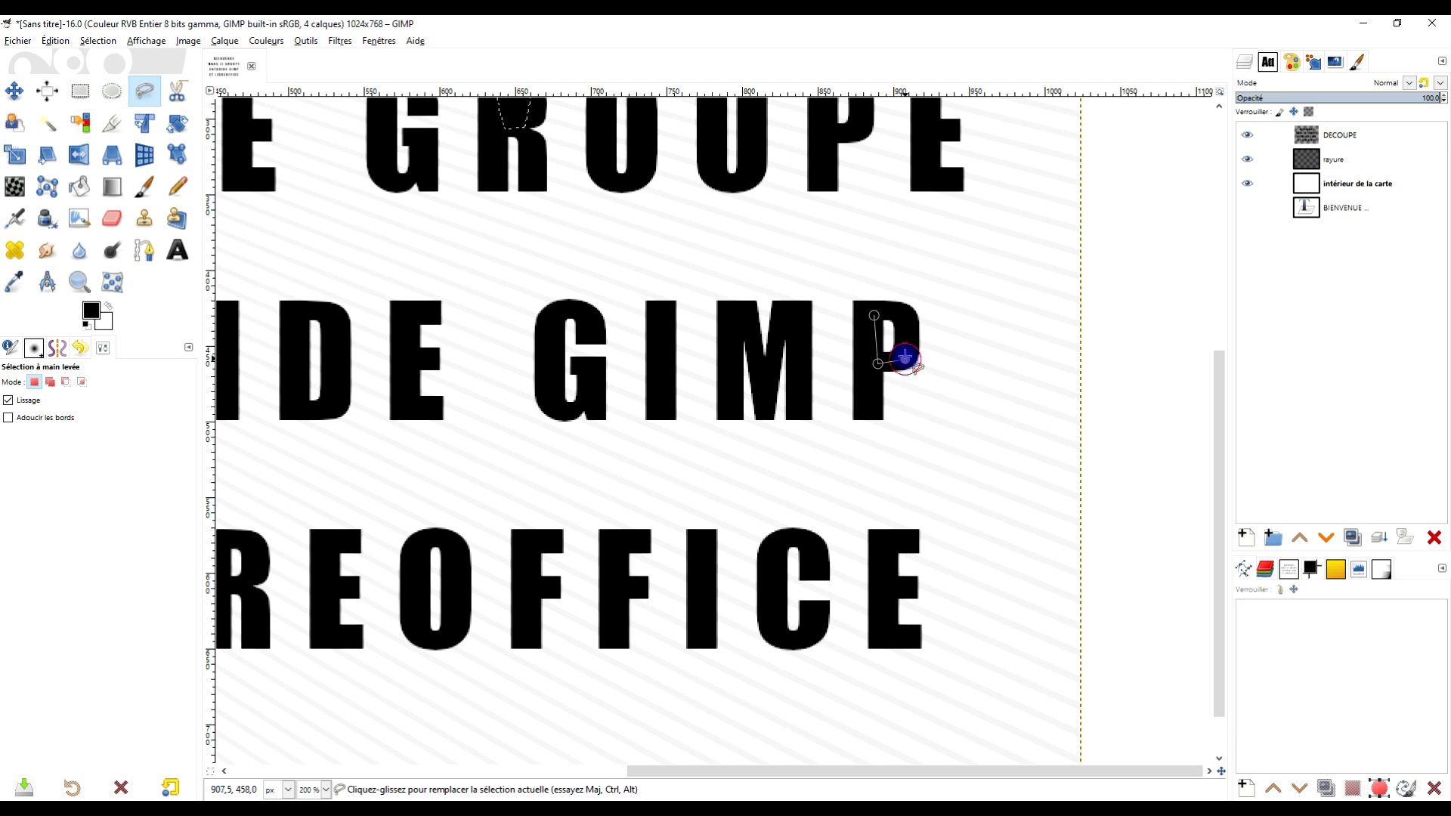
pyautogui.press('Return')
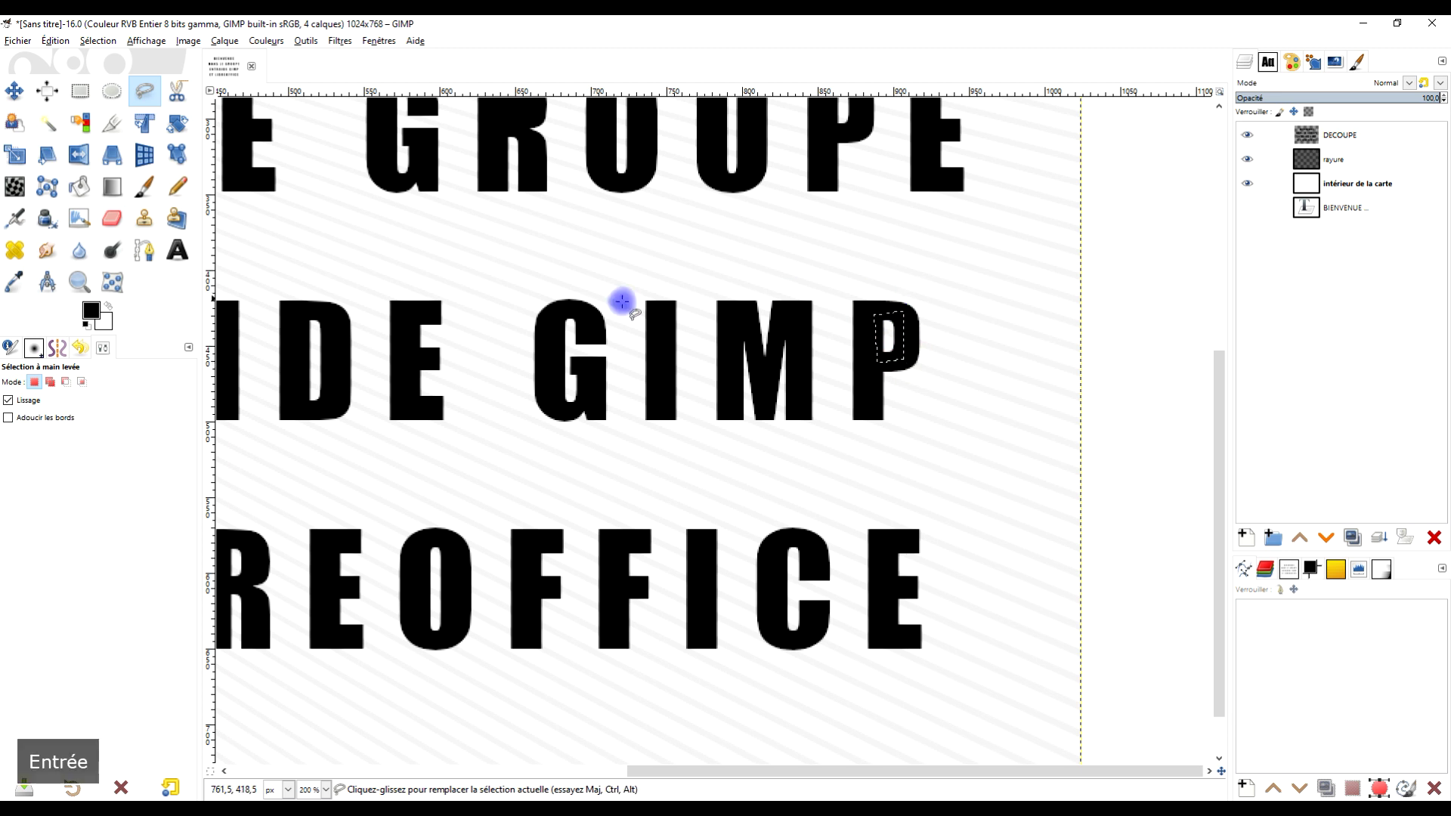
pyautogui.moveTo(91, 310); pyautogui.dragTo(890, 333)
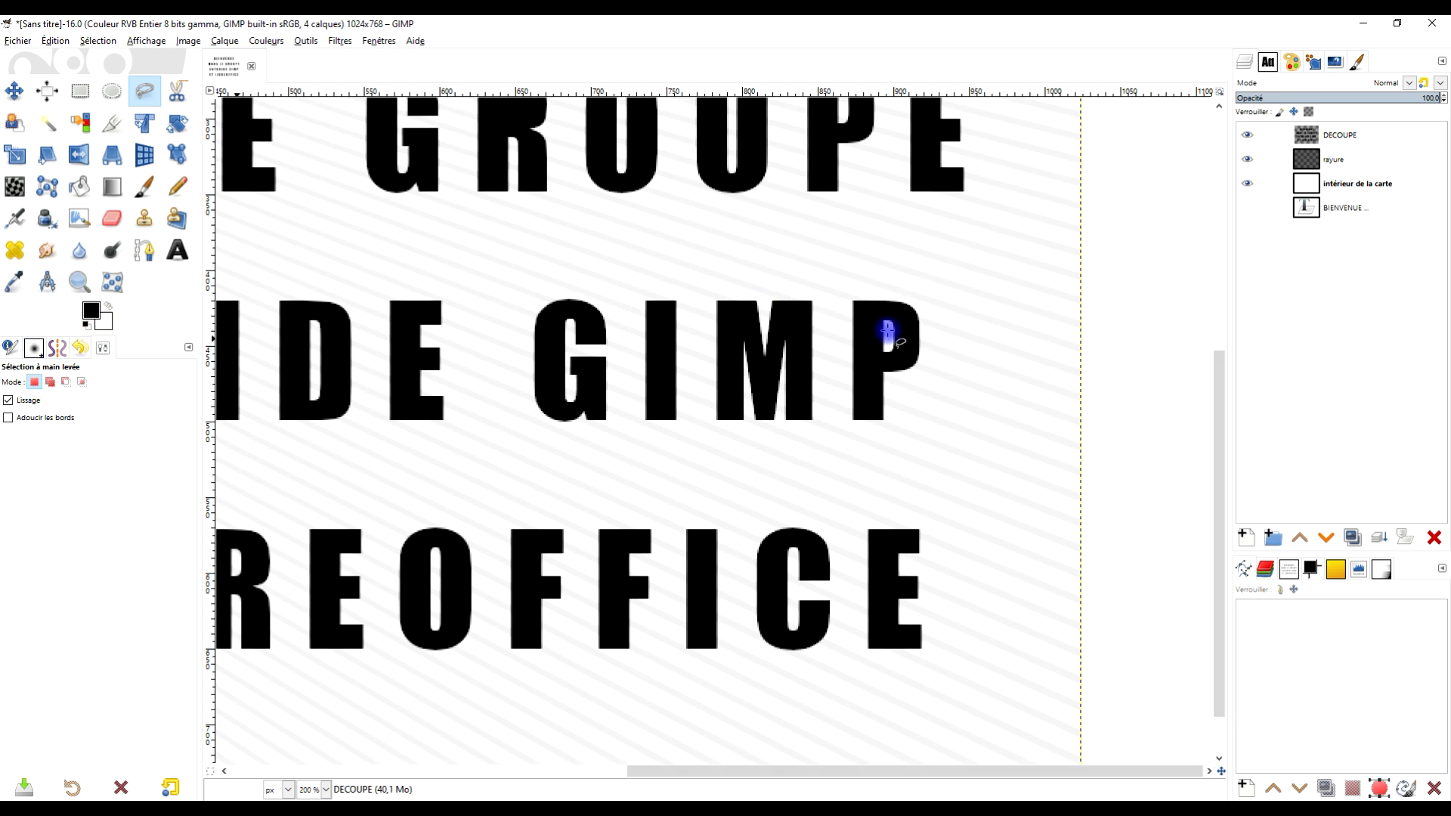
# Outline the inner hole of the A in ENTRAIDE with Free Select and fill it with black
pyautogui.moveTo(599, 551); pyautogui.dragTo(772, 507)
pyautogui.hscroll(-8, 774, 507)
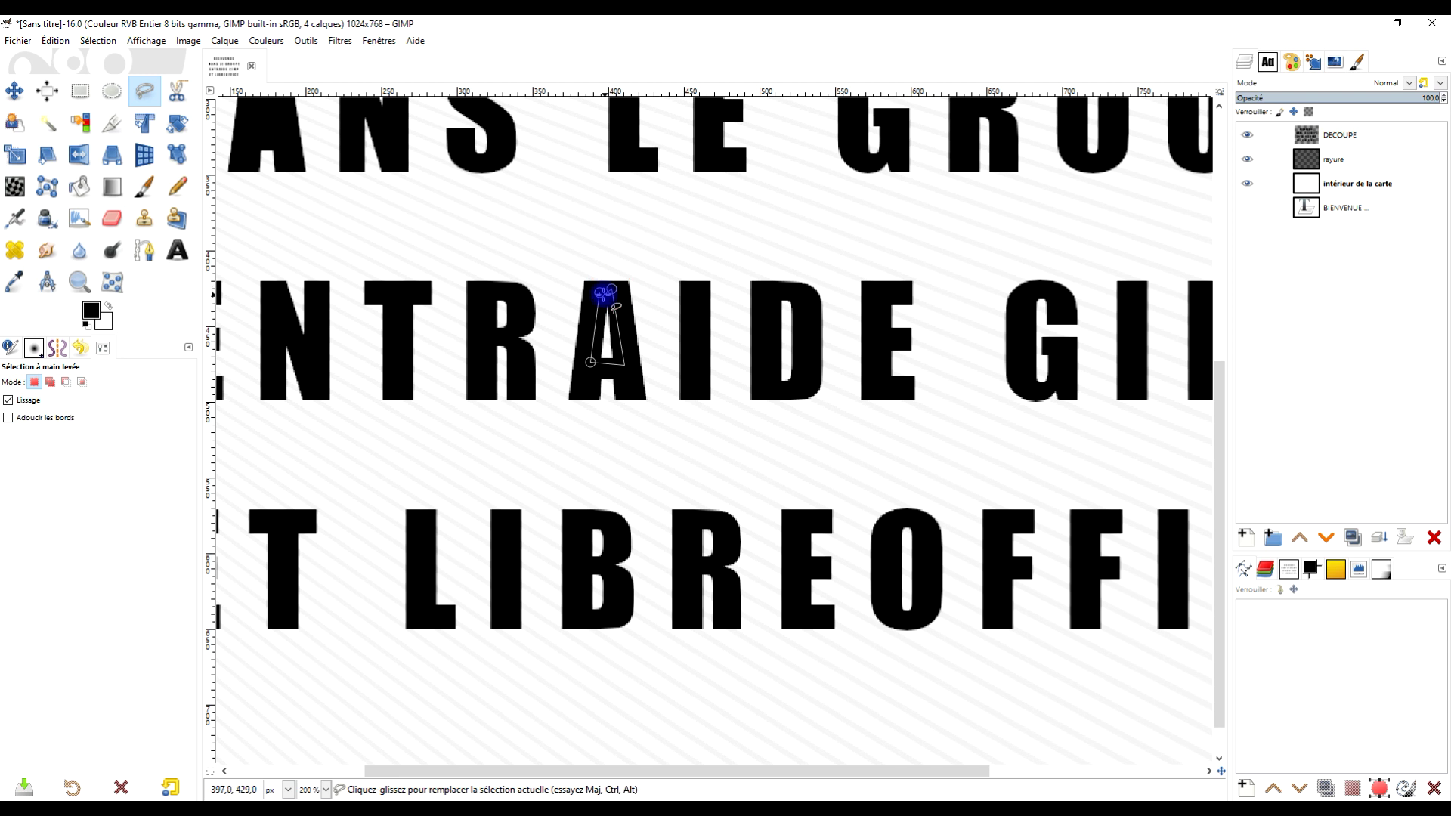
pyautogui.press('Return')
pyautogui.moveTo(92, 312); pyautogui.dragTo(605, 348)
# Set Free Select to add to the current selection and outline the inner holes of the B in LIBREOFFICE
pyautogui.press('1')
pyautogui.scroll(-4, 541, 446)
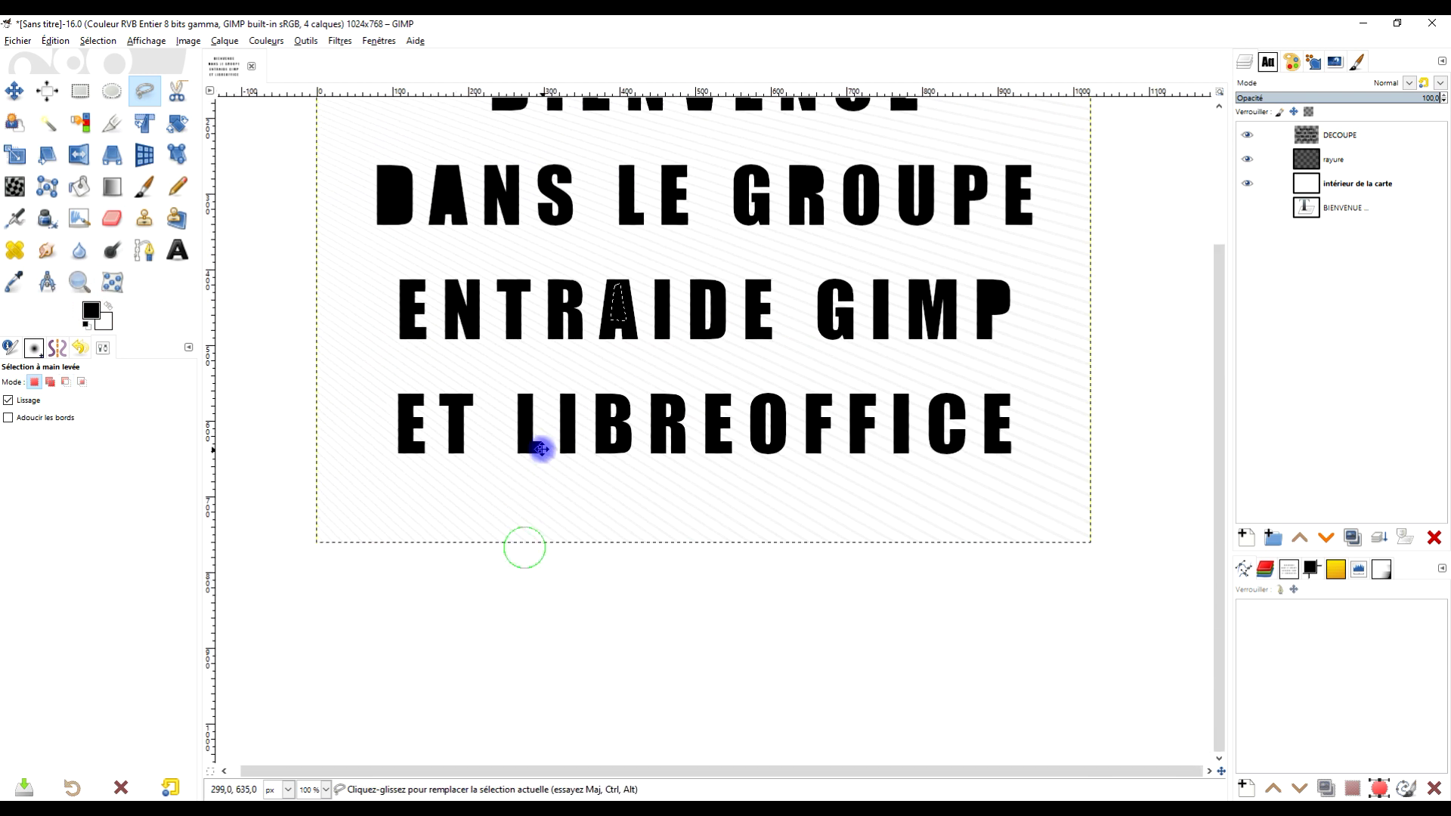
pyautogui.click(50, 382)
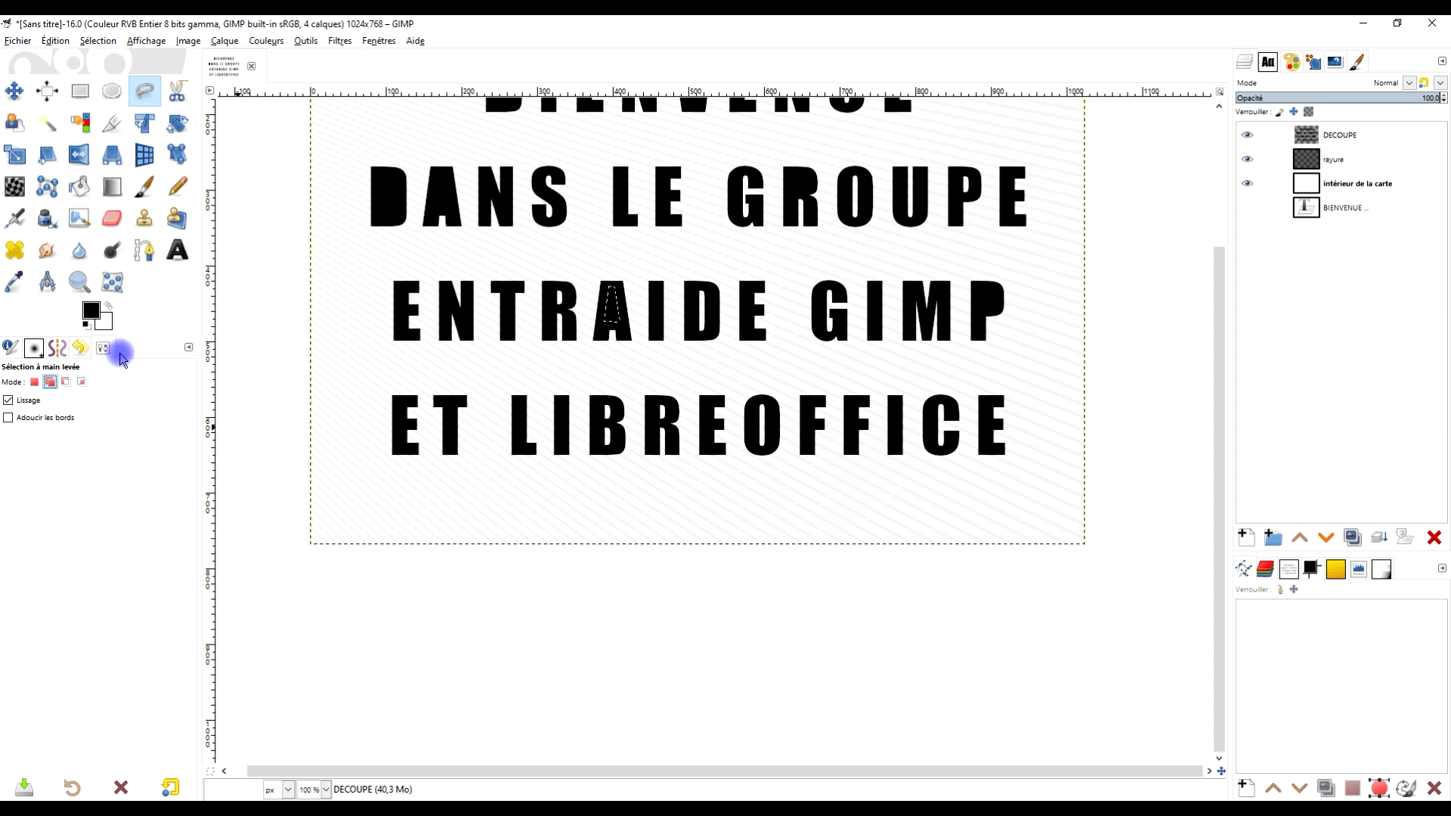
pyautogui.click(148, 91)
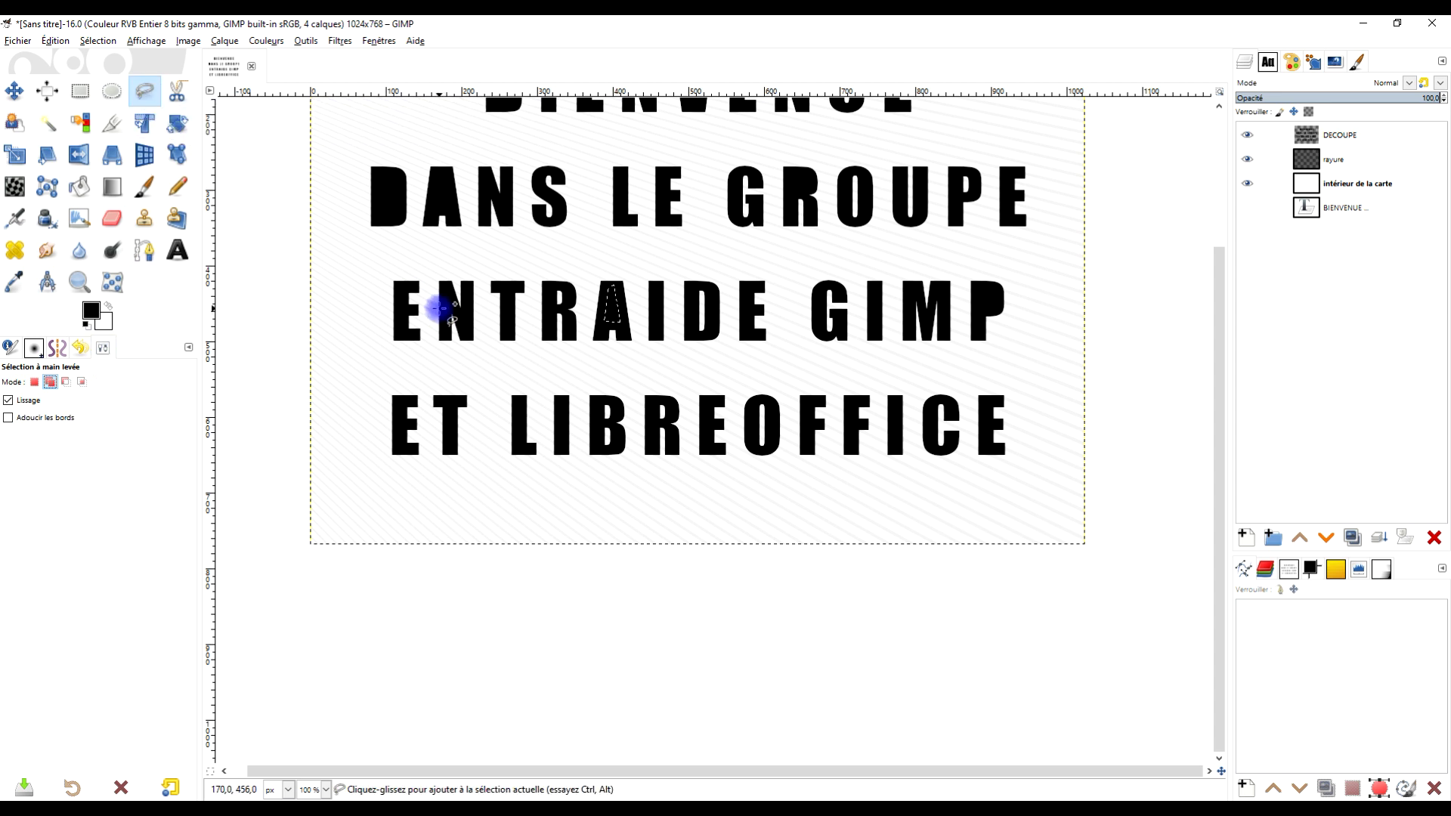
pyautogui.scroll(1, 448, 436)
pyautogui.scroll(1, 754, 437)
pyautogui.scroll(1, 443, 408)
pyautogui.click(497, 348)
pyautogui.click(500, 488)
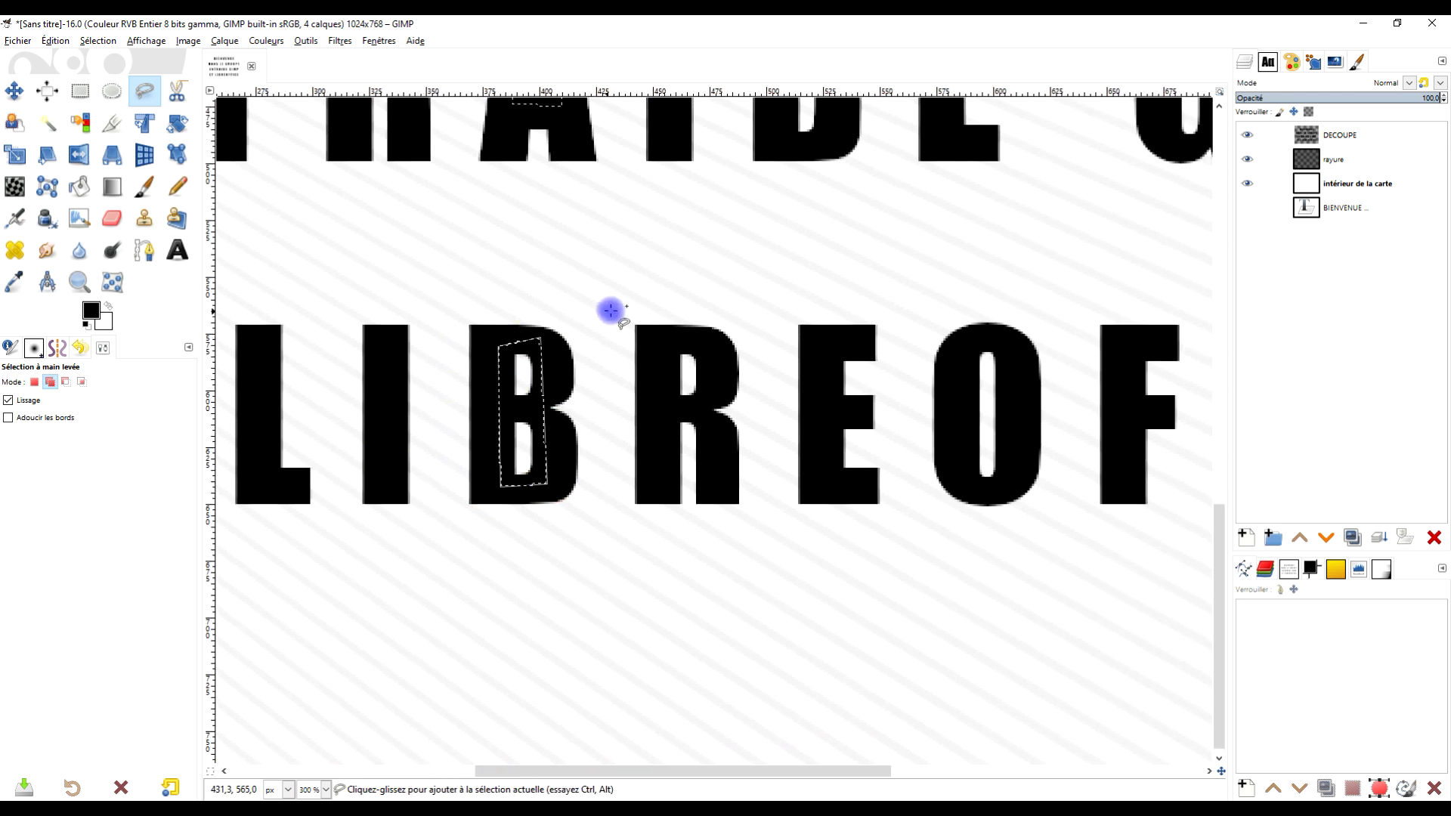
# Complete the B's outline and add the inner hole of the R in LIBREOFFICE to the selection with Free Select
pyautogui.press('Return')
pyautogui.hscroll(3, 788, 450)
pyautogui.click(505, 363)
pyautogui.click(500, 430)
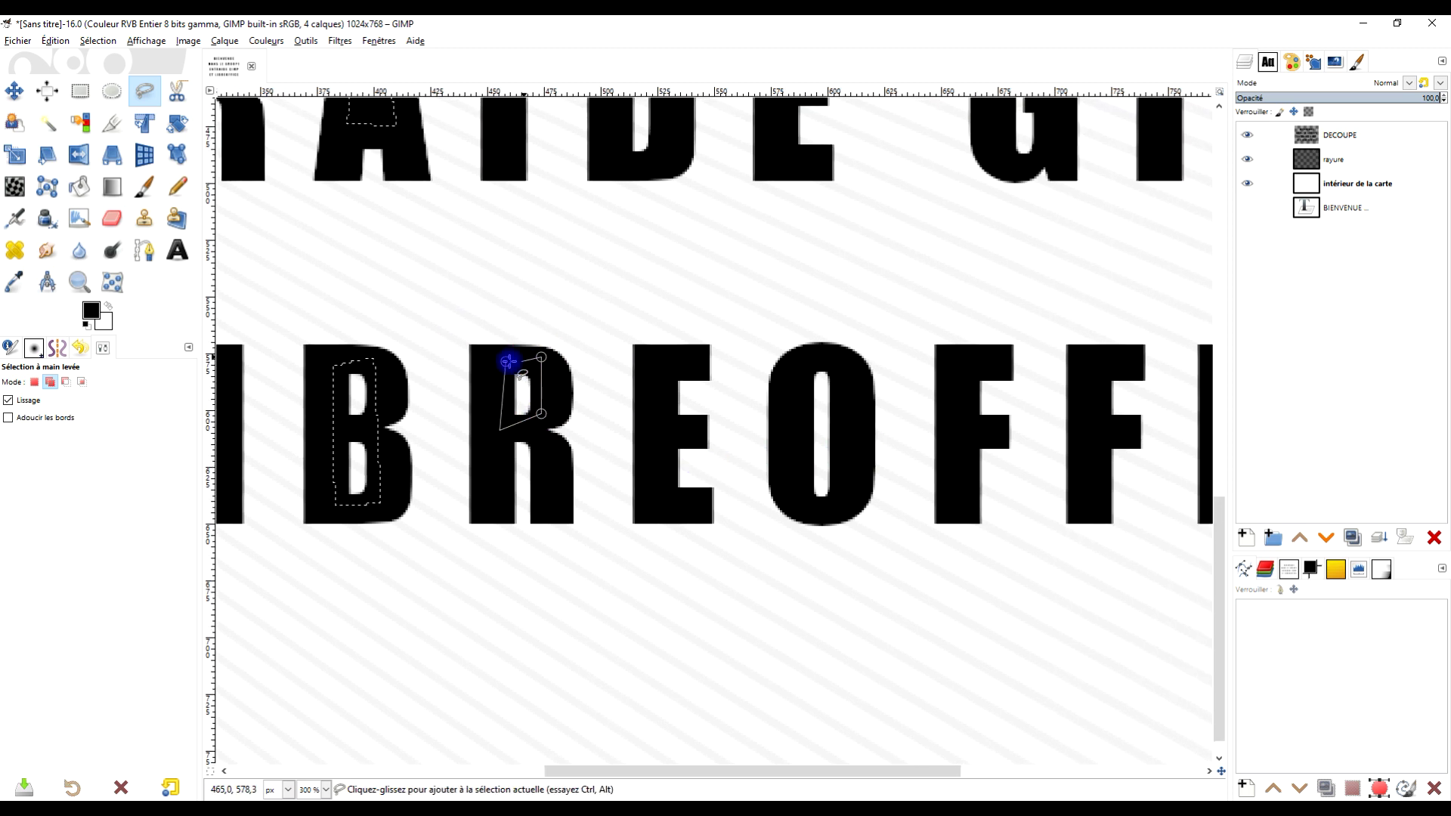
pyautogui.press('Return')
pyautogui.hscroll(3, 592, 424)
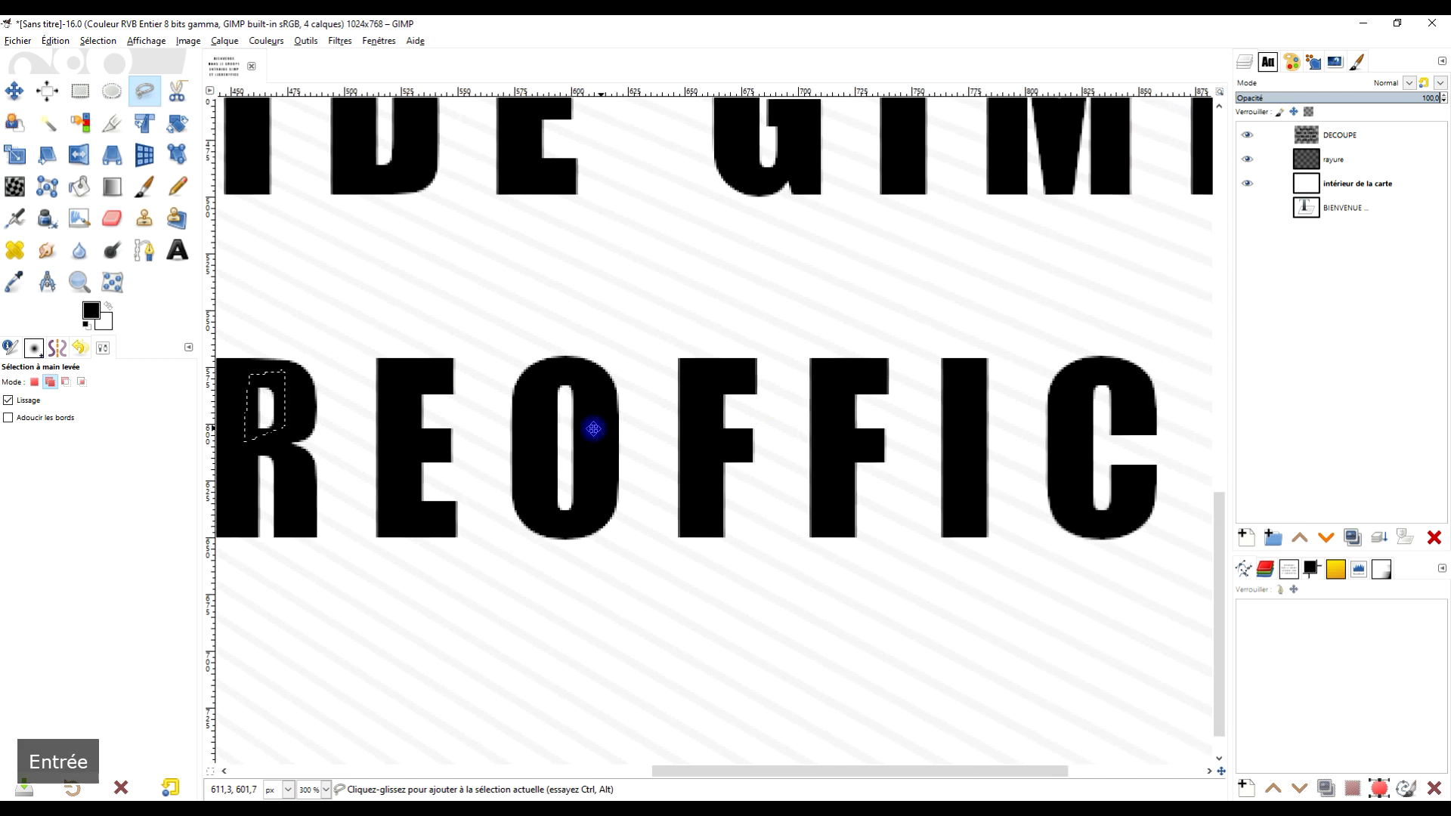
# Add the inner hole of the O in LIBREOFFICE to the selection with a Free Select outline
pyautogui.click(523, 381)
pyautogui.click(524, 518)
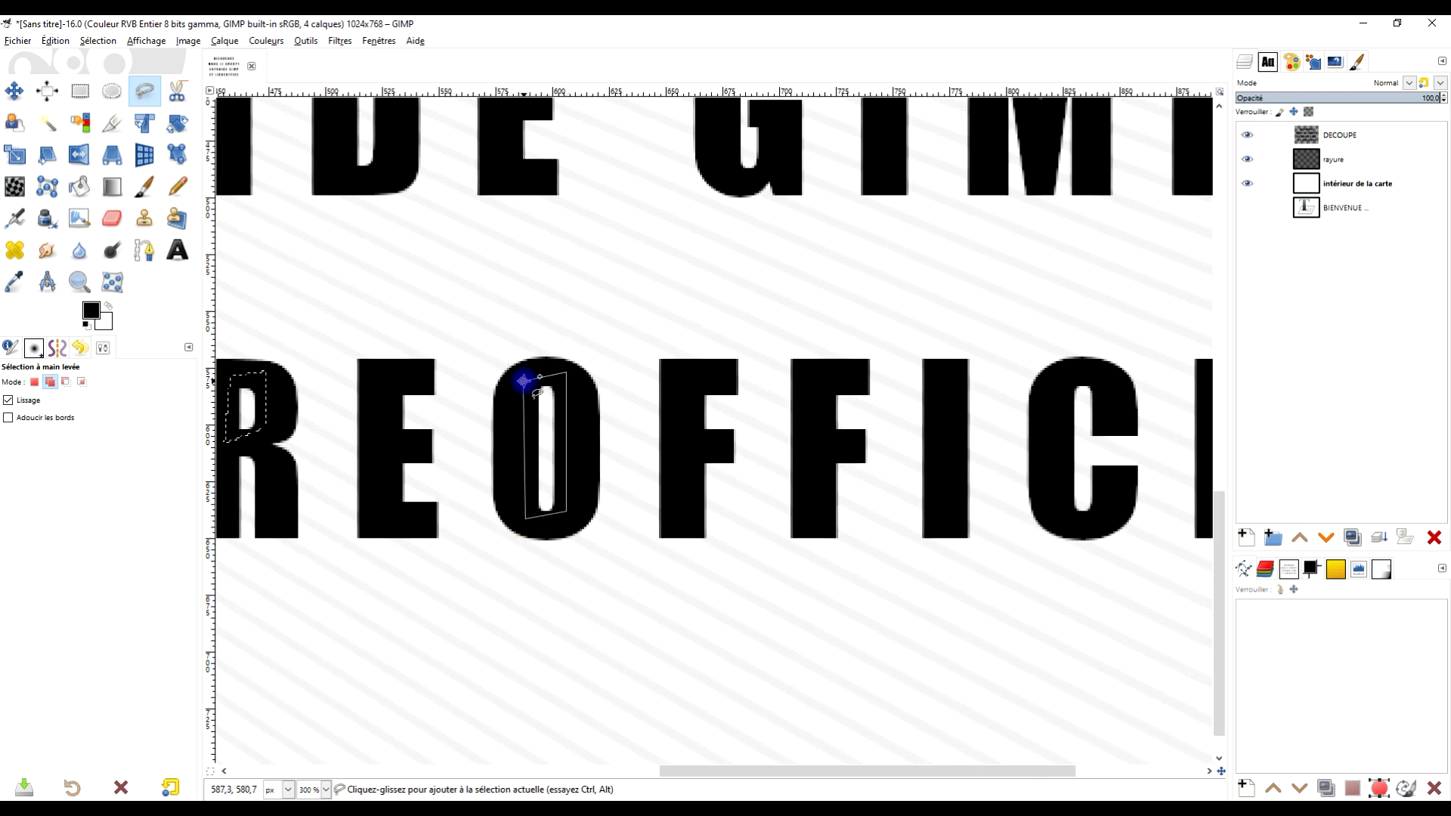
pyautogui.click(523, 381)
pyautogui.press('Return')
pyautogui.hscroll(5, 638, 415)
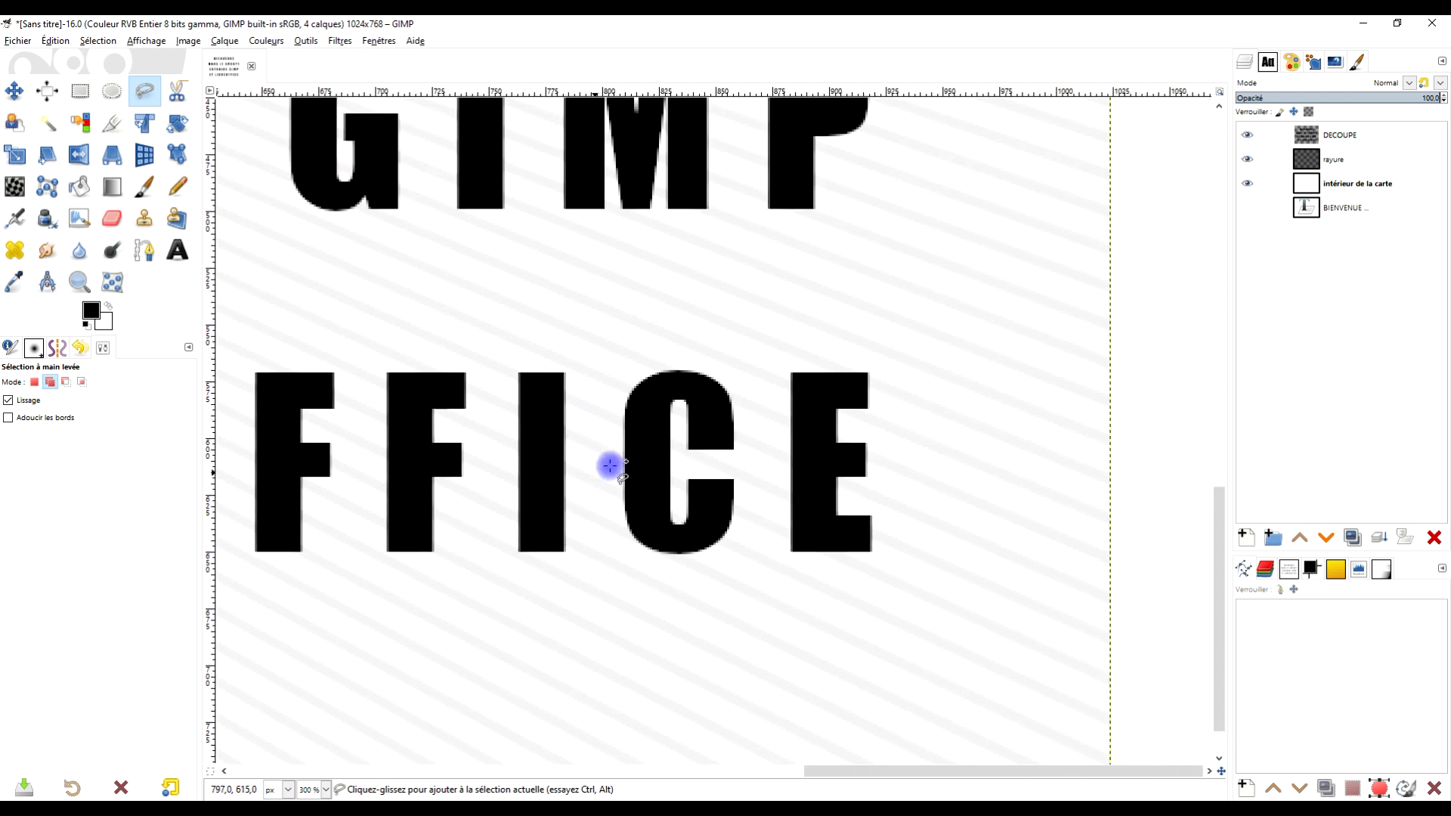
# Add the inner hole of the D in ENTRAIDE to the selection with a Free Select outline
pyautogui.scroll(-2, 667, 443)
pyautogui.hscroll(-4, 480, 476)
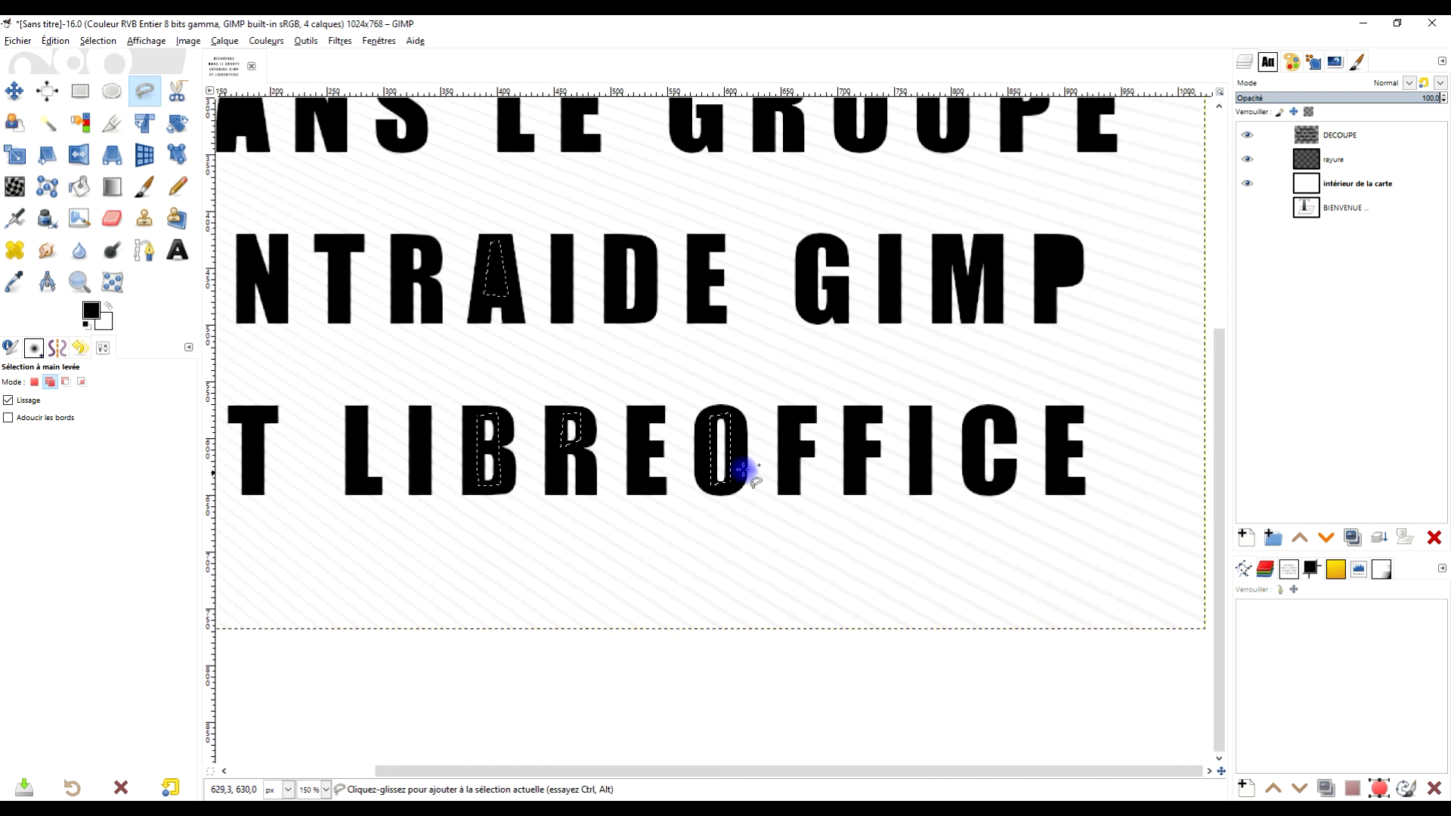
pyautogui.click(618, 243)
pyautogui.click(617, 315)
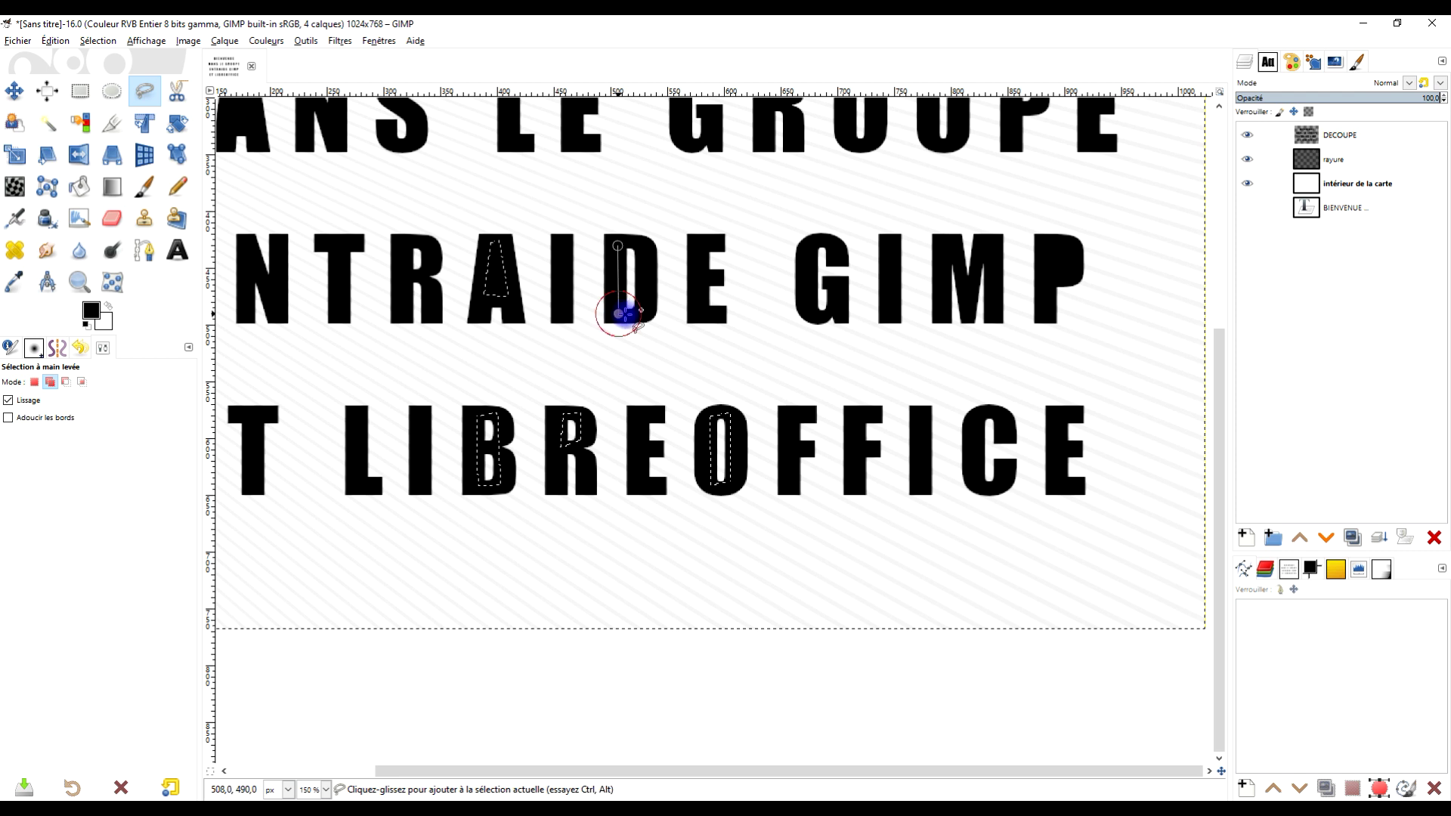
pyautogui.click(641, 309)
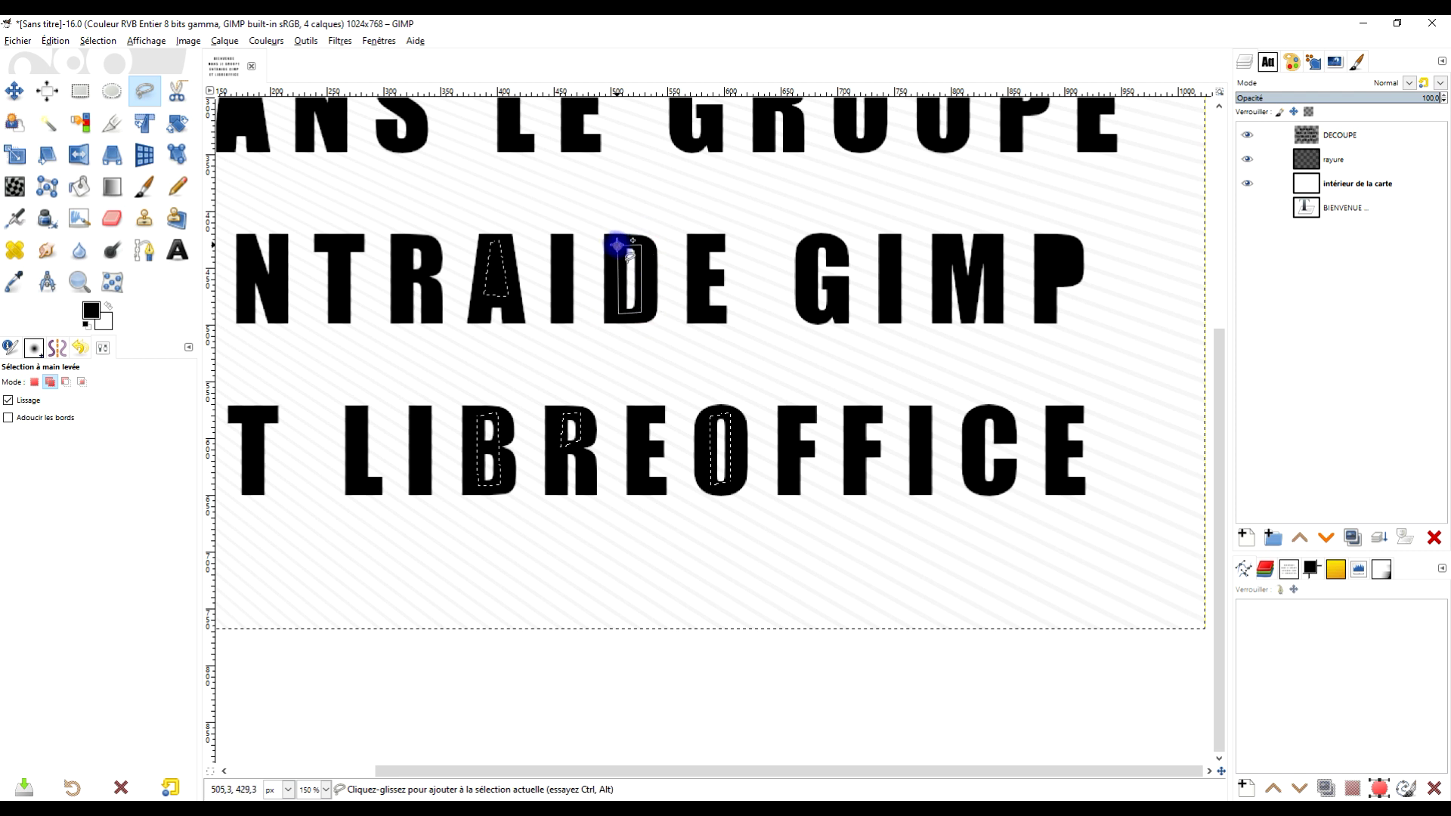
pyautogui.press('Return')
# Add the inner hole of the R in ENTRAIDE to the selection with a Free Select outline
pyautogui.scroll(-3, 706, 373)
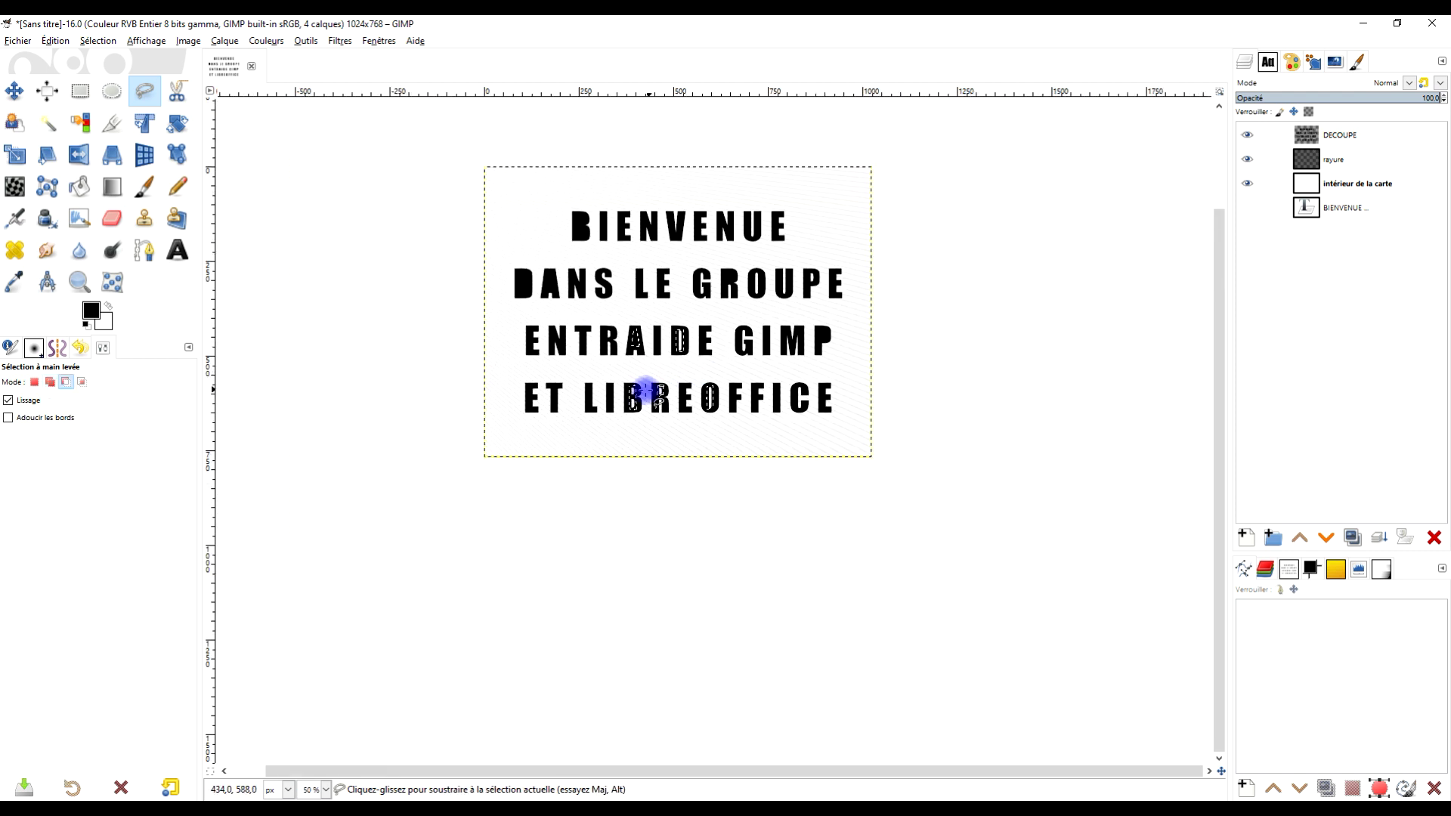
pyautogui.scroll(3, 632, 395)
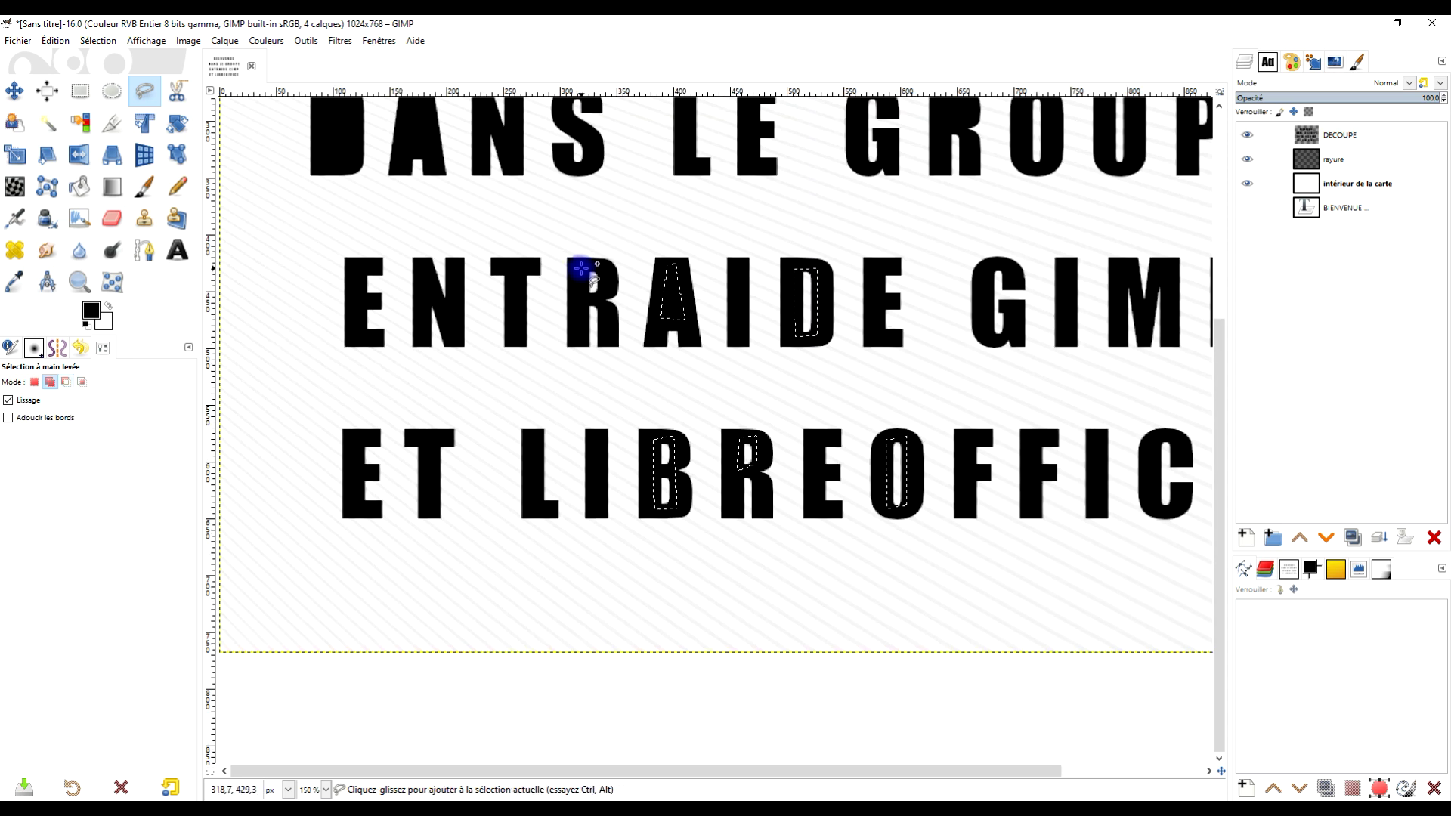
pyautogui.scroll(3, 581, 269)
pyautogui.click(581, 436)
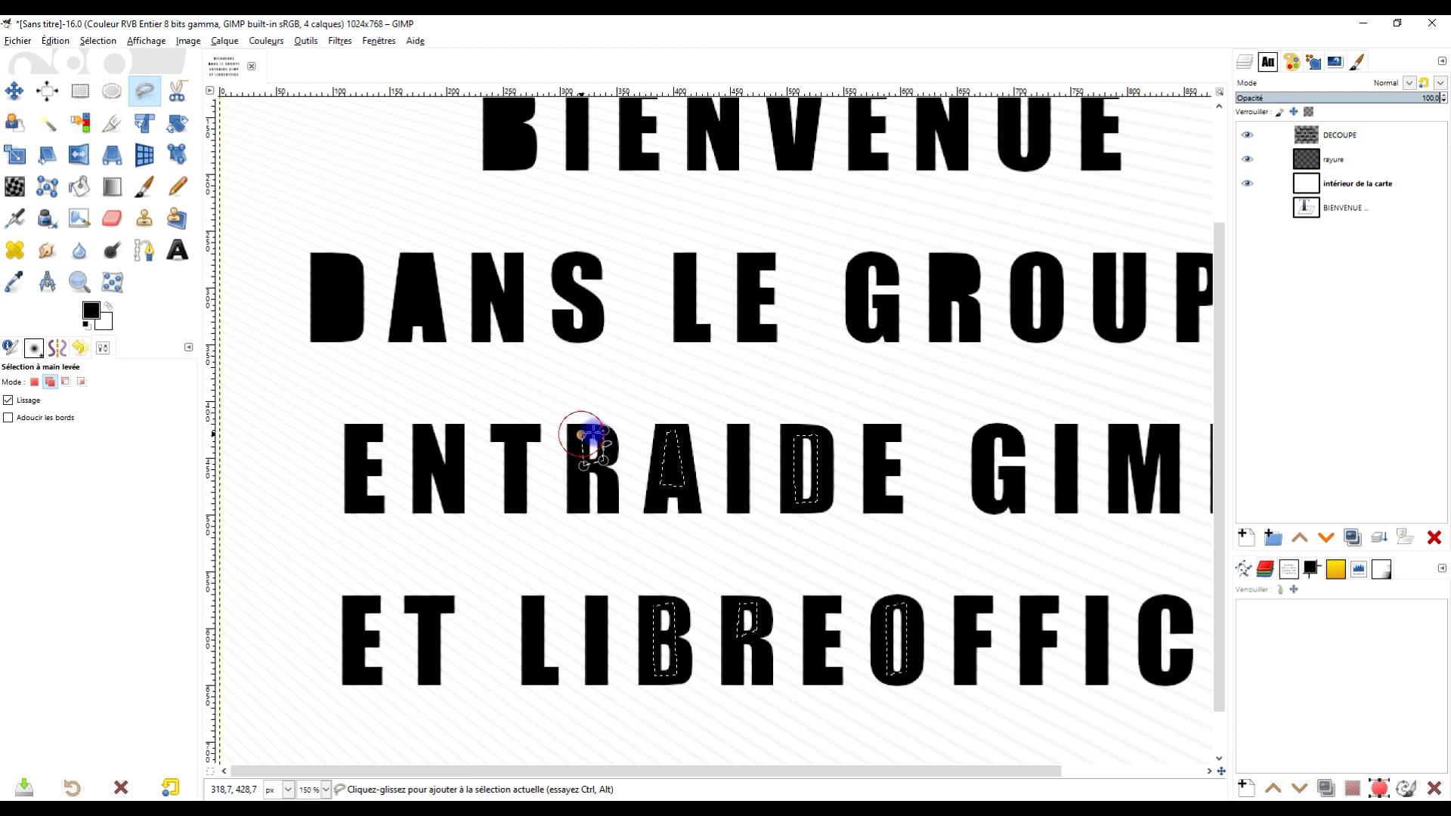
pyautogui.press('Return')
# Add the inner hole of the O in GROUPE to the selection with a Free Select outline
pyautogui.scroll(-1, 881, 486)
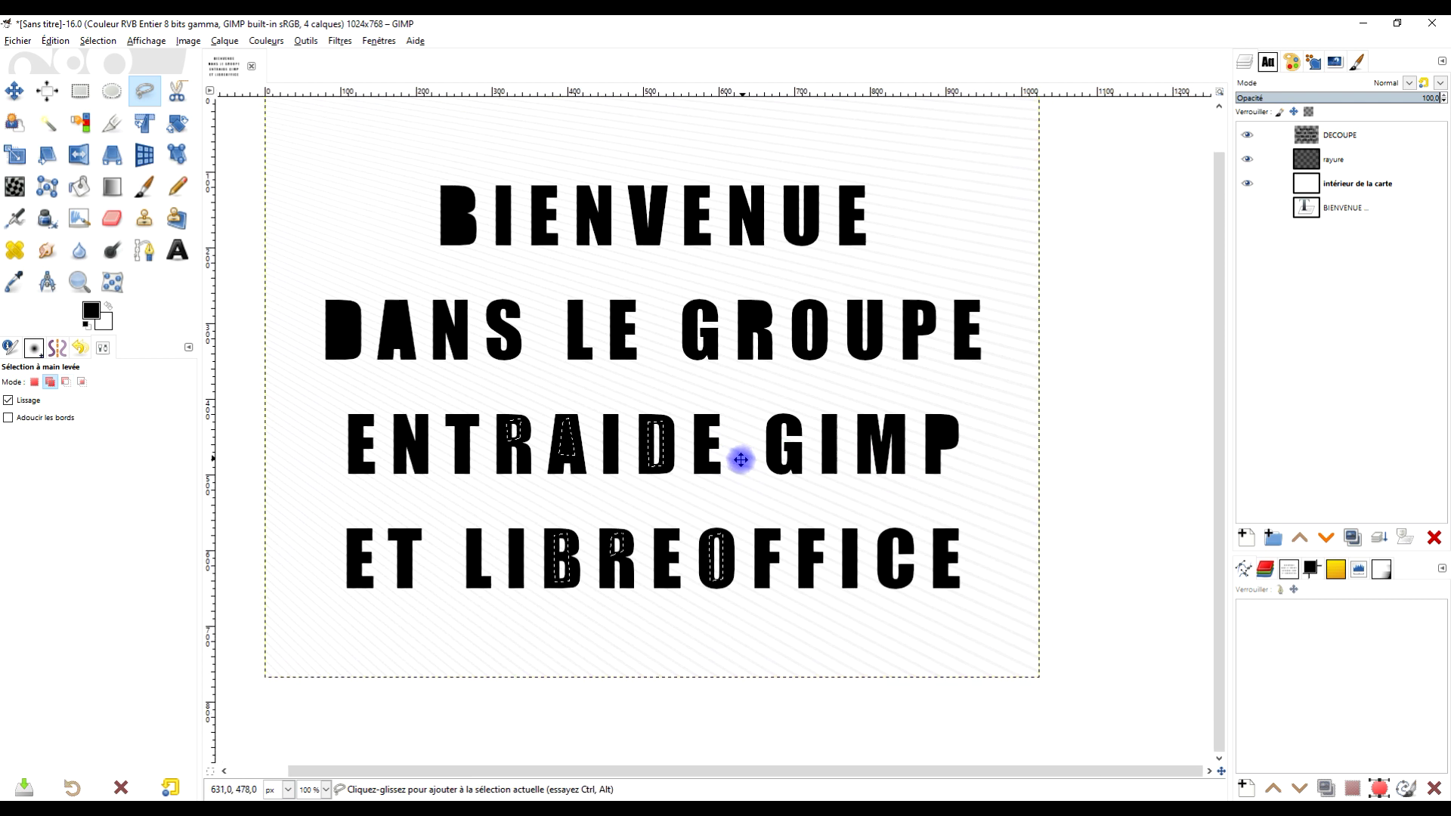
pyautogui.scroll(2, 812, 315)
pyautogui.click(770, 305)
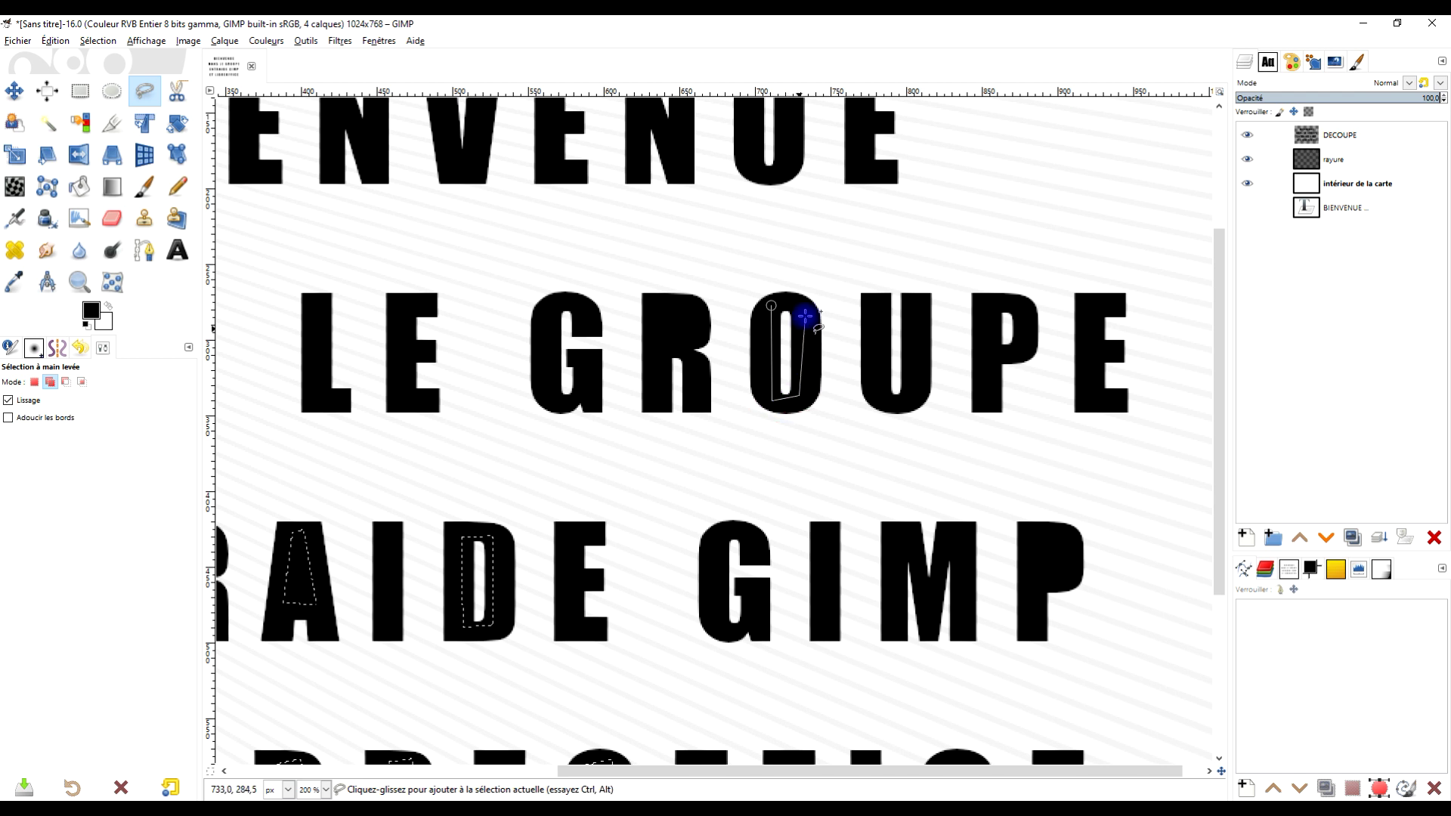
pyautogui.press('Return')
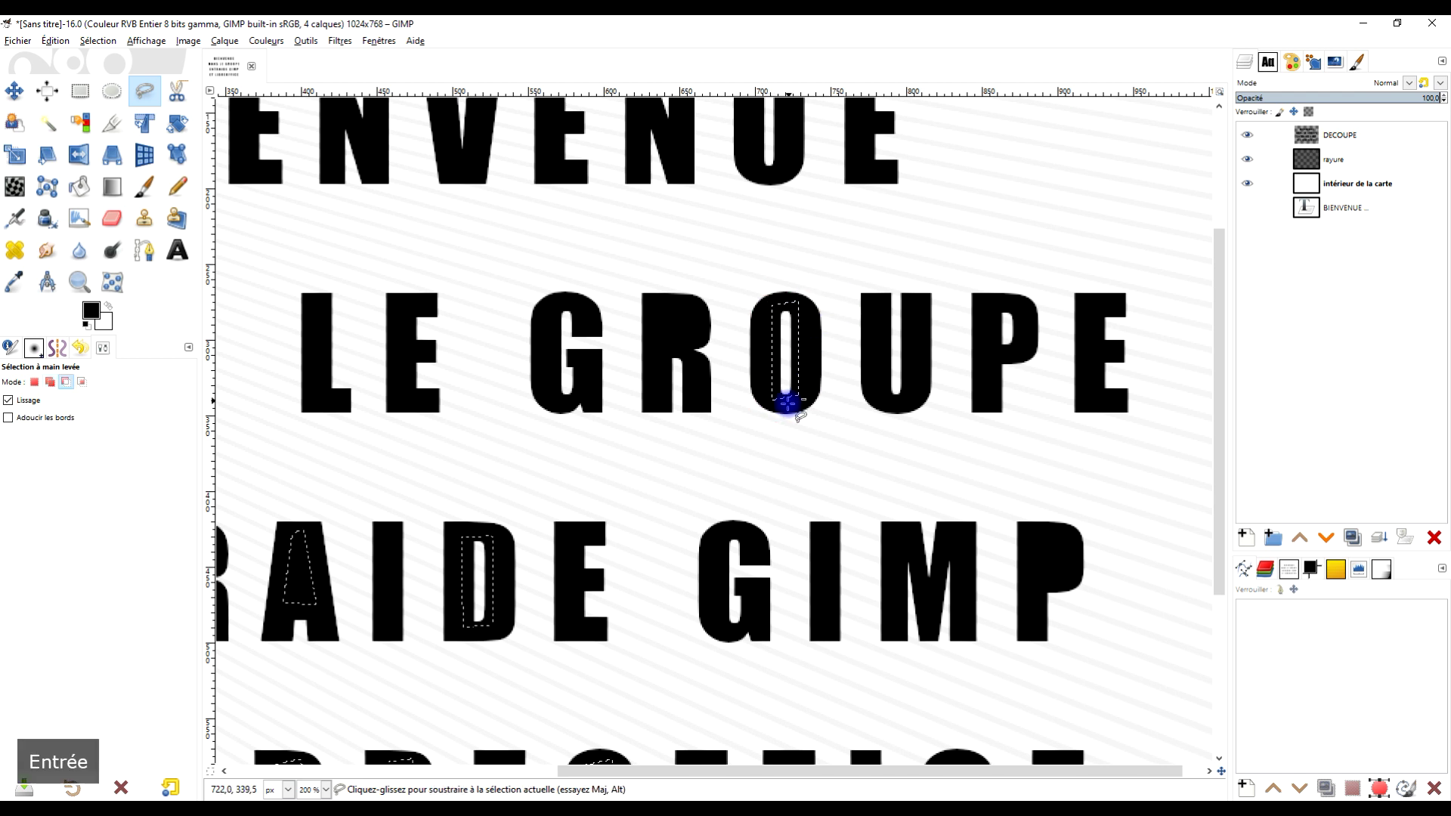
# Add the inner hole of the P in GROUPE to the selection with a Free Select outline
pyautogui.scroll(-2, 831, 389)
pyautogui.scroll(2, 876, 362)
pyautogui.click(853, 325)
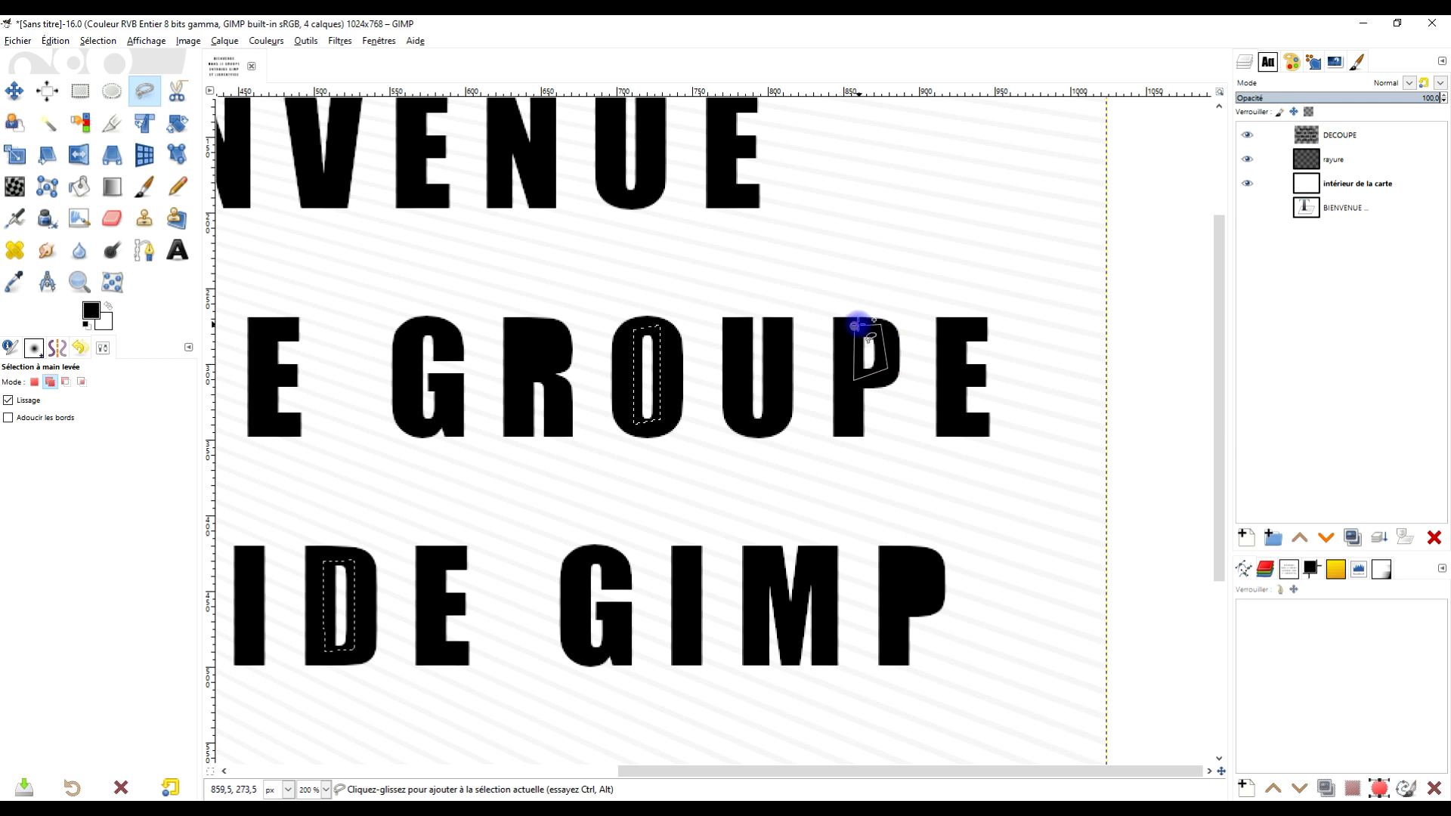
pyautogui.press('Return')
pyautogui.scroll(-2, 773, 444)
# Fill all the selected letter holes with the black foreground colour and clear the selection
pyautogui.moveTo(864, 445); pyautogui.dragTo(645, 411)
pyautogui.moveTo(92, 311); pyautogui.dragTo(630, 488)
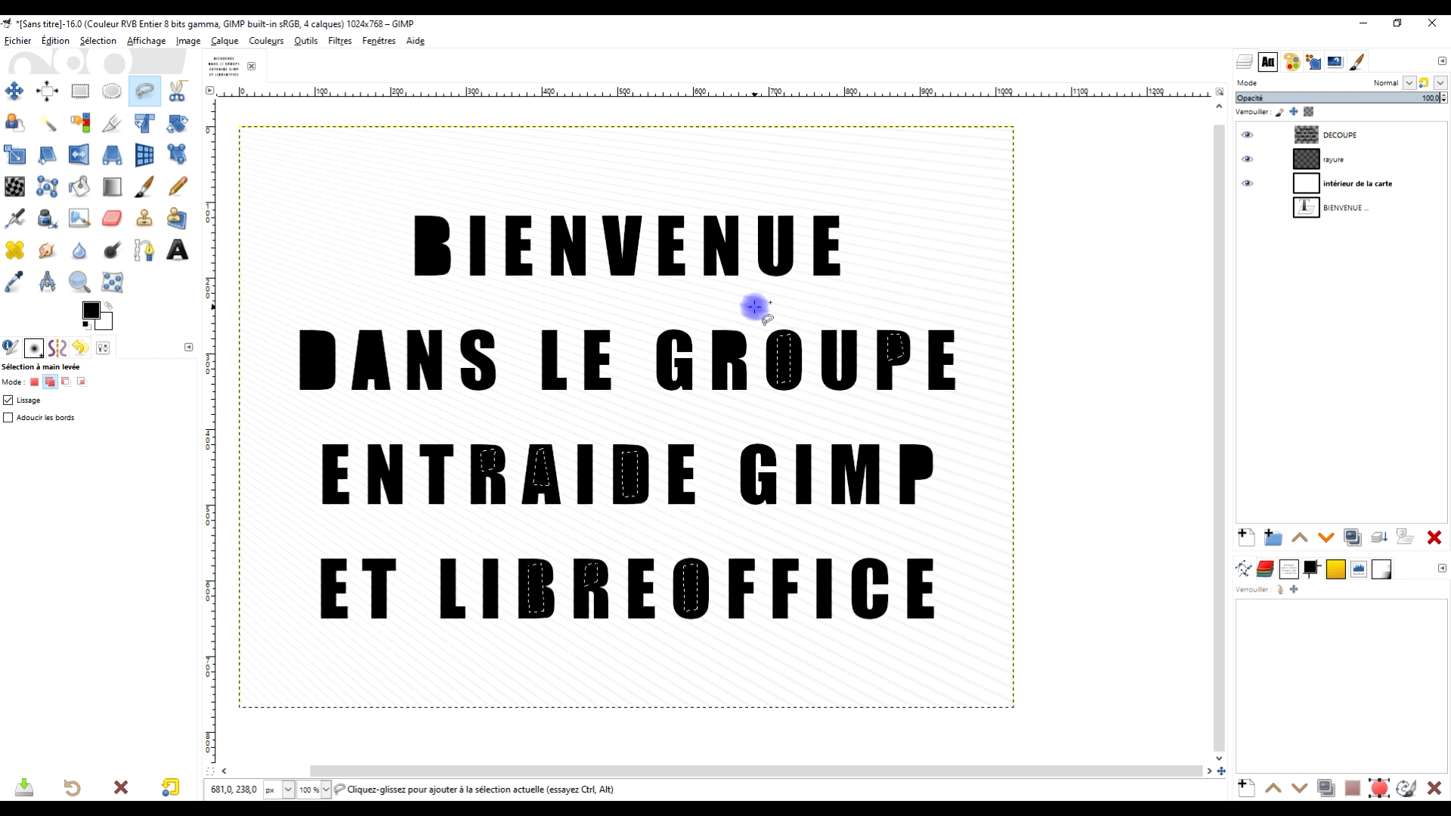
pyautogui.click(99, 41)
pyautogui.click(106, 87)
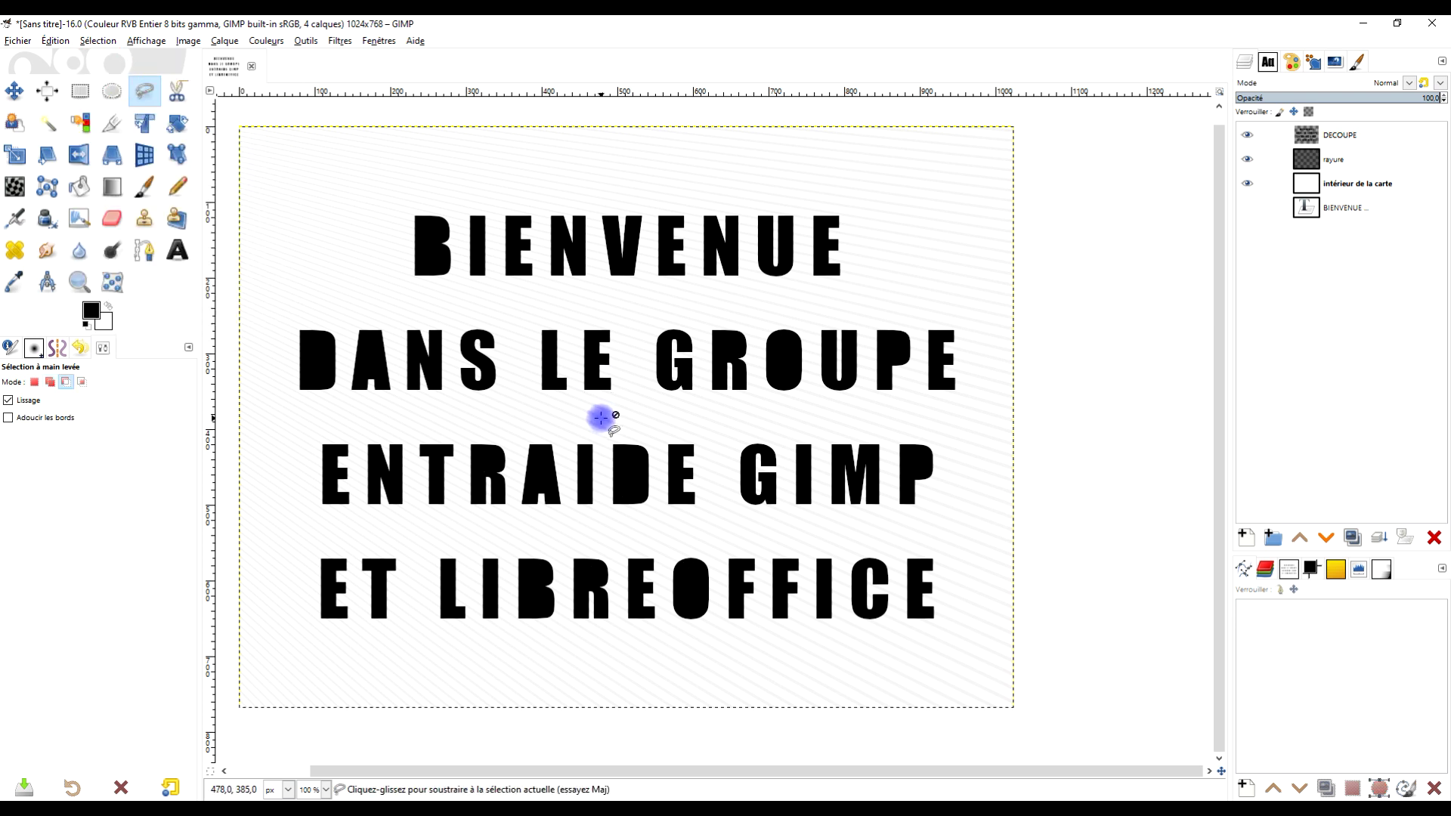
pyautogui.scroll(1, 600, 417)
pyautogui.scroll(-1, 670, 424)
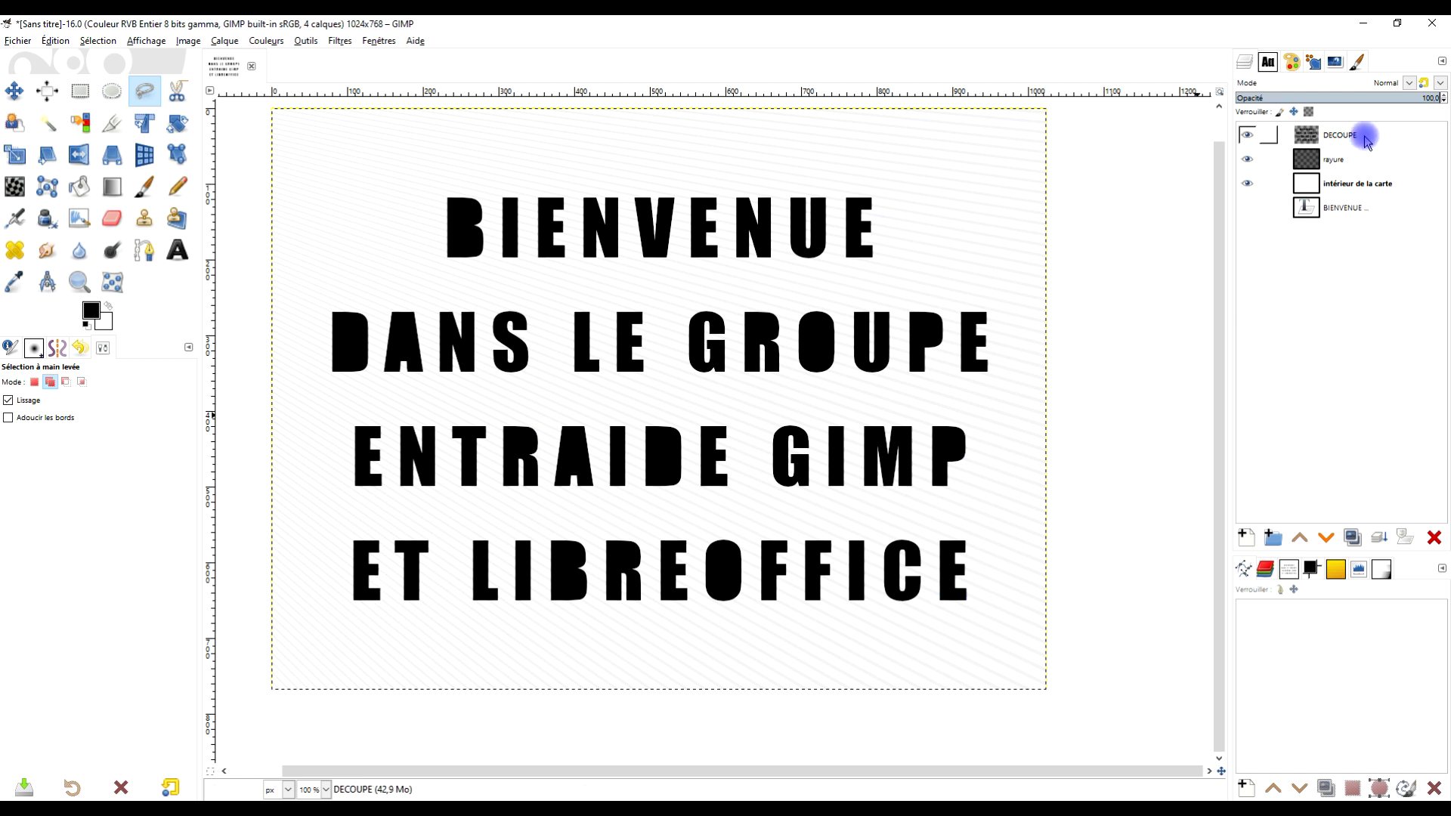
# Move the DECOUPE layer below the intérieur de la carte layer and make the rayure layer active
pyautogui.click(1326, 538)
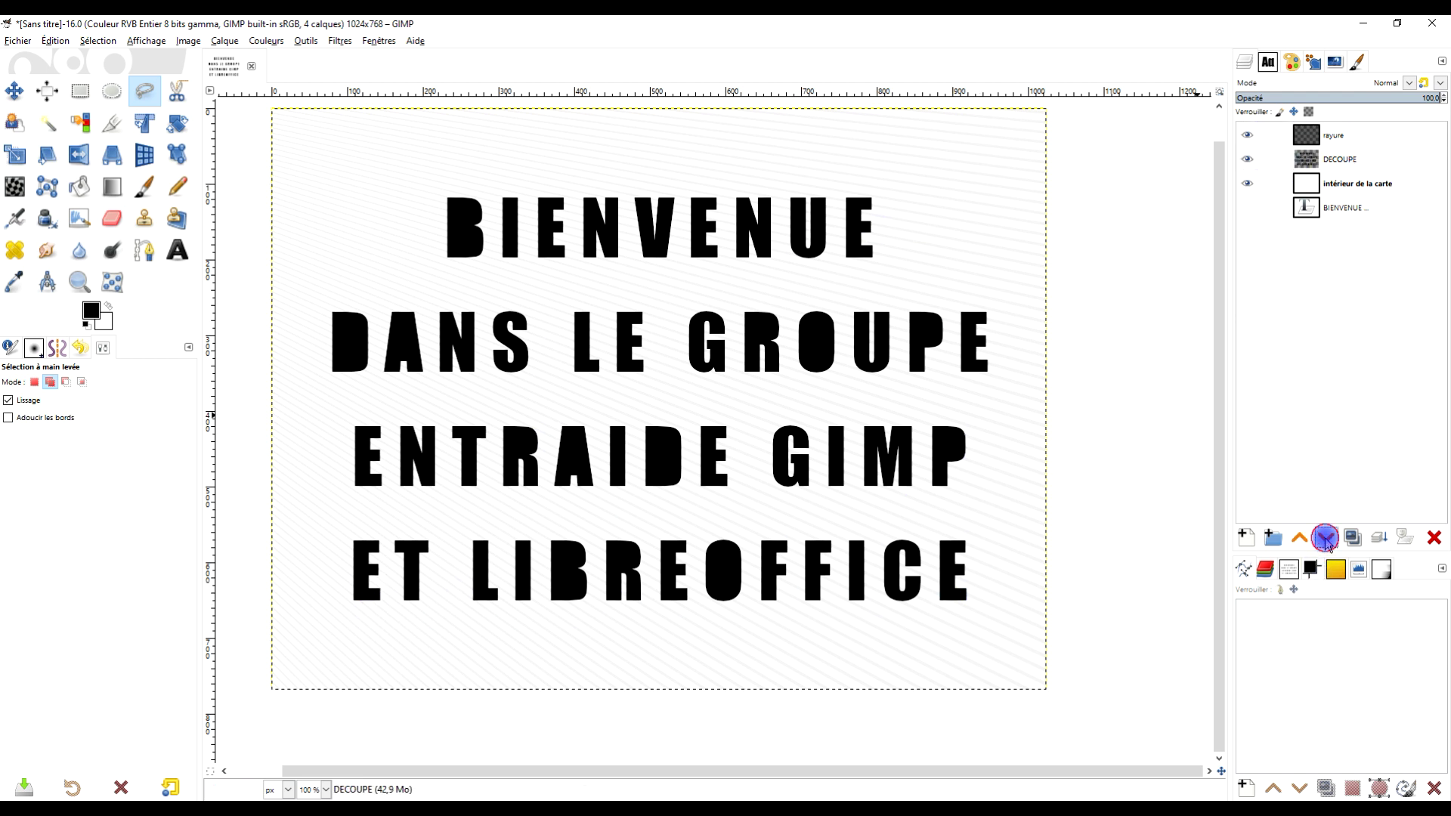
pyautogui.click(1326, 538)
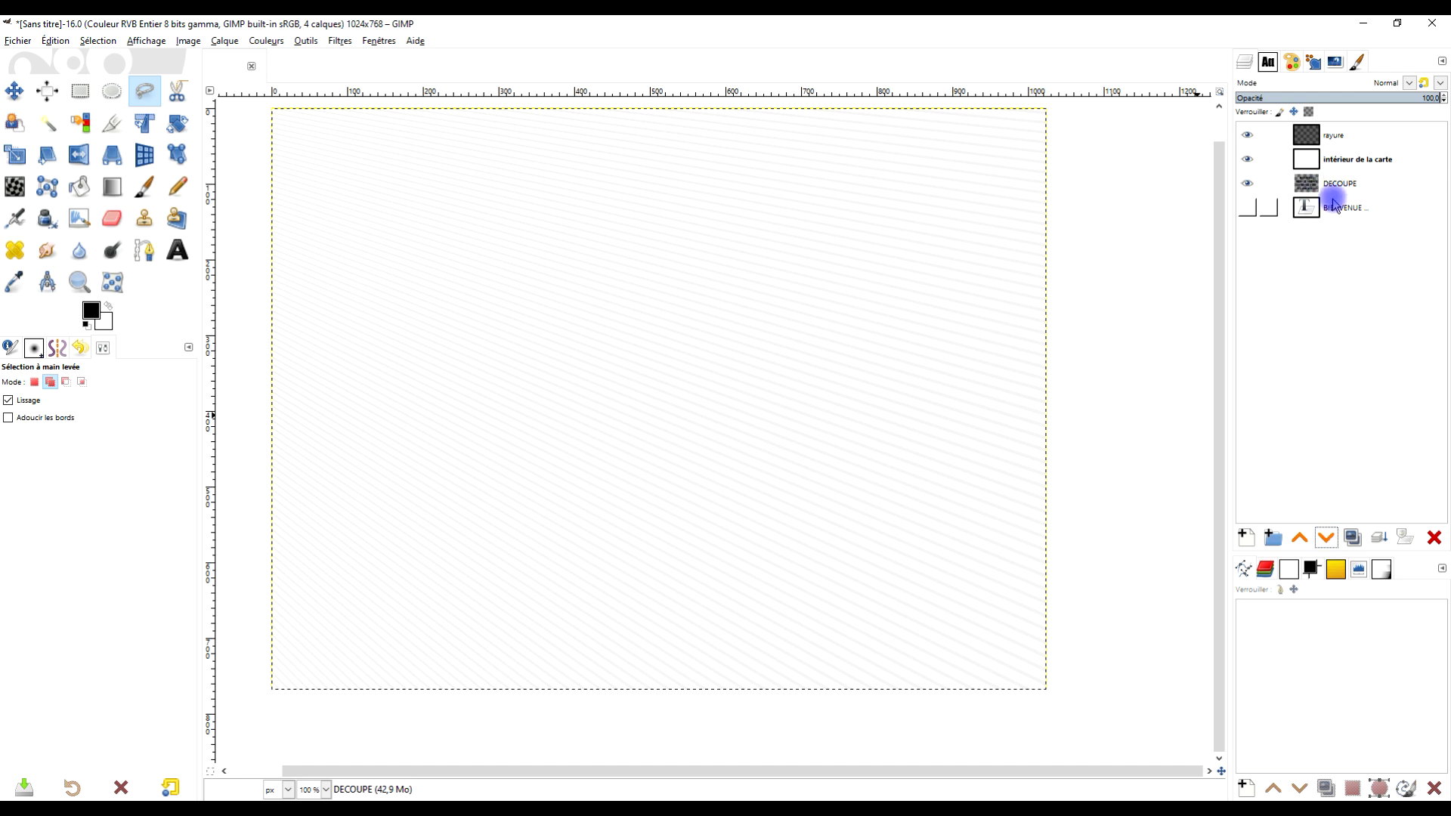
pyautogui.click(1248, 189)
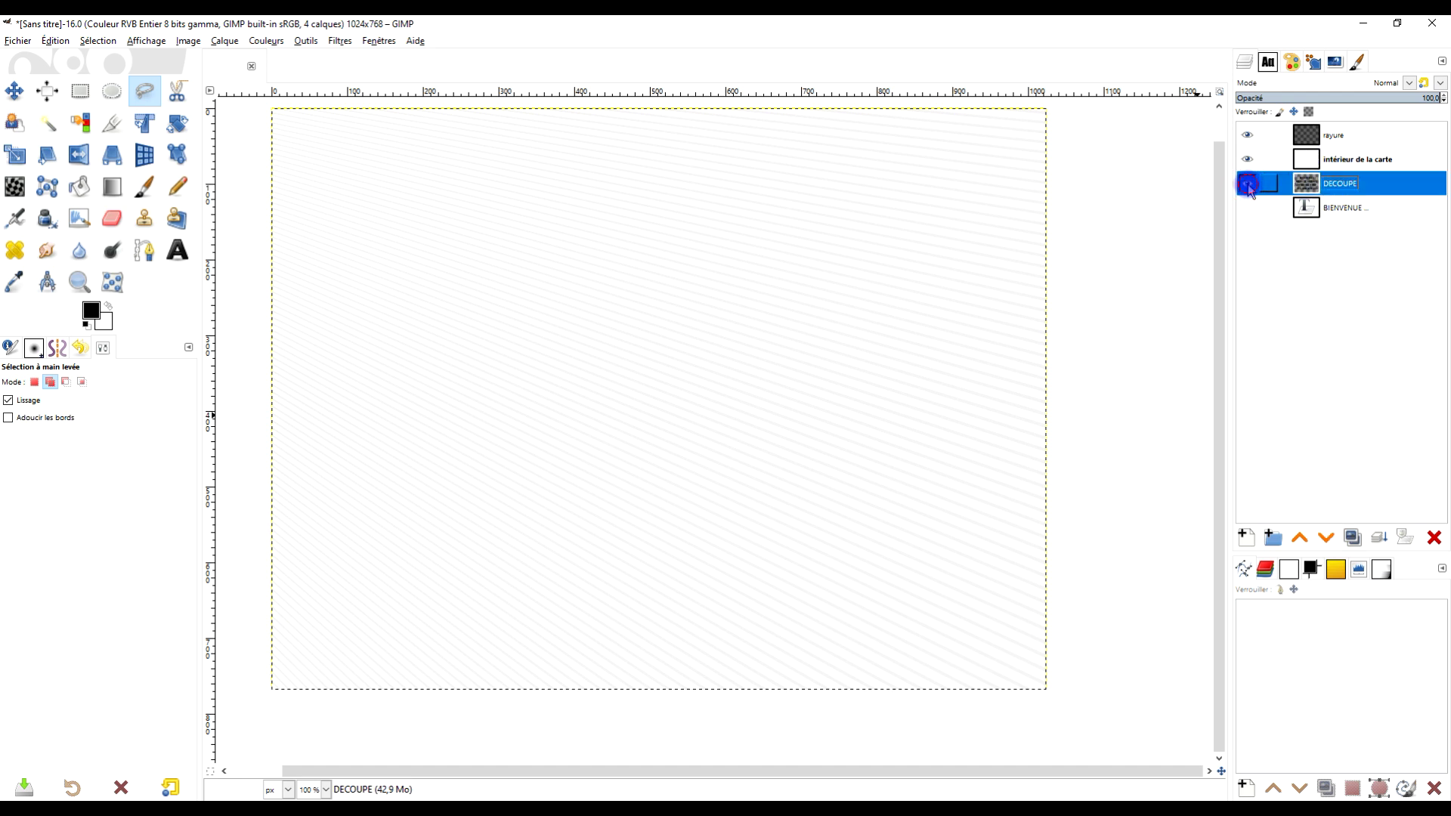
pyautogui.click(1330, 137)
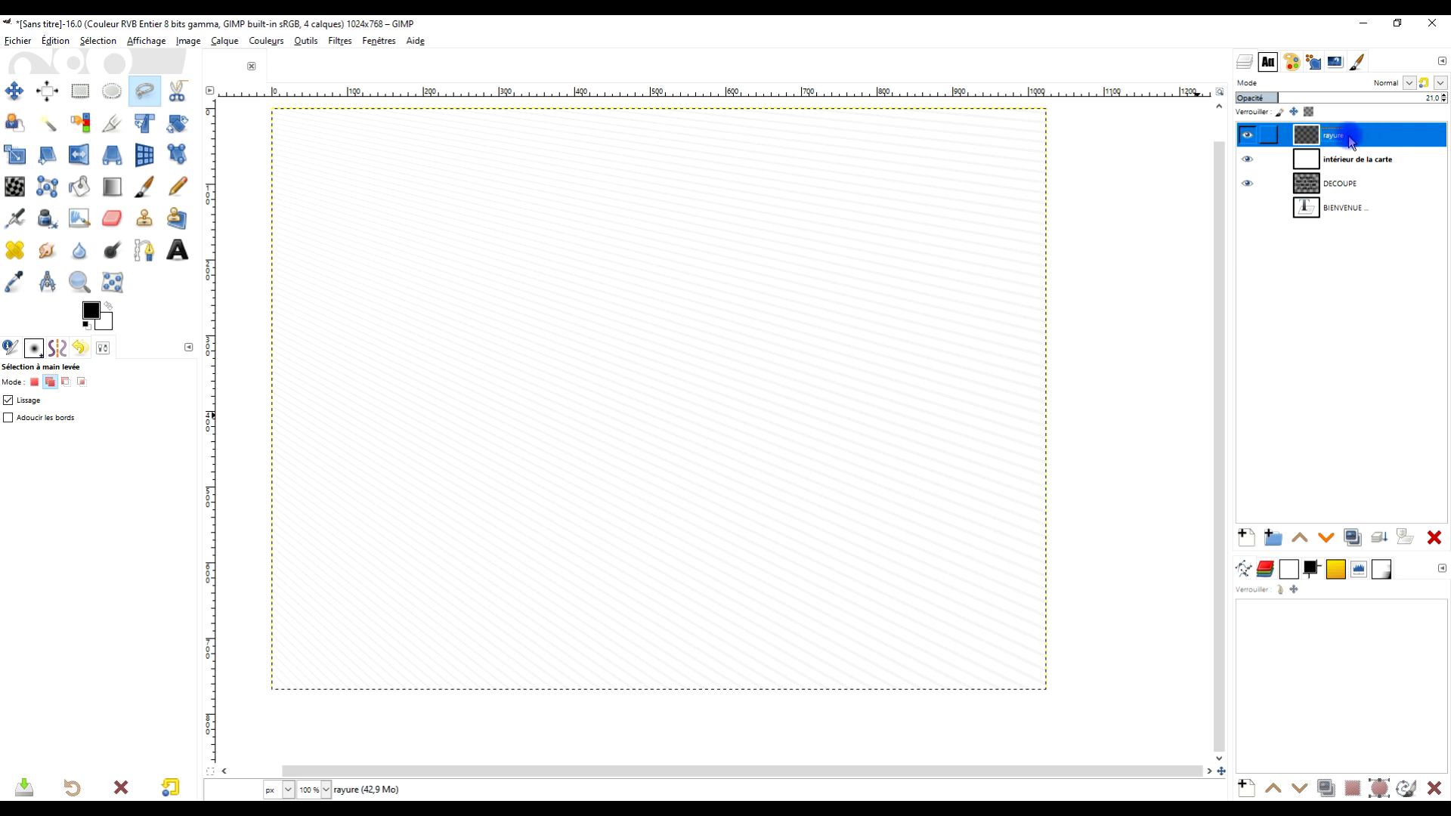
pyautogui.press('r')
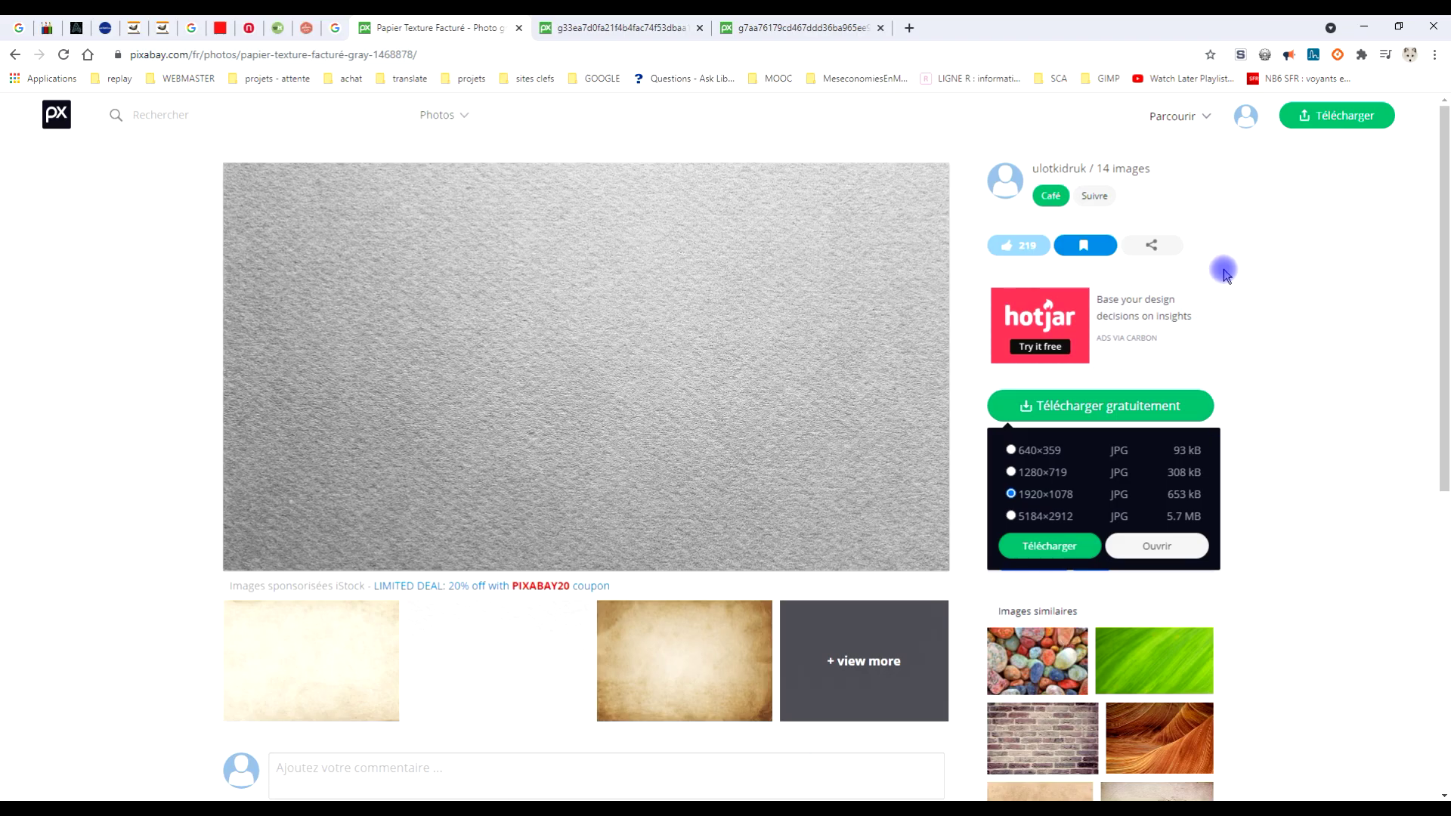
# In the browser, open the grey paper texture from Pixabay at 1920×1078 and copy the image
pyautogui.click(1132, 406)
pyautogui.click(1132, 406)
pyautogui.click(1154, 551)
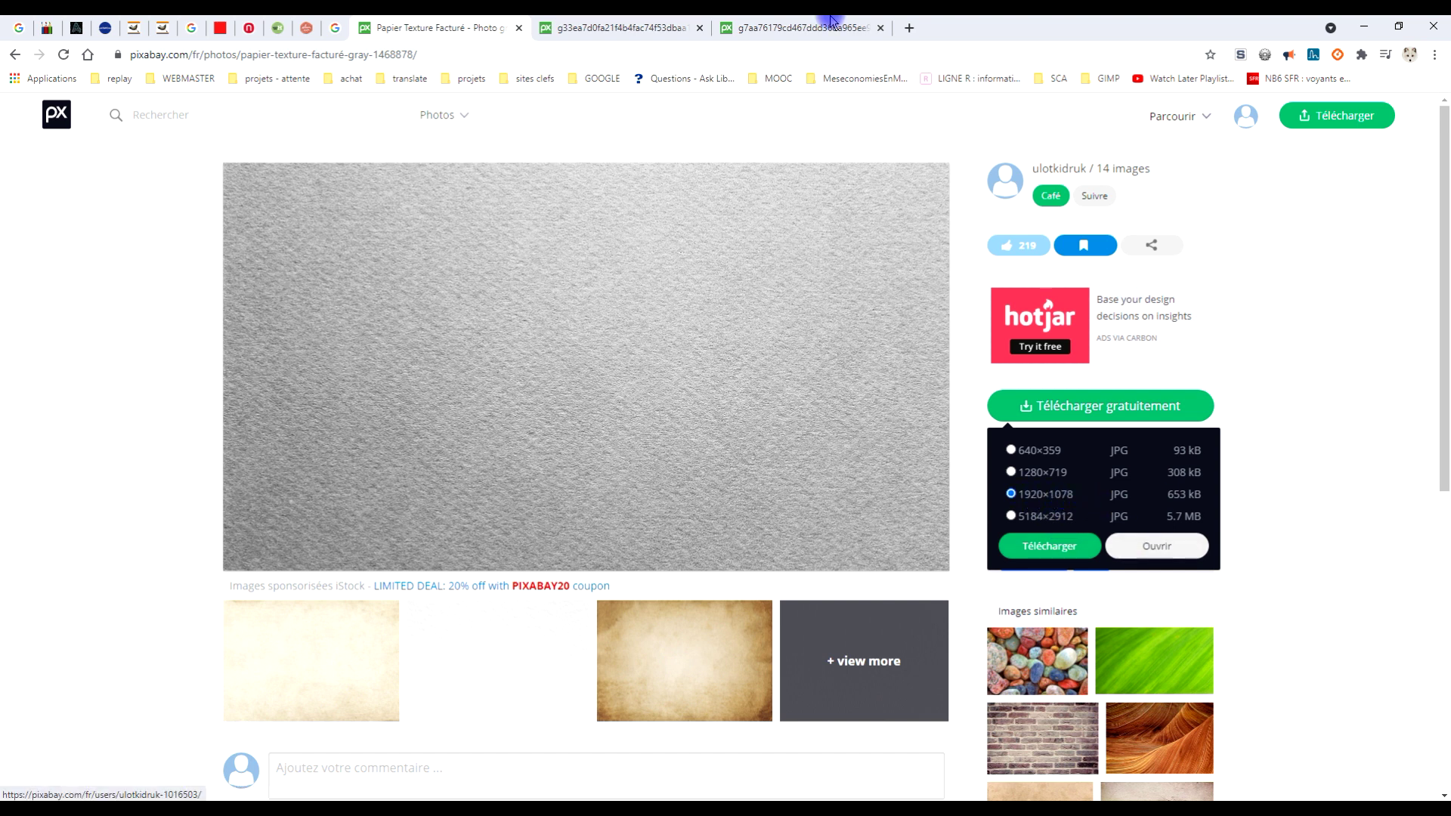
pyautogui.click(601, 30)
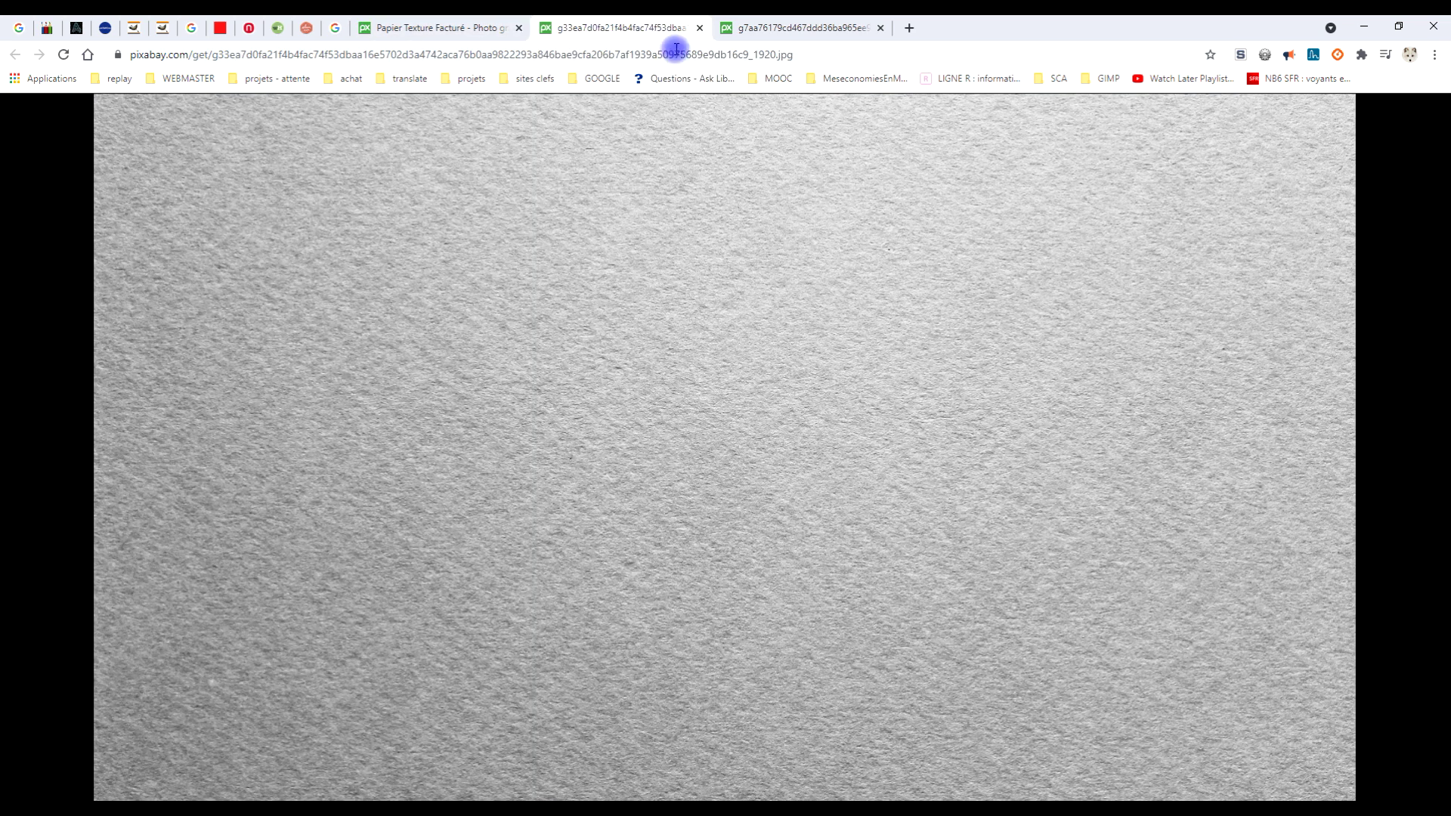
pyautogui.rightClick(723, 294)
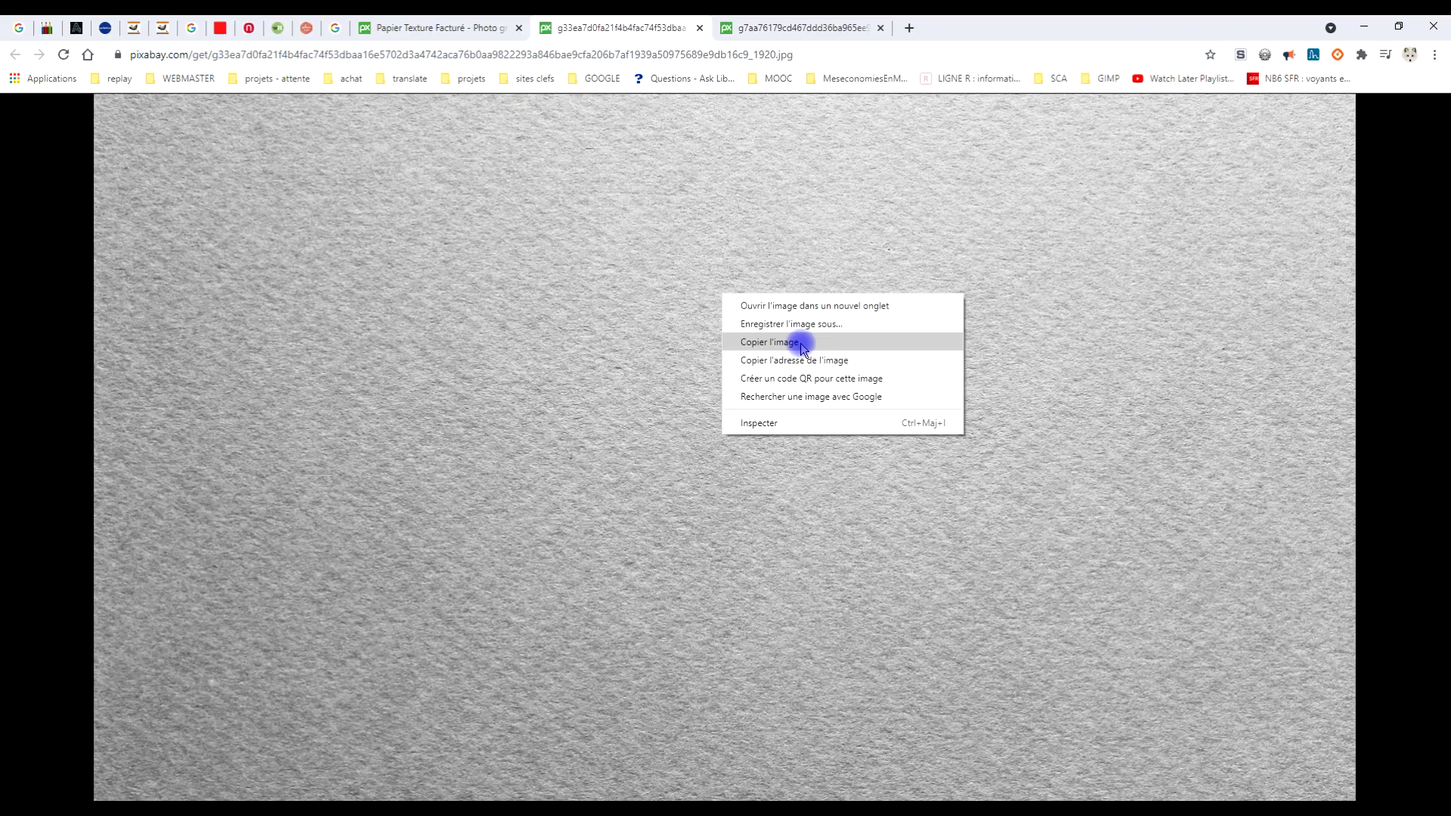
pyautogui.click(801, 344)
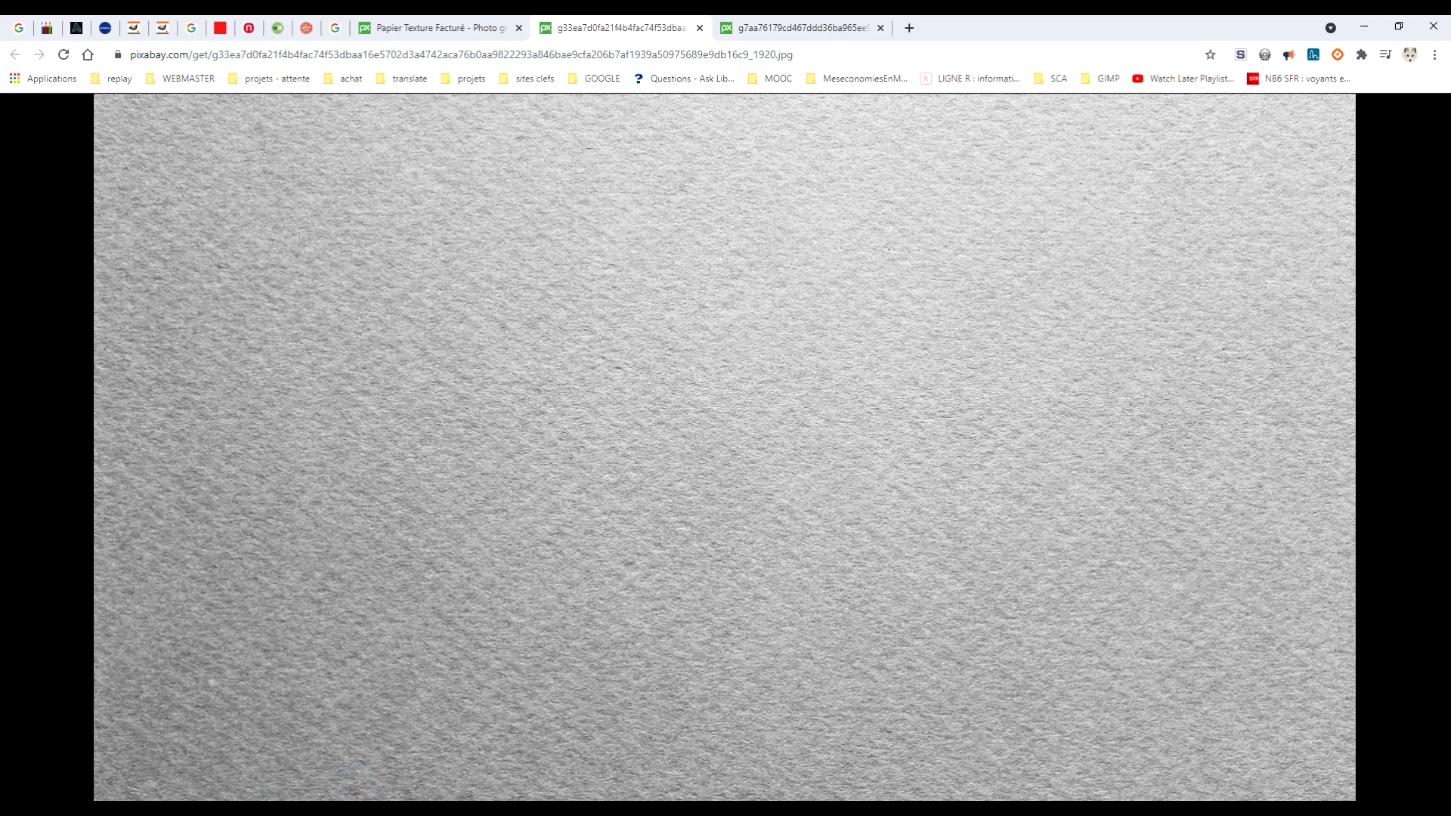
# Switch back to GIMP and paste the copied paper texture as a new layer above rayure
pyautogui.hotkey('alt', 'Tab')
pyautogui.click(56, 41)
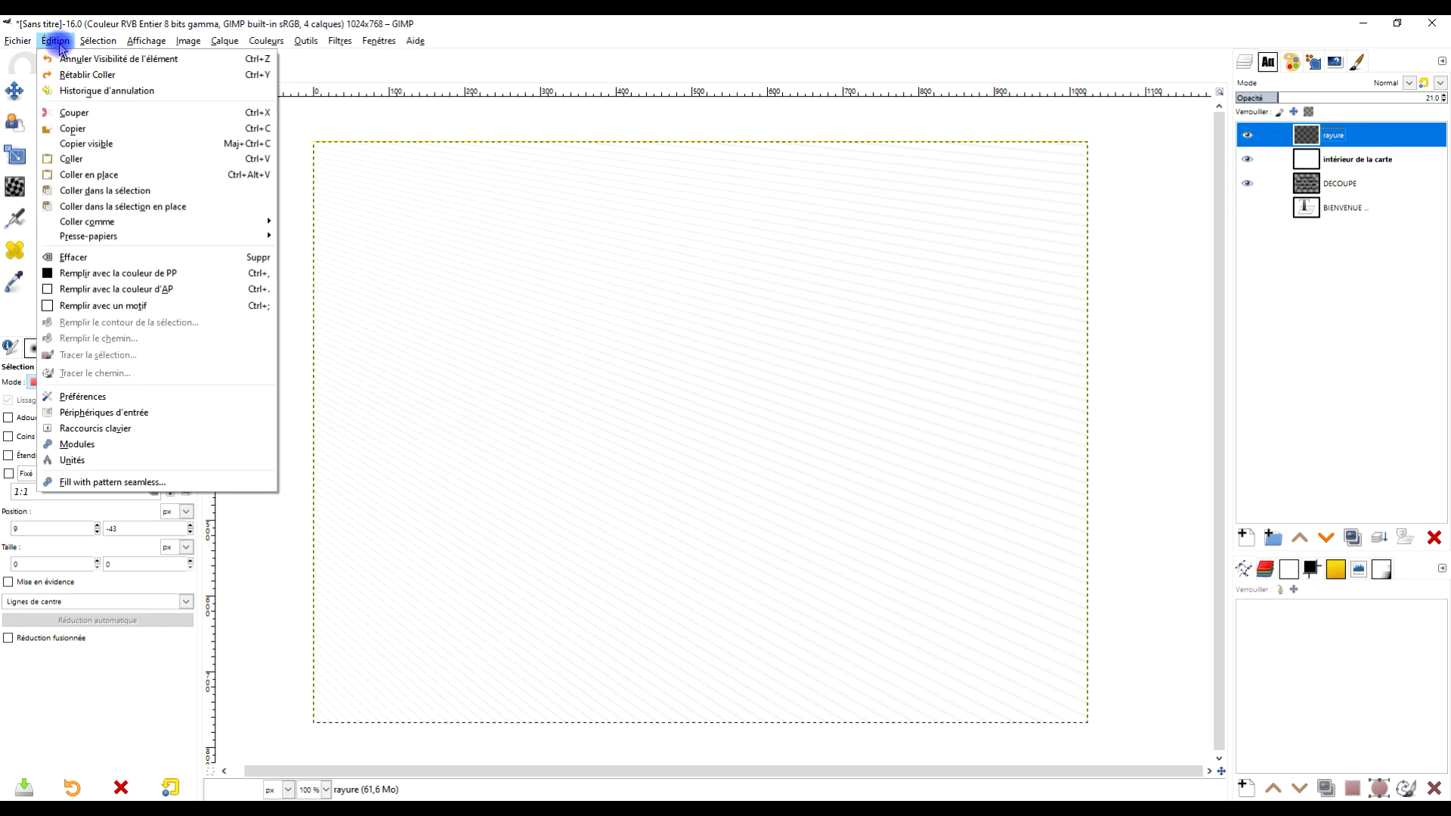
pyautogui.moveTo(159, 222)
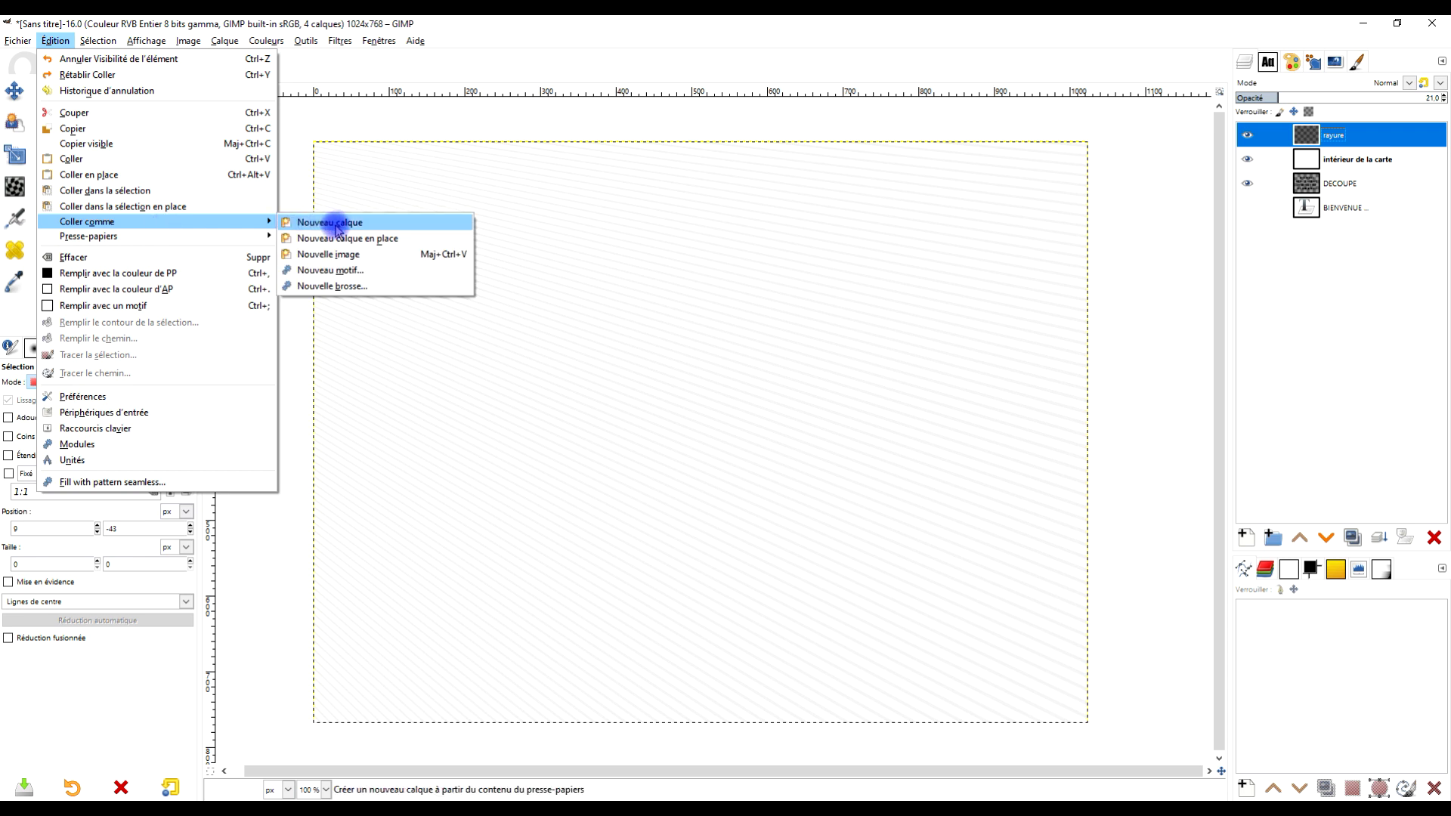
pyautogui.click(336, 223)
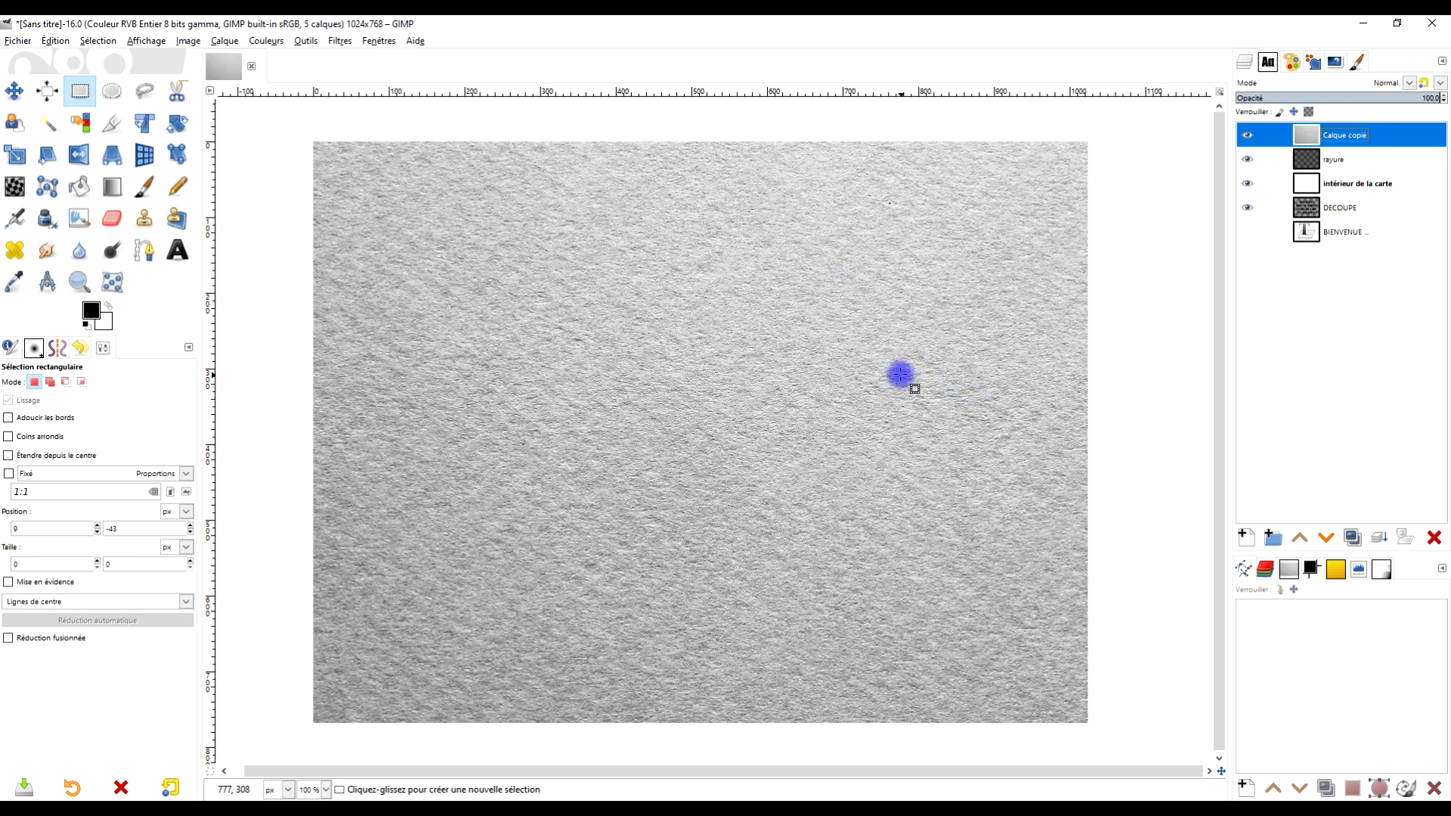
# Scale the pasted texture layer proportionally to about 1463 × 822 px and position it so it covers the whole canvas
pyautogui.scroll(-2, 899, 365)
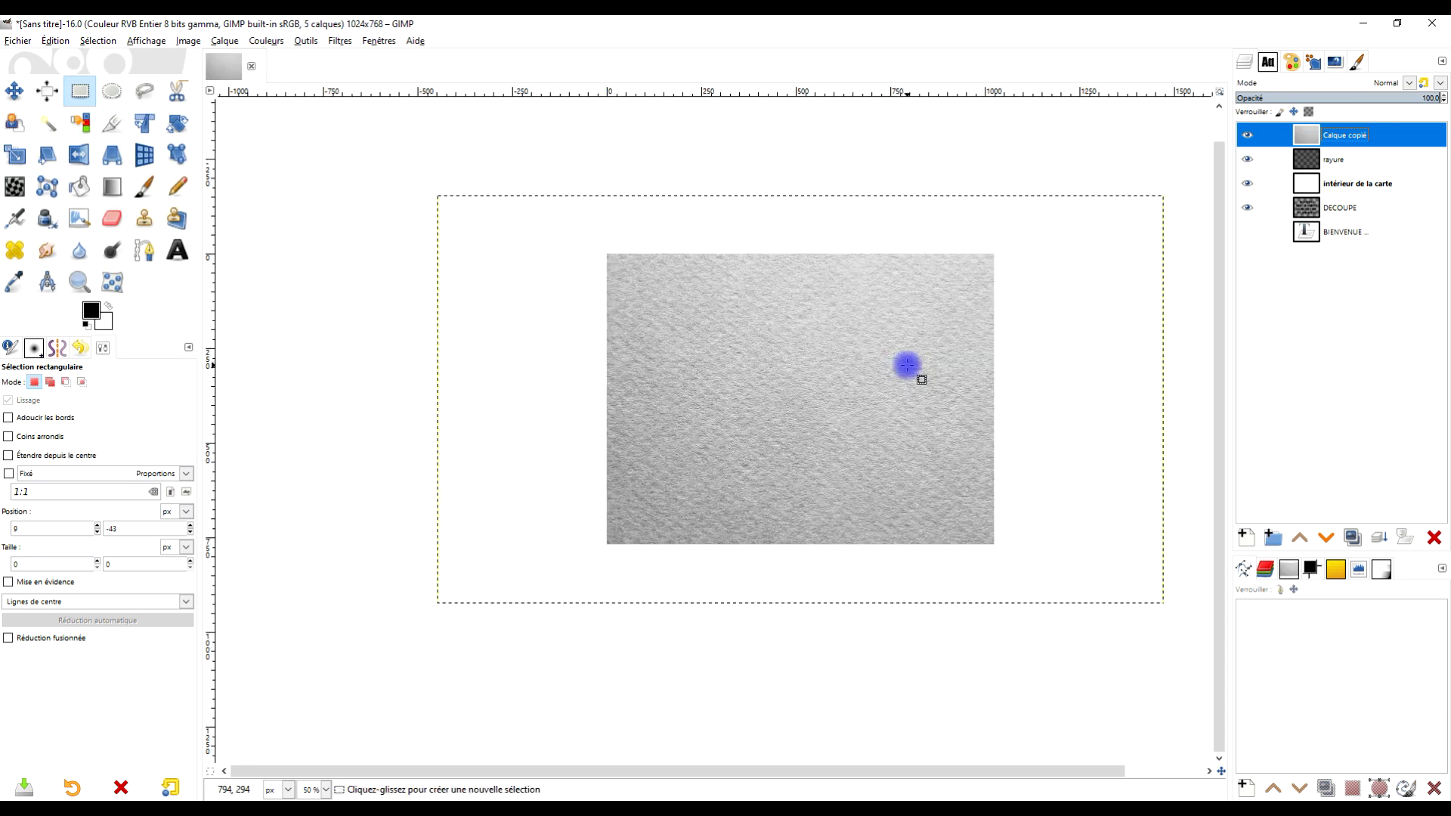
pyautogui.moveTo(907, 364); pyautogui.dragTo(799, 367)
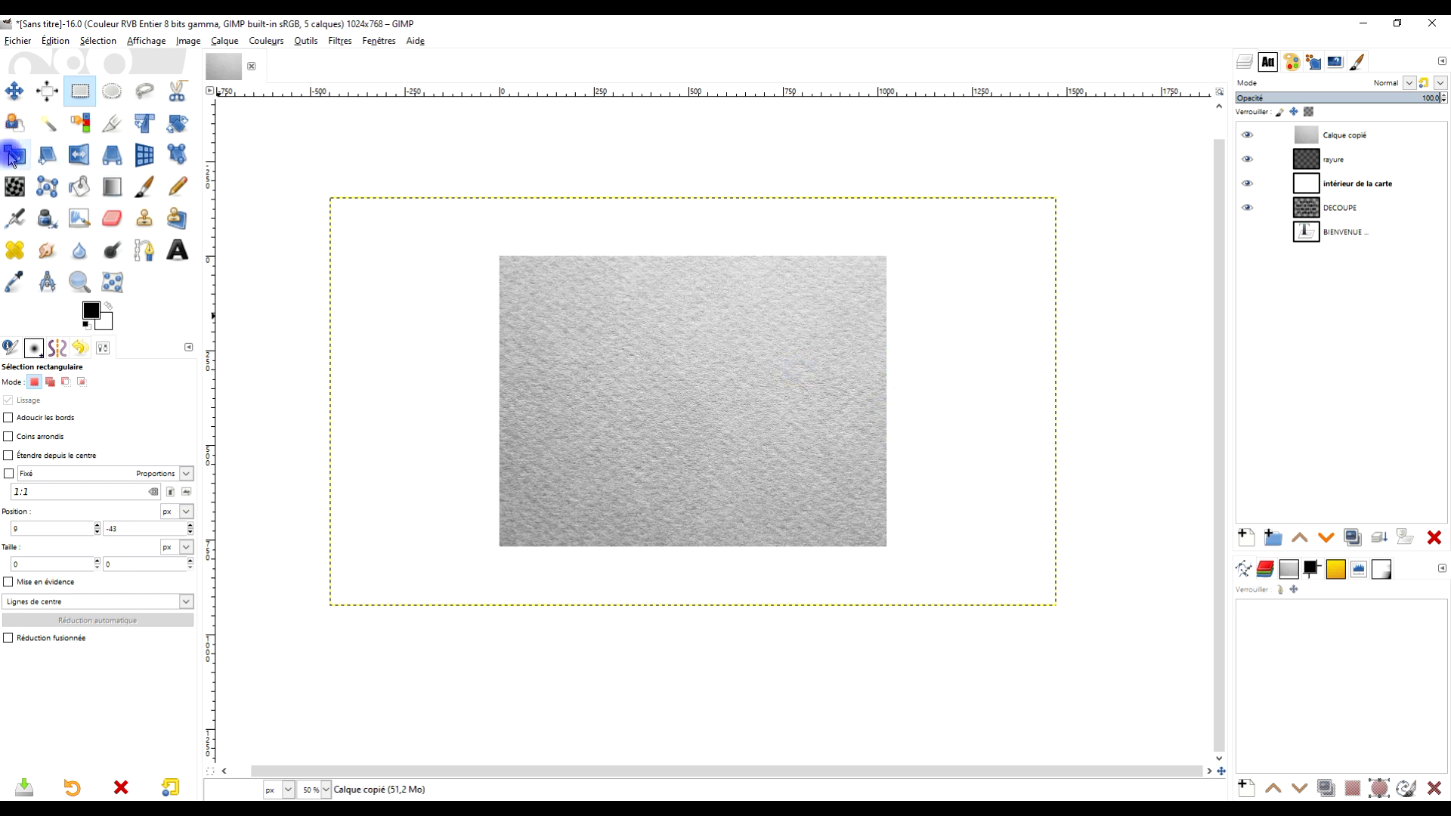
pyautogui.click(13, 156)
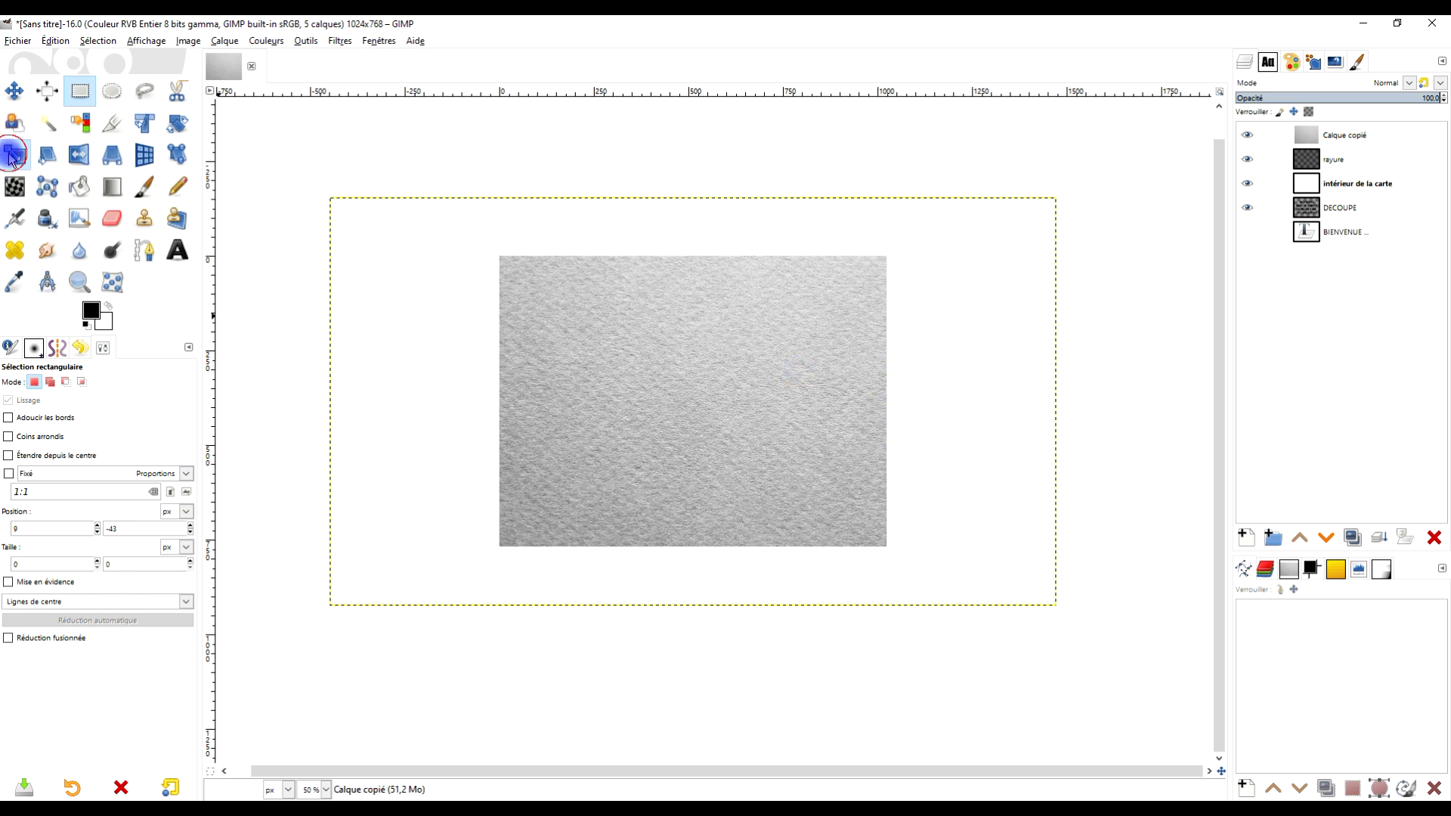
pyautogui.click(1007, 502)
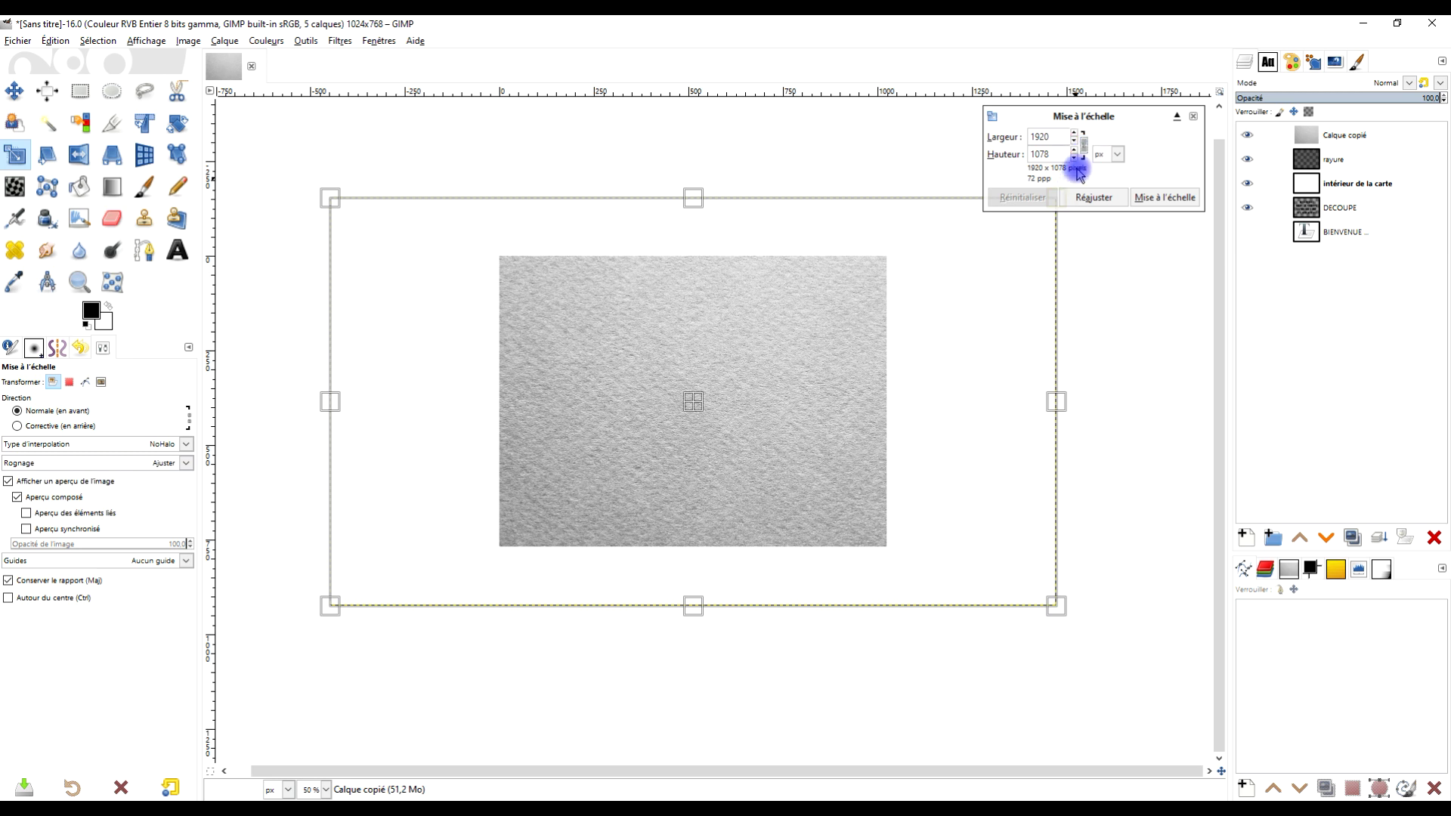
pyautogui.moveTo(1055, 605); pyautogui.dragTo(783, 436)
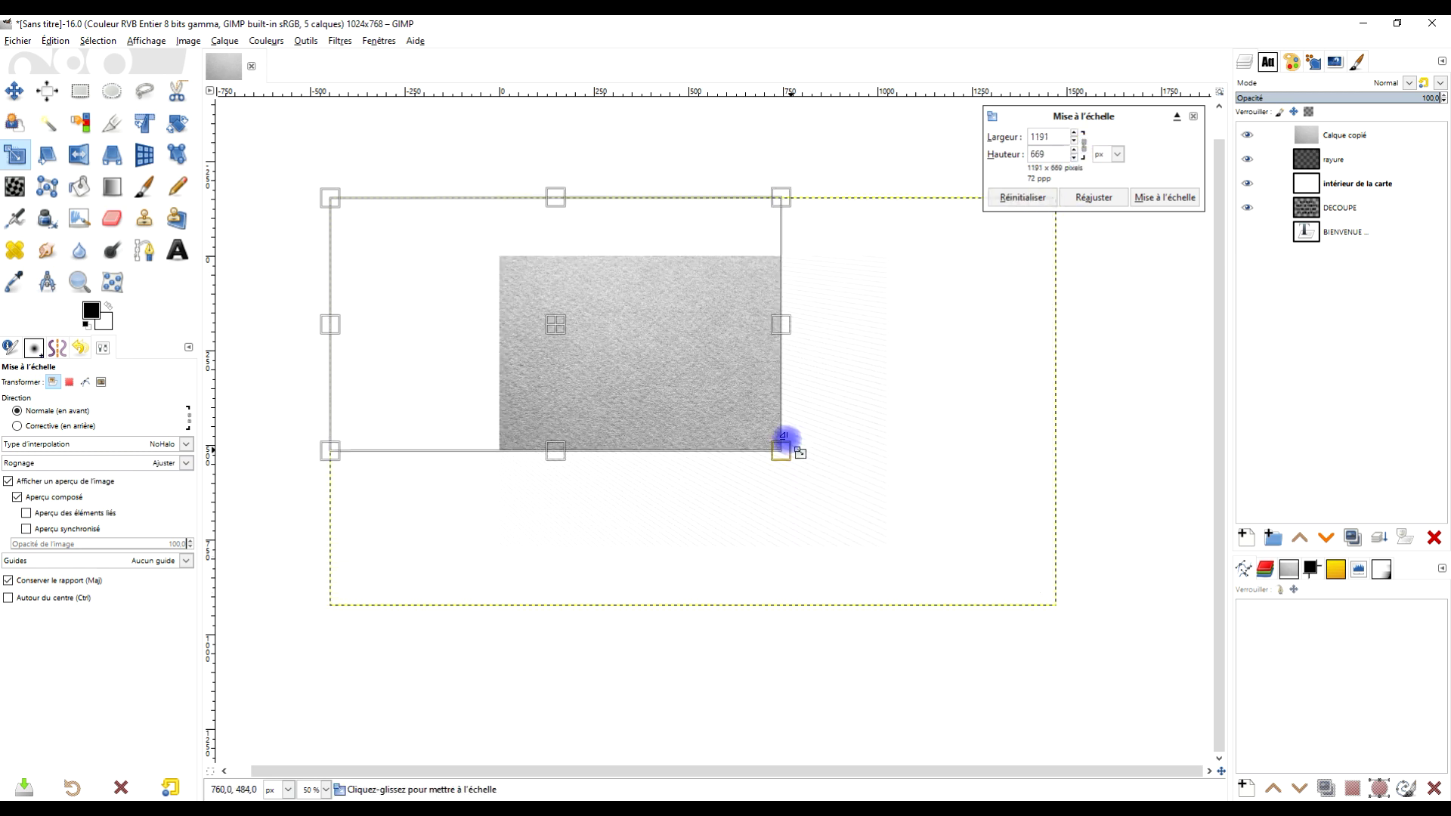
pyautogui.moveTo(573, 343); pyautogui.dragTo(682, 355)
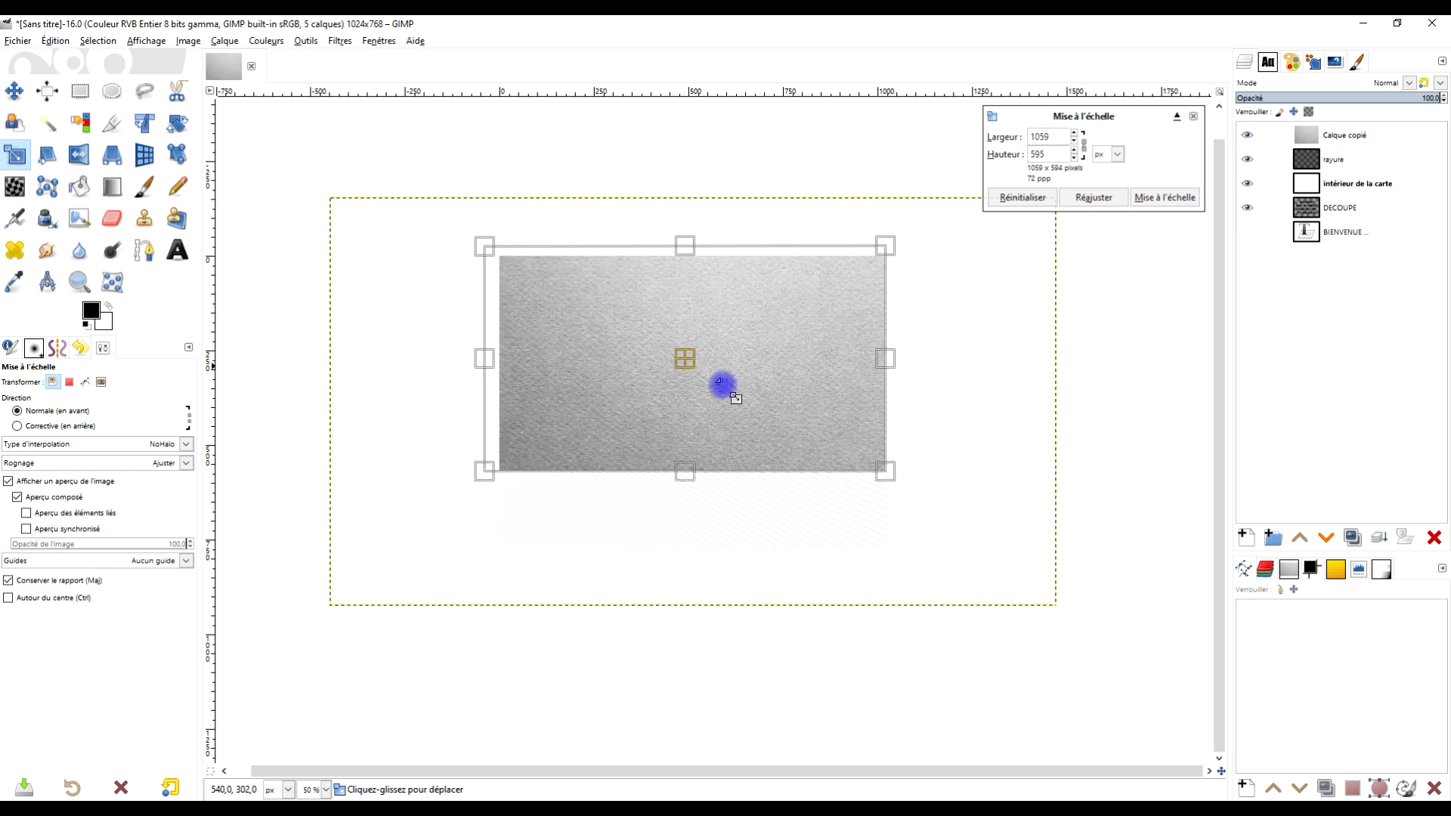
pyautogui.moveTo(919, 486); pyautogui.dragTo(1020, 566)
pyautogui.moveTo(752, 399); pyautogui.dragTo(688, 419)
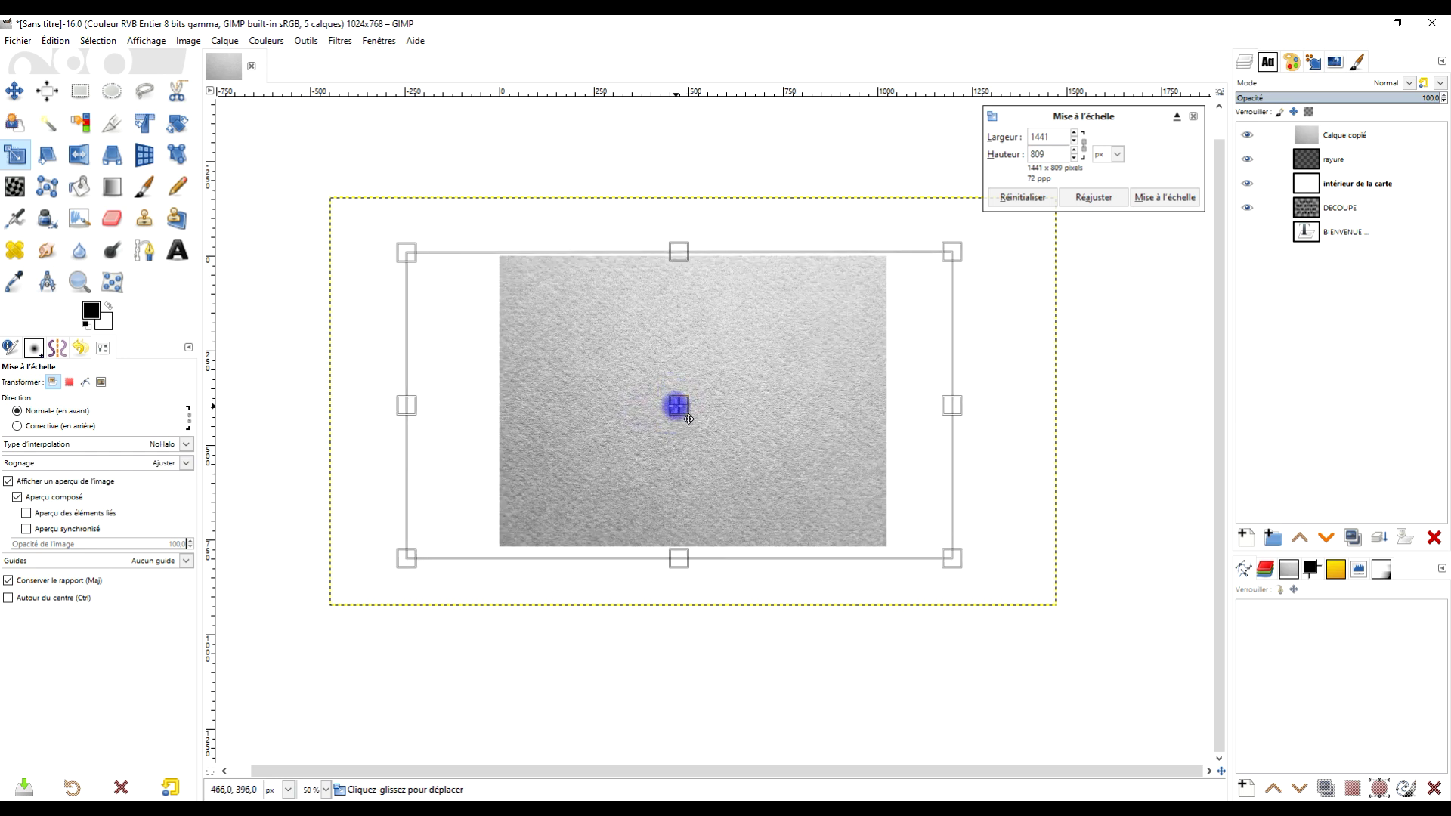
pyautogui.moveTo(956, 577)
pyautogui.mouseDown()
pyautogui.moveTo(968, 583)
pyautogui.moveTo(959, 570)
pyautogui.mouseUp()
pyautogui.moveTo(673, 401); pyautogui.dragTo(678, 412)
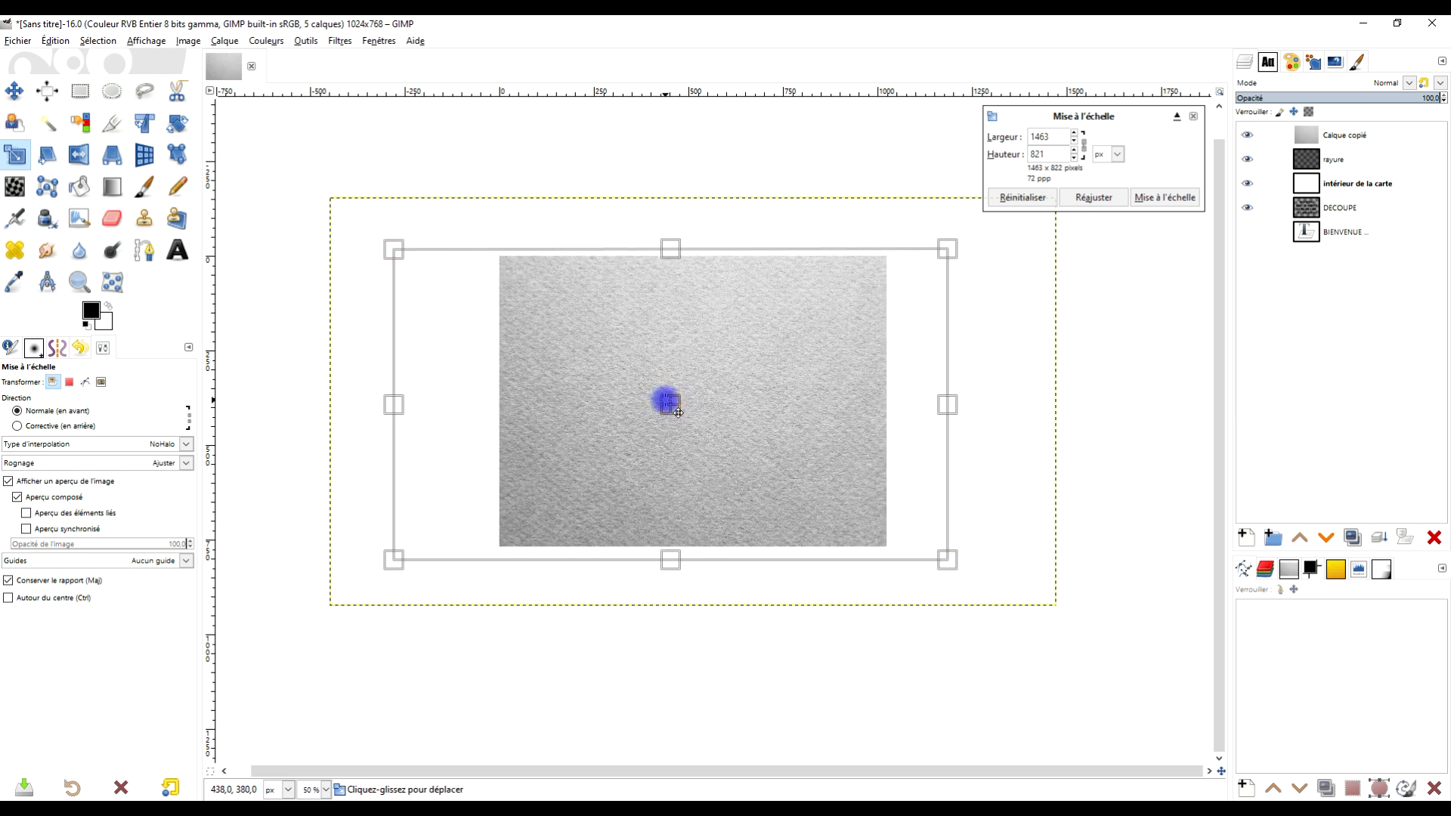
pyautogui.click(1164, 197)
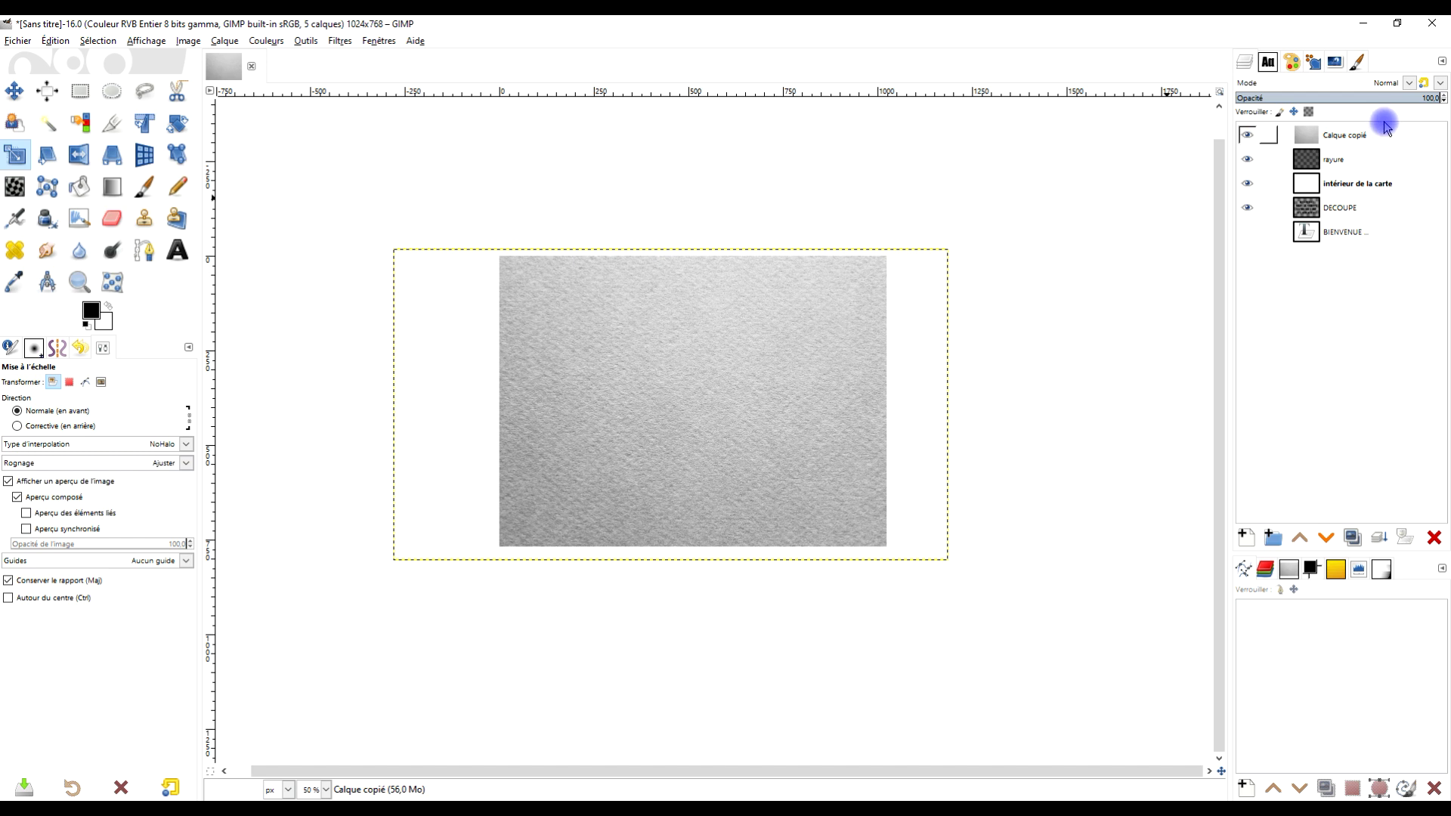
# Fit the pasted texture layer and the DECOUPE layer to the image size
pyautogui.rightClick(1308, 143)
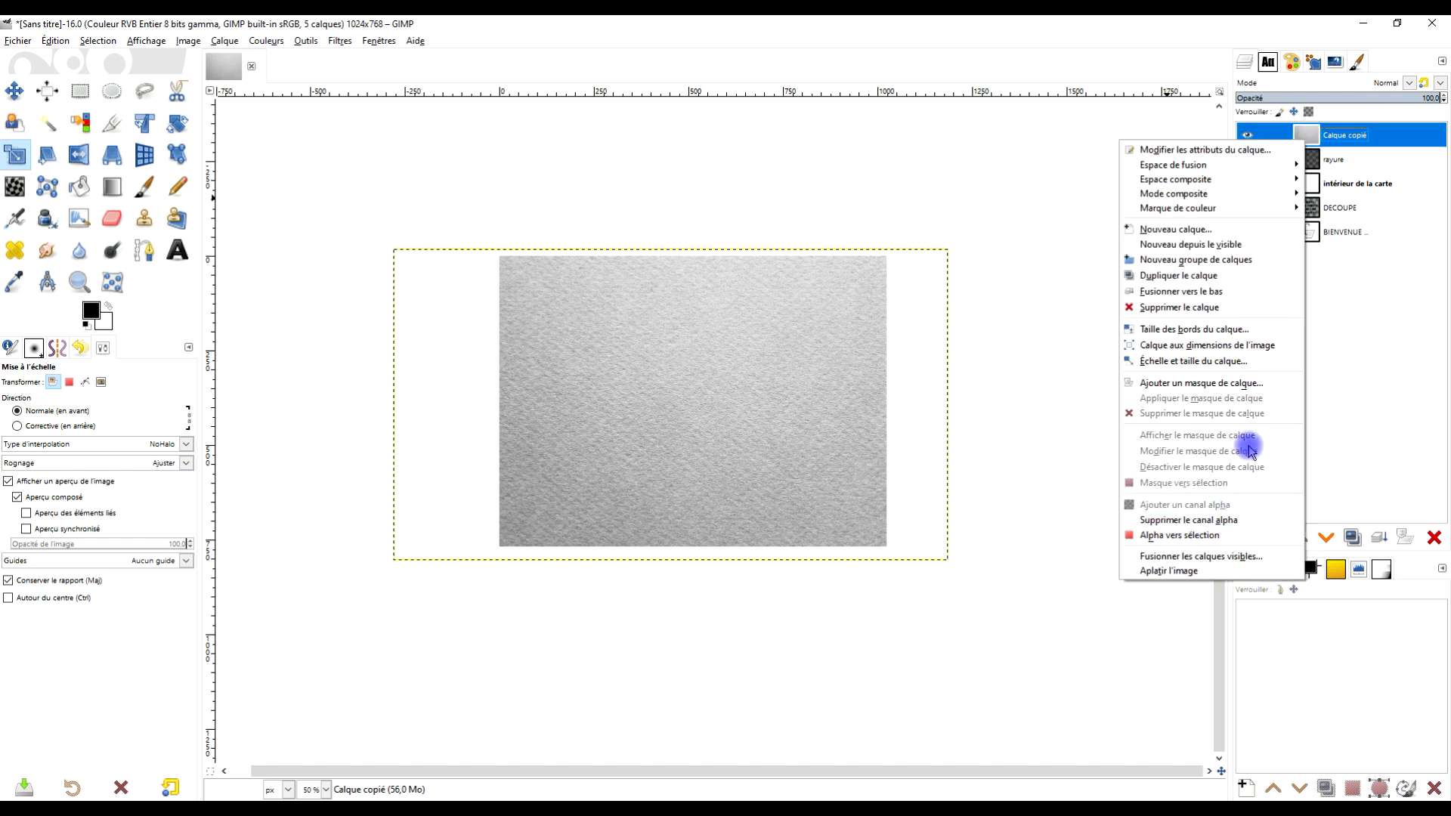
pyautogui.click(1243, 348)
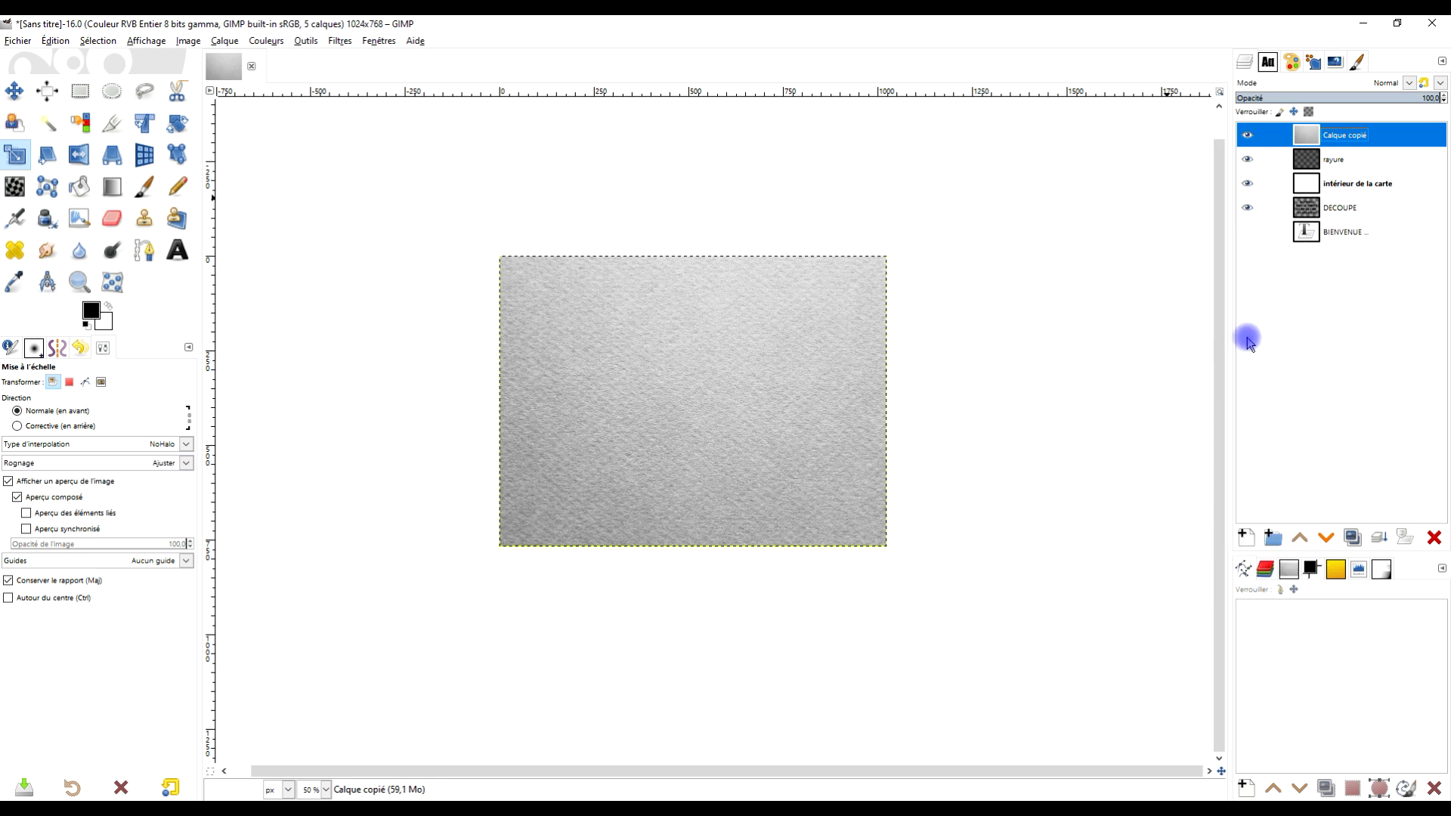
pyautogui.click(1310, 211)
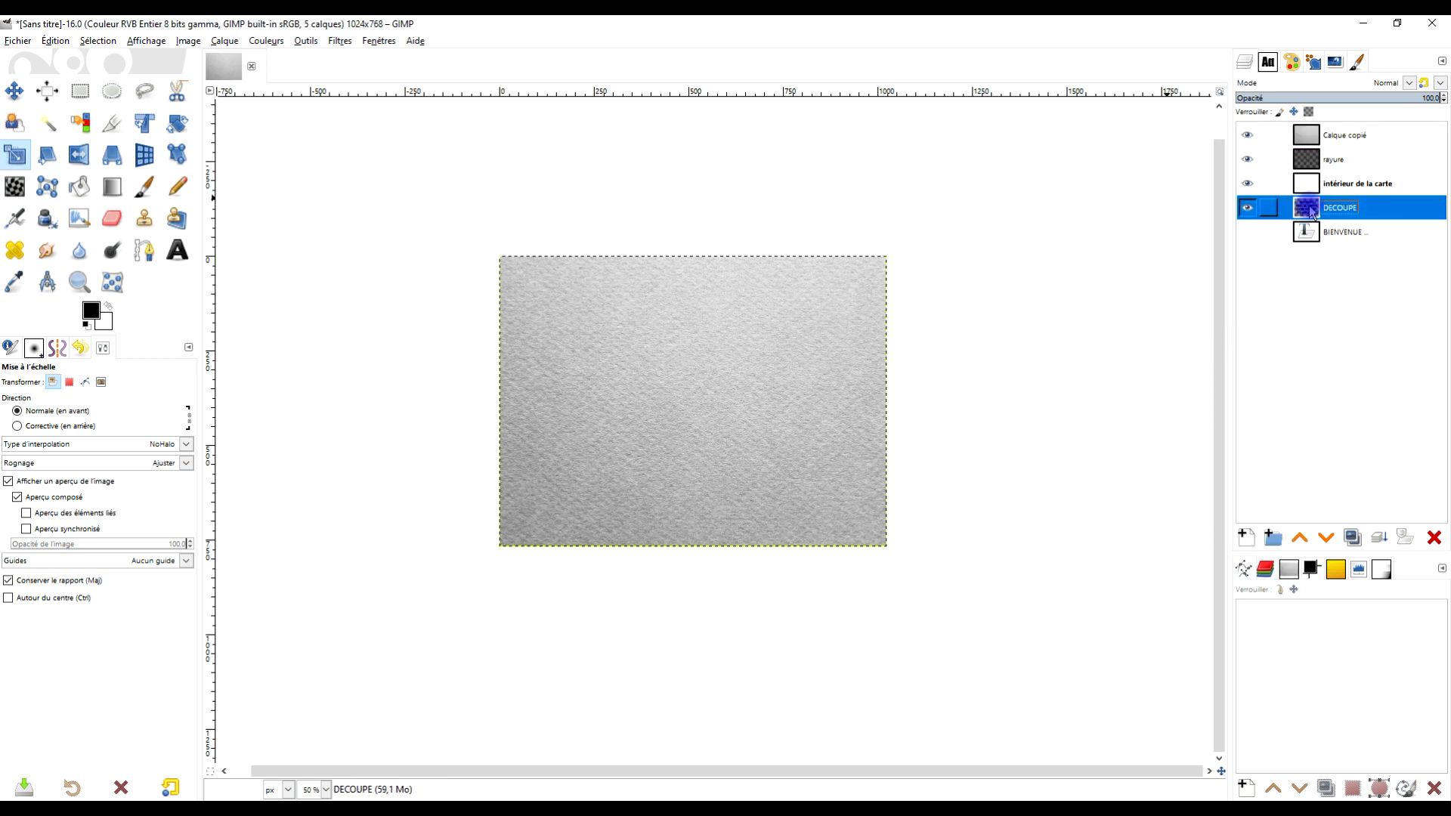
pyautogui.rightClick(1310, 211)
pyautogui.click(1246, 415)
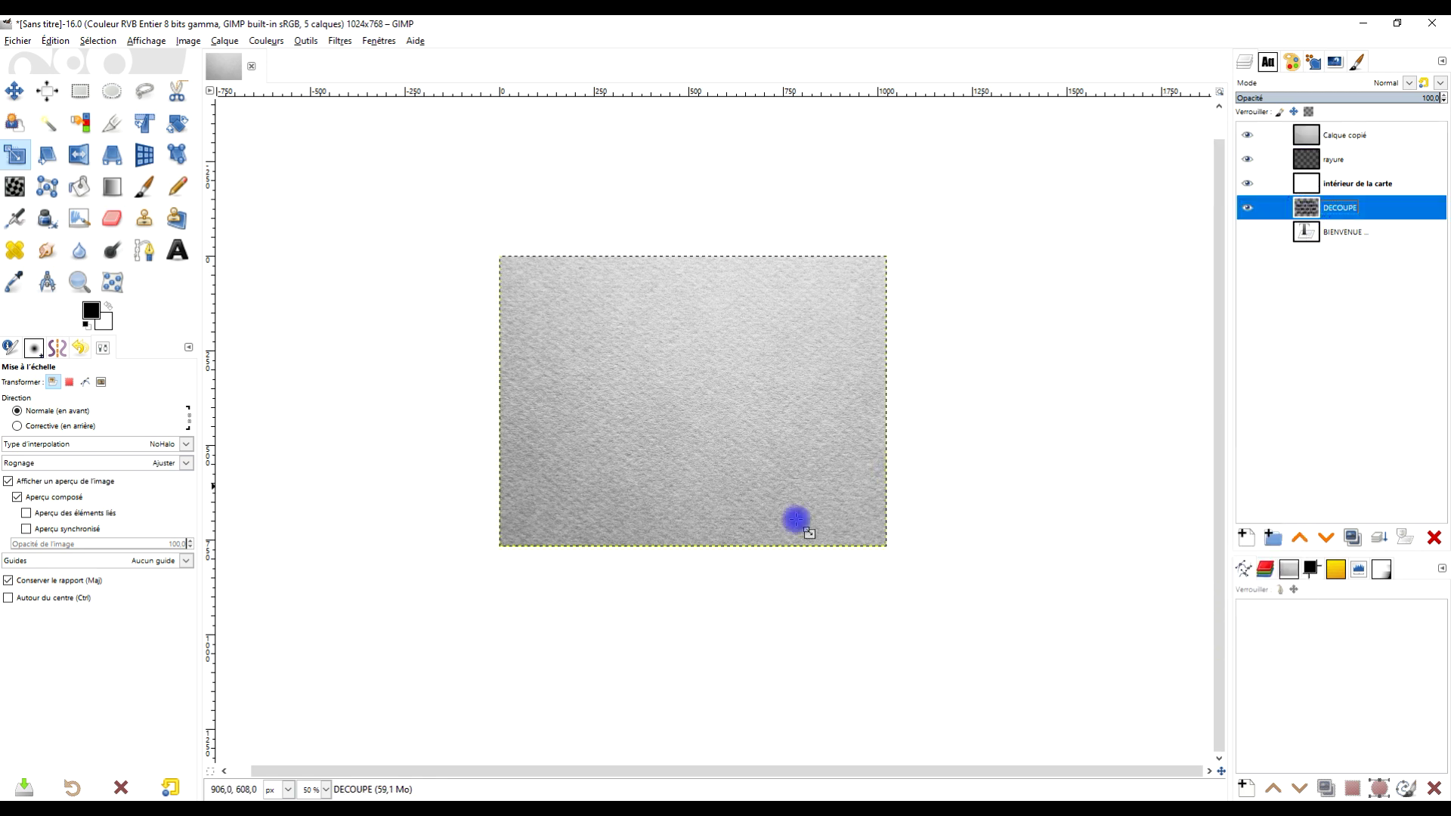
# Create a selection of the letter shapes from the alpha of the DECOUPE layer
pyautogui.press('1')
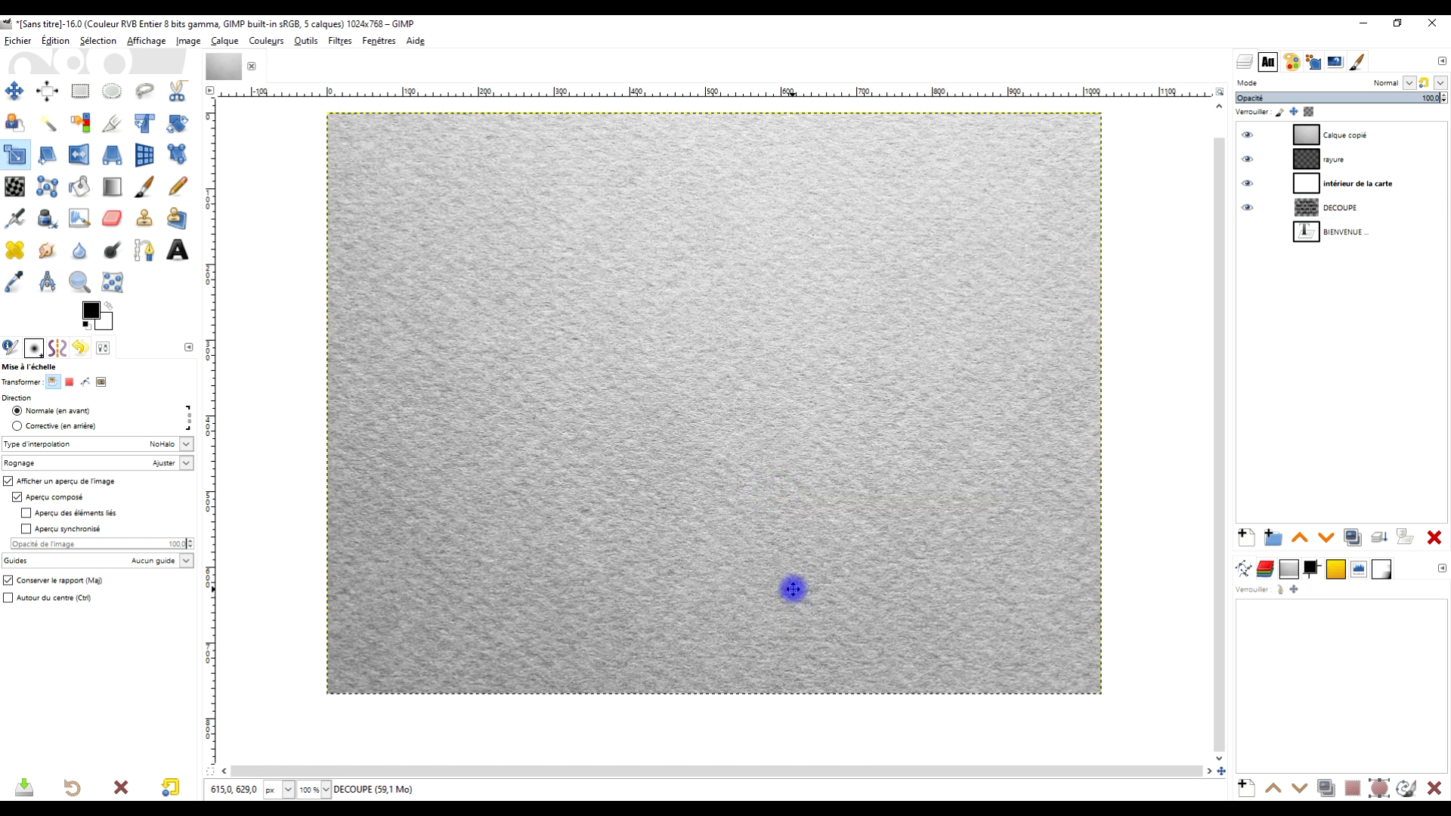
pyautogui.click(1310, 206)
pyautogui.click(895, 375)
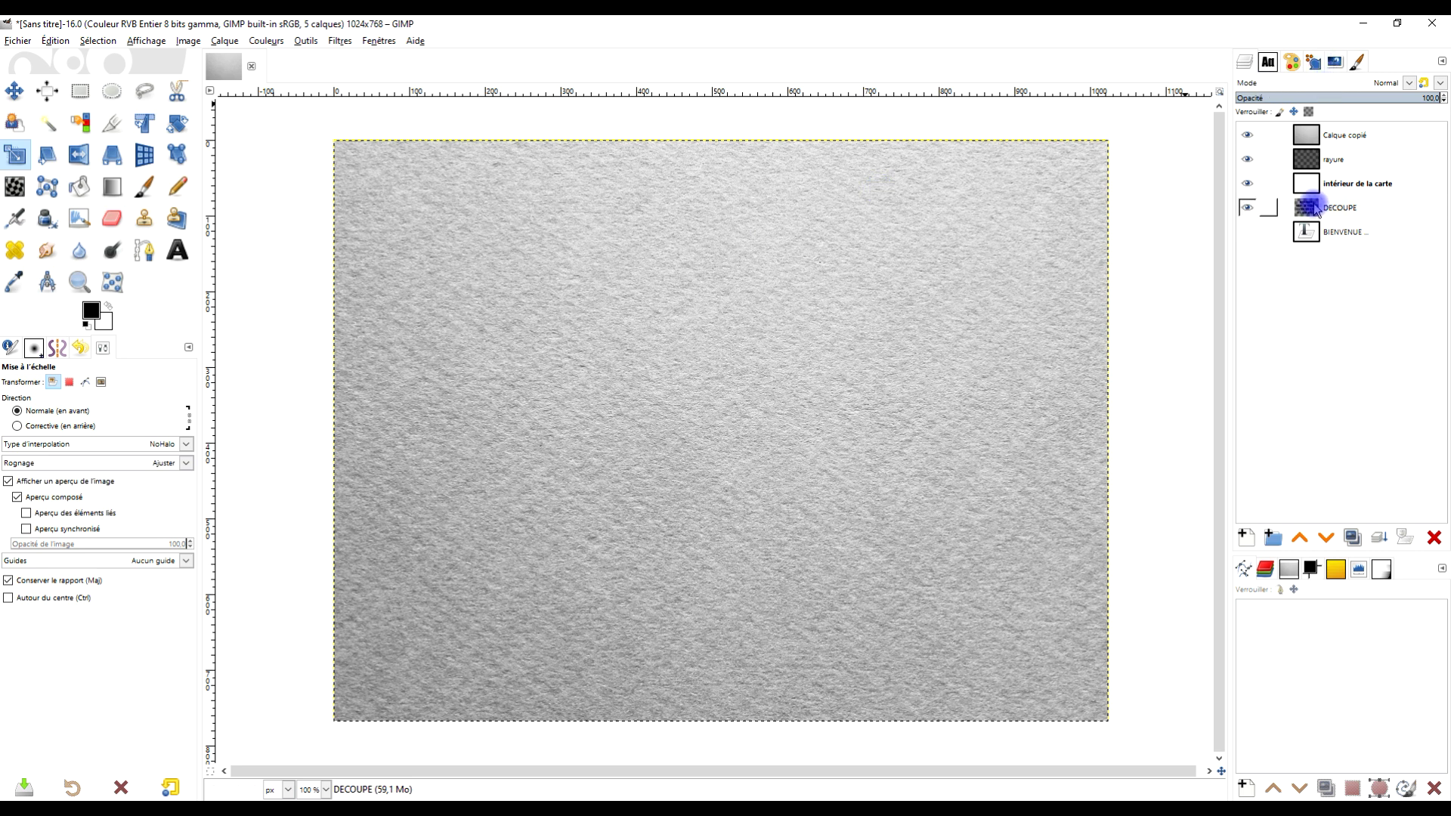
pyautogui.rightClick(1315, 209)
pyautogui.click(1203, 609)
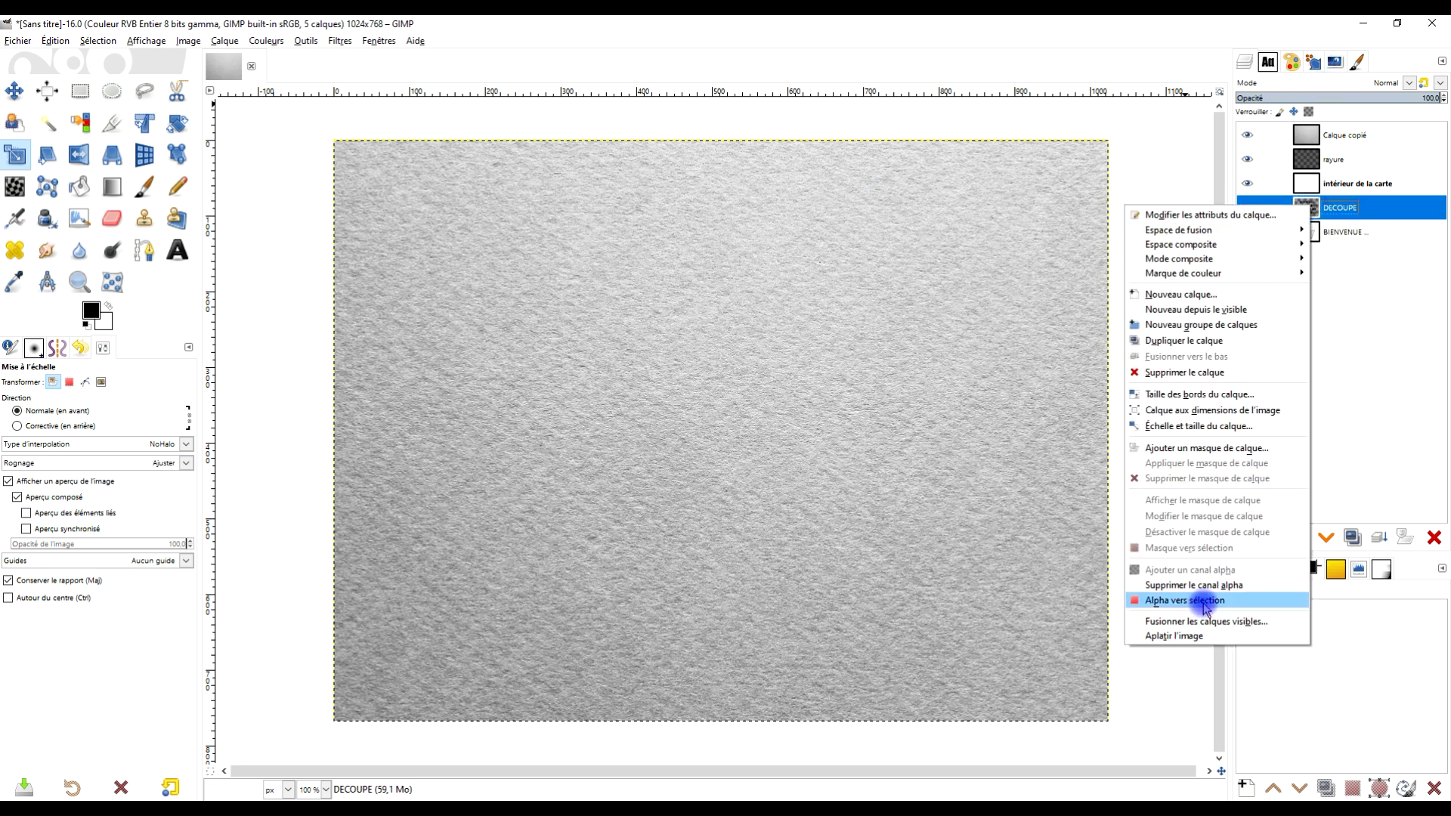
pyautogui.click(1203, 608)
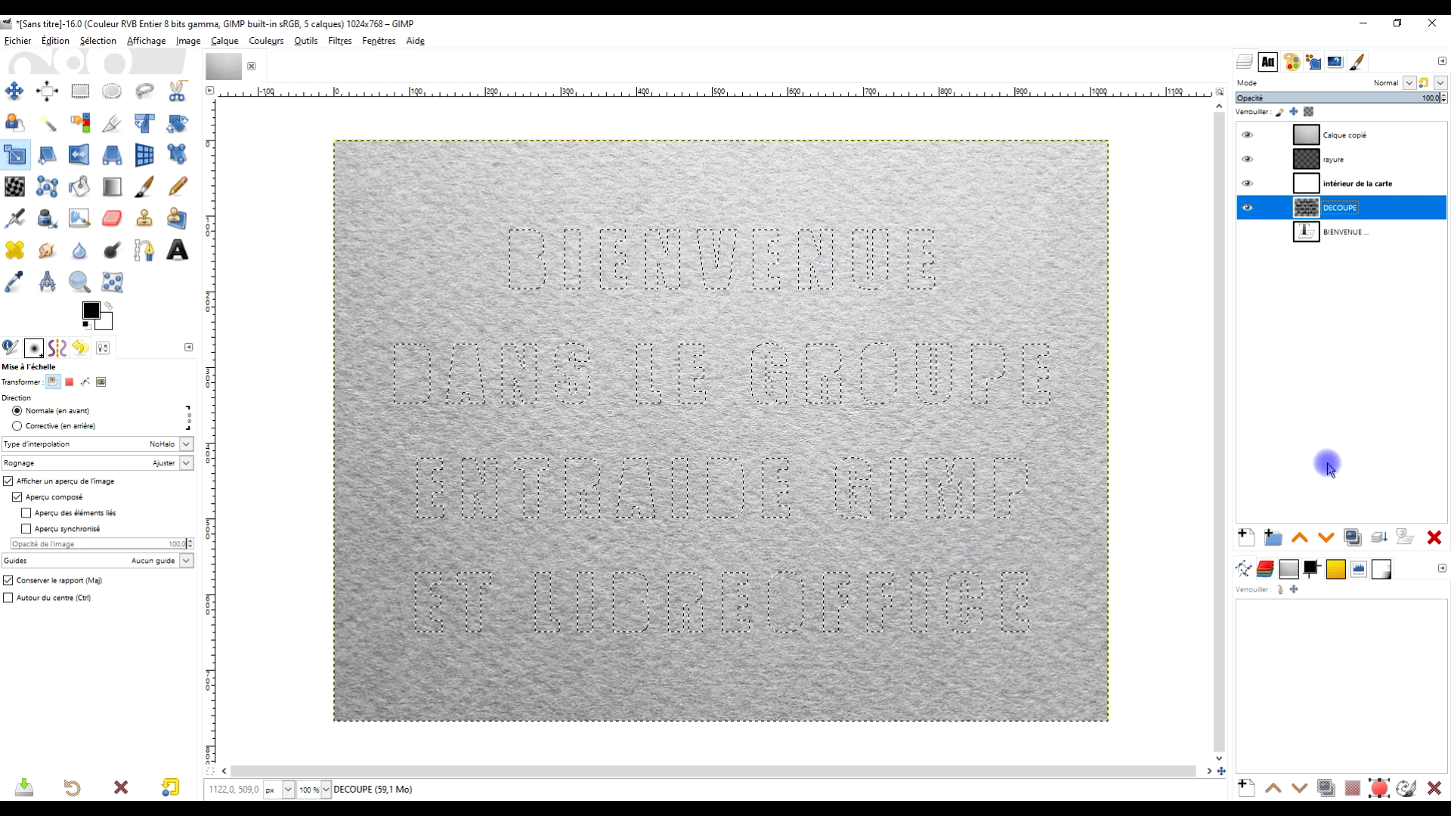
# Rename the pasted texture layer PAPIER and erase the selected letter shapes from it
pyautogui.click(1303, 134)
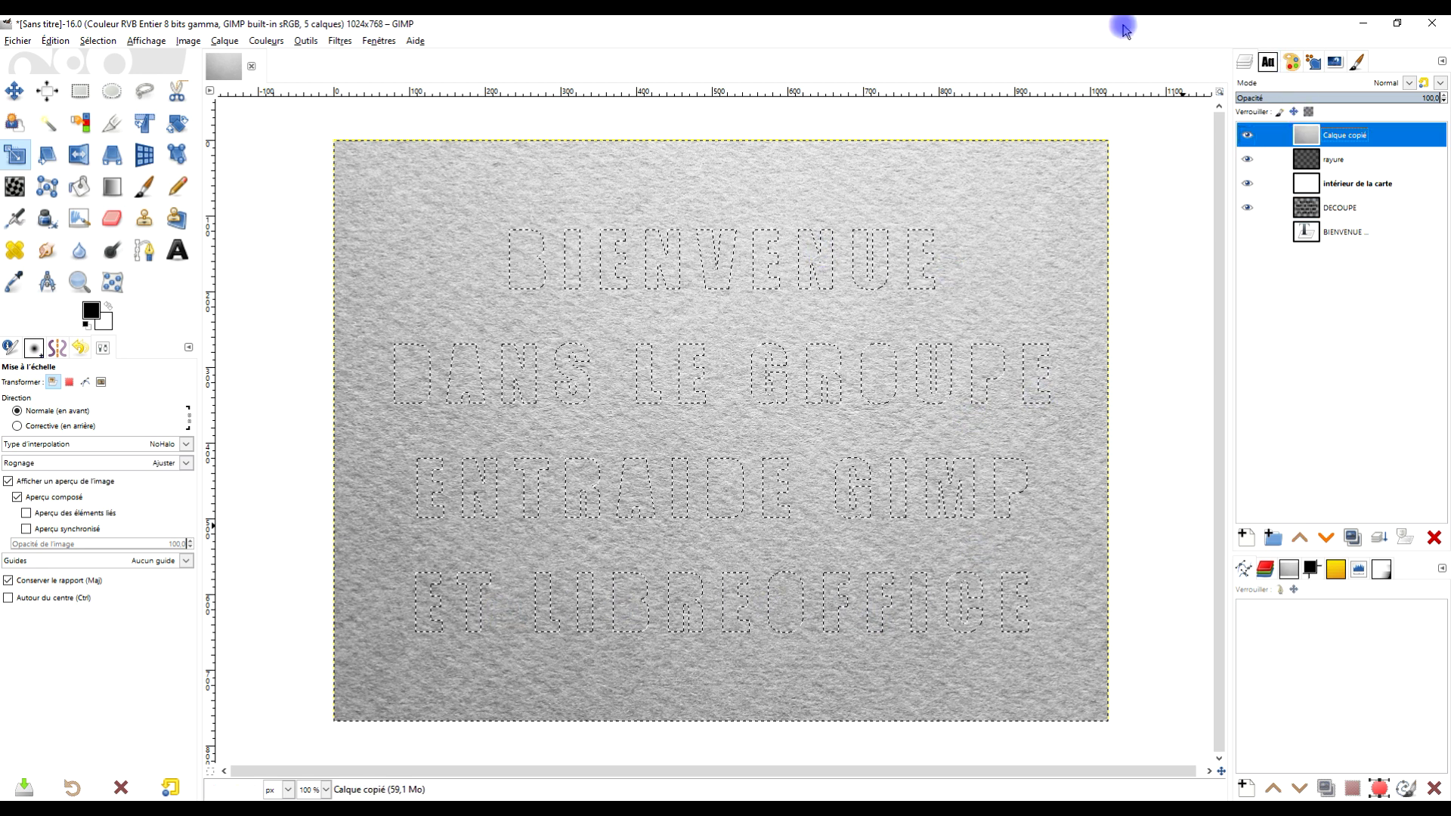
pyautogui.doubleClick(1359, 136)
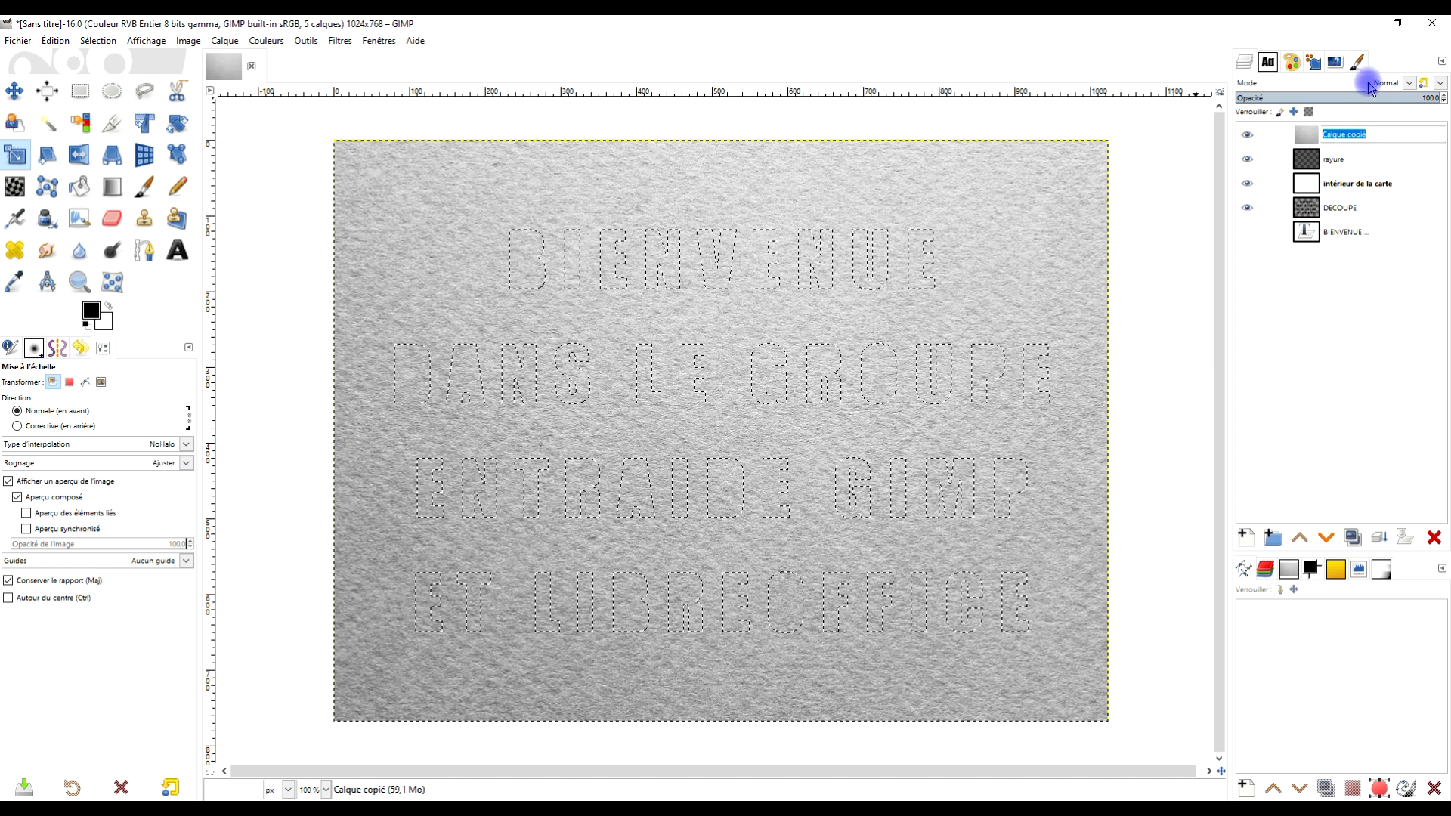
pyautogui.write('PA')
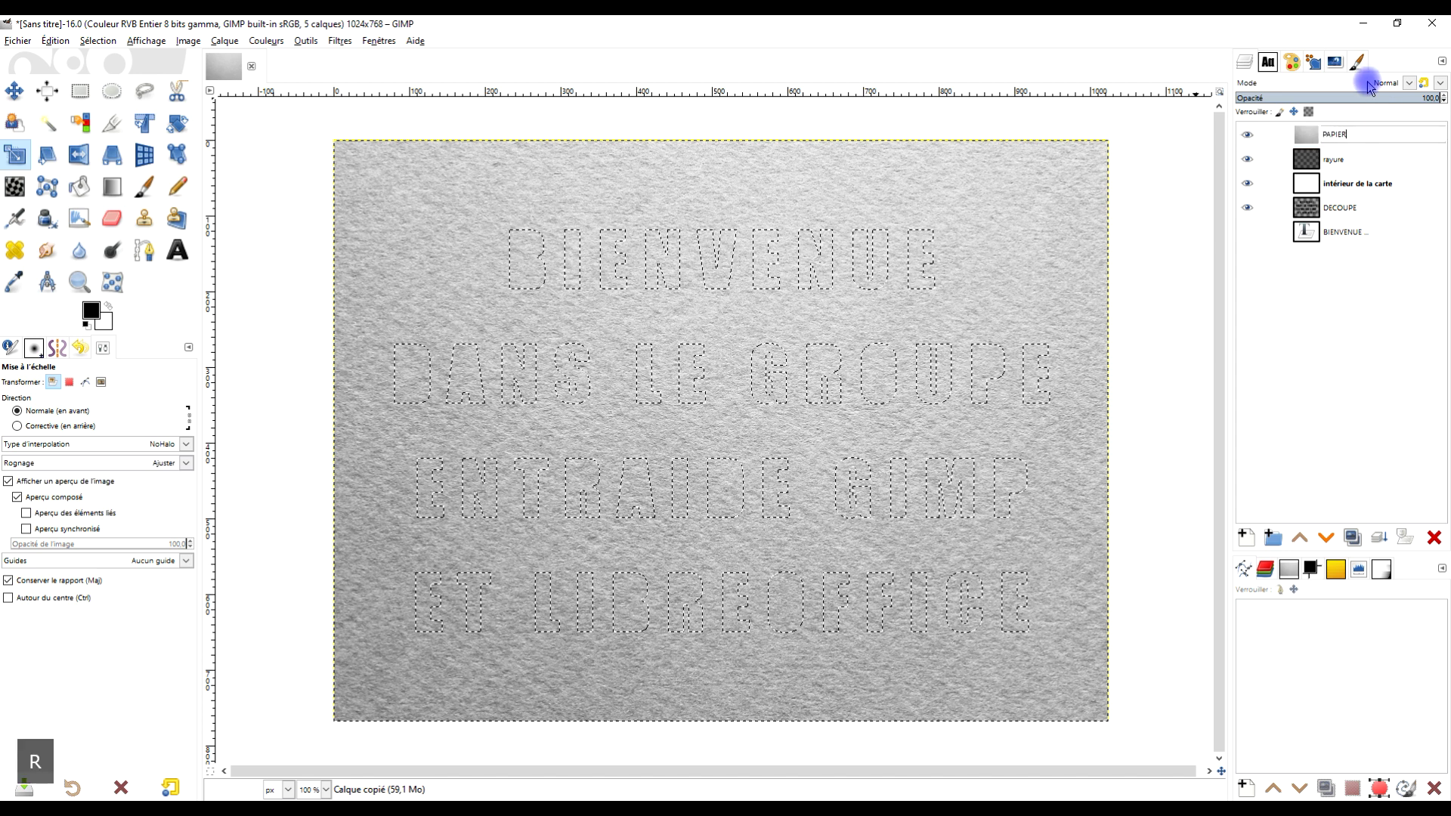
pyautogui.write('PIER')
pyautogui.press('Return')
pyautogui.click(55, 40)
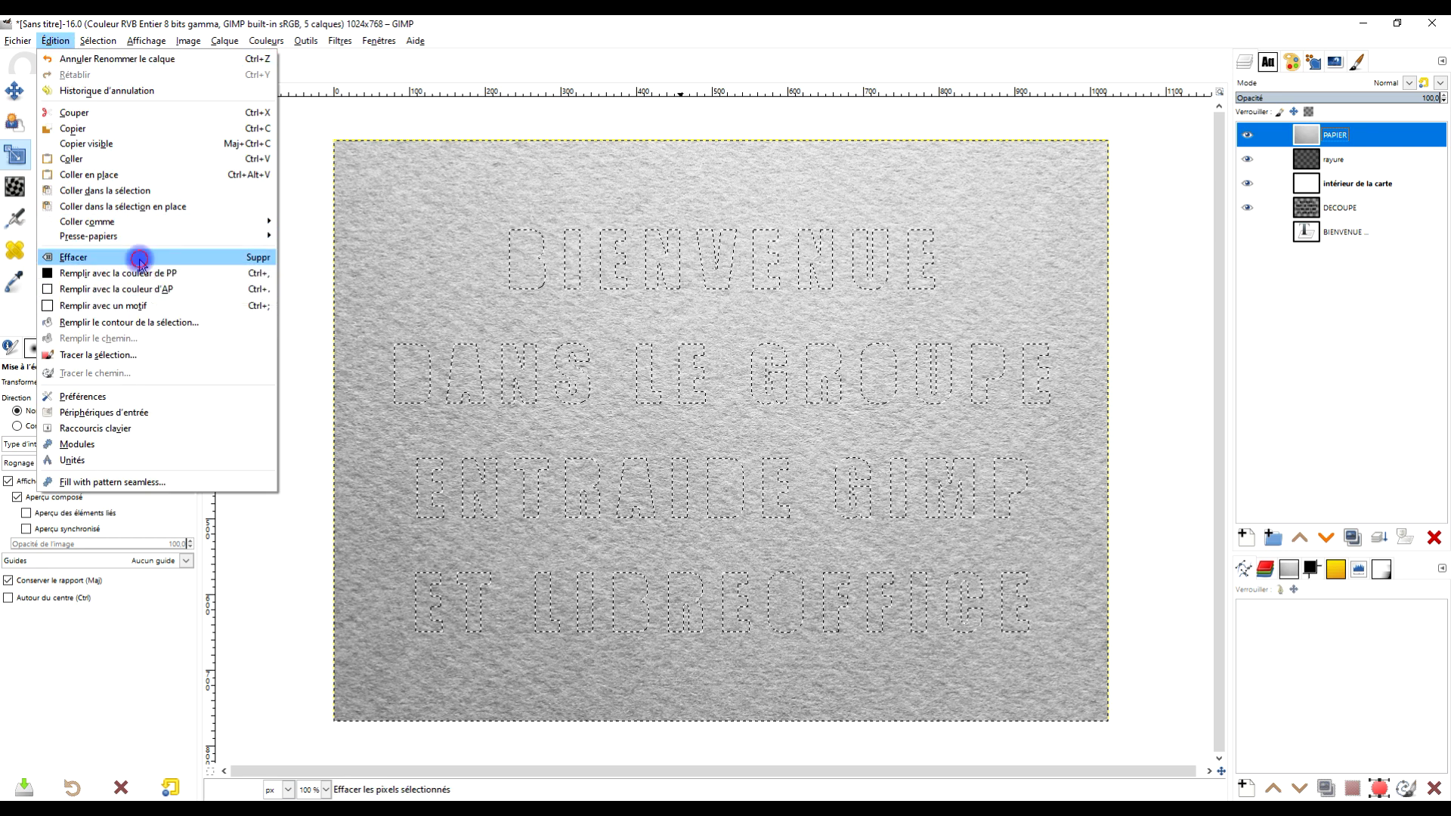
pyautogui.click(139, 259)
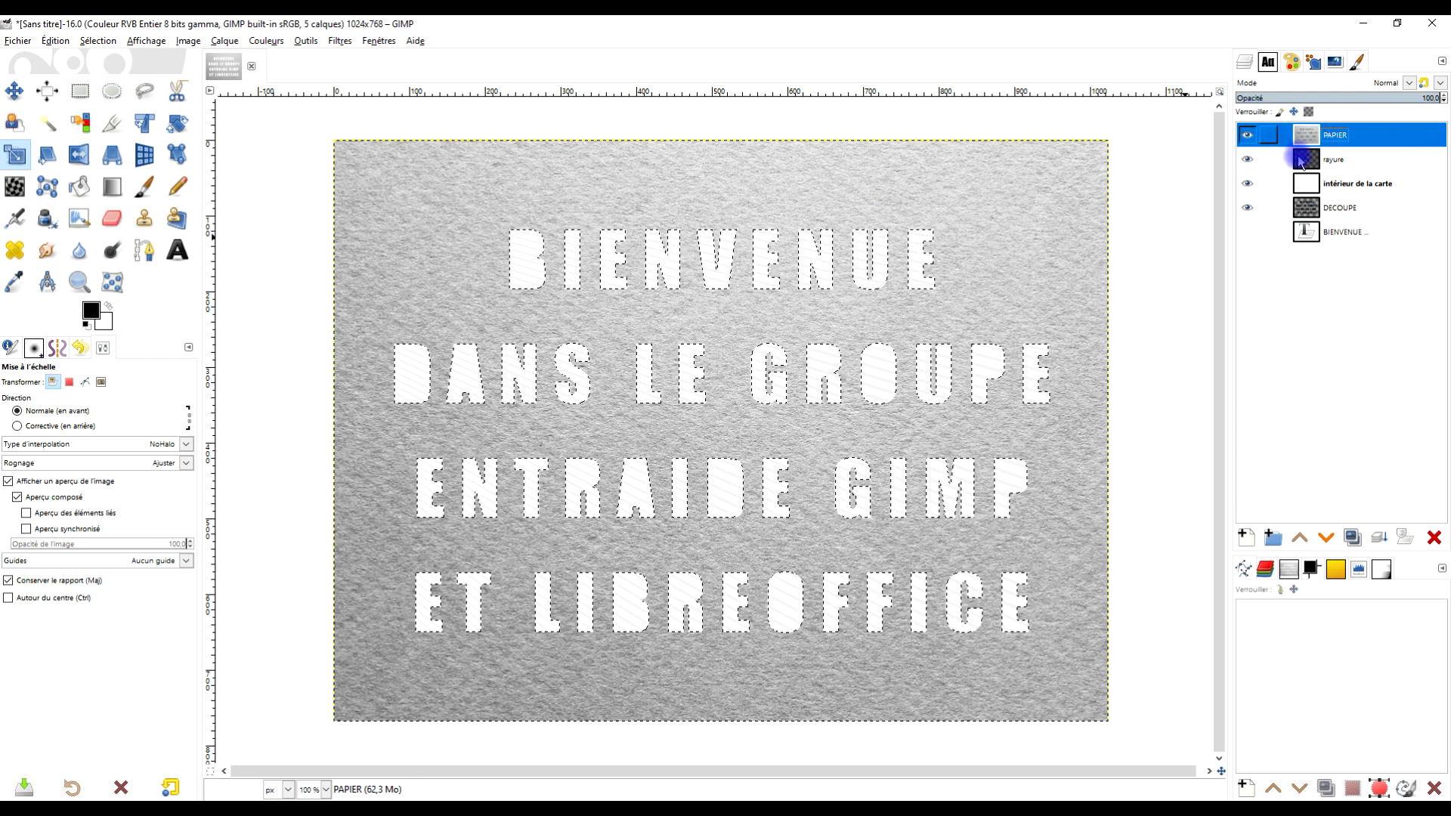
# Add a new layer named ombre with transparent fill directly above the rayure layer
pyautogui.click(1307, 162)
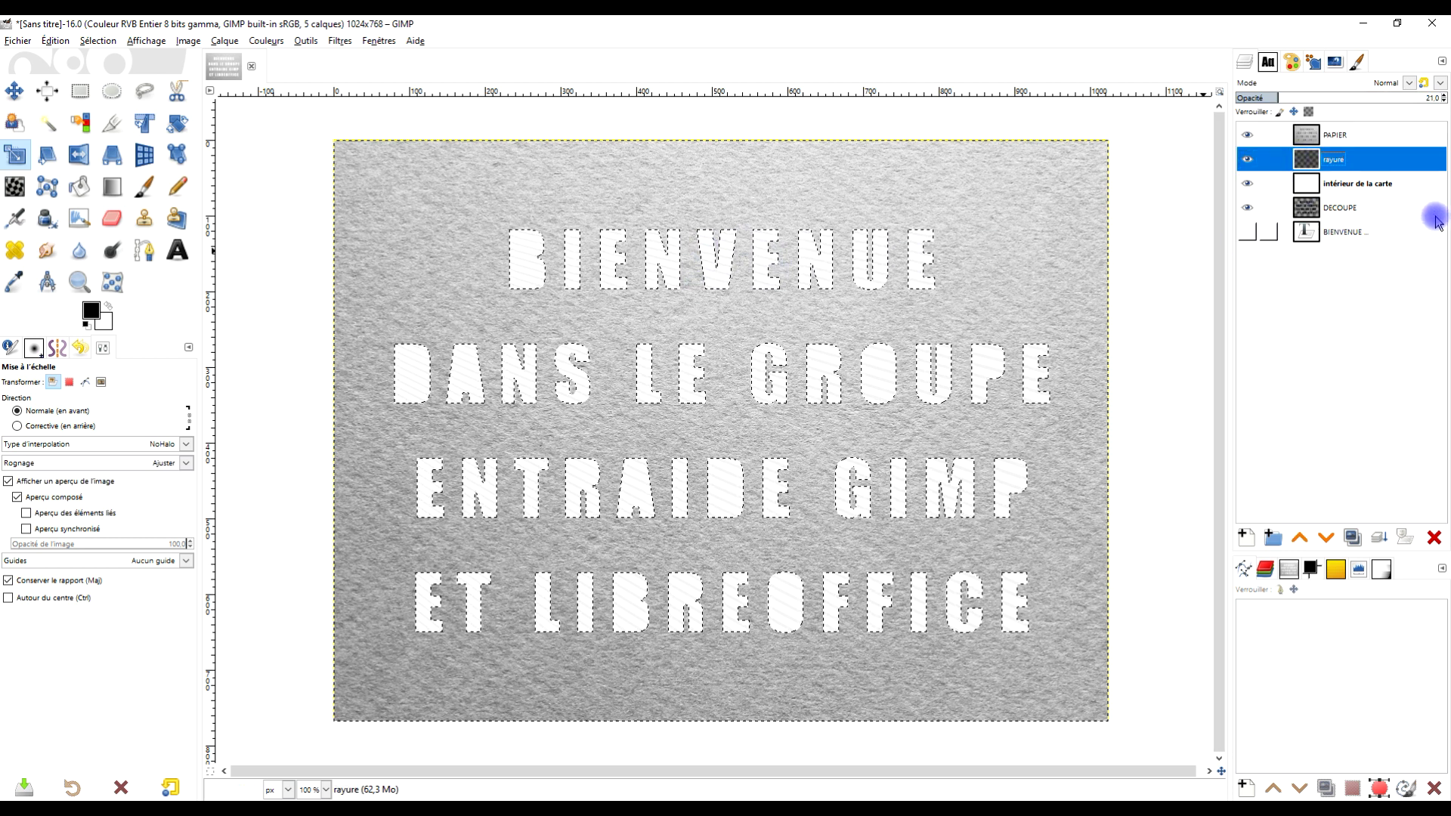
pyautogui.click(1246, 539)
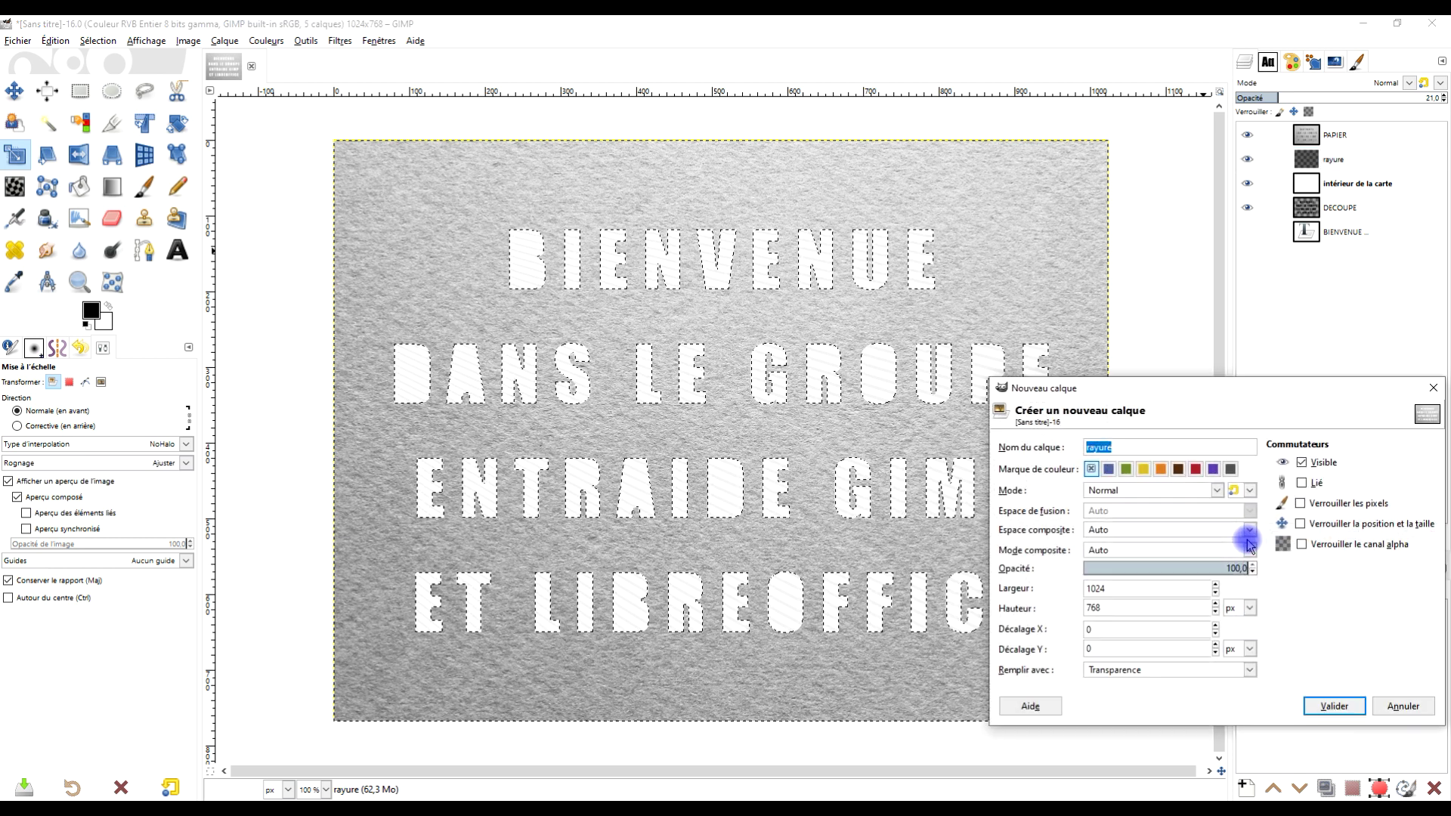
pyautogui.click(1428, 388)
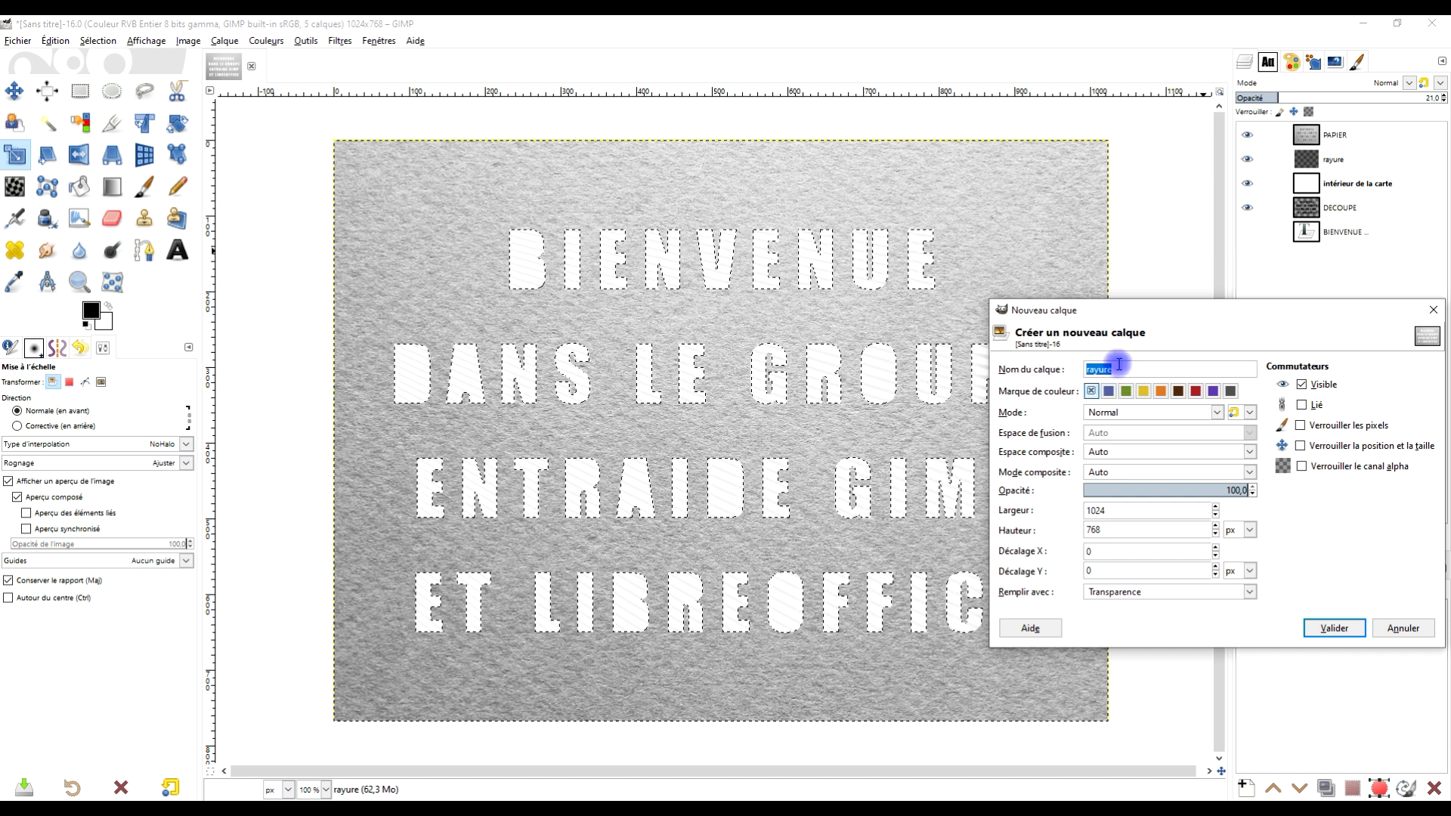
pyautogui.write('ombre')
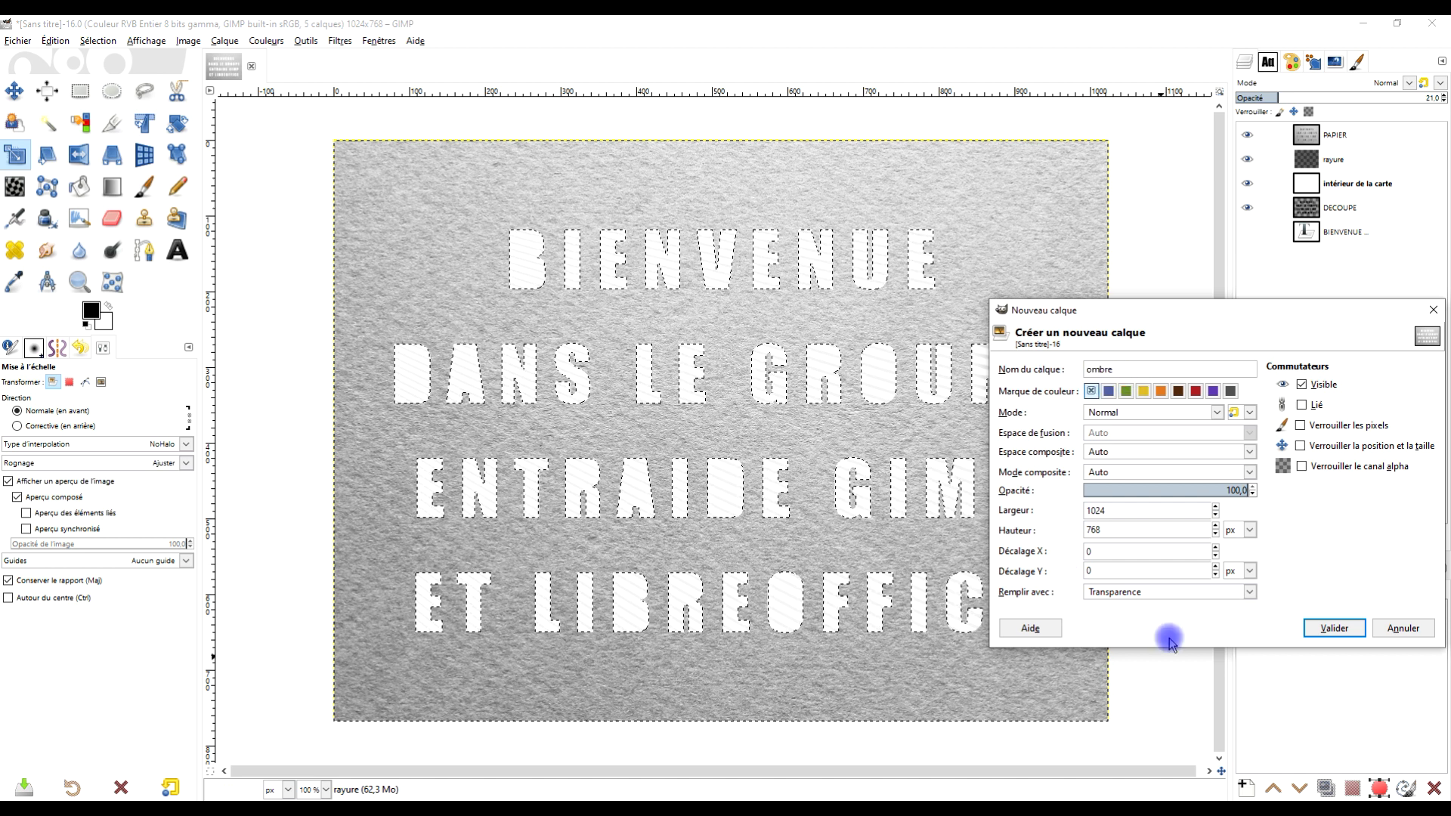
pyautogui.click(1169, 591)
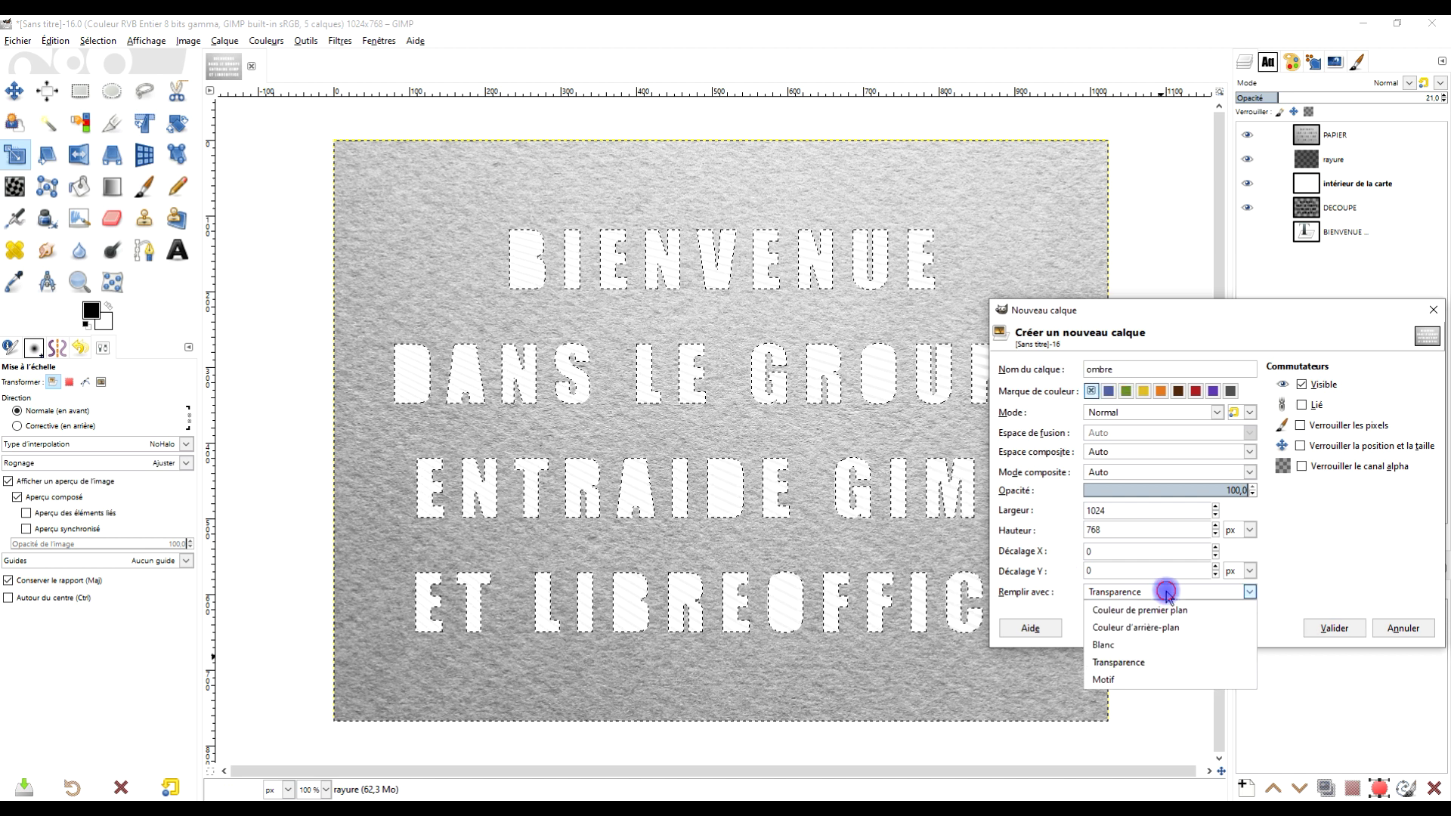
pyautogui.click(1330, 578)
pyautogui.click(1335, 628)
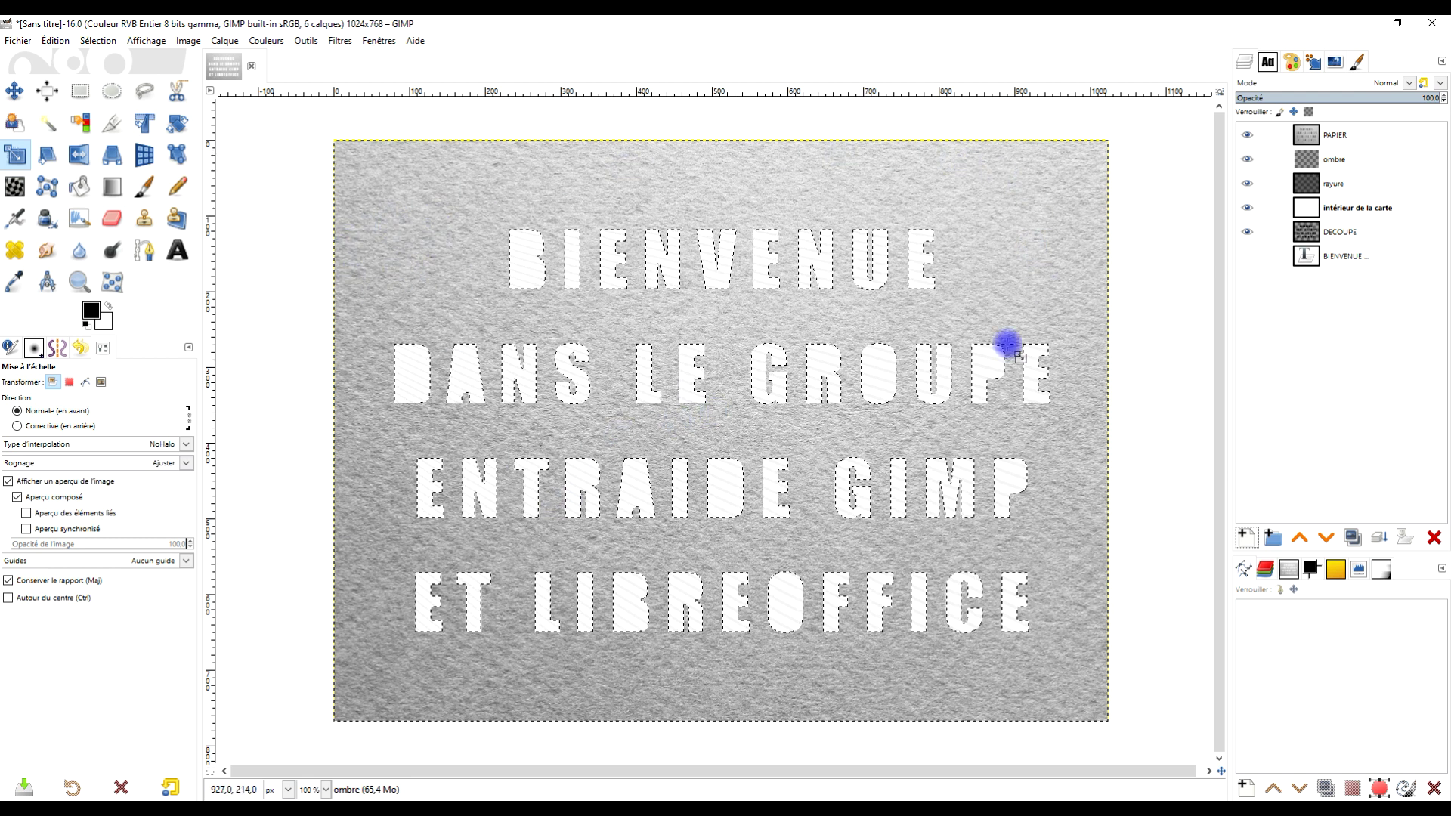
# Preview the letter selection with the quick mask and switch the mask off again
pyautogui.click(210, 770)
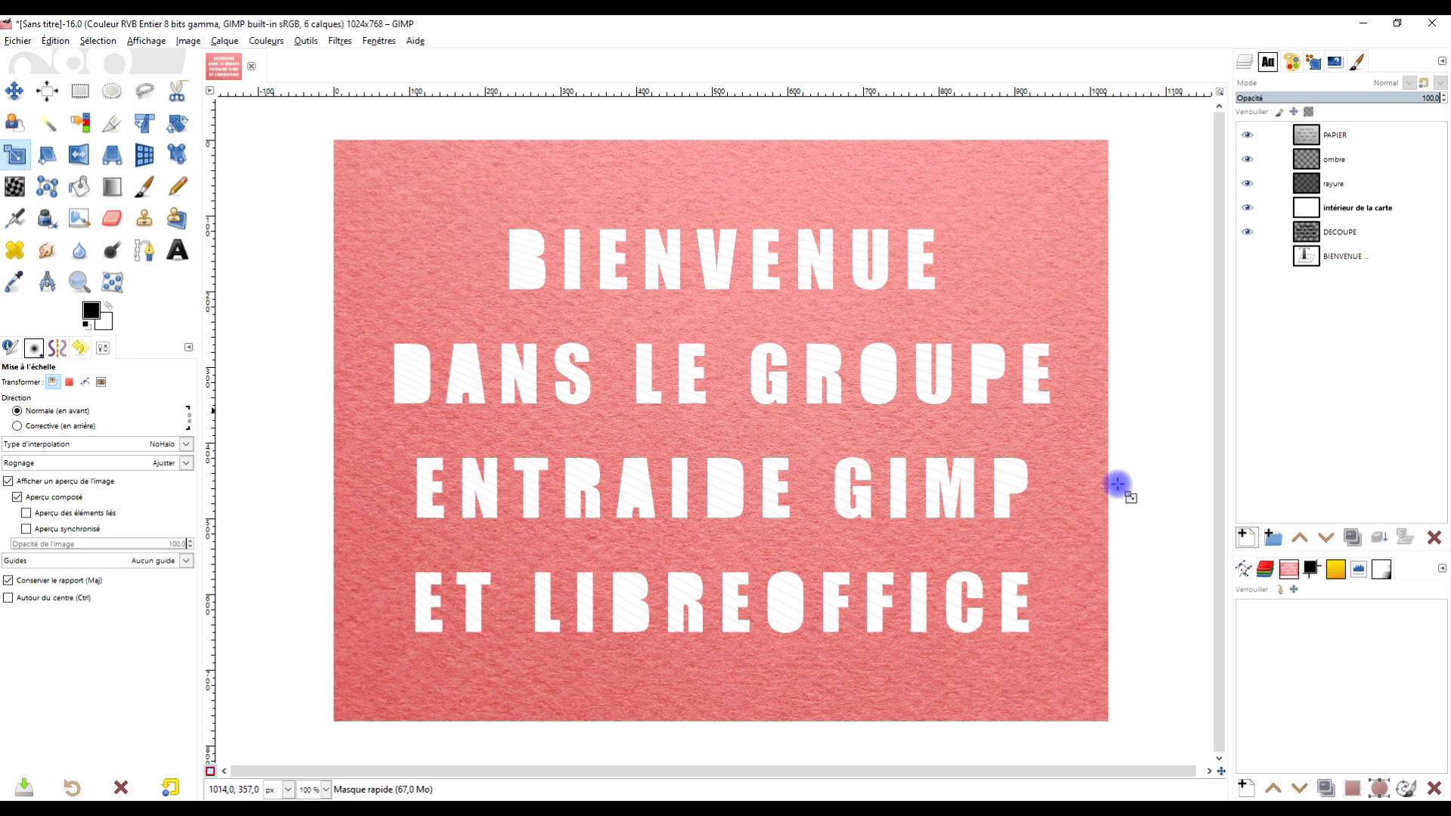
pyautogui.click(211, 770)
pyautogui.click(212, 771)
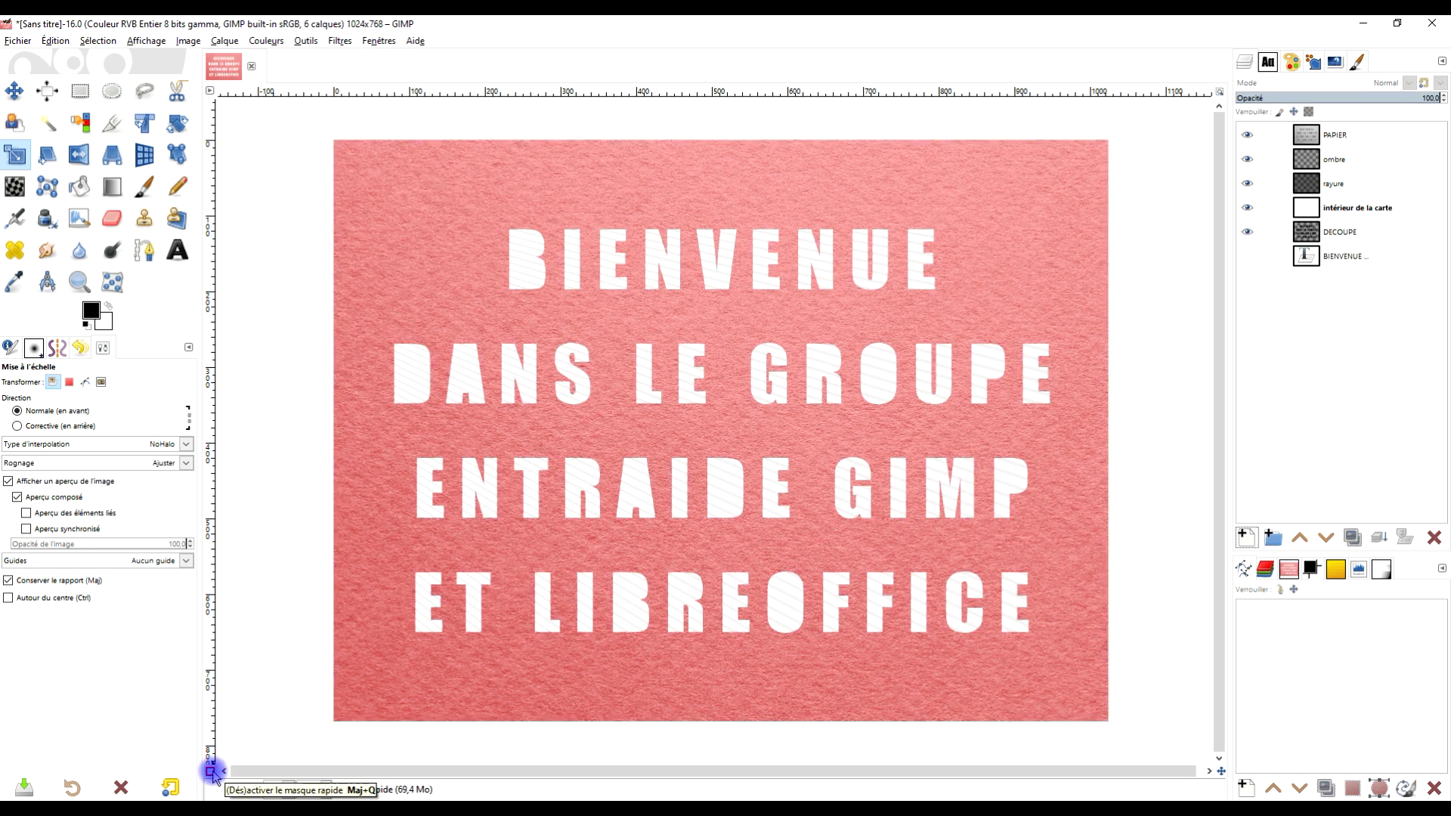
pyautogui.click(211, 770)
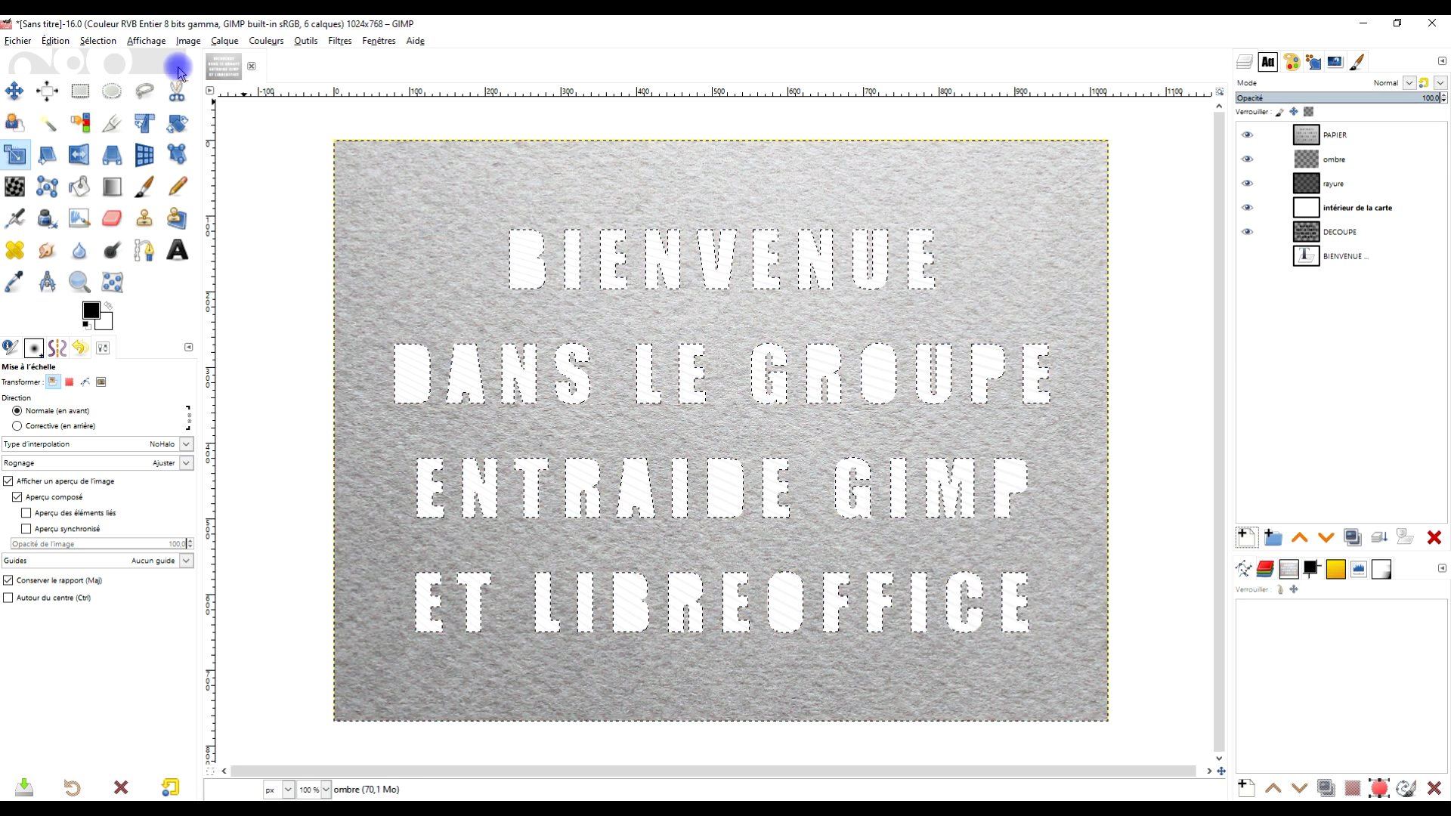
# Invert the selection to cover the area around the letters and check it with the quick mask
pyautogui.click(91, 42)
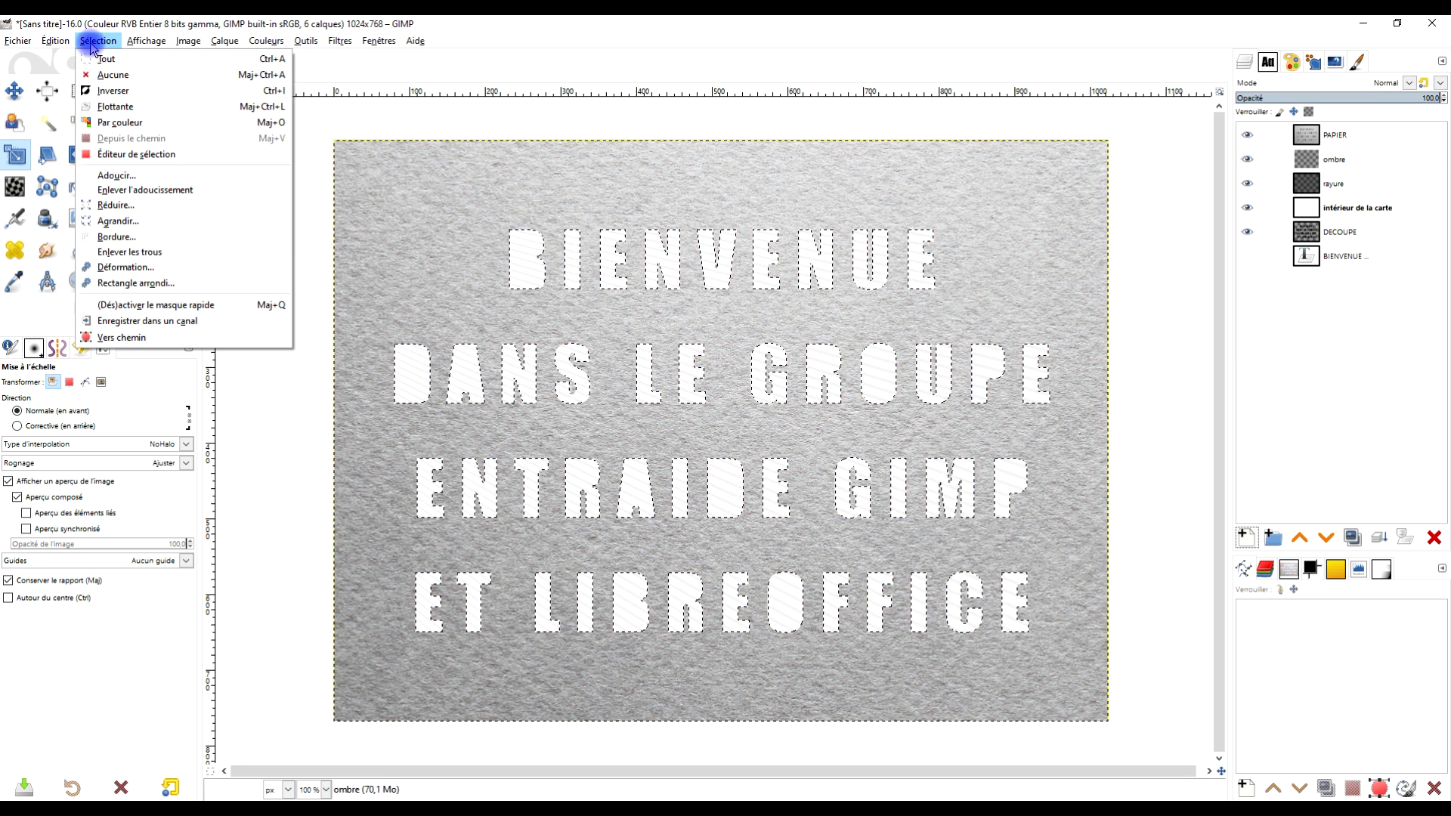
pyautogui.click(117, 92)
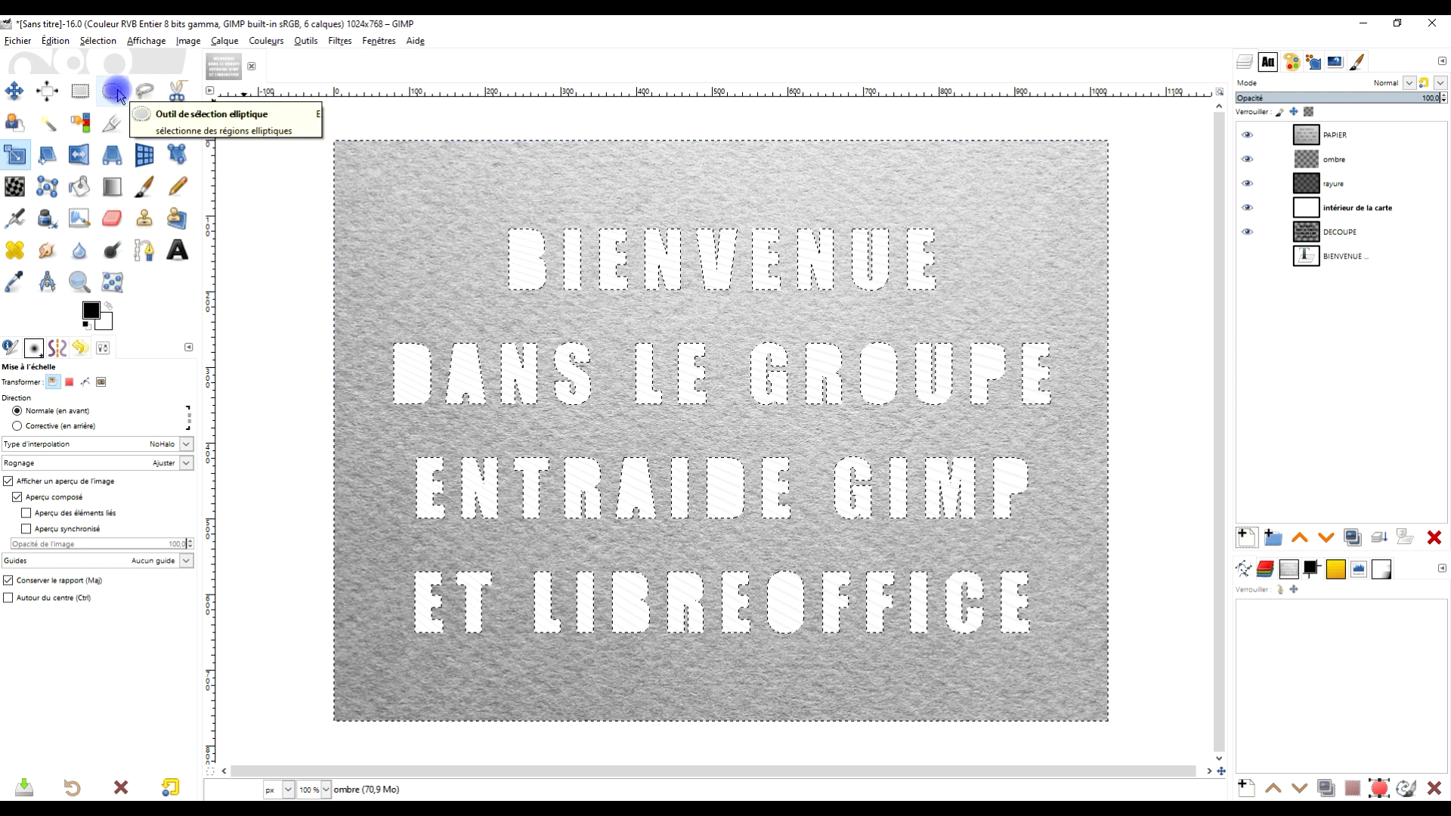
pyautogui.click(210, 770)
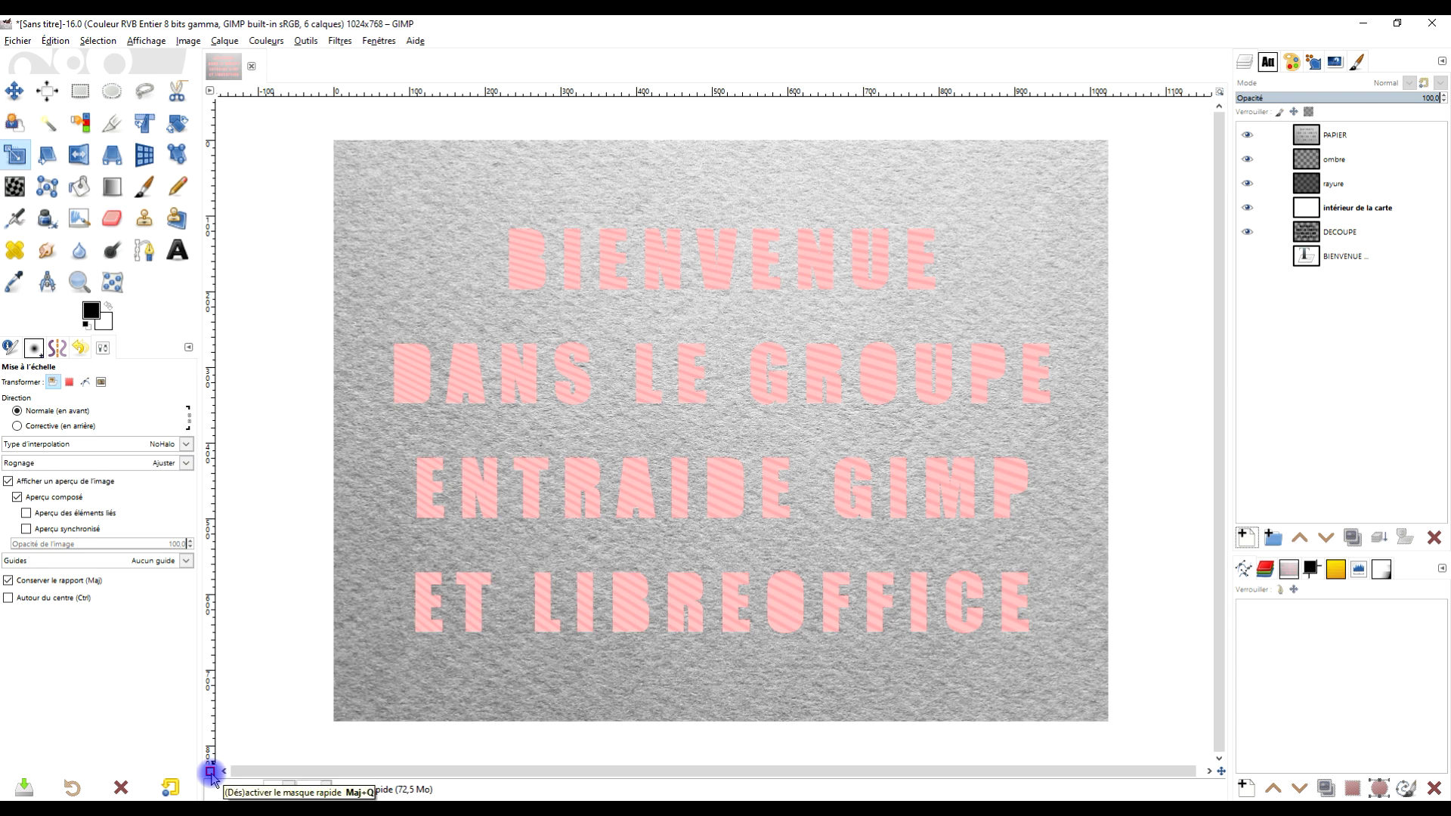
pyautogui.click(210, 771)
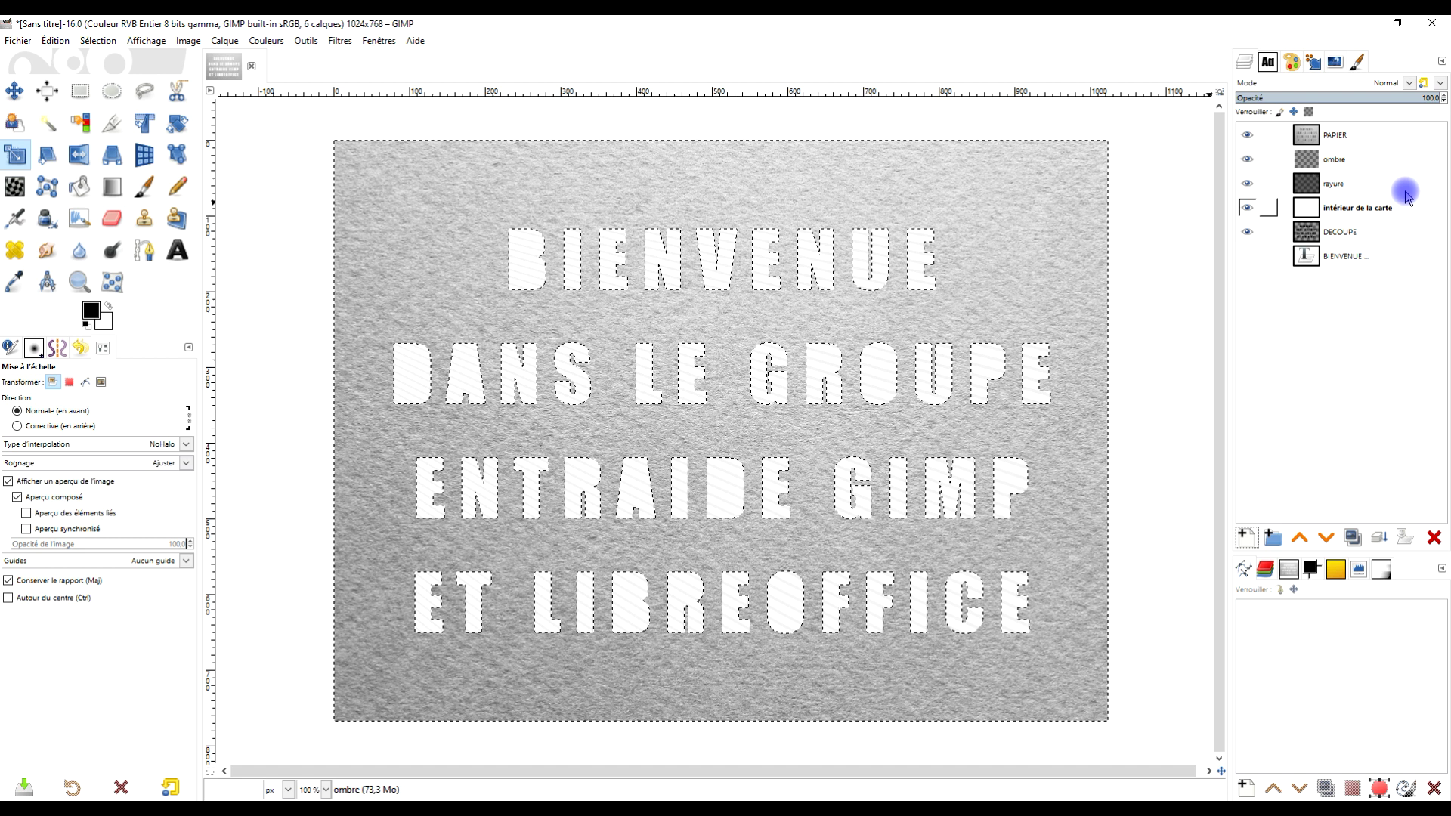
# Set the background colour to white and fill the selected area around the letters on the ombre layer with it
pyautogui.click(1319, 162)
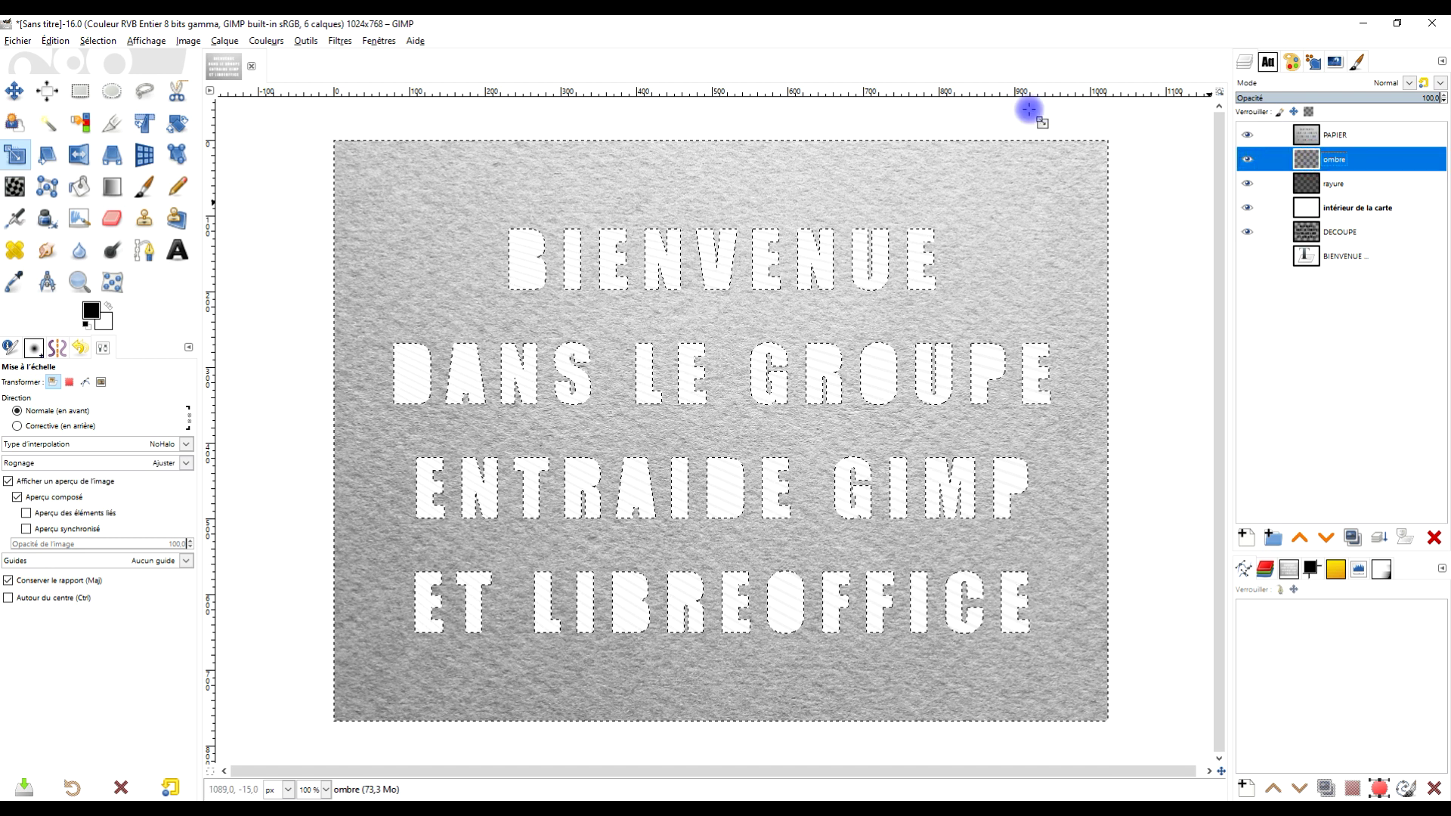
pyautogui.click(100, 323)
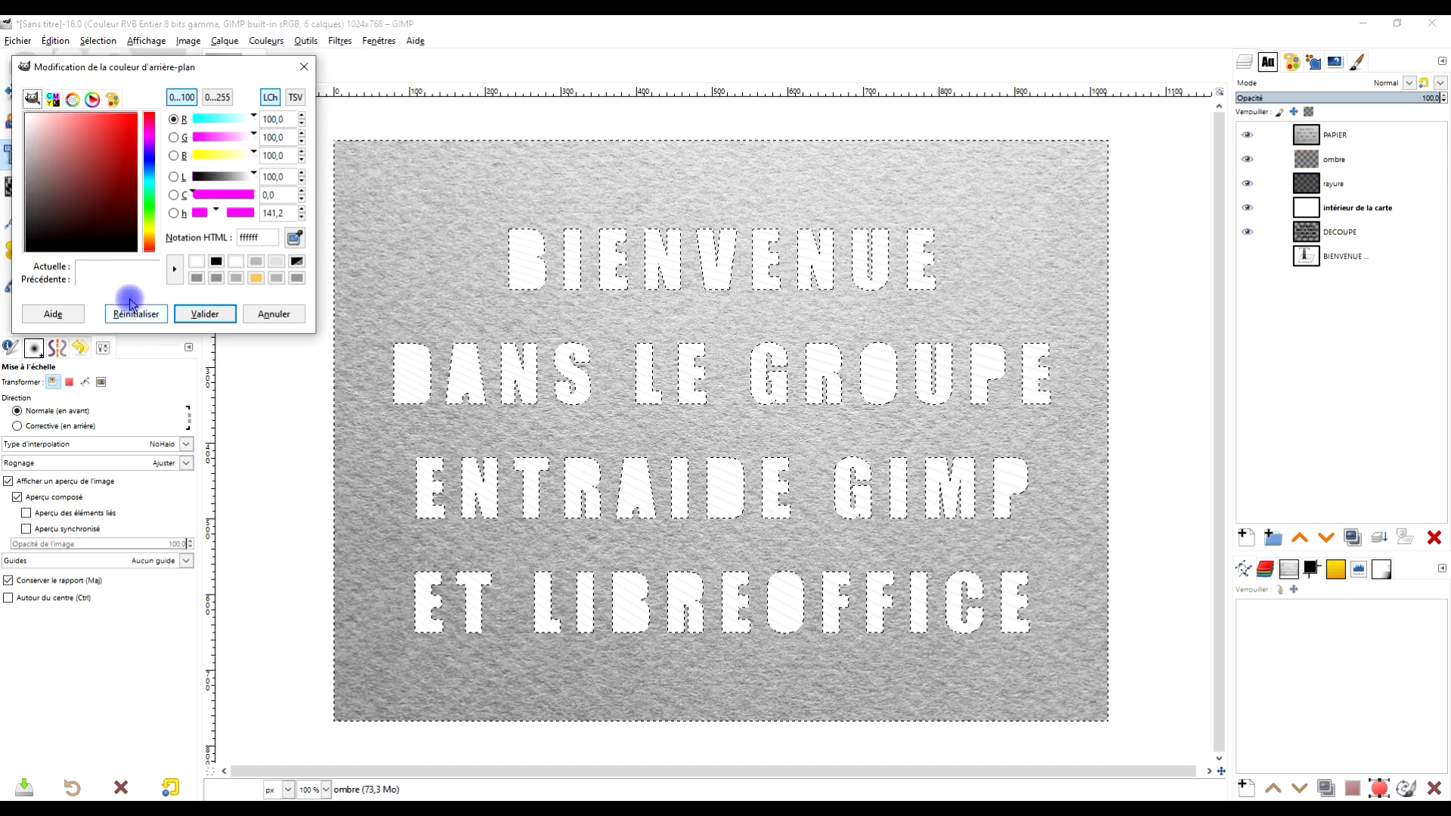
pyautogui.moveTo(36, 155)
pyautogui.mouseDown()
pyautogui.moveTo(5, 110)
pyautogui.moveTo(3, 127)
pyautogui.mouseUp()
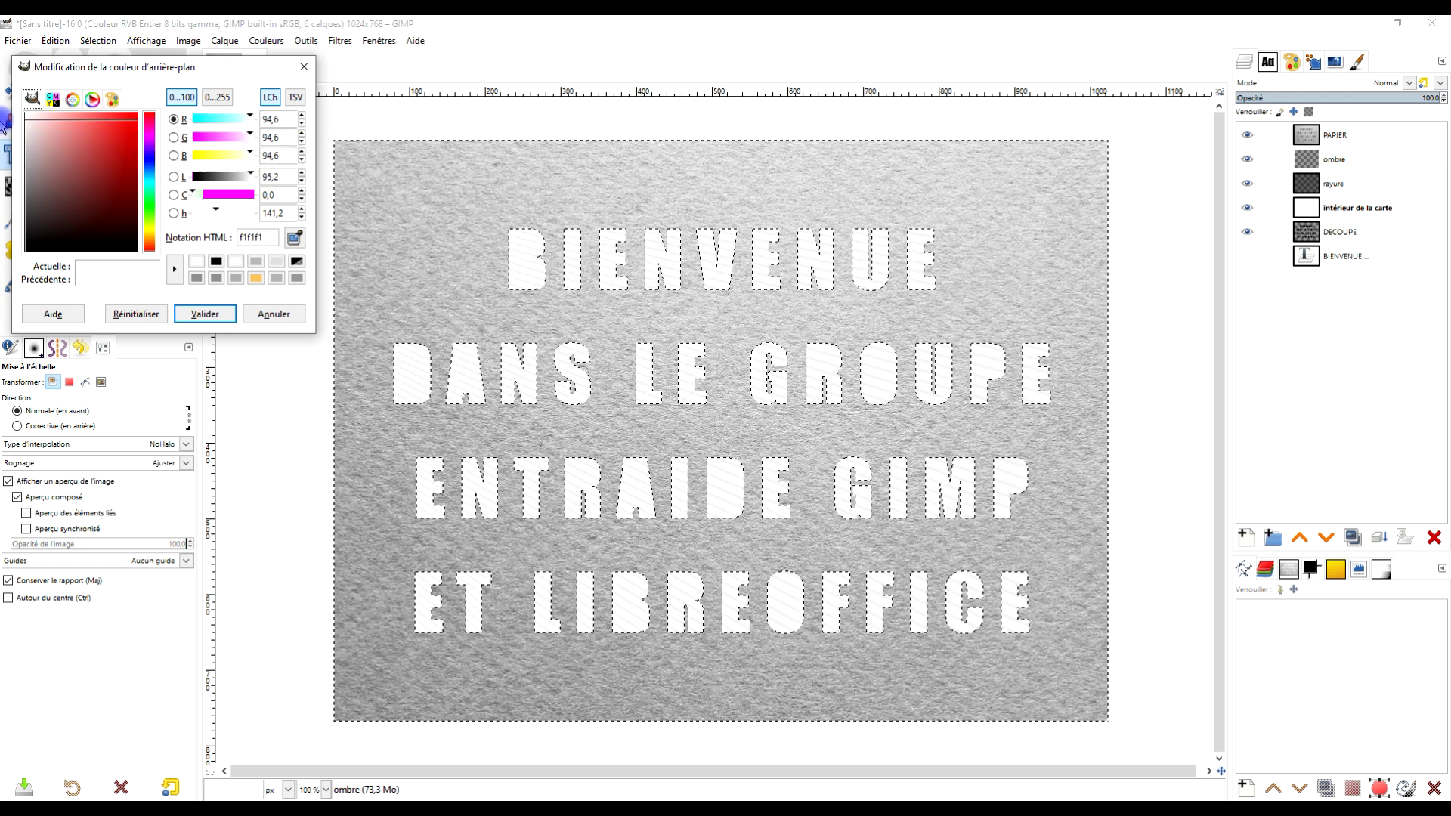
pyautogui.click(209, 316)
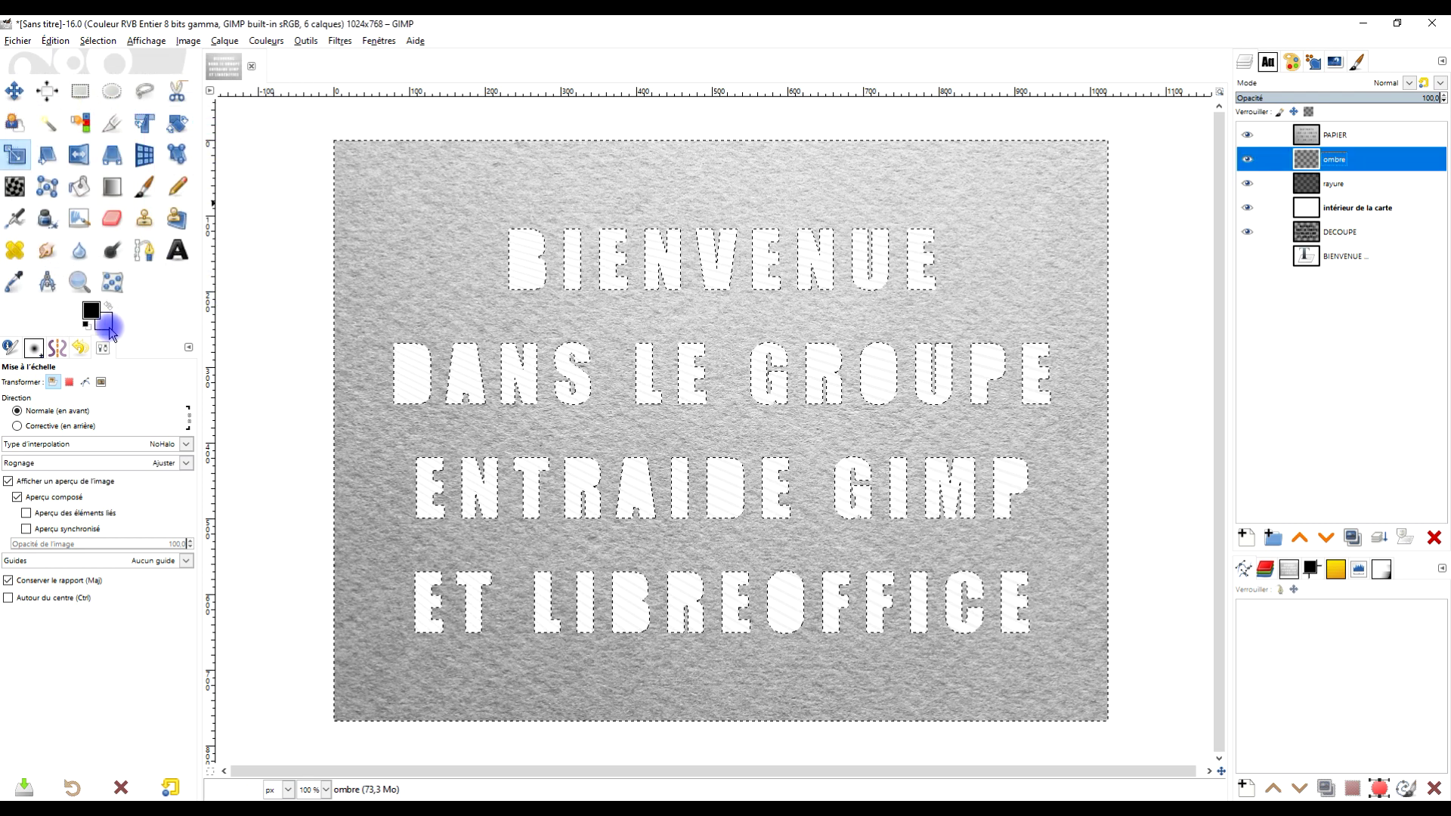
pyautogui.moveTo(110, 326); pyautogui.dragTo(439, 260)
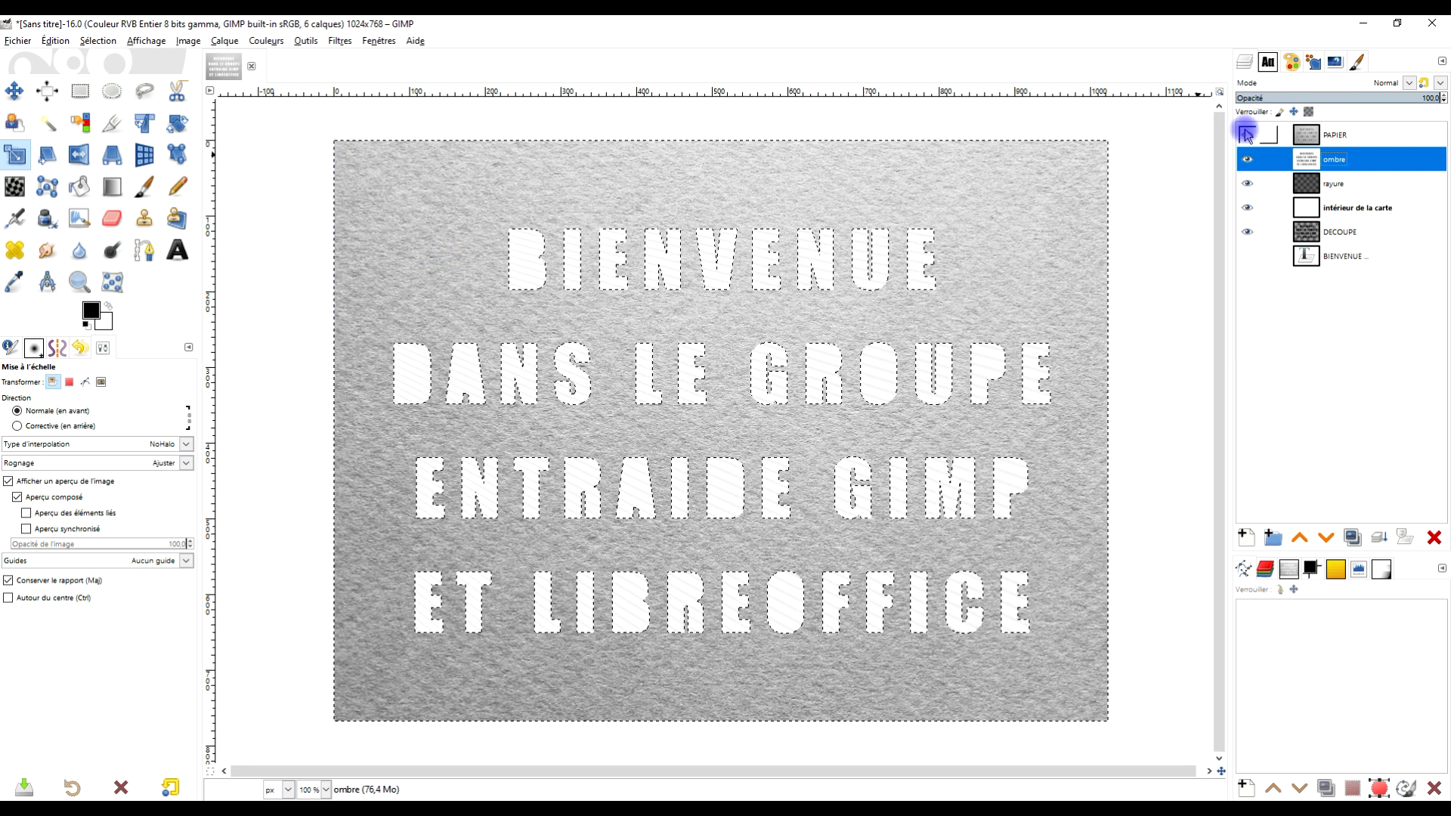
# Check the ombre fill by hiding the PAPIER layer briefly, show PAPIER again, and remove the selection
pyautogui.click(1247, 136)
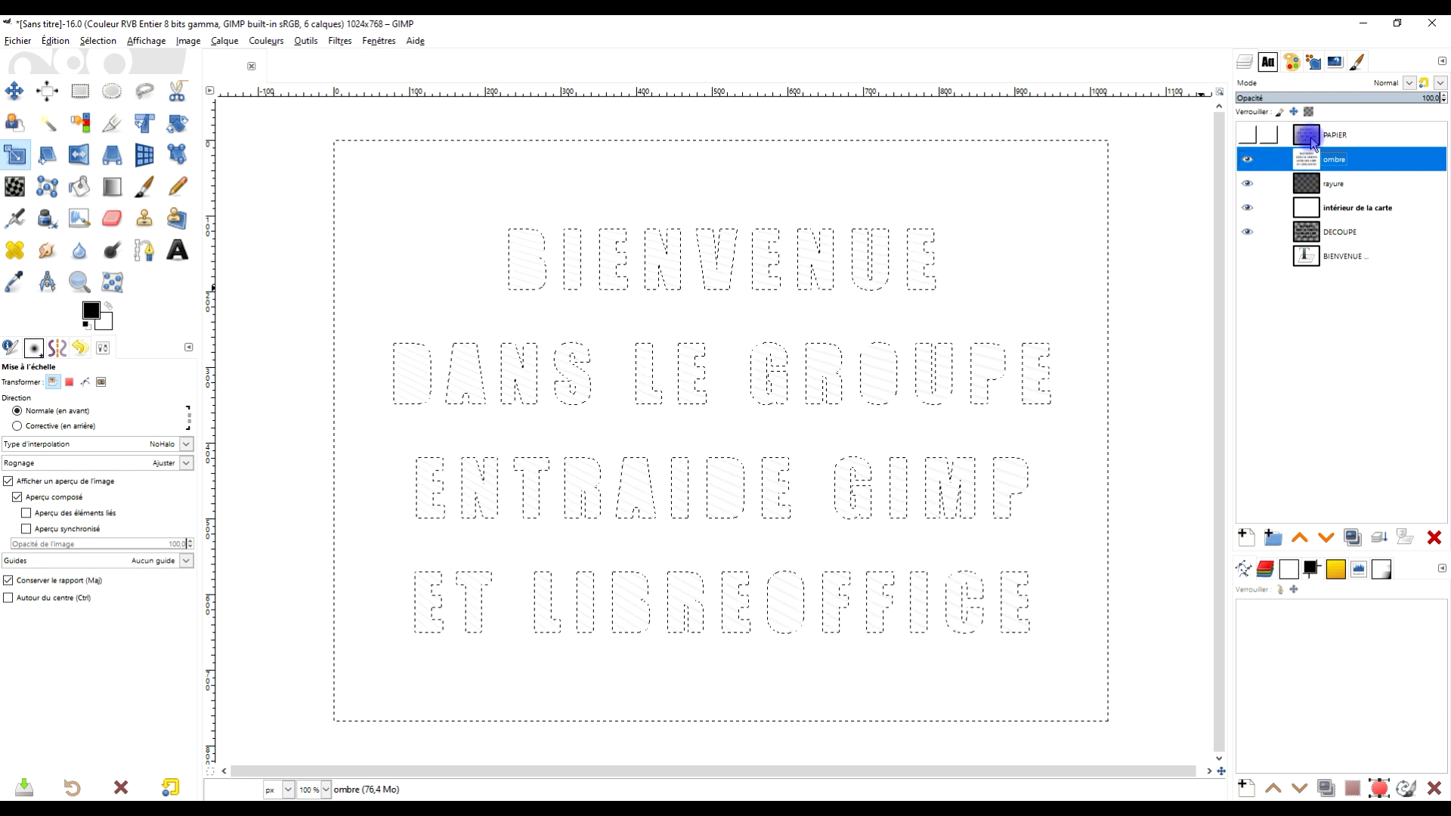
pyautogui.click(1247, 135)
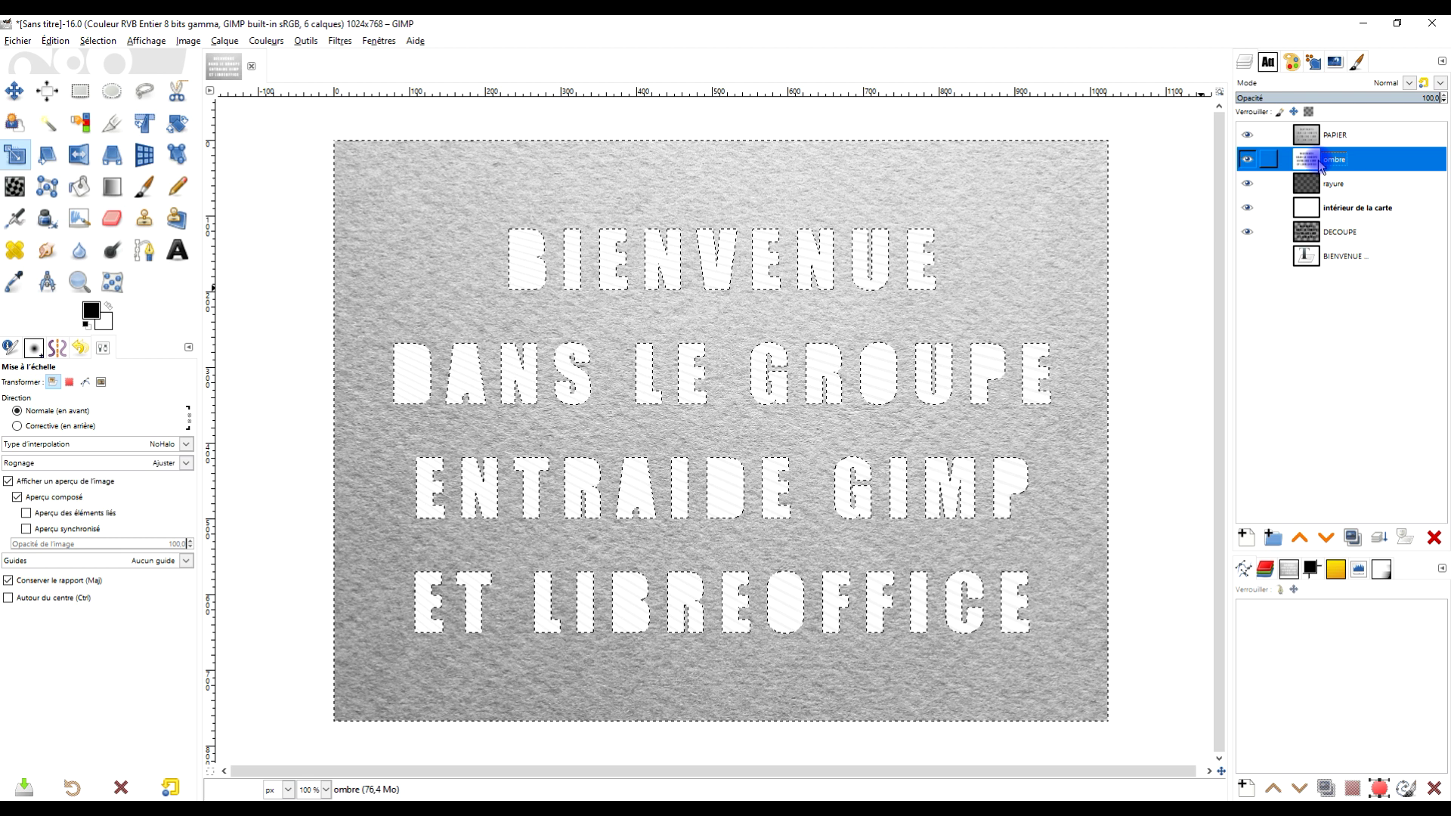
pyautogui.click(98, 41)
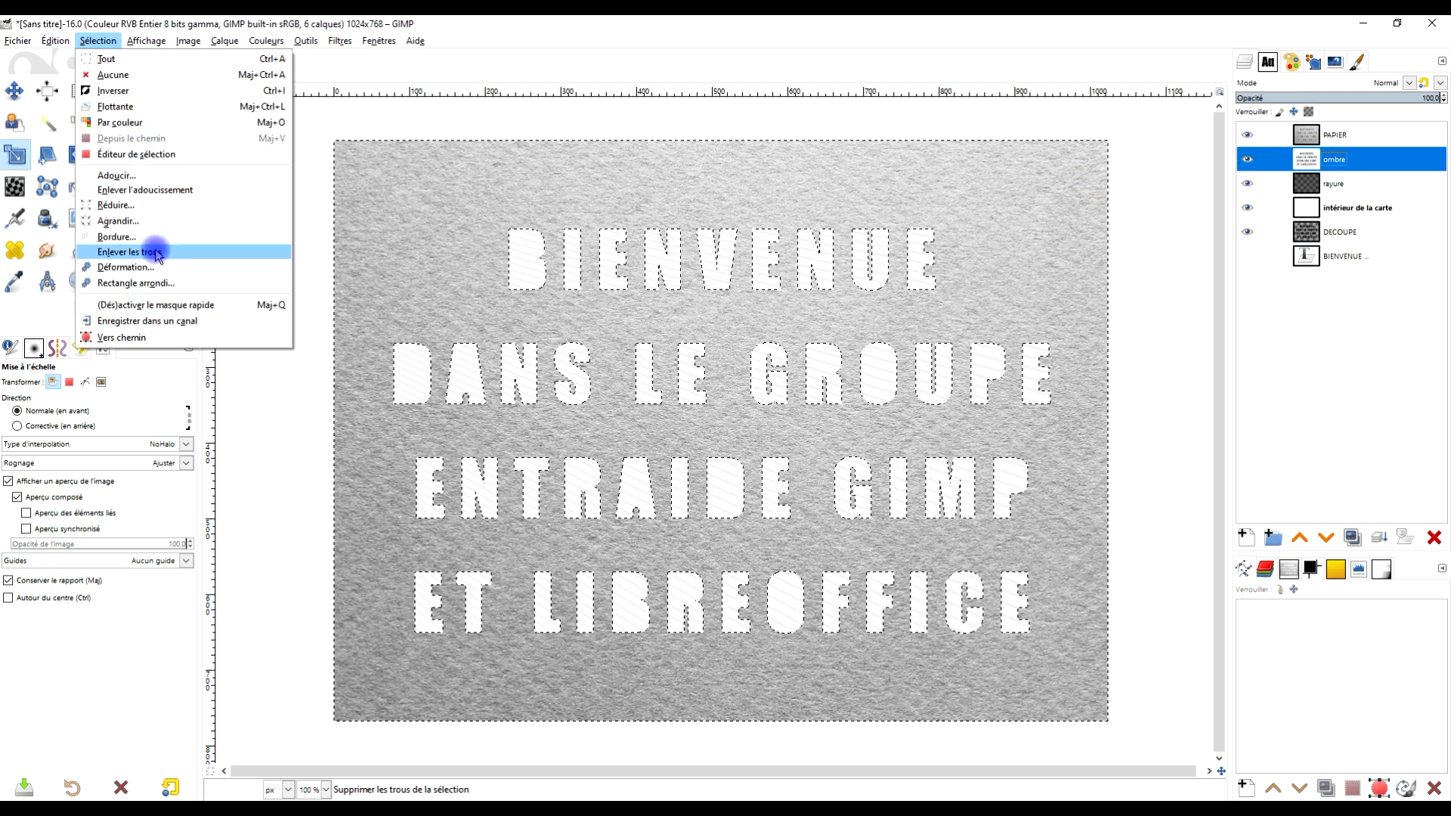
pyautogui.click(121, 74)
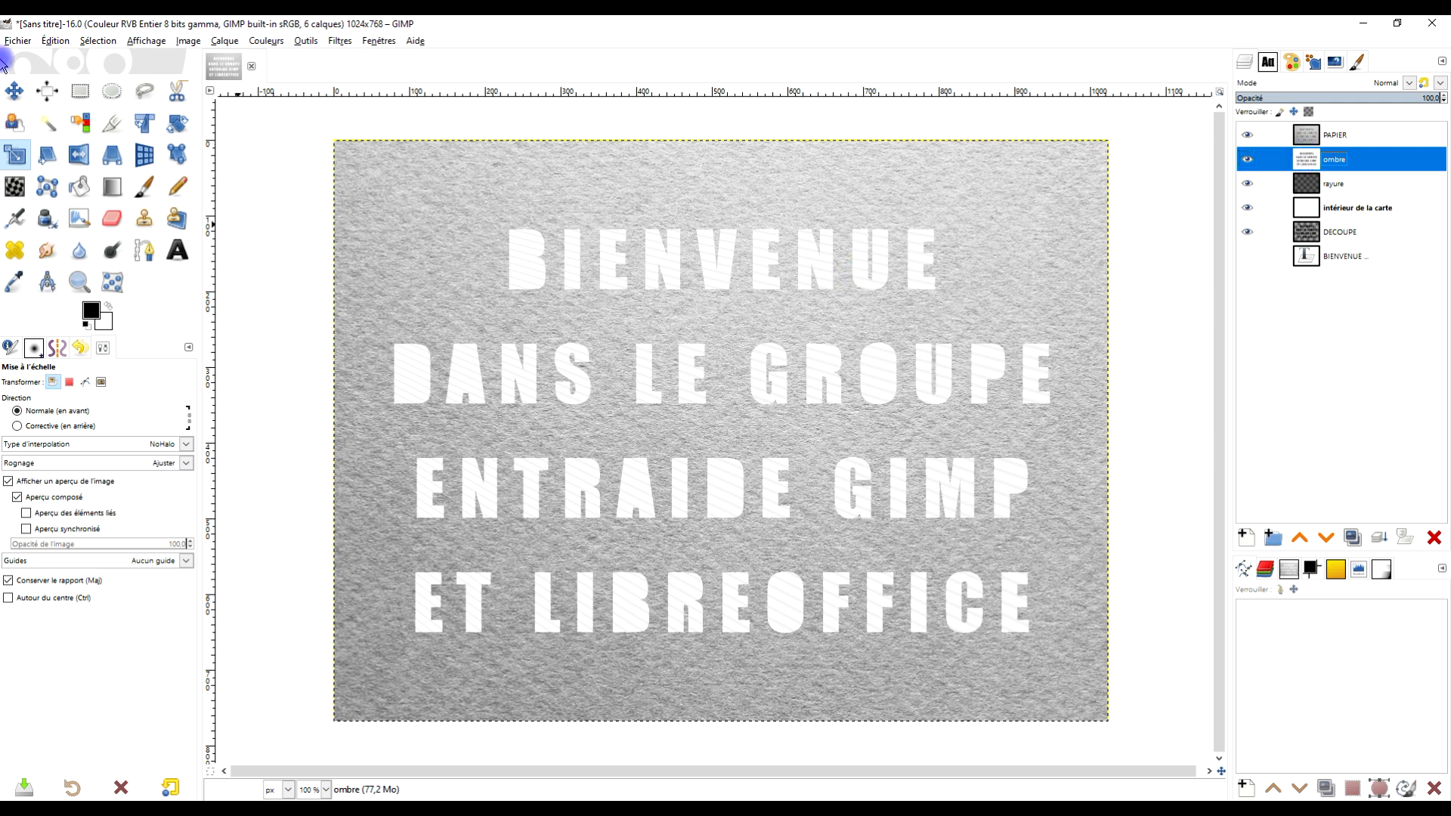
# Make a rectangular selection of about 860 × 143 px around the ET LIBREOFFICE line, with the ombre layer active
pyautogui.click(81, 91)
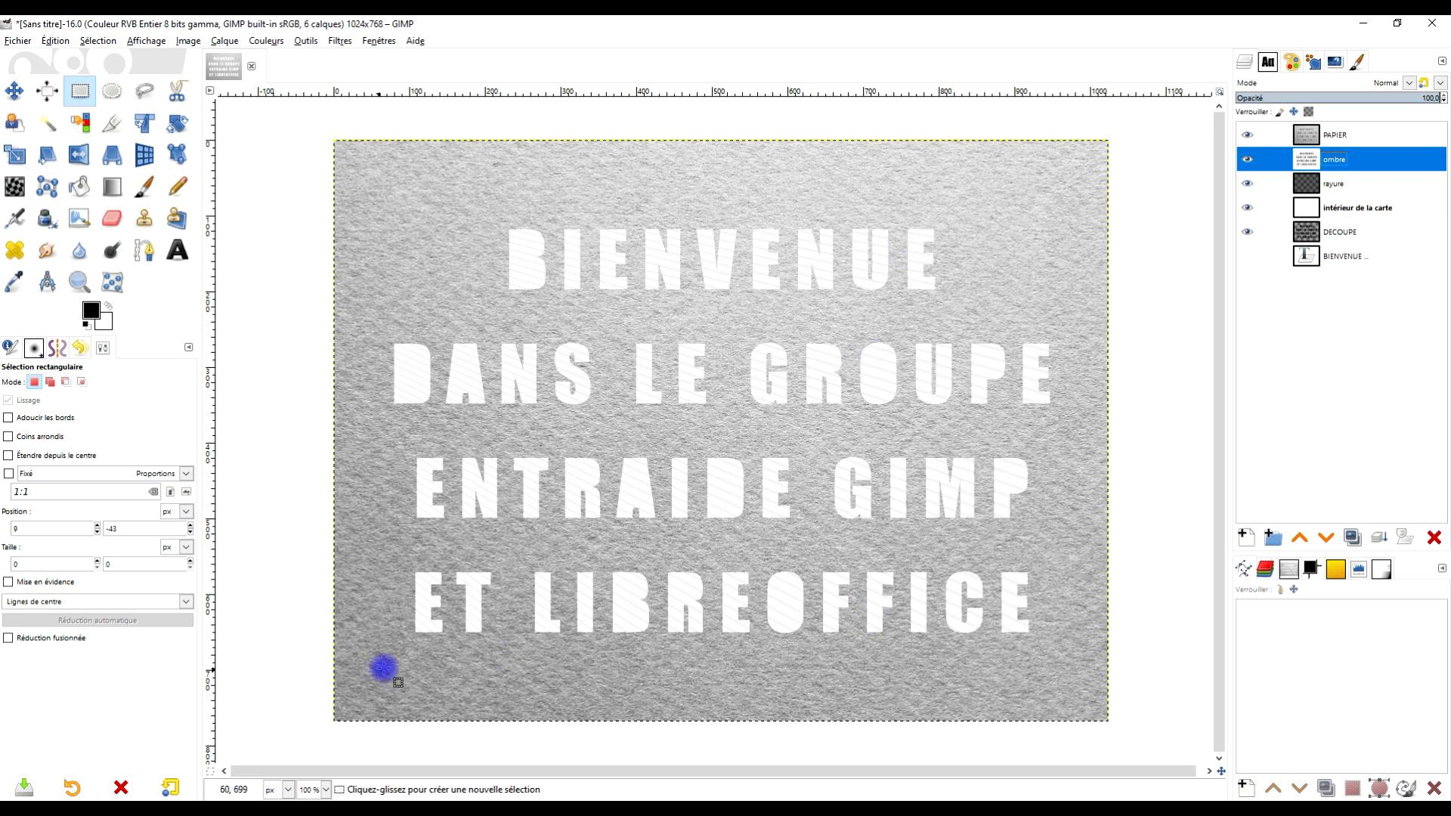
pyautogui.moveTo(396, 659); pyautogui.dragTo(1045, 551)
pyautogui.click(82, 92)
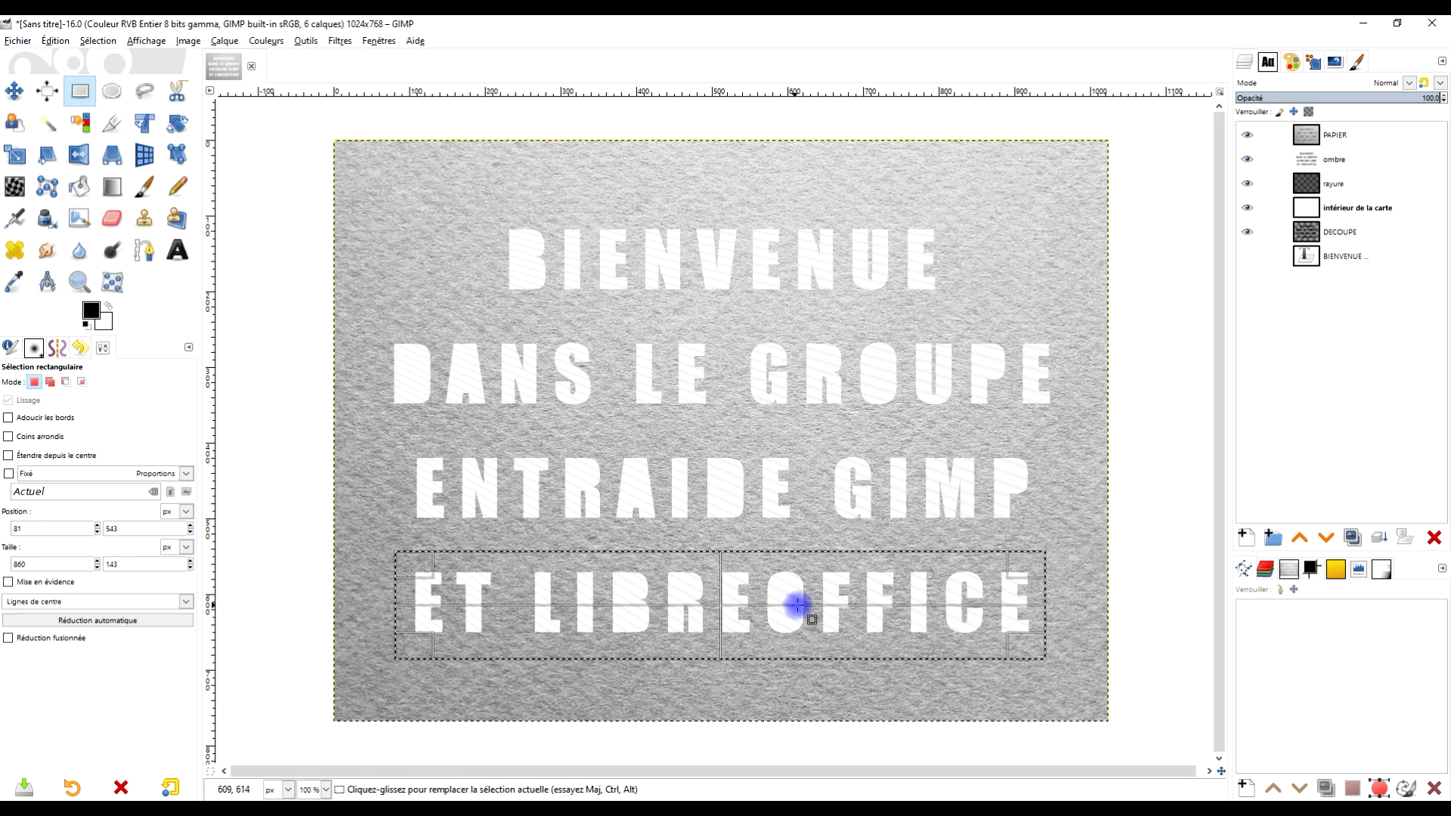
pyautogui.click(1304, 159)
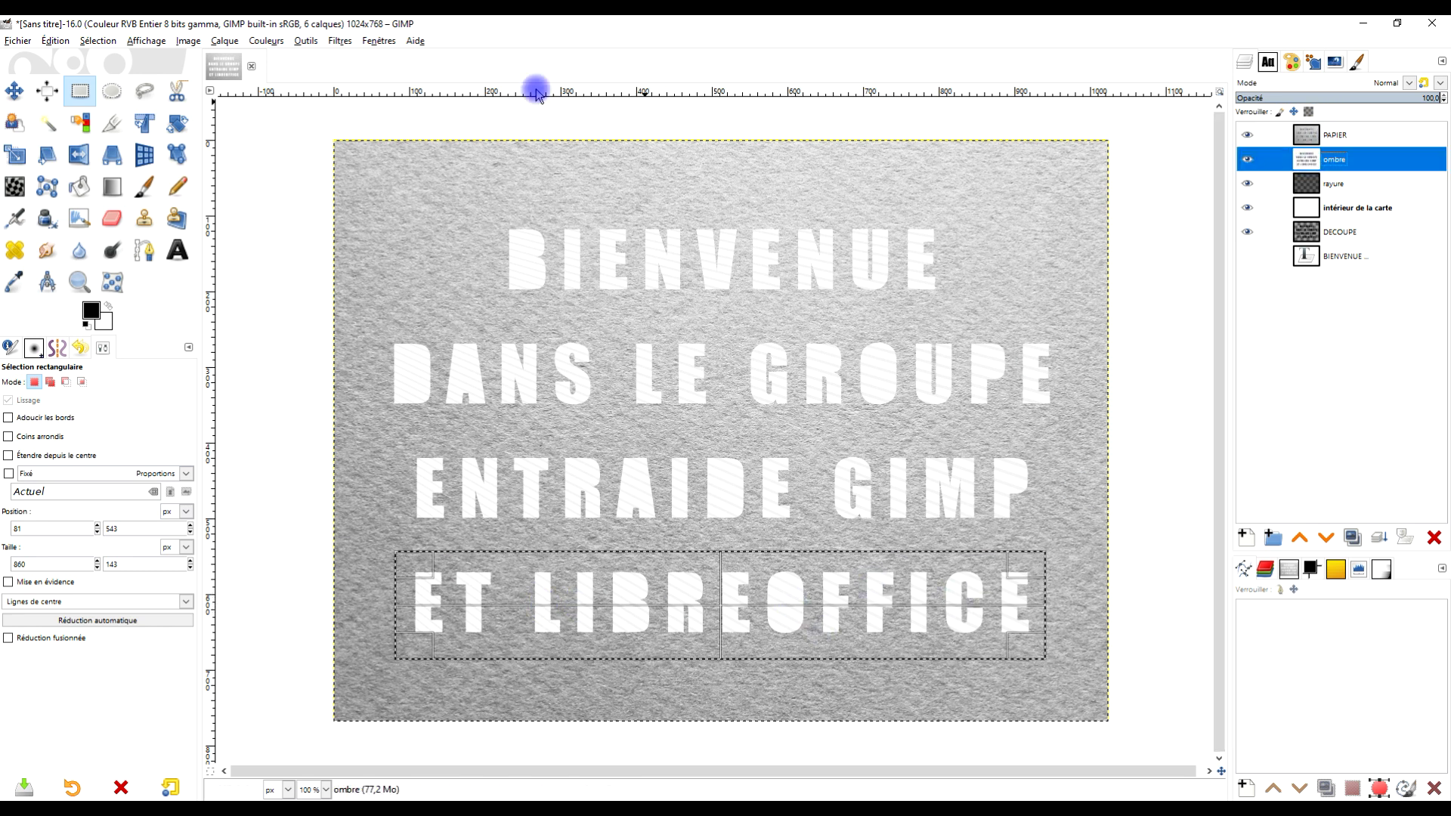
# Start the Long Shadow filter (Ombre longue) on the ombre layer and set its style to Fondu (longueur fixe)
pyautogui.click(346, 45)
pyautogui.moveTo(421, 169)
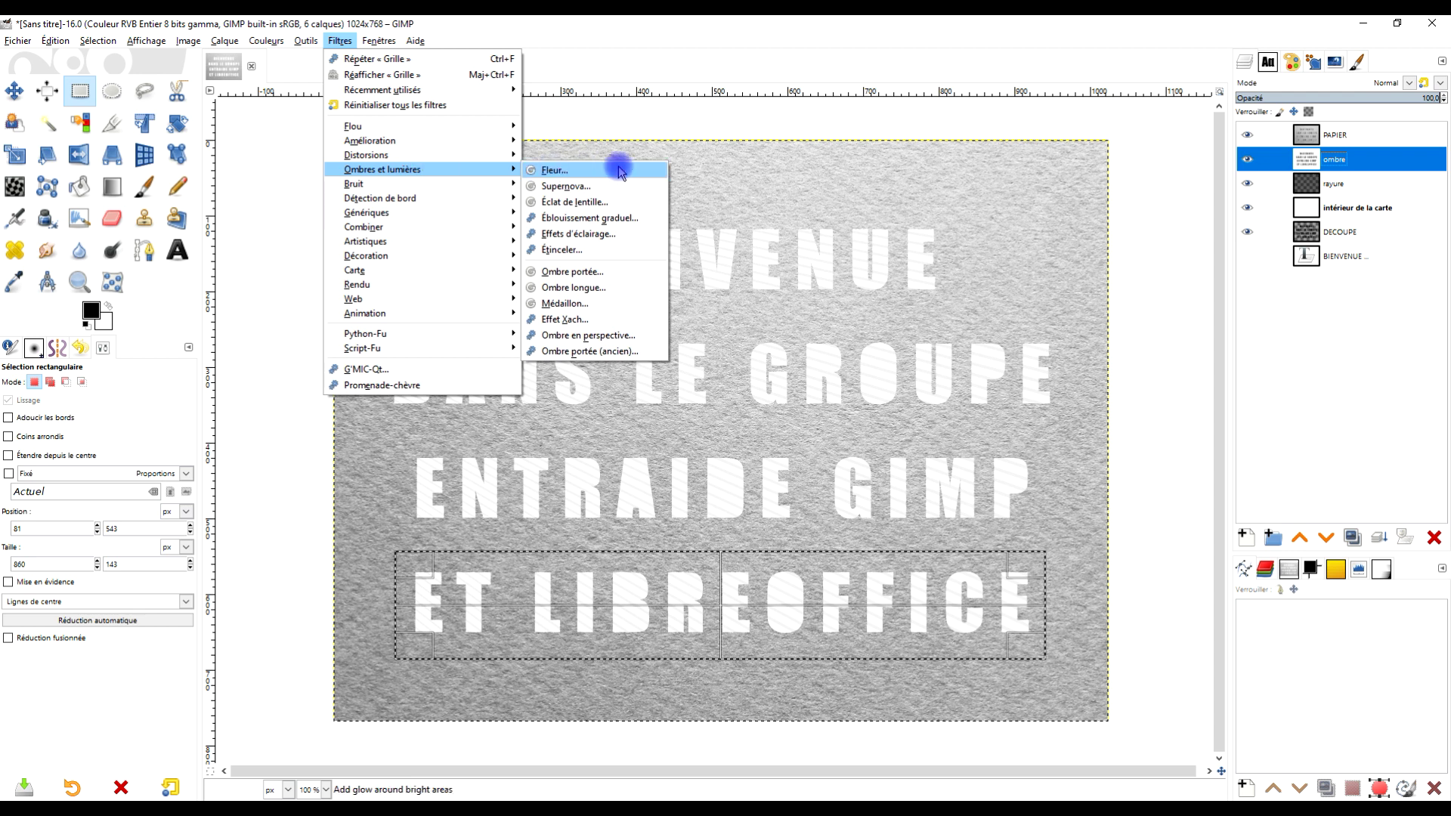
pyautogui.click(613, 286)
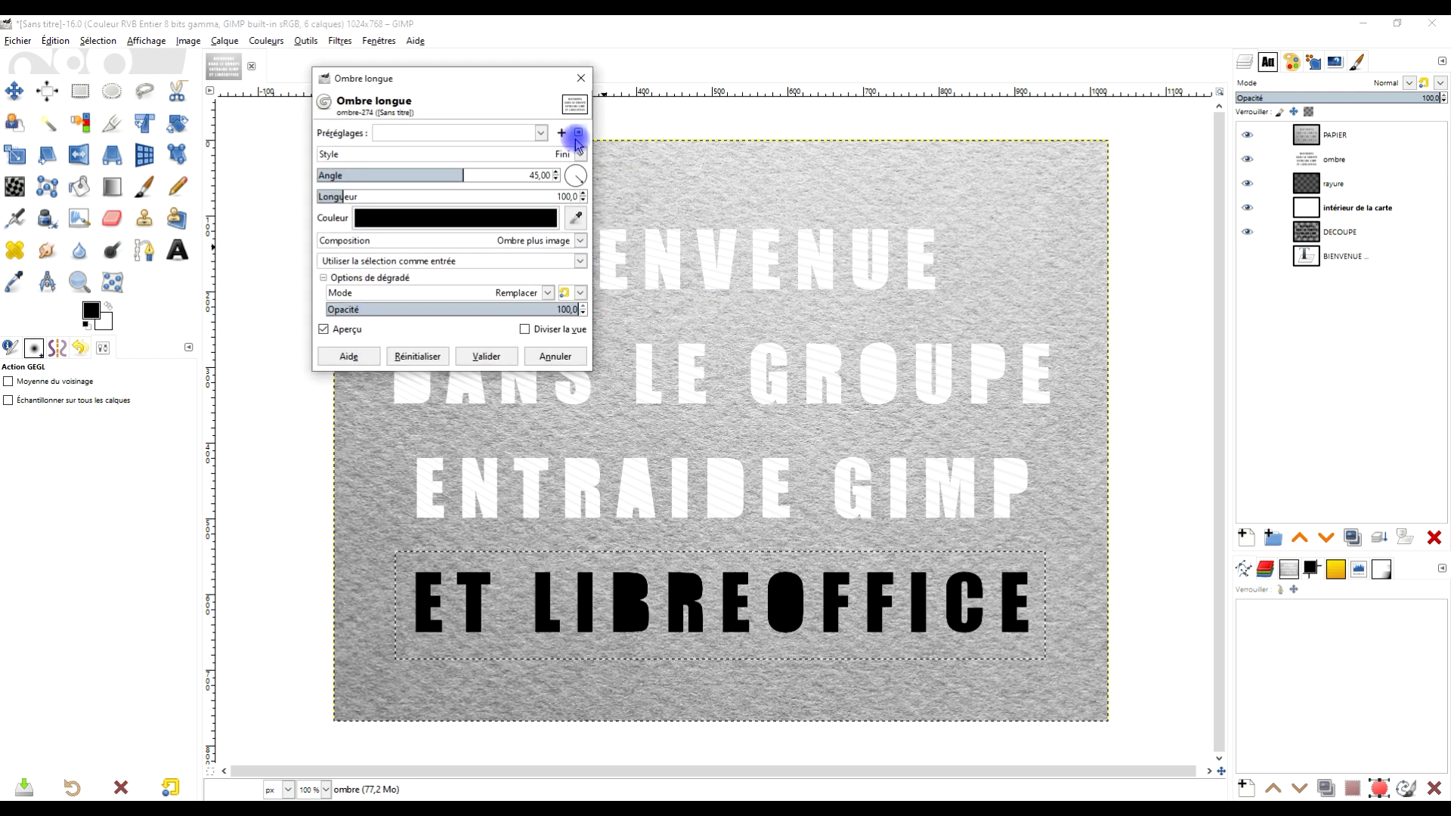
pyautogui.click(580, 154)
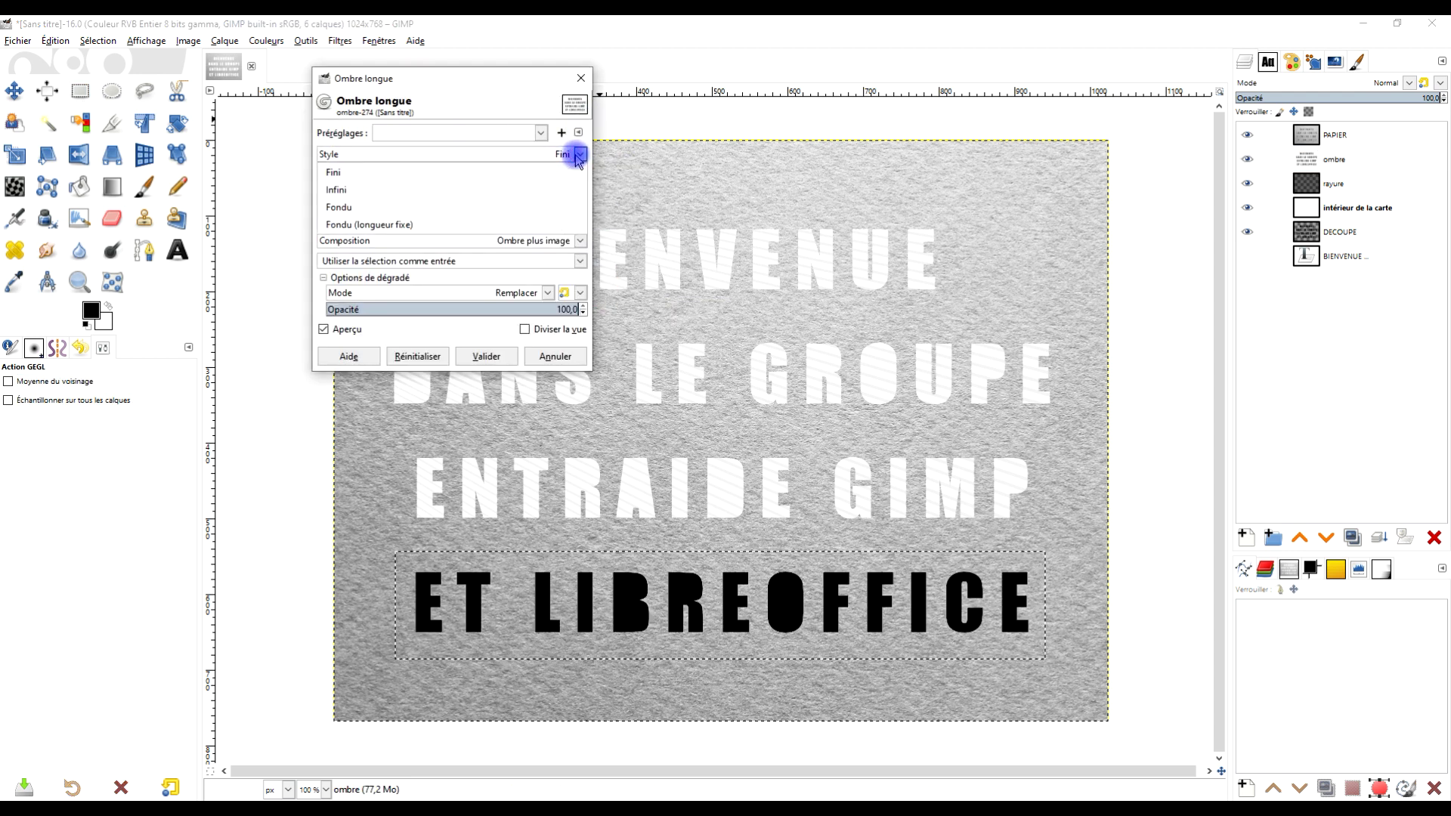
pyautogui.click(405, 226)
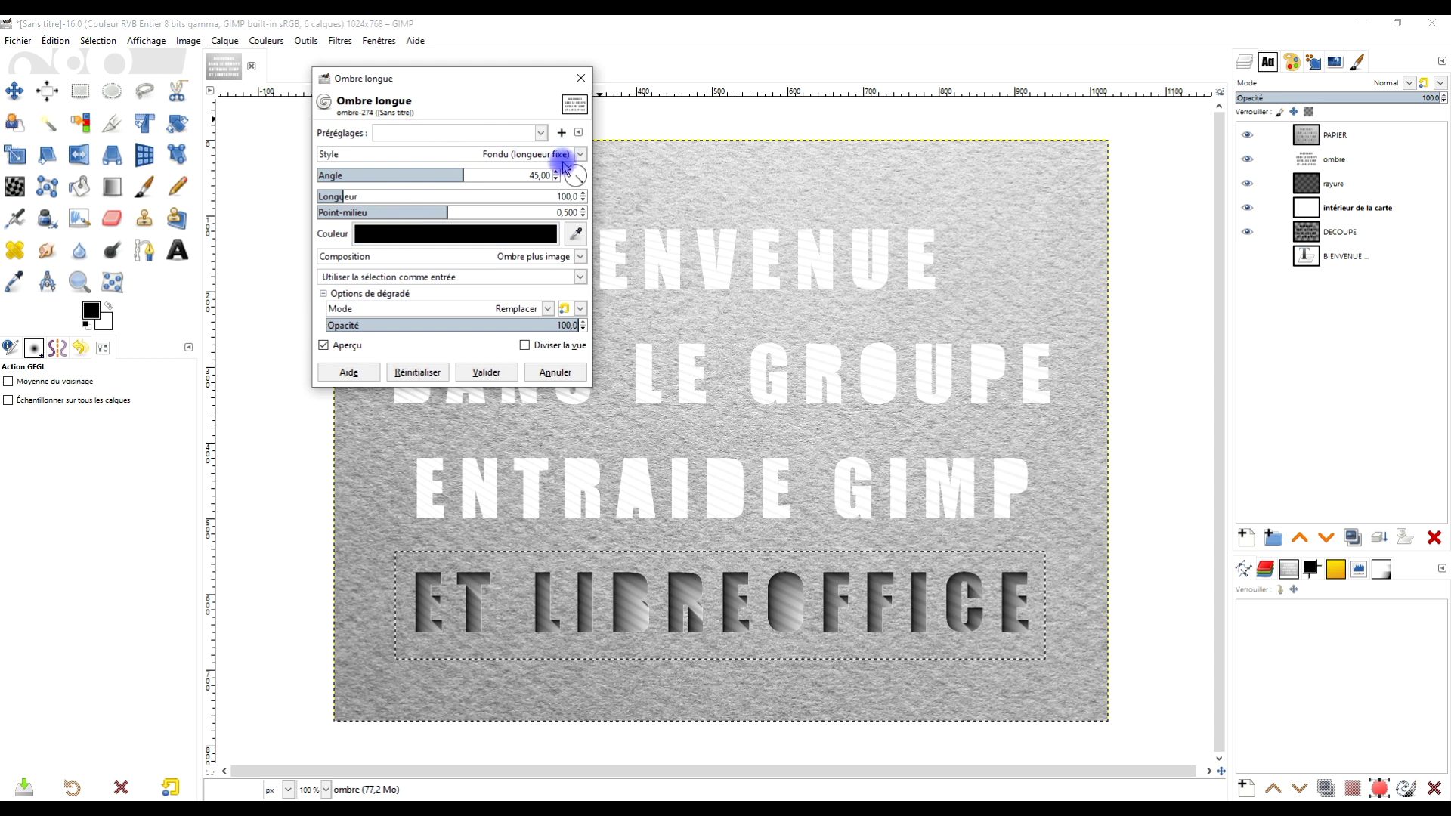
# Try different shadow angles on the ET LIBREOFFICE line, ending at 145.16
pyautogui.moveTo(422, 186); pyautogui.dragTo(508, 175)
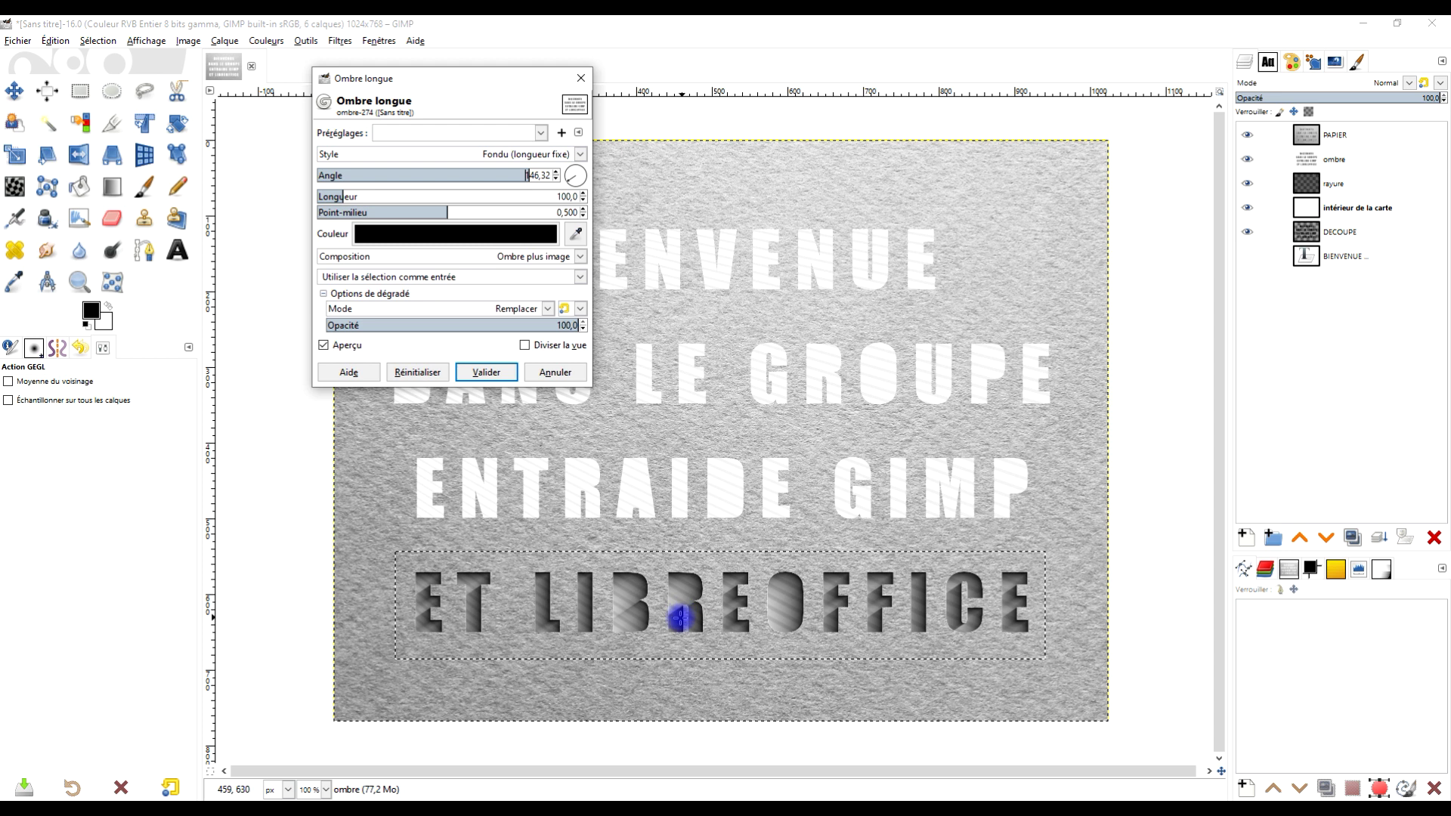
pyautogui.moveTo(1036, 268); pyautogui.dragTo(965, 159)
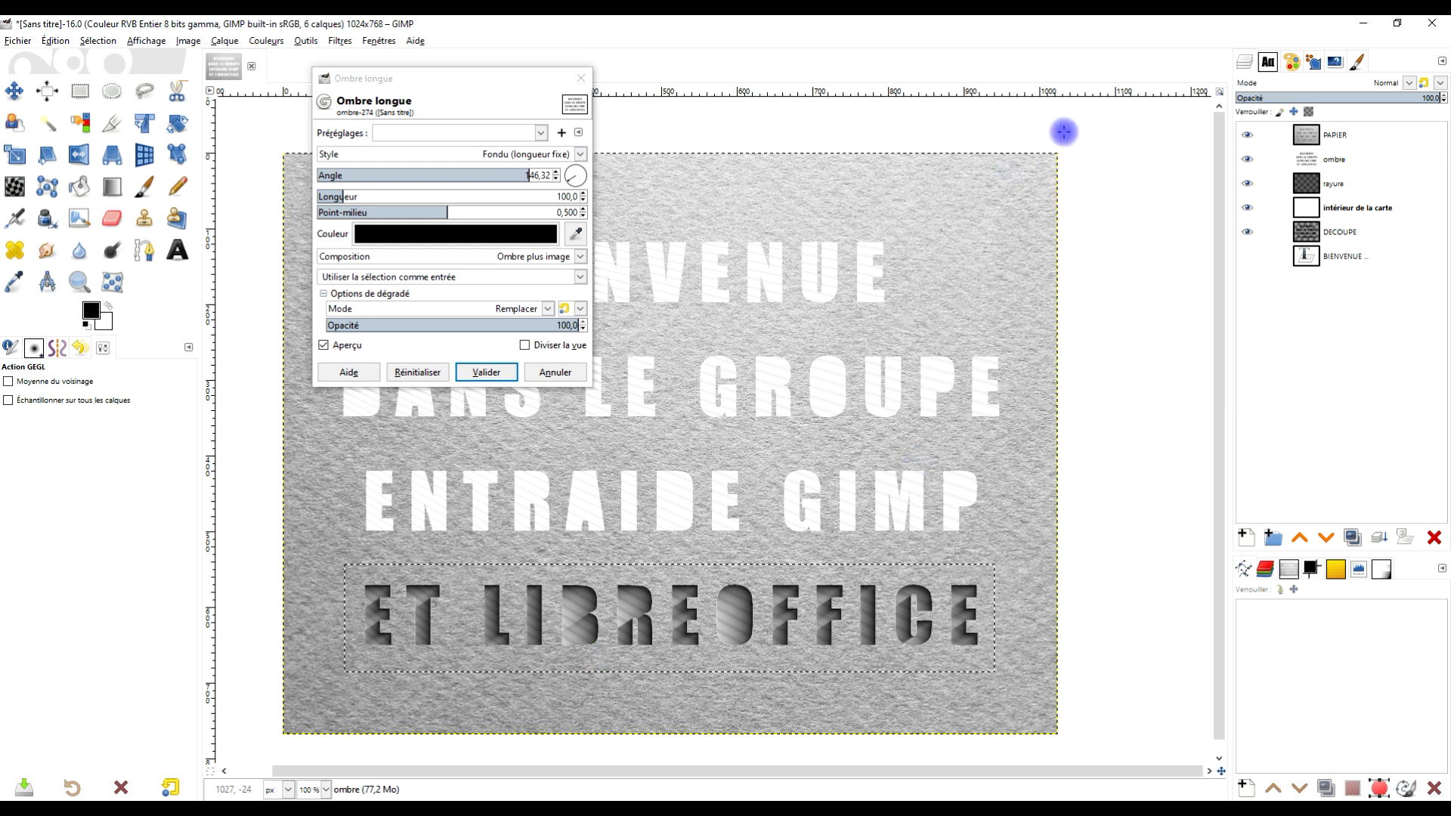
pyautogui.moveTo(527, 178); pyautogui.dragTo(519, 525)
pyautogui.scroll(2, 670, 615)
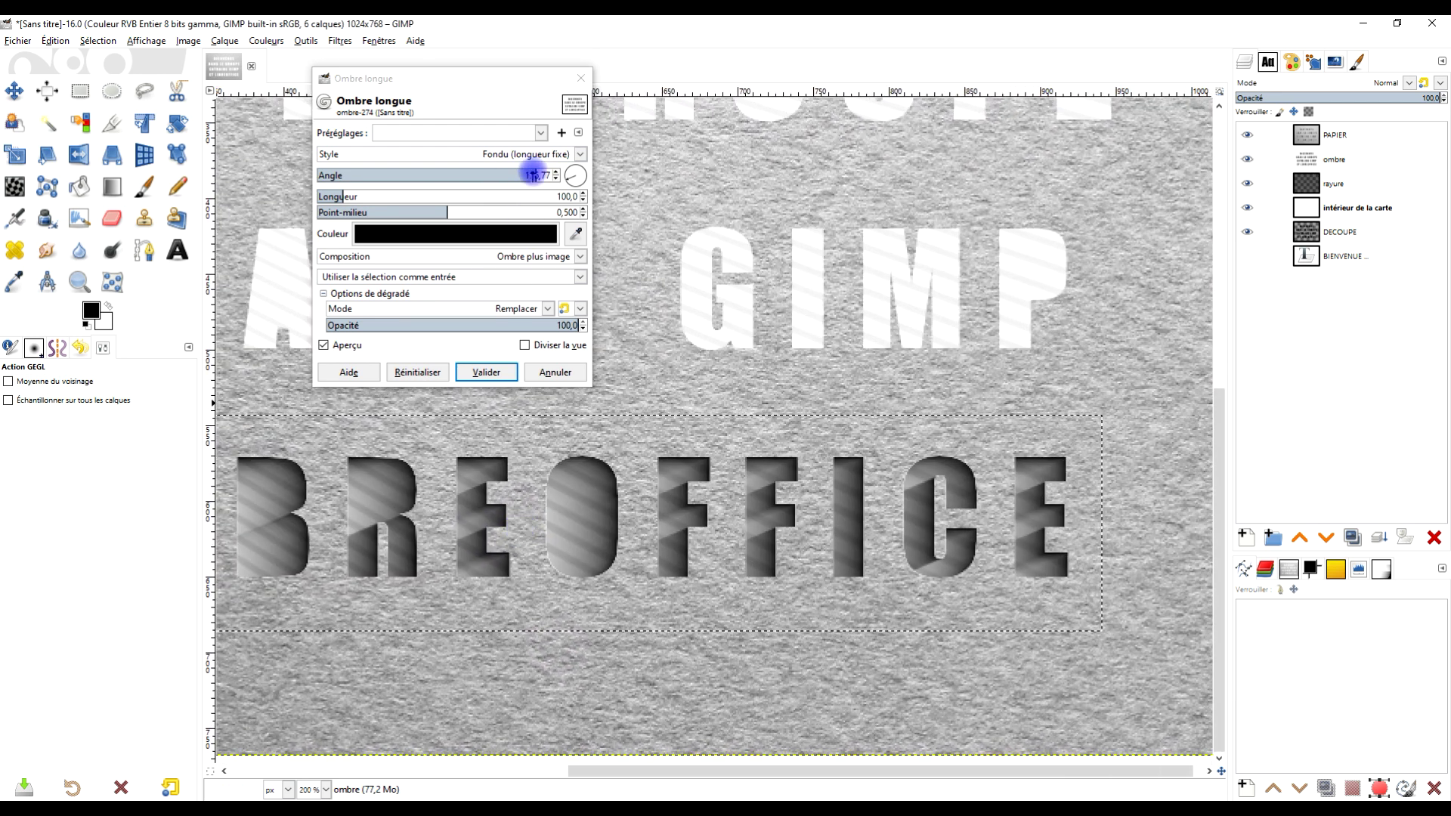
pyautogui.moveTo(532, 175); pyautogui.dragTo(534, 175)
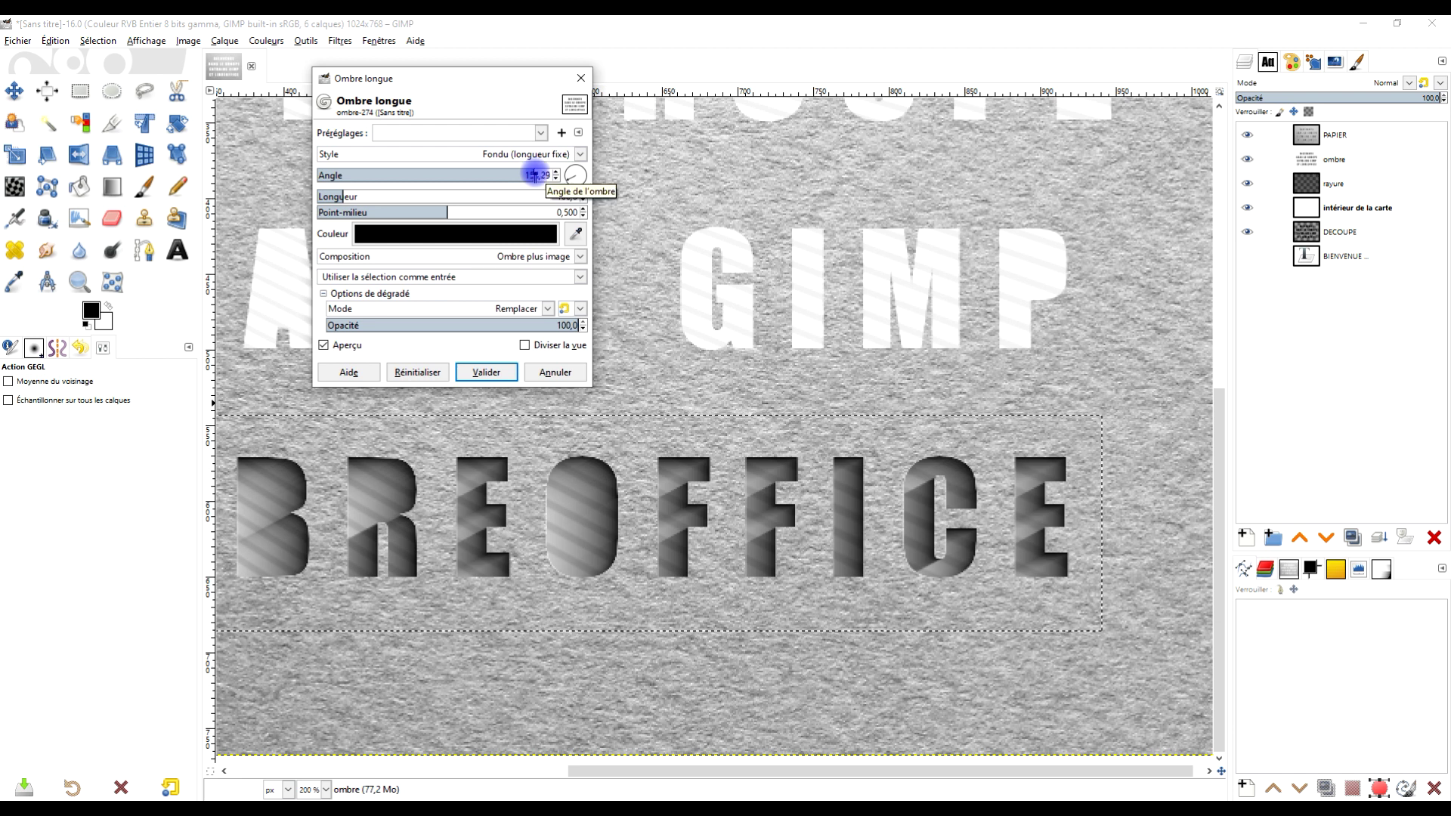
pyautogui.moveTo(522, 175); pyautogui.dragTo(525, 175)
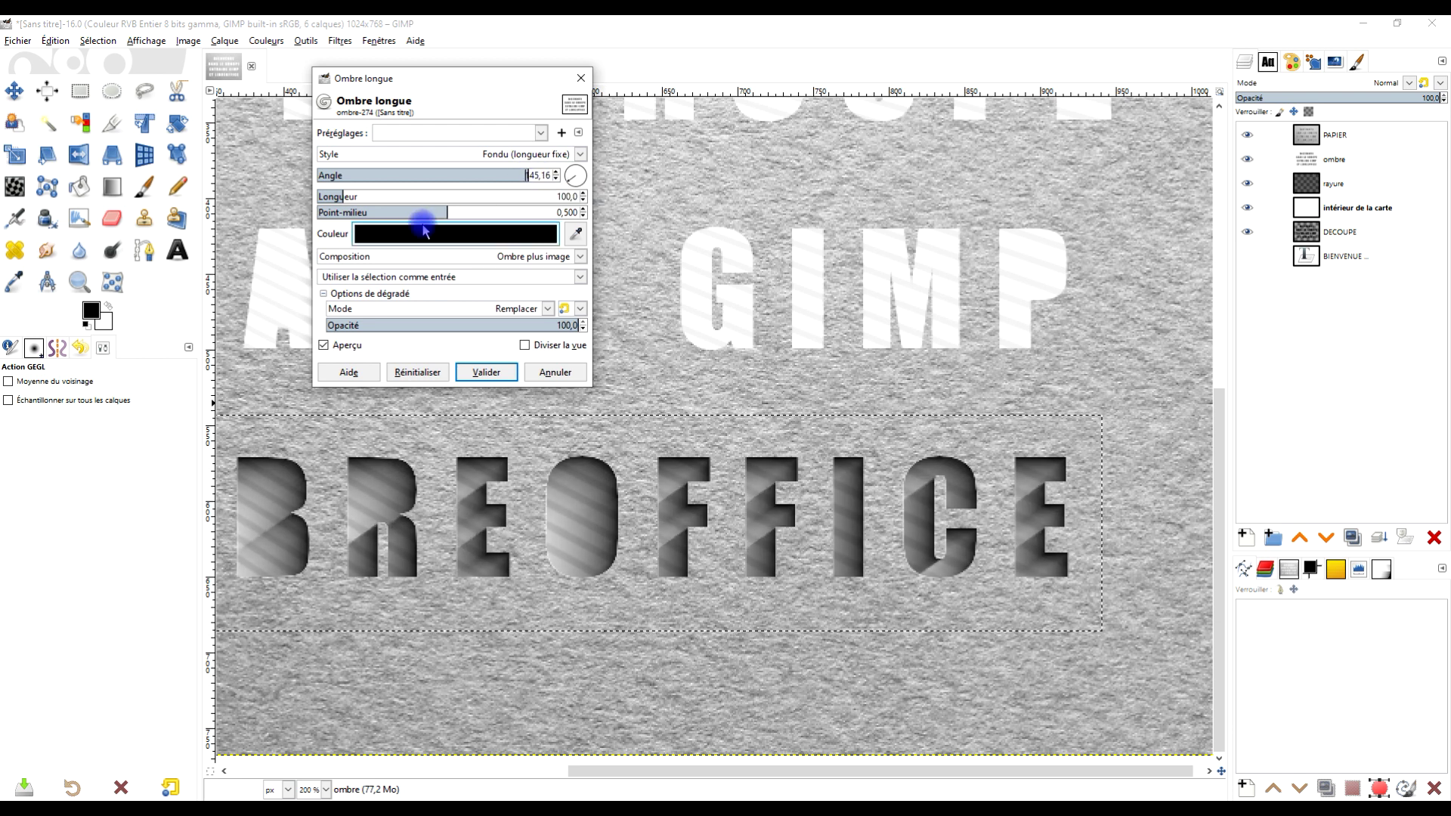
# Set the long shadow's length to 37.6, its midpoint to 0.448 and its angle to 153.29
pyautogui.moveTo(445, 212)
pyautogui.mouseDown()
pyautogui.moveTo(387, 214)
pyautogui.moveTo(325, 190)
pyautogui.moveTo(388, 212)
pyautogui.moveTo(469, 211)
pyautogui.moveTo(439, 208)
pyautogui.mouseUp()
pyautogui.moveTo(326, 193); pyautogui.dragTo(326, 194)
pyautogui.moveTo(431, 214); pyautogui.dragTo(433, 214)
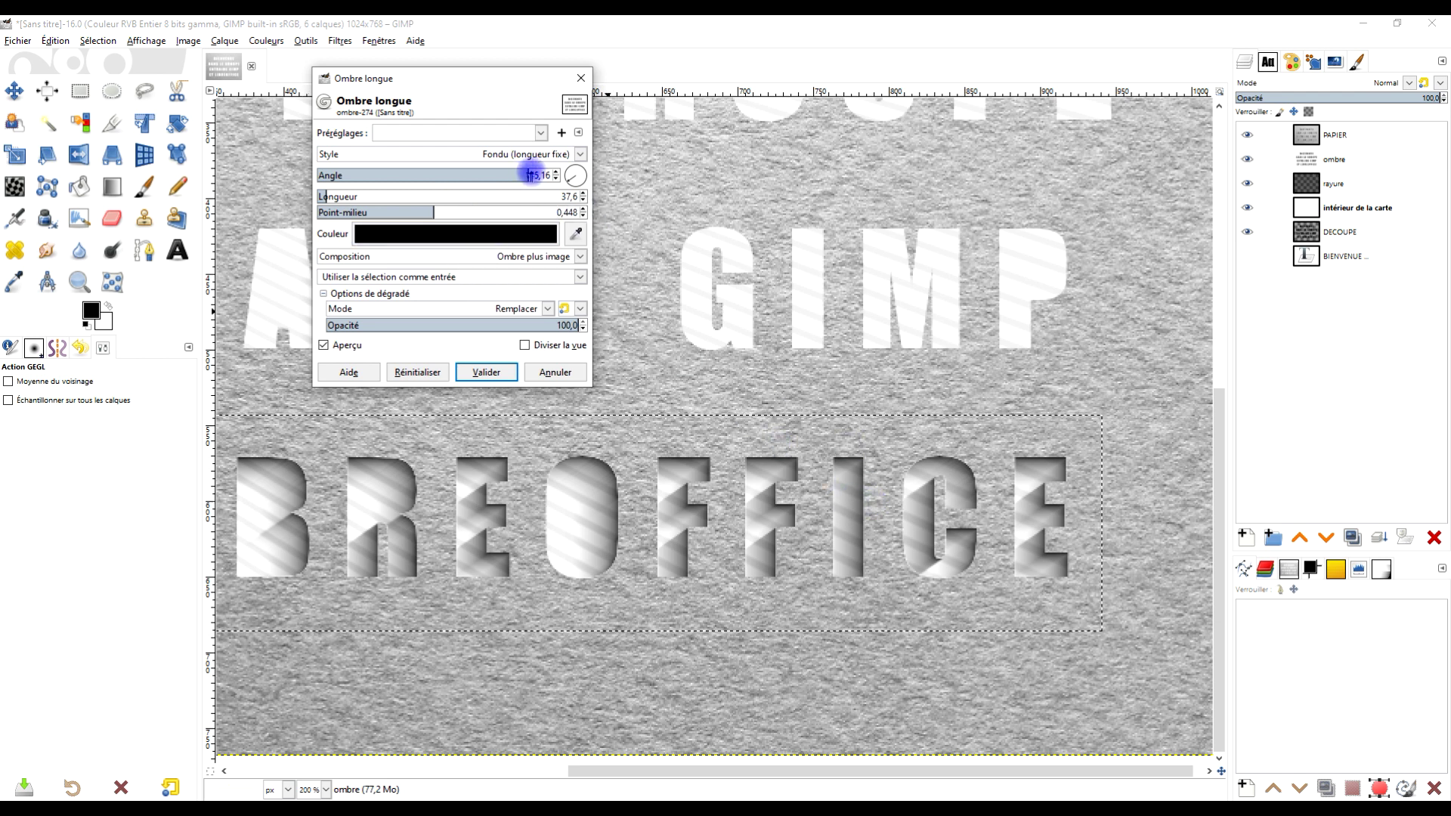
pyautogui.moveTo(531, 173); pyautogui.dragTo(536, 175)
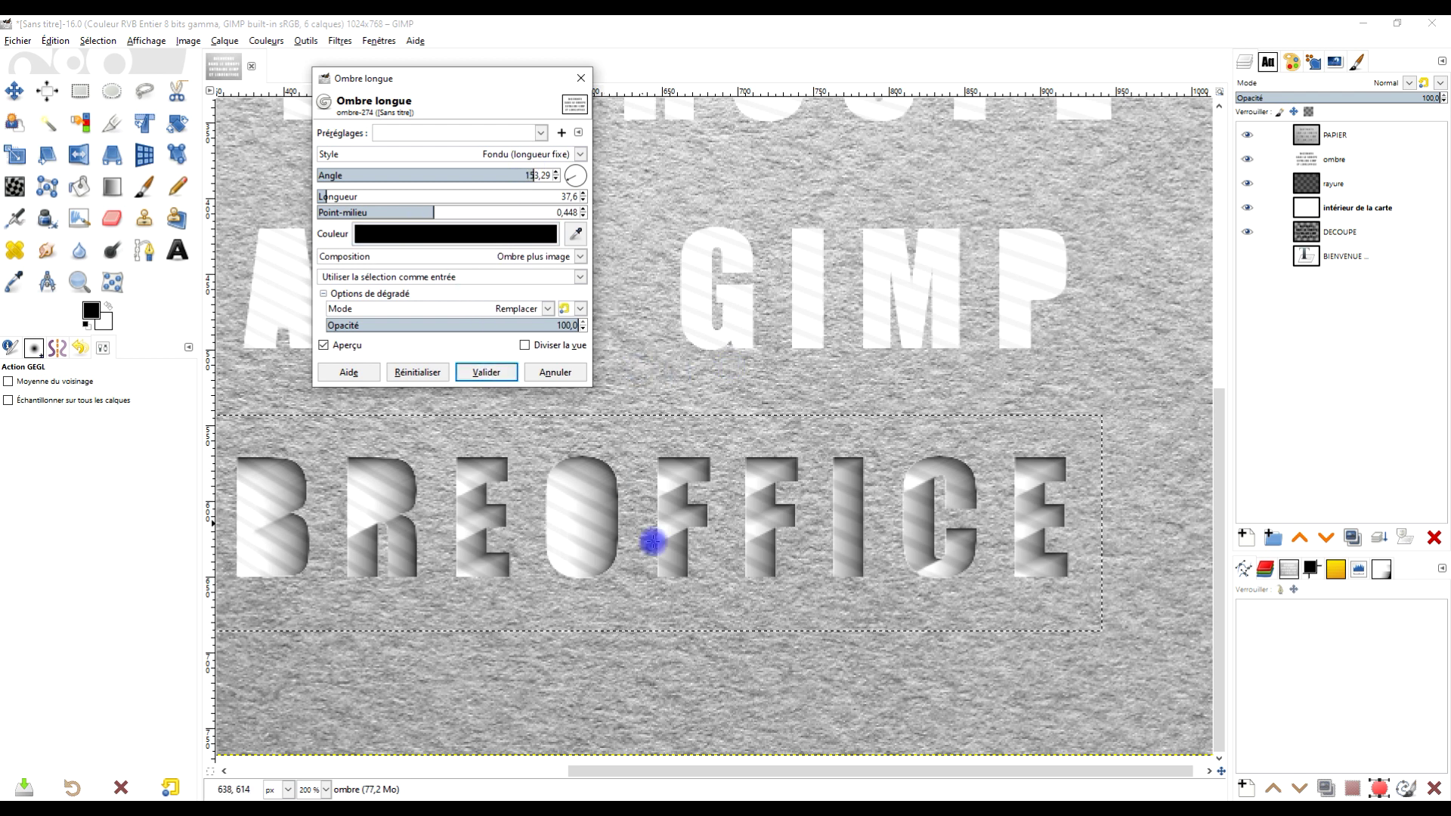
# Set the long shadow's midpoint to 0.592 and its length to 26.0, and apply the filter to the ET LIBREOFFICE line
pyautogui.moveTo(501, 583); pyautogui.dragTo(797, 559)
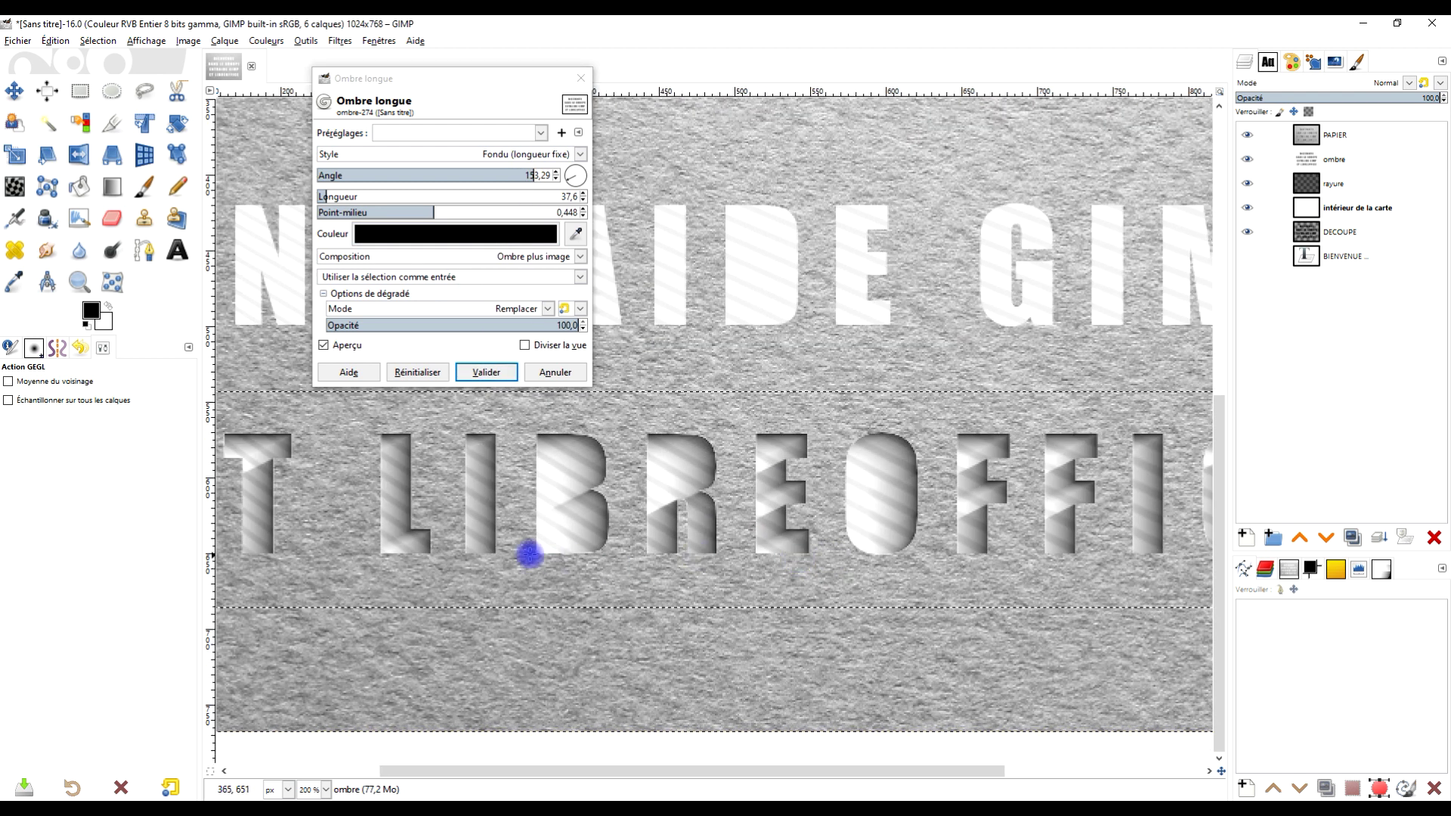
pyautogui.moveTo(518, 535); pyautogui.dragTo(605, 546)
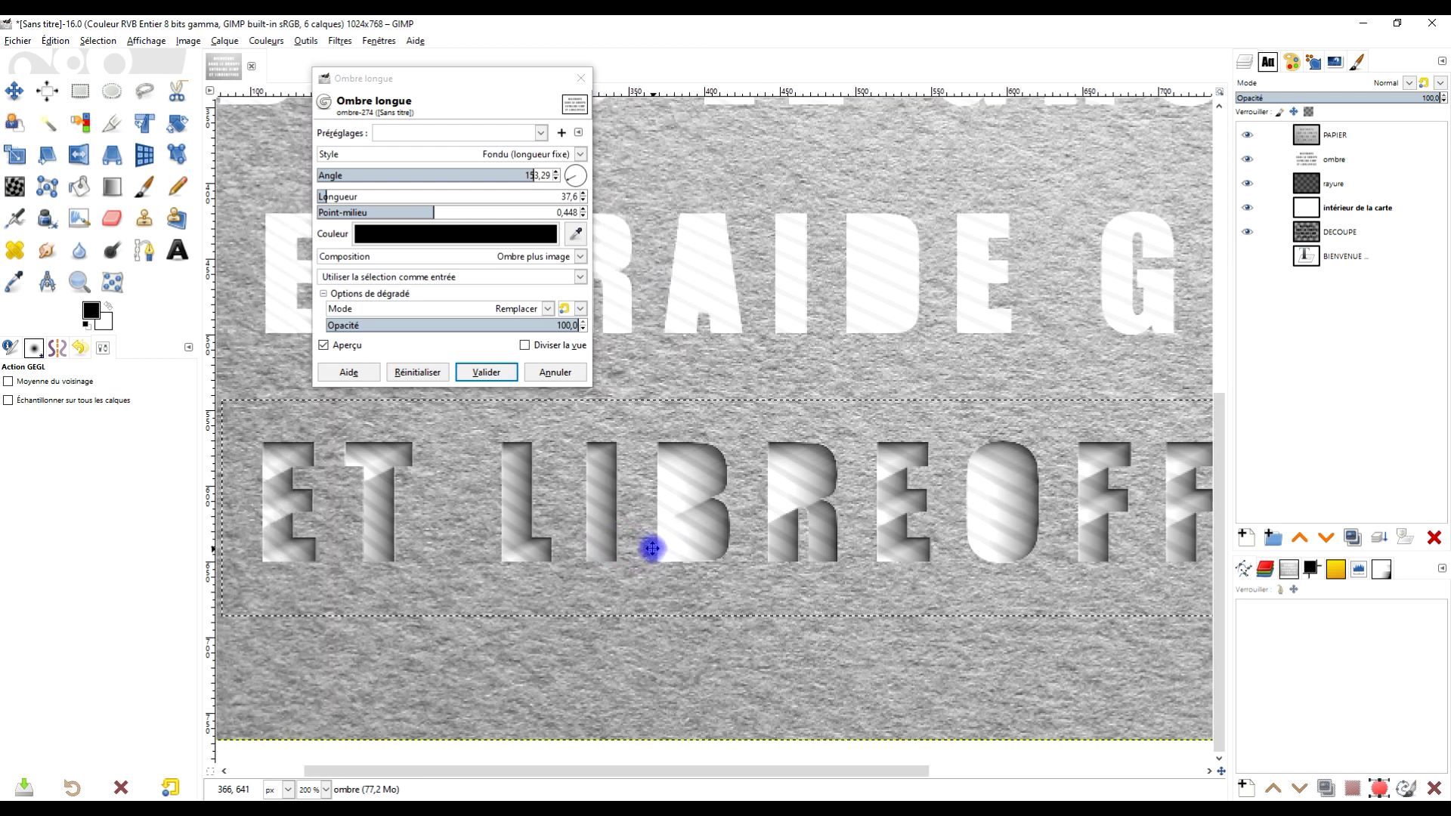
pyautogui.moveTo(651, 548); pyautogui.dragTo(528, 564)
pyautogui.click(438, 215)
pyautogui.moveTo(432, 208); pyautogui.dragTo(468, 212)
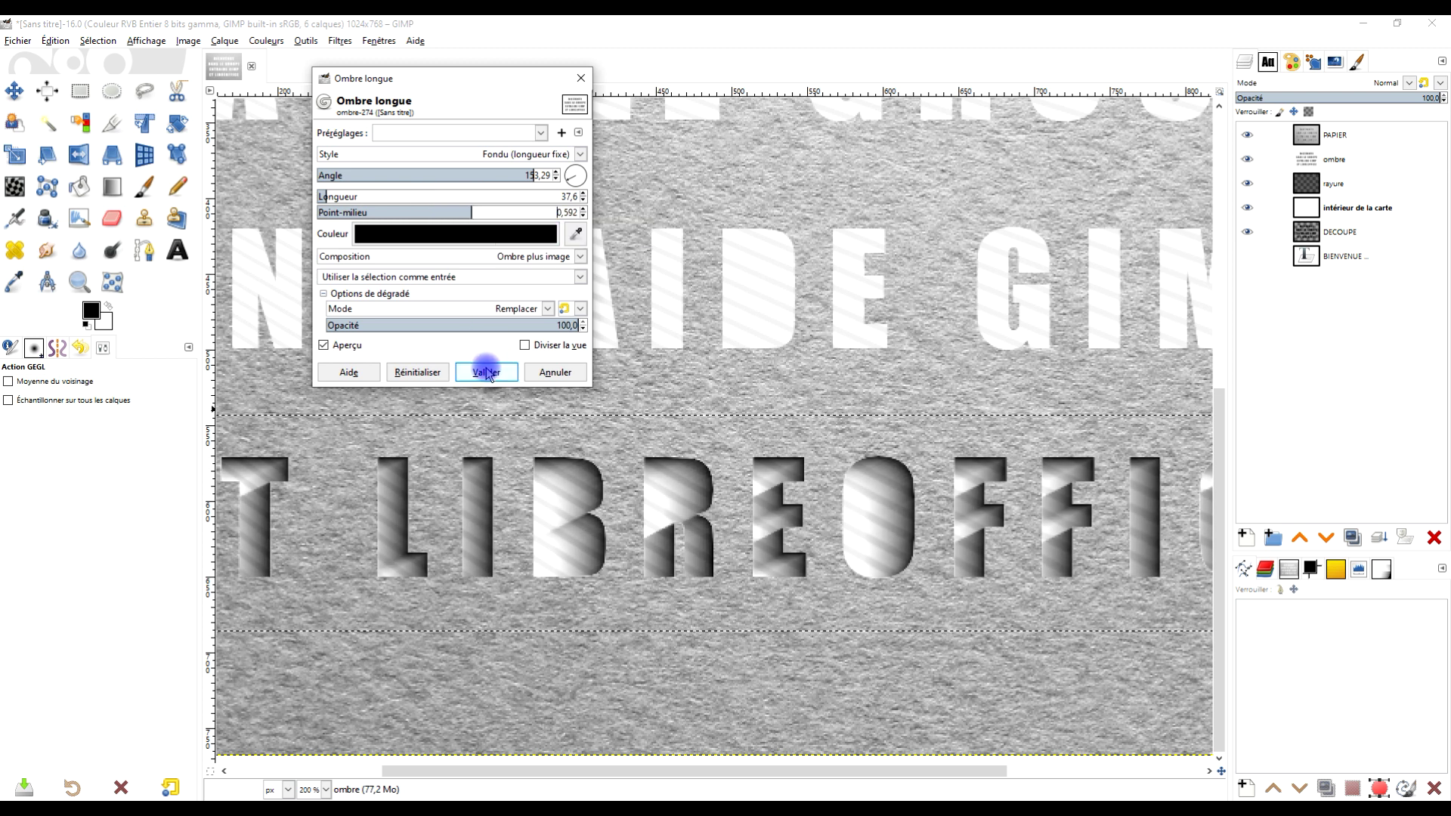
pyautogui.hscroll(6, 869, 542)
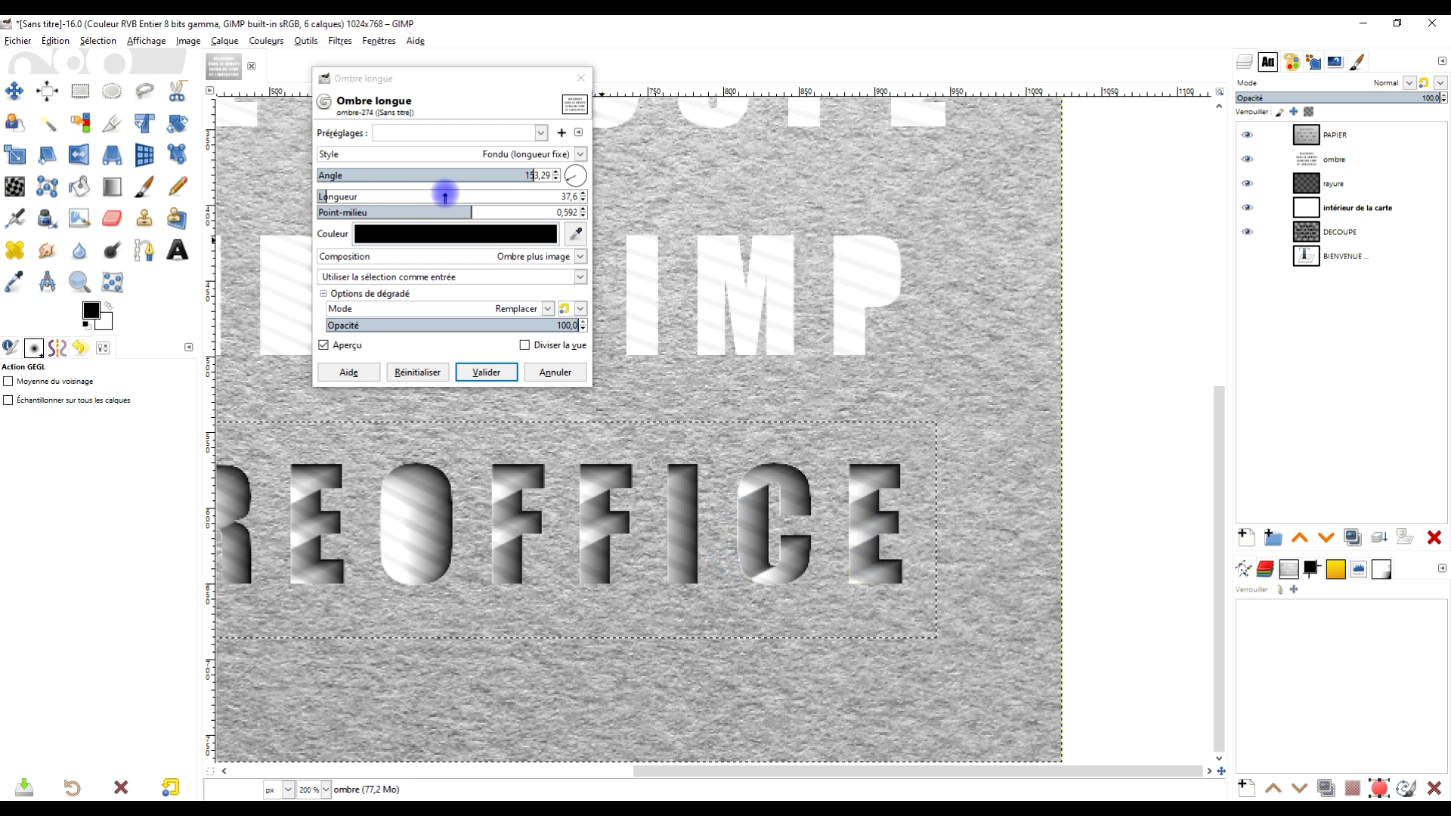
pyautogui.moveTo(339, 194); pyautogui.dragTo(324, 192)
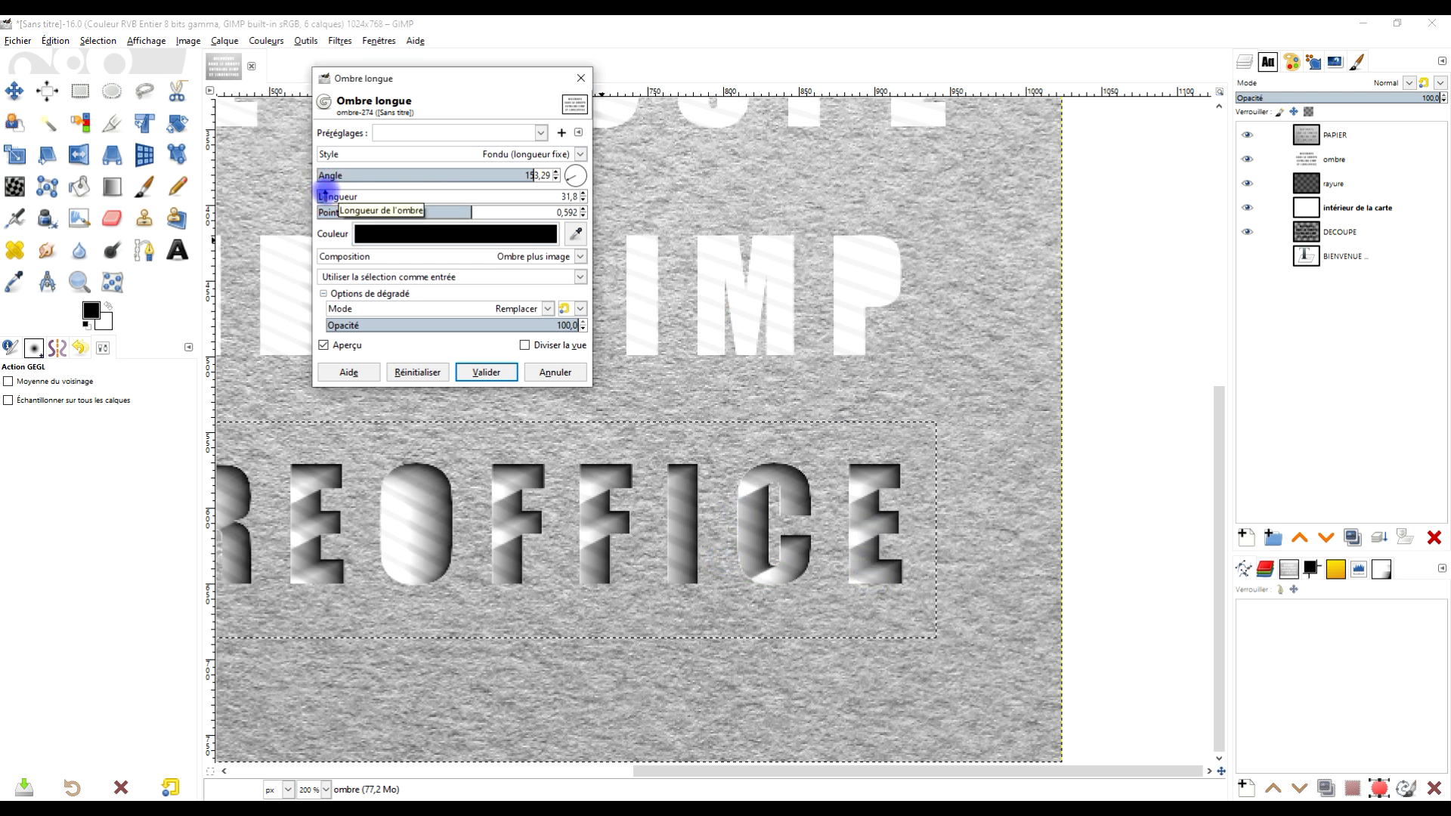
pyautogui.moveTo(322, 194); pyautogui.dragTo(324, 196)
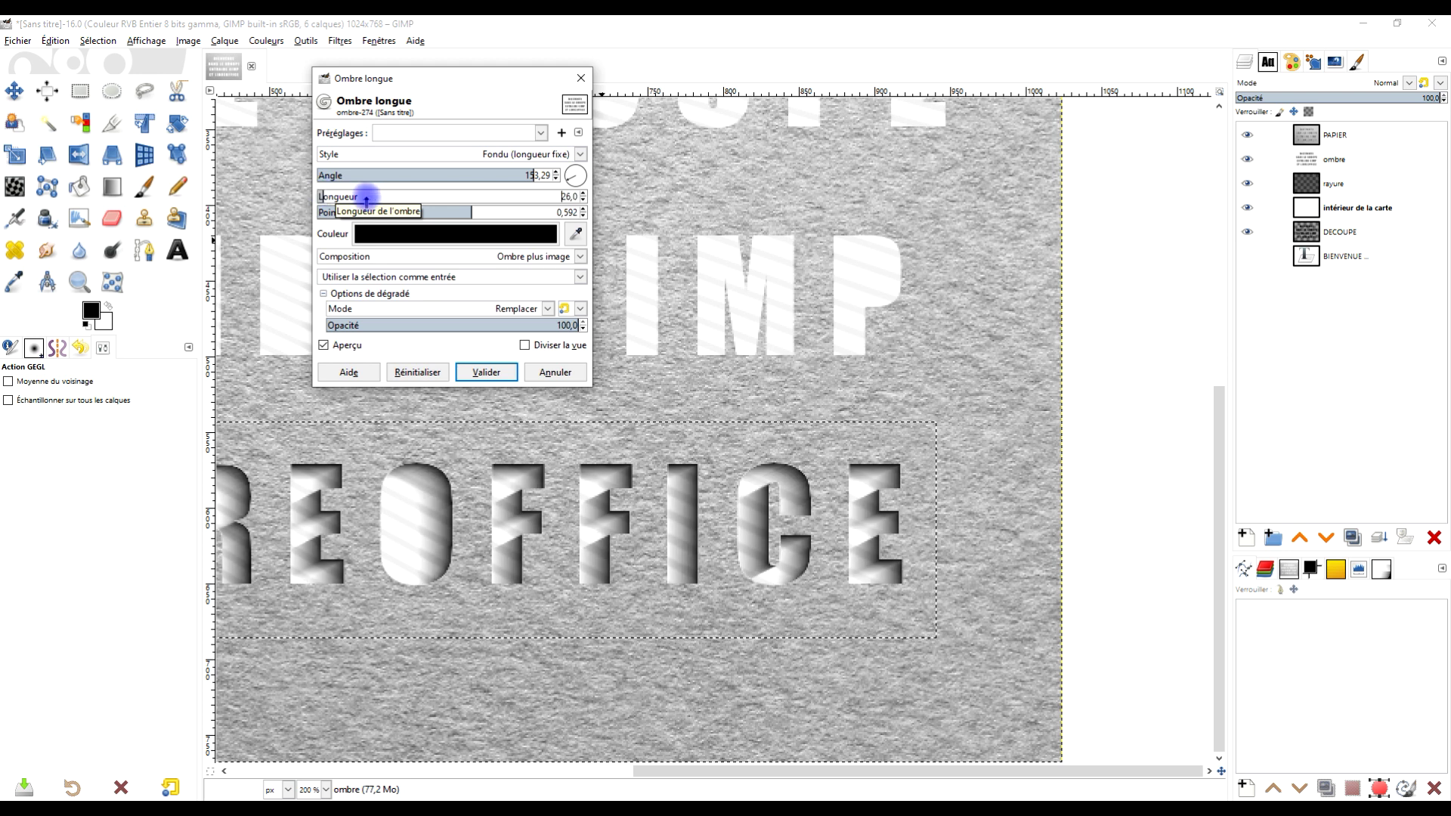
pyautogui.click(484, 373)
# Make a rectangular selection of about 853 × 111 px around the ENTRAIDE GIMP line
pyautogui.scroll(-3, 463, 496)
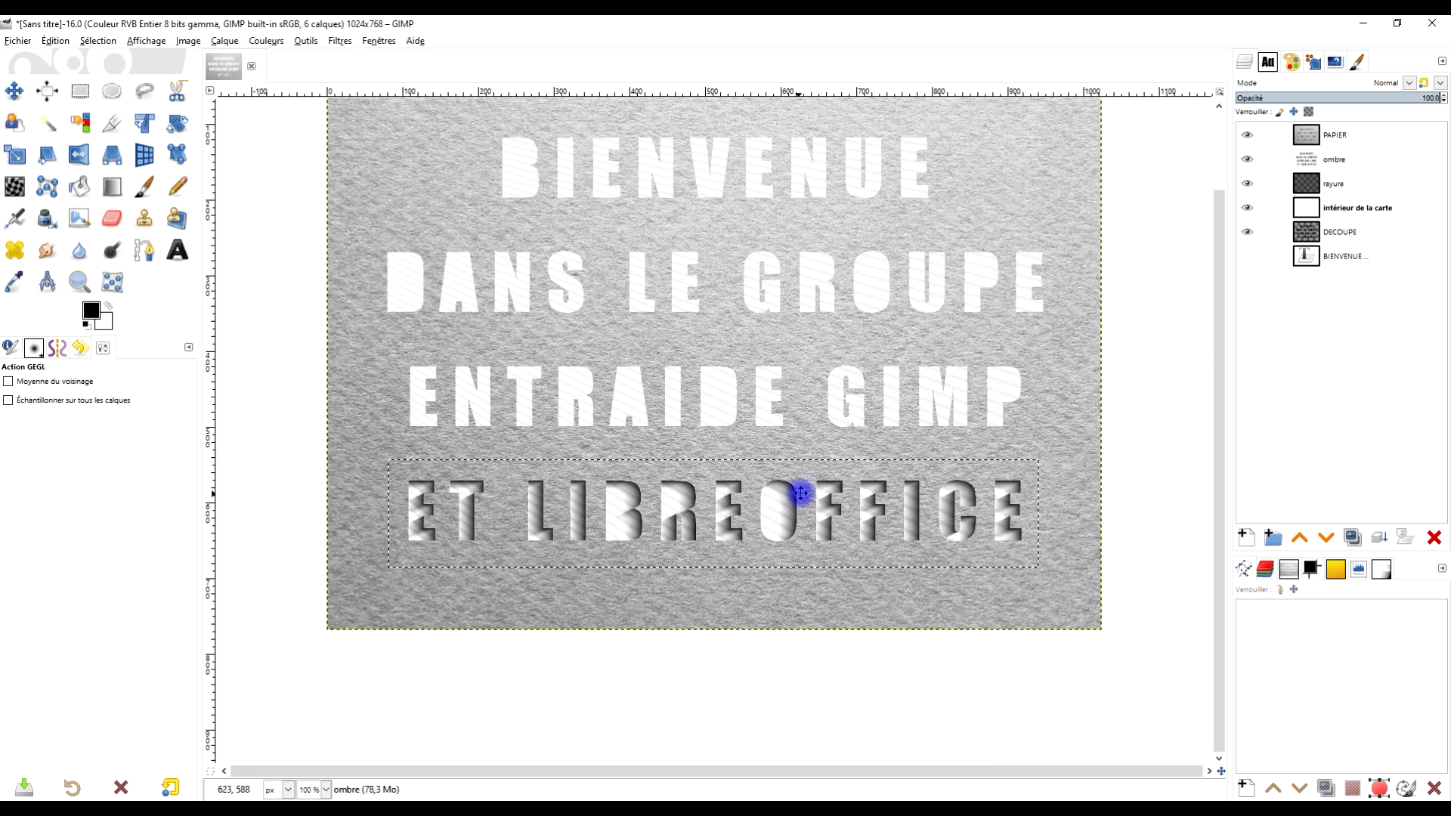
pyautogui.click(78, 92)
pyautogui.moveTo(389, 355); pyautogui.dragTo(1034, 439)
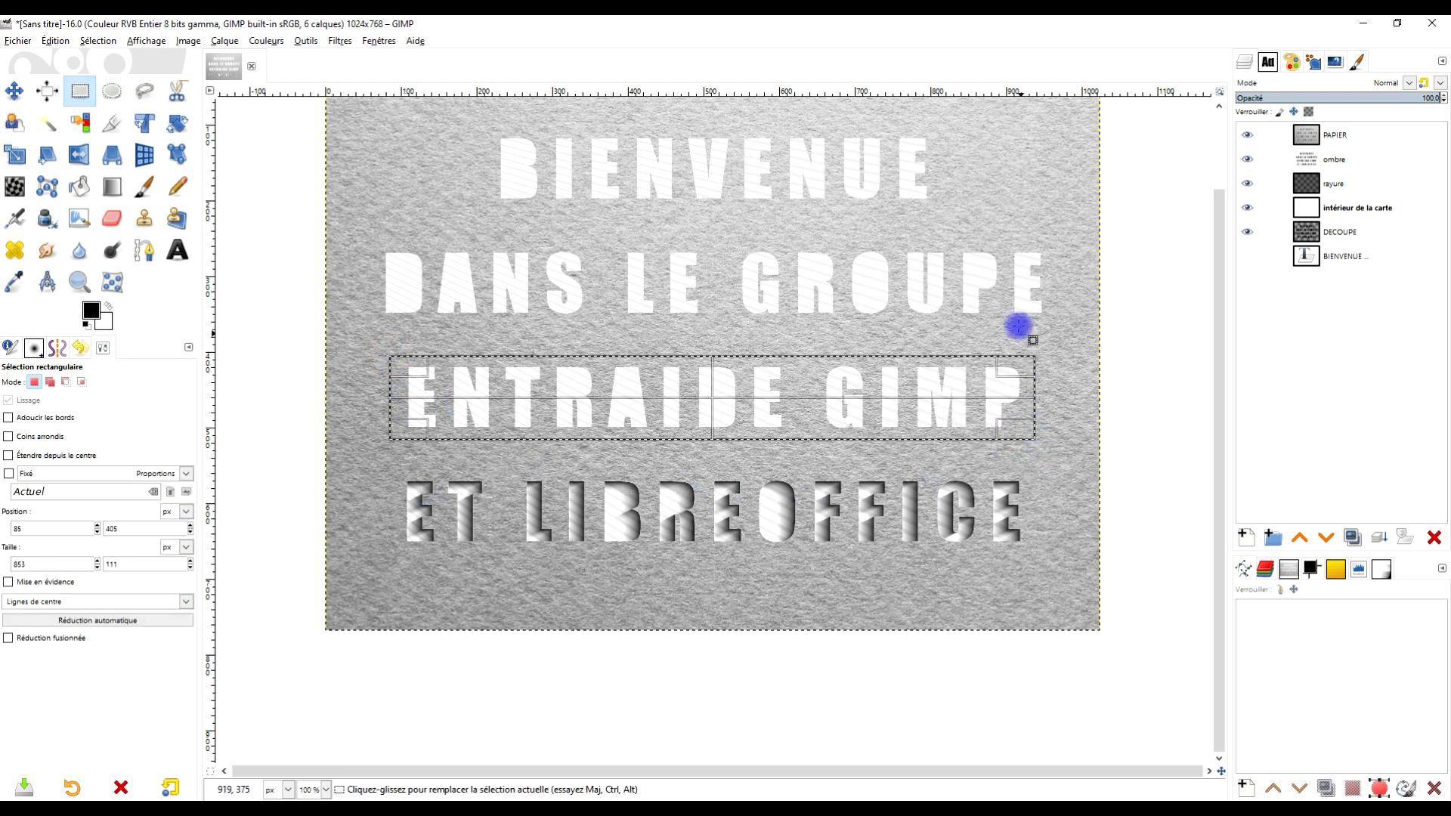
pyautogui.click(339, 40)
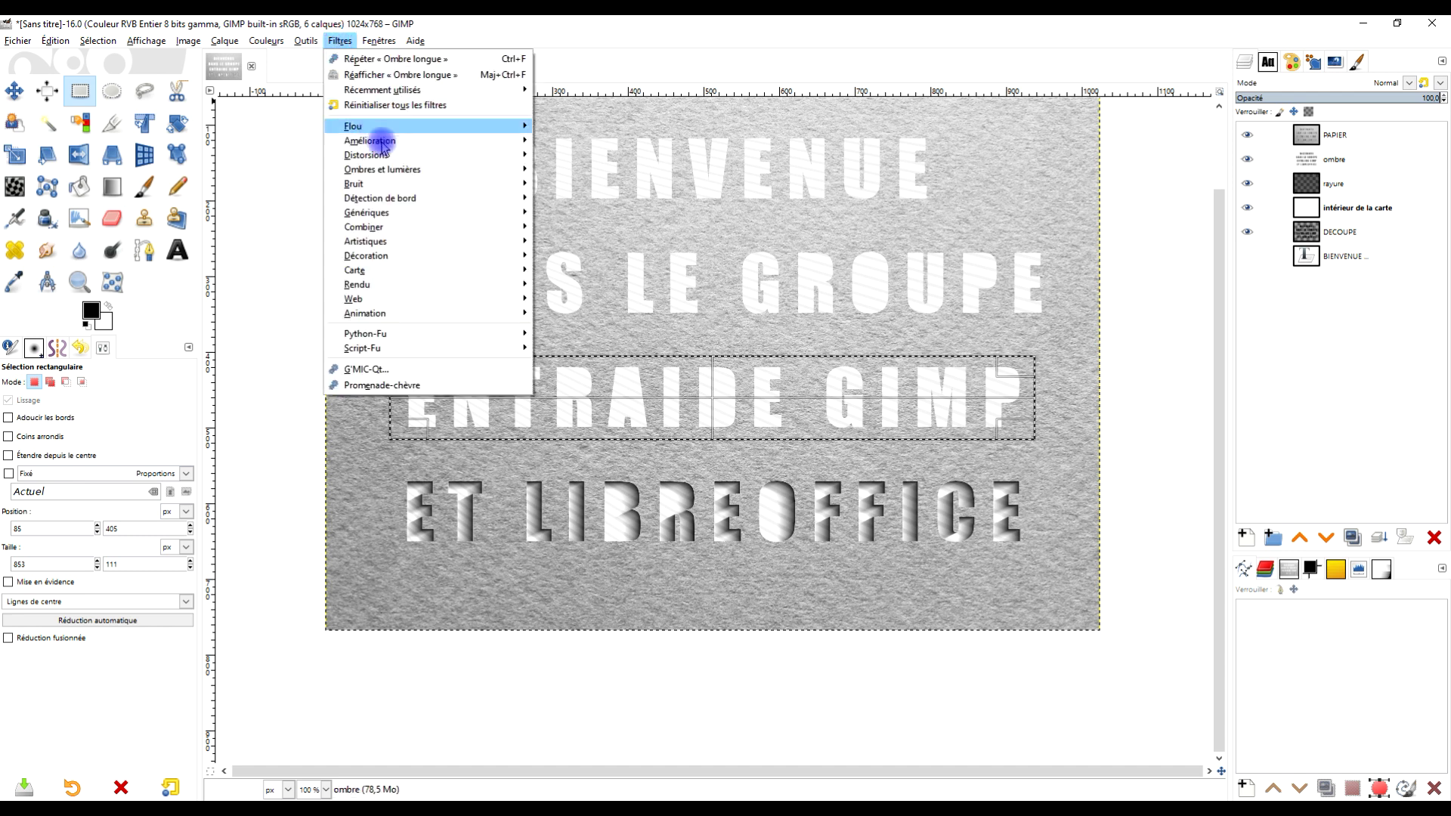
pyautogui.click(412, 76)
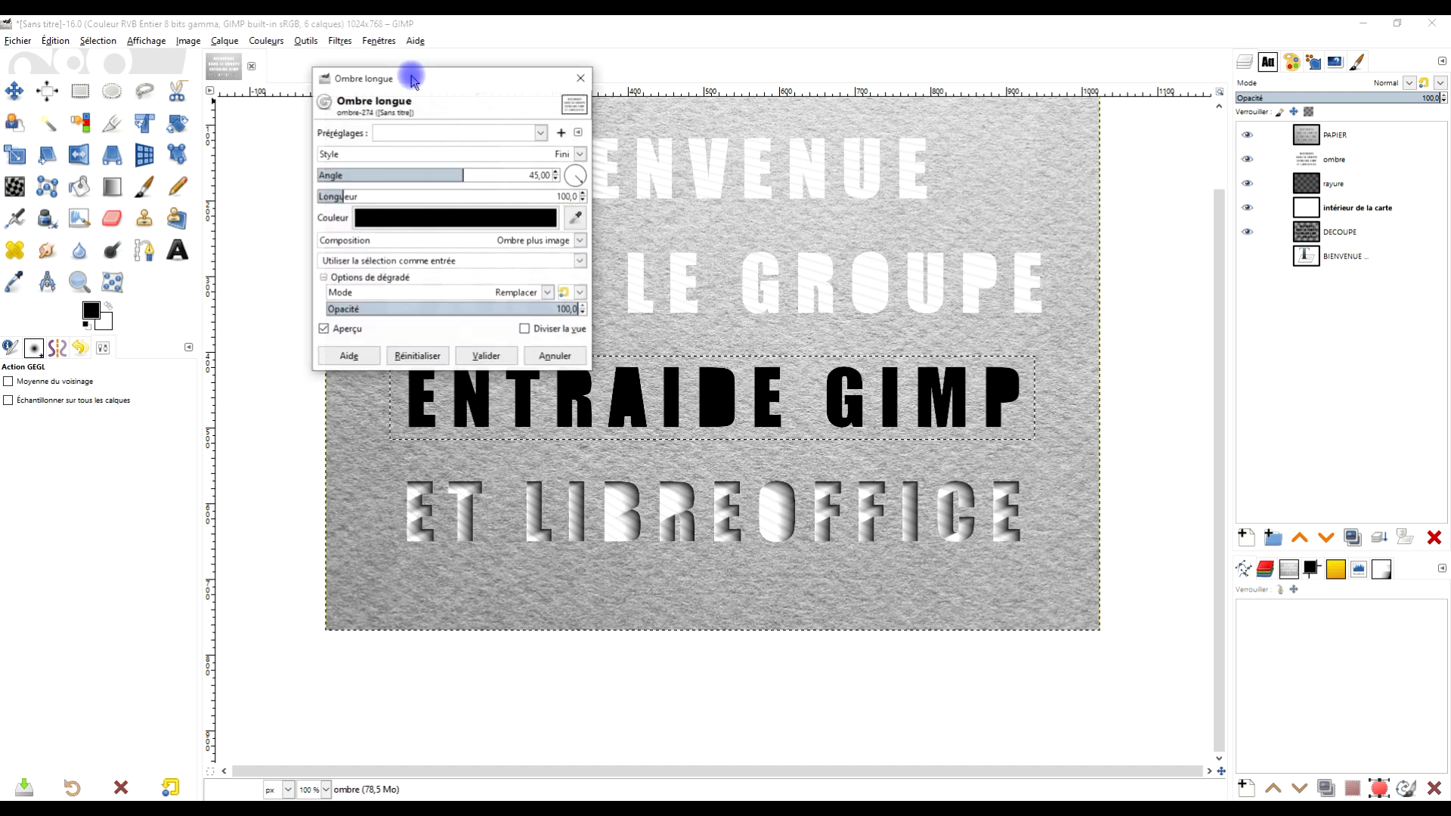
pyautogui.click(482, 134)
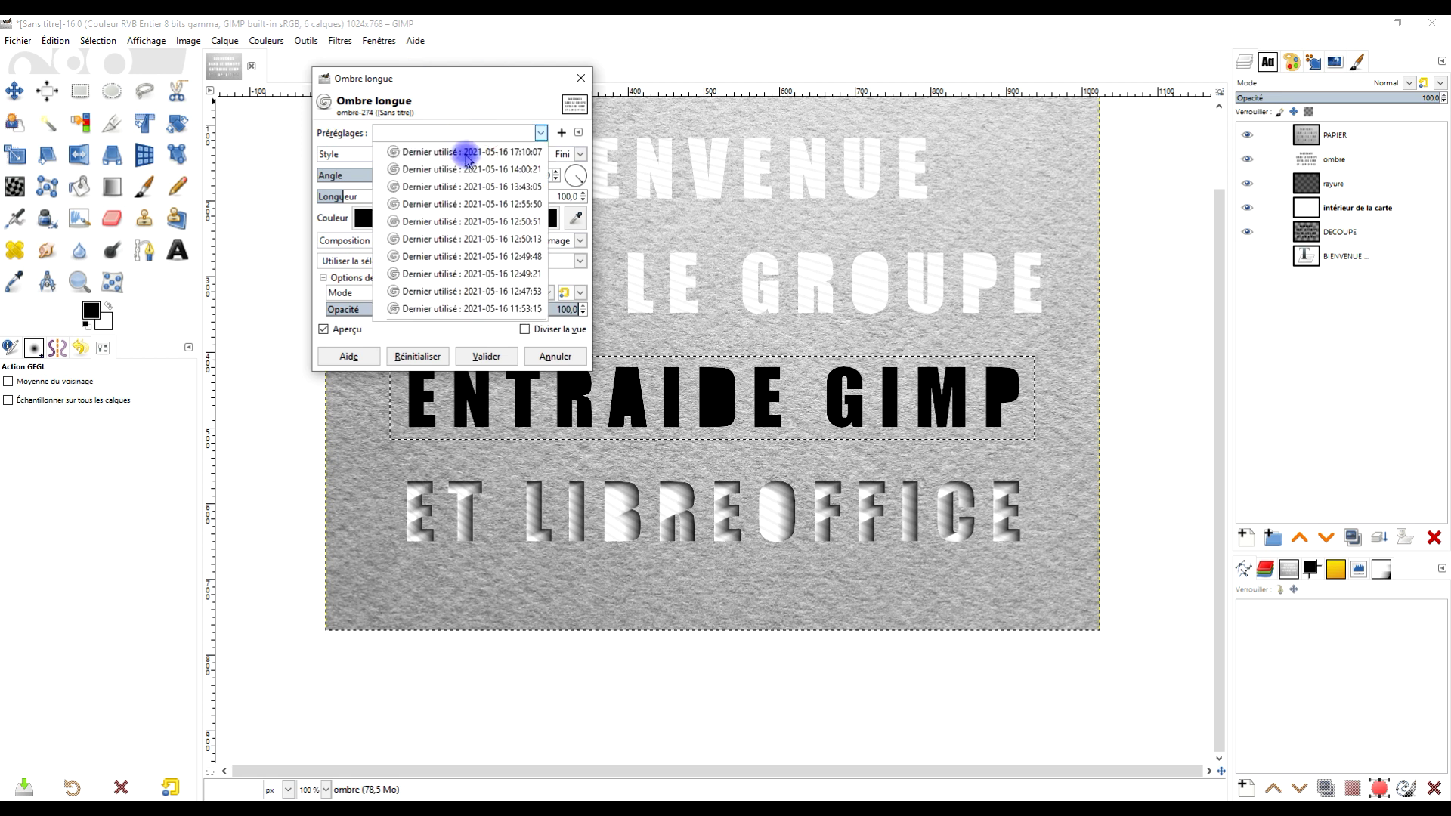
pyautogui.click(466, 154)
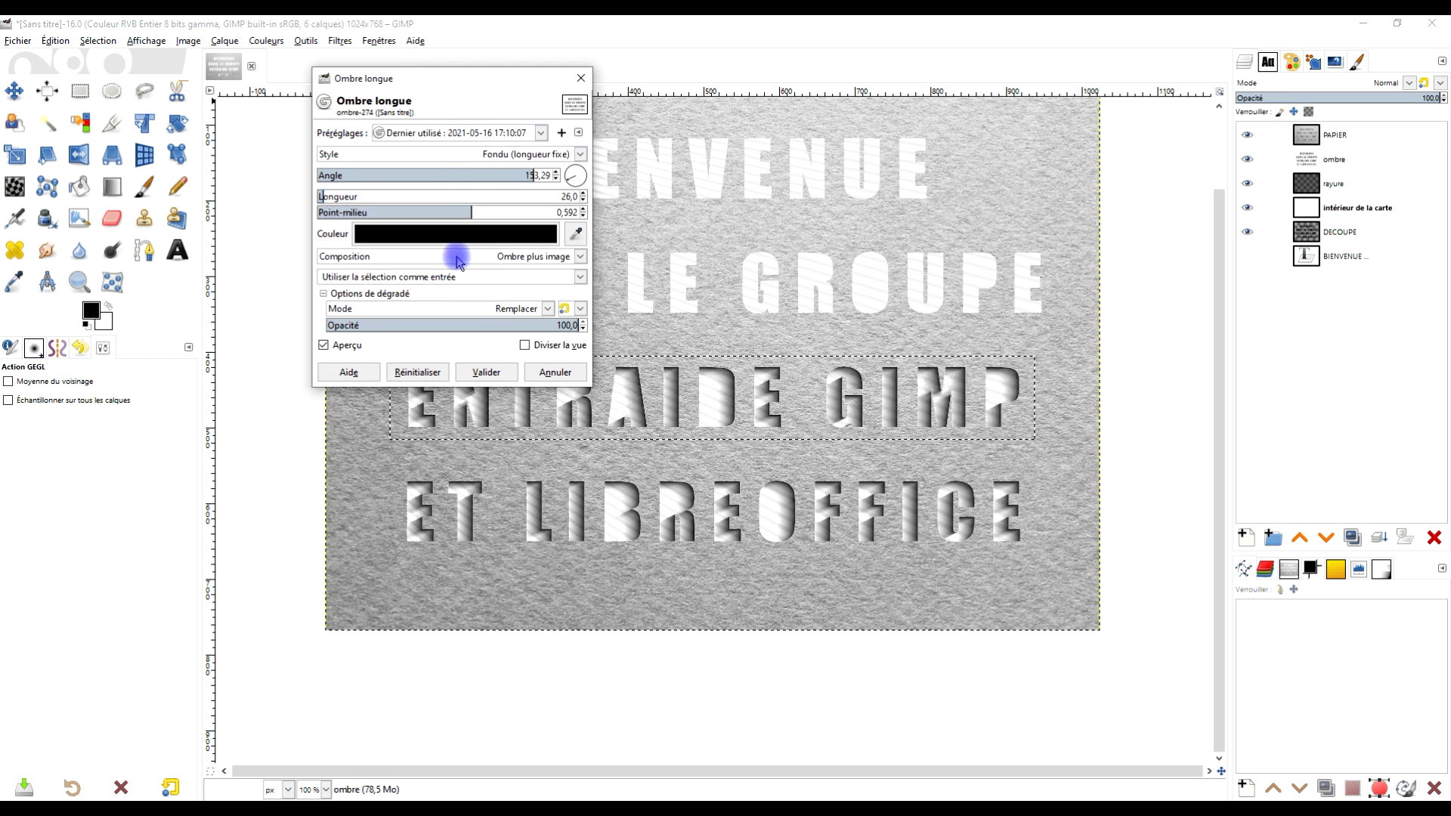
pyautogui.keyDown('ctrl'); pyautogui.scroll(2, 1073, 454); pyautogui.keyUp('ctrl')
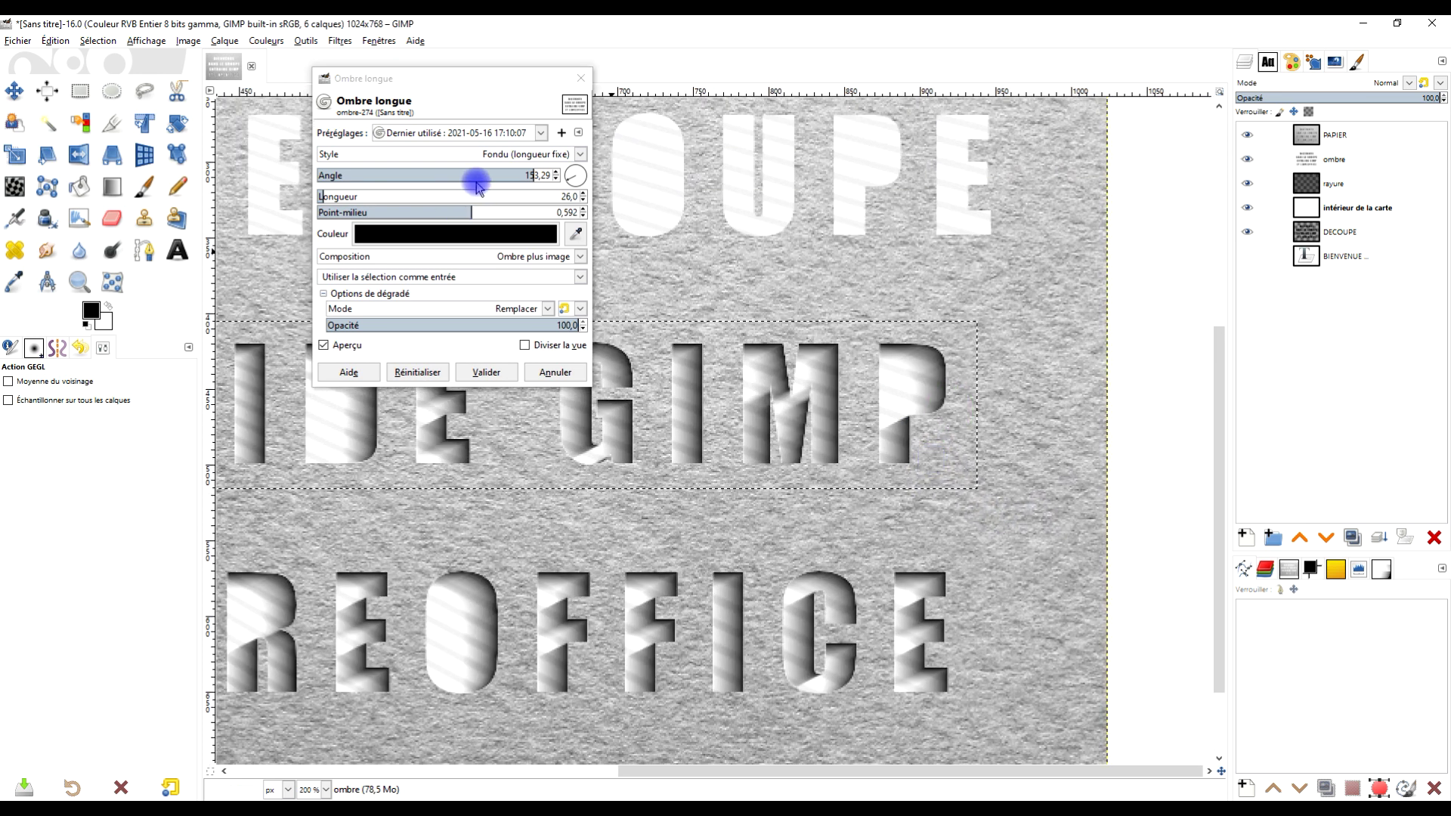
# Try an angle of 139.35 and a midpoint of 0.488 on the ENTRAIDE GIMP shadow, and reload the 17:10:07 preset
pyautogui.moveTo(531, 175); pyautogui.dragTo(526, 175)
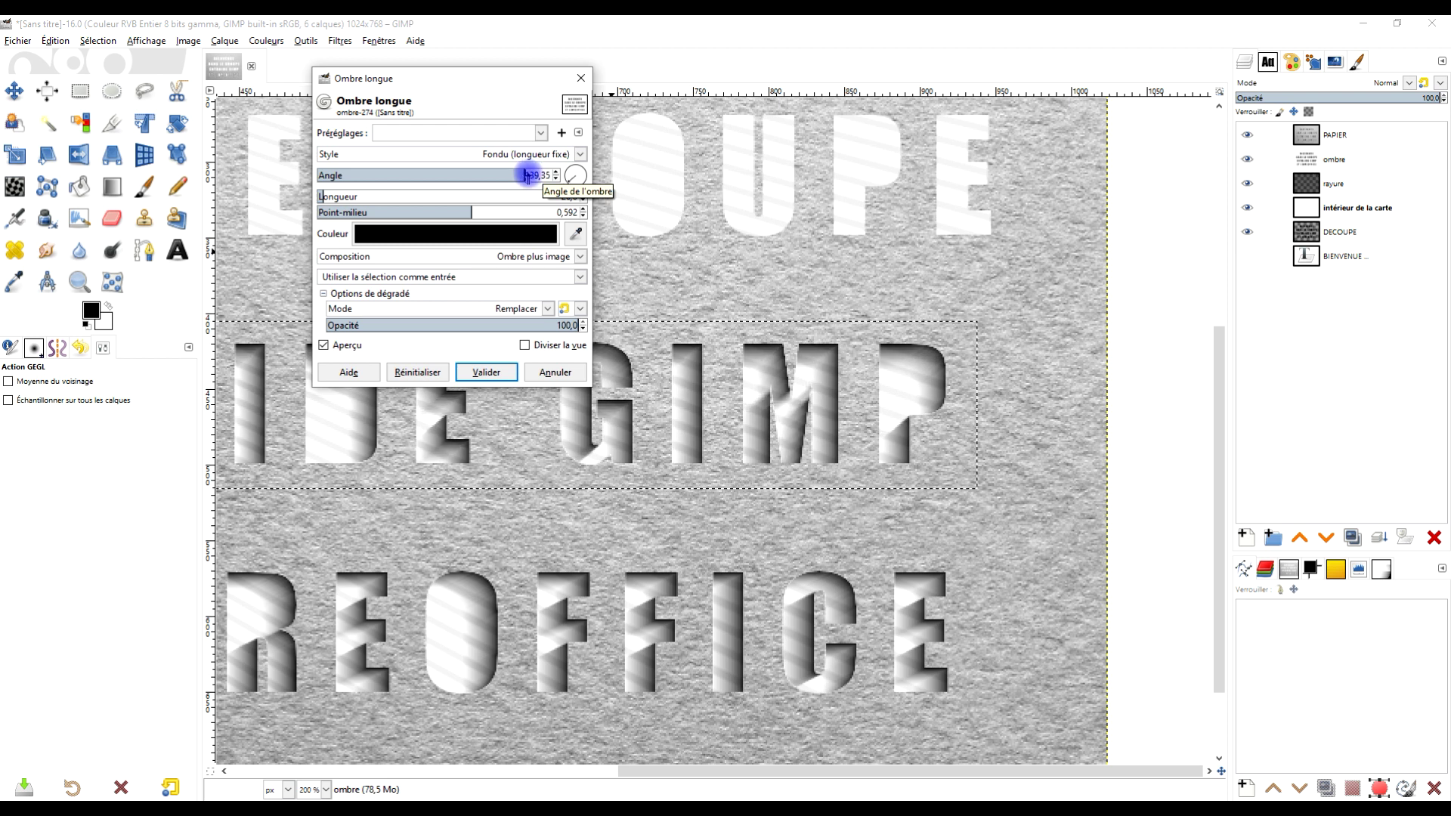
pyautogui.moveTo(470, 210); pyautogui.dragTo(443, 211)
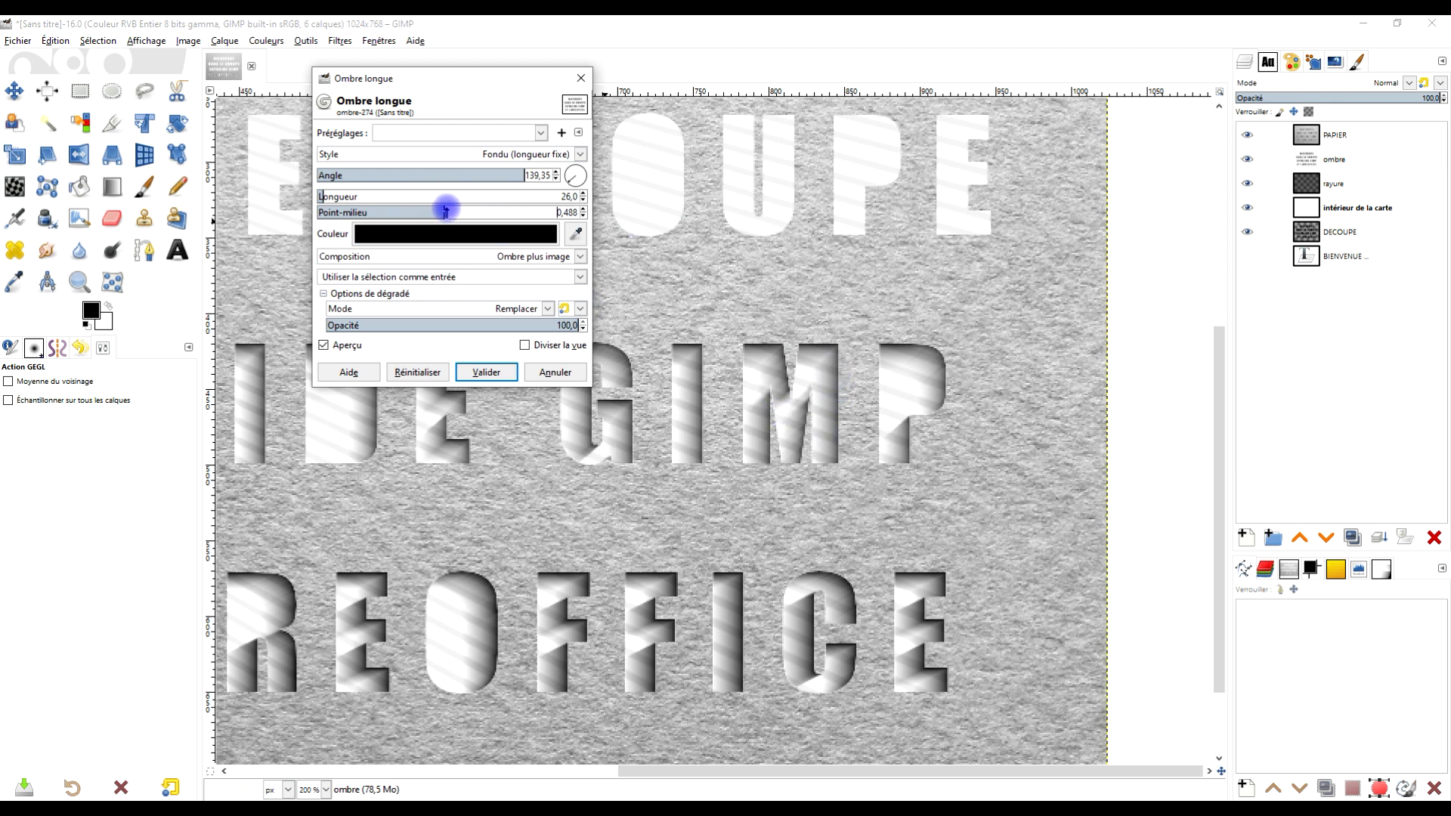
pyautogui.click(469, 133)
pyautogui.click(463, 149)
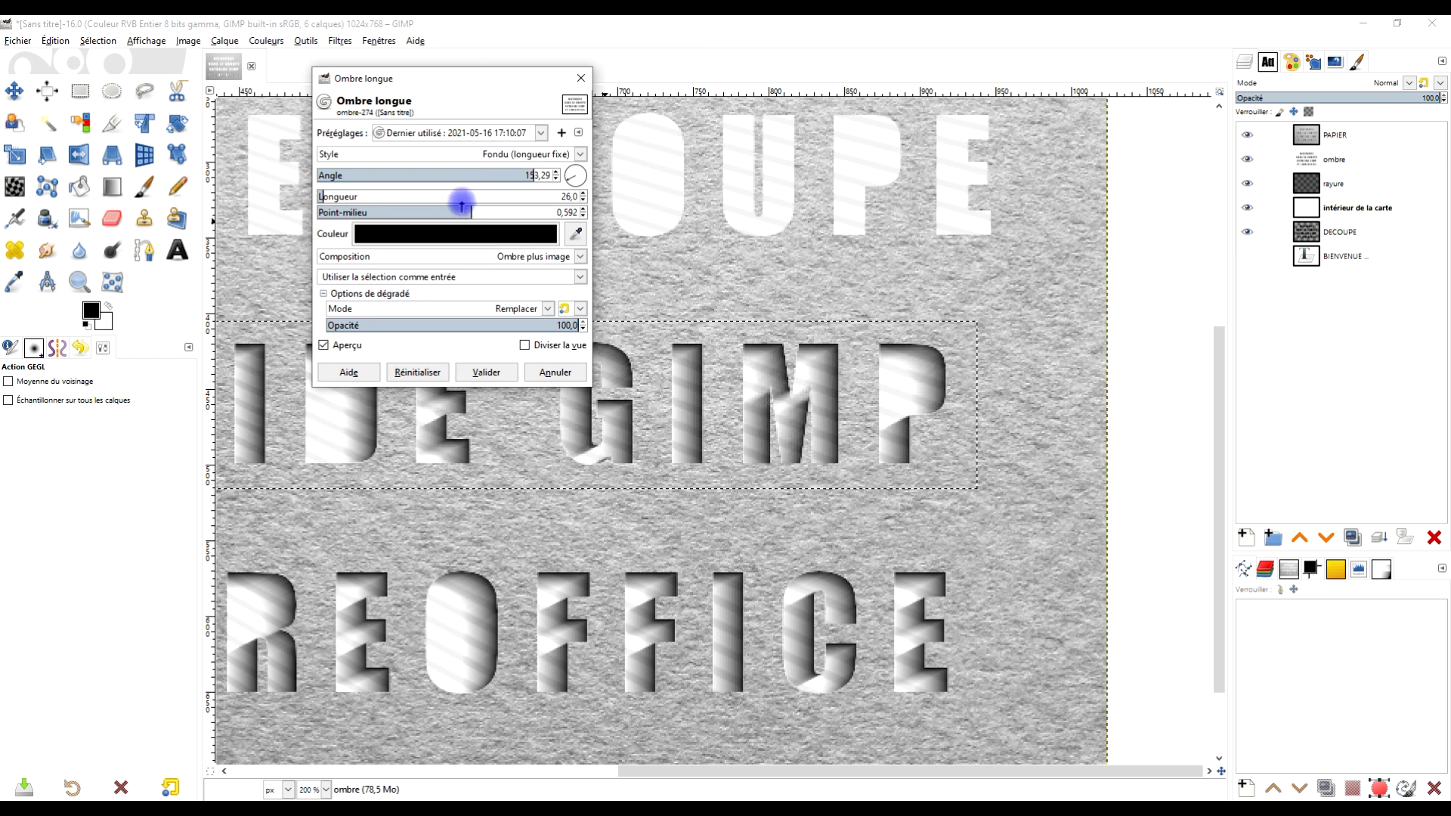
# Set the shadow's midpoint to 0.512 and its angle to 141.68, and apply the filter to the ENTRAIDE GIMP line
pyautogui.moveTo(468, 209); pyautogui.dragTo(465, 211)
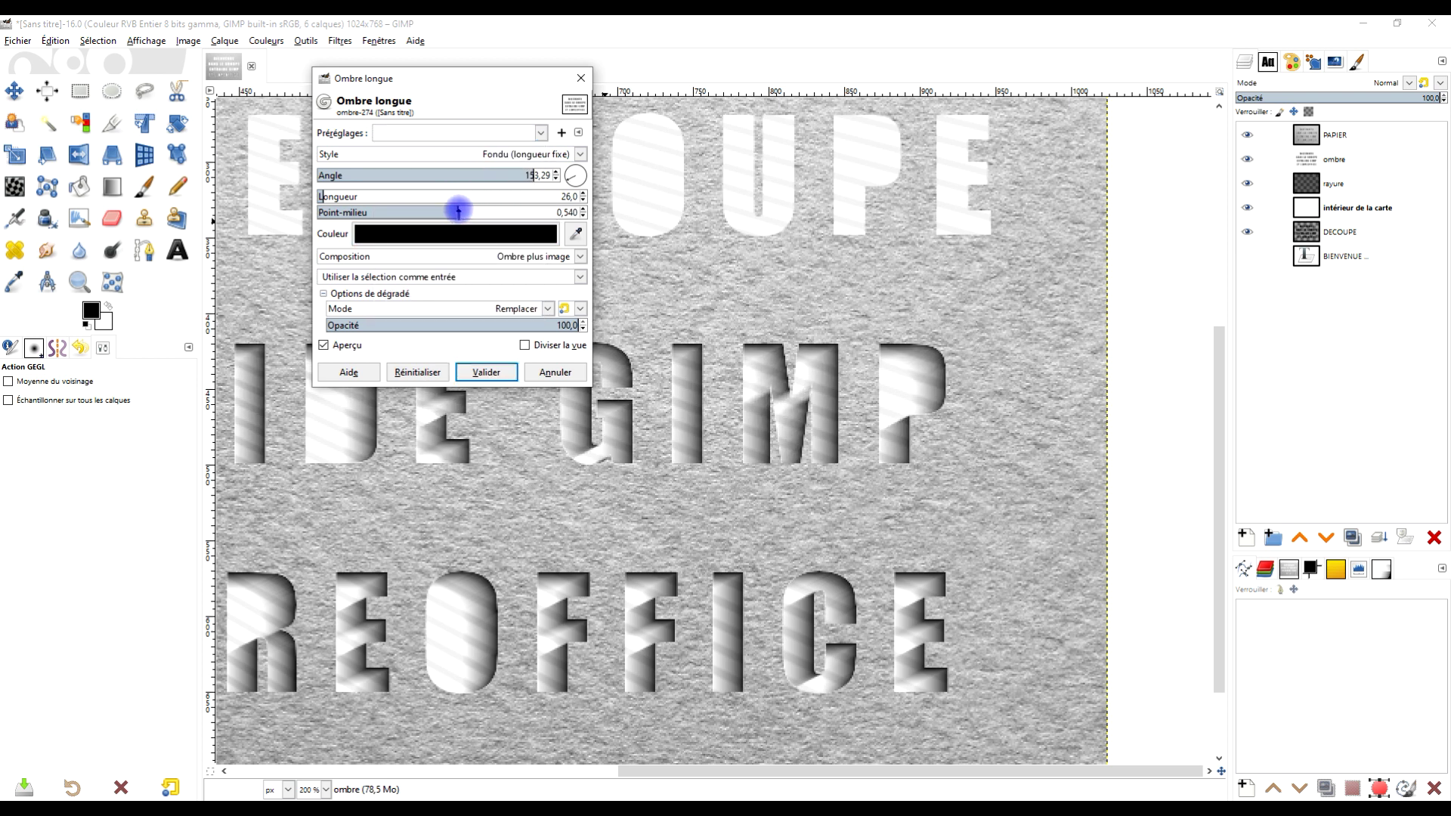
pyautogui.moveTo(529, 173); pyautogui.dragTo(527, 174)
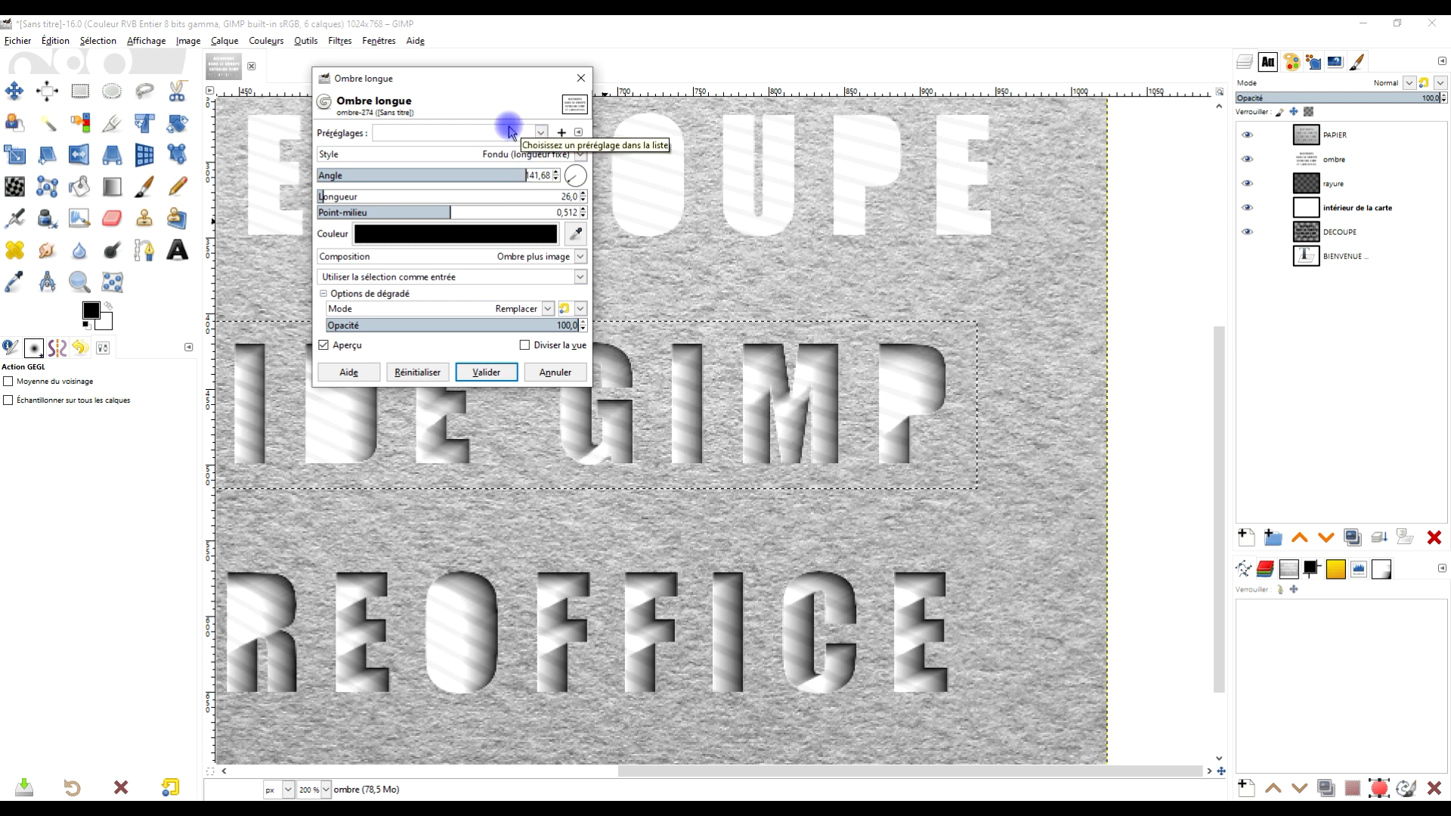
pyautogui.click(490, 371)
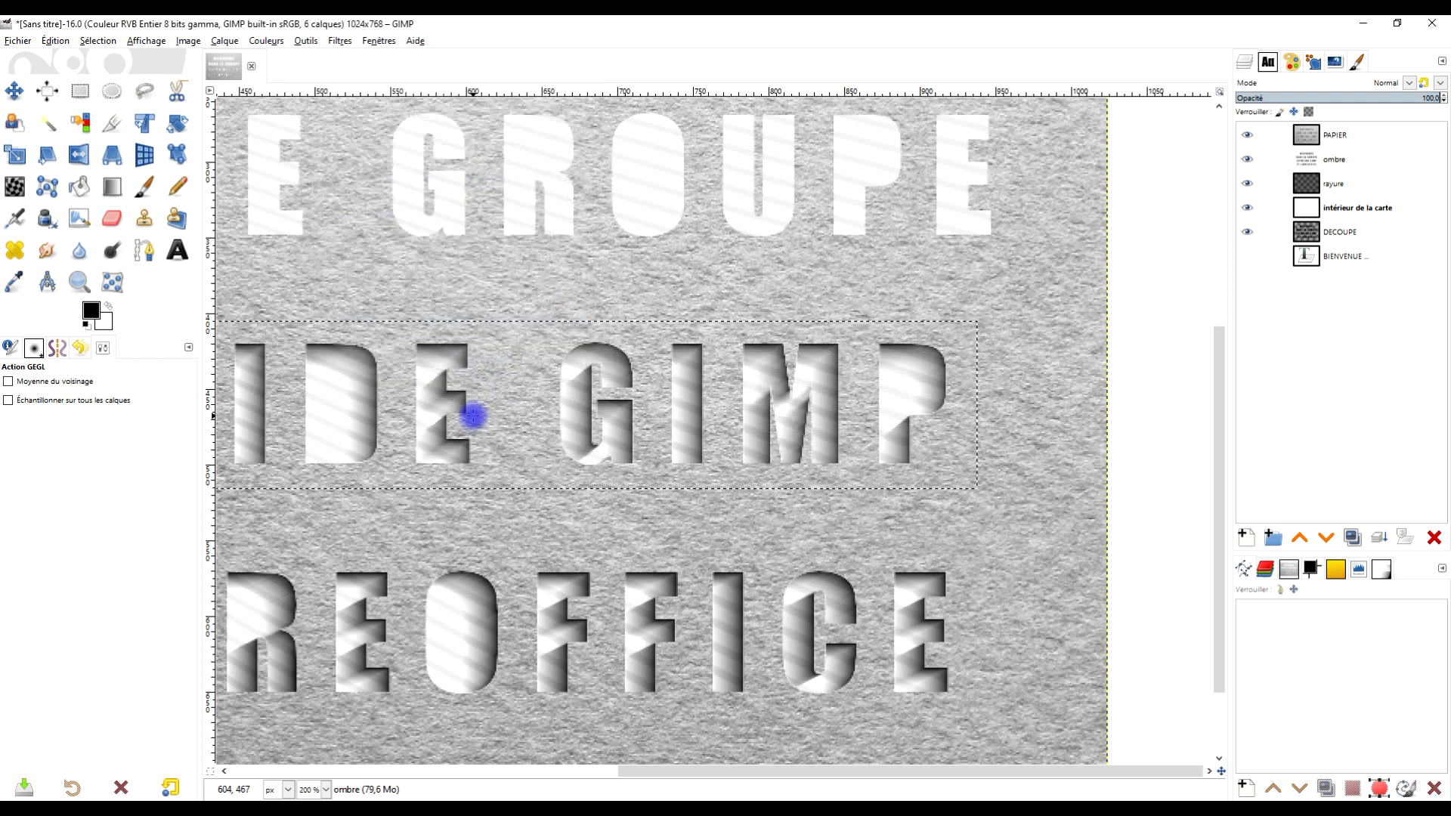
# Make a rectangular selection of about 921 × 115 px around the DANS LE GROUPE line
pyautogui.scroll(-2, 476, 411)
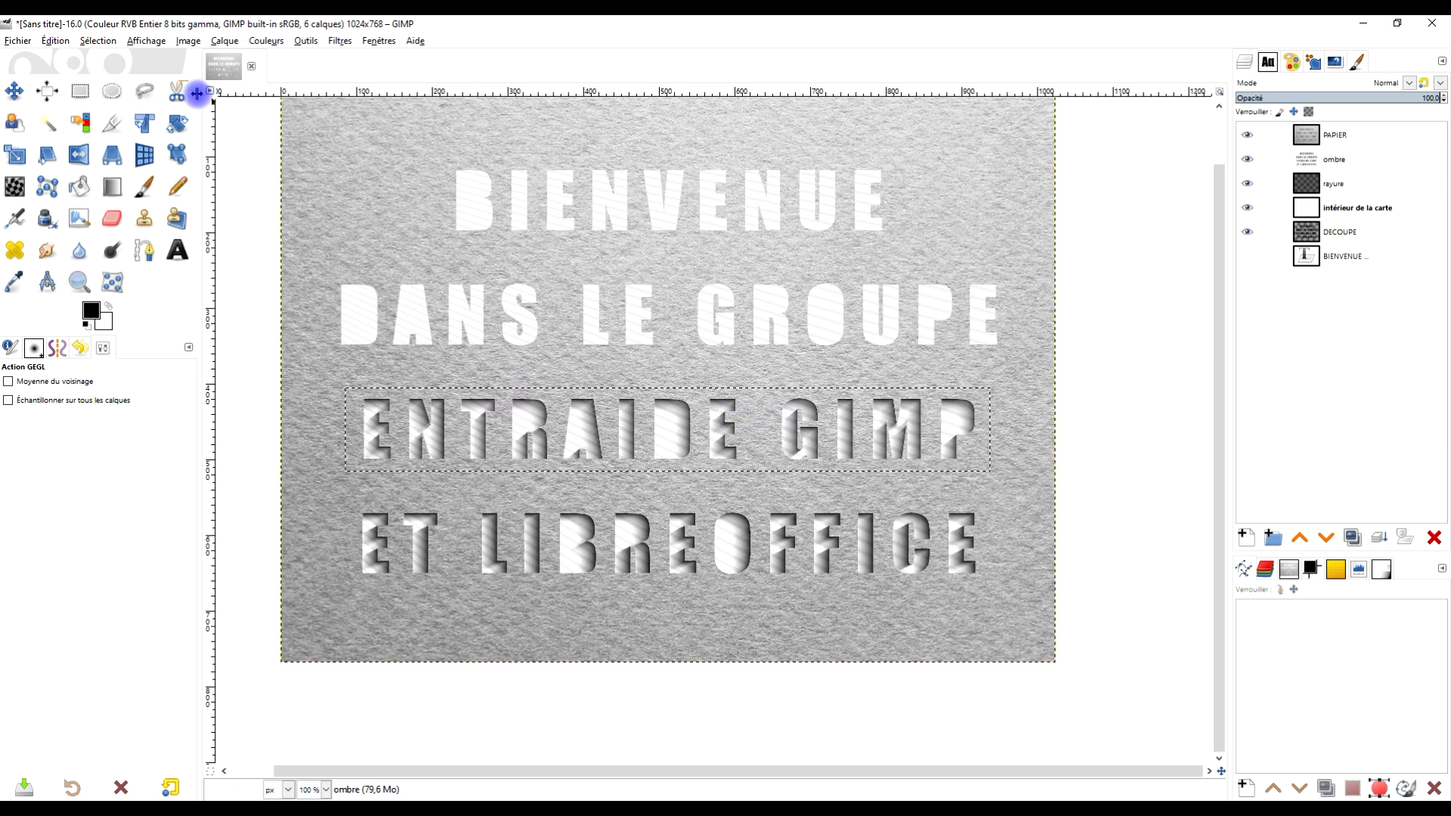
pyautogui.click(79, 90)
pyautogui.moveTo(331, 270); pyautogui.dragTo(1026, 356)
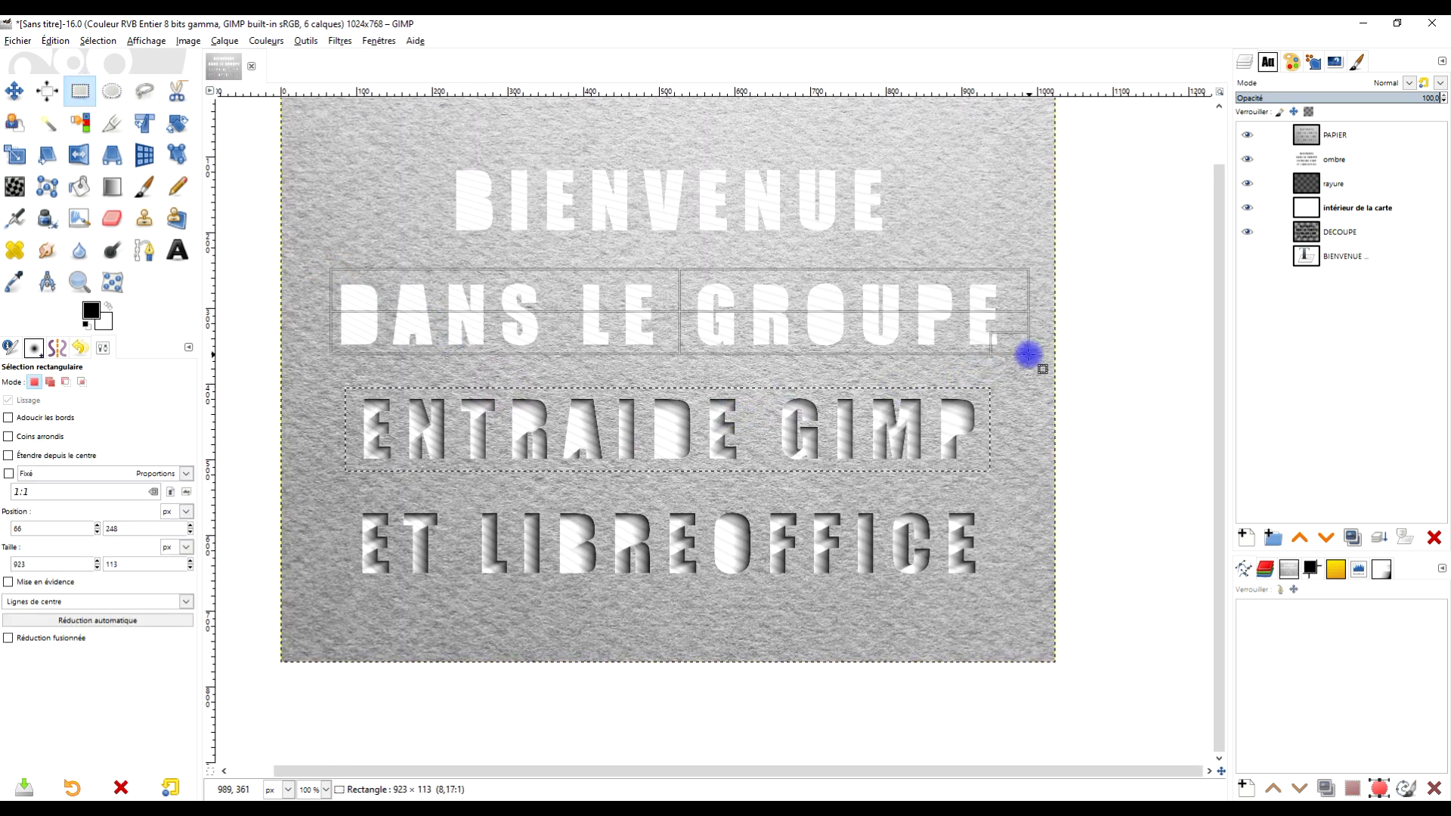
pyautogui.scroll(2, 822, 236)
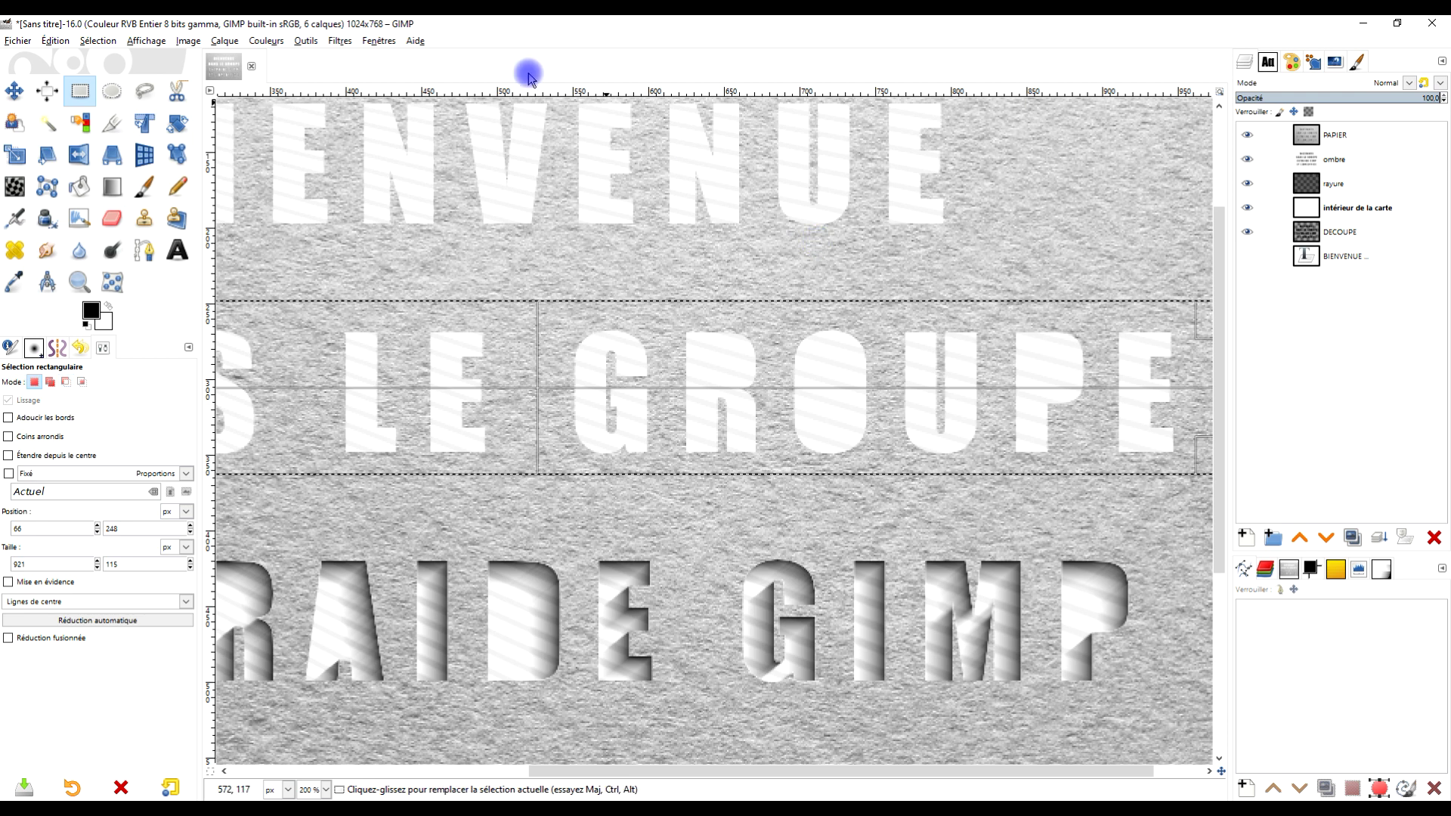
pyautogui.click(340, 40)
pyautogui.click(387, 78)
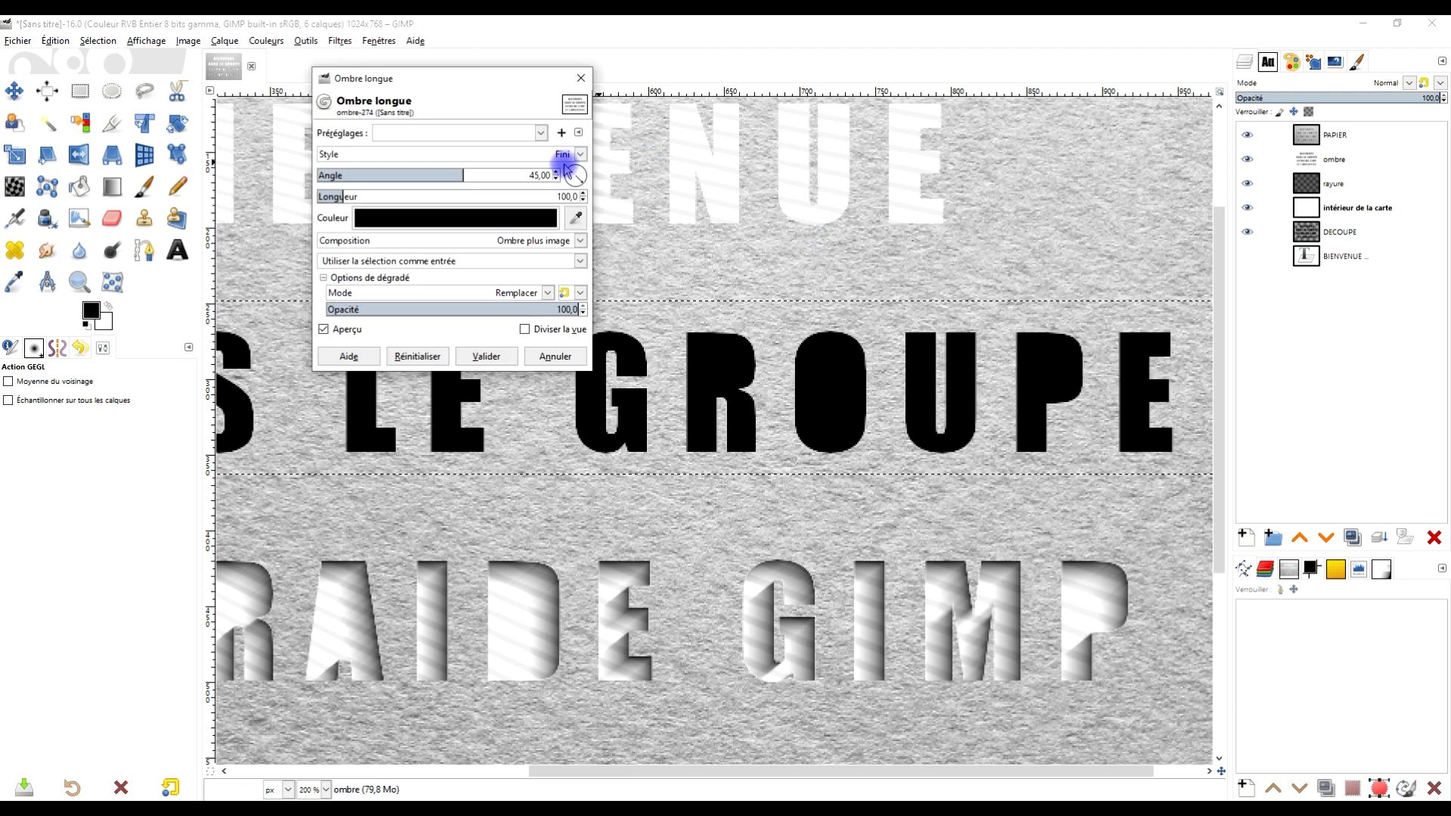
pyautogui.click(509, 132)
pyautogui.click(479, 151)
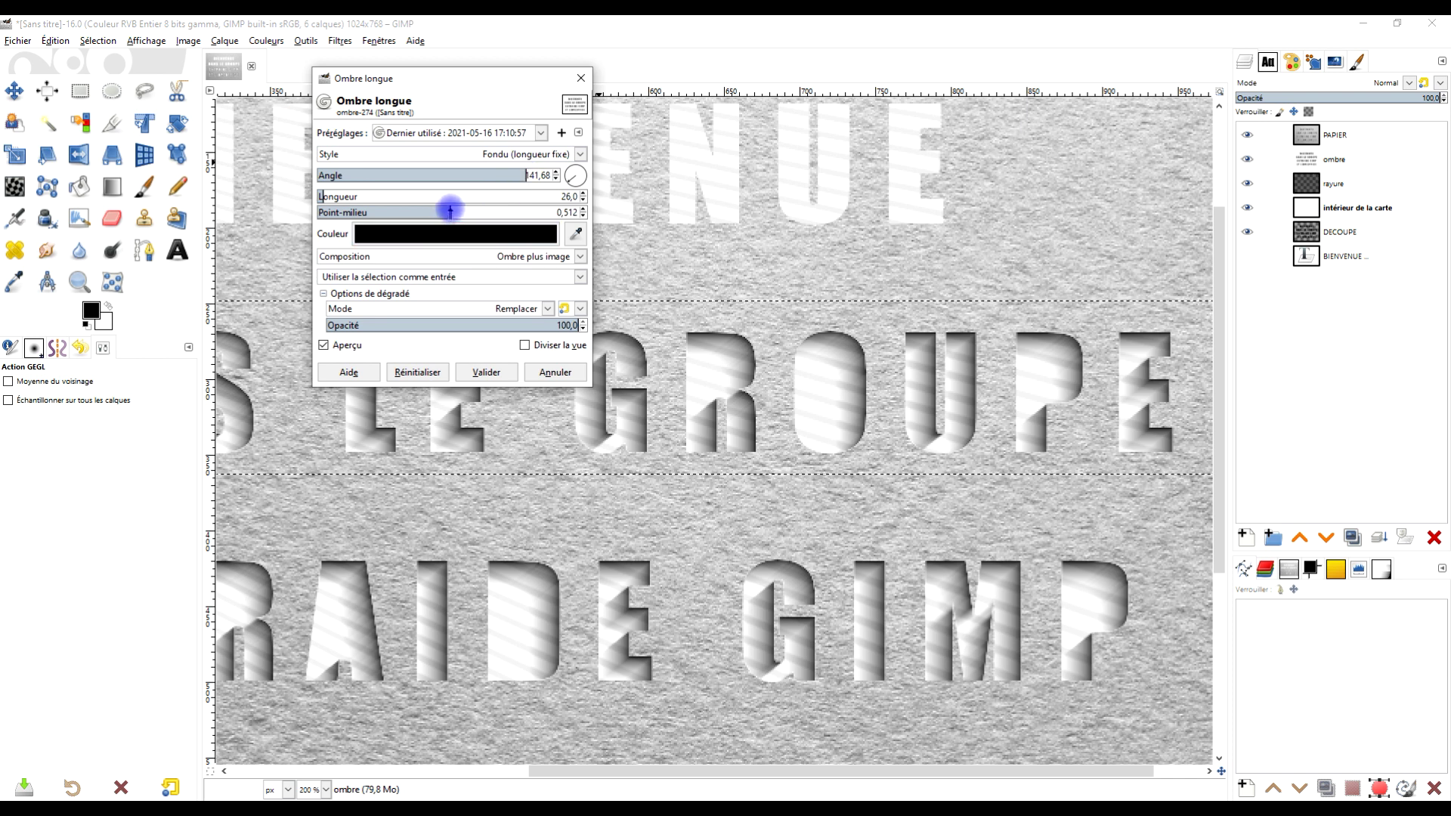
# Set the shadow's midpoint to 0.350, angle to 127.74 and length to 40.5, and apply the filter to DANS LE GROUPE
pyautogui.moveTo(449, 210); pyautogui.dragTo(446, 211)
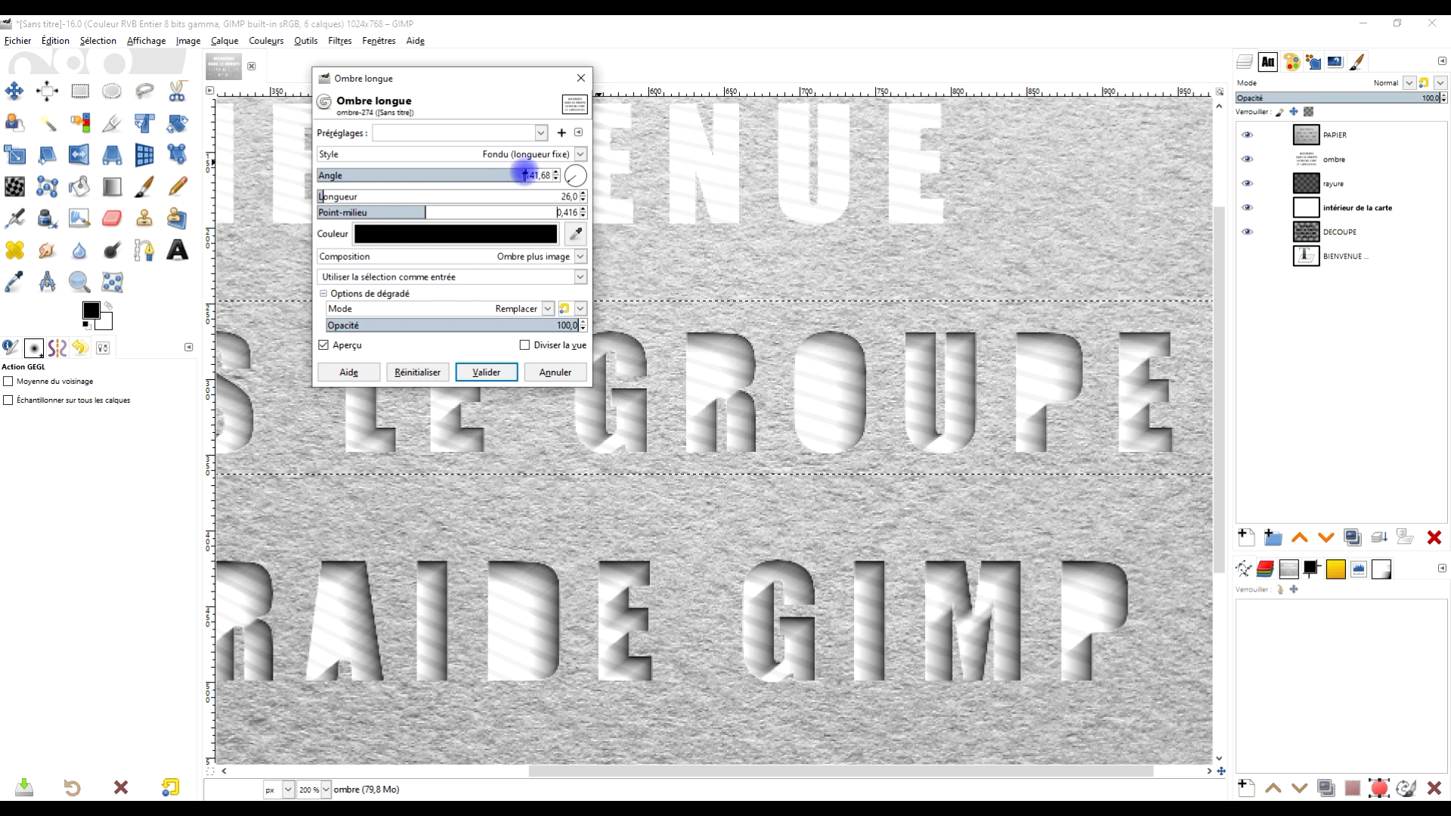
pyautogui.moveTo(526, 174); pyautogui.dragTo(518, 174)
pyautogui.moveTo(426, 211); pyautogui.dragTo(422, 211)
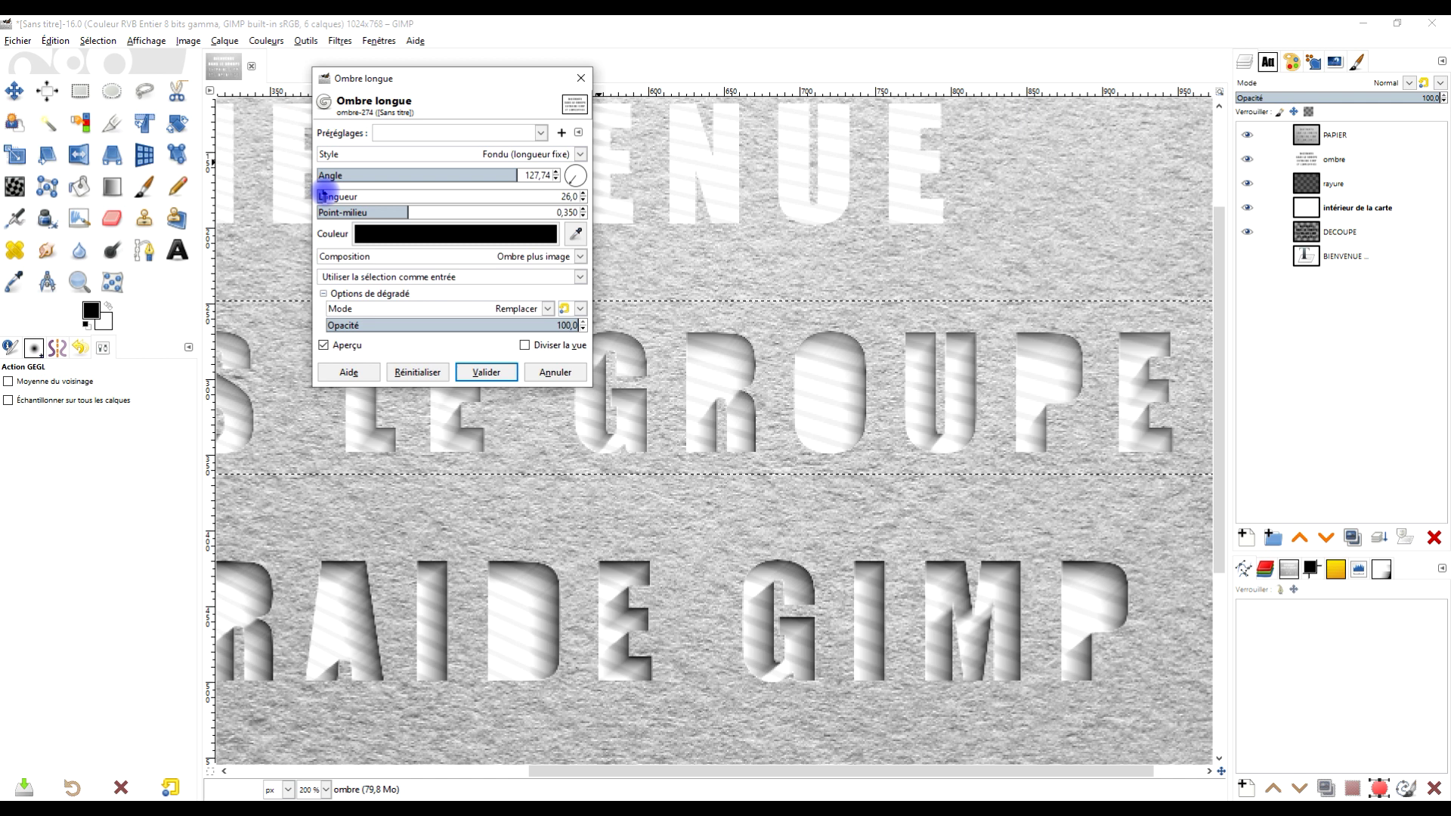
pyautogui.moveTo(324, 195); pyautogui.dragTo(331, 193)
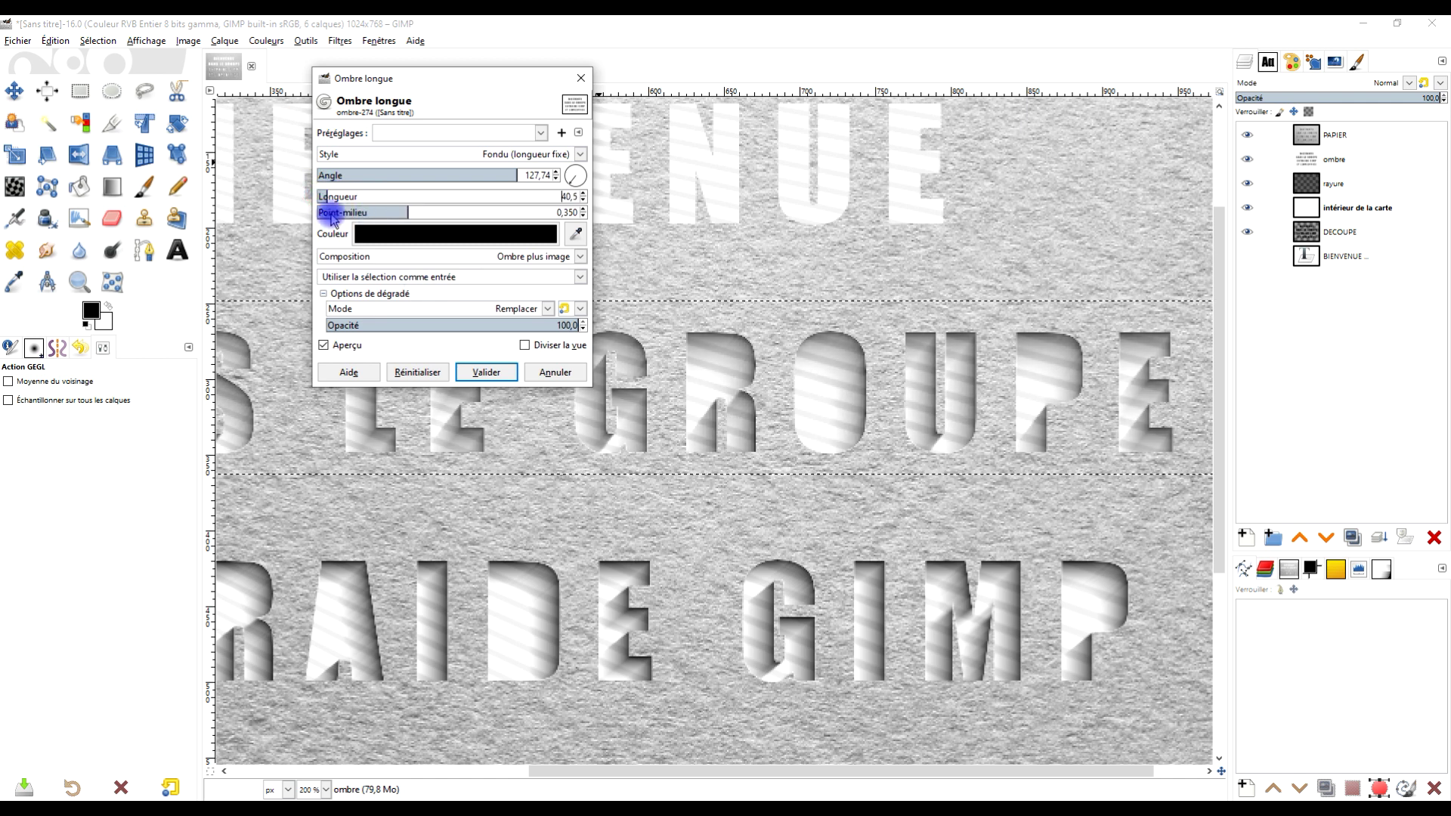
pyautogui.click(484, 370)
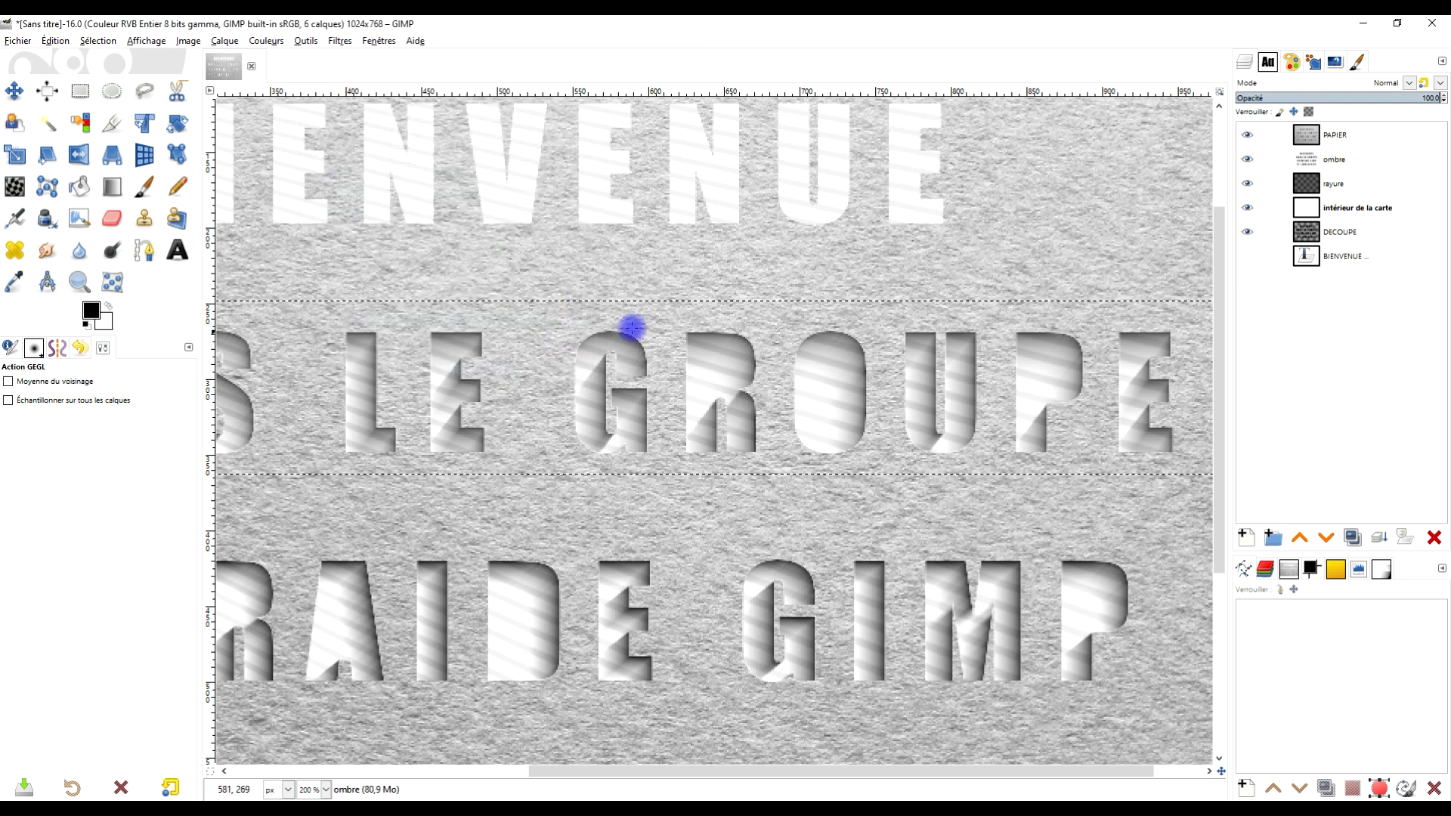
# Make a rectangular selection of about 619 × 125 px around the BIENVENUE line
pyautogui.scroll(-2, 645, 316)
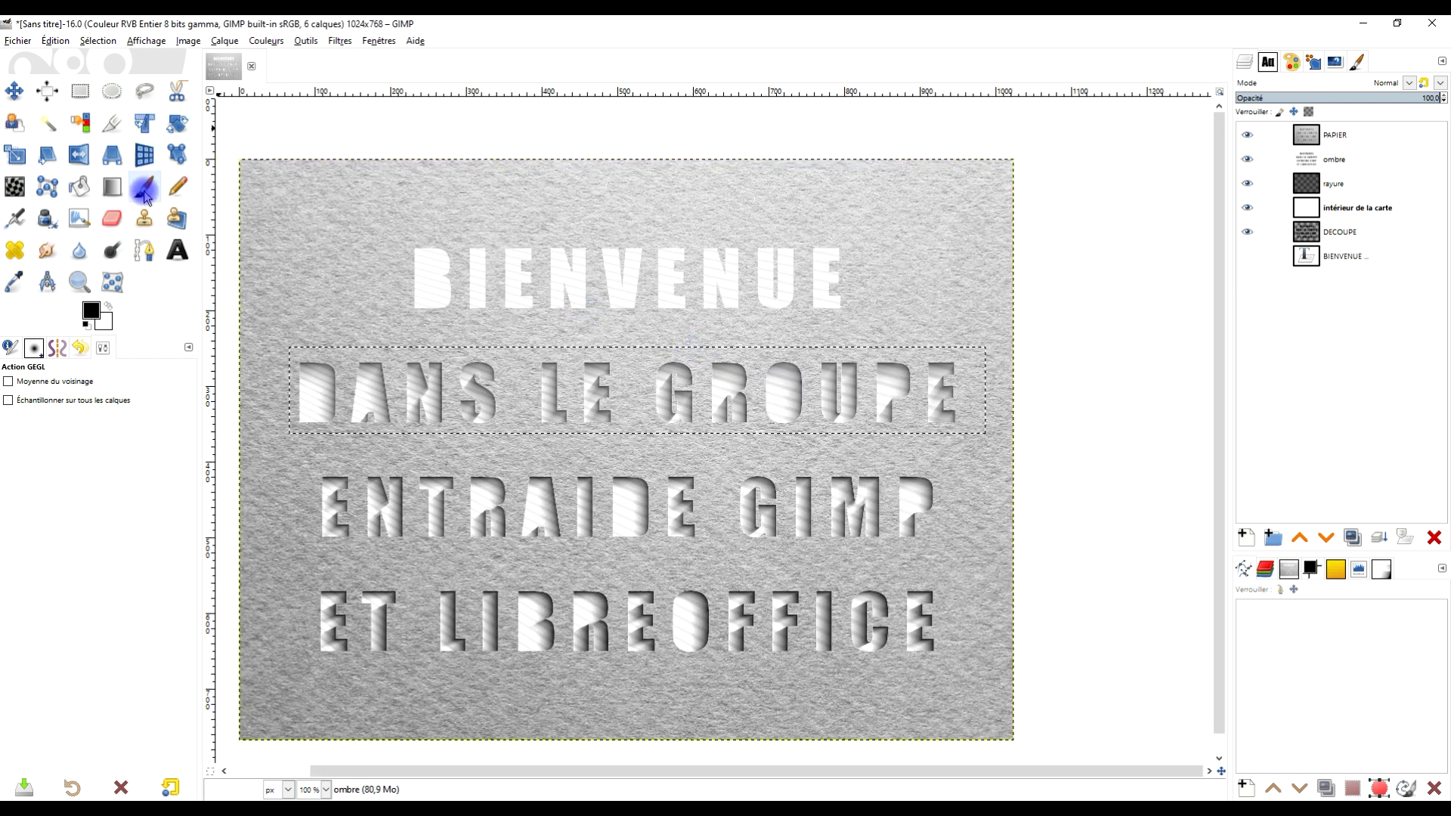
pyautogui.click(80, 90)
pyautogui.moveTo(398, 230); pyautogui.dragTo(865, 324)
pyautogui.press('Return')
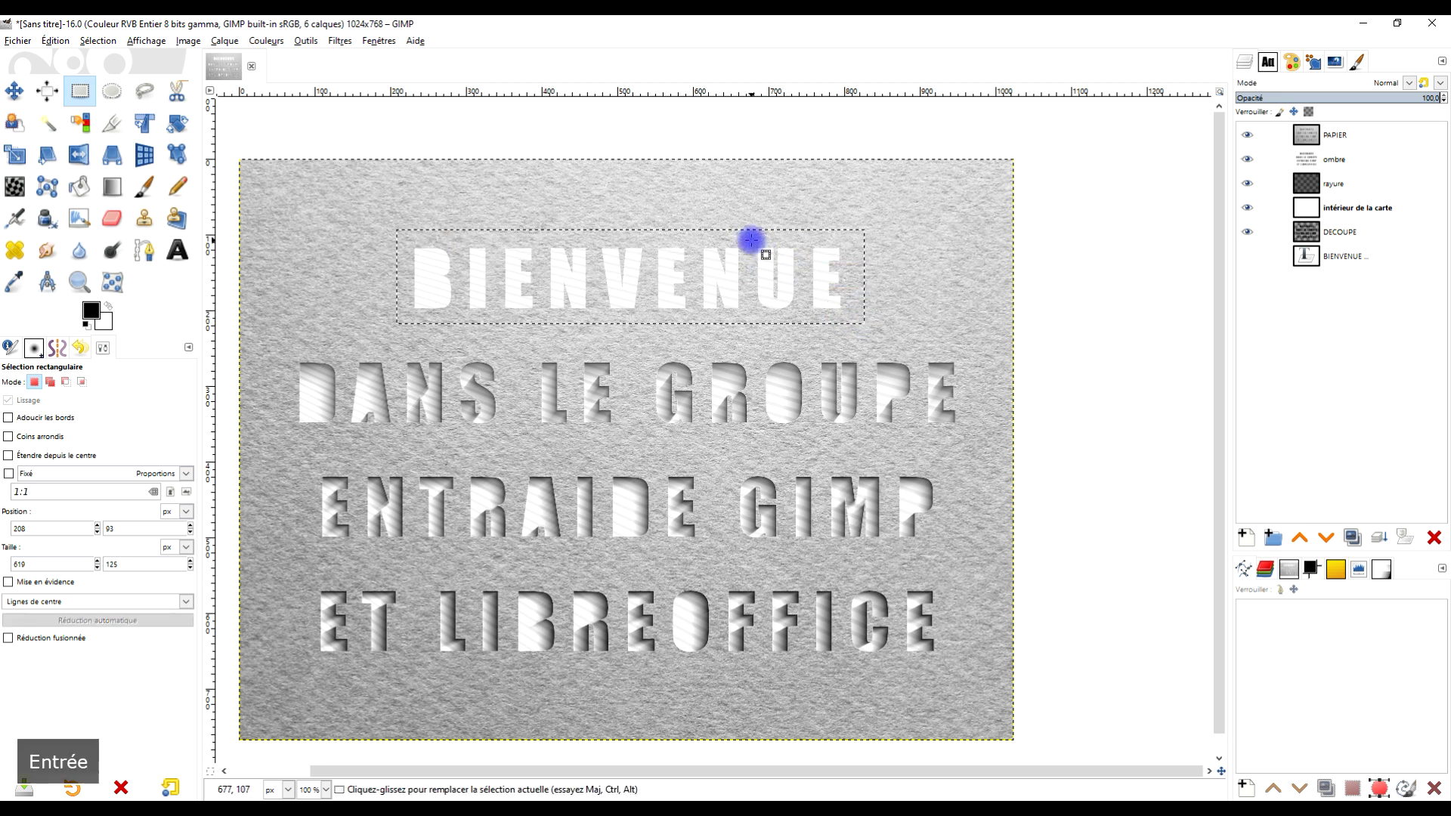
pyautogui.scroll(1, 731, 241)
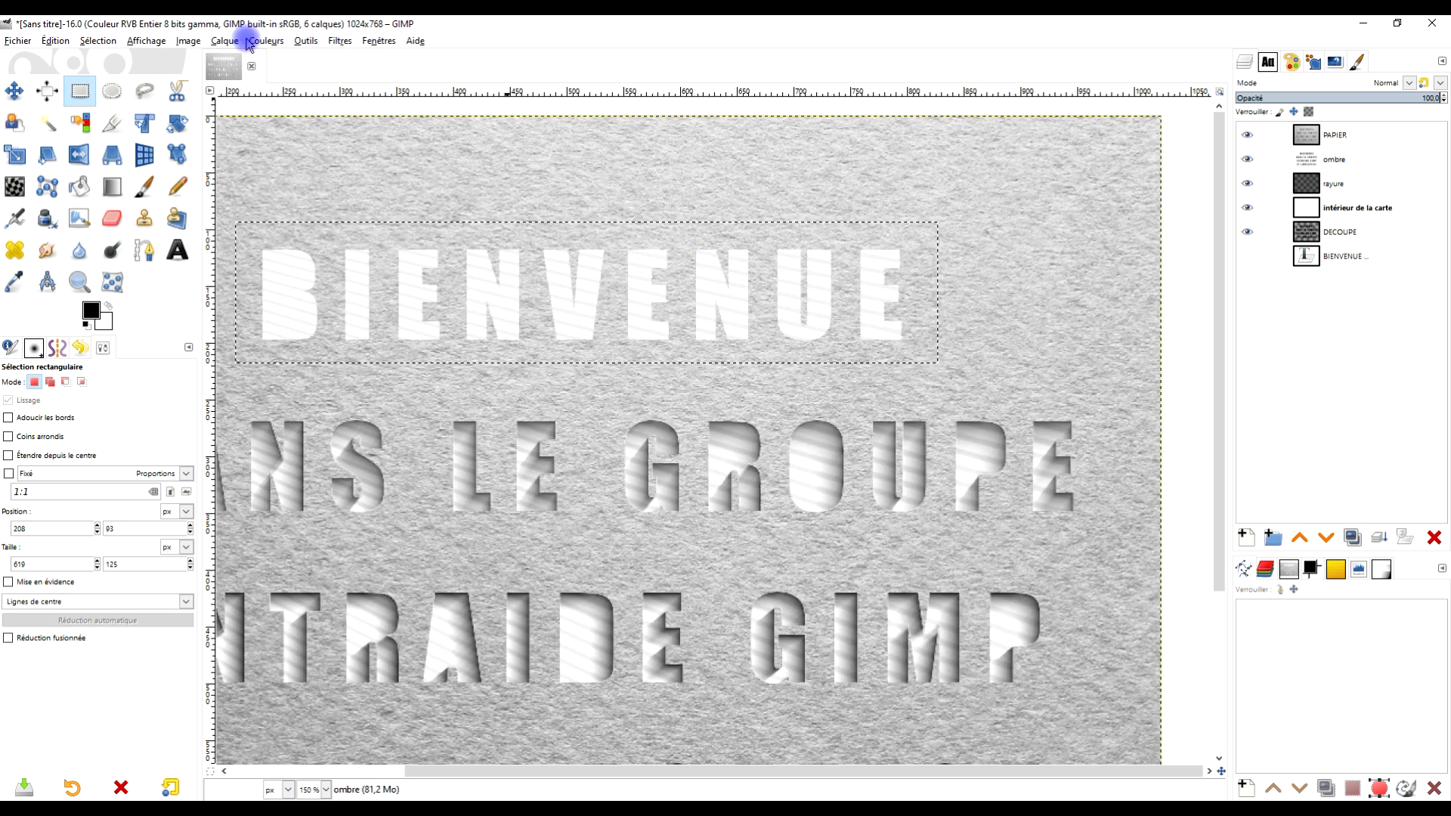
pyautogui.click(303, 41)
pyautogui.moveTo(340, 41)
pyautogui.click(393, 74)
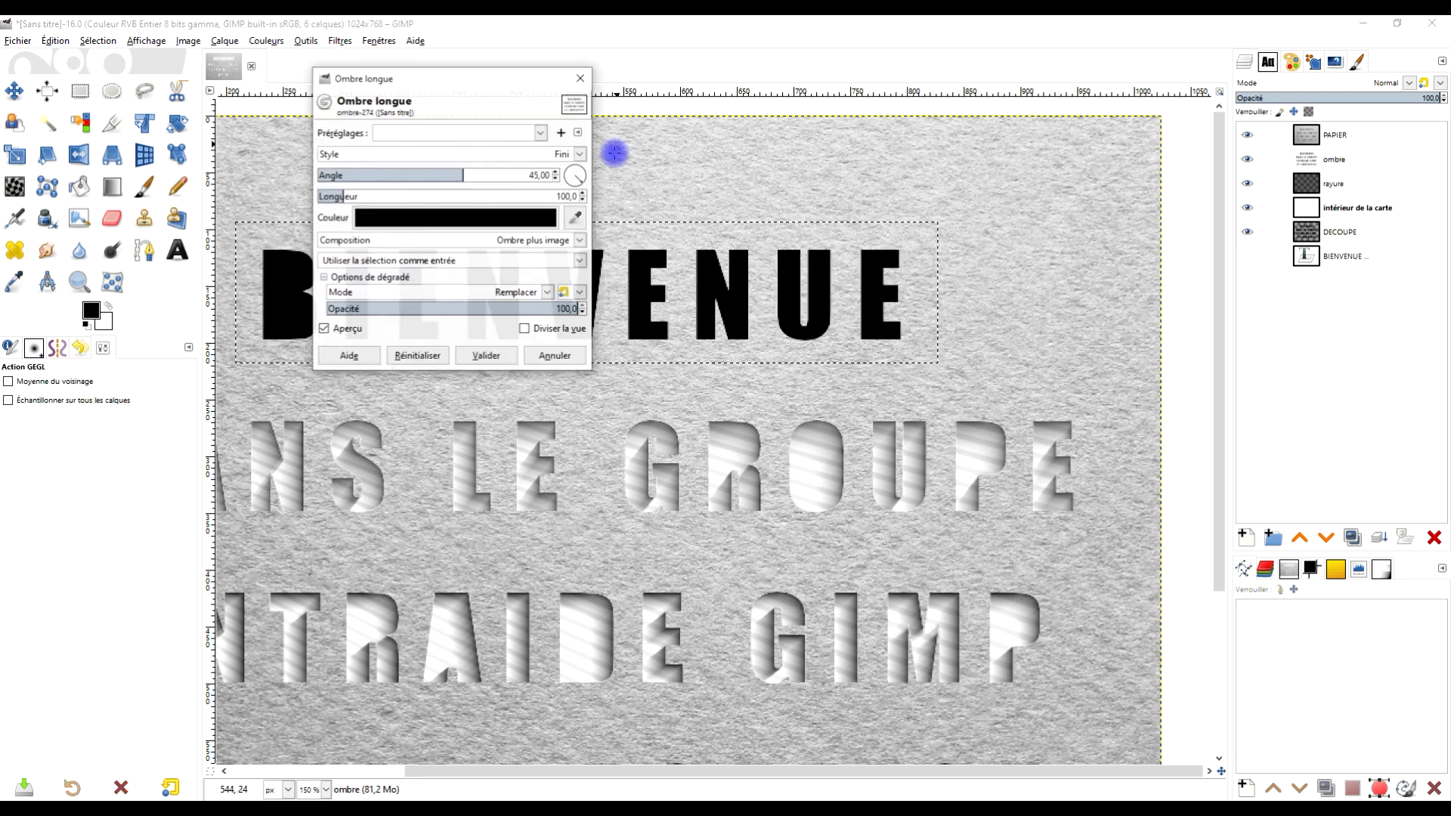
pyautogui.click(433, 133)
pyautogui.click(421, 152)
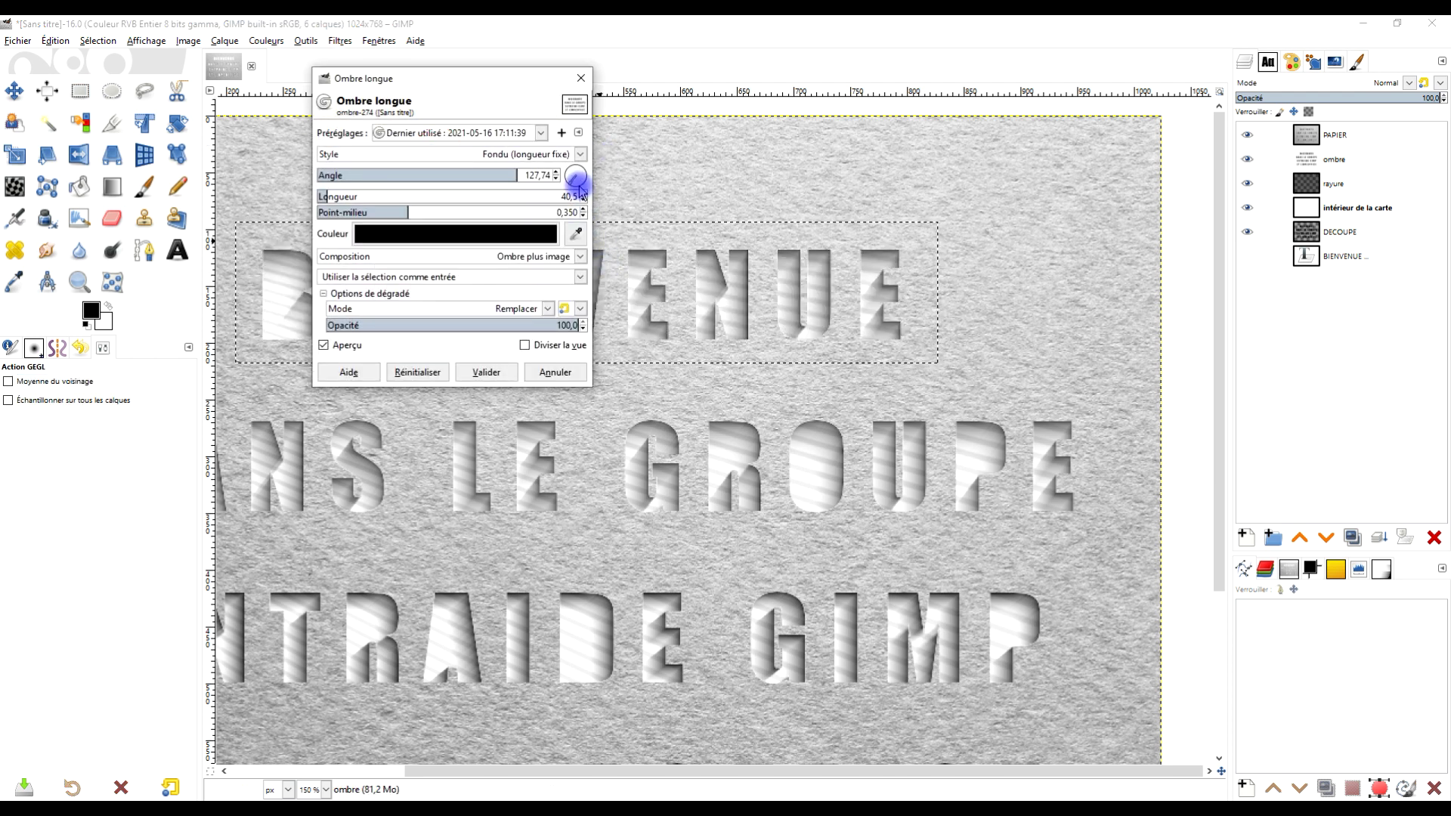
# Try a long shadow with midpoint 0.127 and angle 113.81 on the BIENVENUE line, check it on the whole card, and undo it
pyautogui.moveTo(406, 213); pyautogui.dragTo(393, 211)
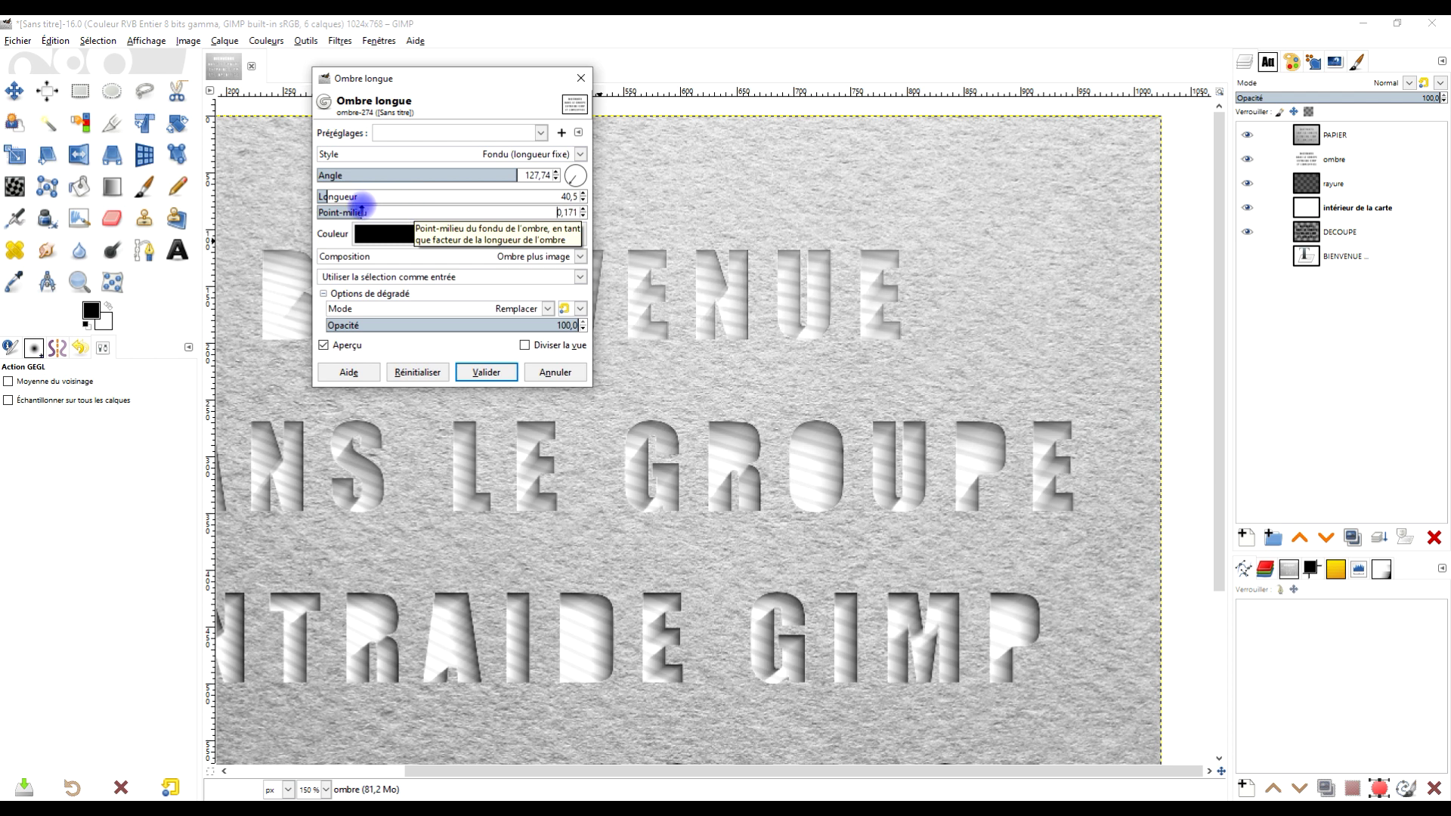
pyautogui.moveTo(359, 212); pyautogui.dragTo(360, 210)
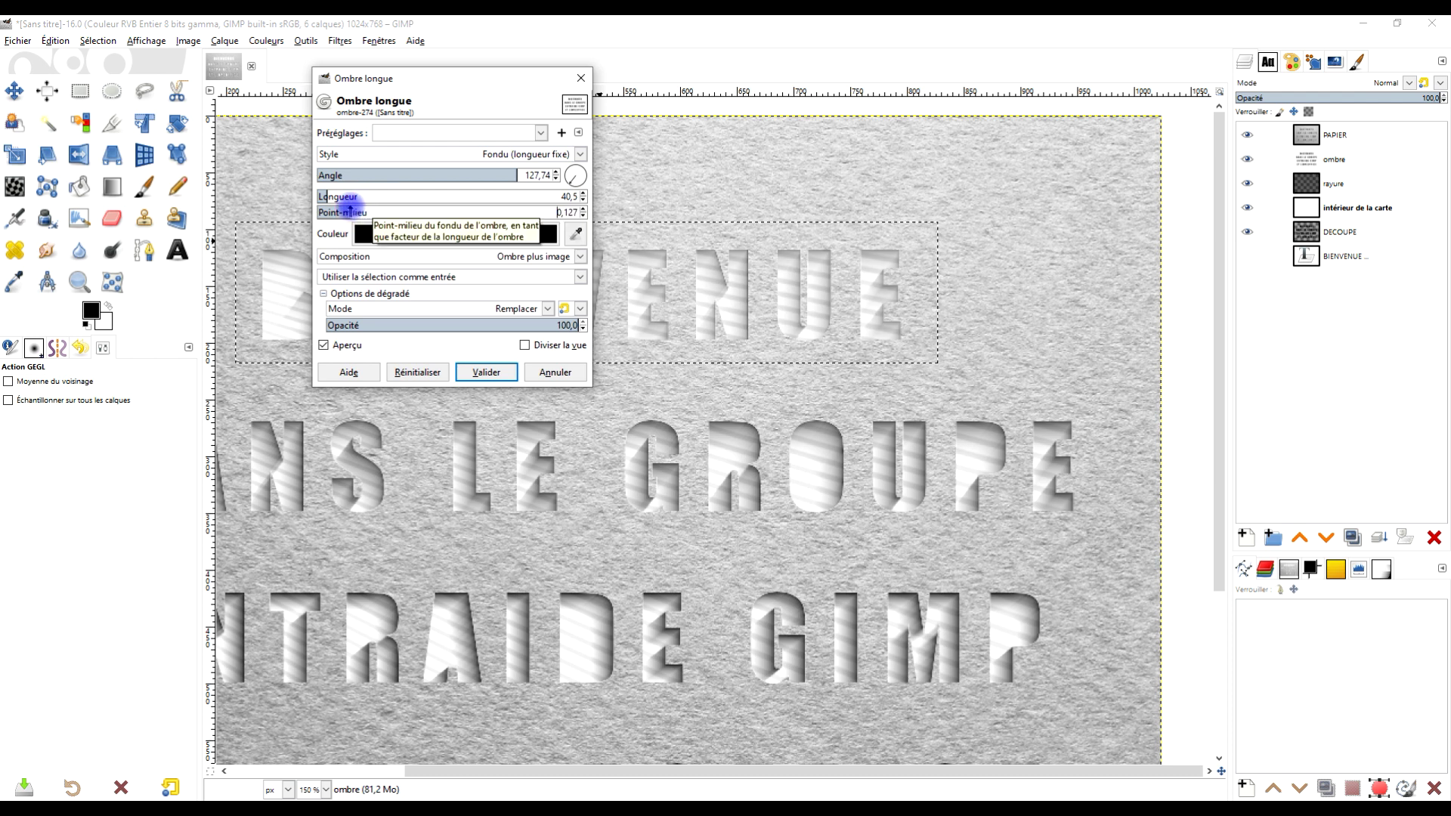
pyautogui.moveTo(514, 175); pyautogui.dragTo(507, 174)
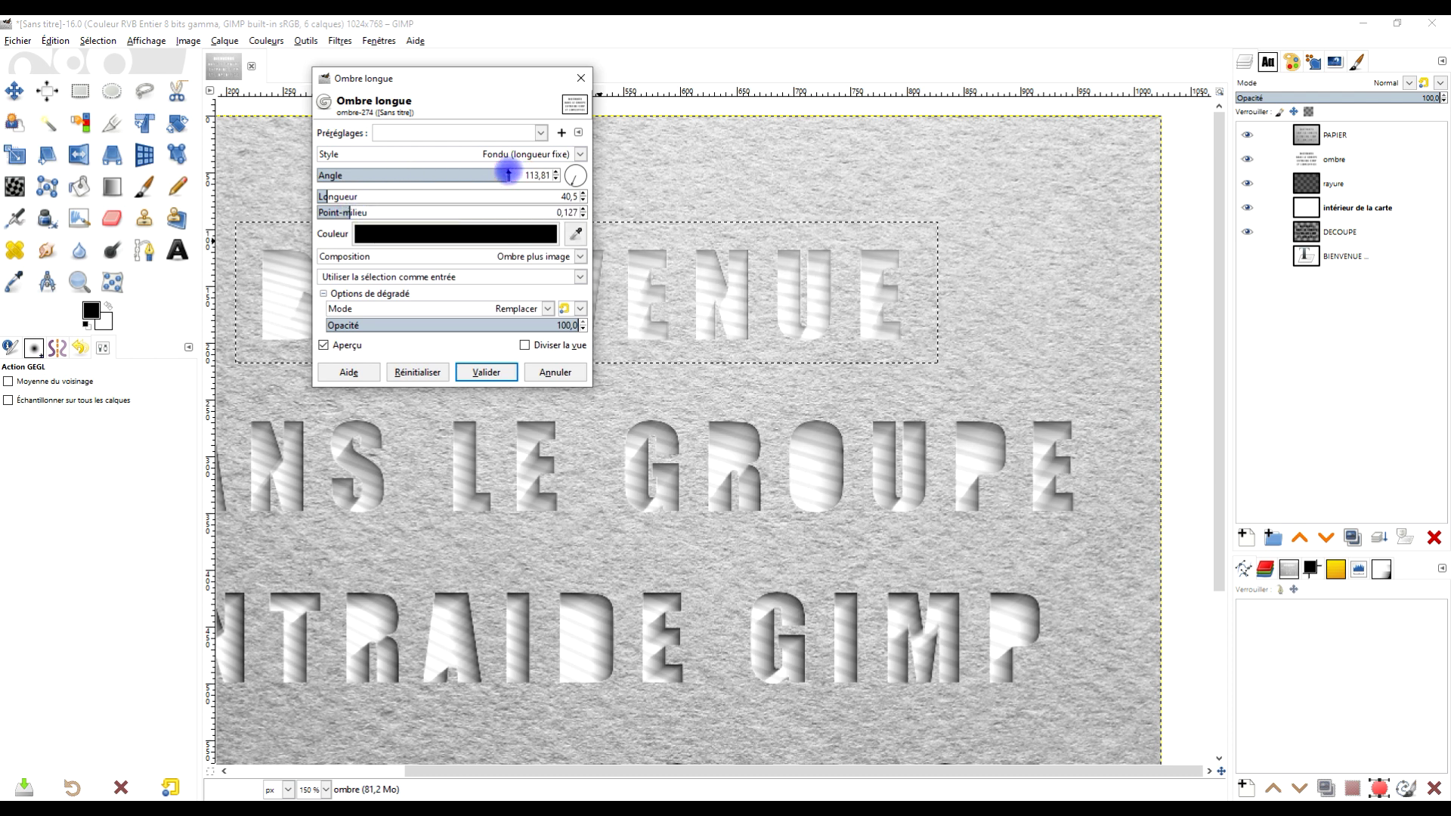
pyautogui.click(481, 372)
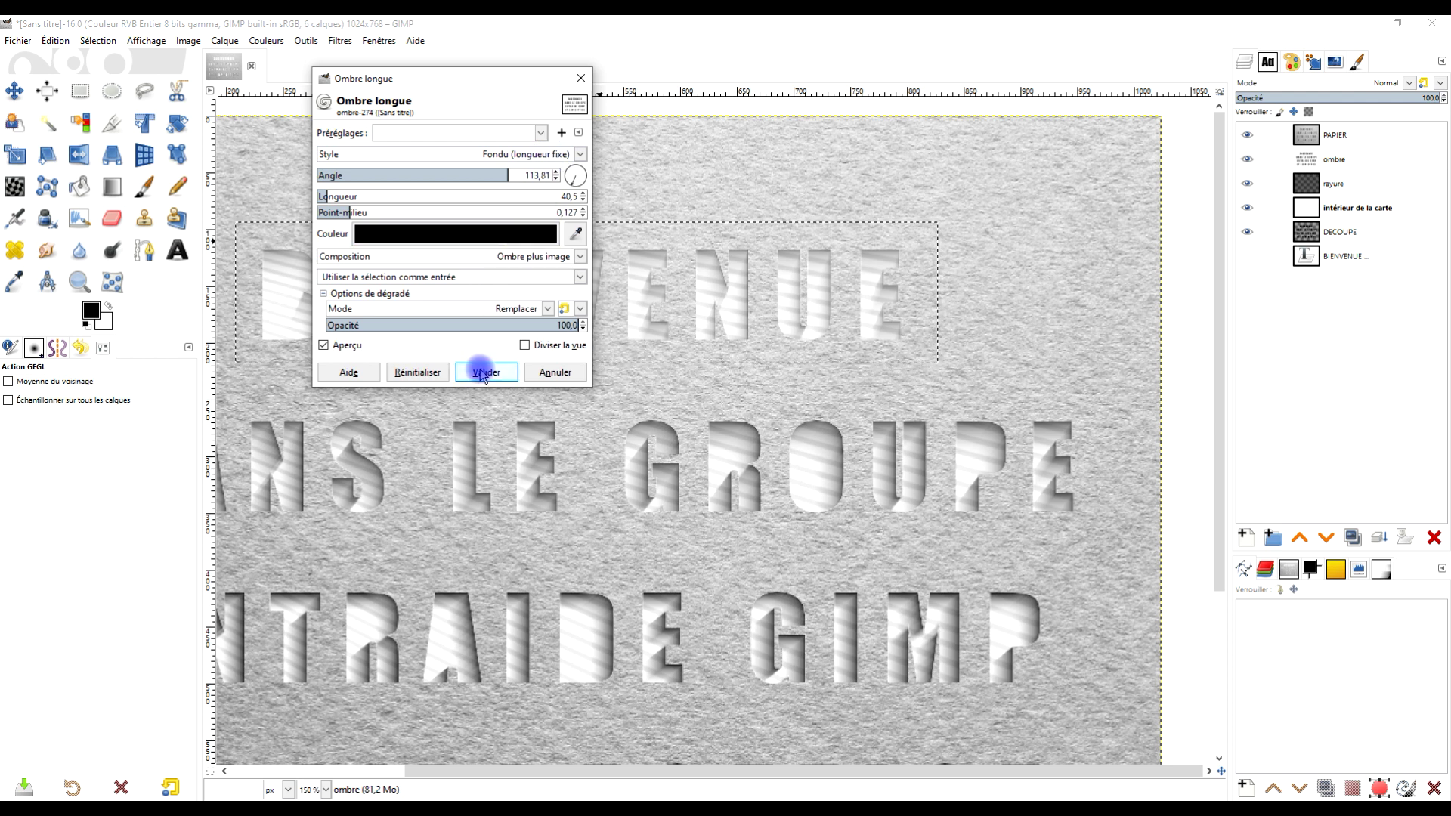
pyautogui.scroll(-2, 621, 346)
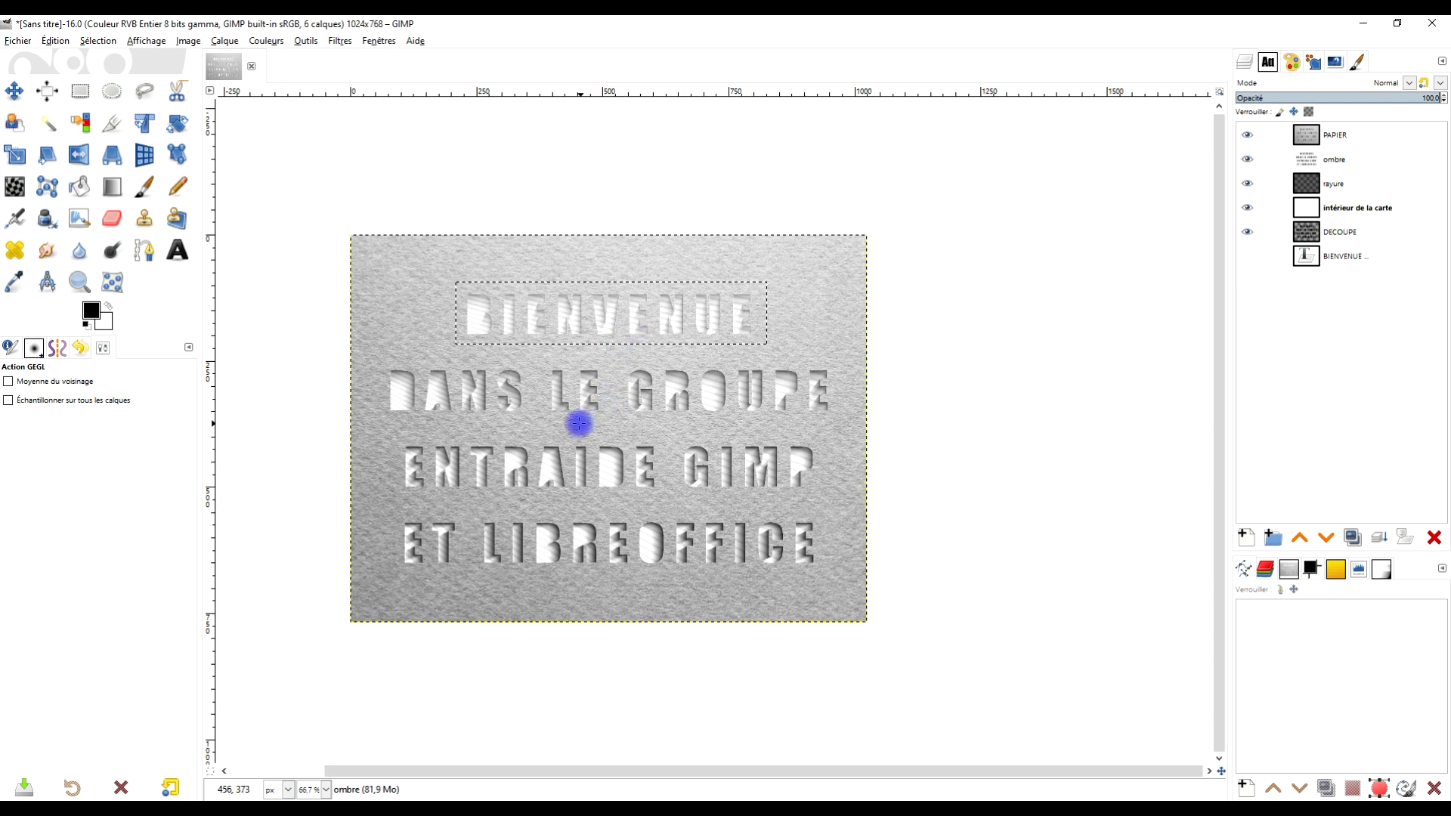
pyautogui.scroll(2, 579, 423)
pyautogui.scroll(-1, 577, 421)
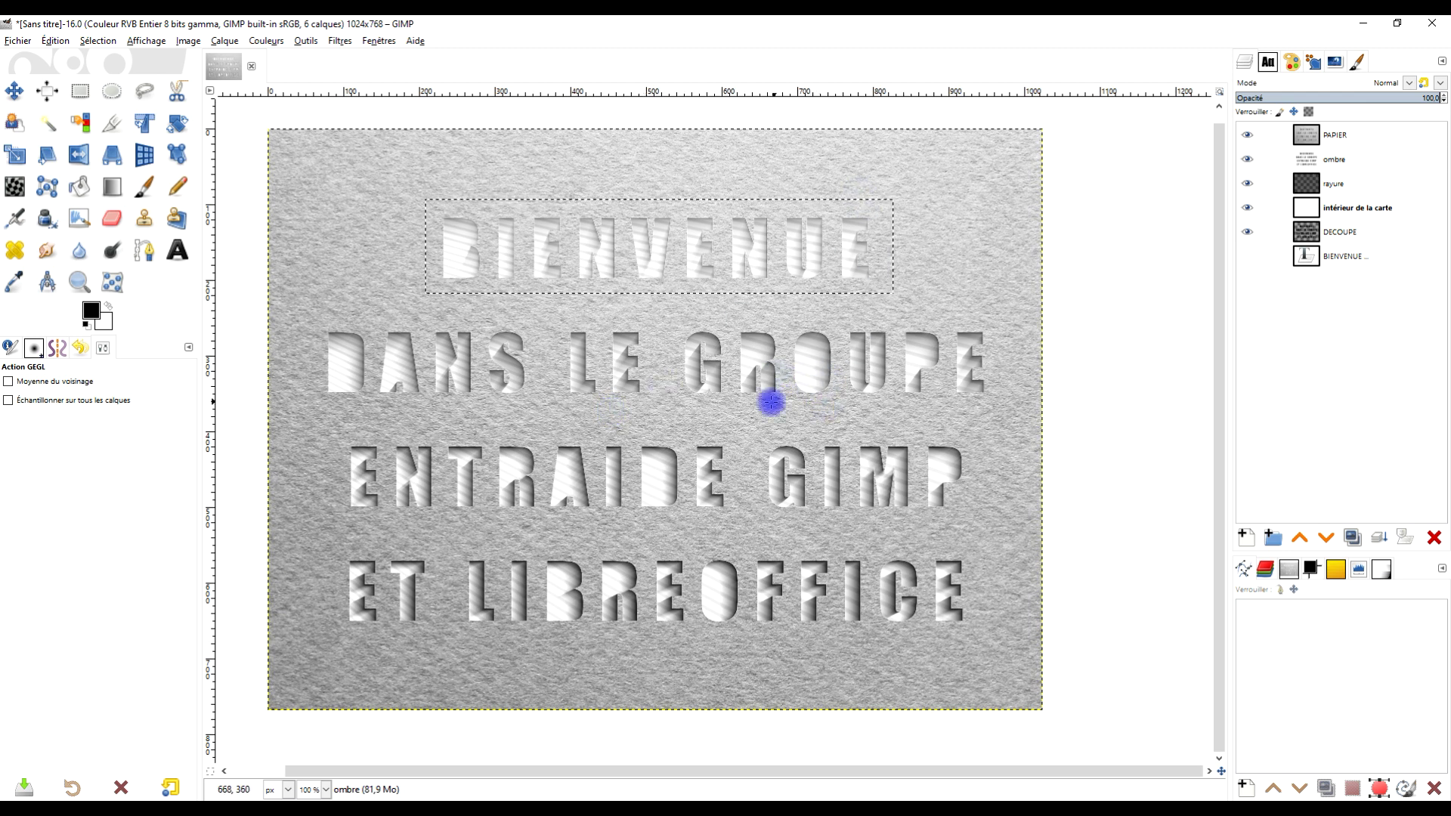
pyautogui.hotkey('ctrl', 'z')
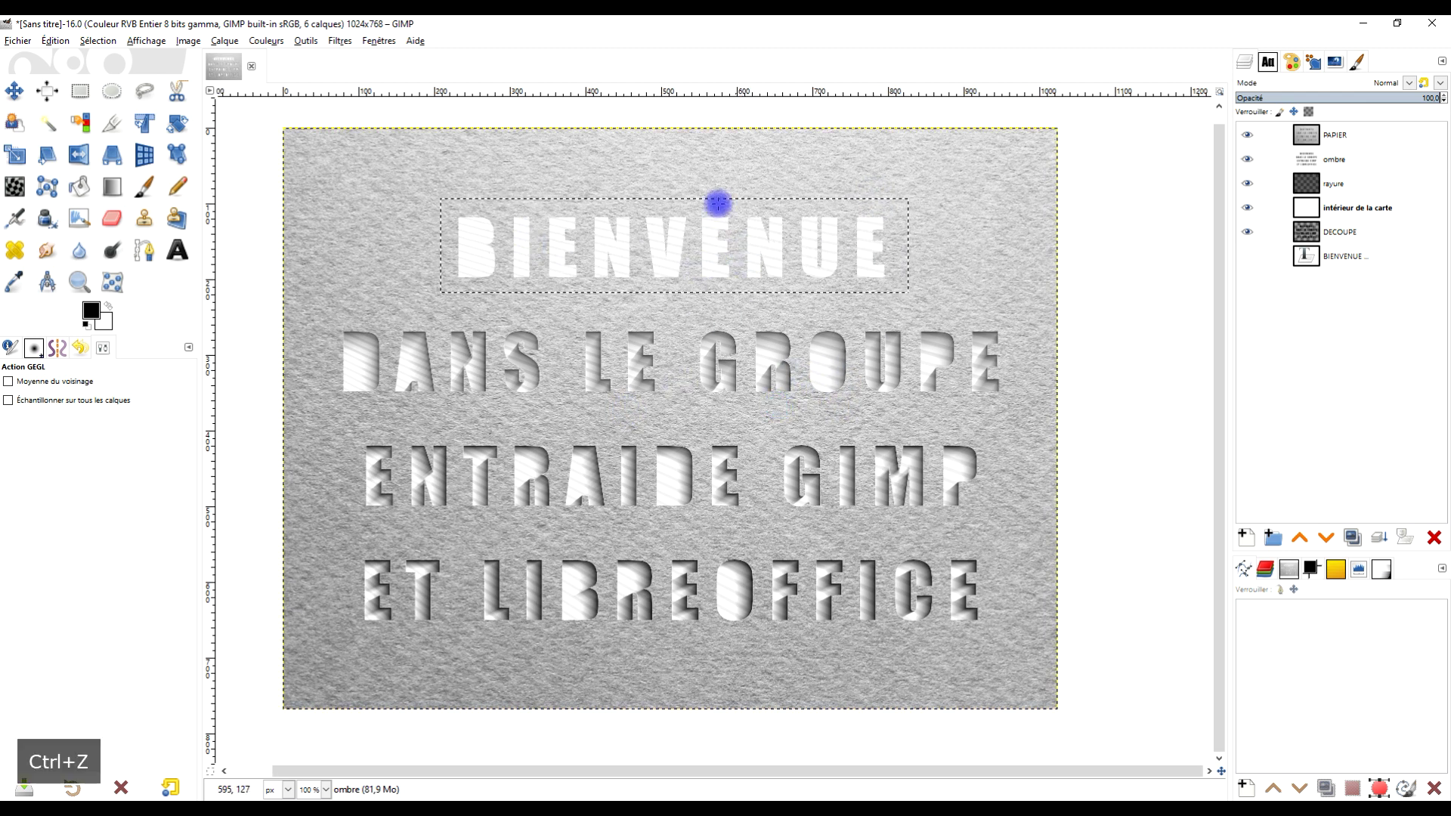
pyautogui.click(340, 41)
pyautogui.click(356, 76)
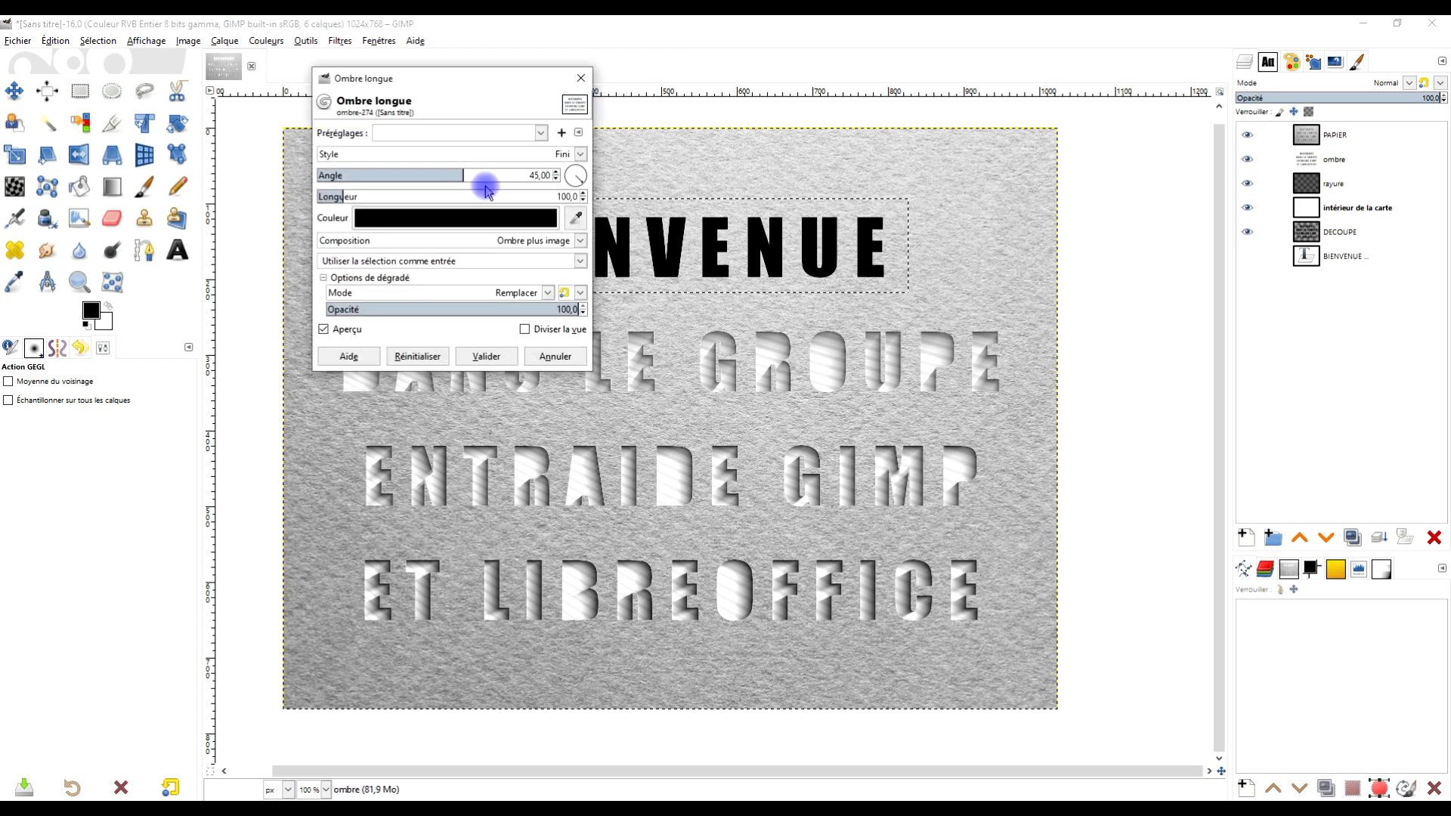
pyautogui.click(465, 132)
pyautogui.click(458, 170)
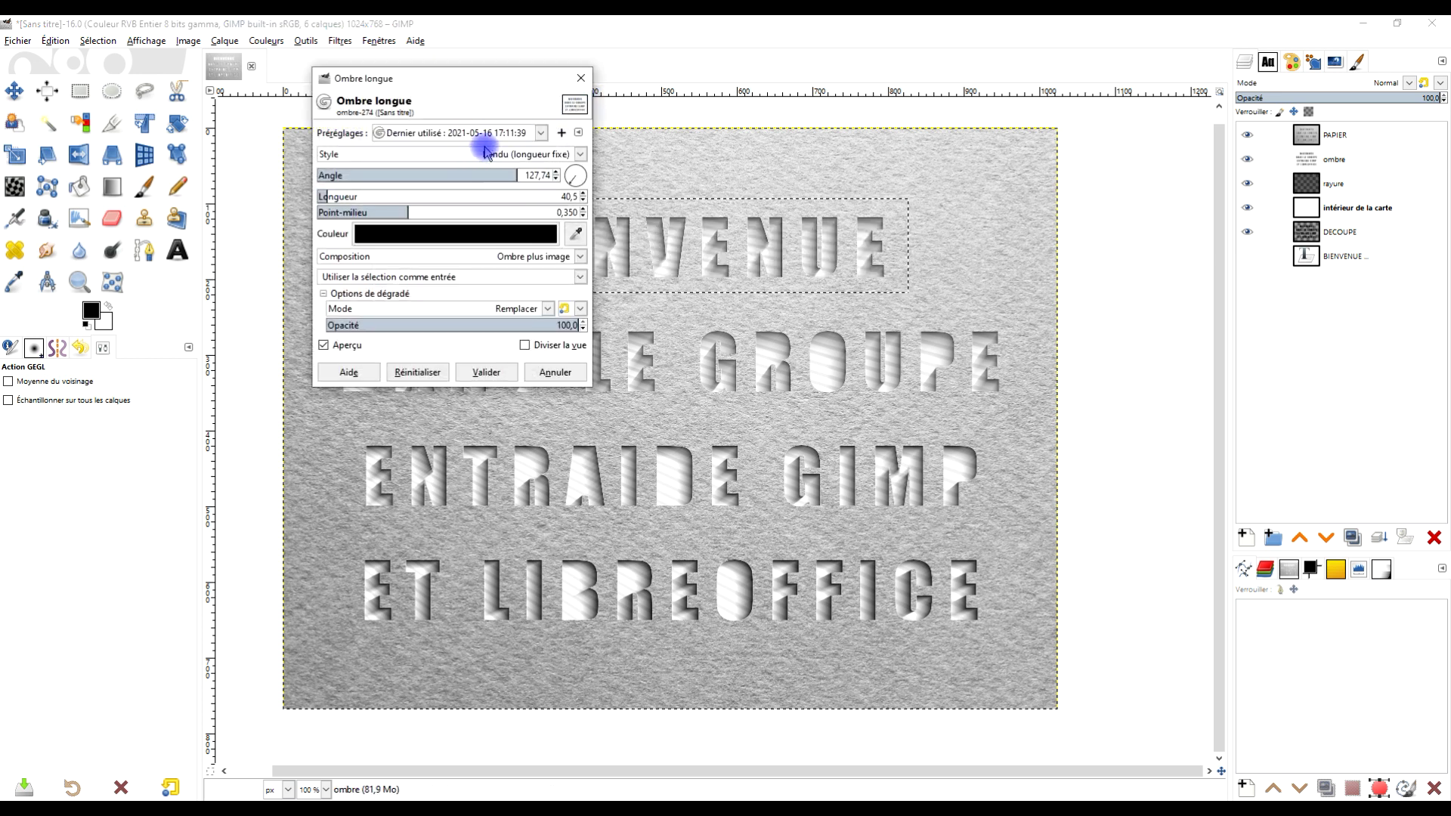
pyautogui.click(516, 174)
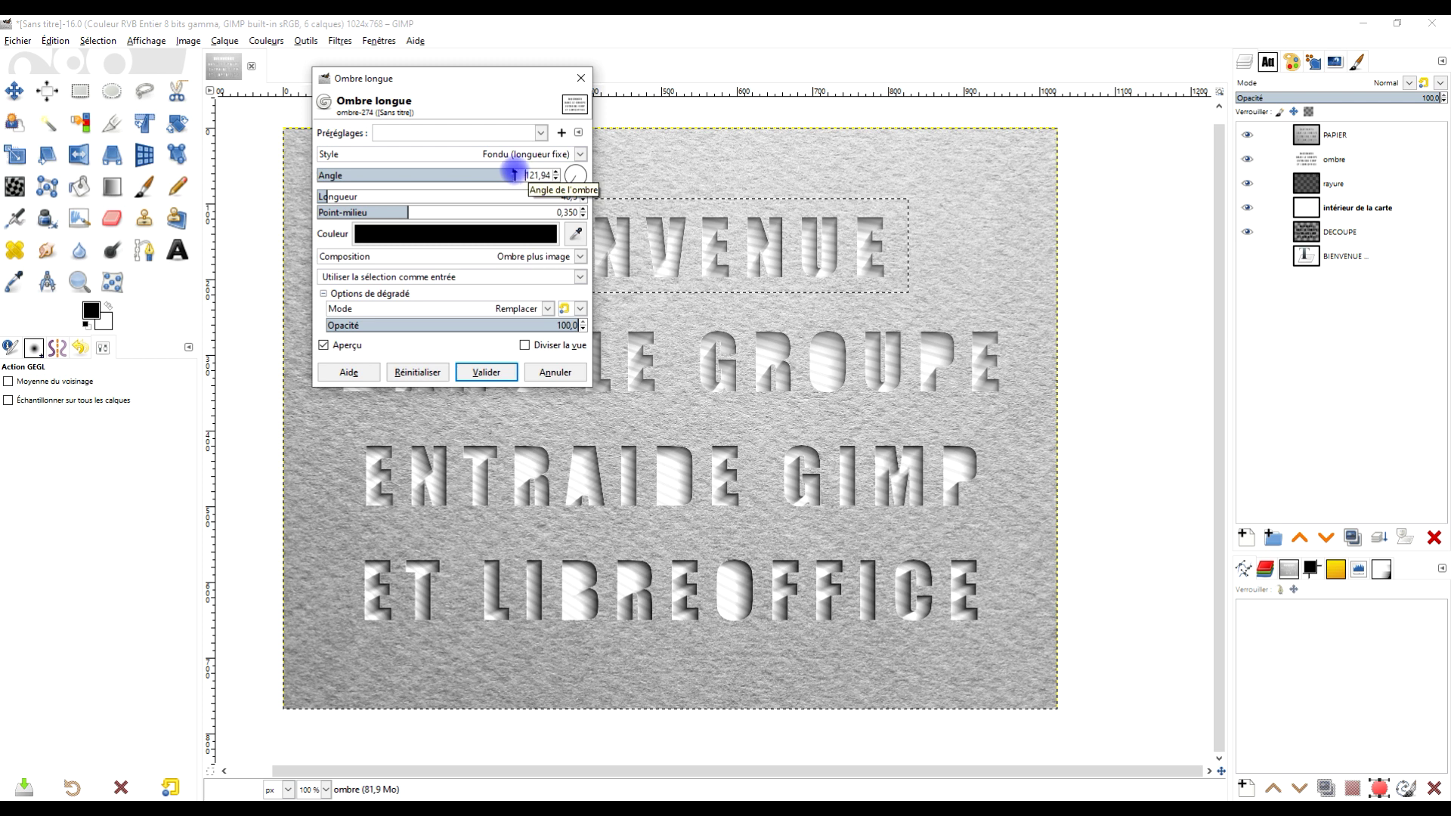
pyautogui.click(402, 211)
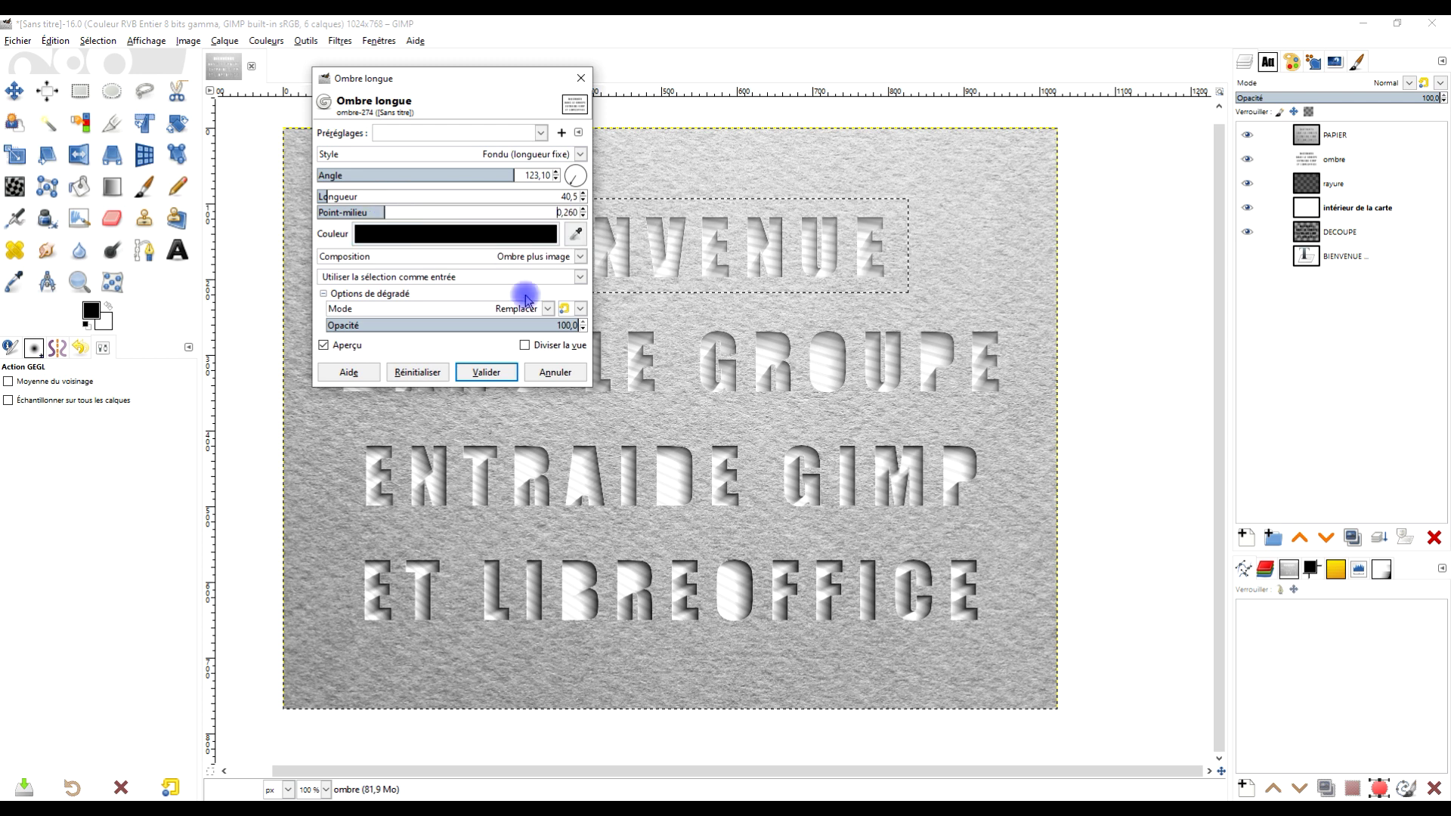
pyautogui.click(486, 371)
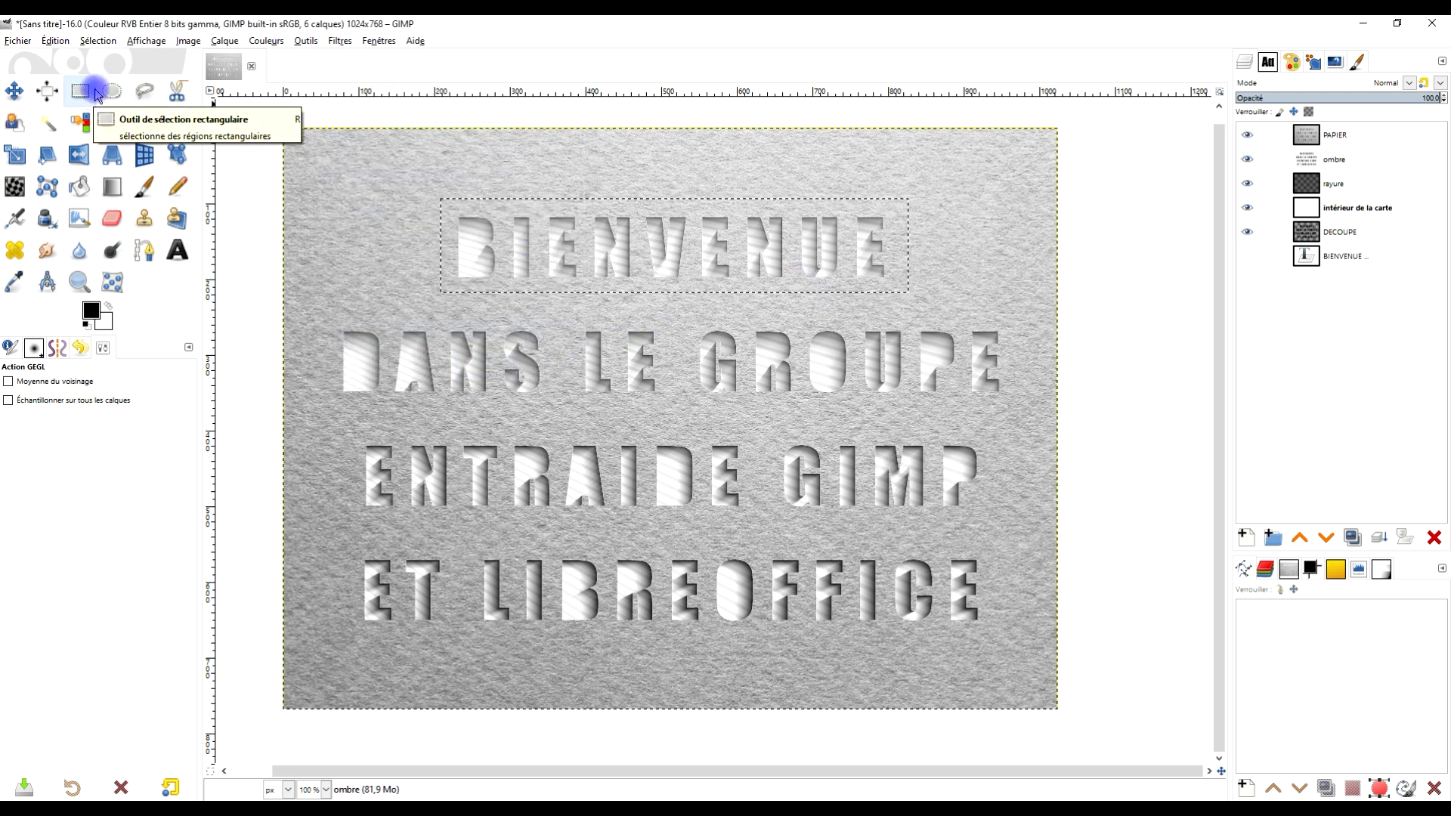
# Remove the selection around BIENVENUE and inspect the shadows across the whole card
pyautogui.click(99, 41)
pyautogui.click(113, 74)
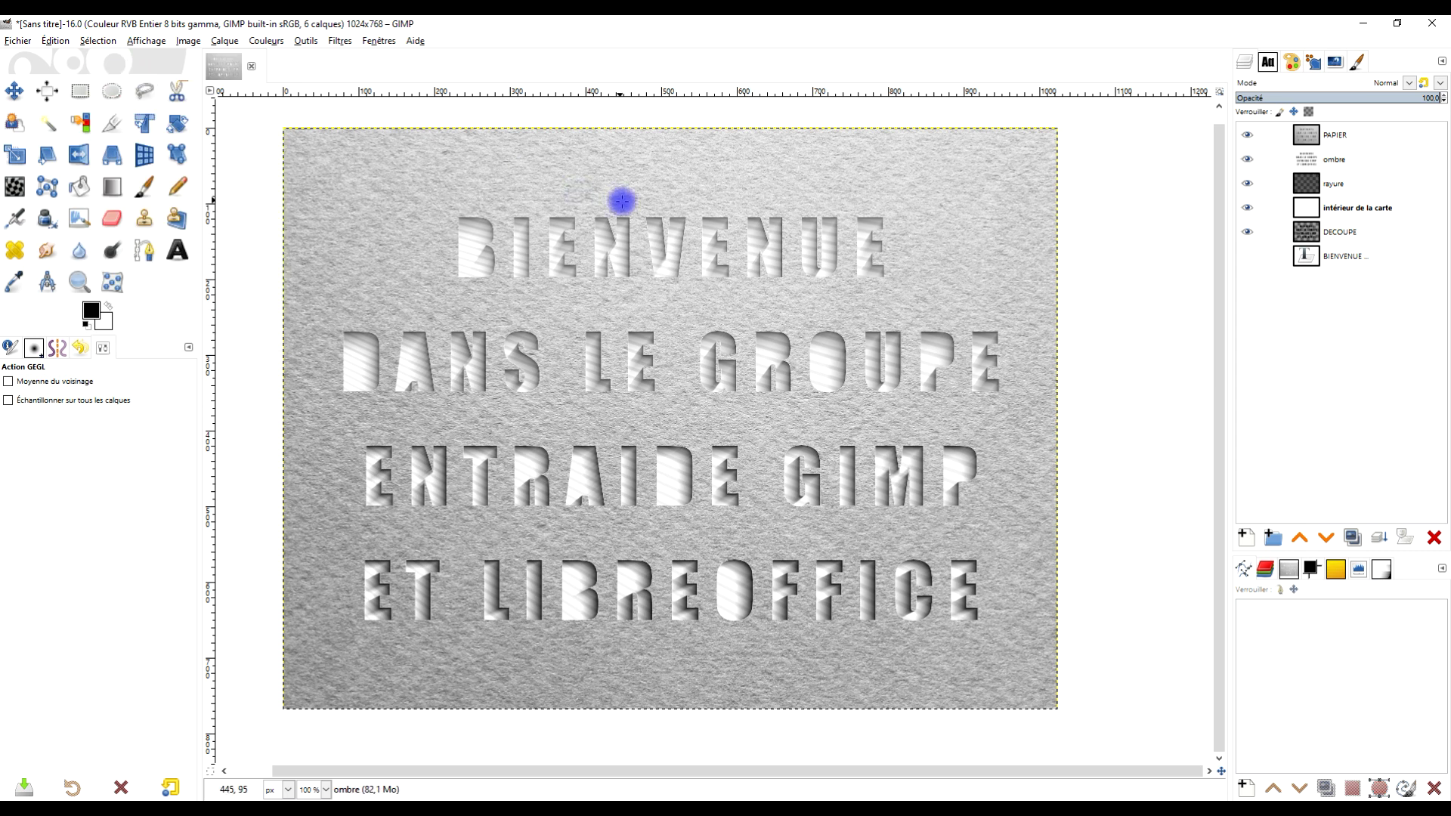
pyautogui.moveTo(660, 253); pyautogui.dragTo(690, 252)
pyautogui.scroll(1, 674, 279)
pyautogui.scroll(-1, 675, 278)
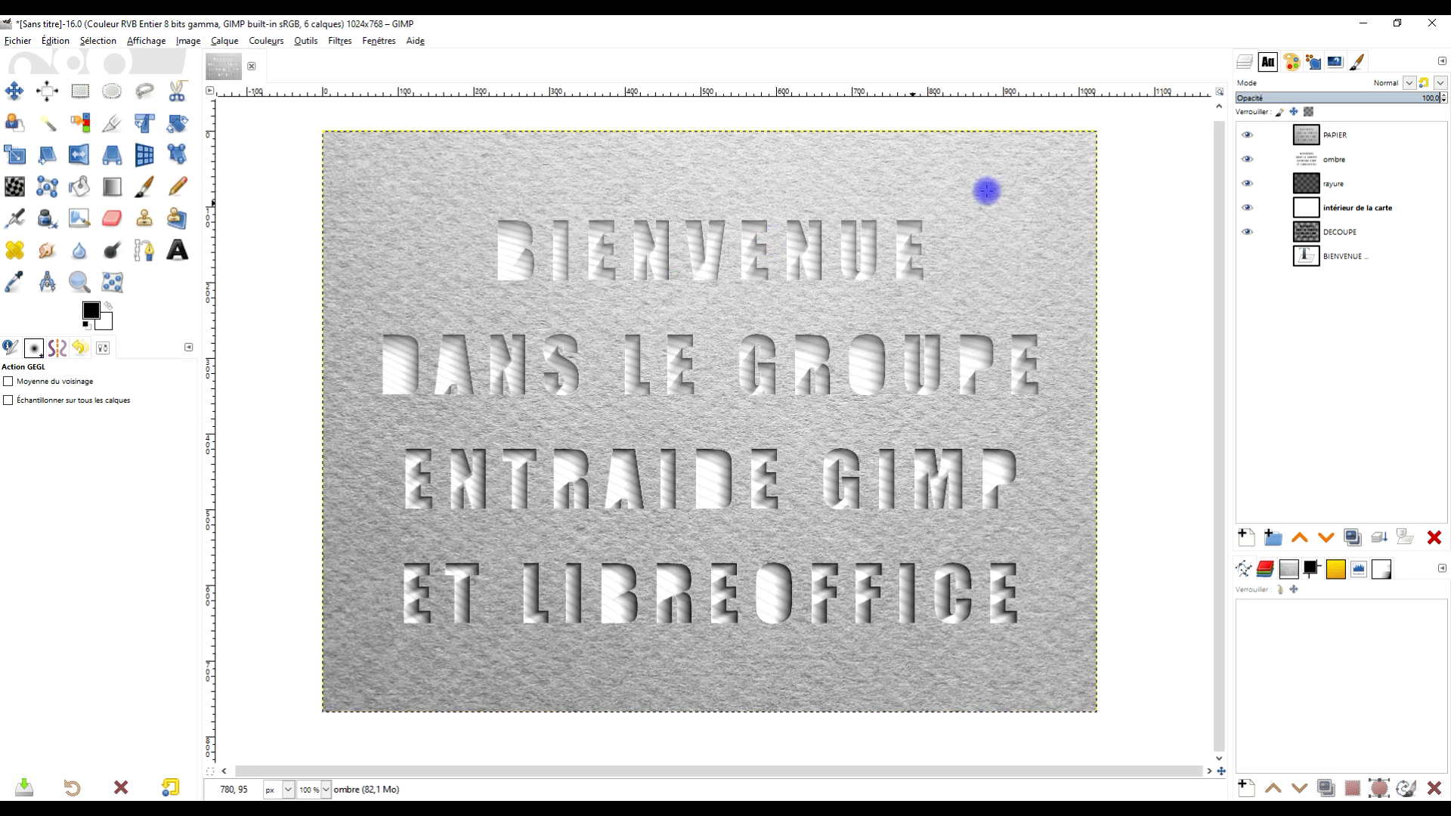
# Test the opacity of the ombre layer and leave it at 100
pyautogui.click(1322, 161)
pyautogui.moveTo(1413, 99); pyautogui.dragTo(1443, 98)
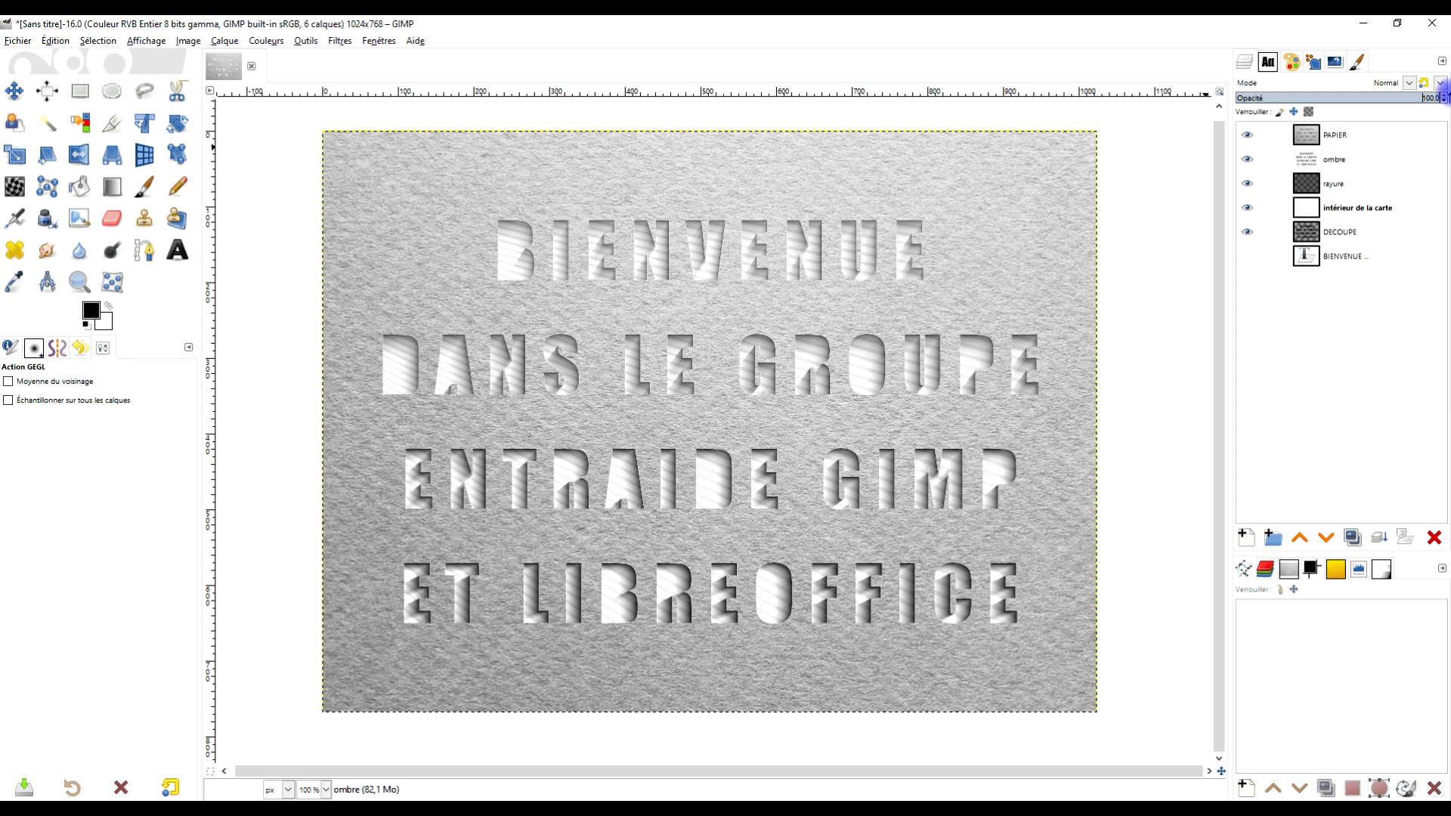
pyautogui.click(1347, 158)
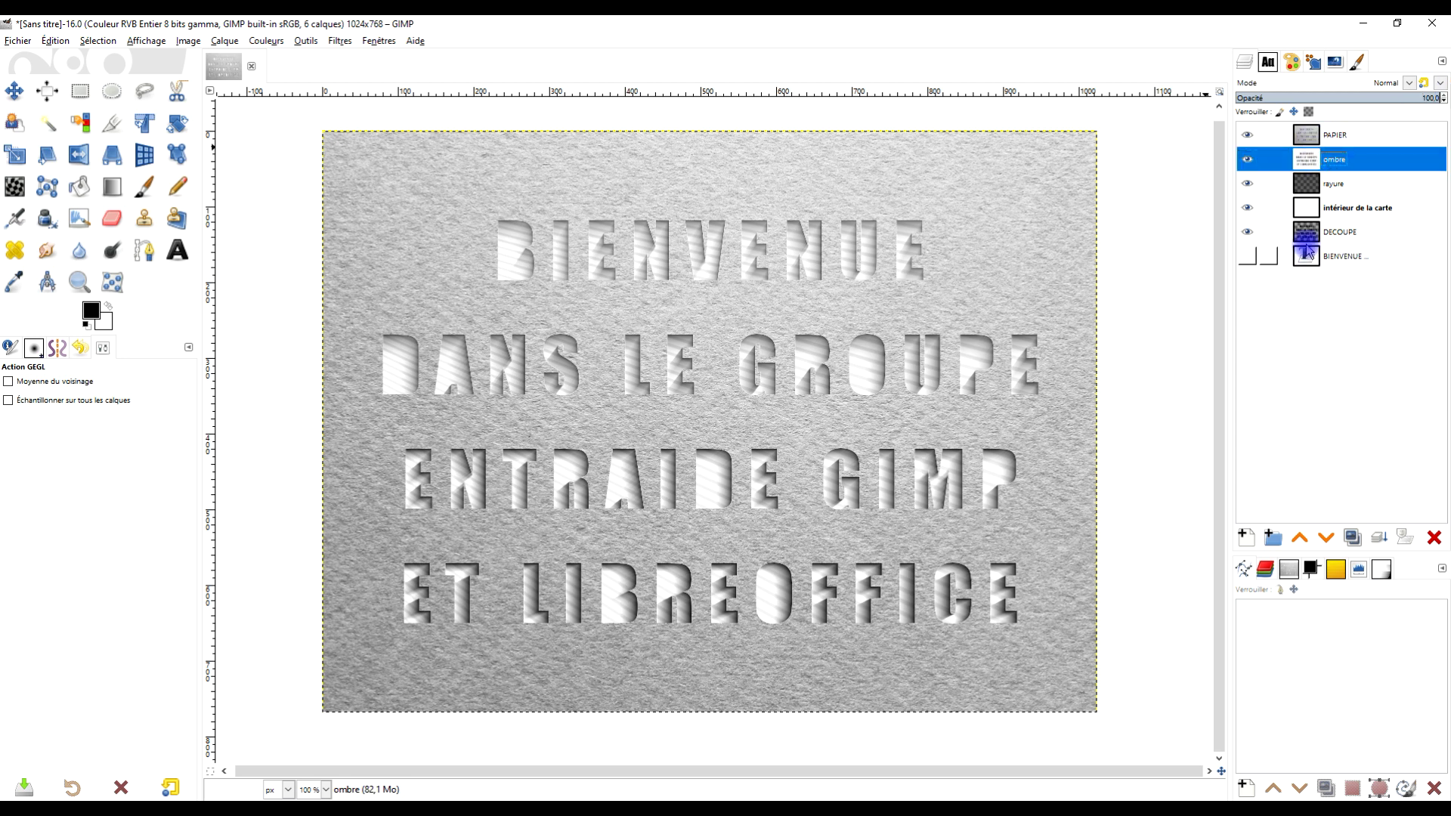
# Select the letters from the DECOUPE layer's alpha and add a transparent layer named bordure above rayure
pyautogui.rightClick(1305, 232)
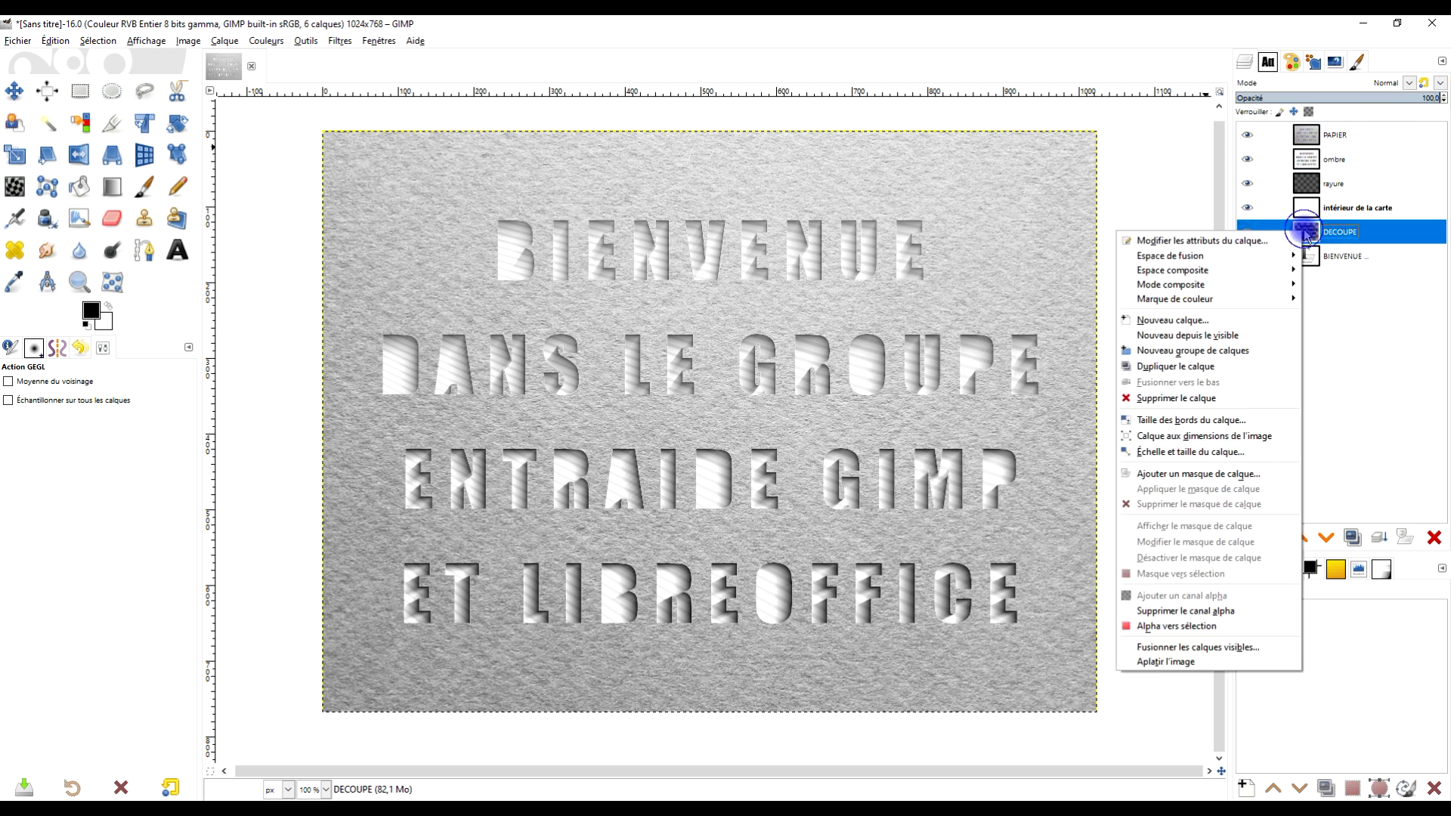
pyautogui.click(1181, 627)
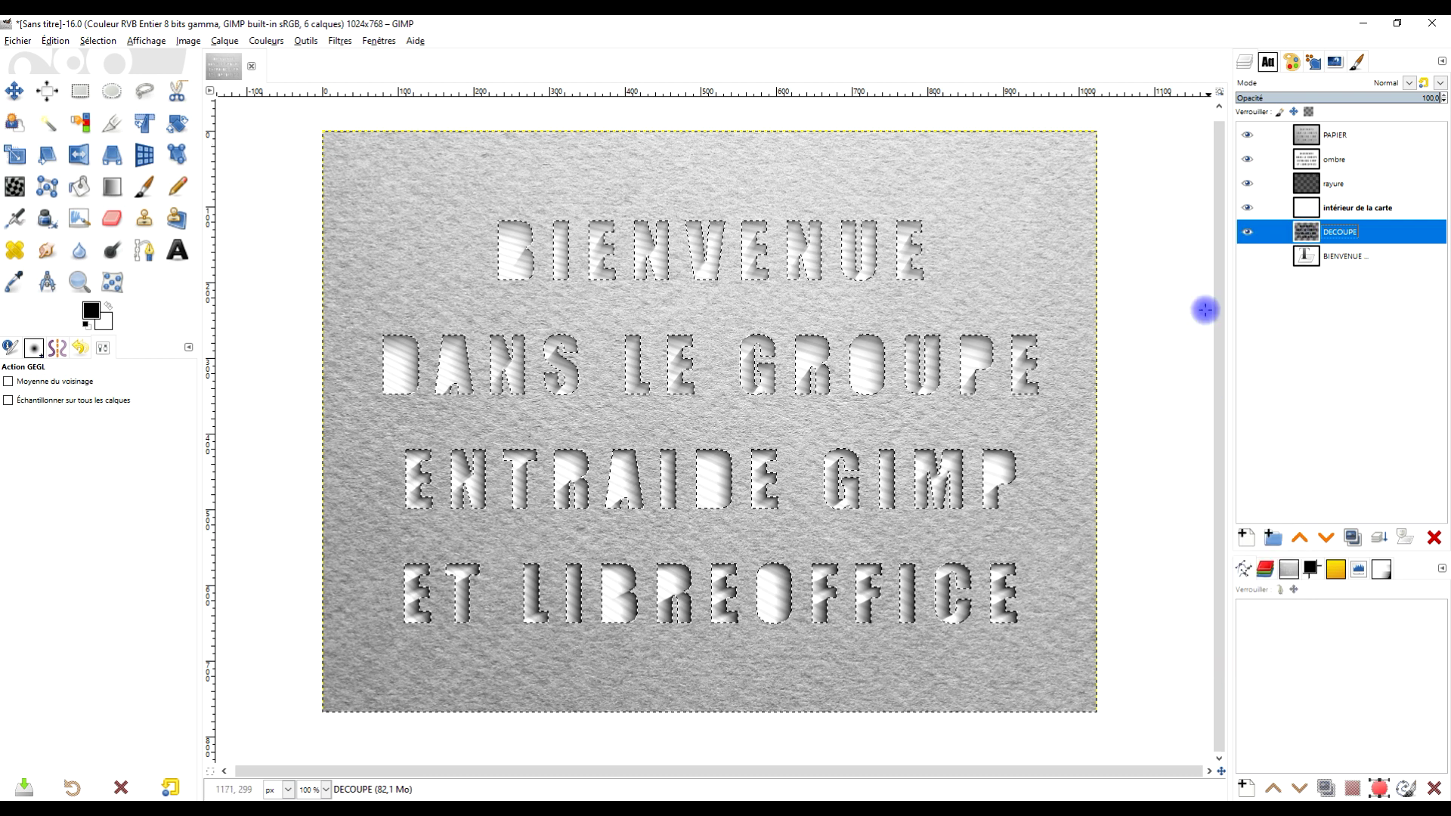
pyautogui.click(1318, 183)
pyautogui.hotkey('shift', 'ctrl', 'n')
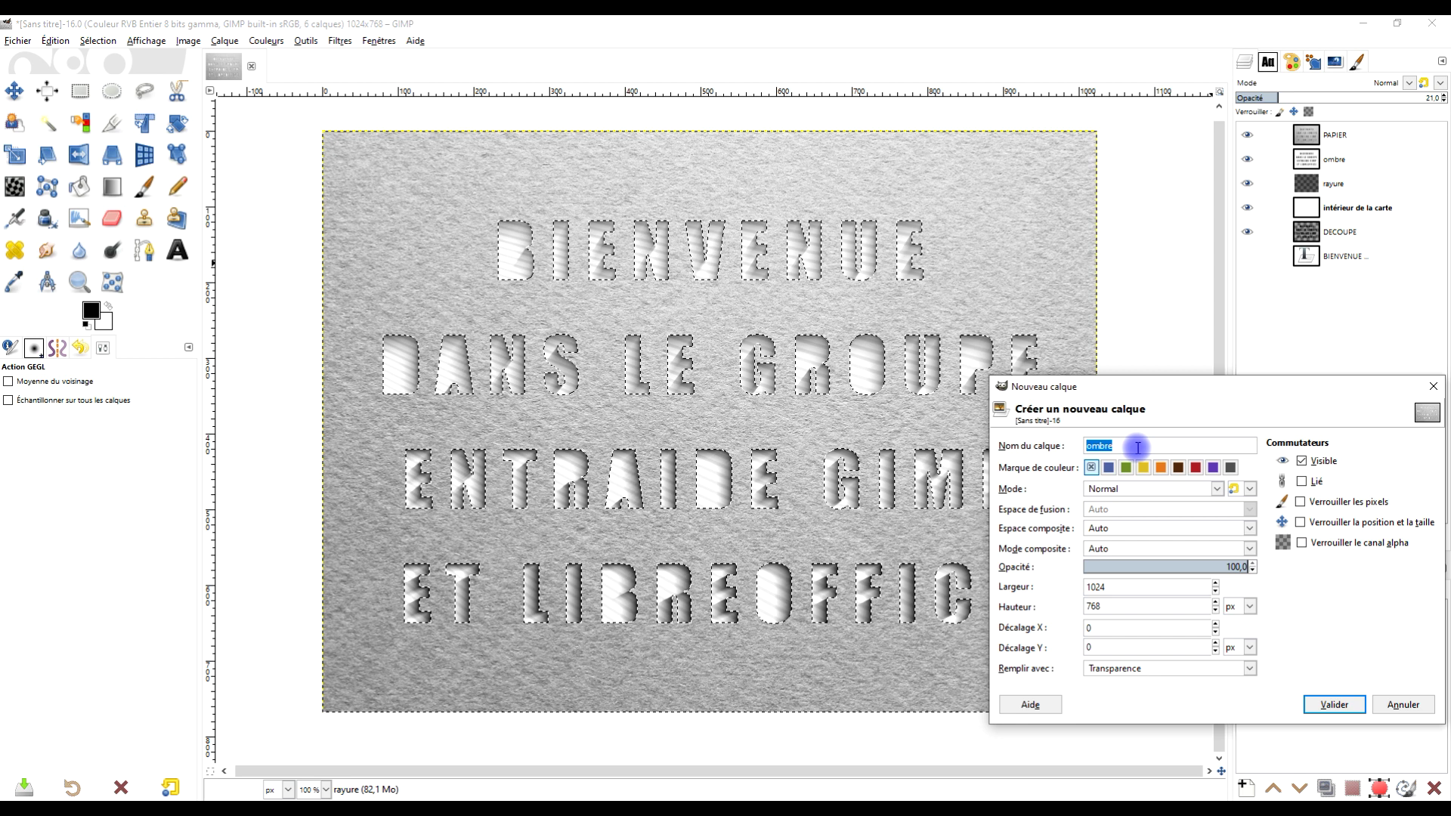
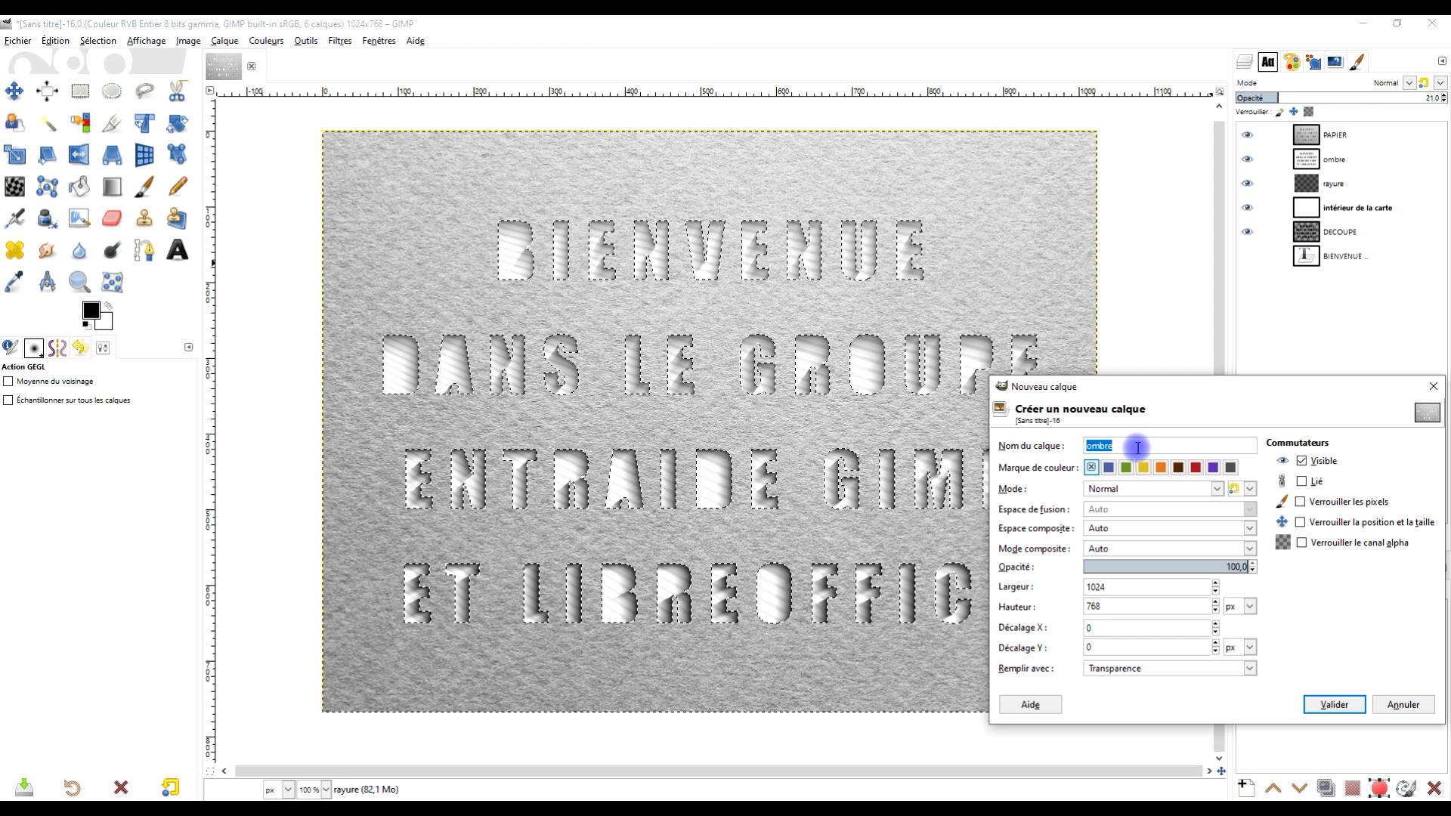
pyautogui.write('bordu')
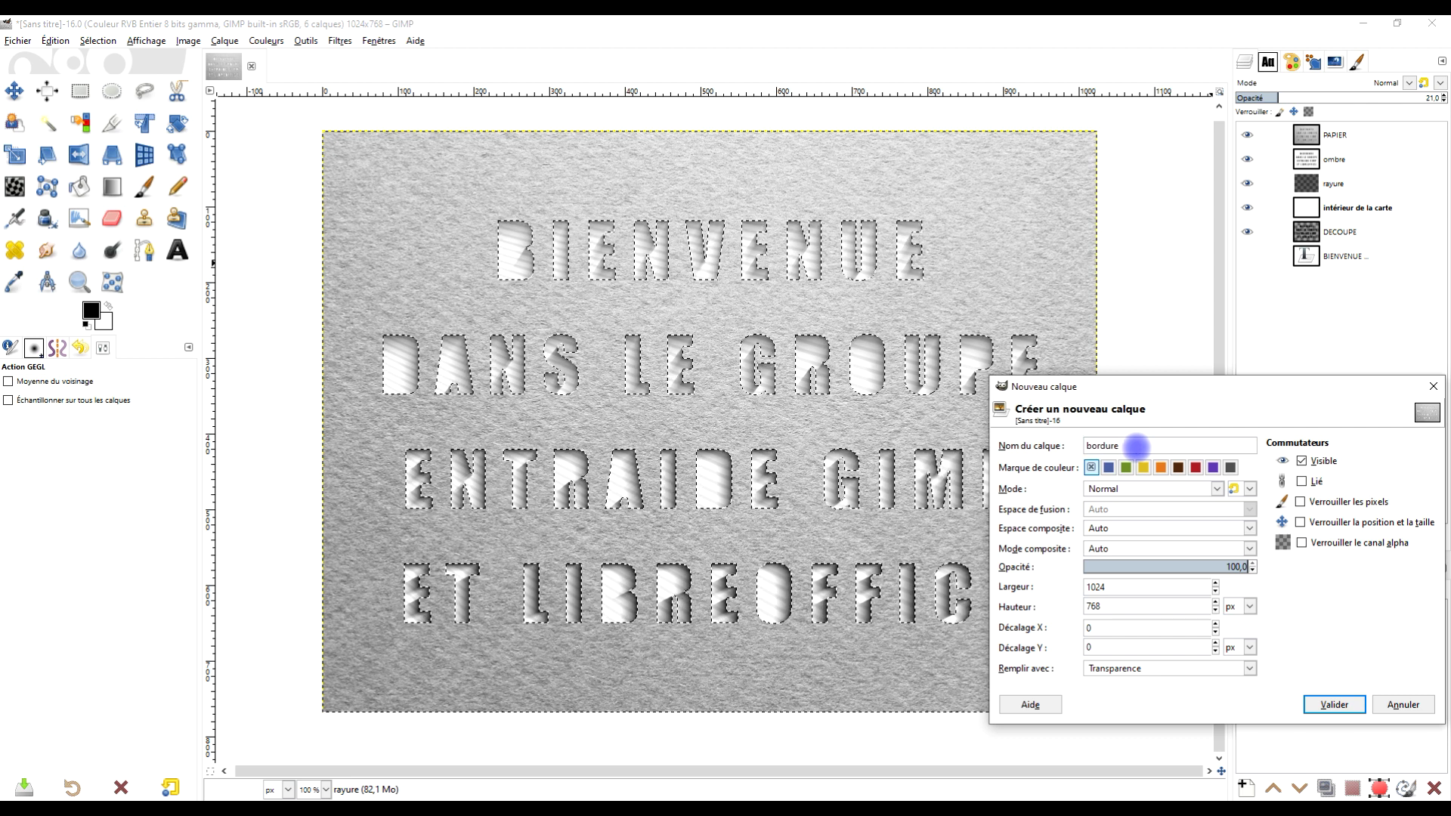
pyautogui.click(1168, 668)
pyautogui.click(1145, 738)
pyautogui.click(1334, 704)
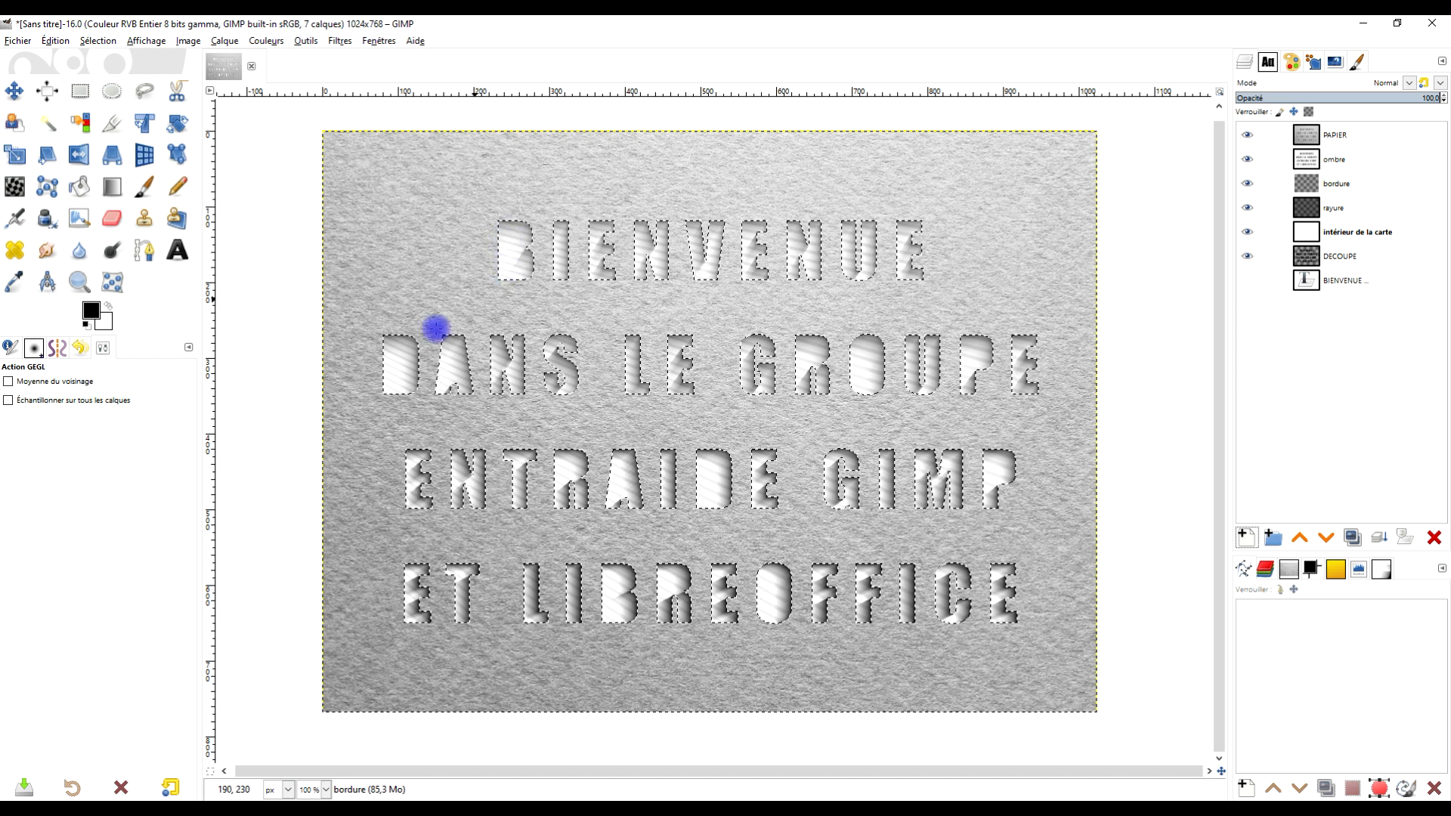
# Invert the letter selection and fill the area around the letters with white on the bordure layer
pyautogui.scroll(3, 383, 356)
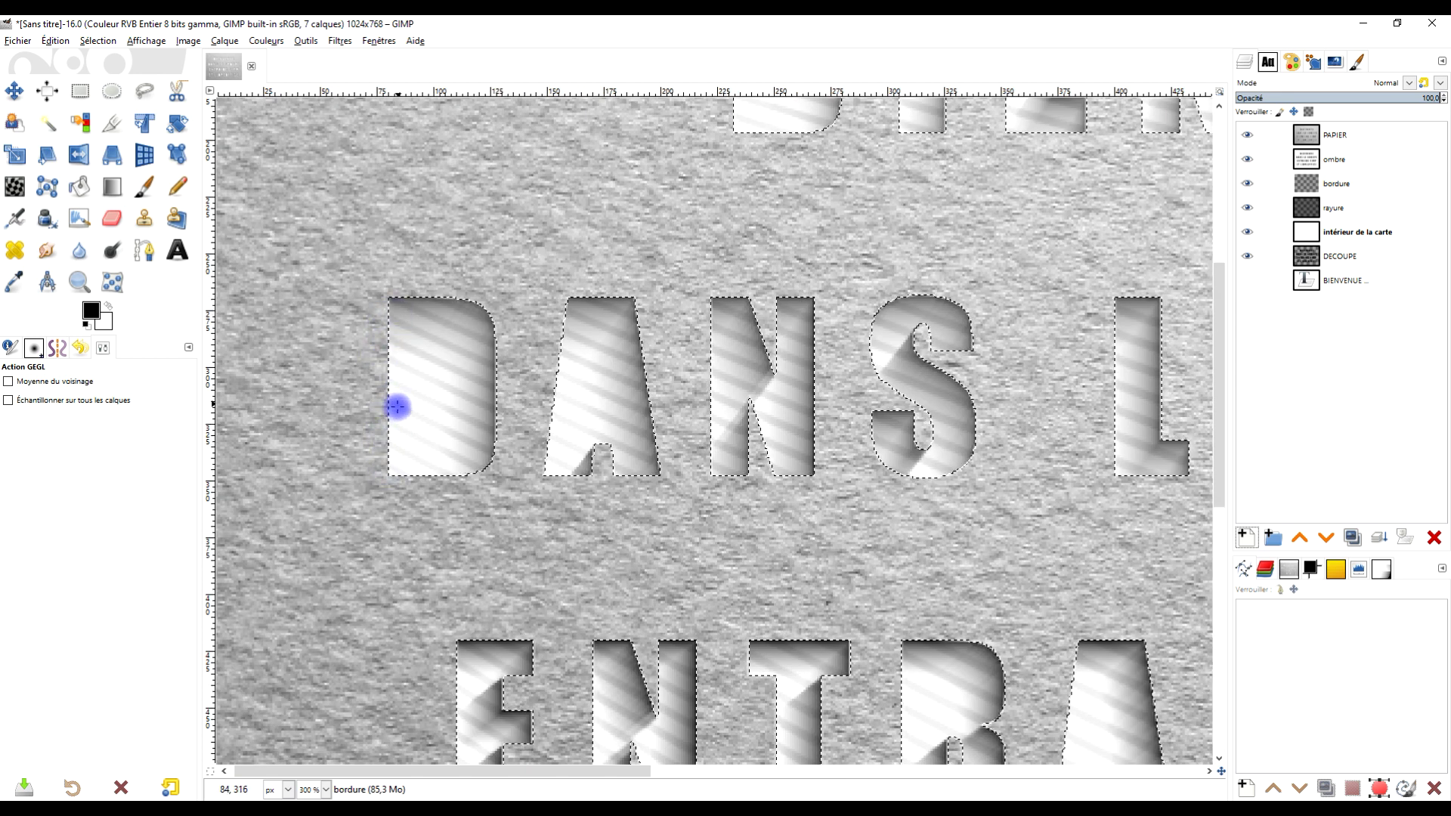
pyautogui.scroll(-1, 396, 409)
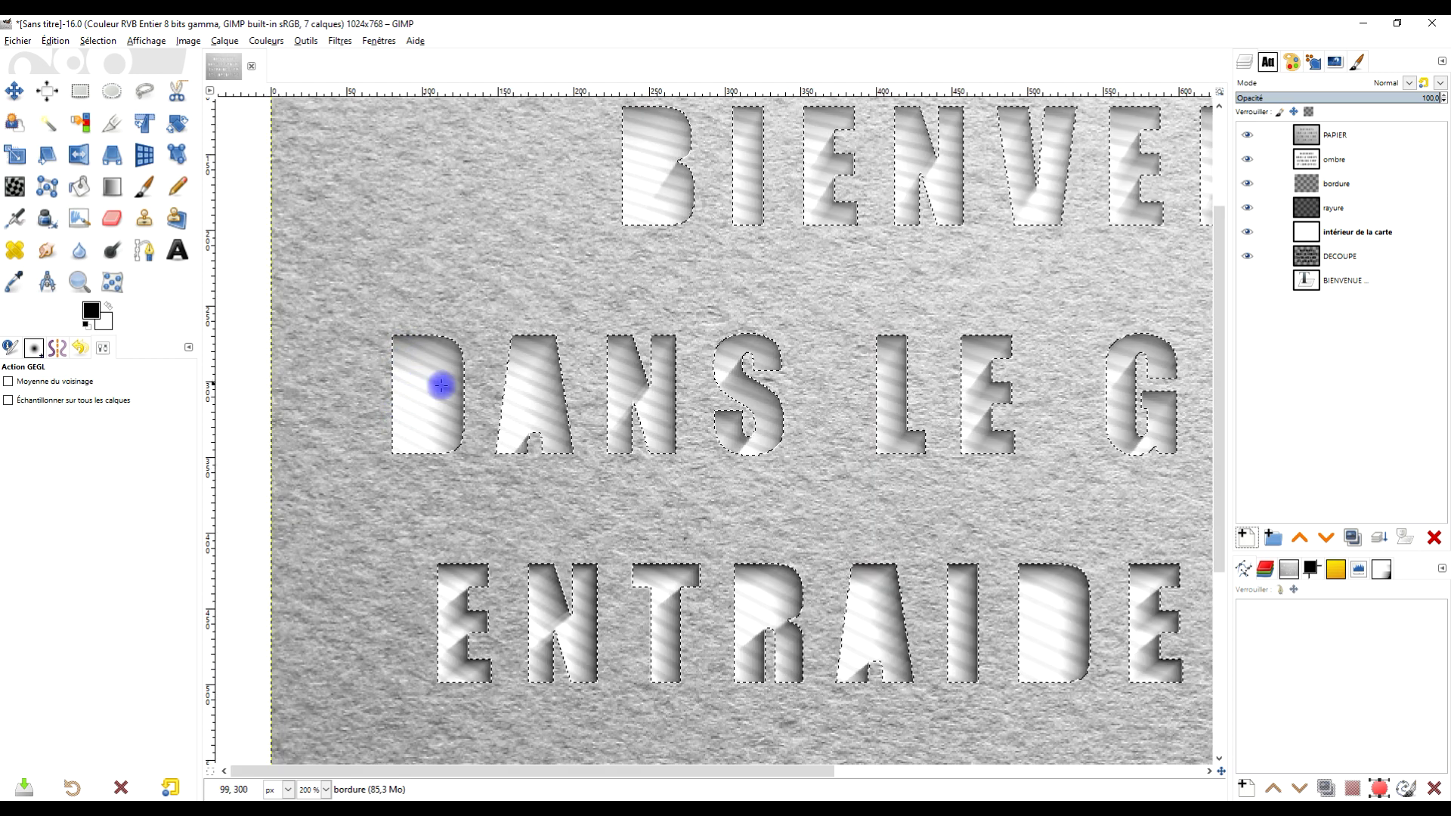
pyautogui.scroll(-3, 441, 385)
pyautogui.scroll(2, 427, 384)
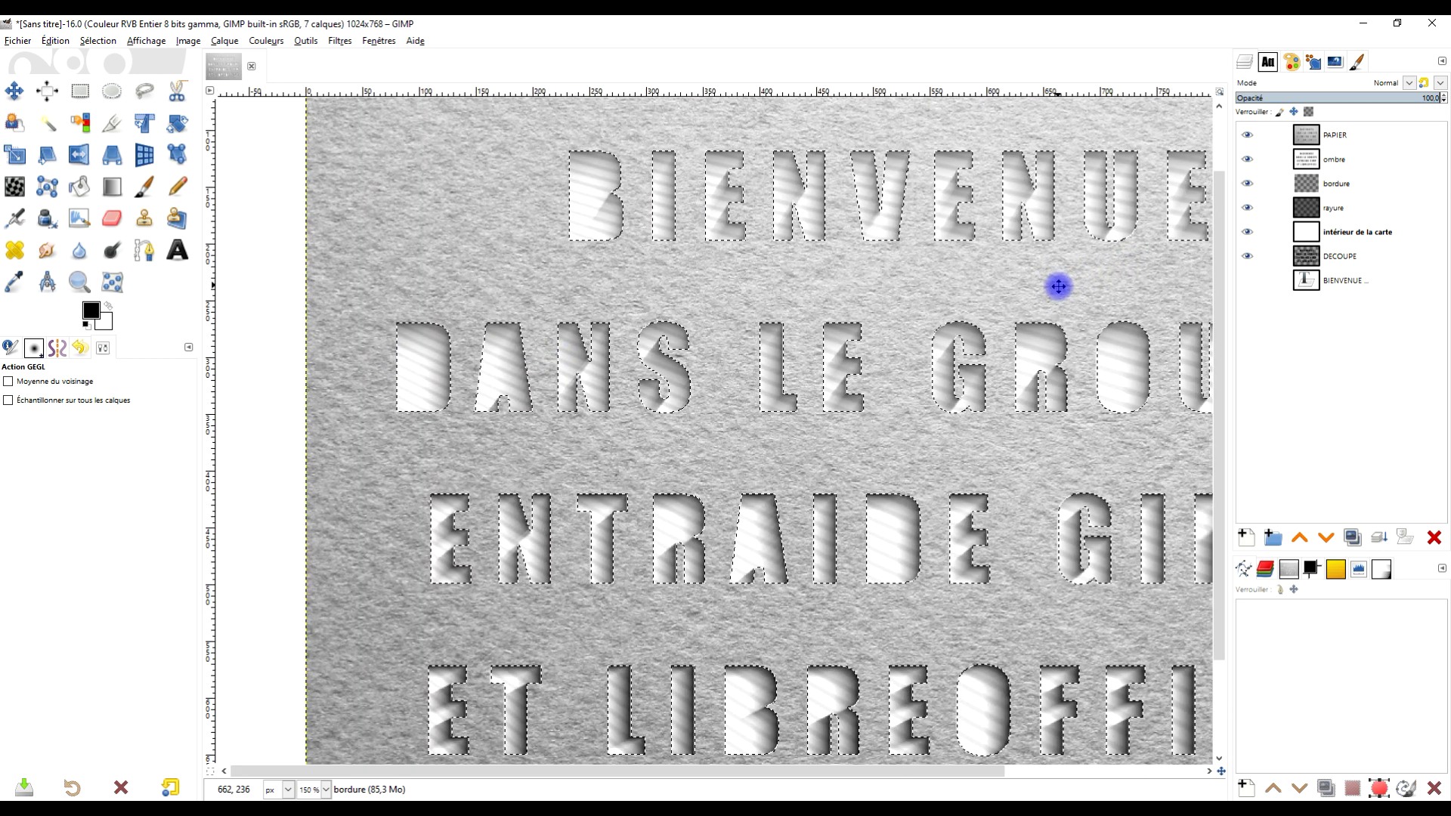
pyautogui.click(1336, 186)
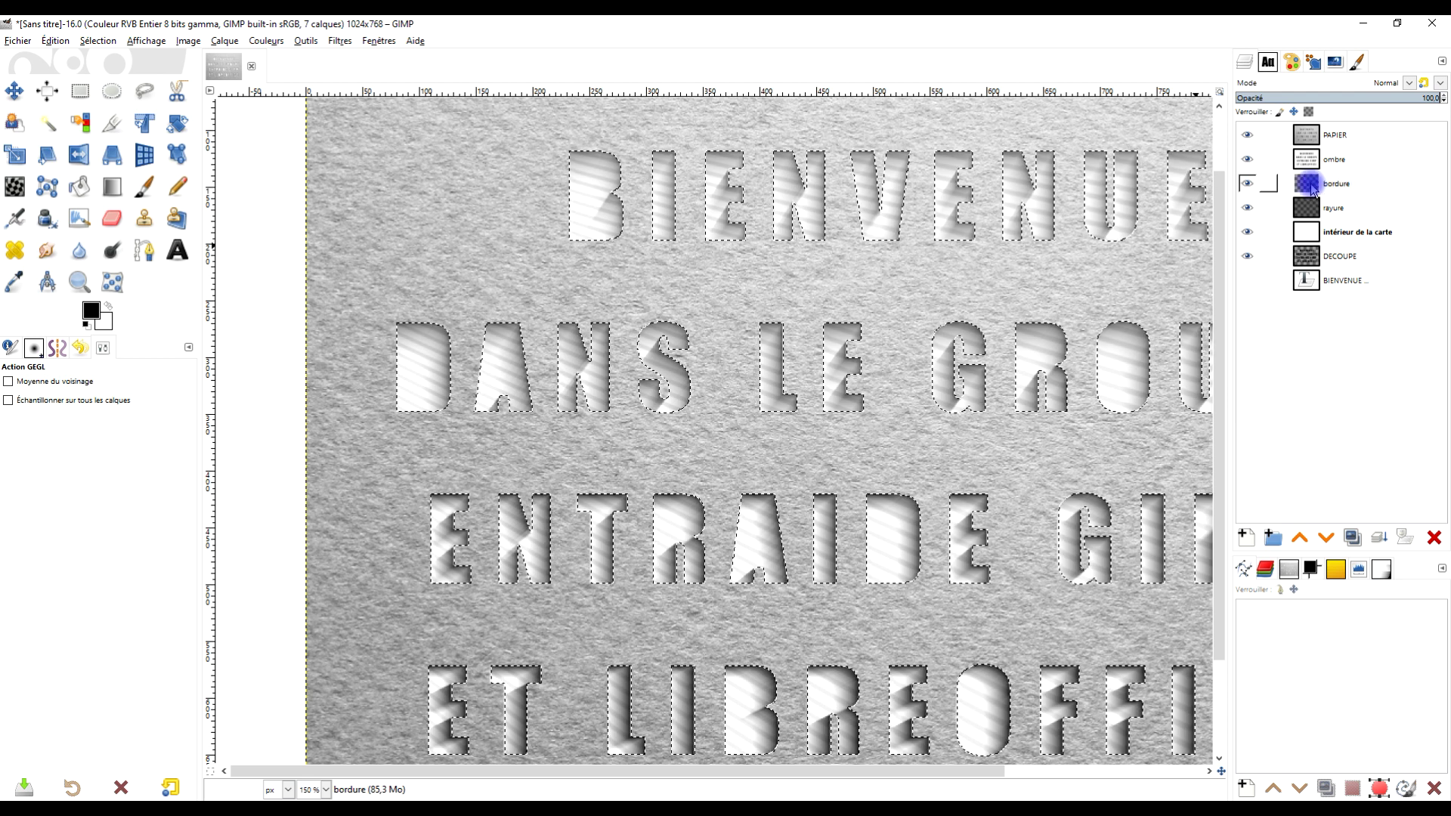
pyautogui.click(1312, 190)
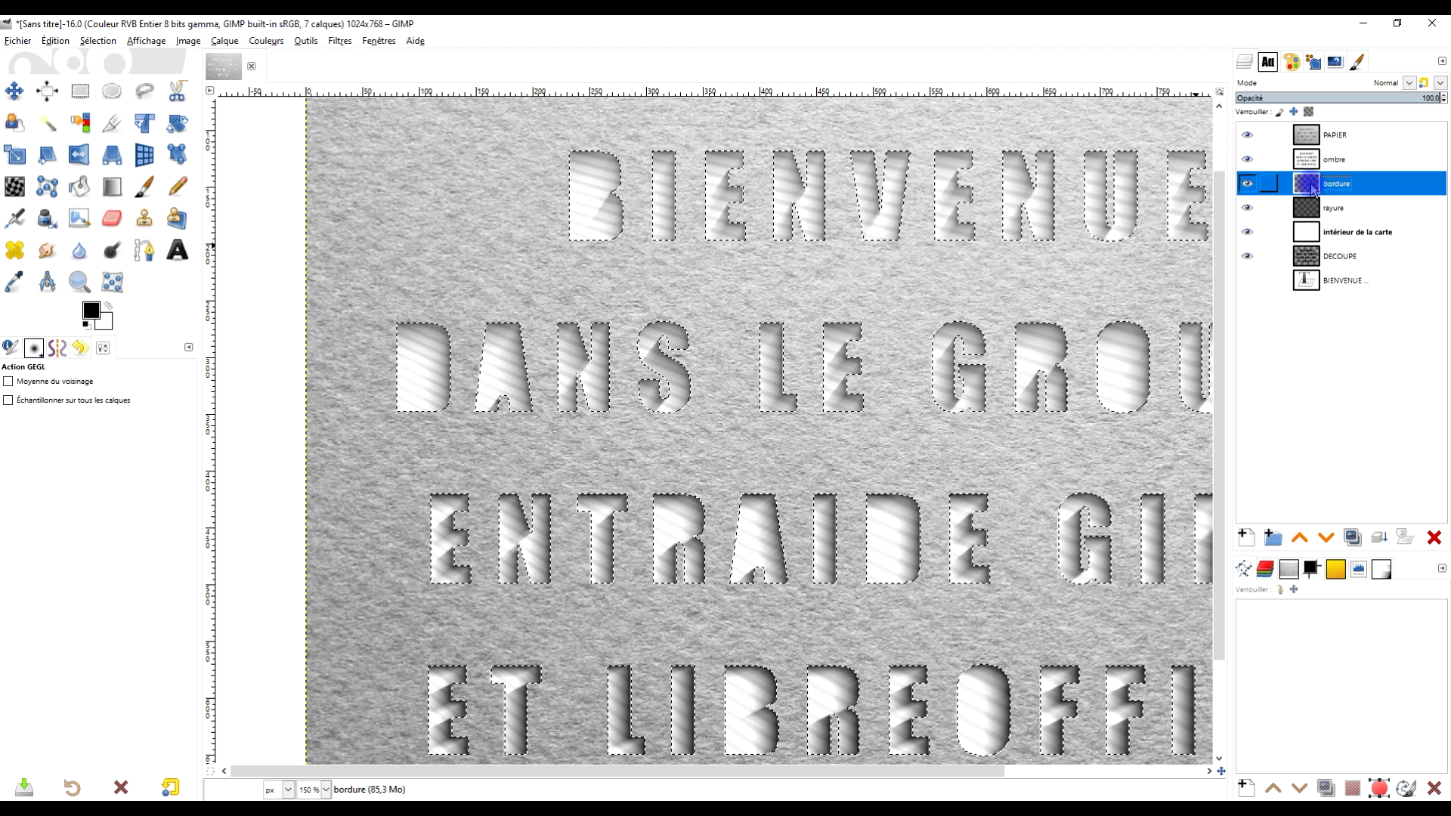
pyautogui.click(67, 41)
pyautogui.click(114, 91)
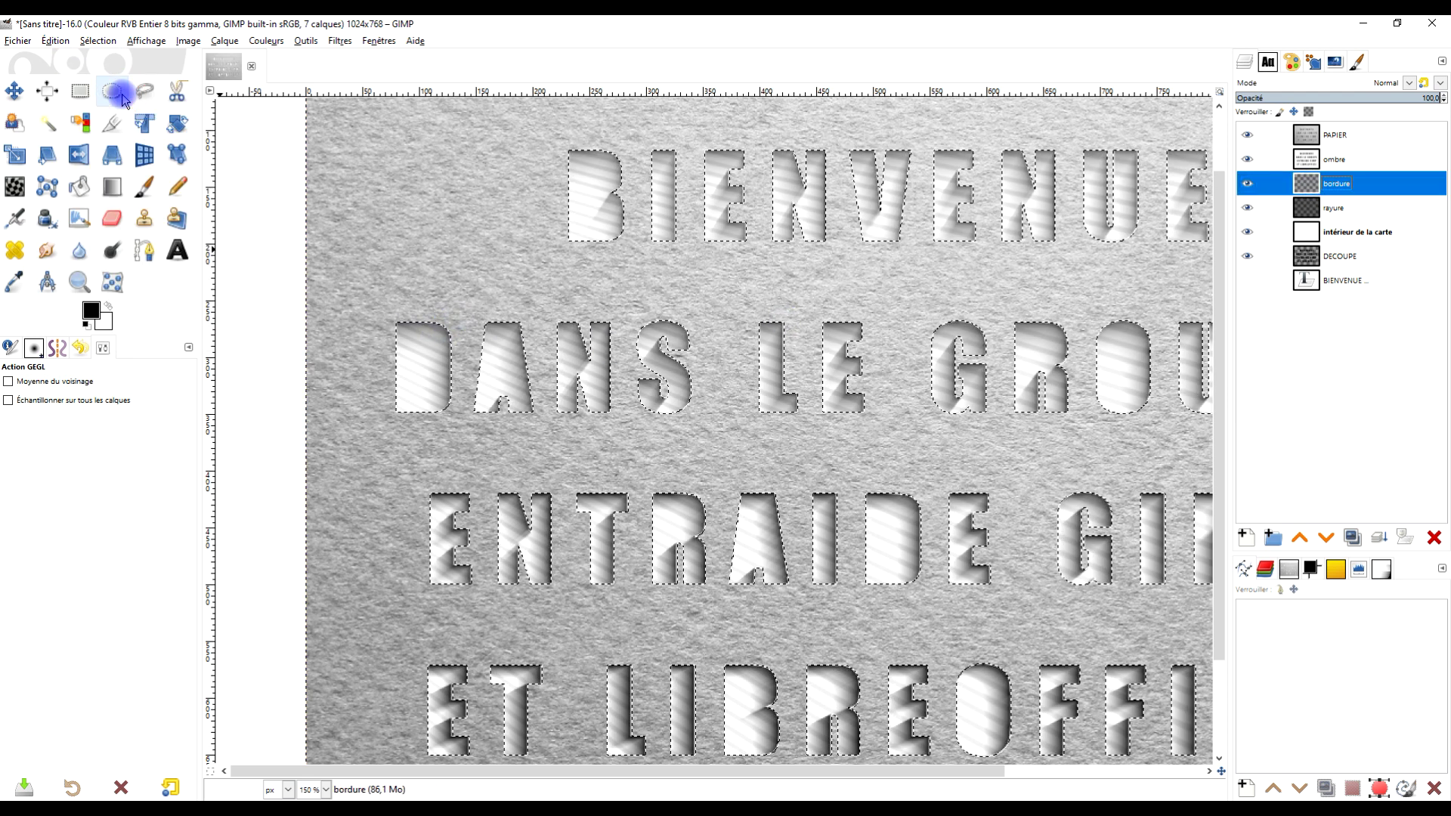
pyautogui.click(109, 321)
pyautogui.moveTo(109, 327); pyautogui.dragTo(447, 238)
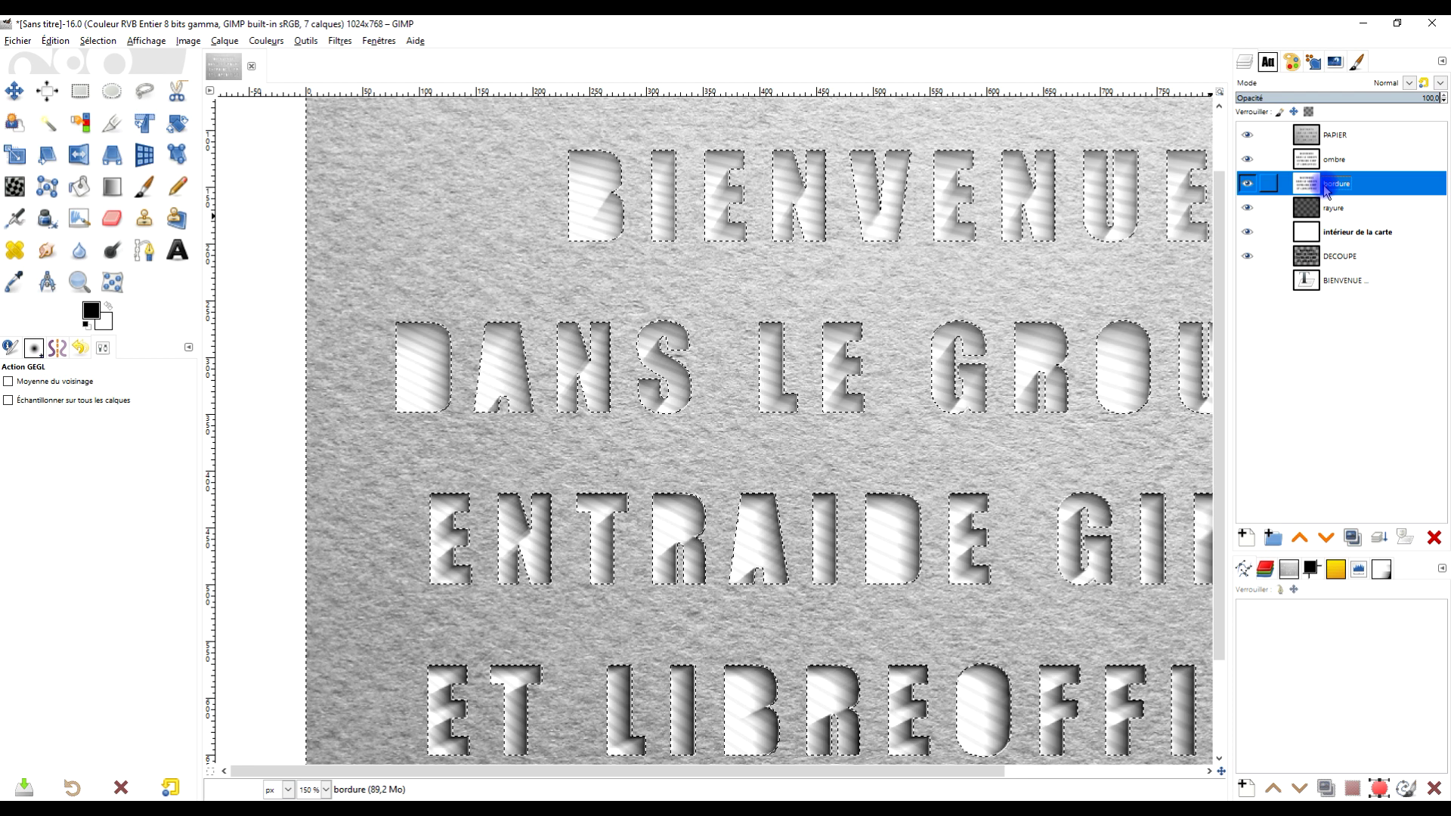
pyautogui.moveTo(764, 468); pyautogui.dragTo(718, 461)
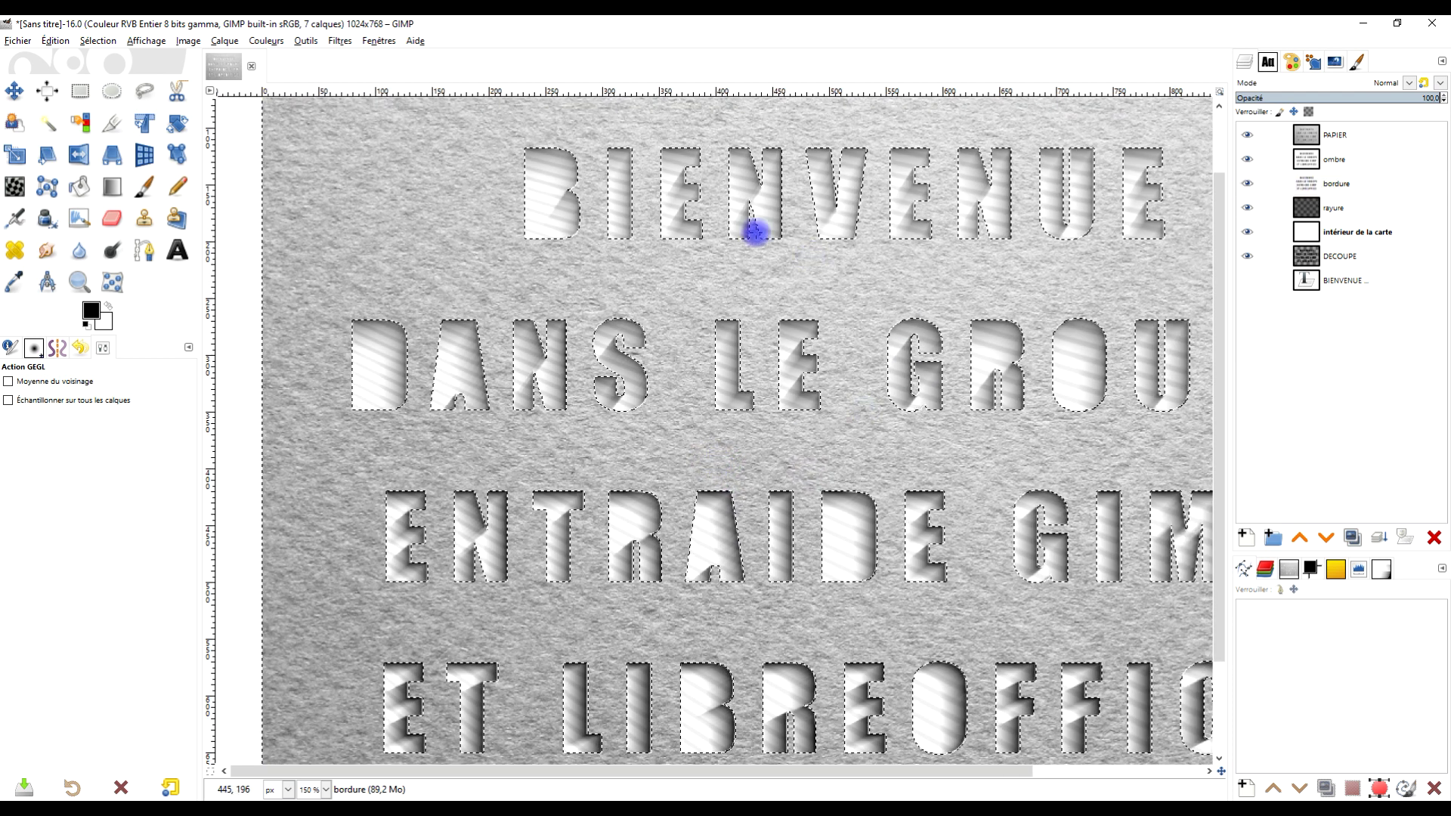
pyautogui.click(97, 41)
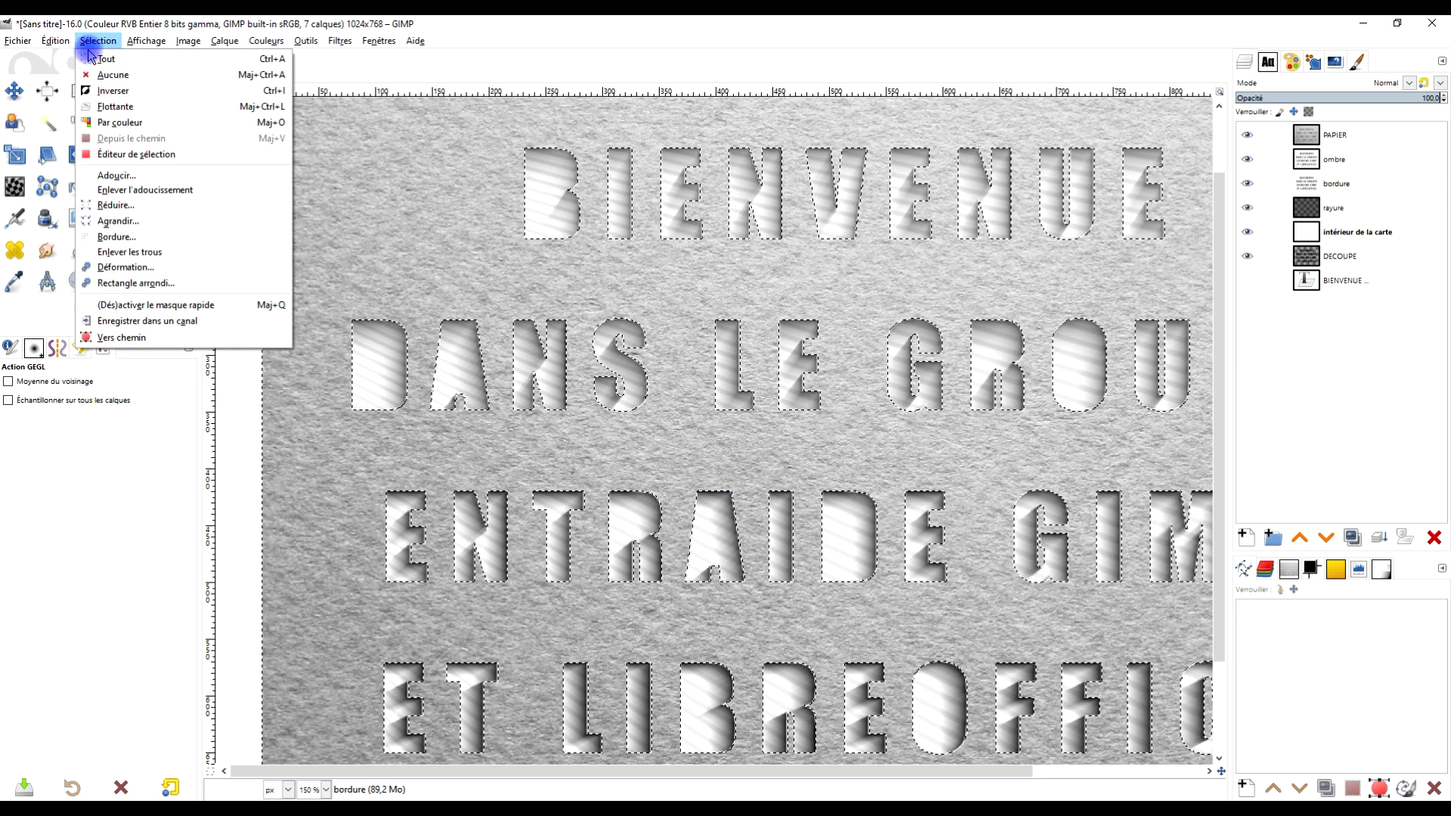
pyautogui.click(115, 76)
pyautogui.click(337, 40)
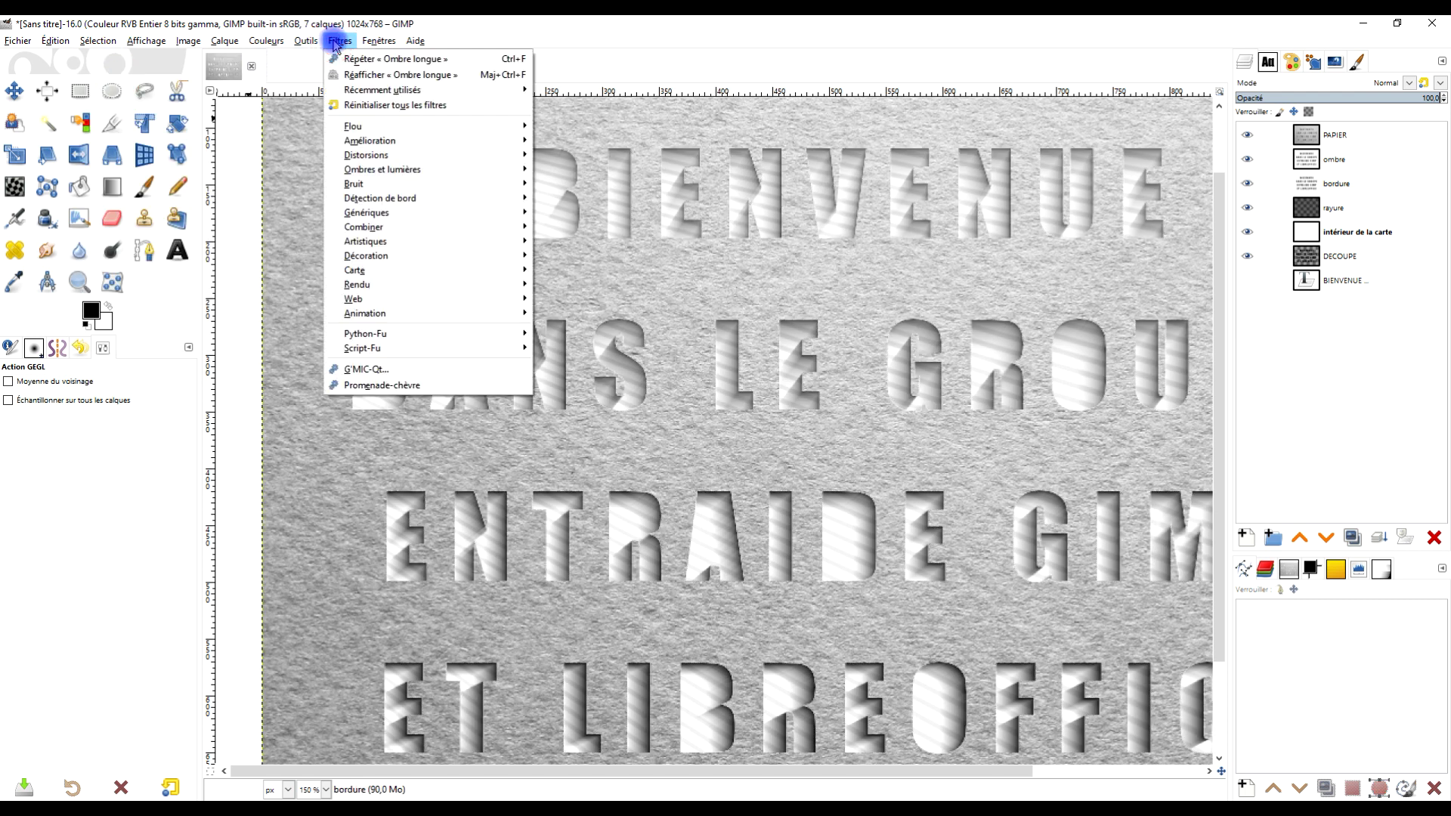
pyautogui.click(430, 75)
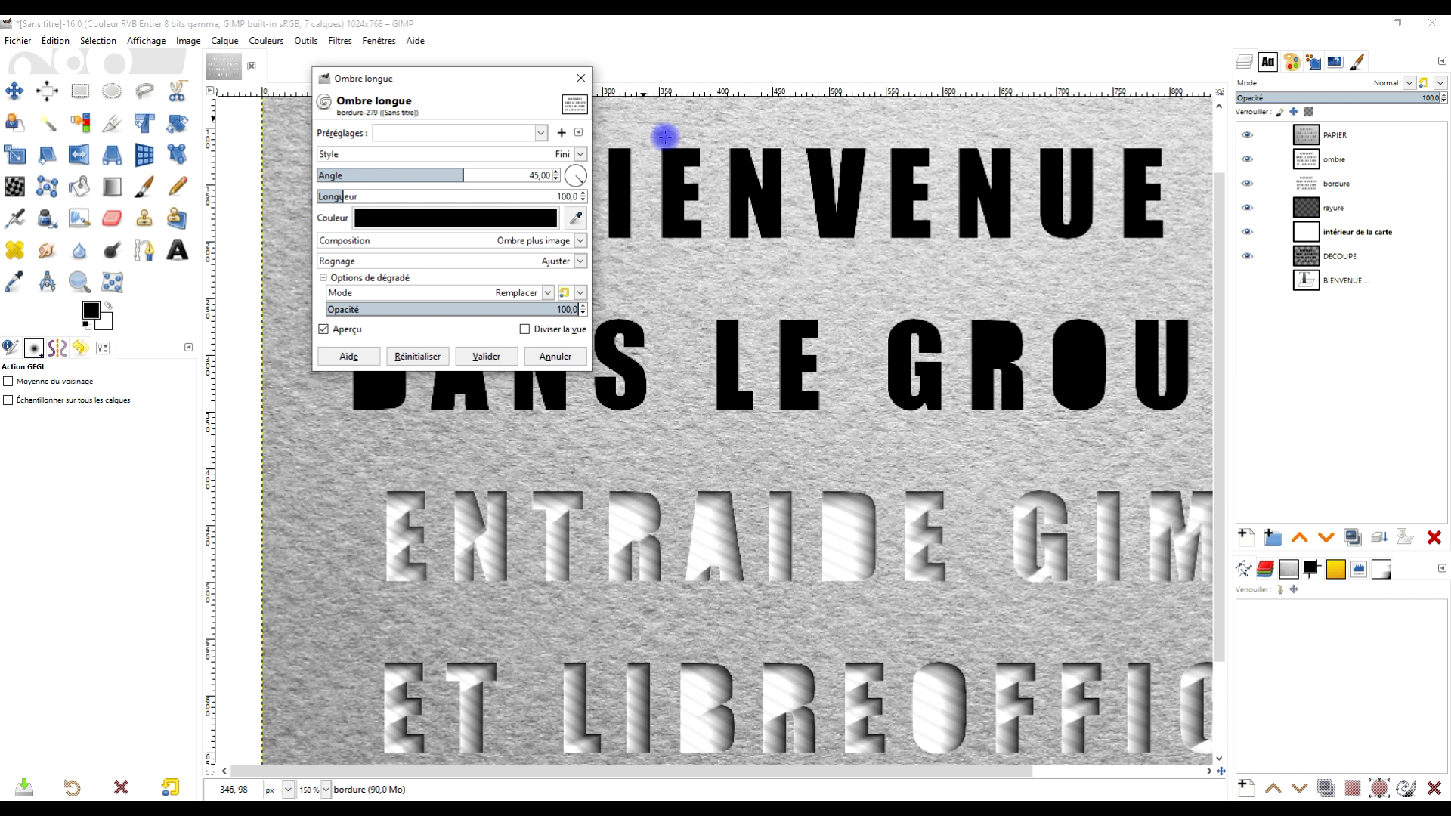
pyautogui.click(513, 130)
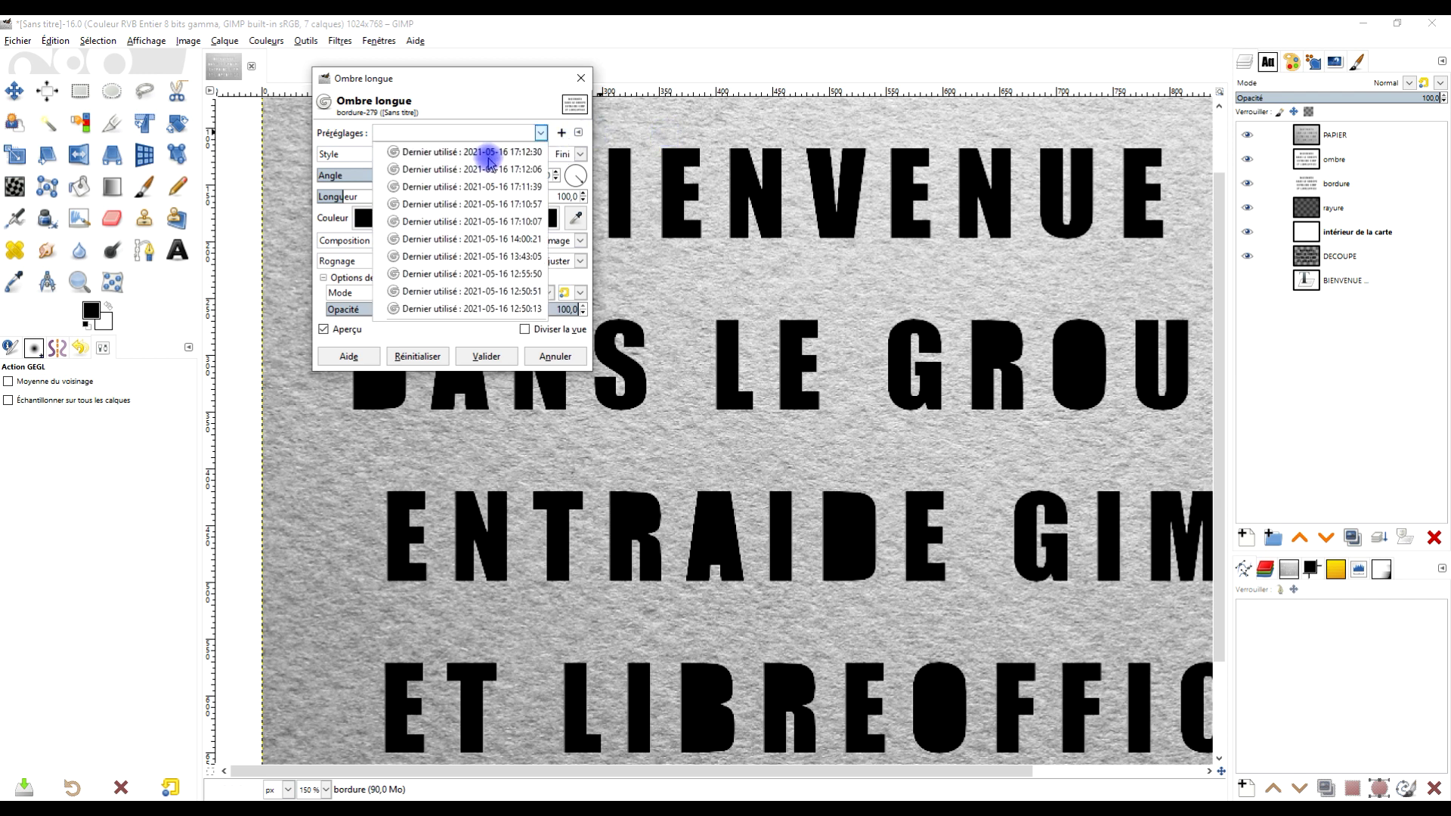
pyautogui.click(486, 152)
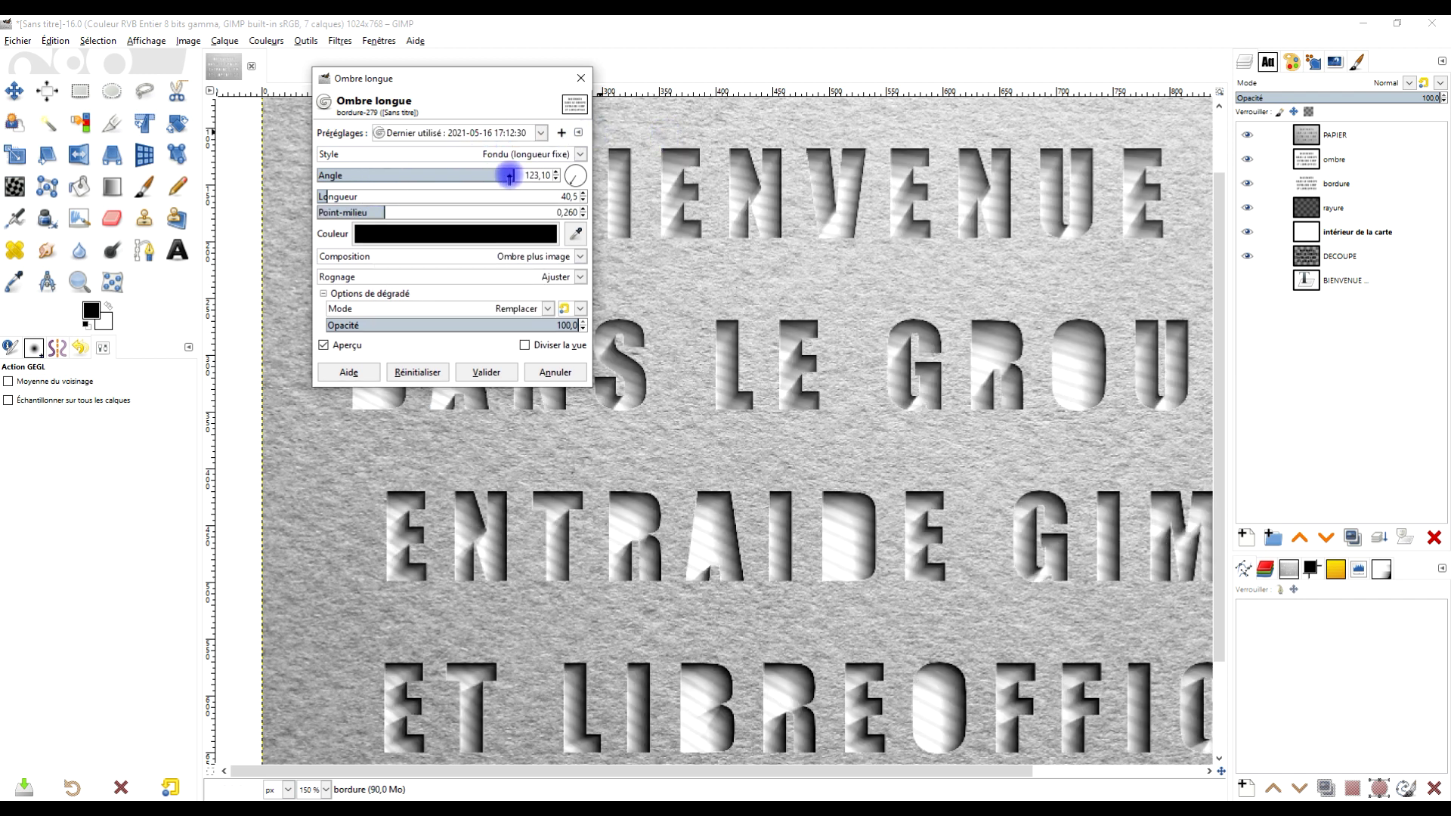
# Try a white ffffff shadow at angle -176.52 on the bordure layer and move the filter dialog off the BIENVENUE line
pyautogui.click(435, 232)
pyautogui.moveTo(337, 241); pyautogui.dragTo(276, 138)
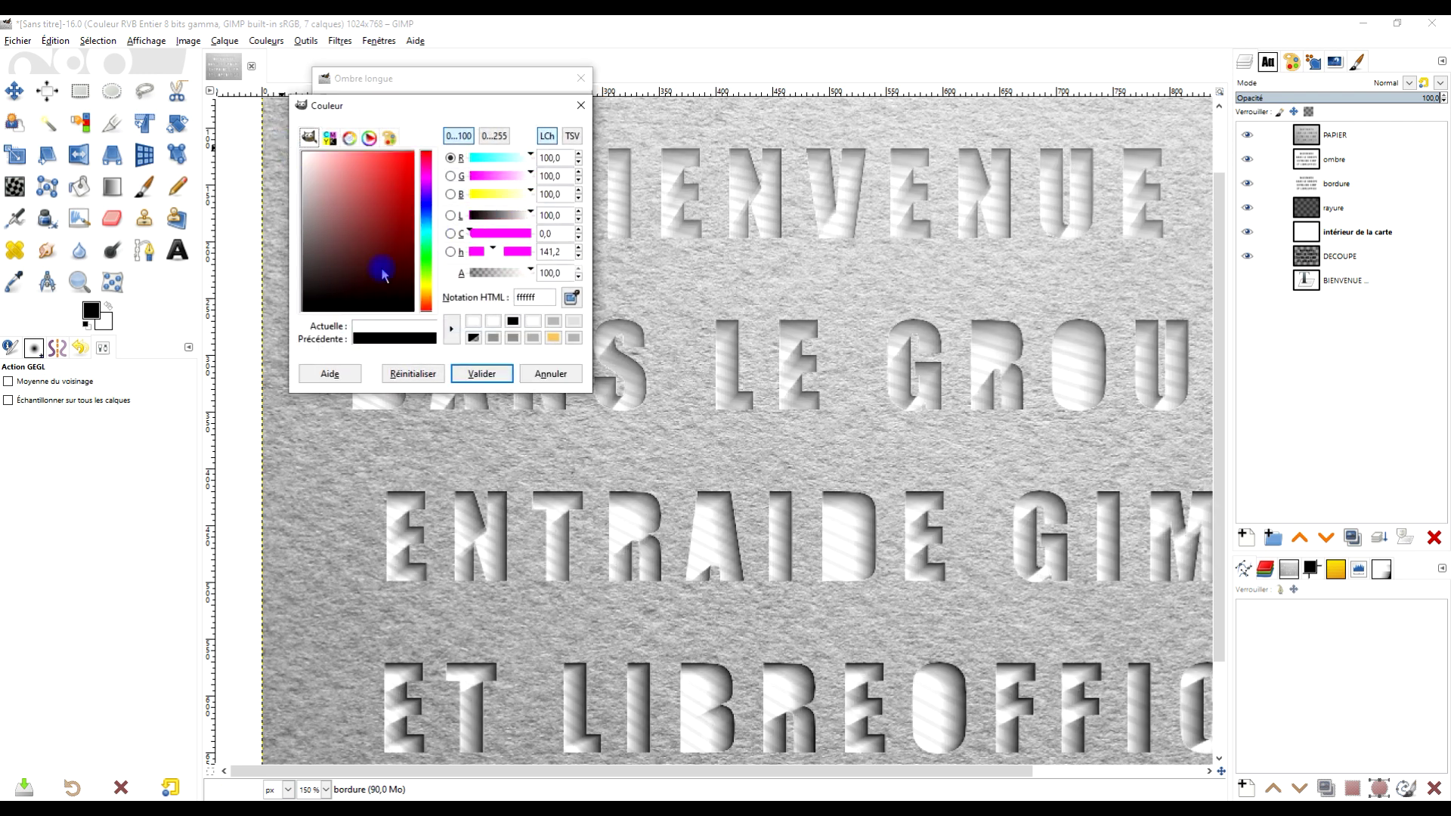
pyautogui.click(481, 373)
pyautogui.moveTo(508, 177); pyautogui.dragTo(333, 168)
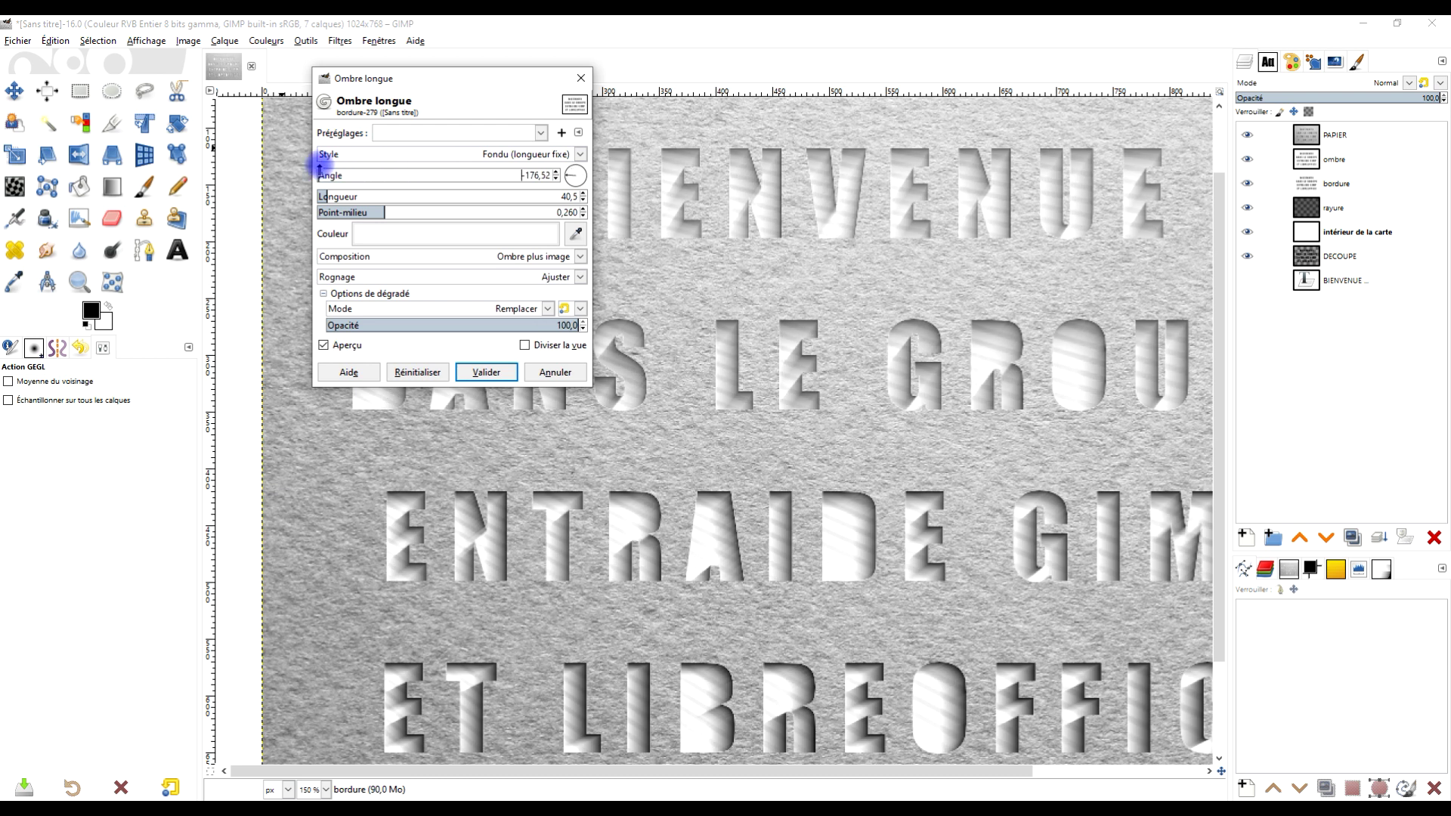
pyautogui.moveTo(414, 83); pyautogui.dragTo(741, 264)
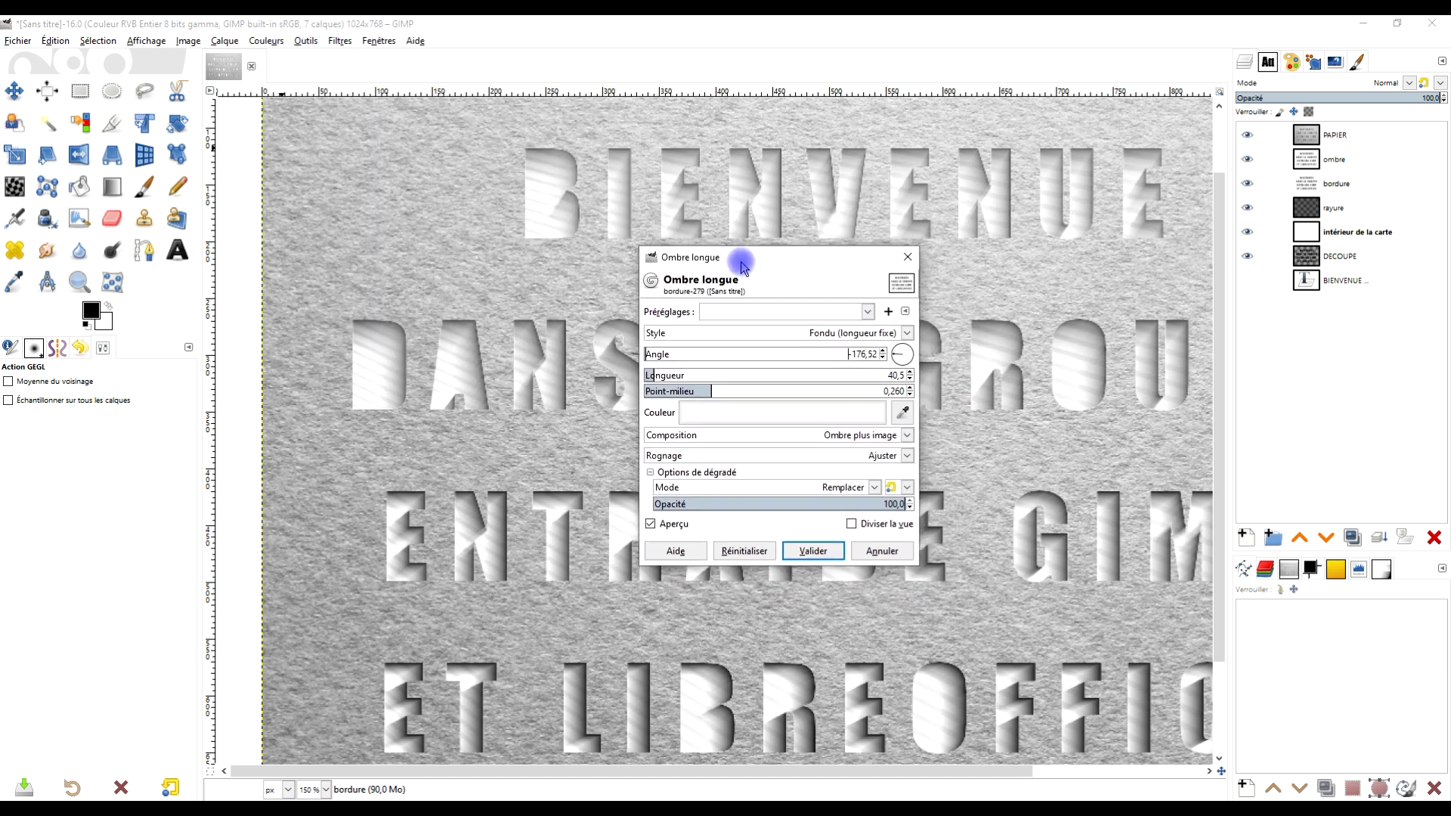
# Set the bordure shadow's angle to -87.10 and its color to dark red 8a0000
pyautogui.moveTo(649, 353); pyautogui.dragTo(777, 408)
pyautogui.click(793, 415)
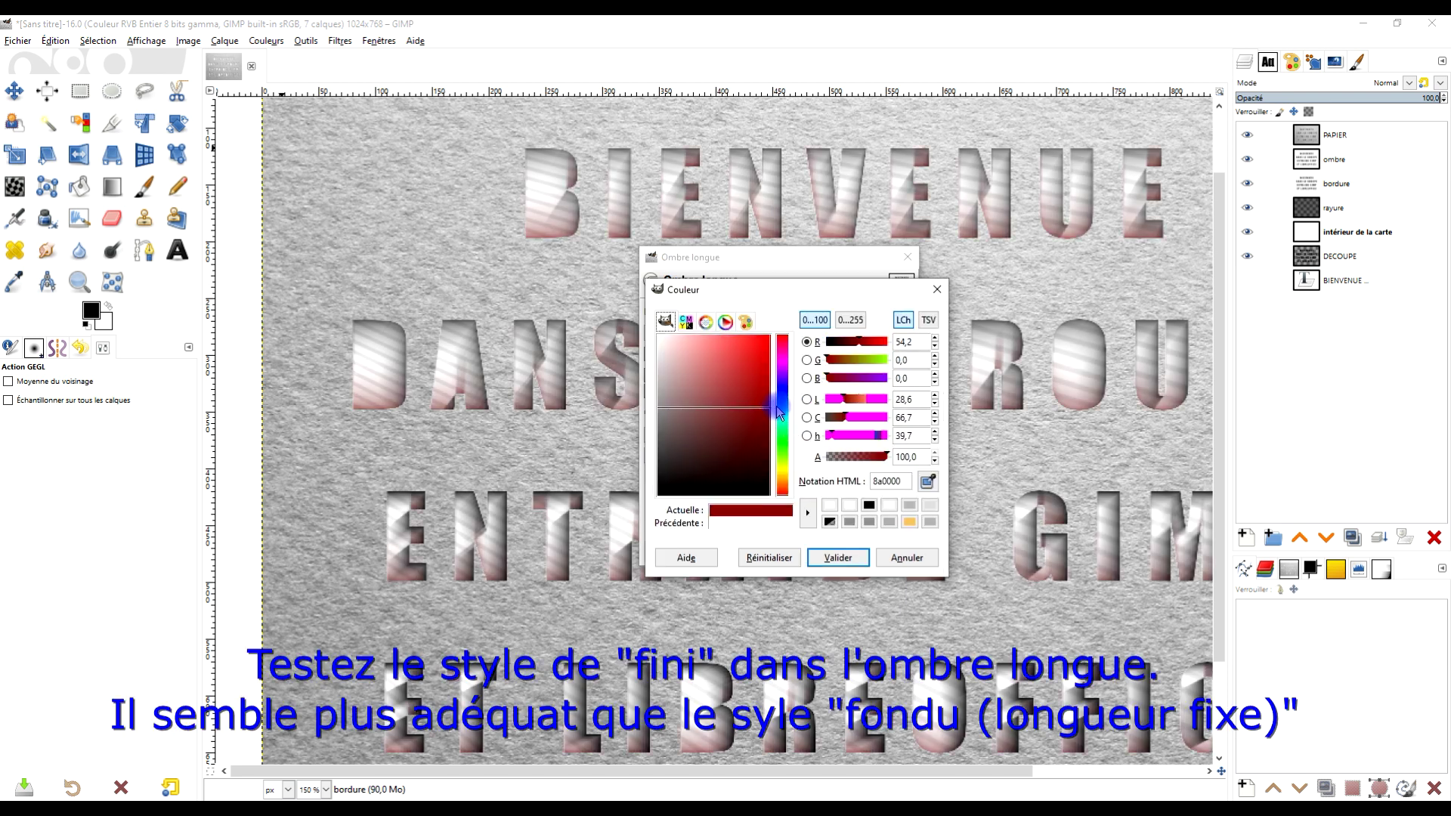
pyautogui.click(837, 558)
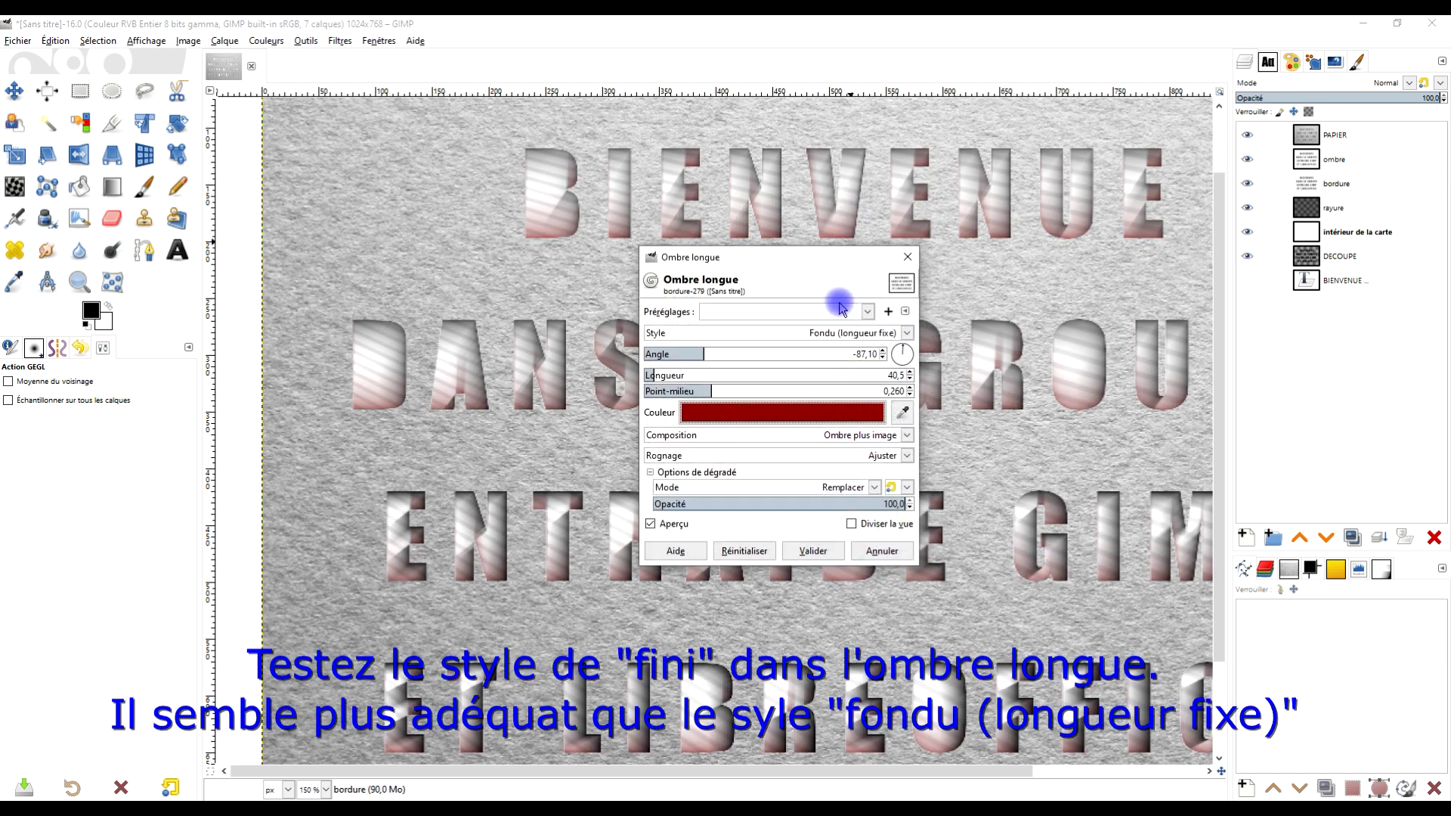
# Try a bordure shadow with angle -1.16, length 37.6 and midpoint 0.497
pyautogui.click(658, 353)
pyautogui.moveTo(658, 354); pyautogui.dragTo(750, 355)
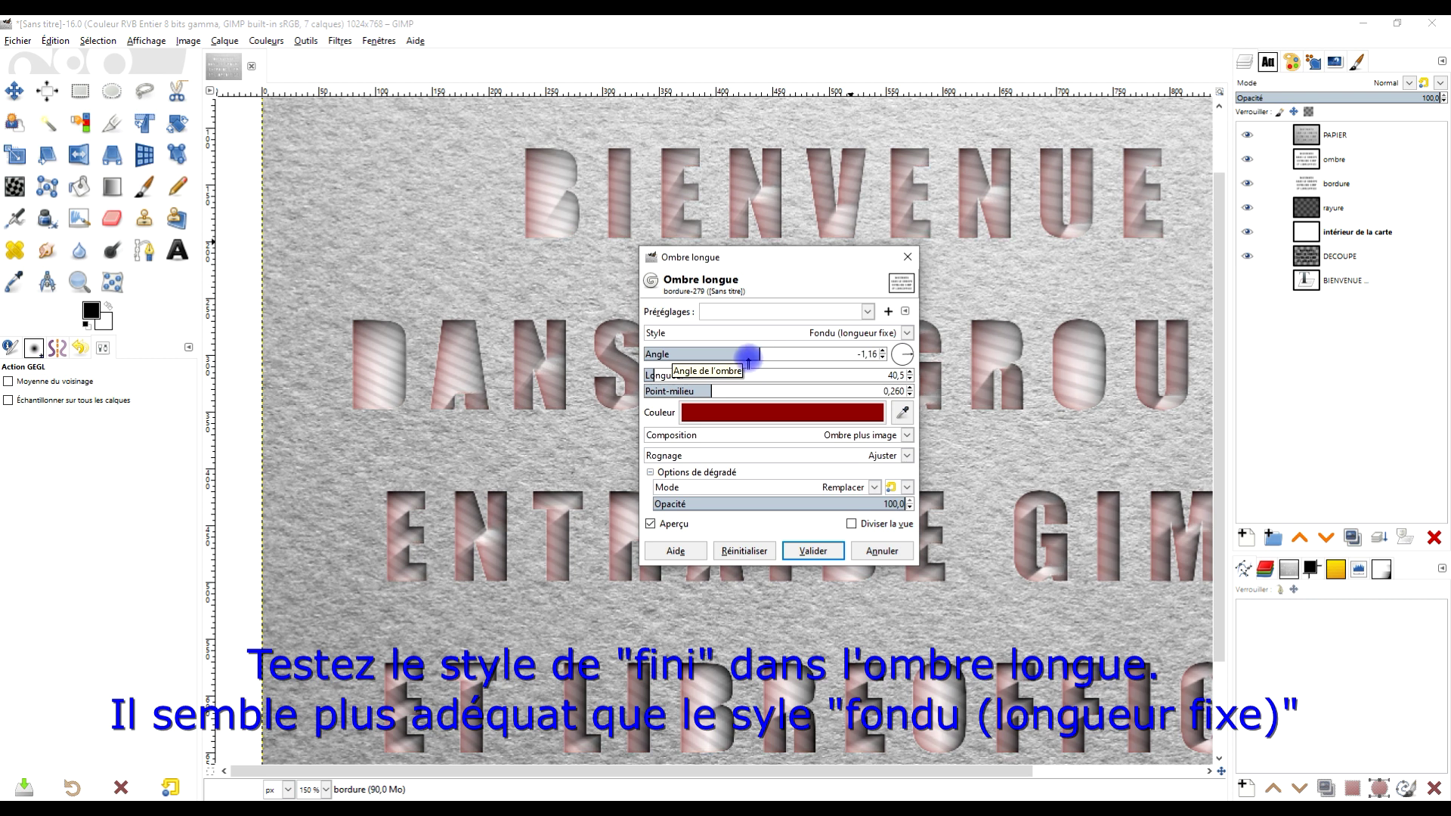
pyautogui.click(701, 390)
pyautogui.moveTo(701, 391); pyautogui.dragTo(652, 373)
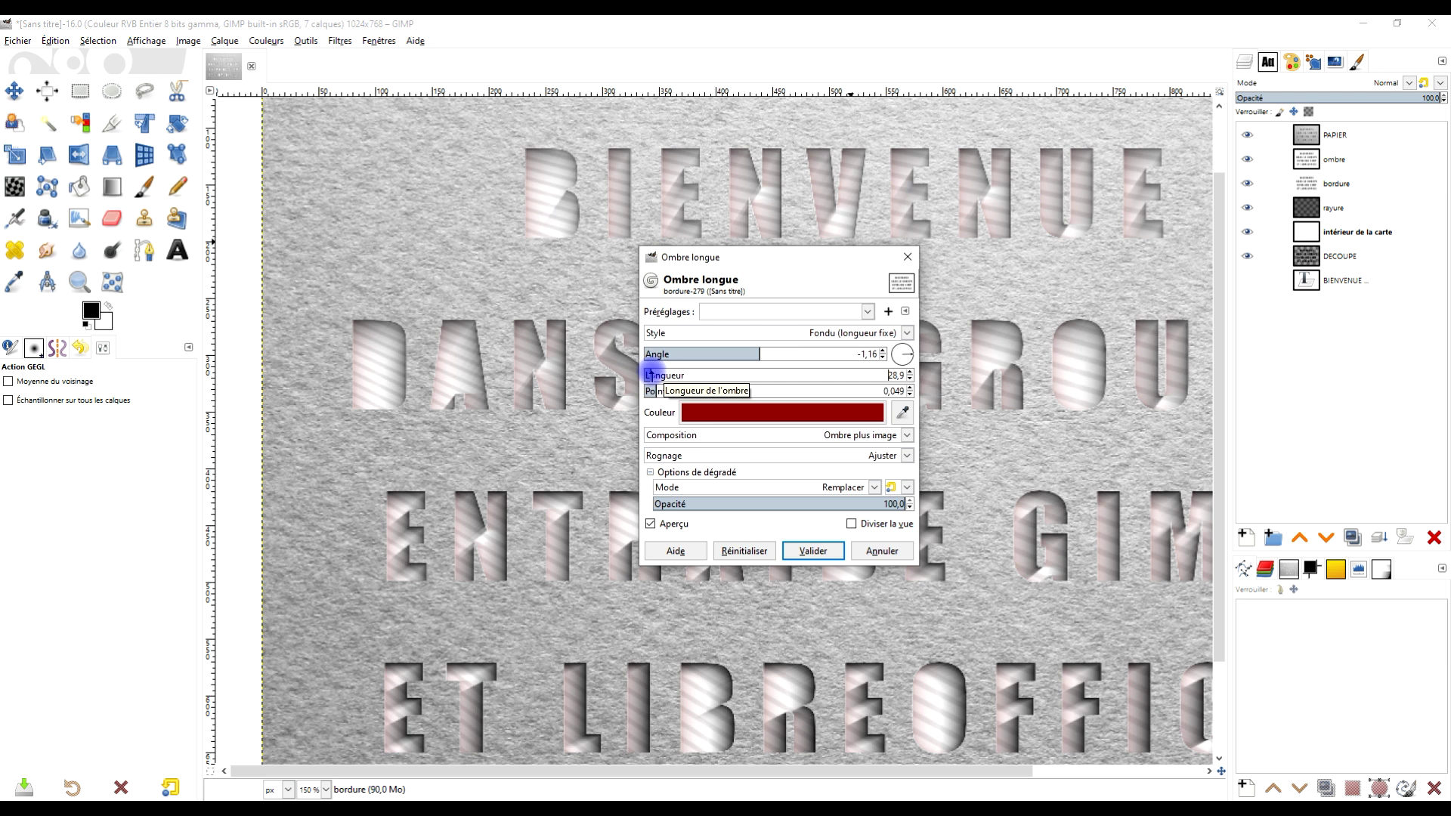
pyautogui.moveTo(664, 390); pyautogui.dragTo(673, 391)
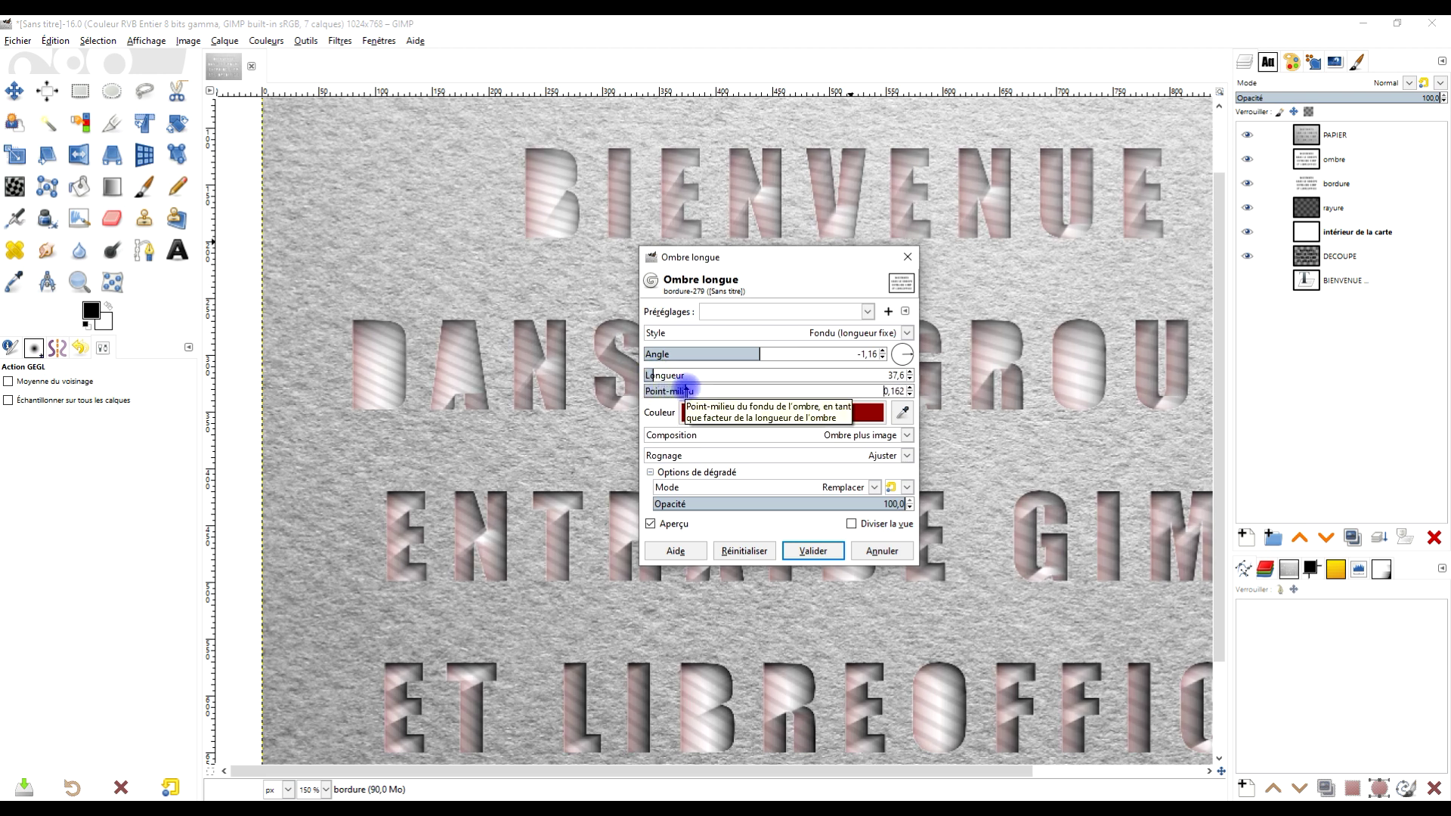
pyautogui.moveTo(703, 390); pyautogui.dragTo(774, 392)
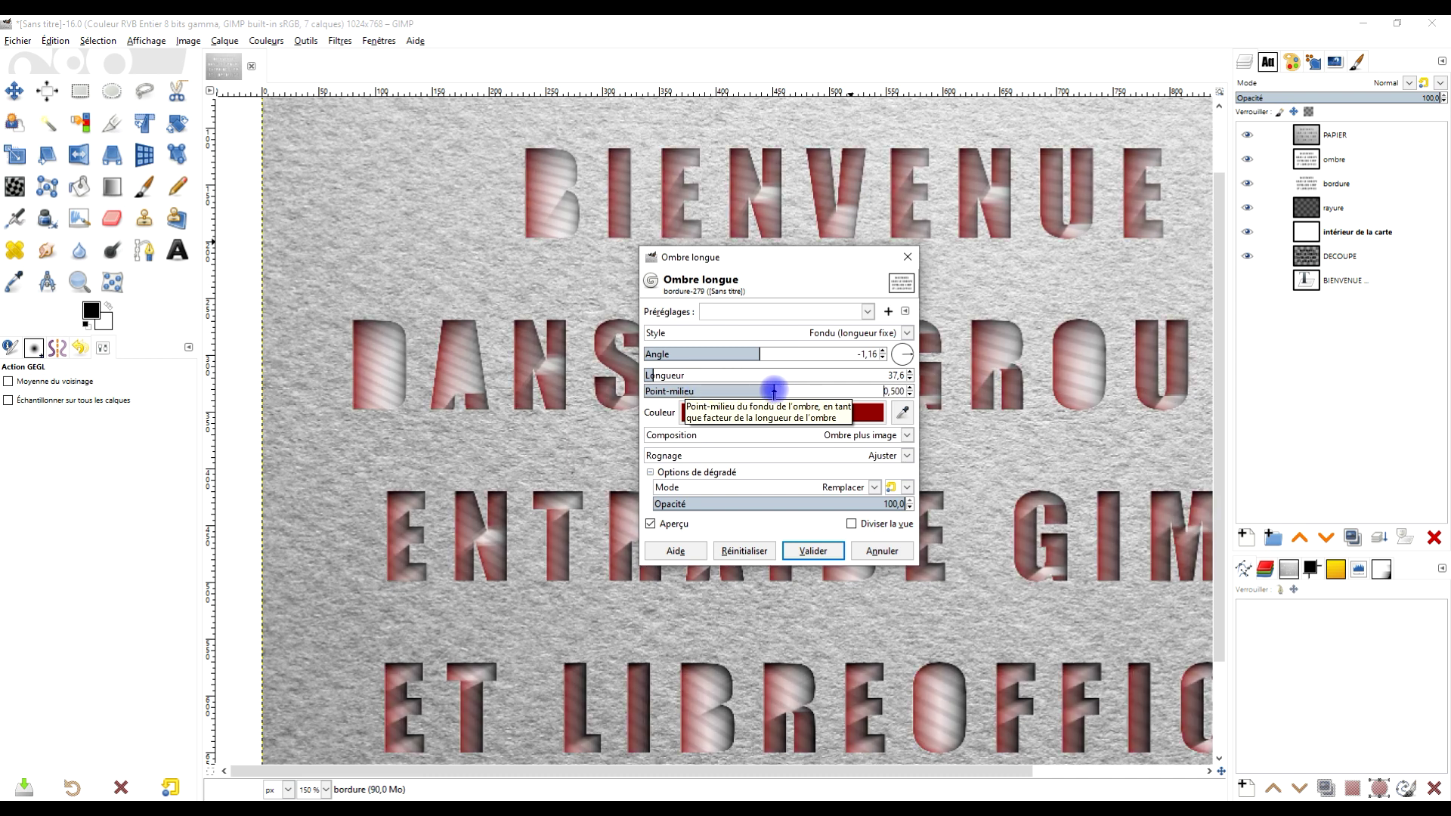
# Try a white ffffff bordure shadow with length 216.8 and midpoint 0.254, checking the lower text lines
pyautogui.click(782, 412)
pyautogui.moveTo(780, 365); pyautogui.dragTo(720, 334)
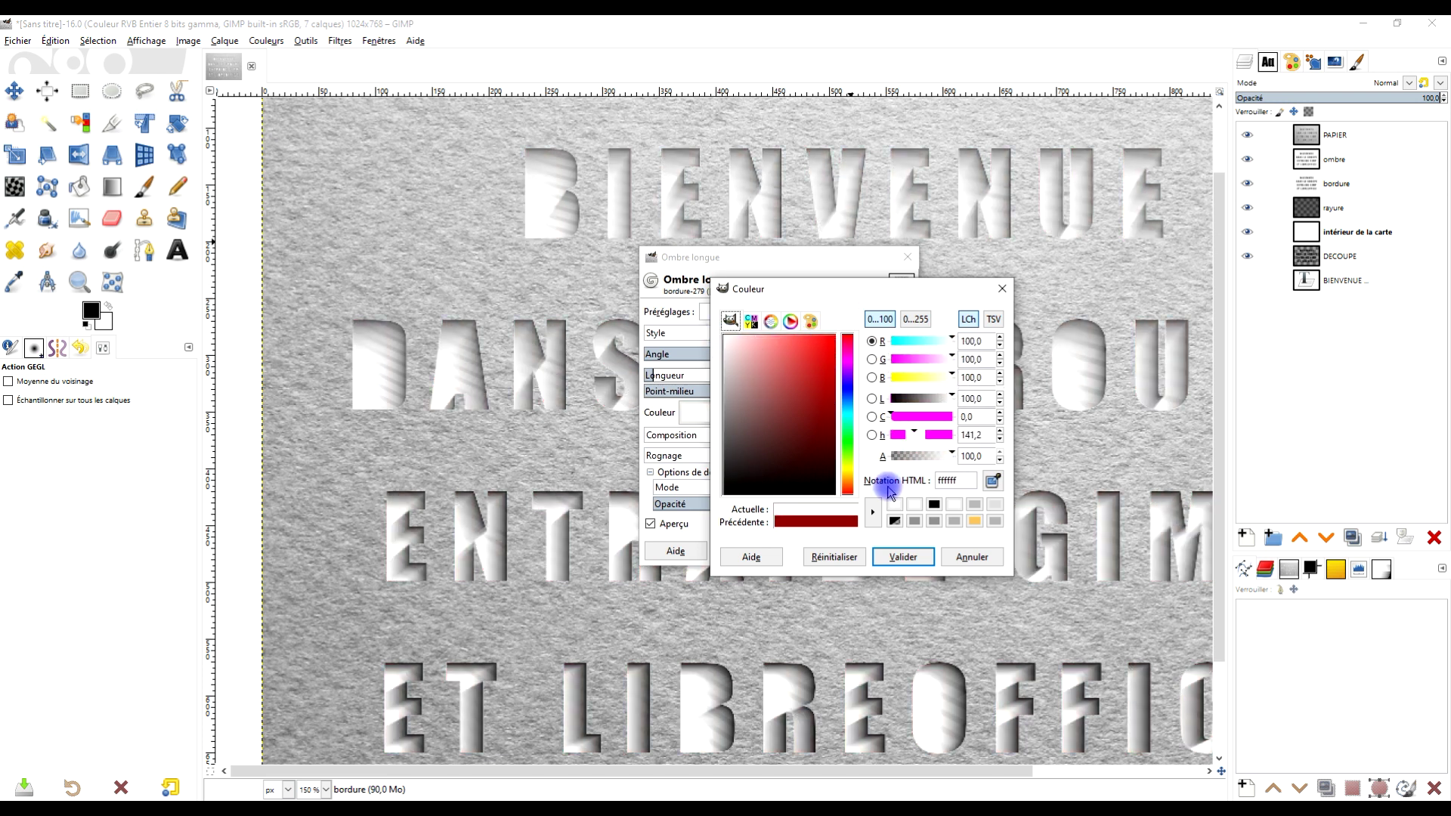
pyautogui.click(904, 559)
pyautogui.click(904, 380)
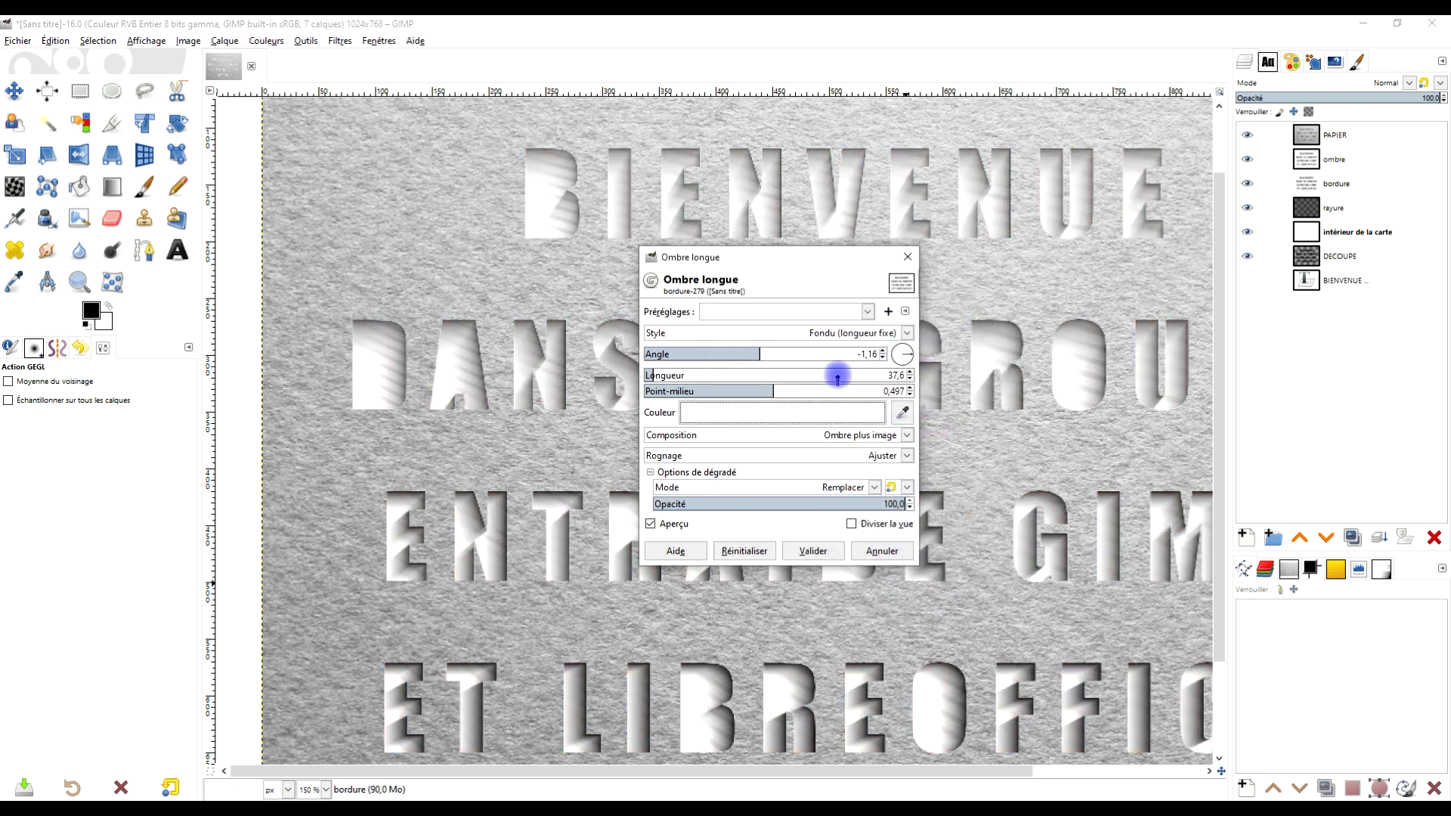
pyautogui.moveTo(766, 392); pyautogui.dragTo(761, 391)
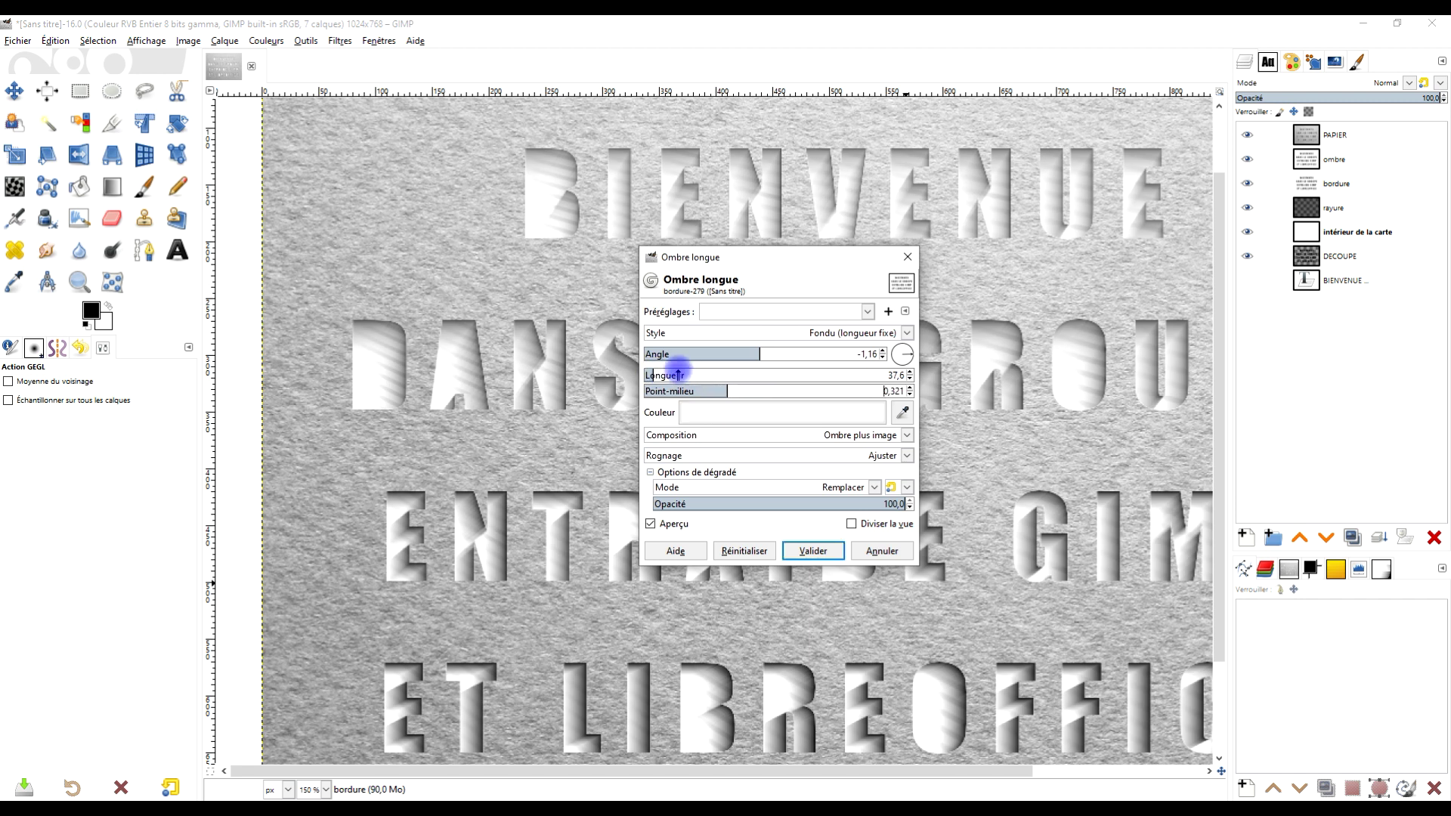
pyautogui.moveTo(662, 374); pyautogui.dragTo(702, 372)
pyautogui.moveTo(506, 449); pyautogui.dragTo(437, 311)
pyautogui.moveTo(727, 391)
pyautogui.mouseDown()
pyautogui.moveTo(690, 387)
pyautogui.moveTo(758, 388)
pyautogui.moveTo(712, 390)
pyautogui.mouseUp()
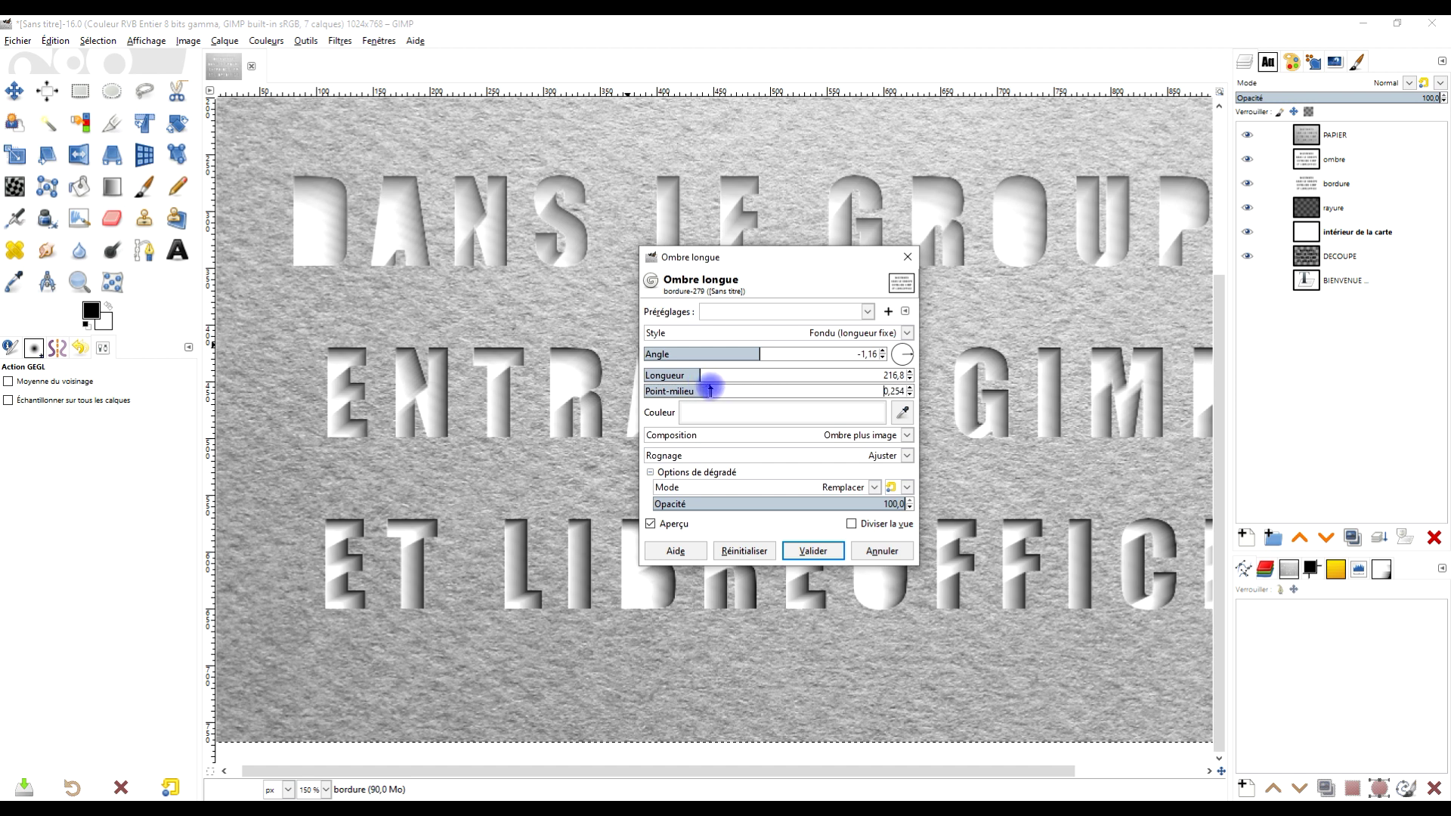
# Try red c60000 as the color of the bordure shadow
pyautogui.click(836, 412)
pyautogui.moveTo(764, 337); pyautogui.dragTo(841, 368)
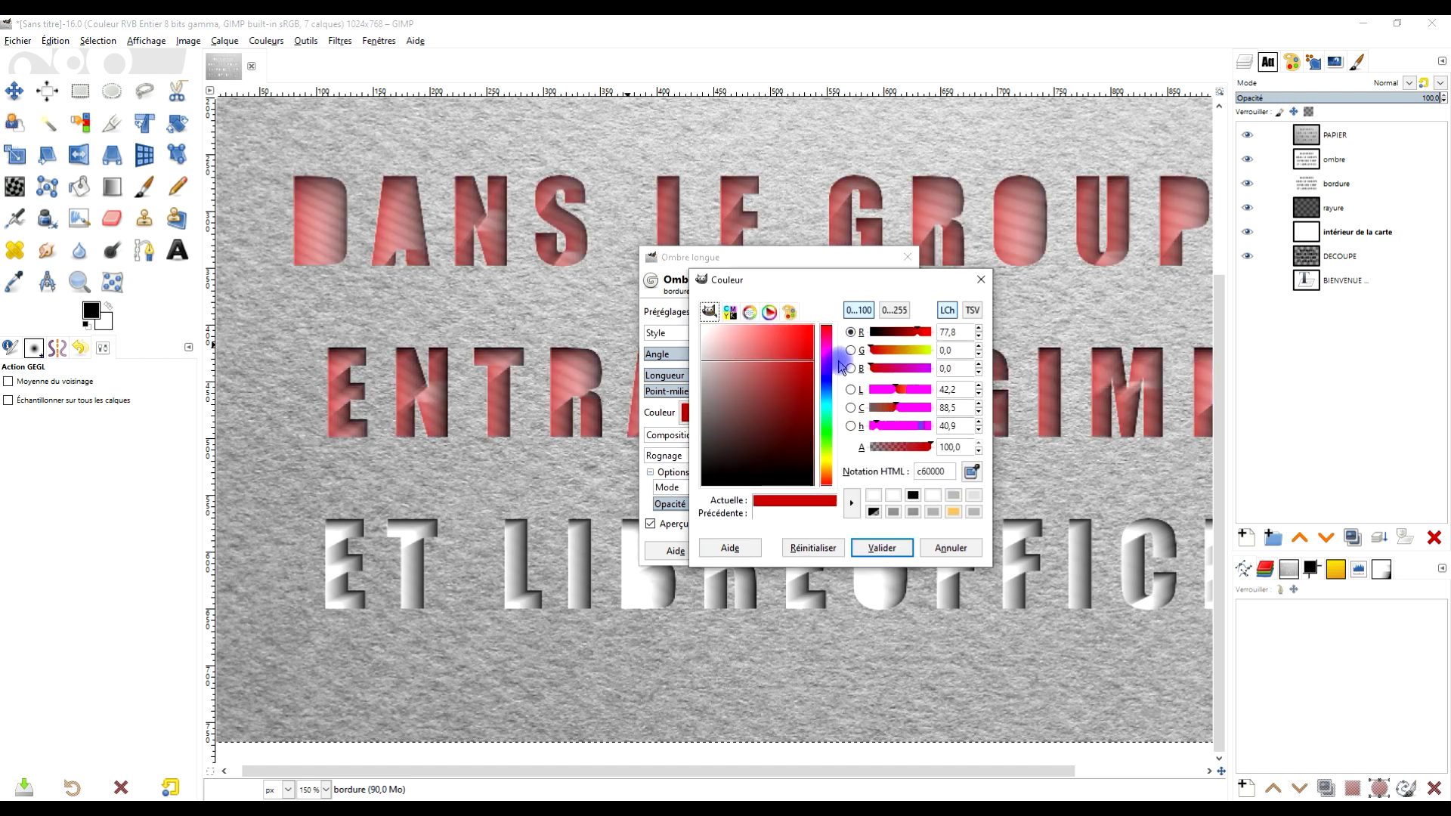
pyautogui.click(882, 547)
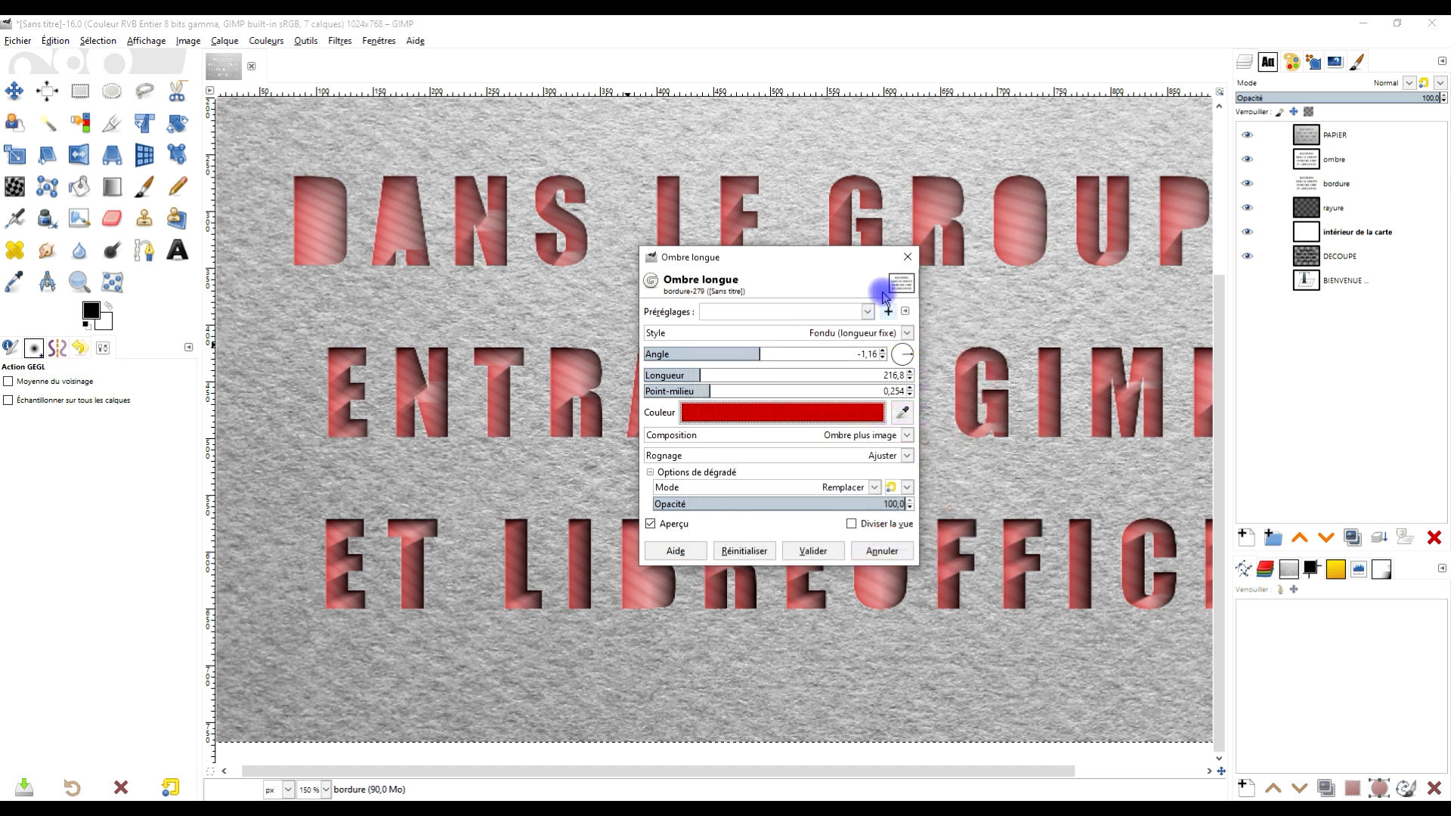
# Set the bordure shadow's angle to -3.48, its length to 20.2 and its midpoint to 0.211
pyautogui.click(759, 354)
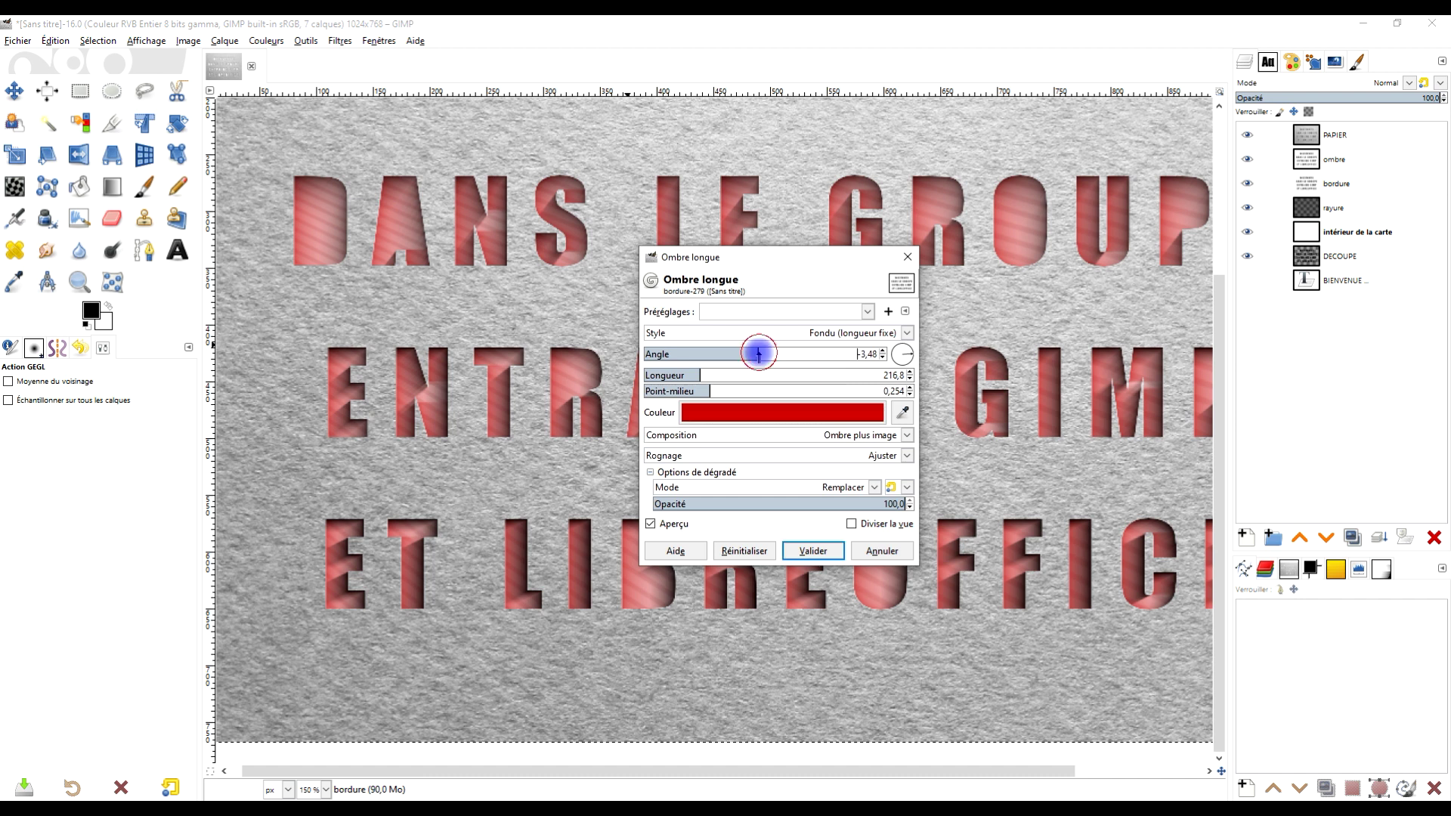
pyautogui.click(702, 390)
pyautogui.moveTo(702, 390)
pyautogui.mouseDown()
pyautogui.moveTo(647, 373)
pyautogui.moveTo(698, 391)
pyautogui.mouseUp()
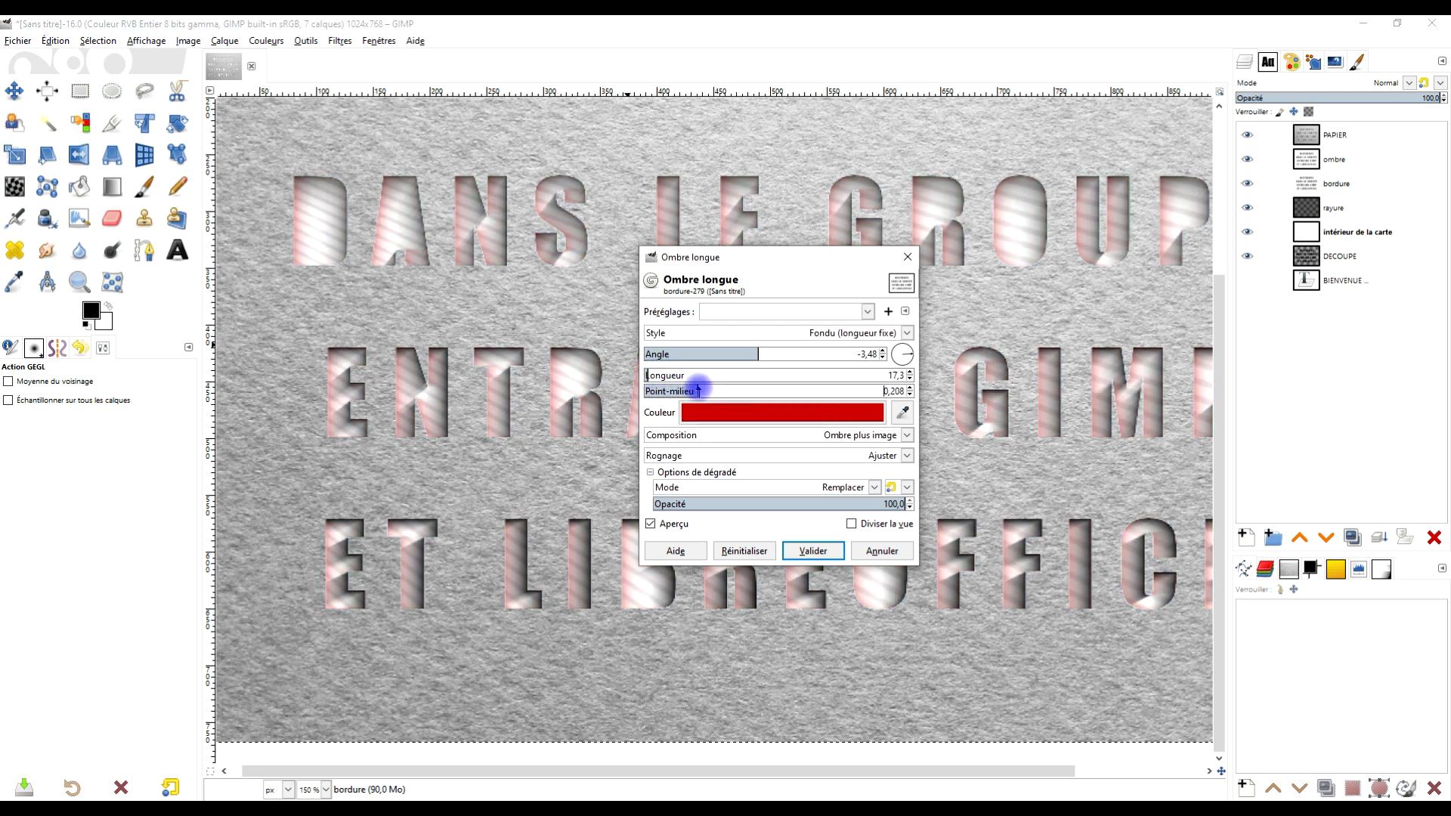
pyautogui.click(651, 374)
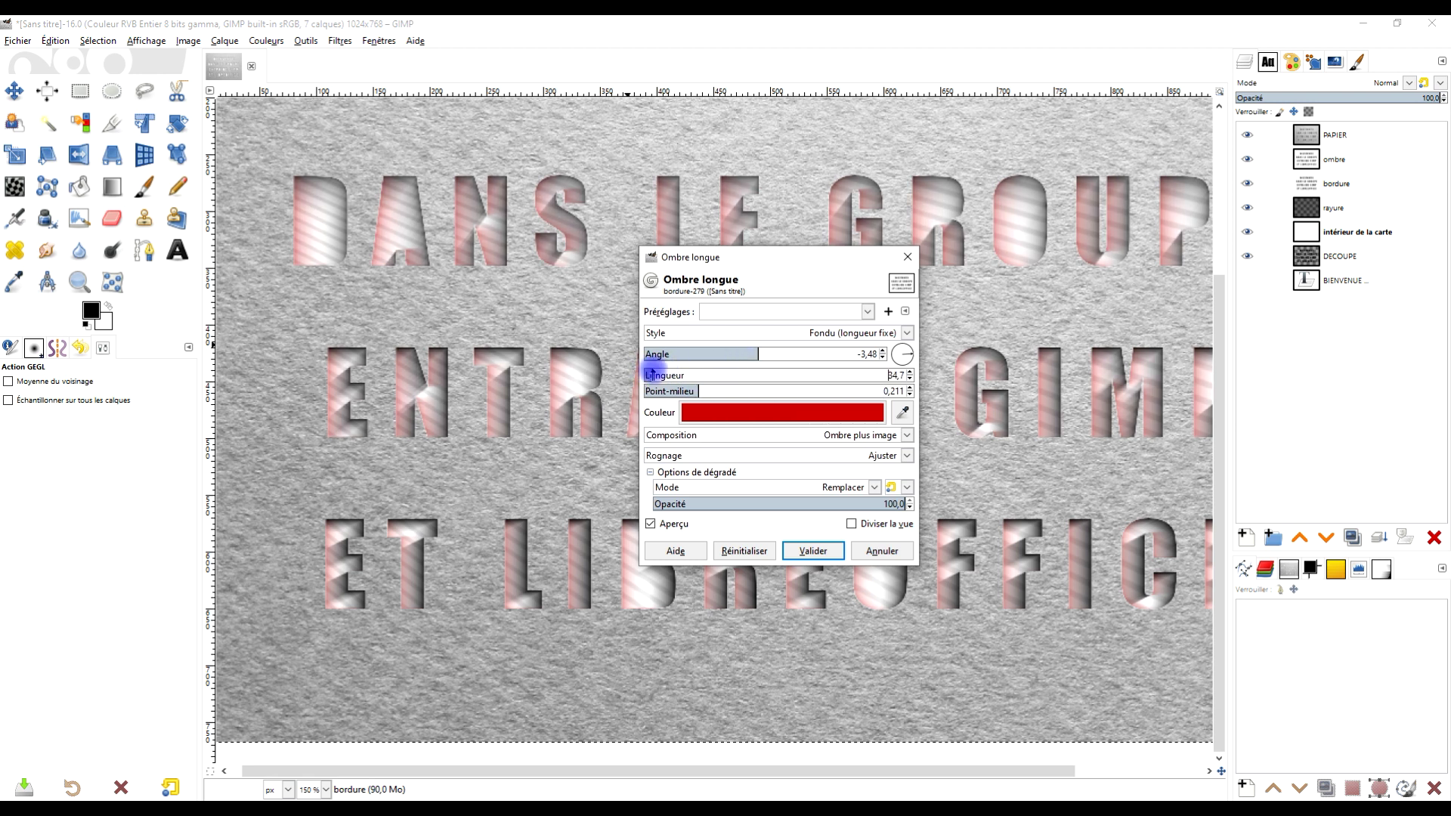
pyautogui.click(649, 375)
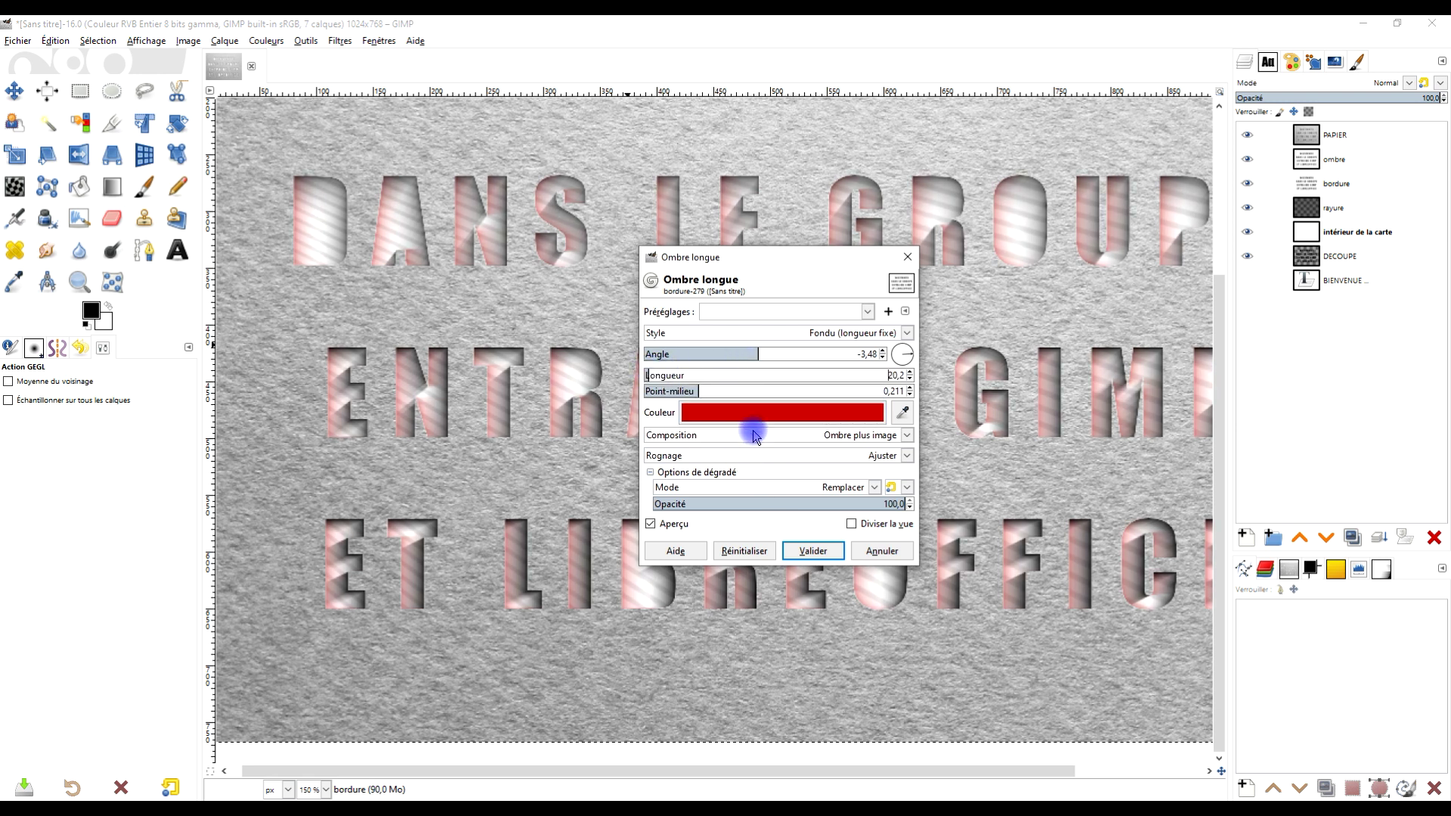
# Change the bordure shadow's color to white ffffff and apply the Long Shadow filter
pyautogui.click(755, 415)
pyautogui.moveTo(676, 360); pyautogui.dragTo(619, 332)
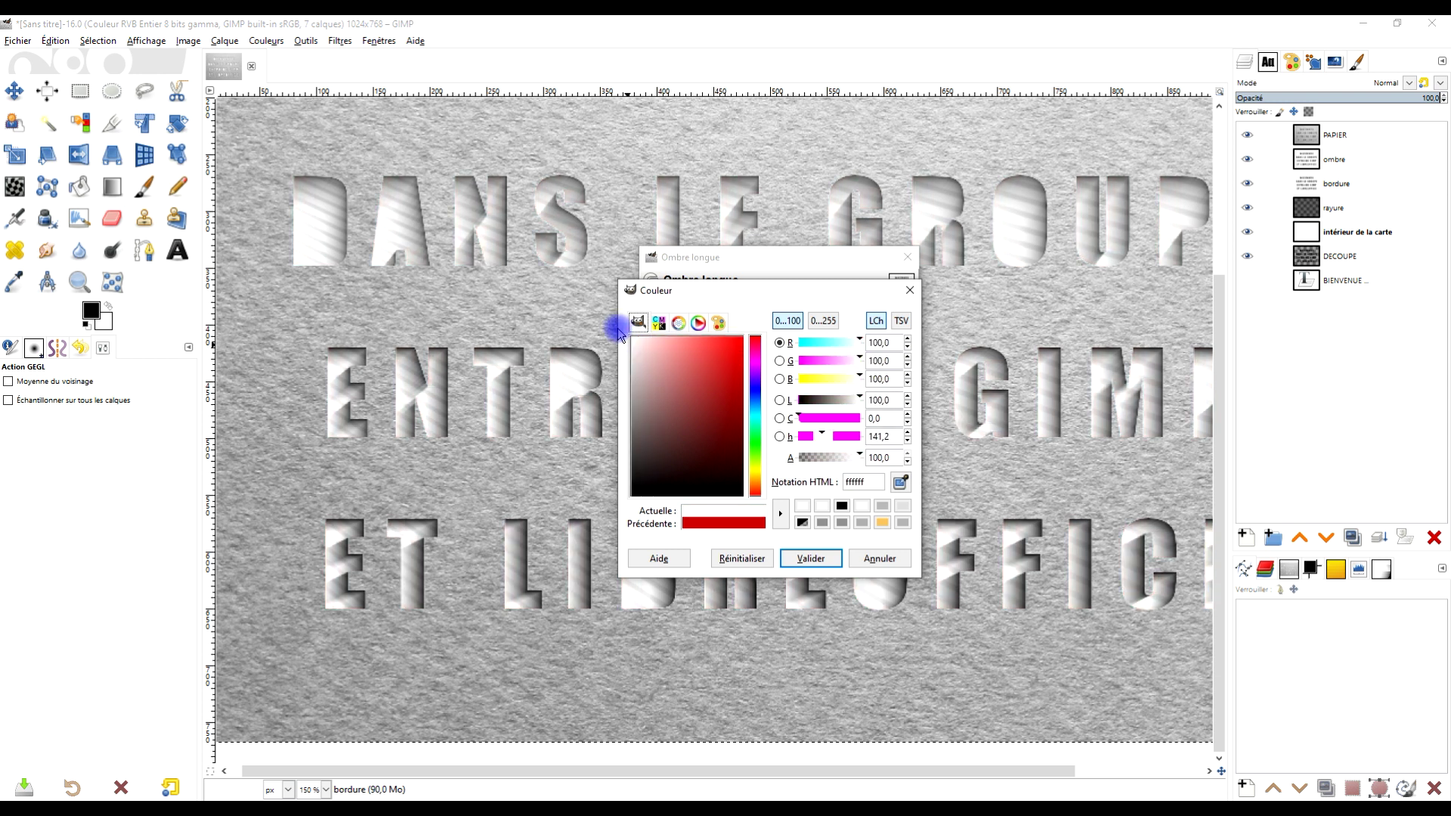
pyautogui.click(811, 557)
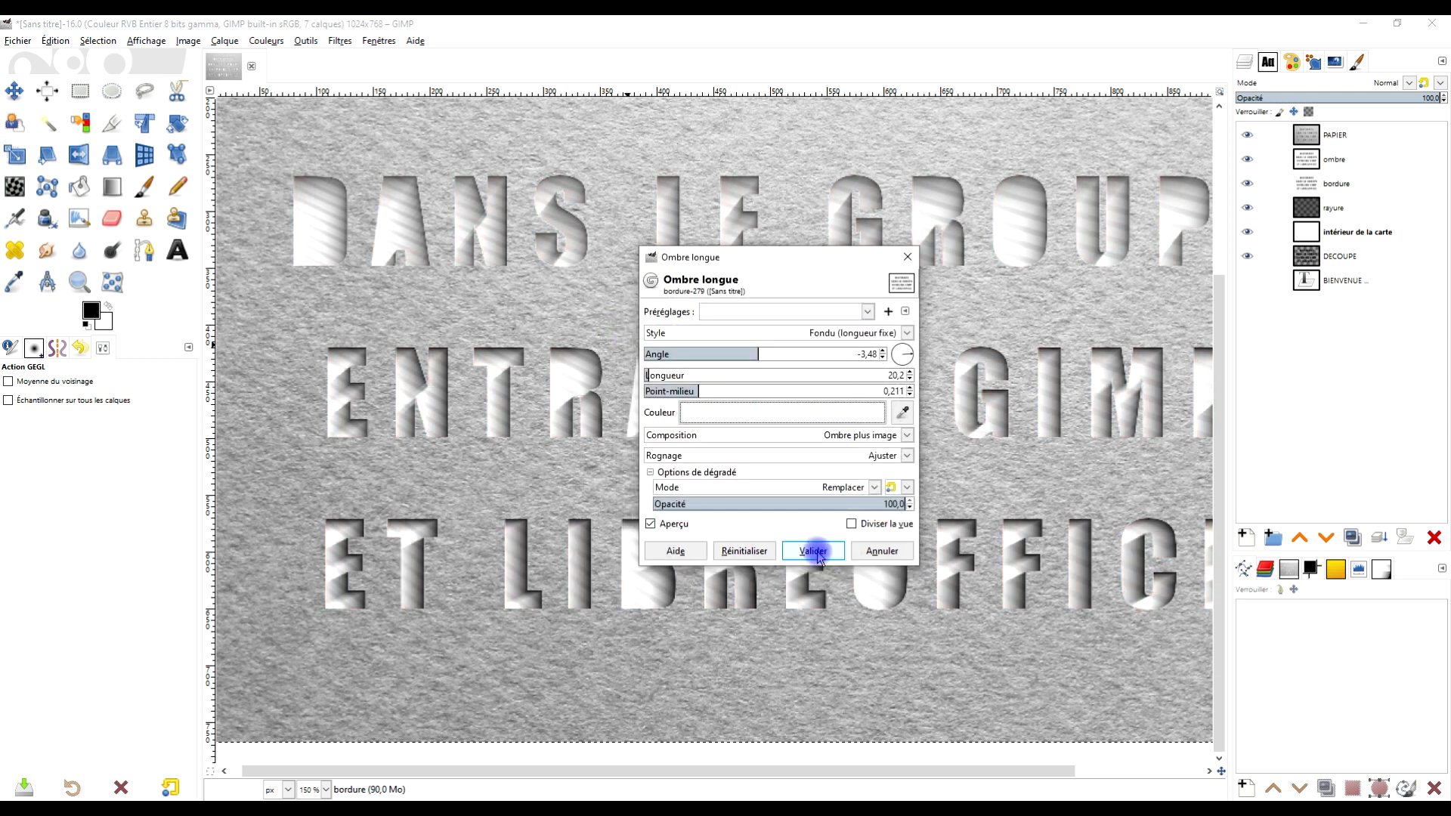
pyautogui.click(813, 551)
# Examine the whole card at 100% zoom to check the border shadow on all four text lines
pyautogui.click(1312, 178)
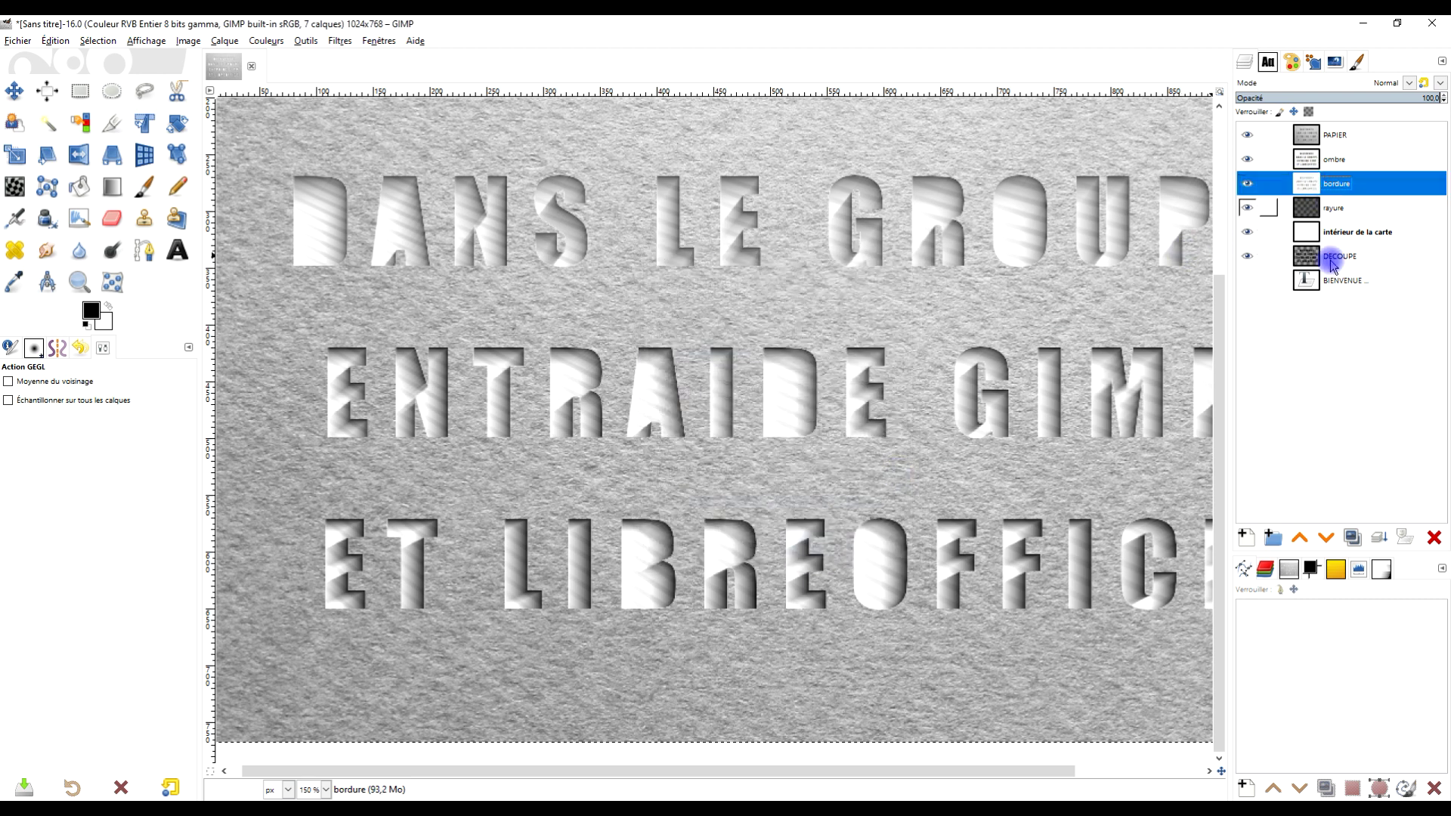
pyautogui.press('1')
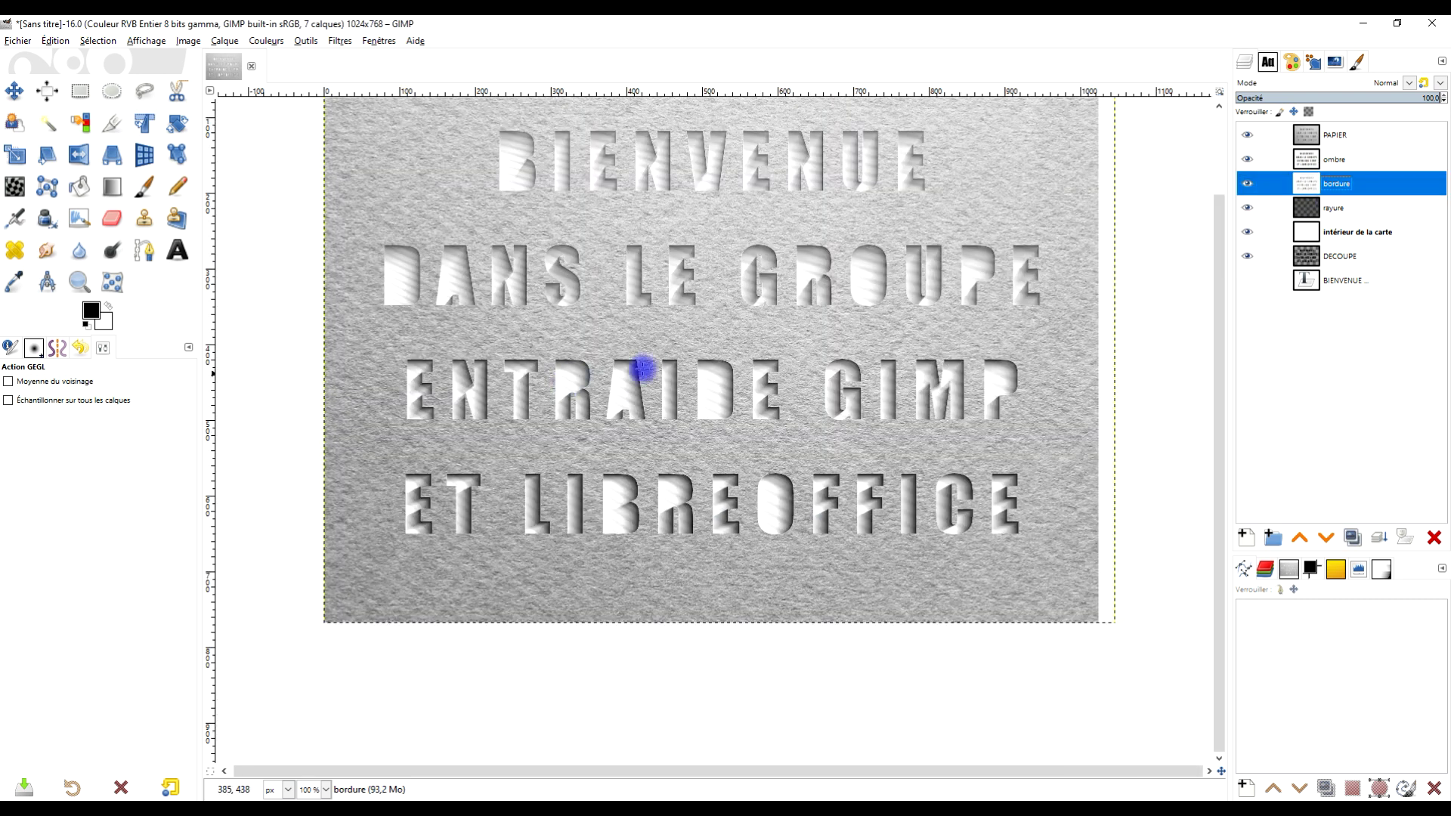
pyautogui.moveTo(643, 369); pyautogui.dragTo(644, 414)
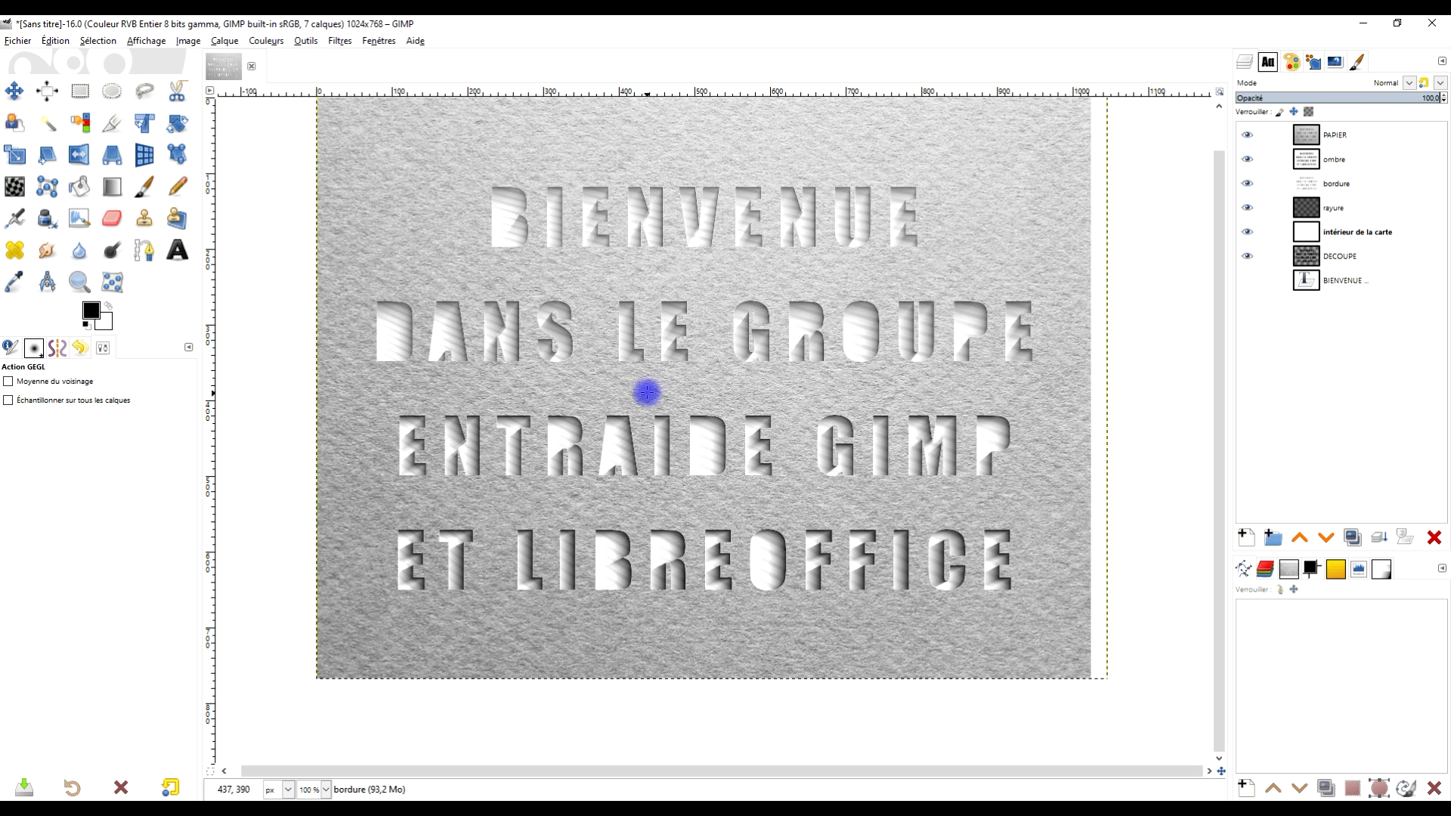
pyautogui.press('`')
pyautogui.press('`')
pyautogui.press('`')
pyautogui.press('`')
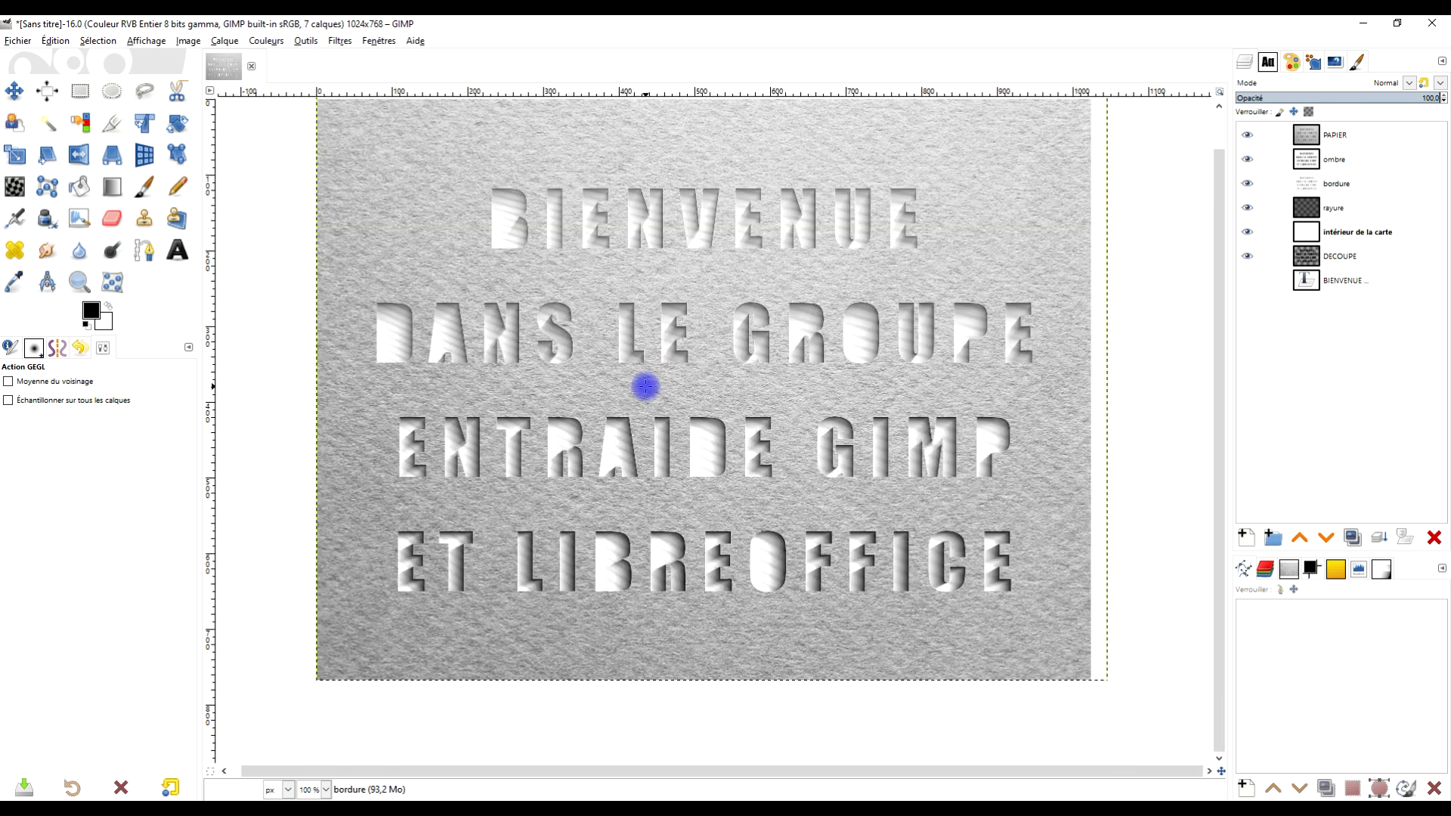
pyautogui.moveTo(650, 400); pyautogui.dragTo(674, 413)
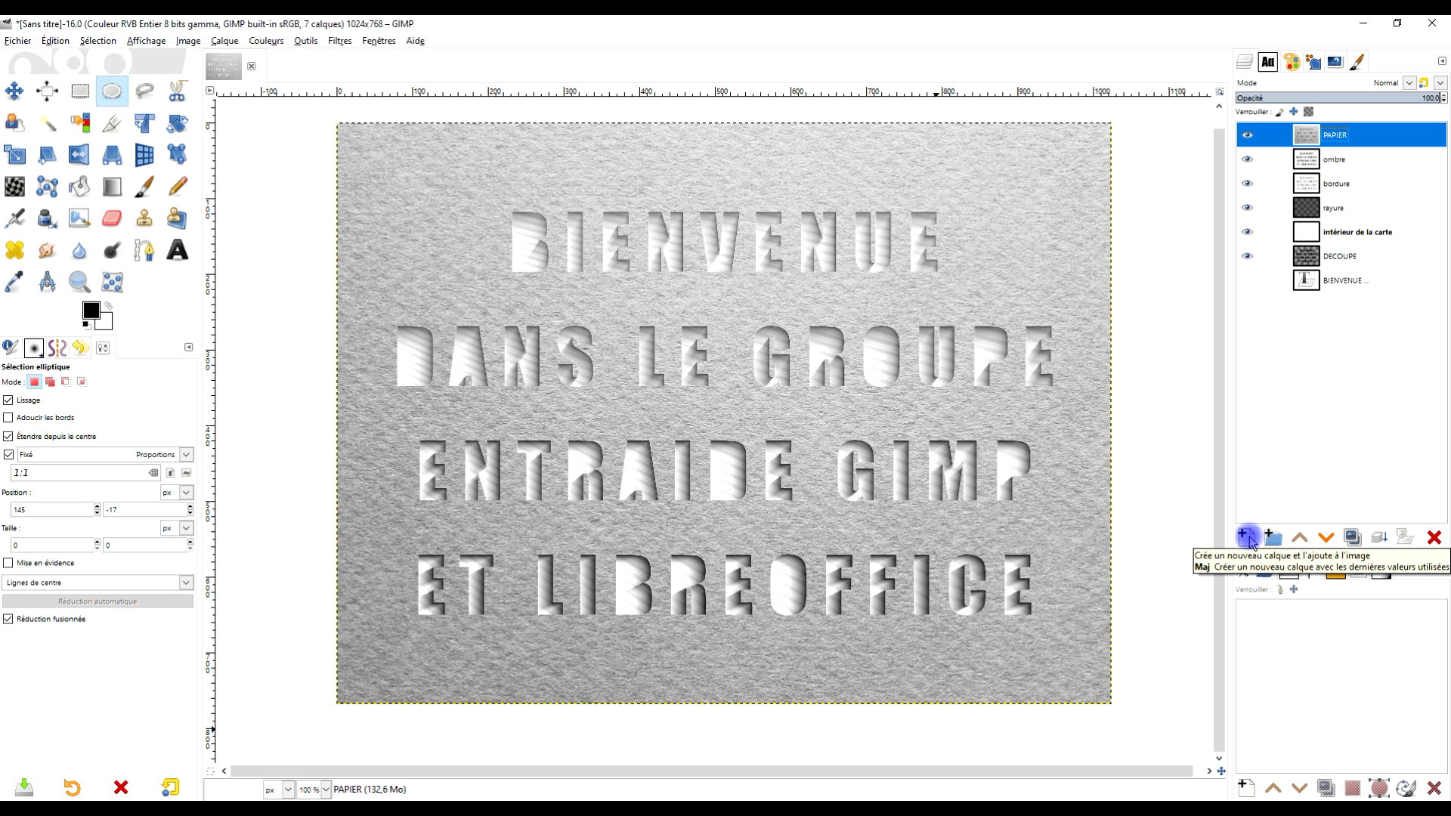
# Create a new 1024 x 768 px transparent layer named couleur above the PAPIER layer
pyautogui.click(1247, 538)
pyautogui.write('couleur')
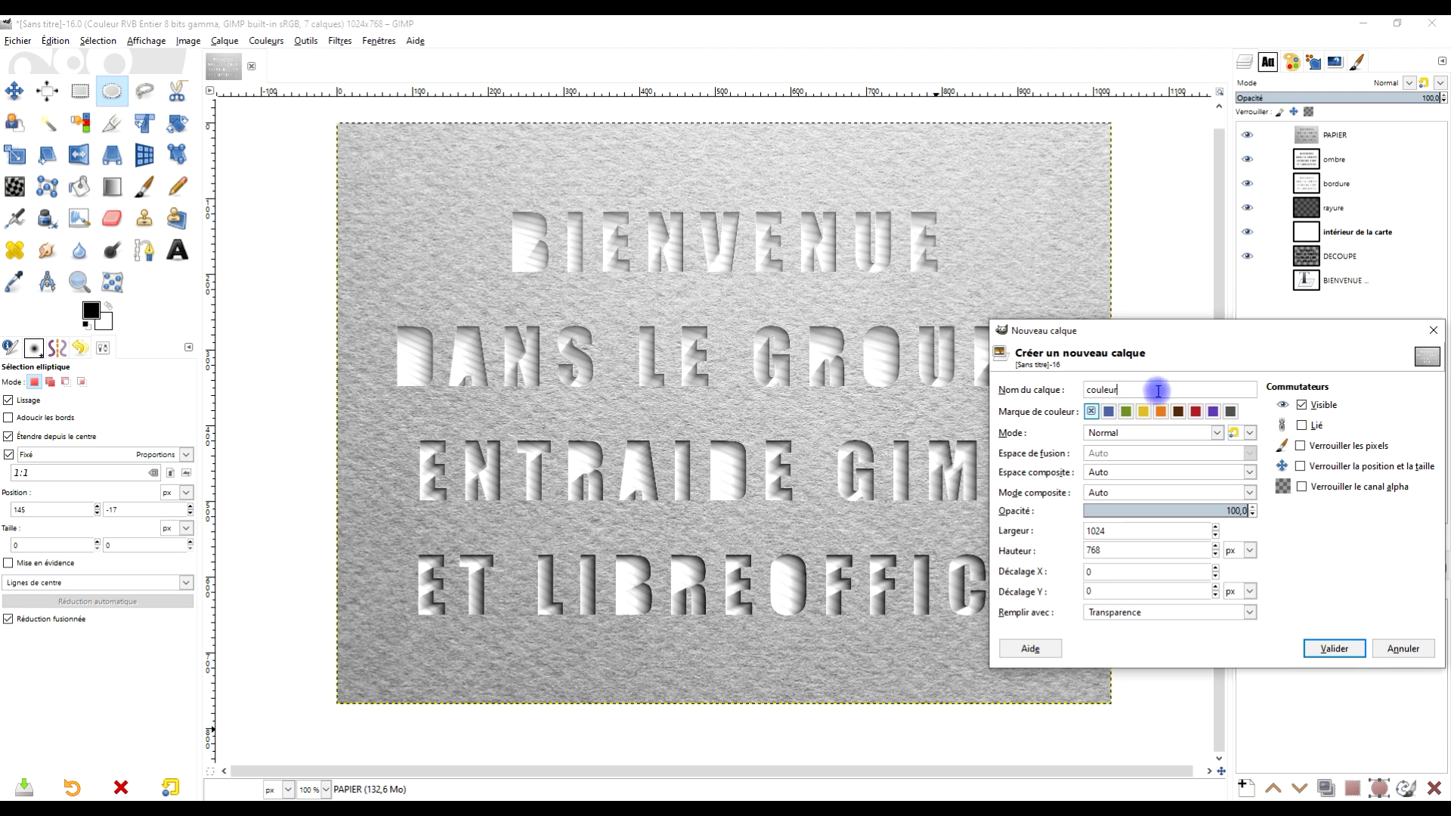
pyautogui.click(1140, 613)
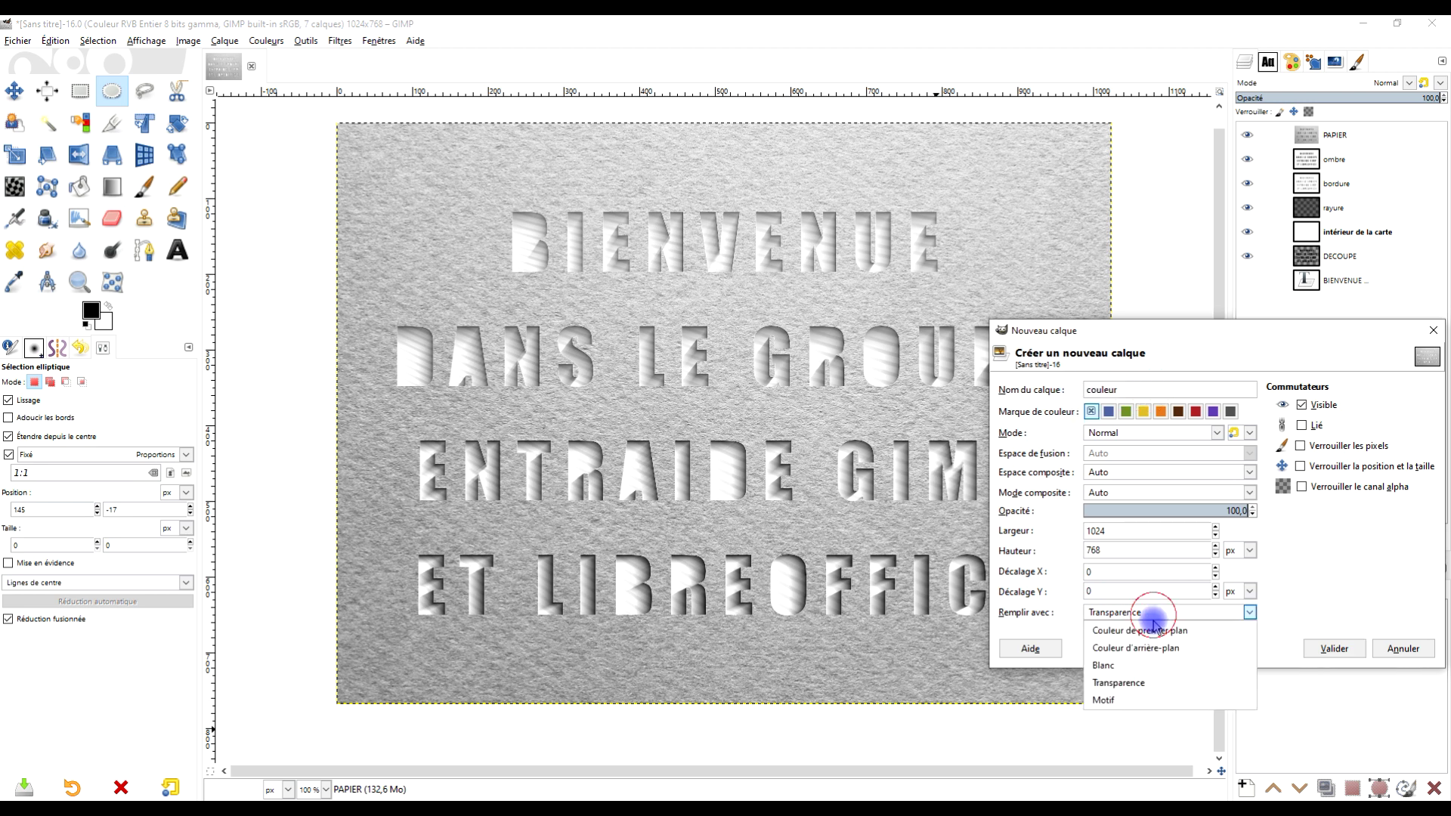
pyautogui.click(1141, 681)
pyautogui.click(1333, 648)
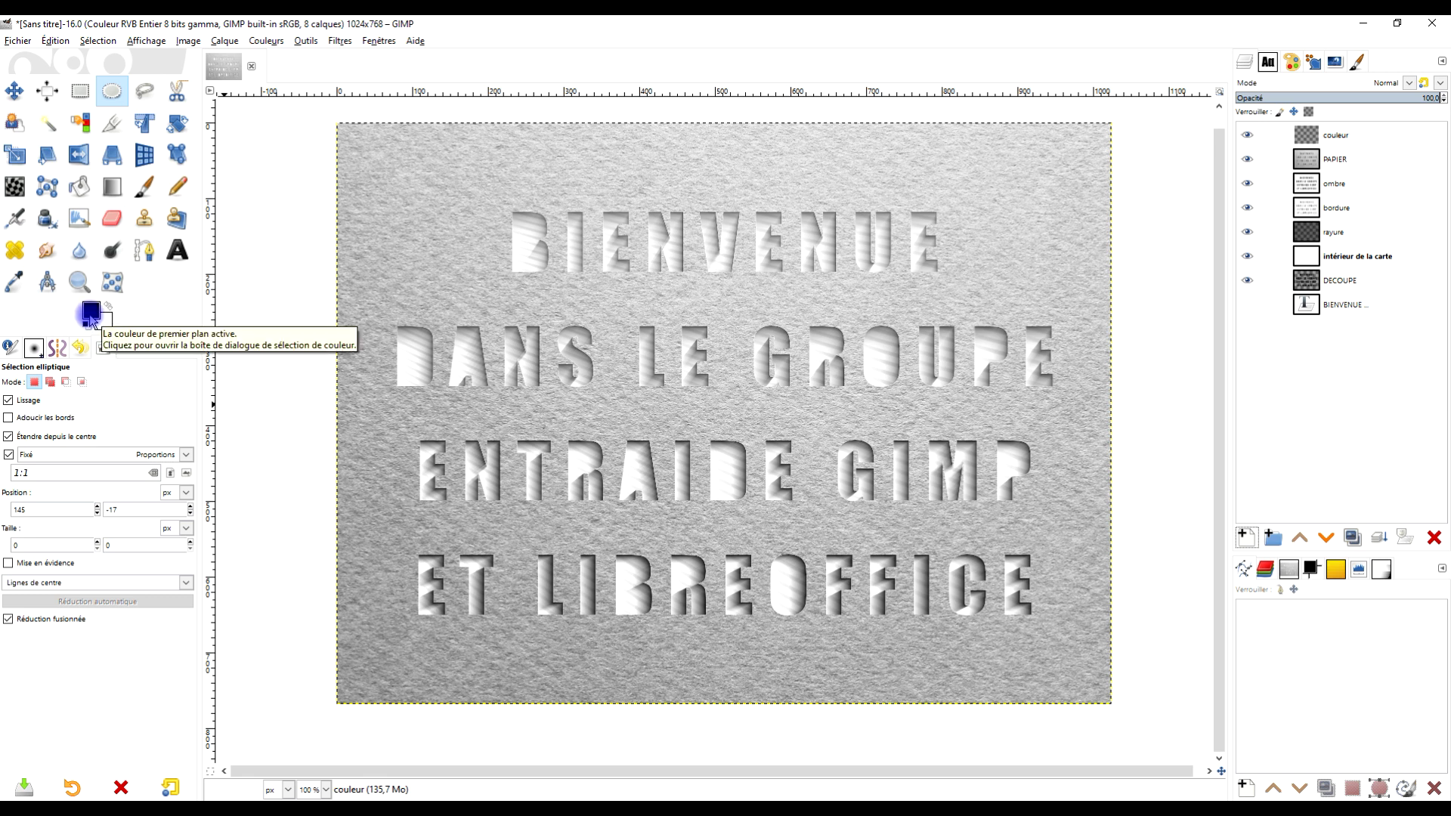
# Set the foreground color to the saved blue and fill the couleur layer with it
pyautogui.click(90, 315)
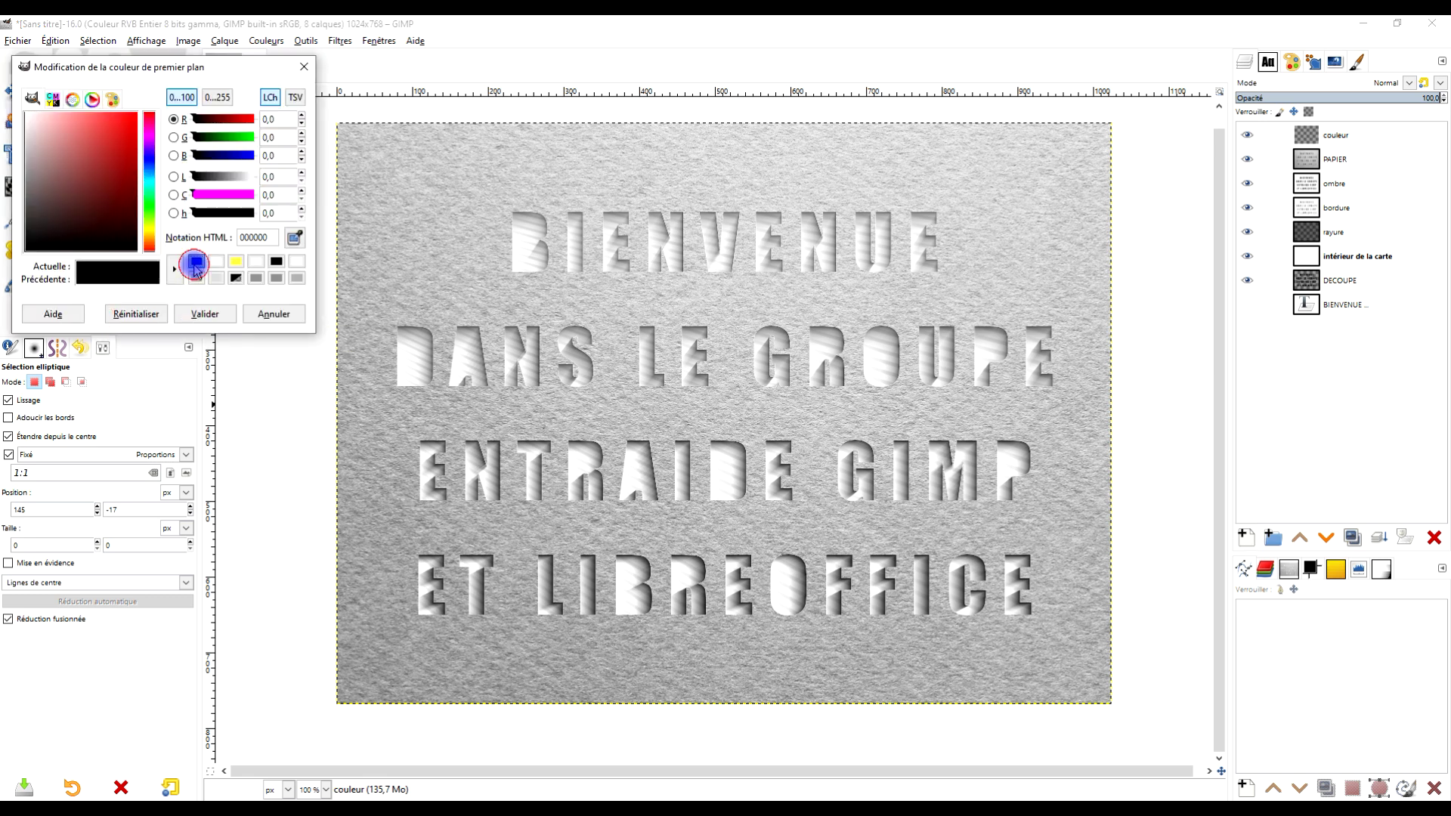
pyautogui.click(195, 262)
pyautogui.click(204, 314)
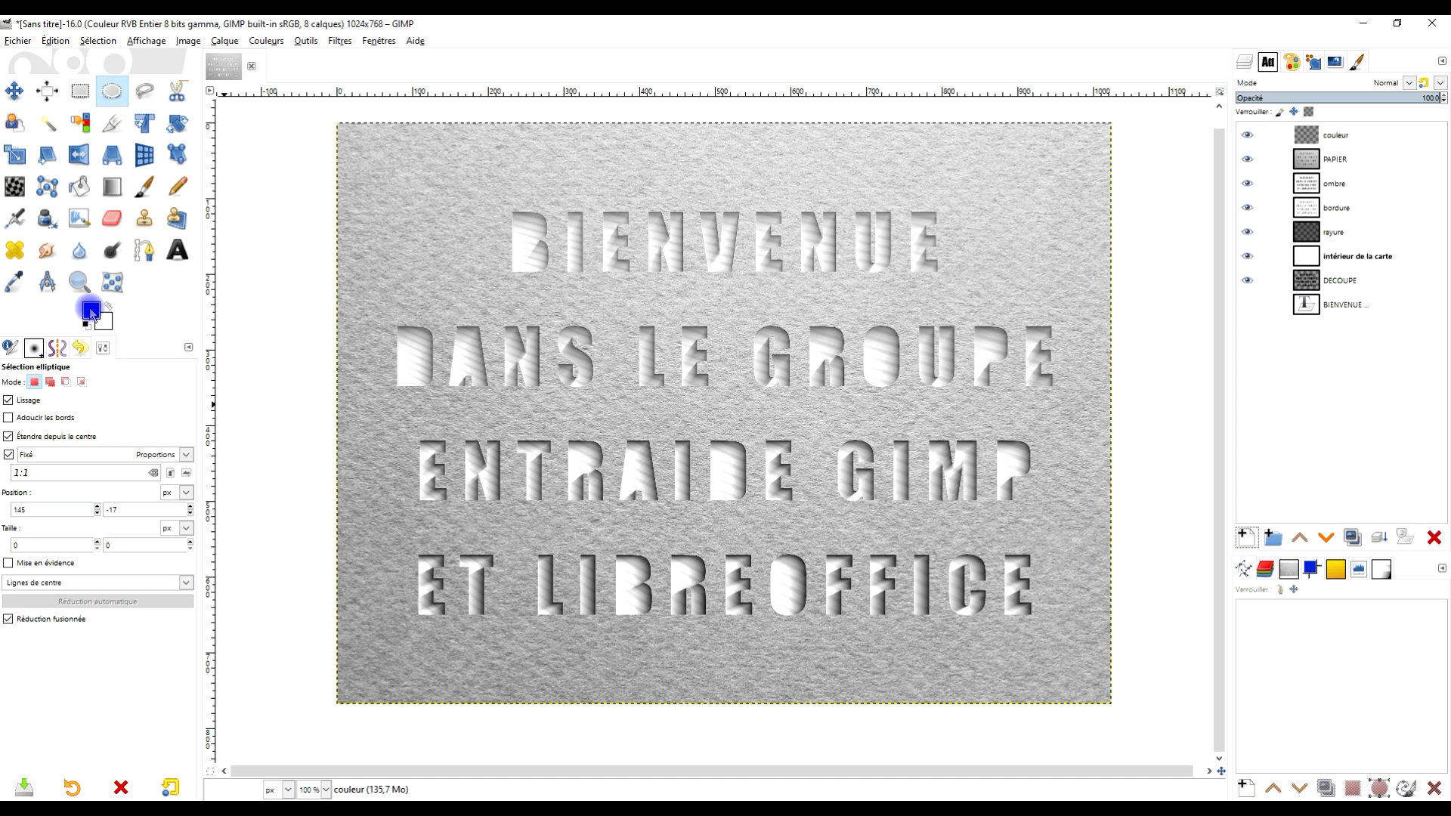
pyautogui.moveTo(91, 316); pyautogui.dragTo(684, 286)
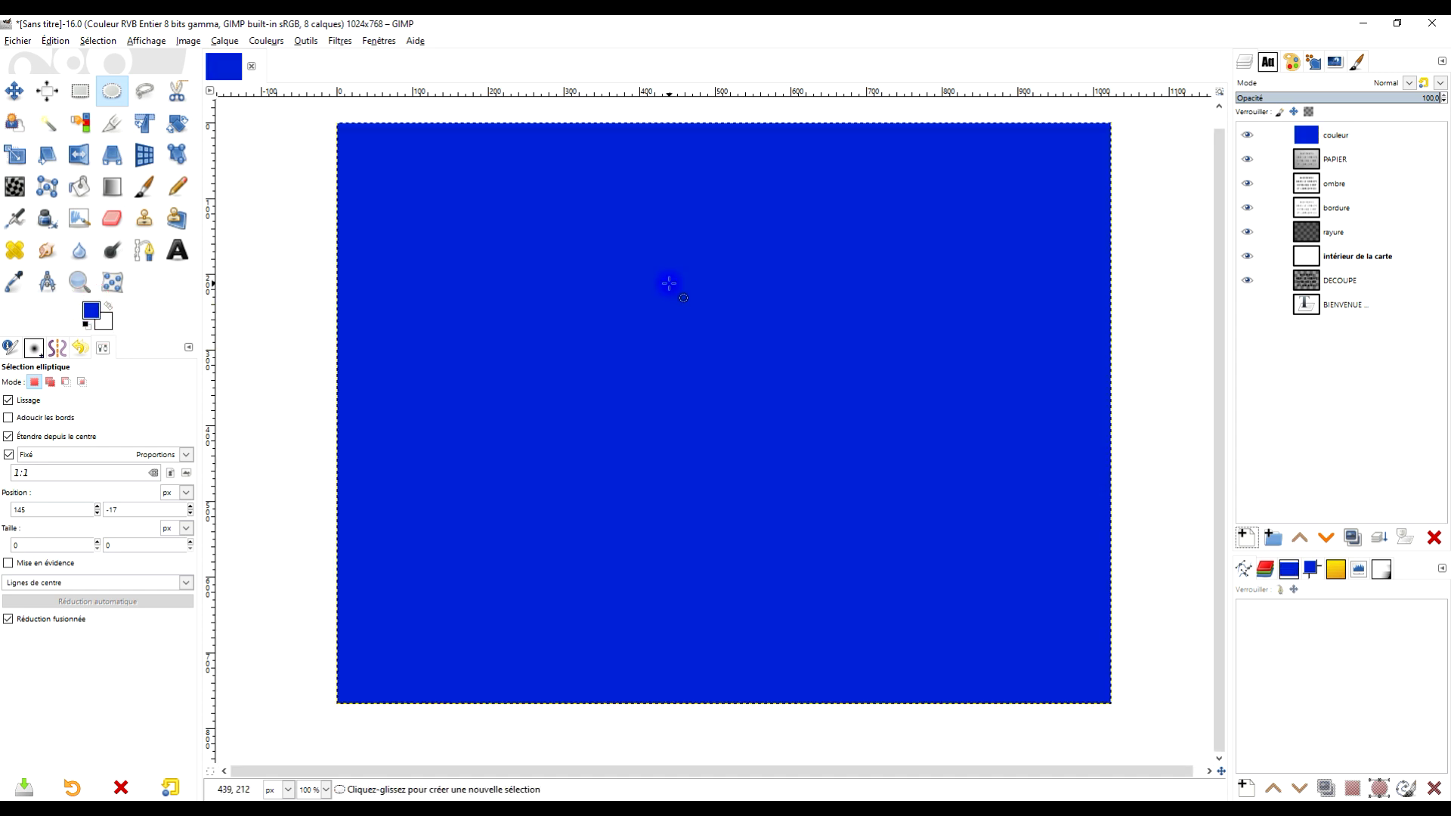
# Select the letters from the DECOUPE layer's alpha and erase them from the blue couleur layer
pyautogui.rightClick(1312, 283)
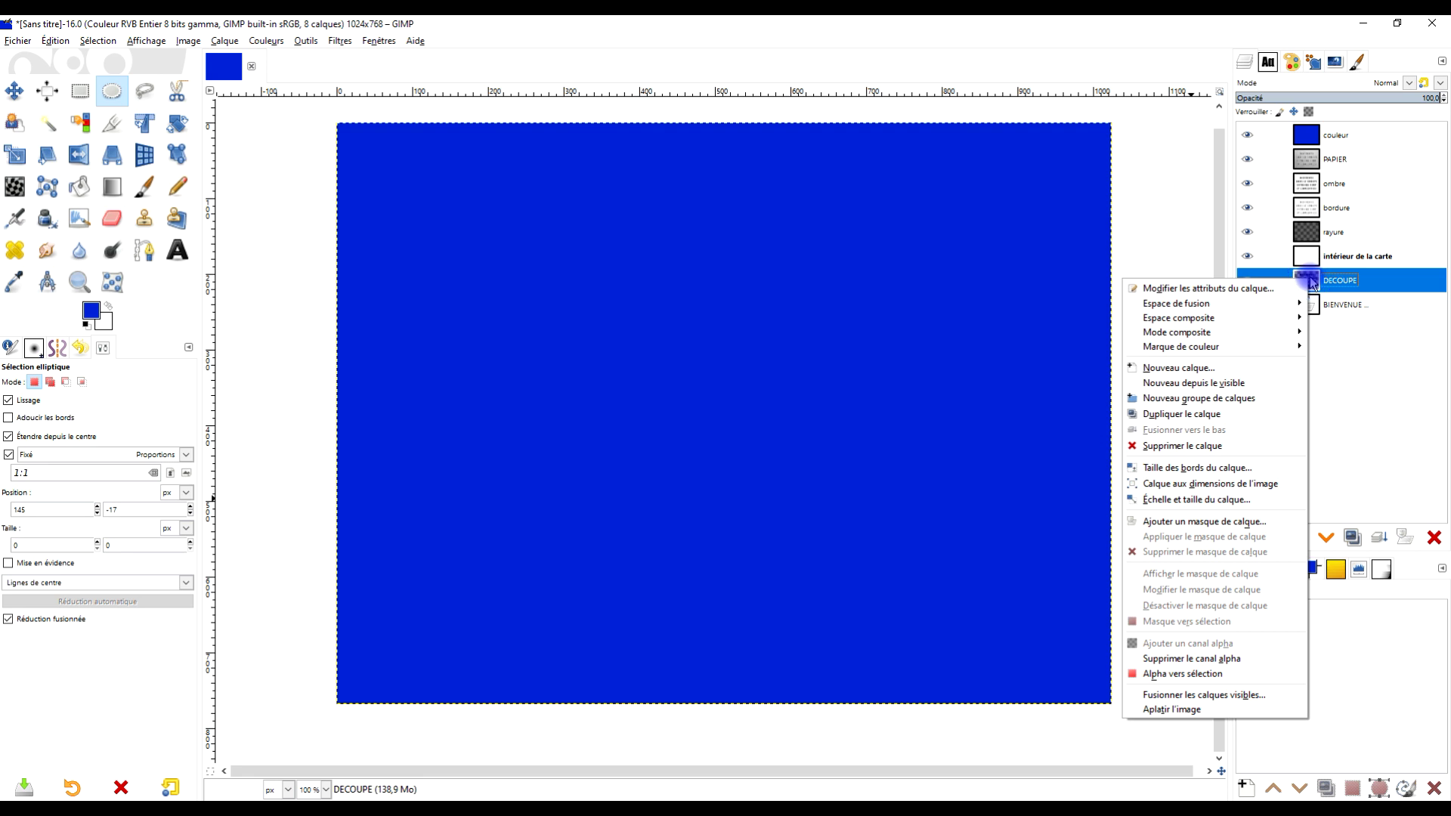
pyautogui.click(1172, 674)
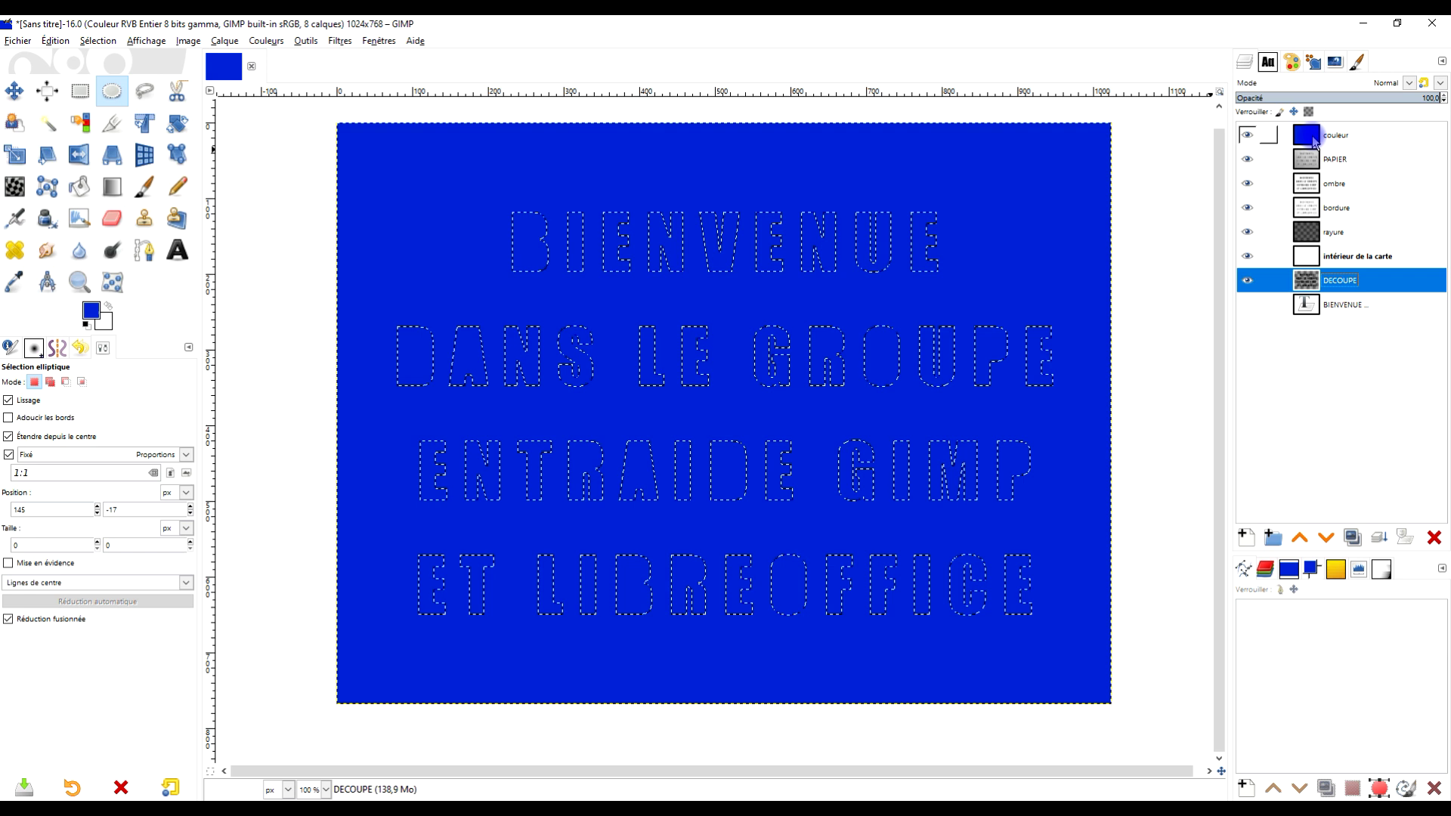
pyautogui.click(1313, 138)
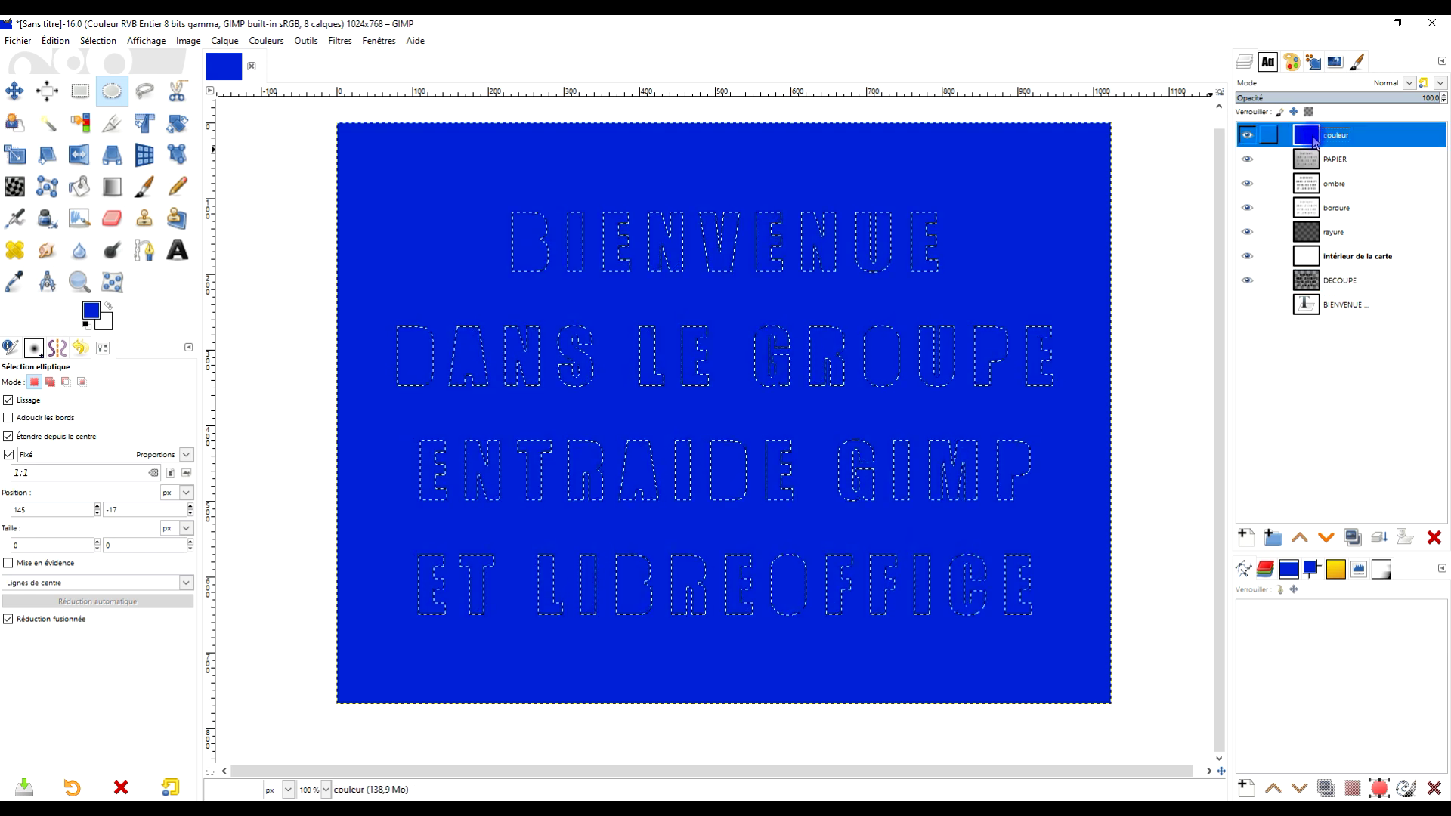
pyautogui.click(53, 41)
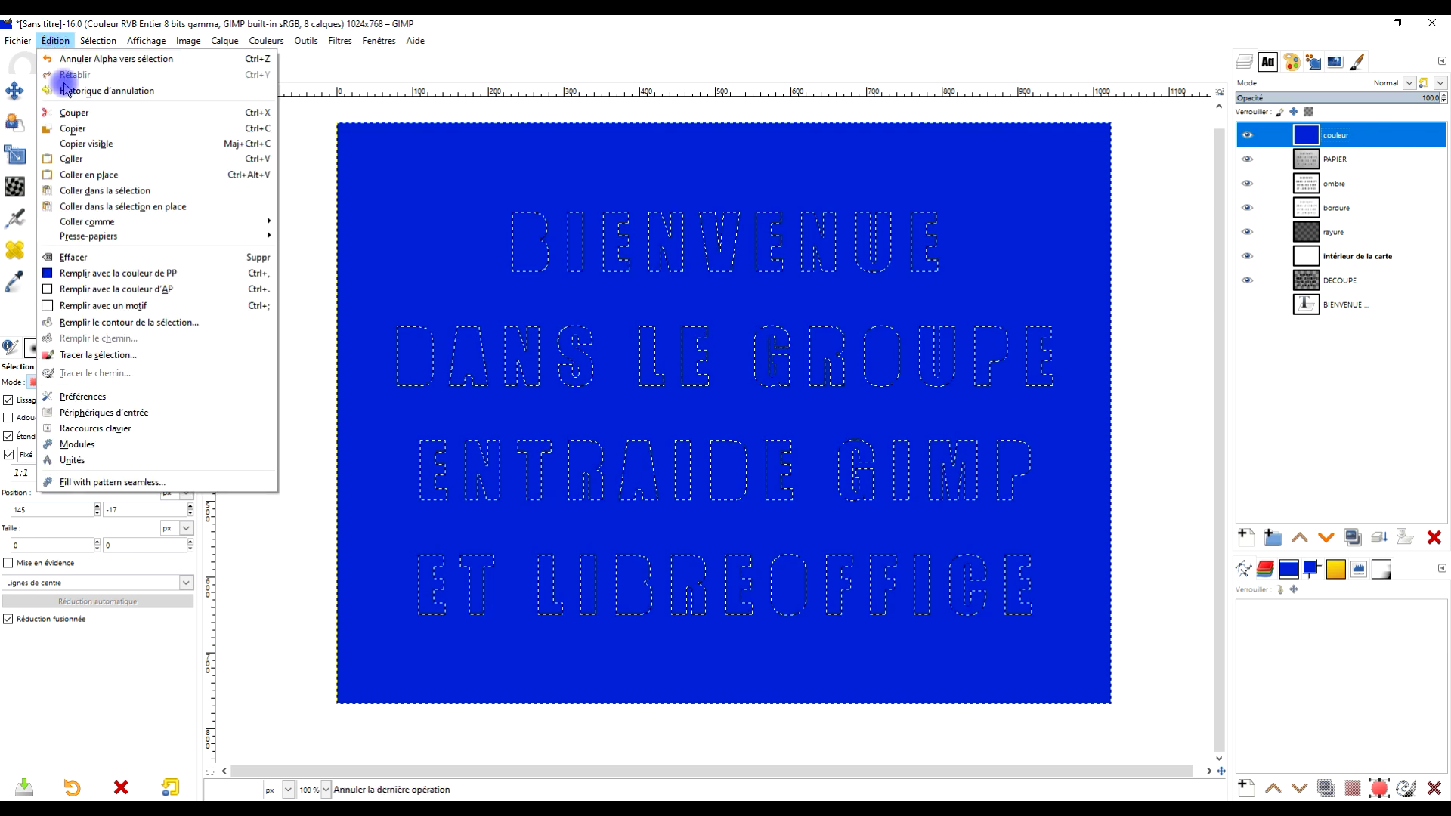
pyautogui.click(127, 256)
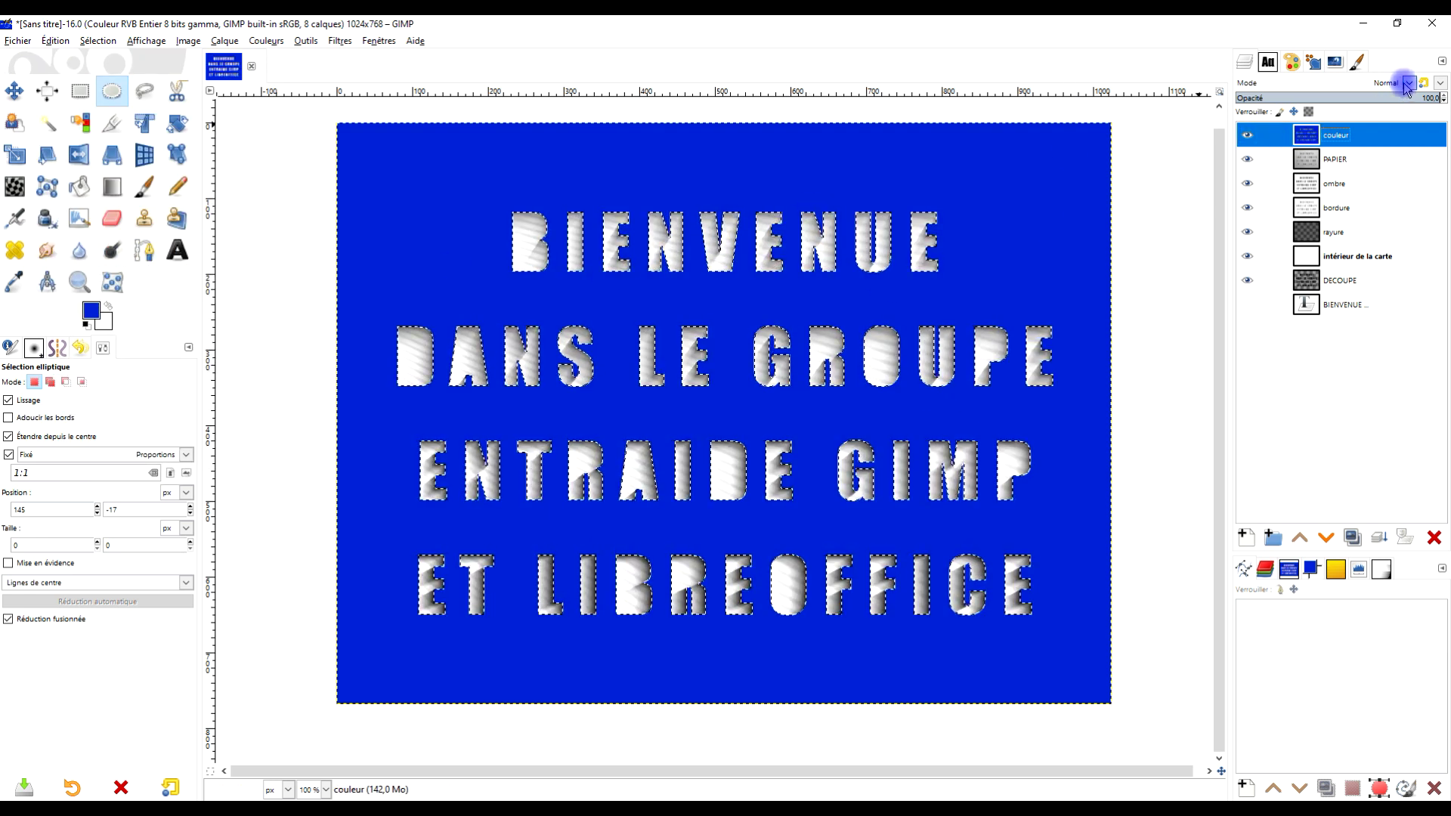
# Set the couleur layer's blend mode to Fusion de grain (Grain merge) and clear the letter selection
pyautogui.click(1407, 83)
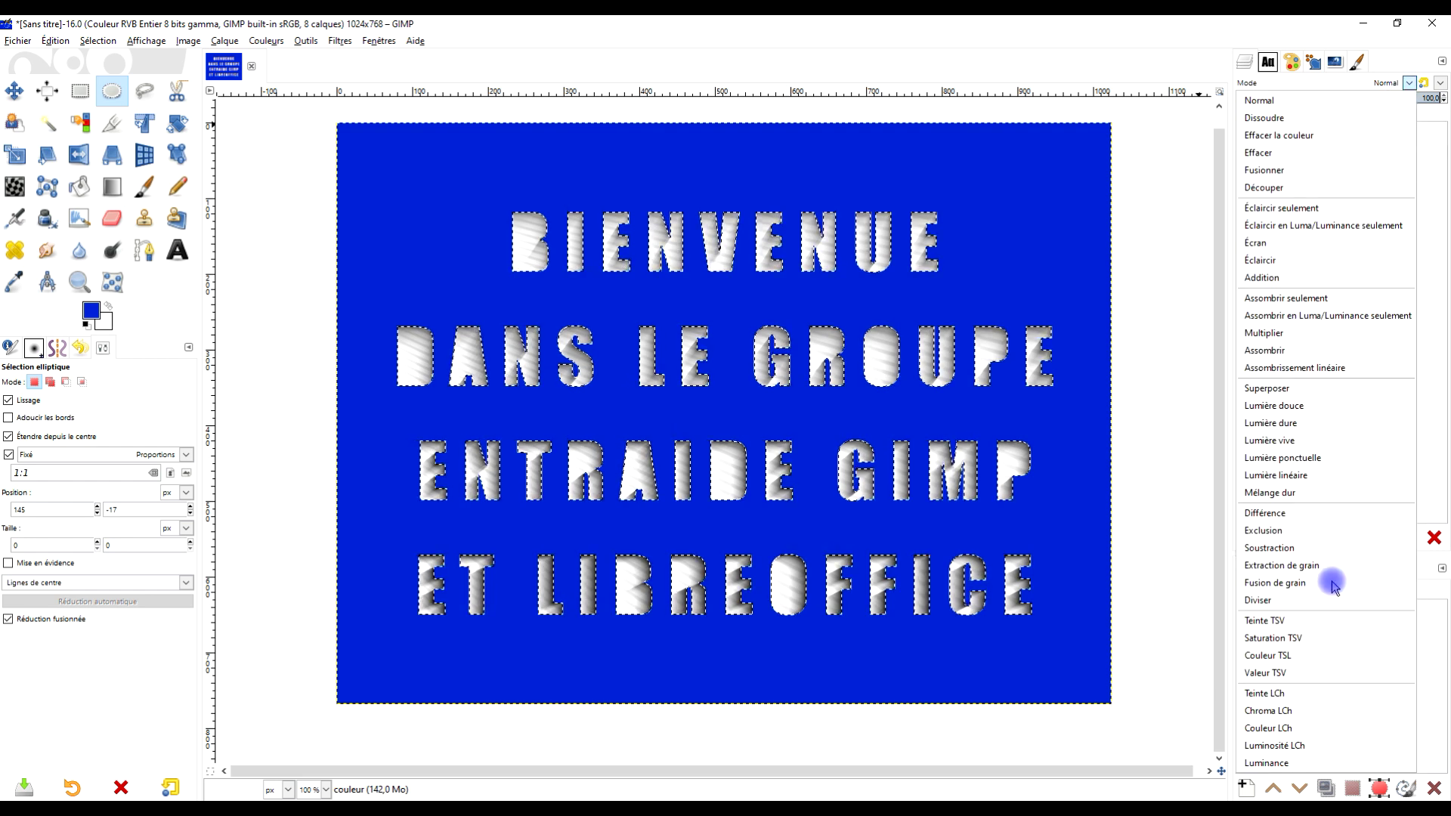
pyautogui.click(1305, 582)
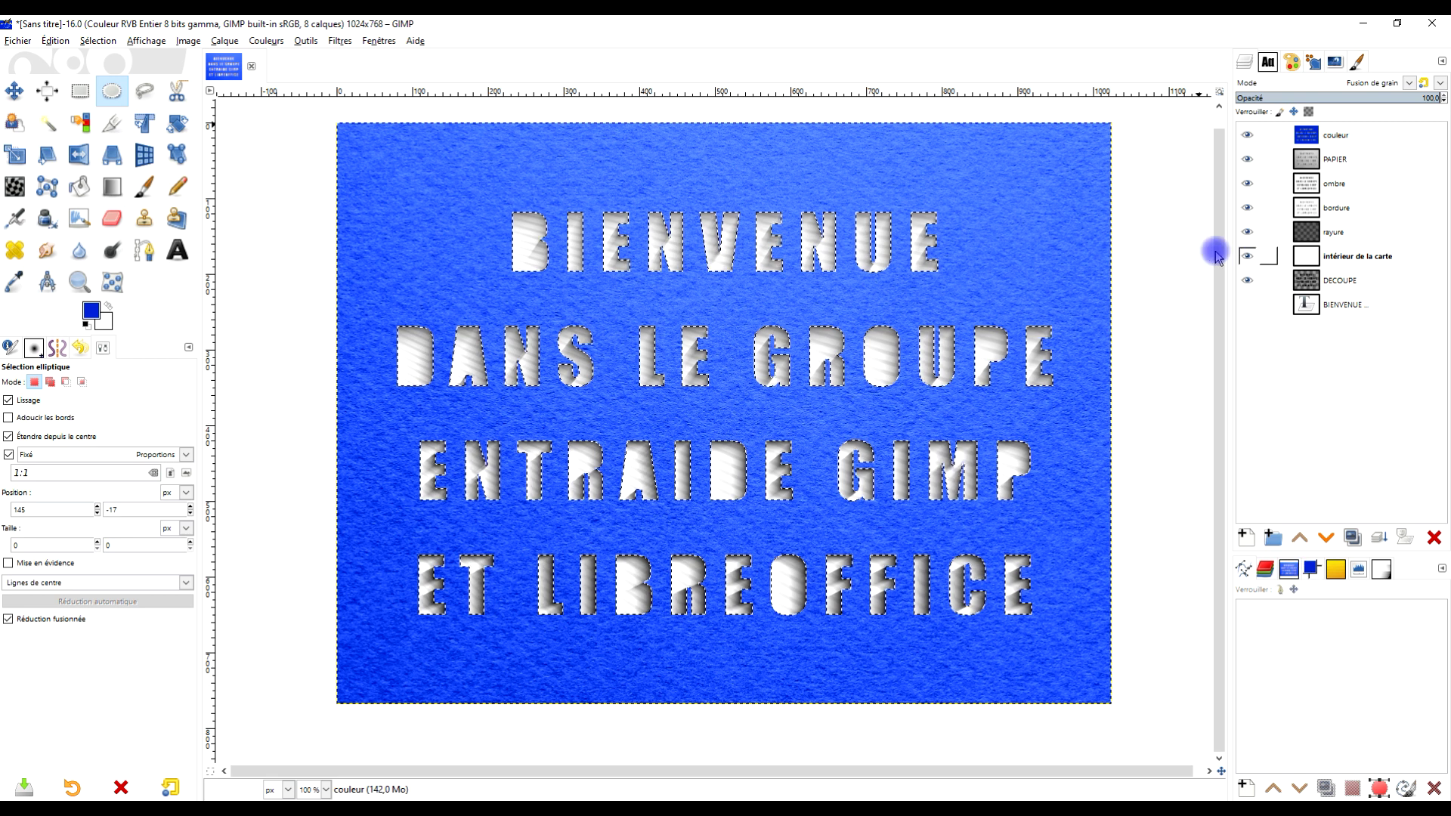
pyautogui.click(78, 89)
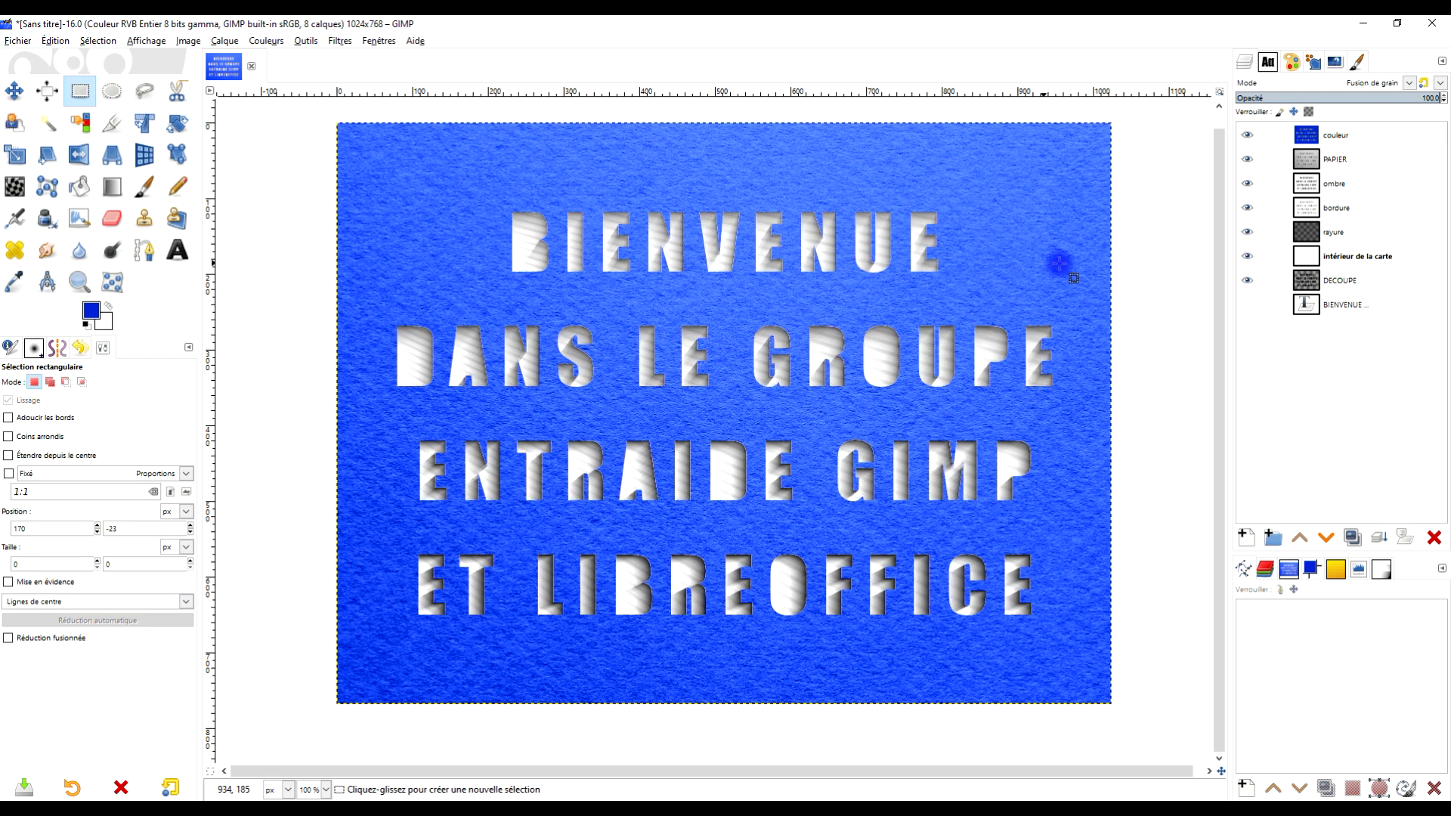
# Try lower opacities on the couleur layer, about 77 and 87, and return it to 100
pyautogui.click(1407, 97)
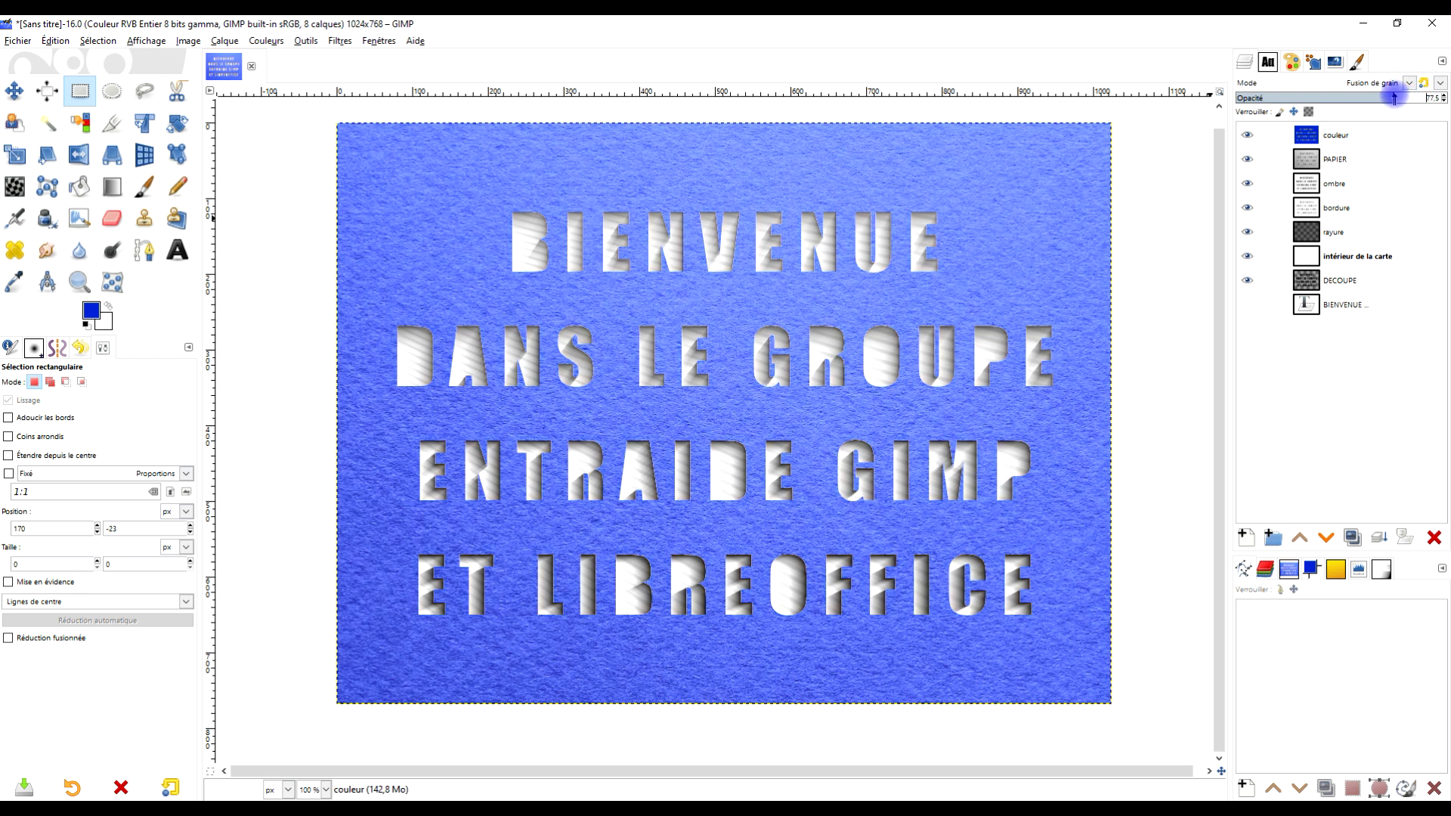
pyautogui.click(1411, 97)
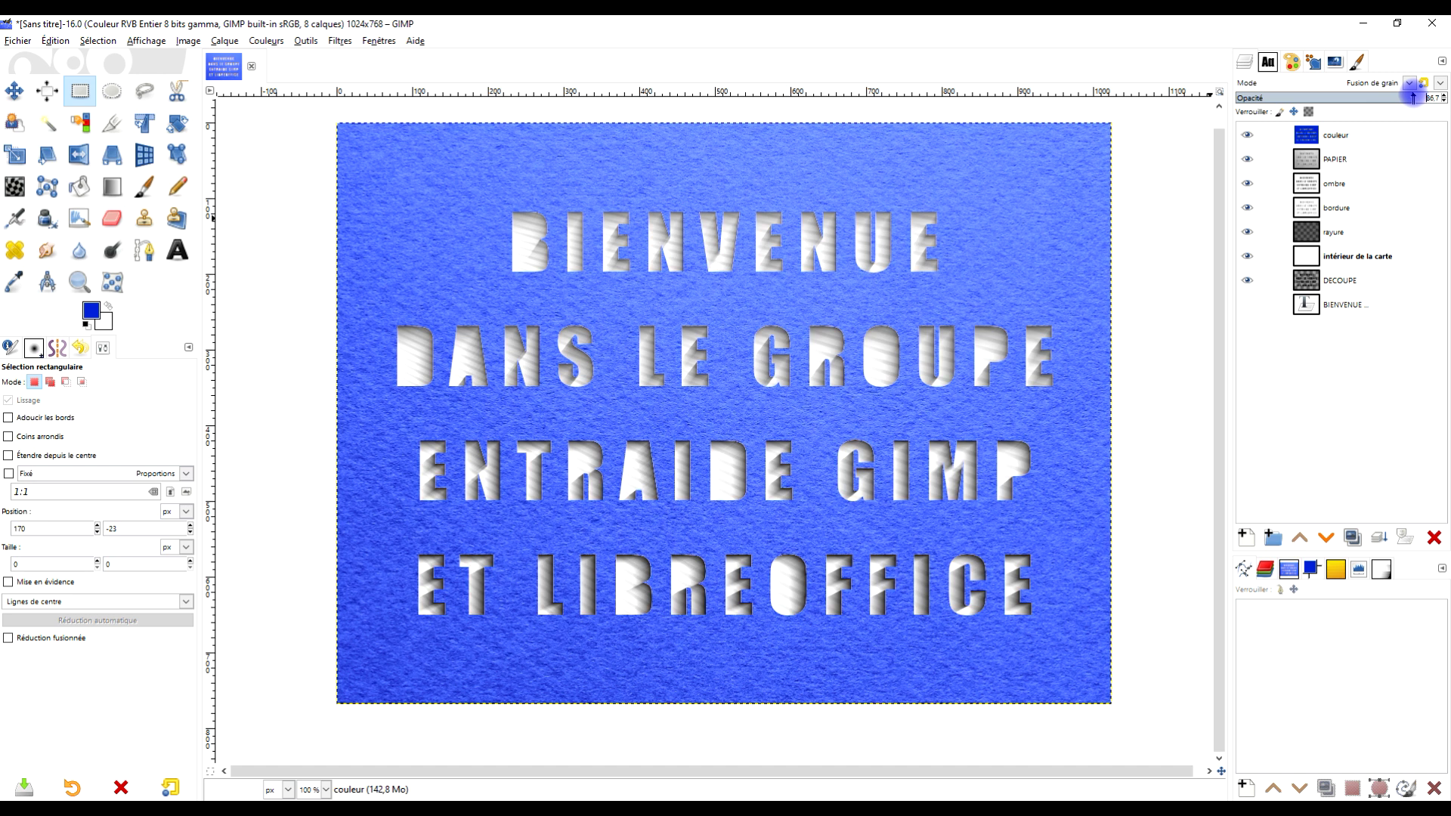
pyautogui.click(1430, 98)
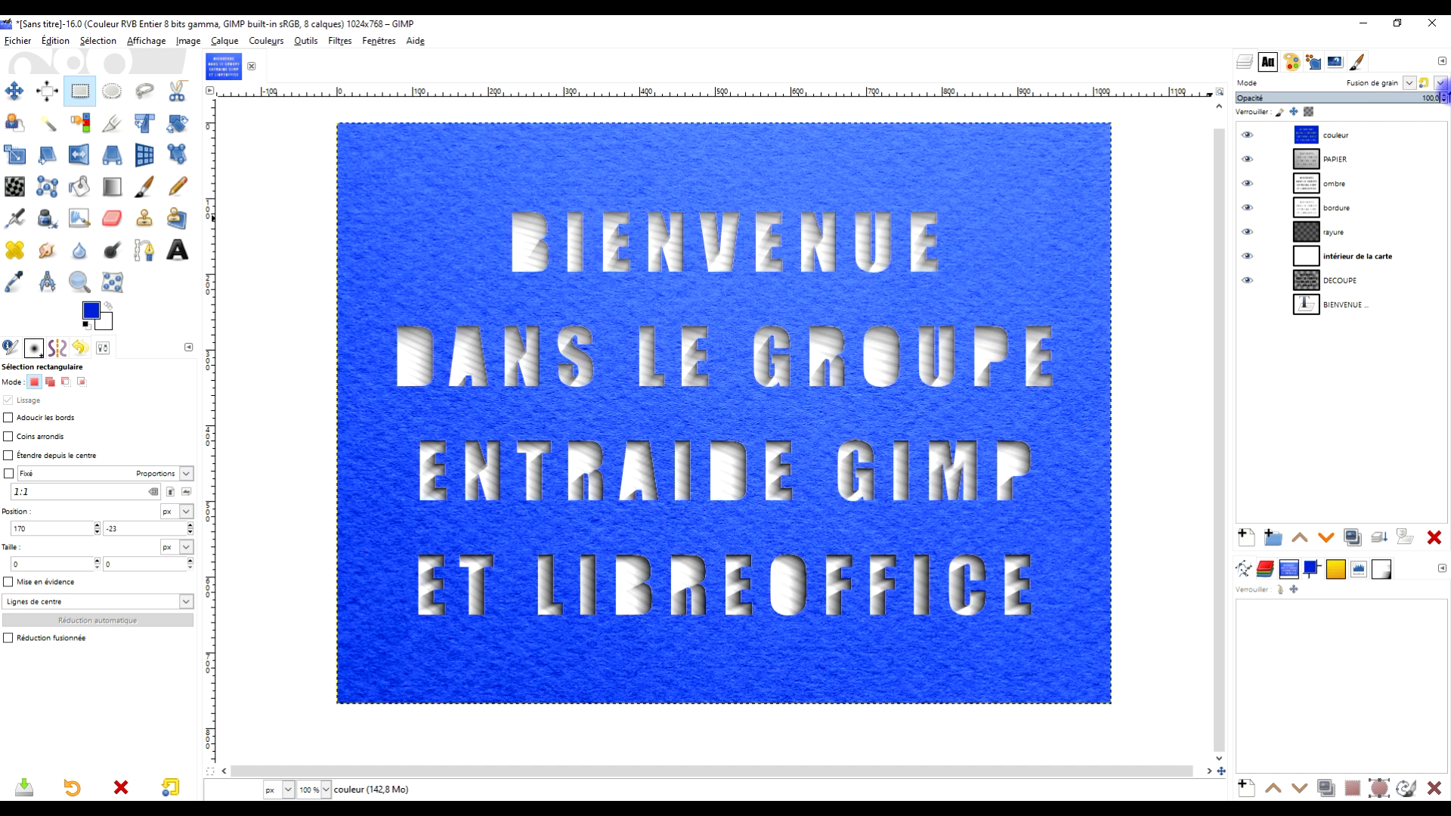
# Make the dark blue the background color and sample a lighter blue from the paper near its upper edge as the foreground color
pyautogui.click(1320, 142)
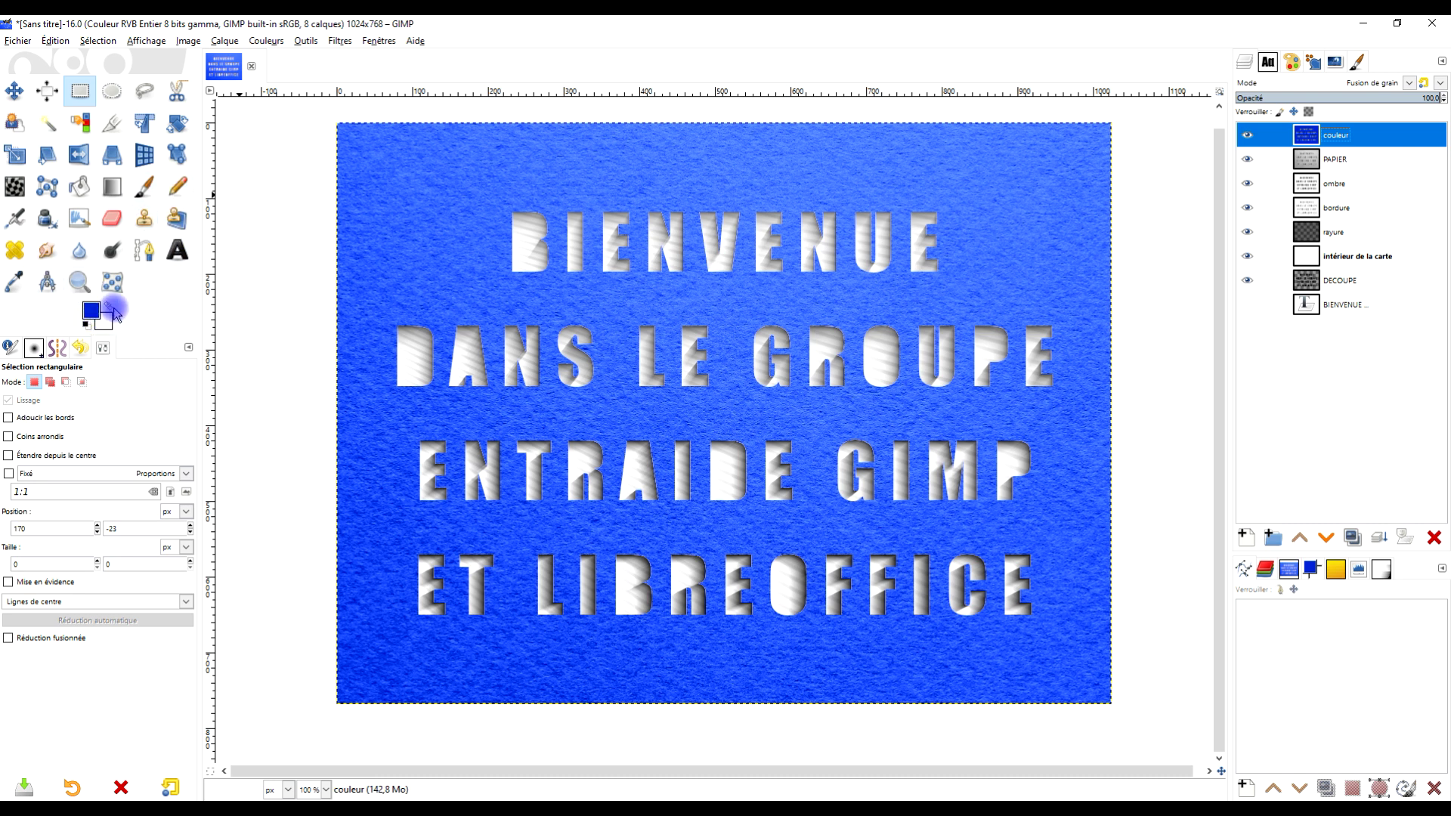
pyautogui.click(14, 281)
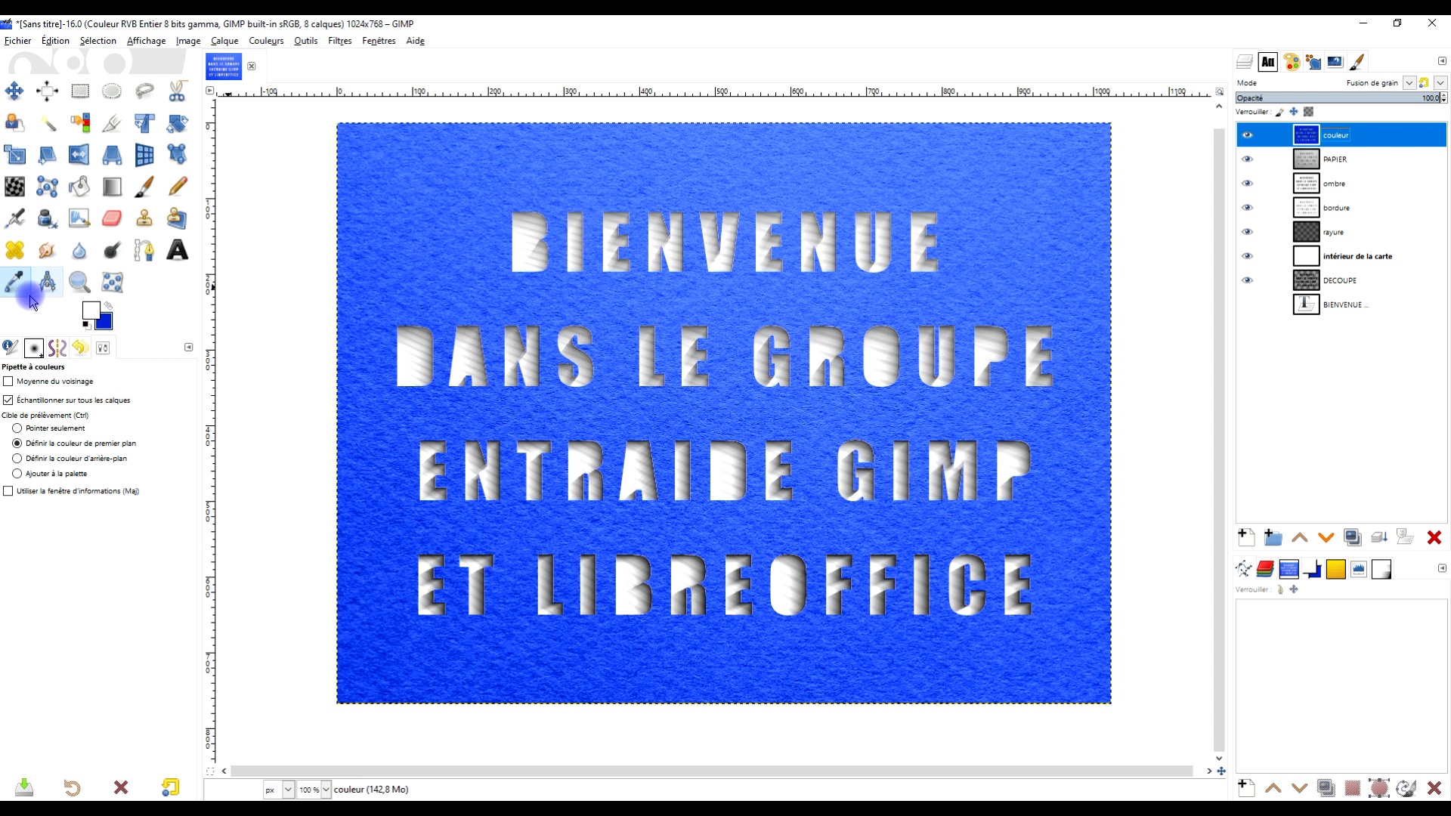
pyautogui.click(386, 229)
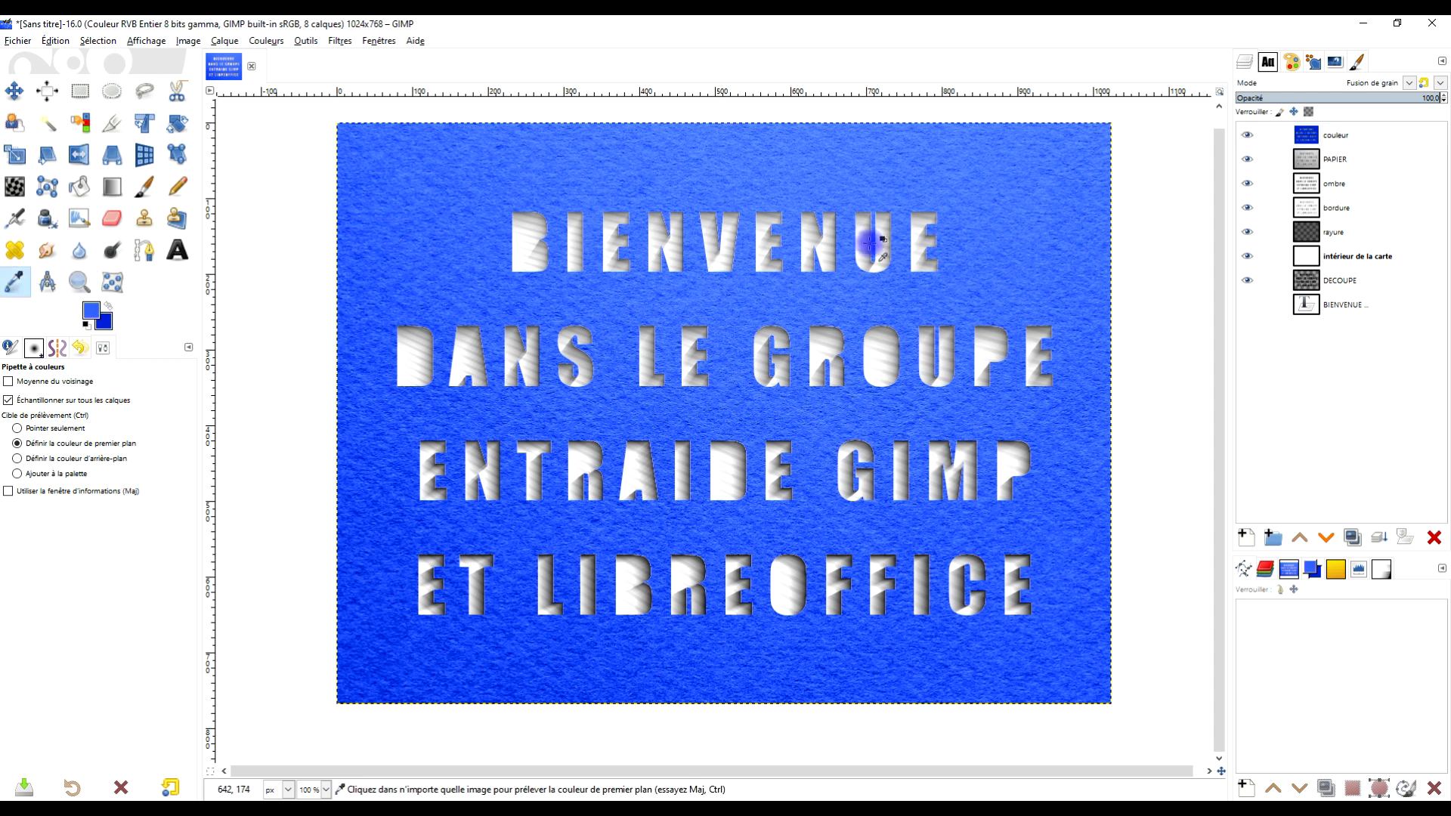
# Select the couleur layer's opaque area from its alpha, leaving the letter cutouts unselected
pyautogui.click(1303, 139)
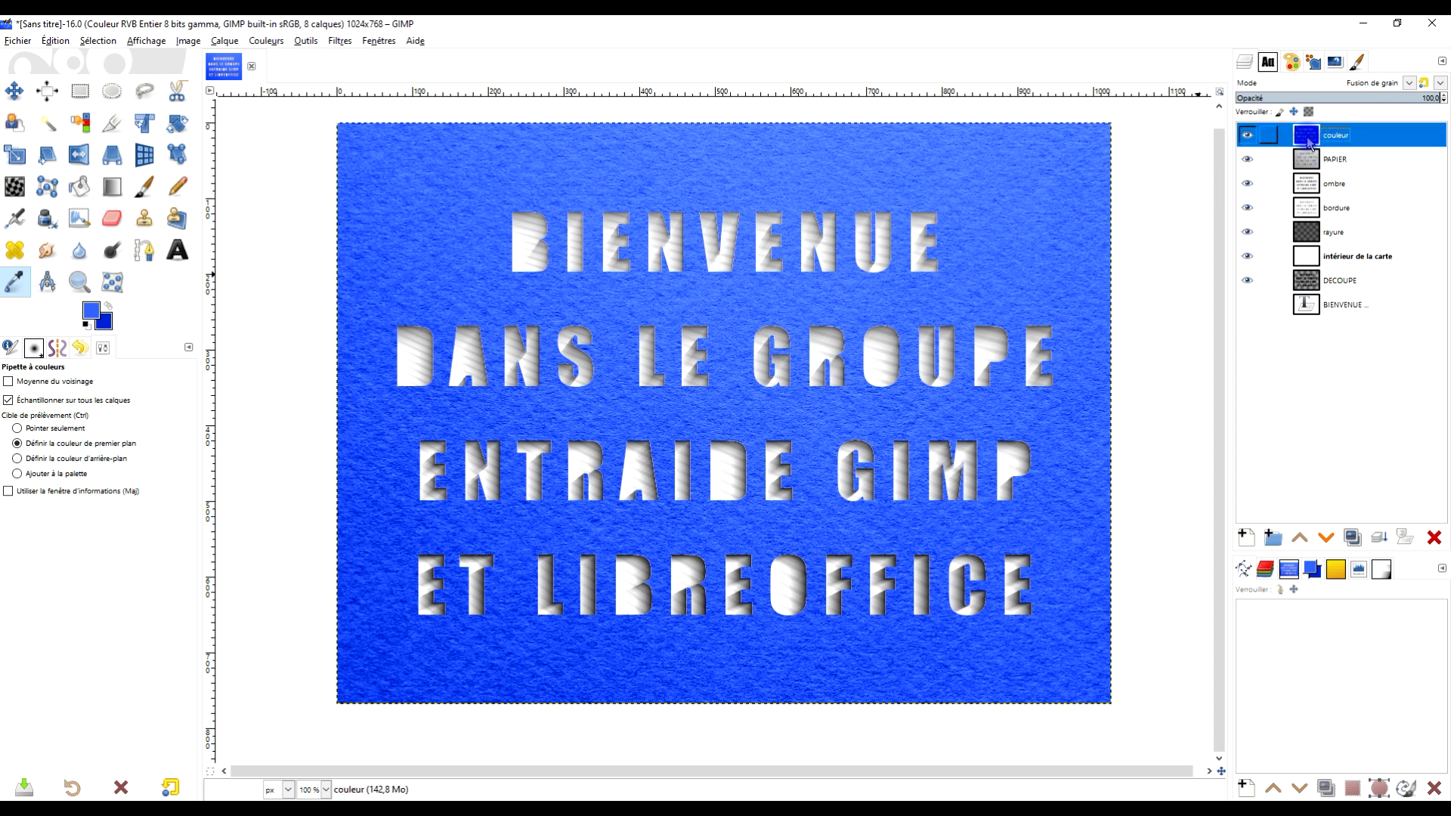
pyautogui.rightClick(1307, 139)
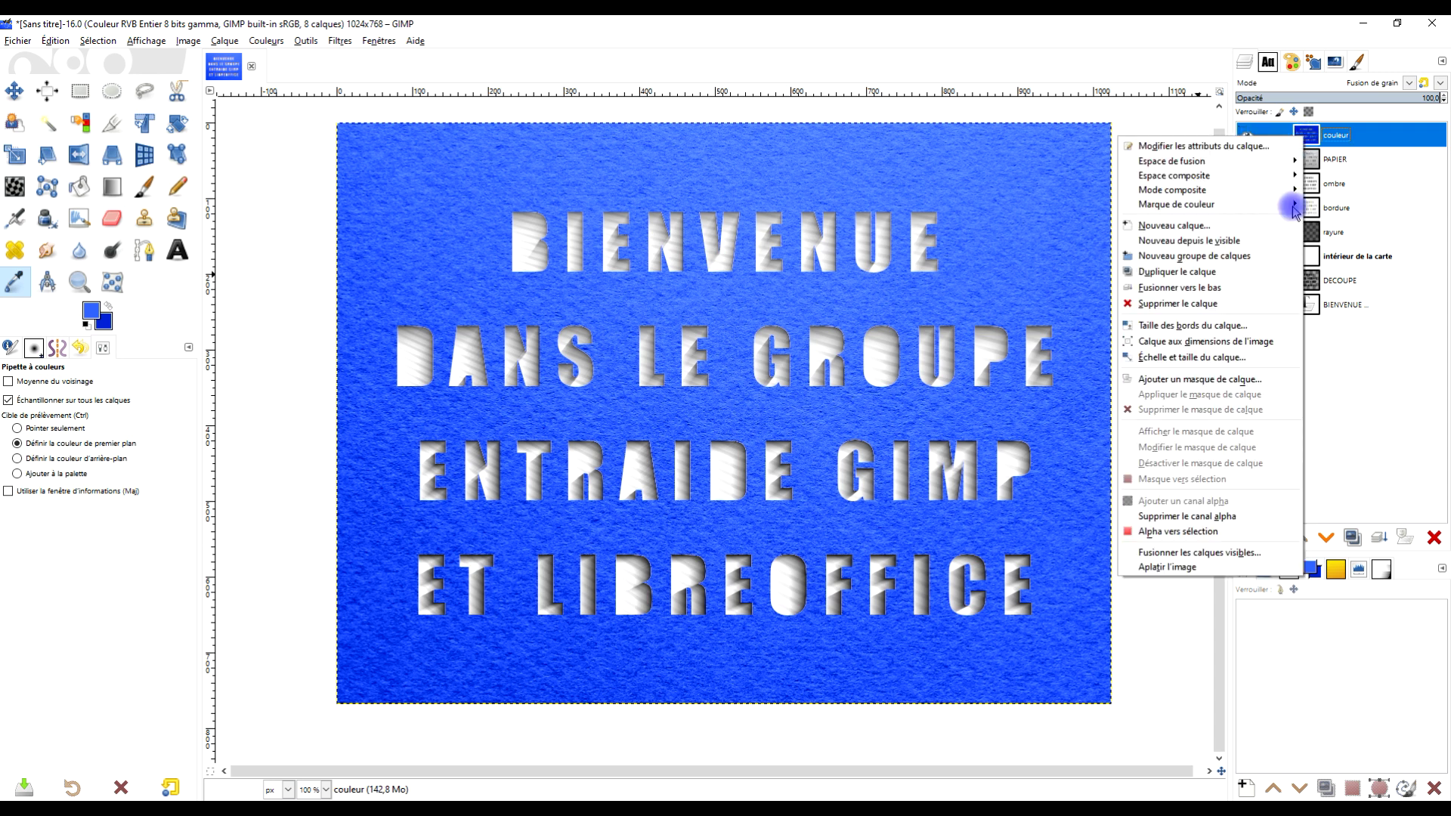
pyautogui.click(1186, 531)
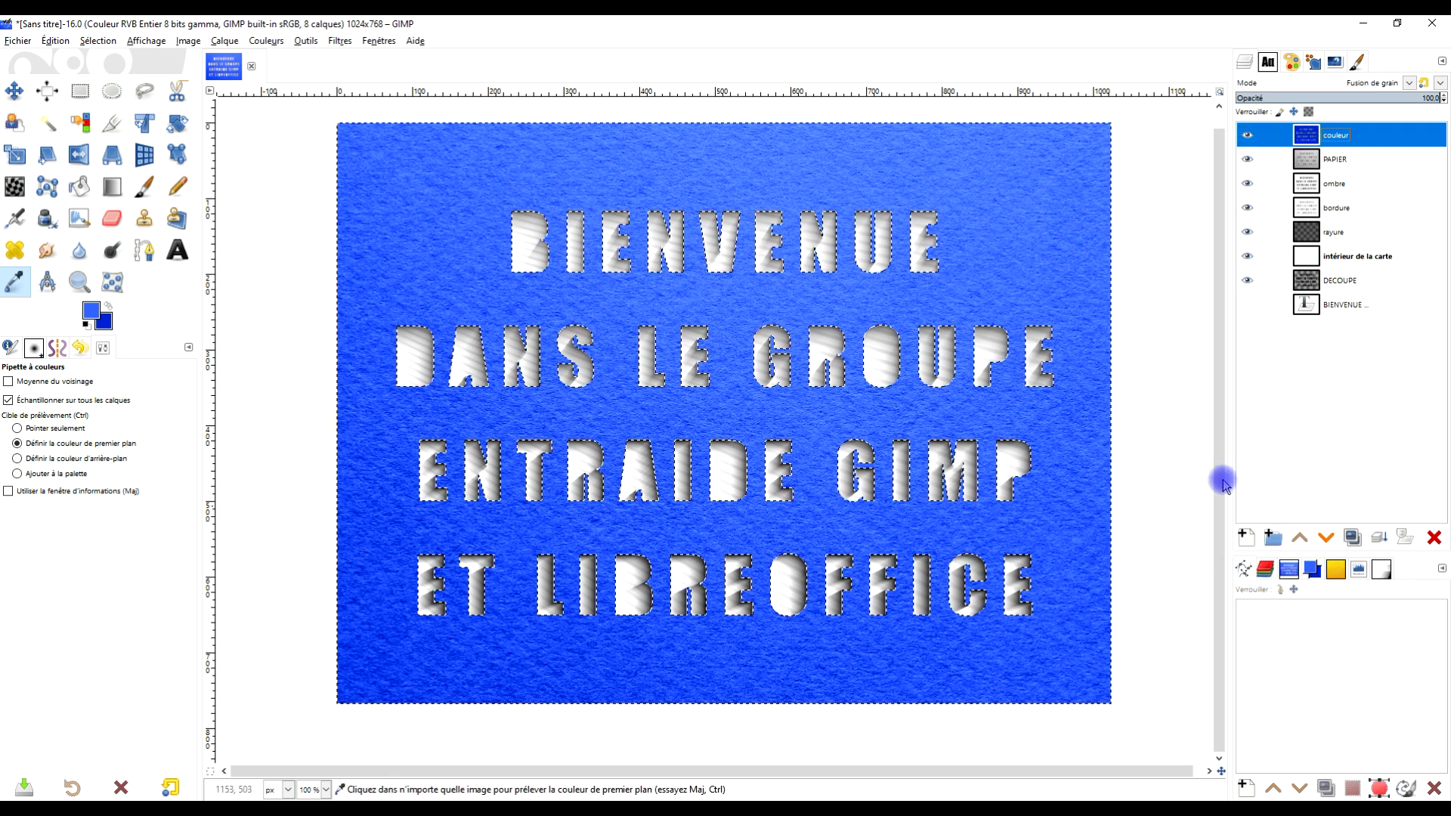
pyautogui.moveTo(1042, 336); pyautogui.dragTo(1015, 339)
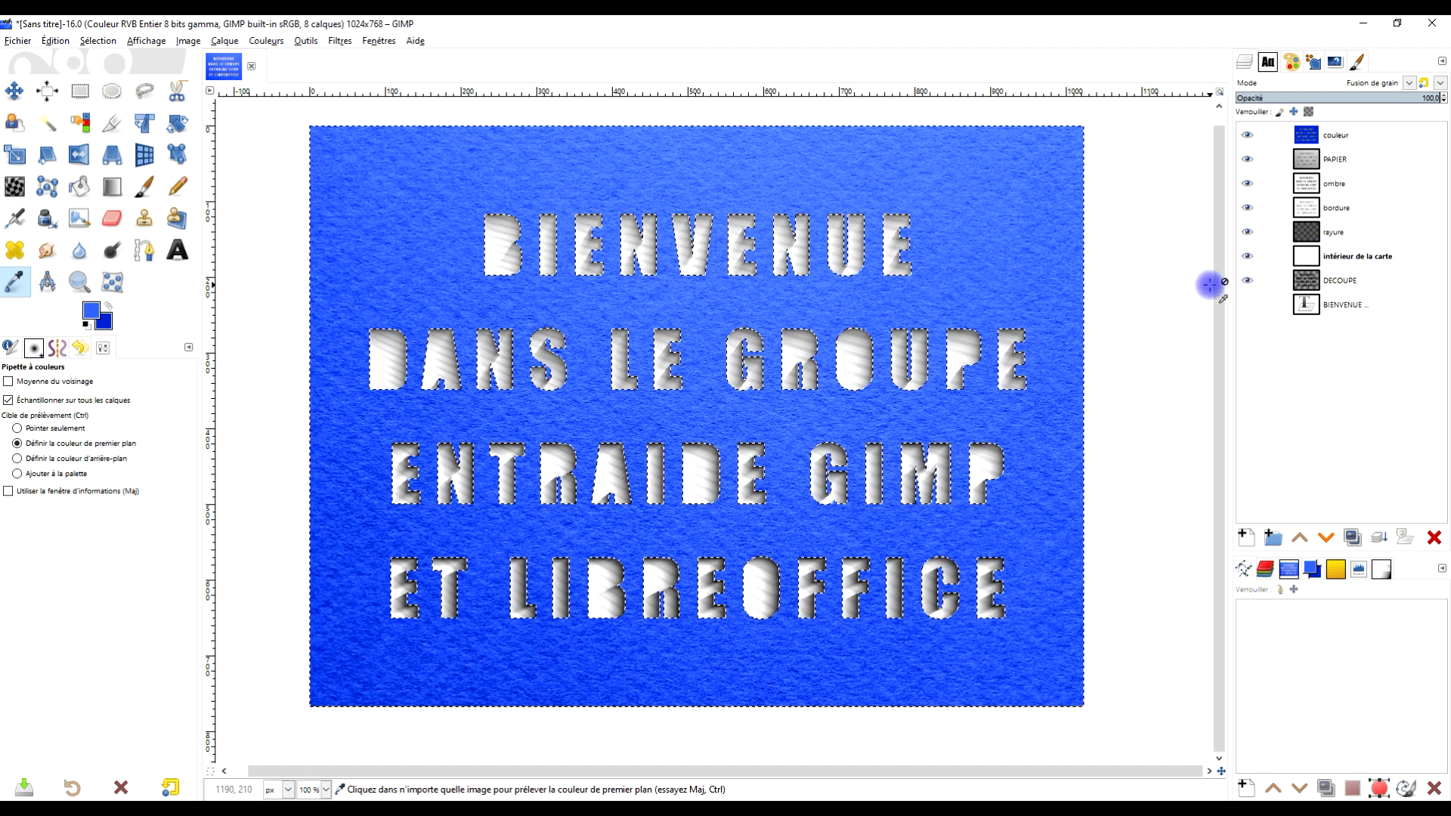
# Draw a linear PP vers AP (RVB) gradient over the couleur layer from about 987, 29 at the upper right to 173, 617 at the lower left
pyautogui.click(112, 186)
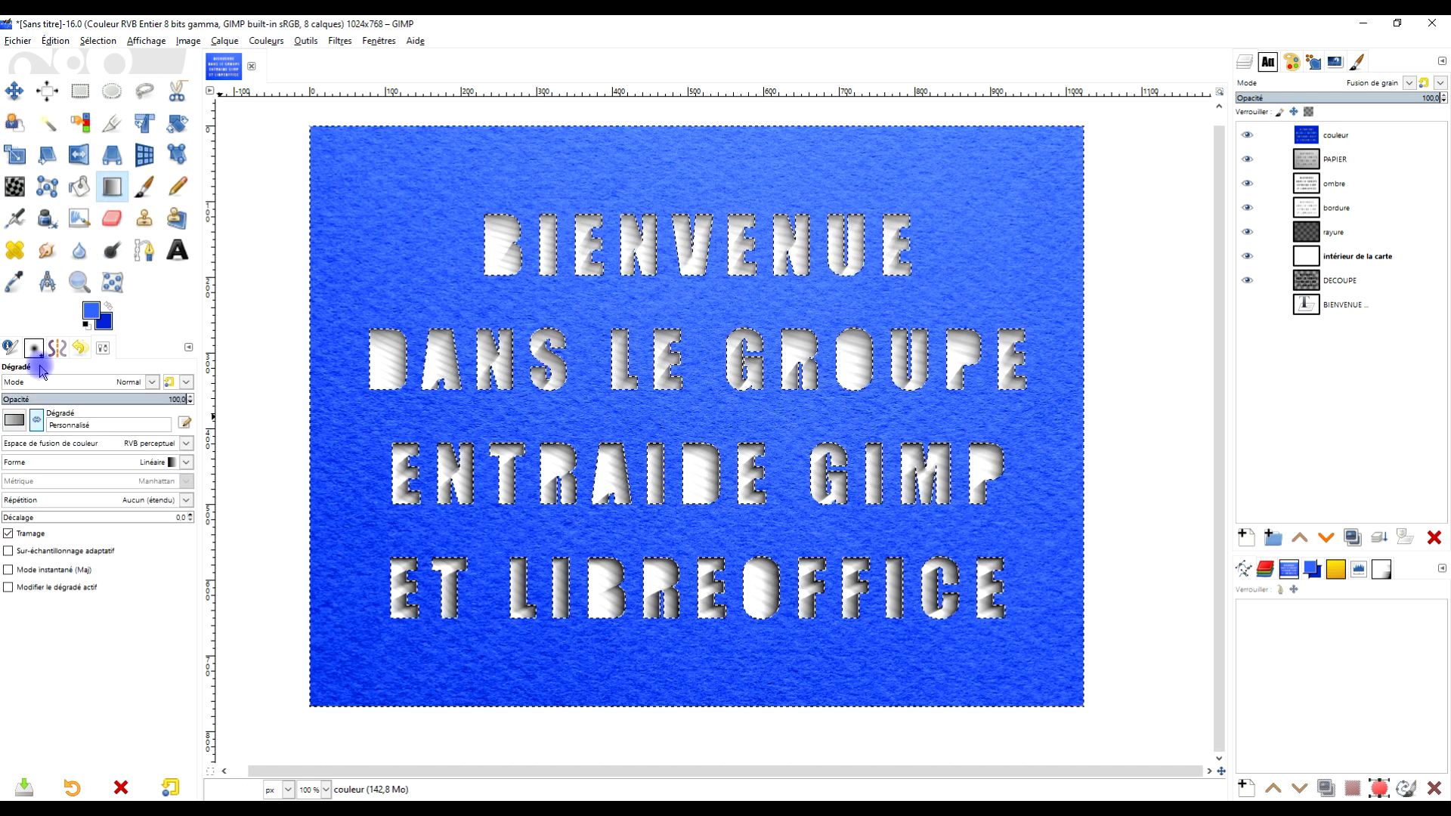
pyautogui.click(13, 426)
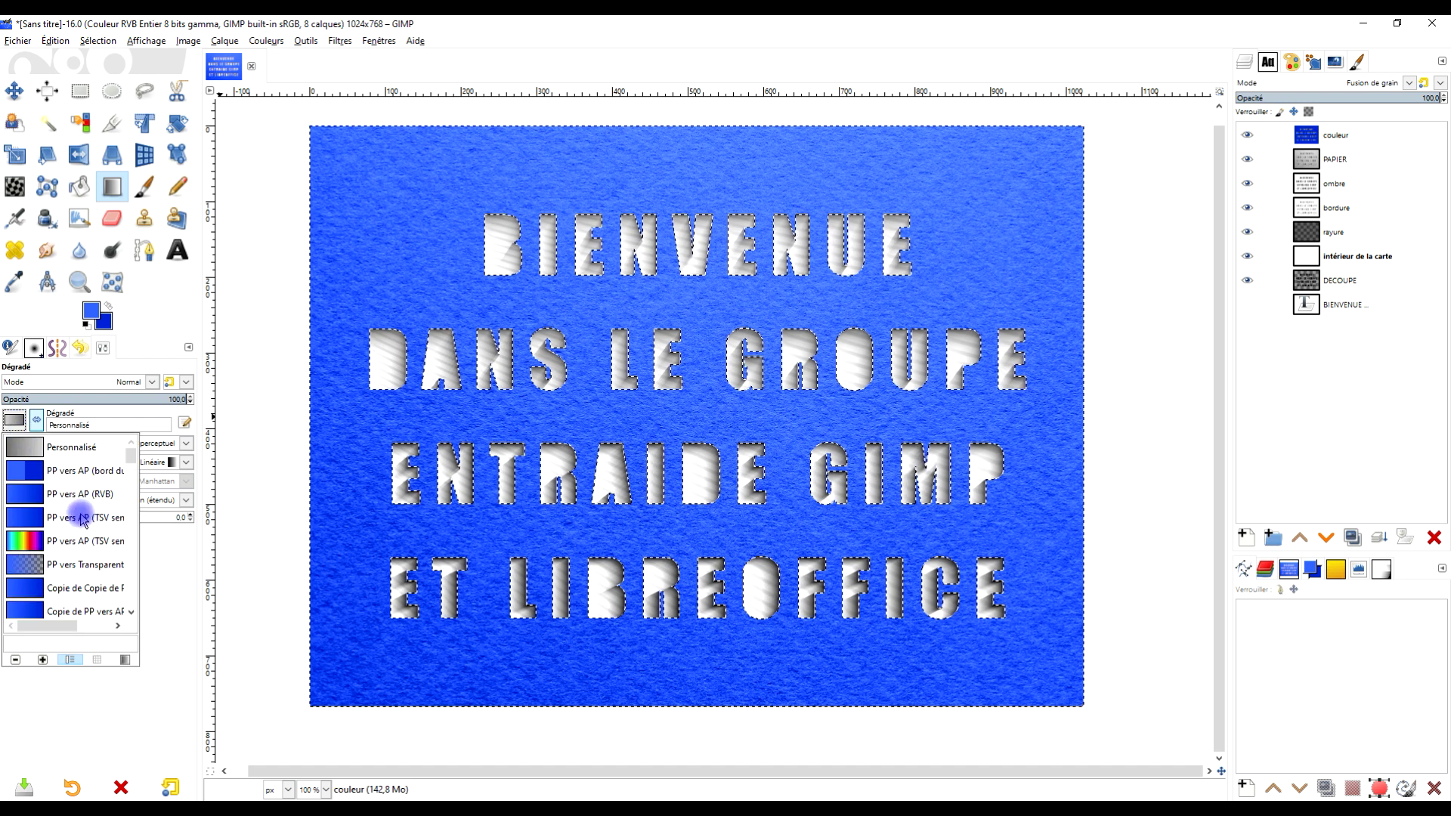
pyautogui.click(37, 495)
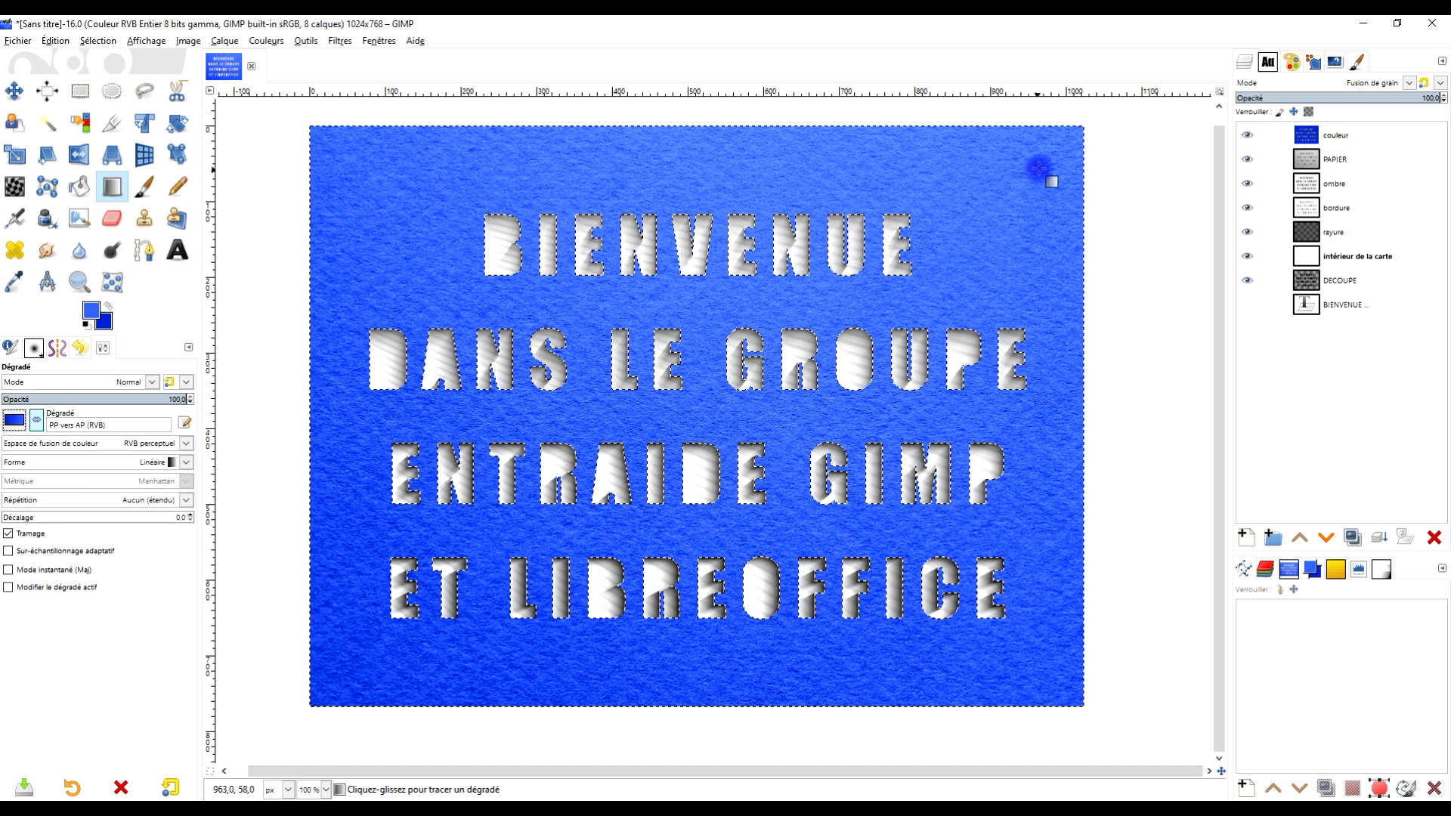
pyautogui.moveTo(1043, 162); pyautogui.dragTo(696, 454)
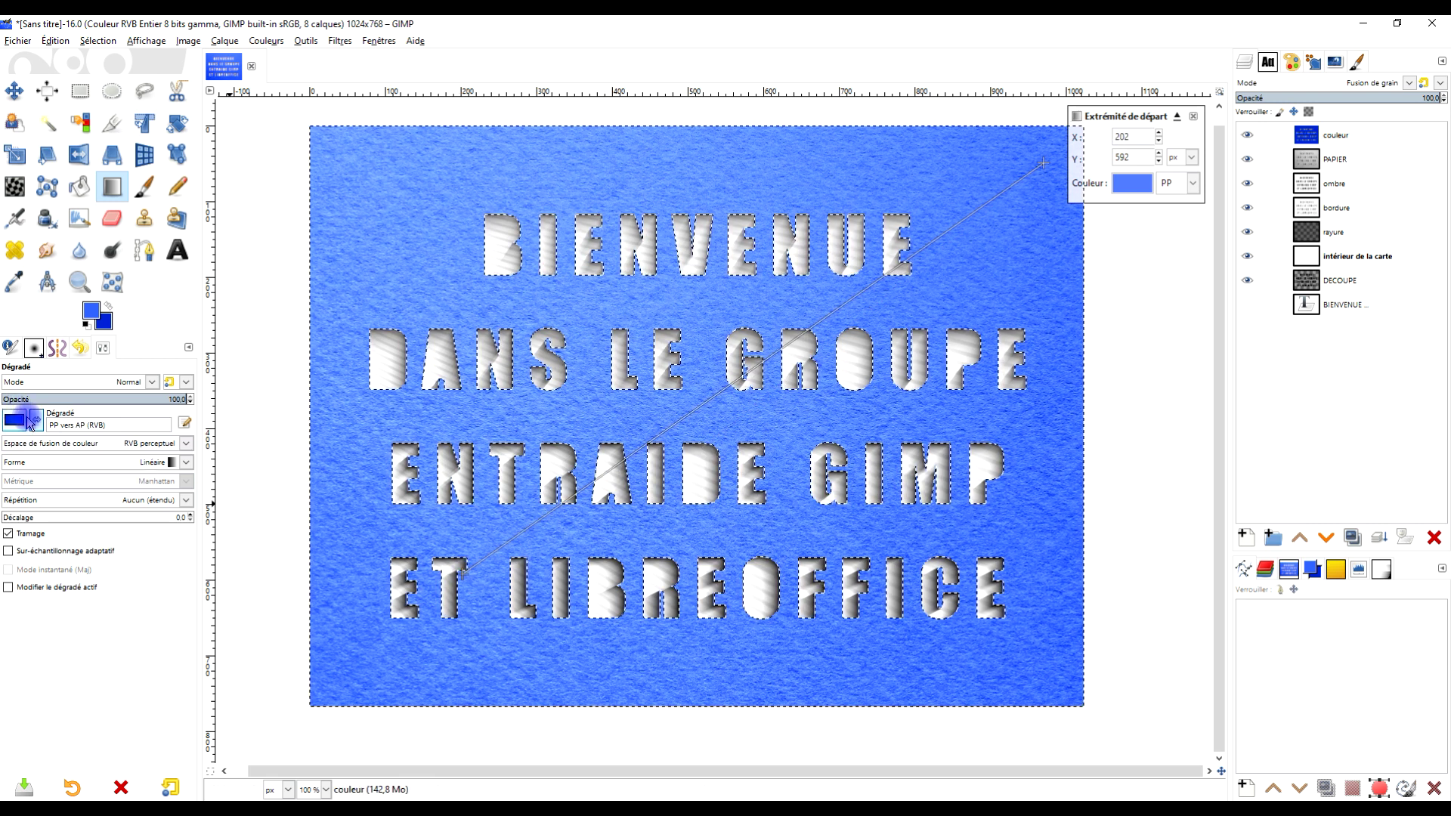
pyautogui.moveTo(1043, 162); pyautogui.dragTo(1065, 148)
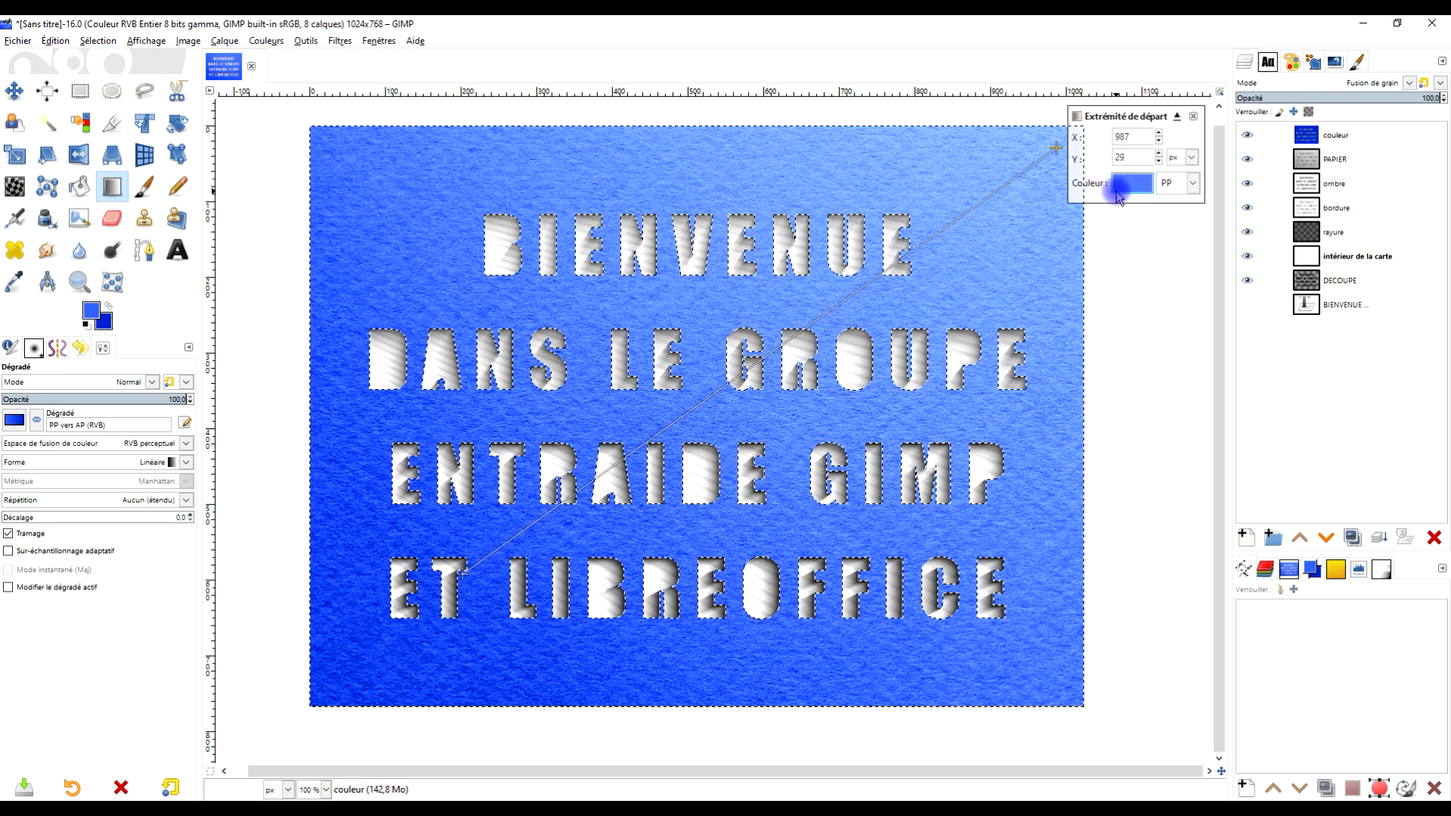
pyautogui.moveTo(448, 582); pyautogui.dragTo(426, 601)
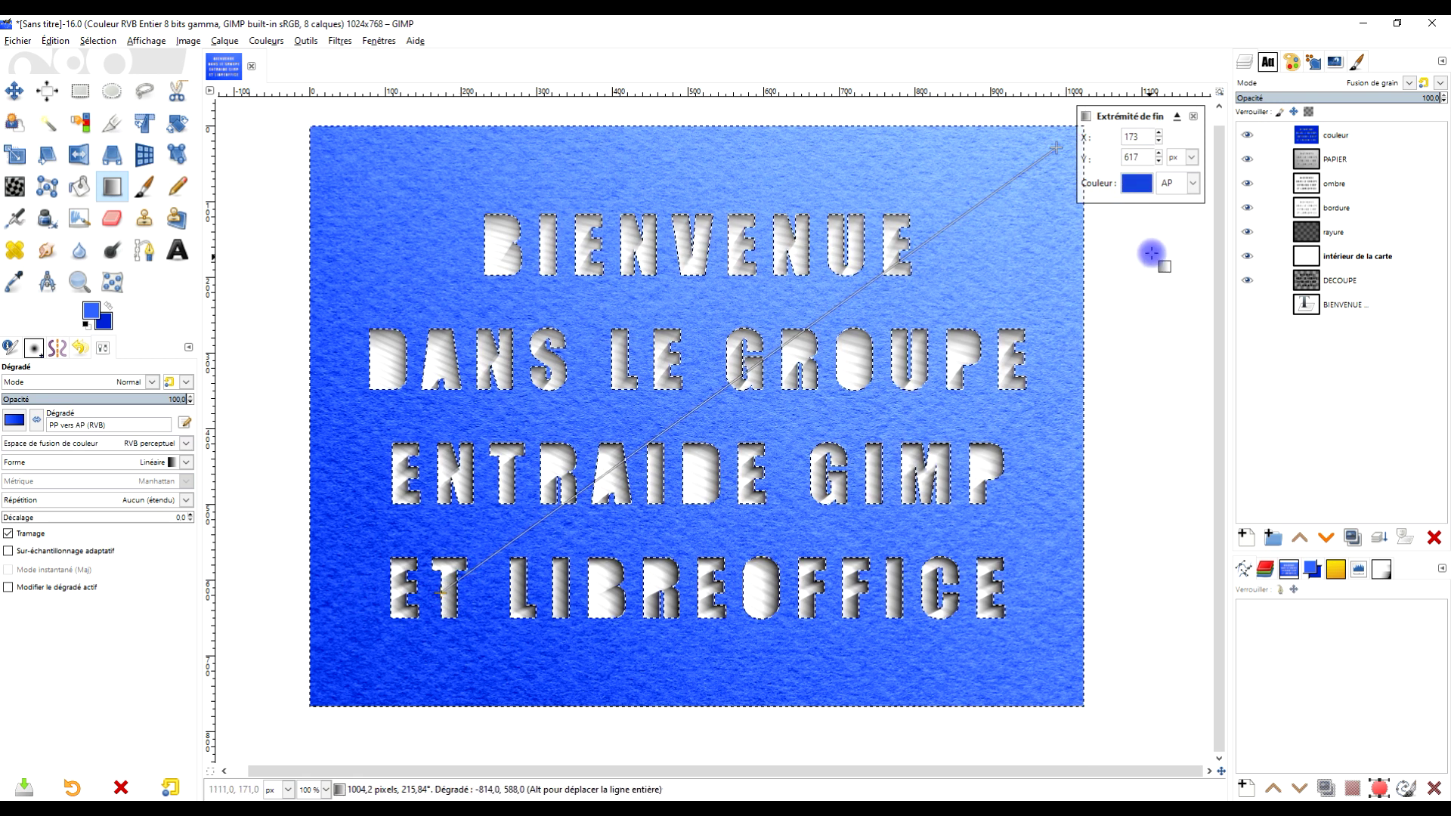
# Change the gradient's end color to a darker blue, about 0024a4, and adjust its start color to a softer light blue
pyautogui.click(1136, 182)
pyautogui.moveTo(1122, 132); pyautogui.dragTo(1129, 151)
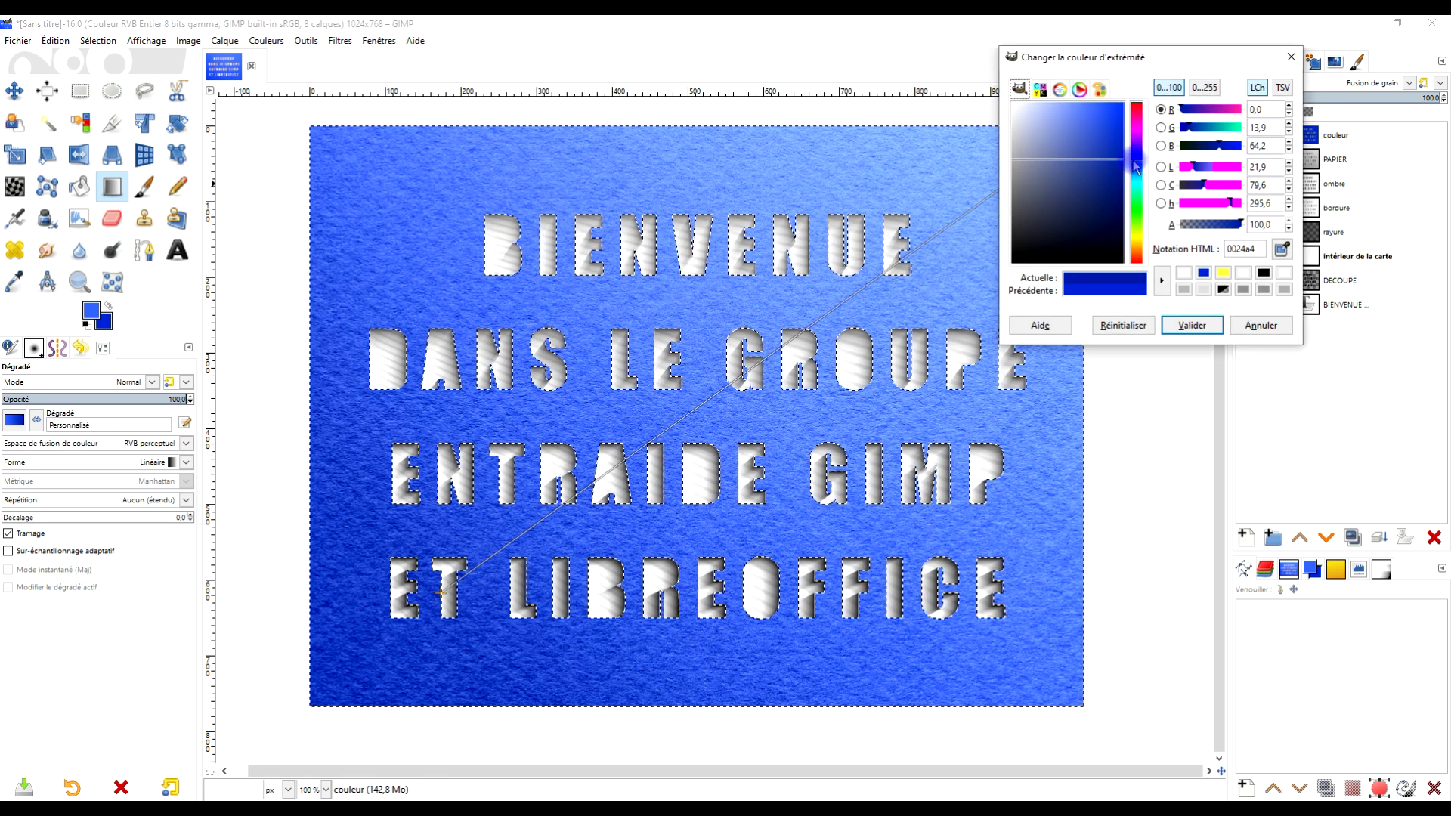
pyautogui.click(1178, 325)
pyautogui.click(1059, 147)
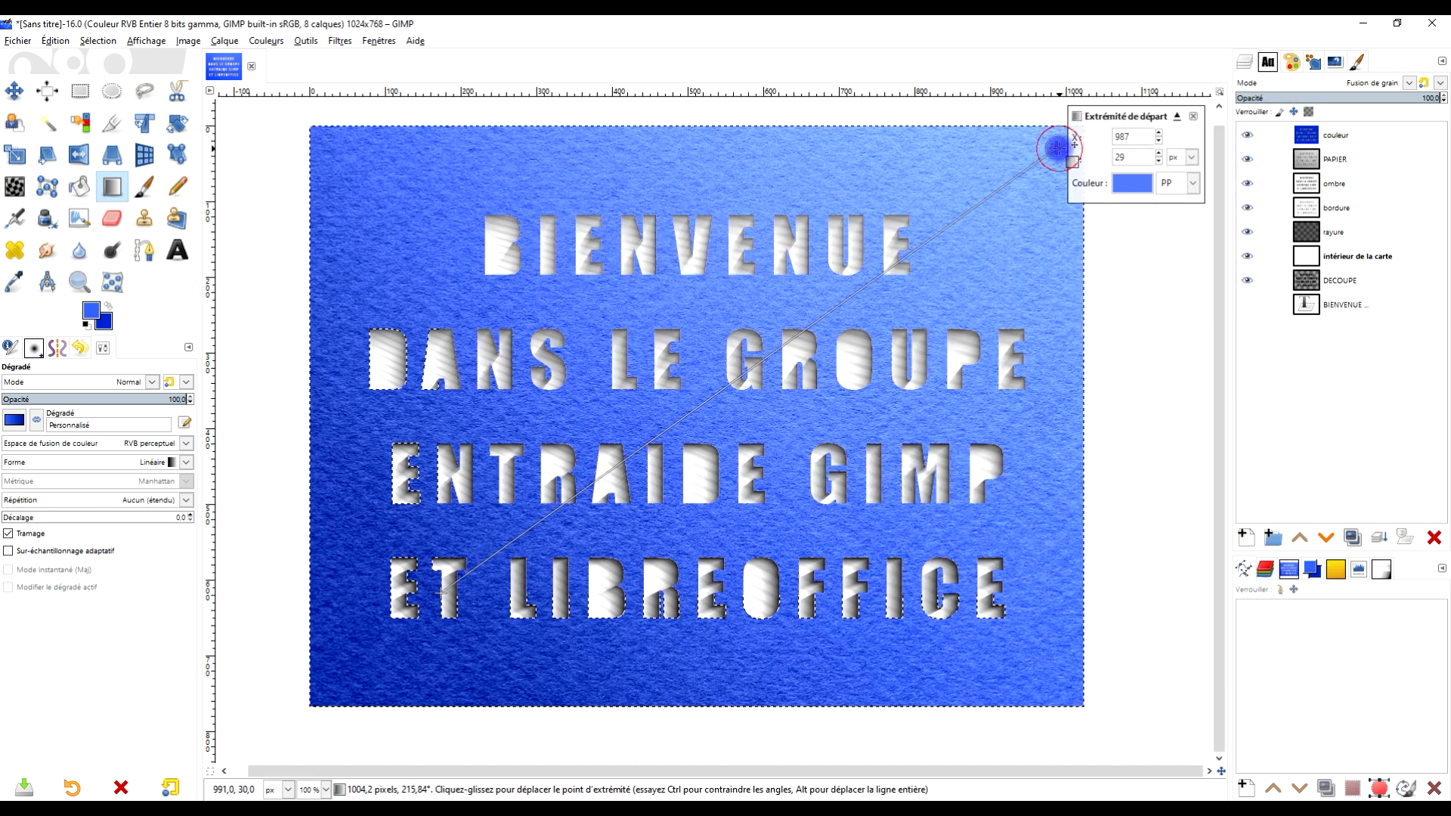
pyautogui.click(1132, 182)
pyautogui.moveTo(1103, 151)
pyautogui.mouseDown()
pyautogui.moveTo(1103, 131)
pyautogui.moveTo(1081, 129)
pyautogui.moveTo(1081, 146)
pyautogui.moveTo(1114, 129)
pyautogui.mouseUp()
pyautogui.click(1185, 325)
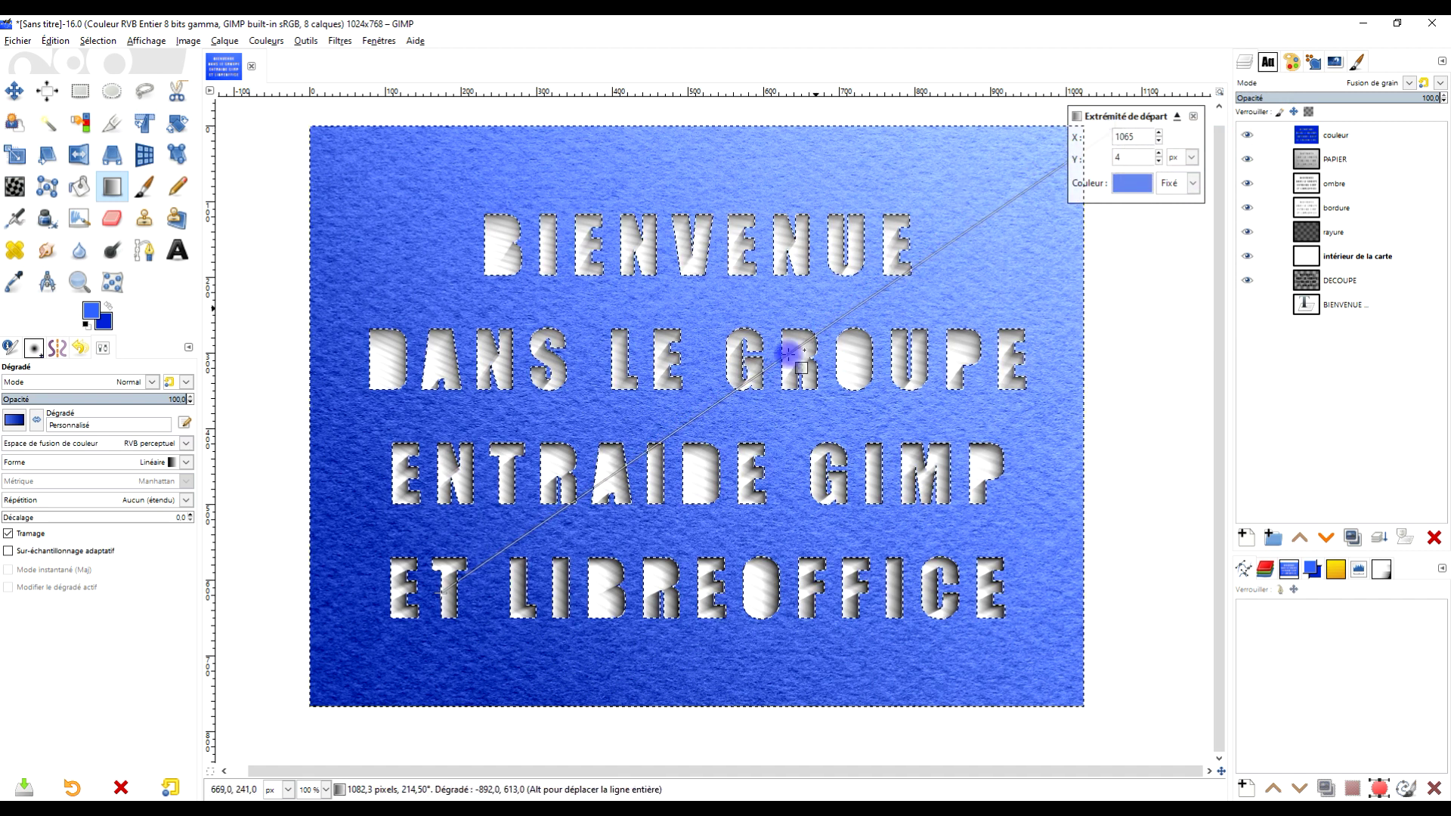
# Shift the gradient's midpoint toward the upper right corner, apply the gradient and clear the selection
pyautogui.click(744, 386)
pyautogui.moveTo(808, 346); pyautogui.dragTo(833, 321)
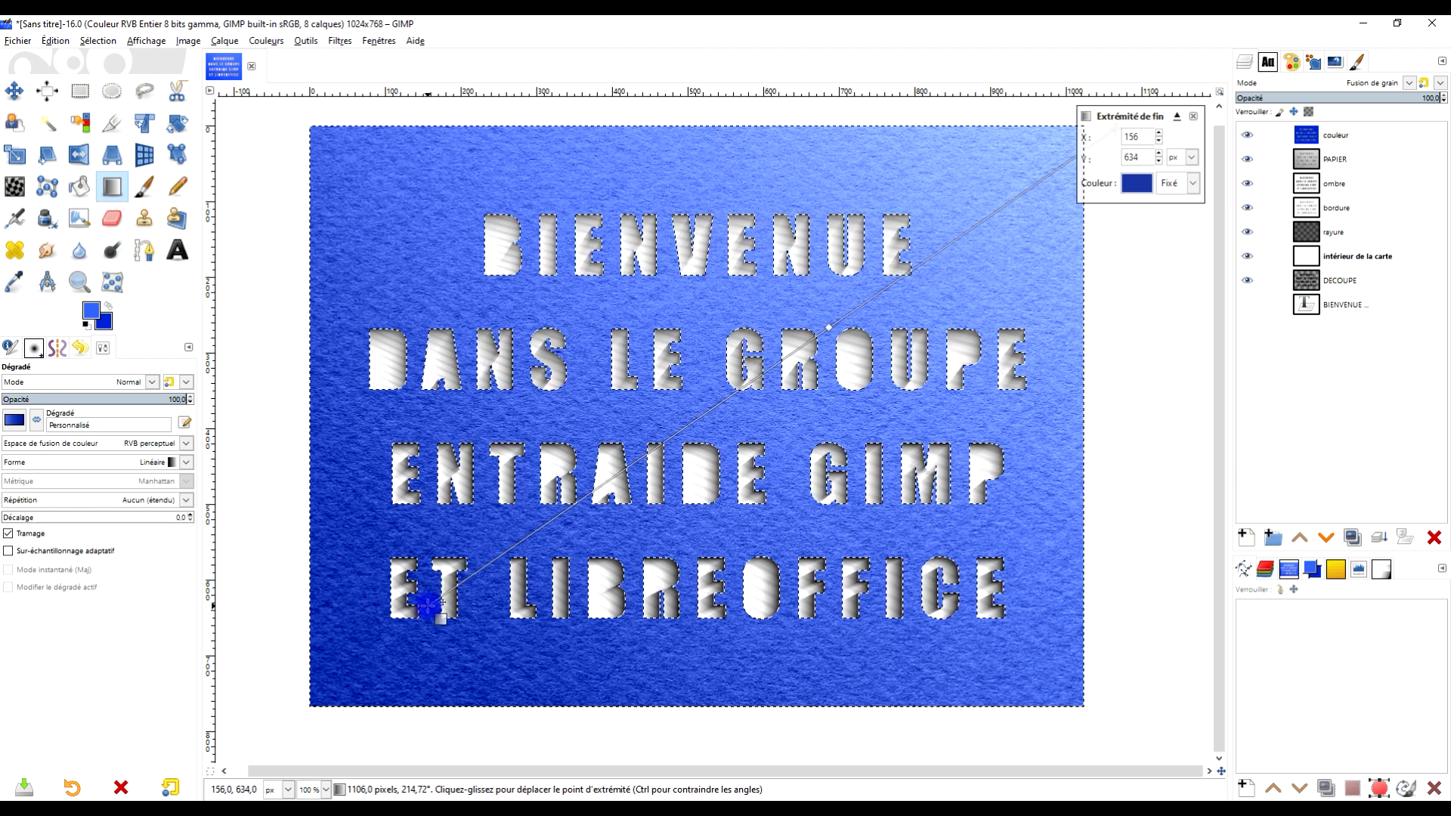
pyautogui.press('Return')
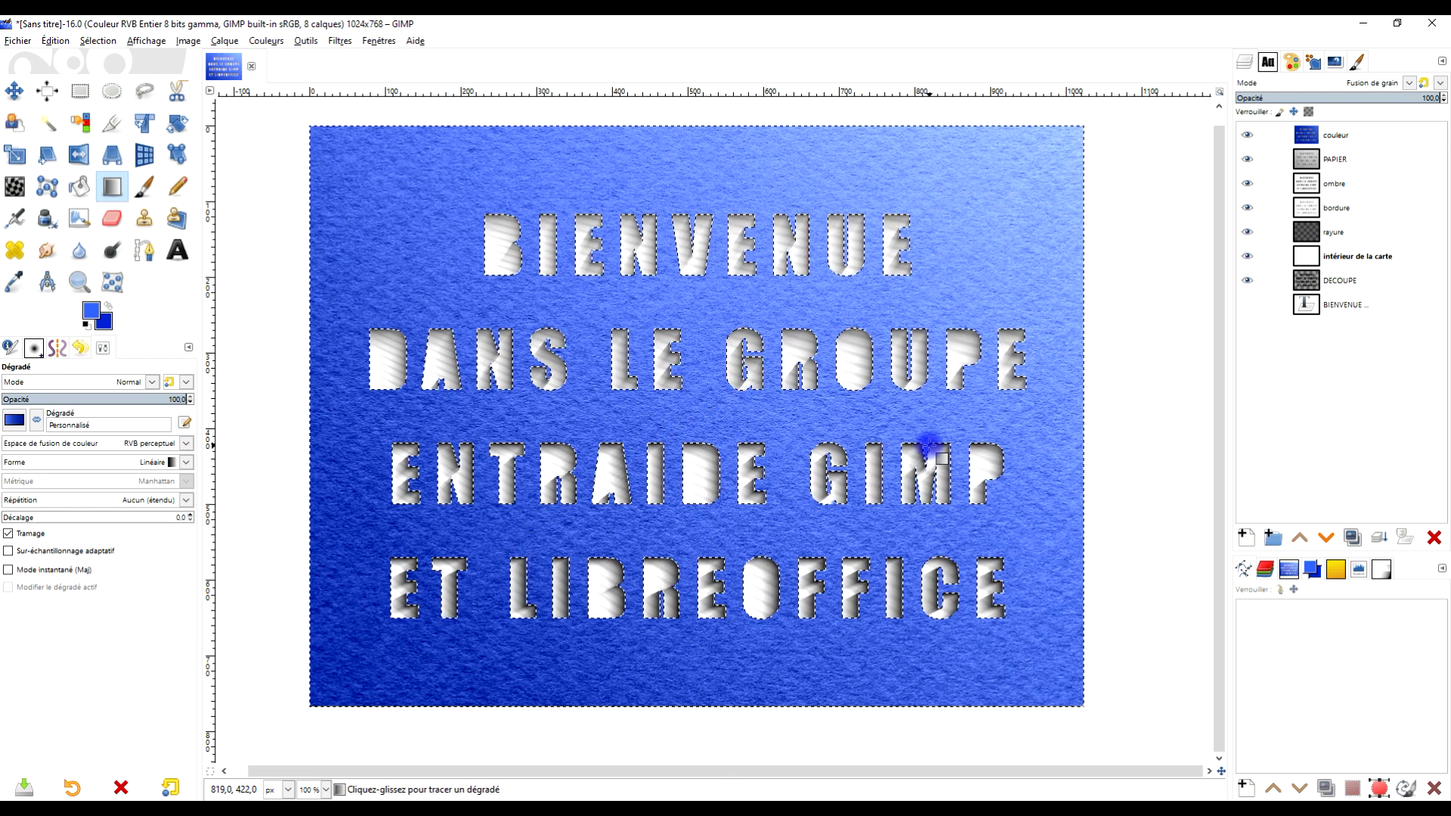
pyautogui.click(79, 92)
pyautogui.click(452, 123)
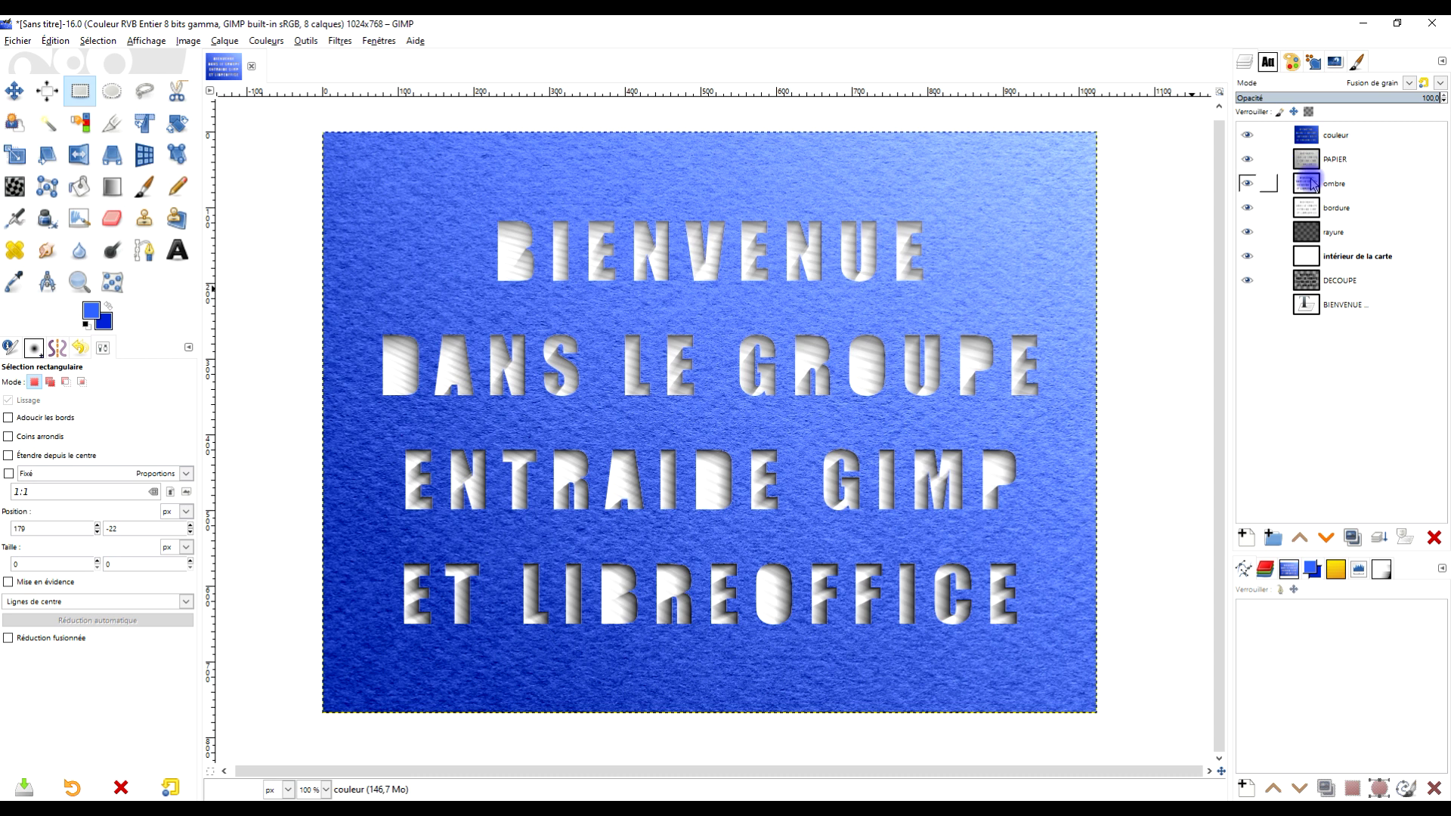
# Add a white layer mask to the ombre layer and reset the foreground and background colors to black and white
pyautogui.click(1311, 189)
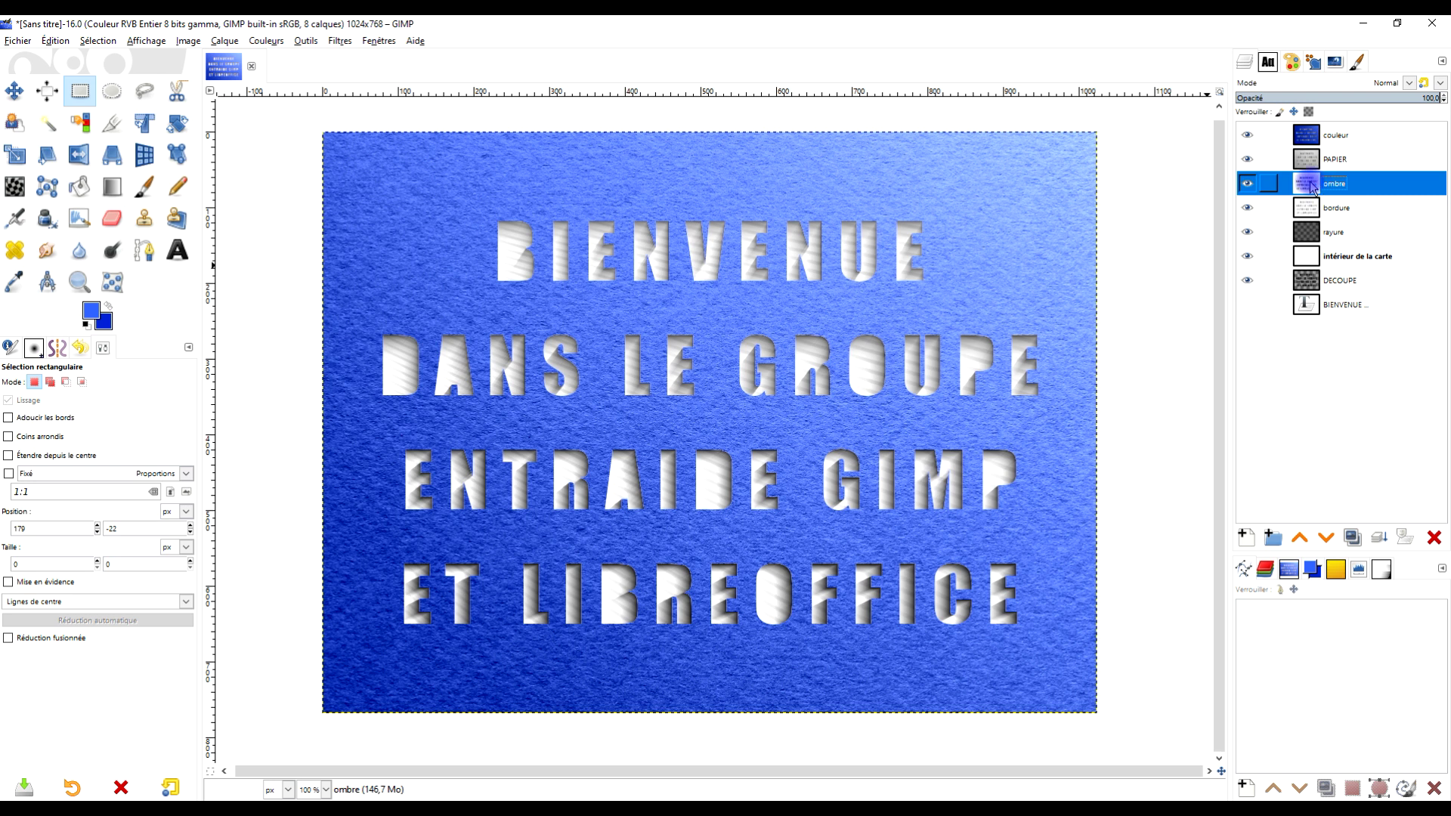
pyautogui.rightClick(1312, 189)
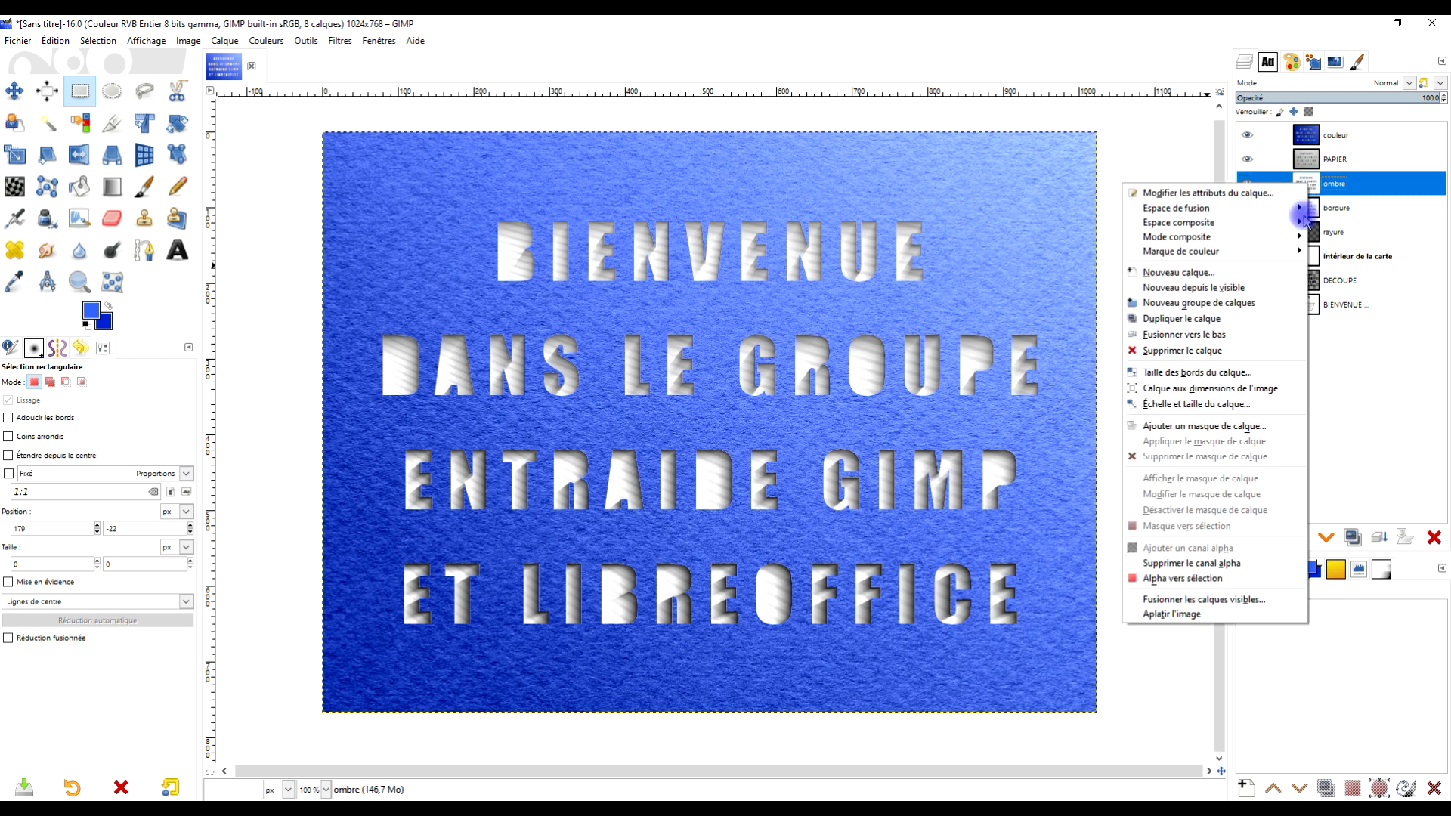
pyautogui.click(1207, 429)
pyautogui.click(1193, 385)
pyautogui.click(1211, 564)
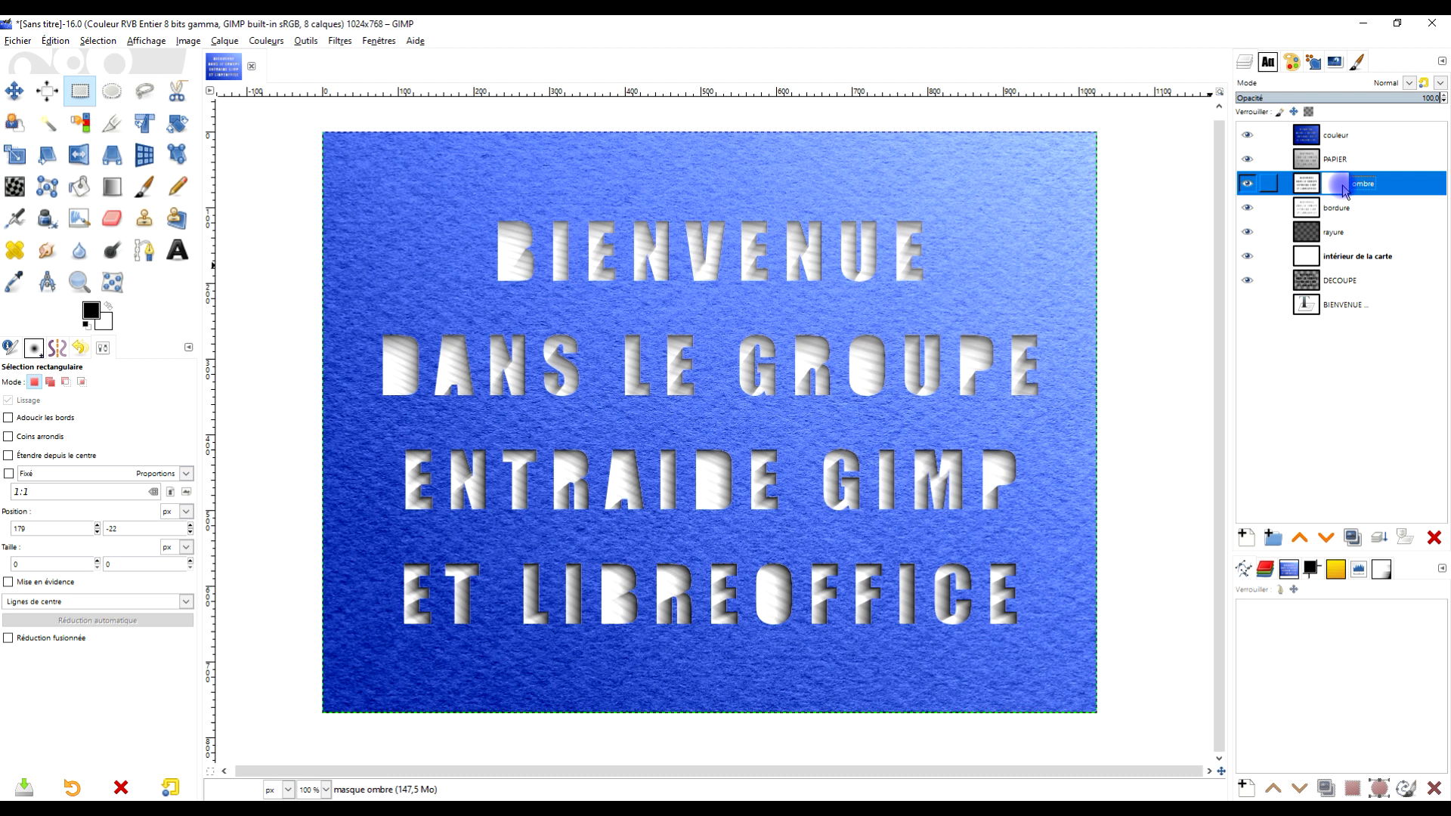
# Select a rectangle of about 617 x 119 px around the word BIENVENUE
pyautogui.moveTo(481, 207); pyautogui.dragTo(948, 298)
pyautogui.click(81, 91)
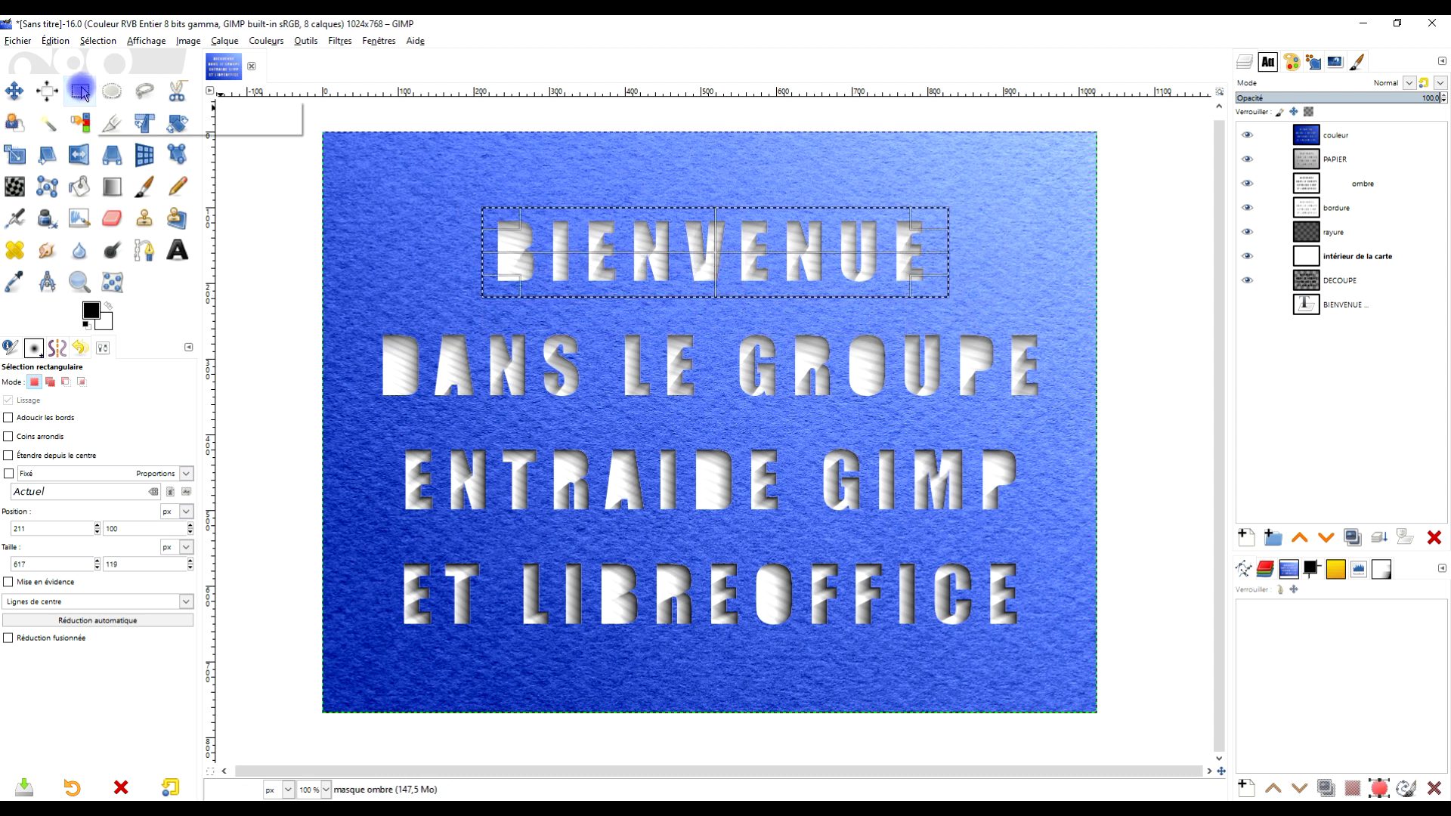
pyautogui.press('Return')
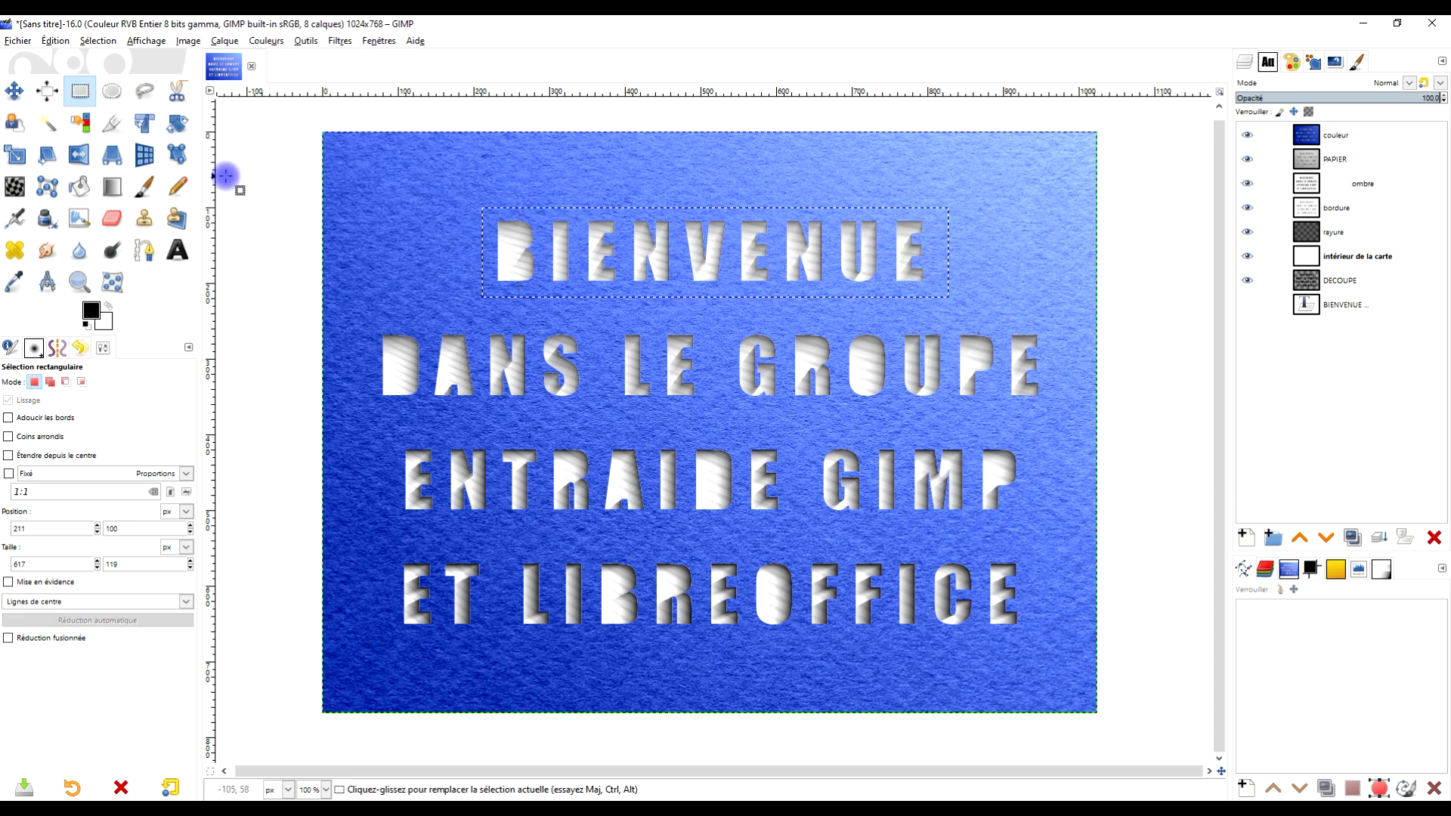
# Draw a short vertical gradient over BIENVENUE on the ombre mask and set it to black-to-white PP vers AP (RVB)
pyautogui.click(111, 189)
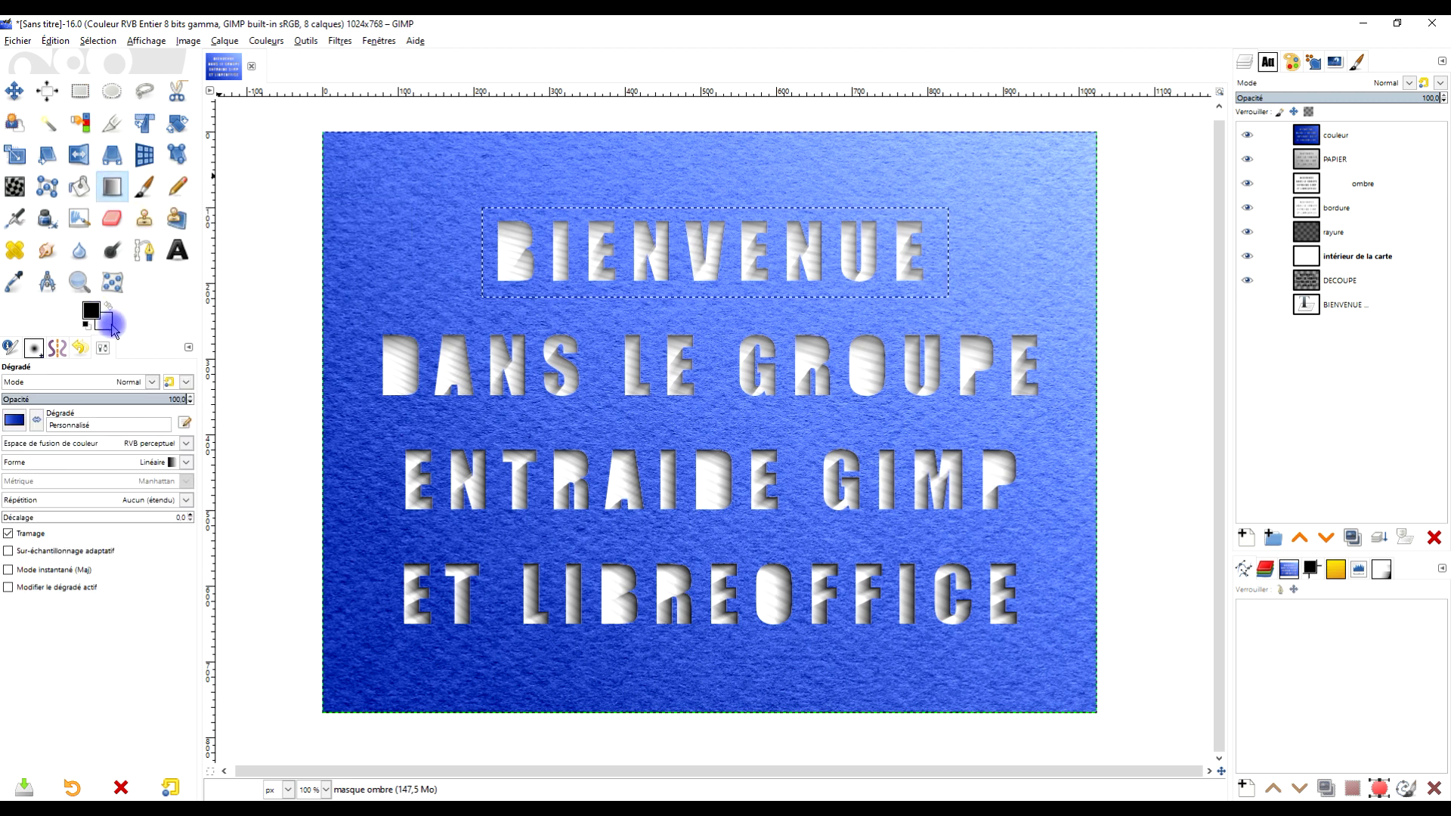
pyautogui.moveTo(751, 231); pyautogui.dragTo(748, 246)
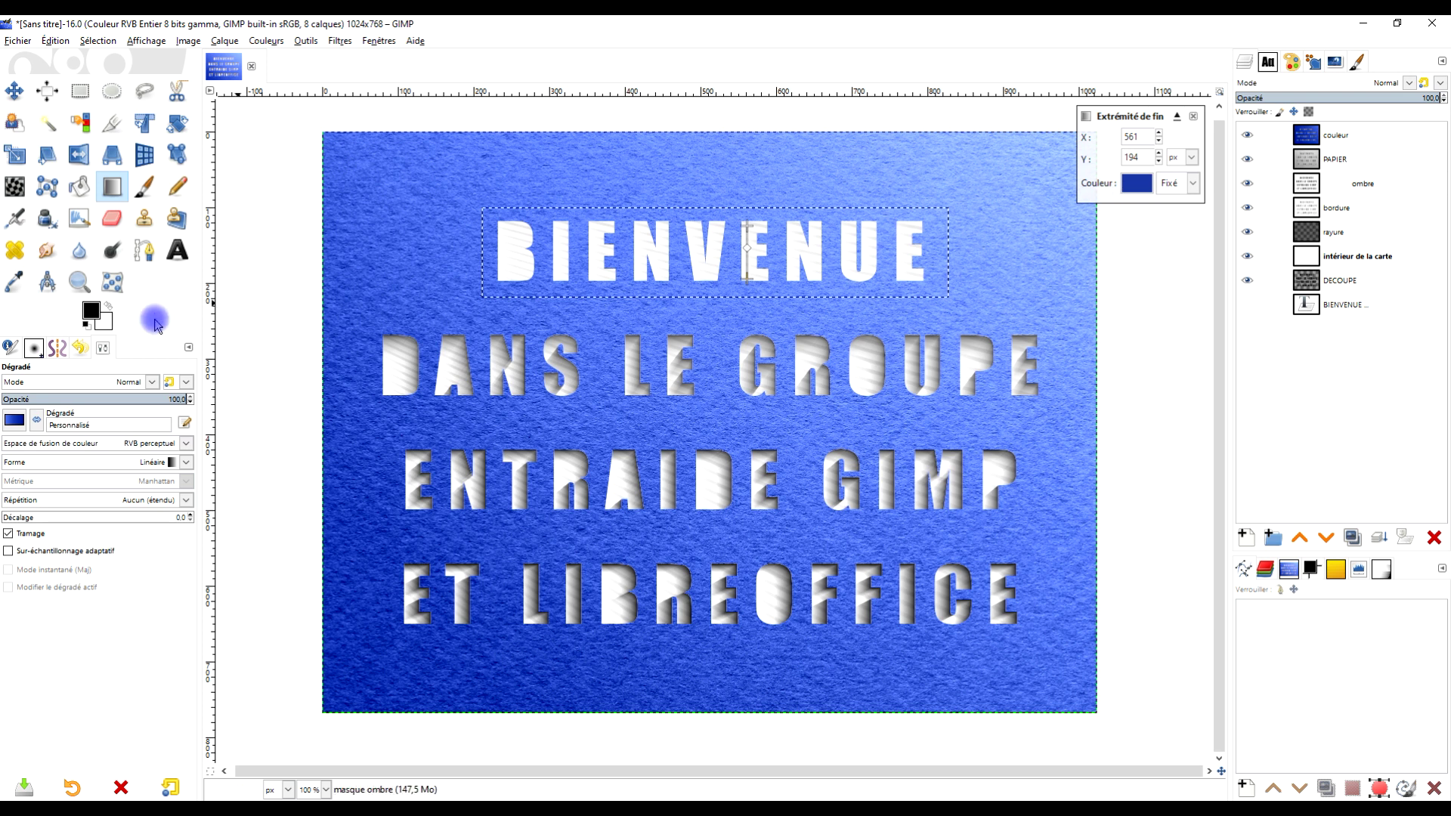
pyautogui.click(15, 421)
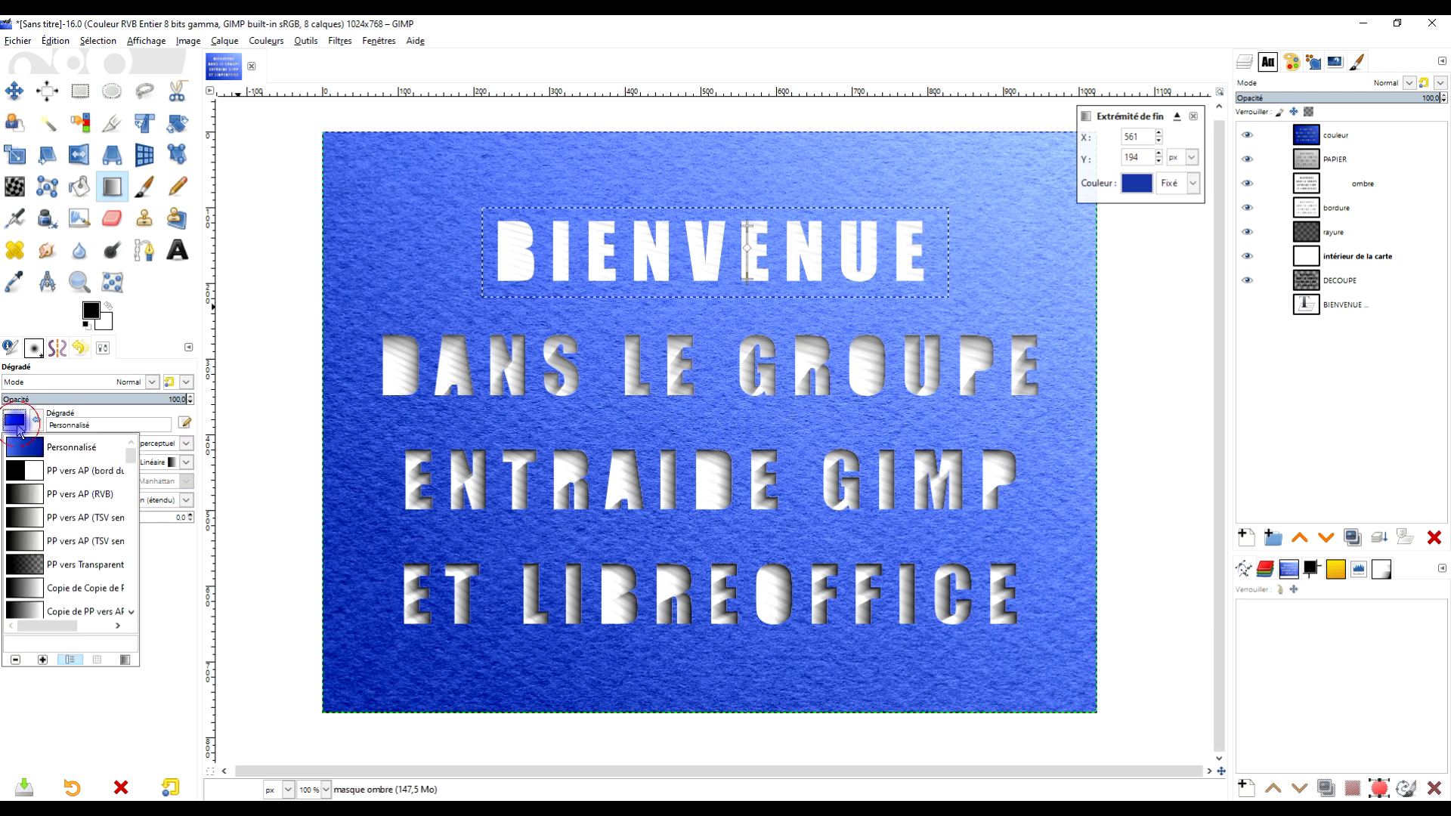
pyautogui.click(30, 502)
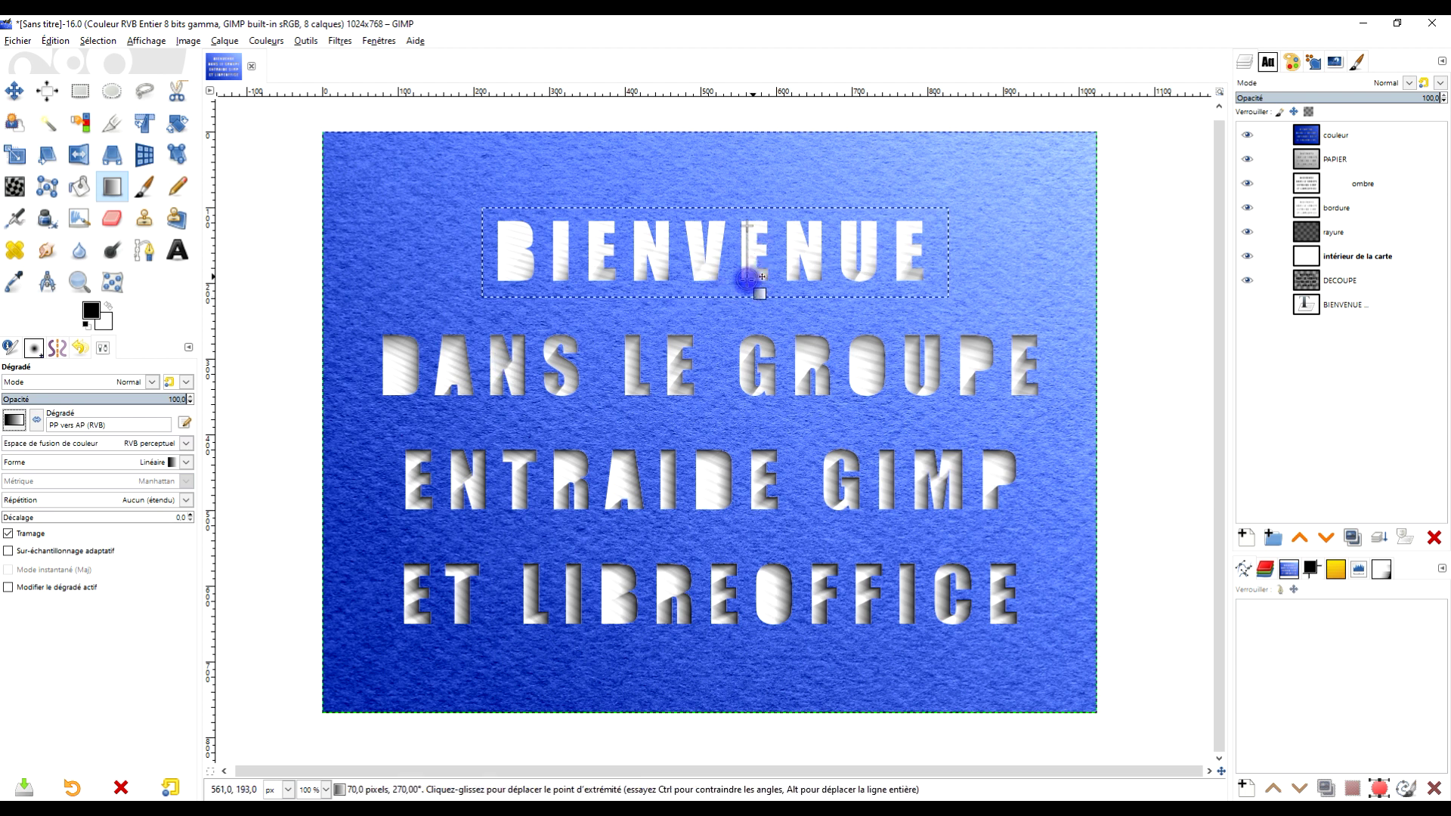
# Reposition the gradient line's ends to run almost vertically through BIENVENUE between N and U, from about (666, 102) to (669, 200) px
pyautogui.moveTo(746, 226); pyautogui.dragTo(811, 221)
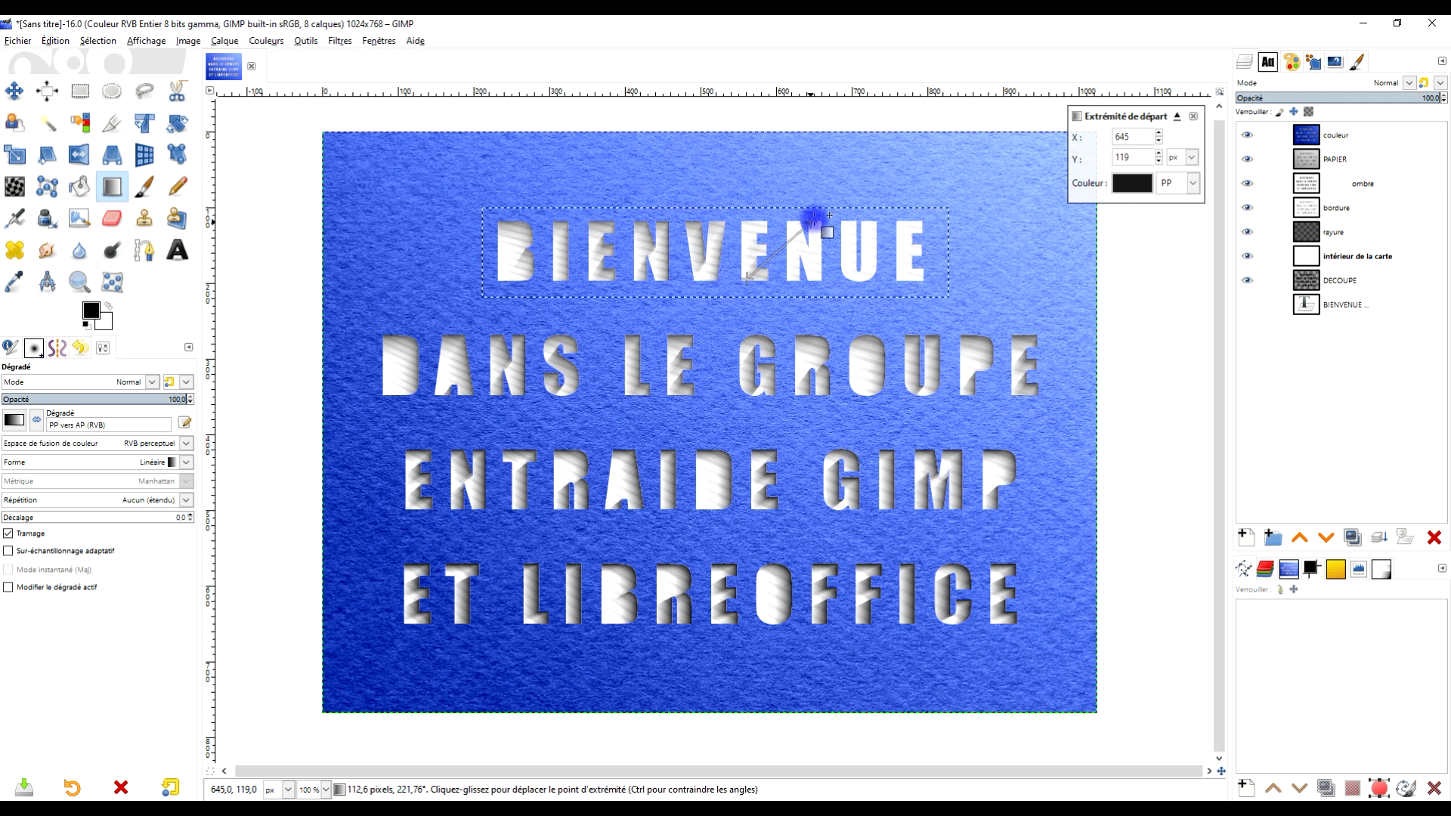
pyautogui.moveTo(746, 278); pyautogui.dragTo(765, 285)
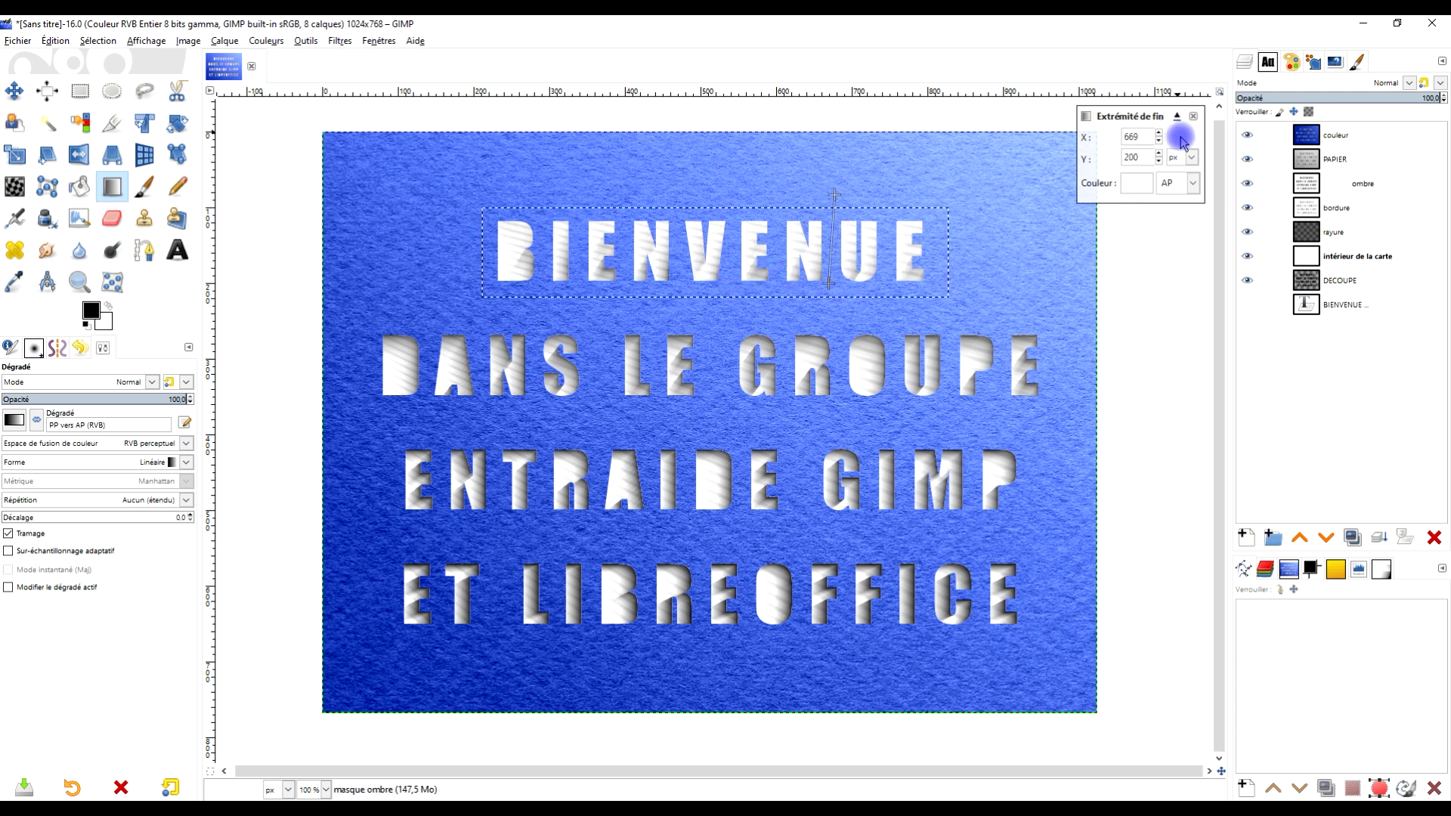
pyautogui.moveTo(835, 196); pyautogui.dragTo(841, 206)
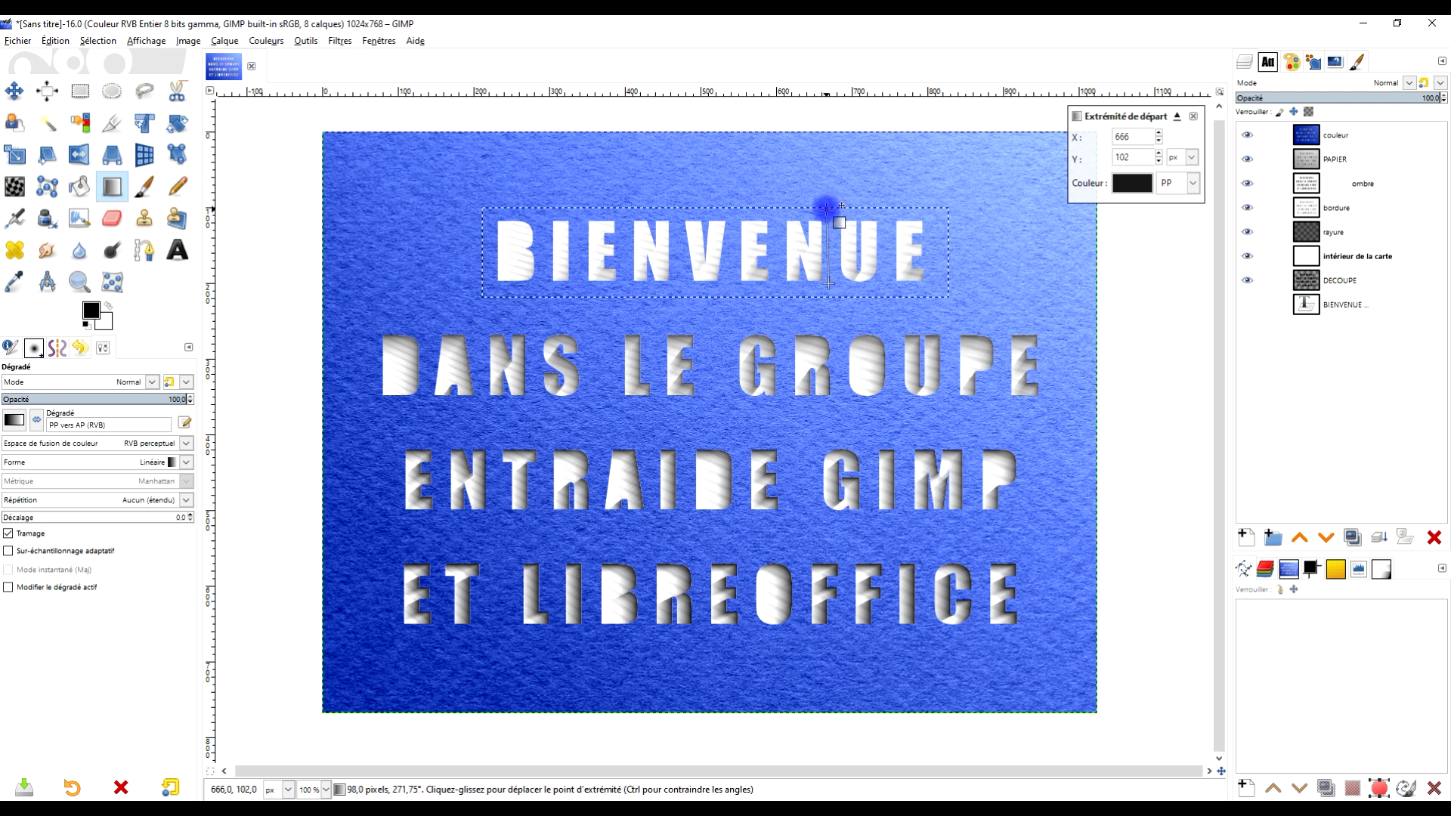
# Change the gradient's starting color from the foreground color to a fixed light gray
pyautogui.click(1131, 189)
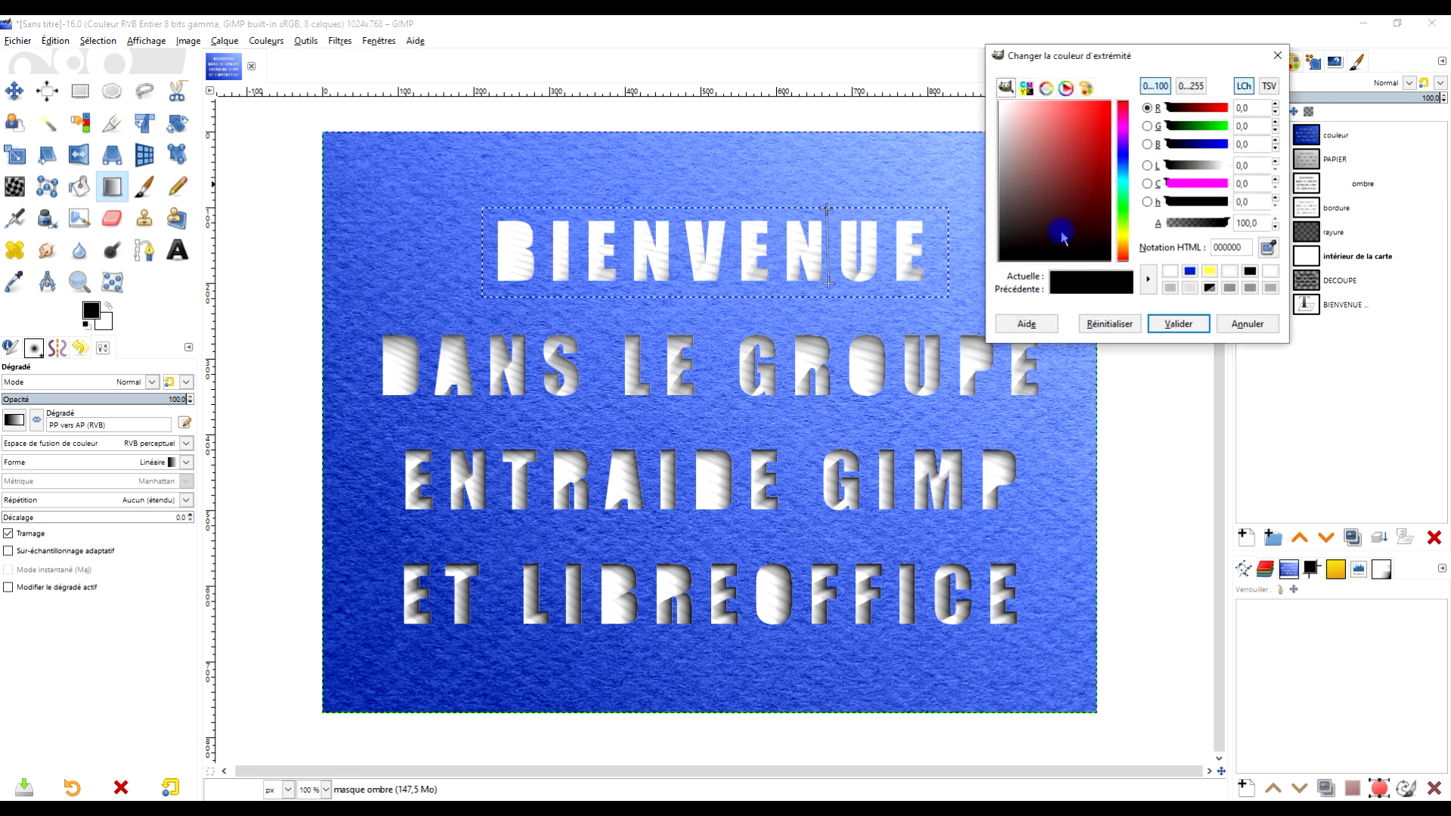
pyautogui.moveTo(994, 195); pyautogui.dragTo(963, 126)
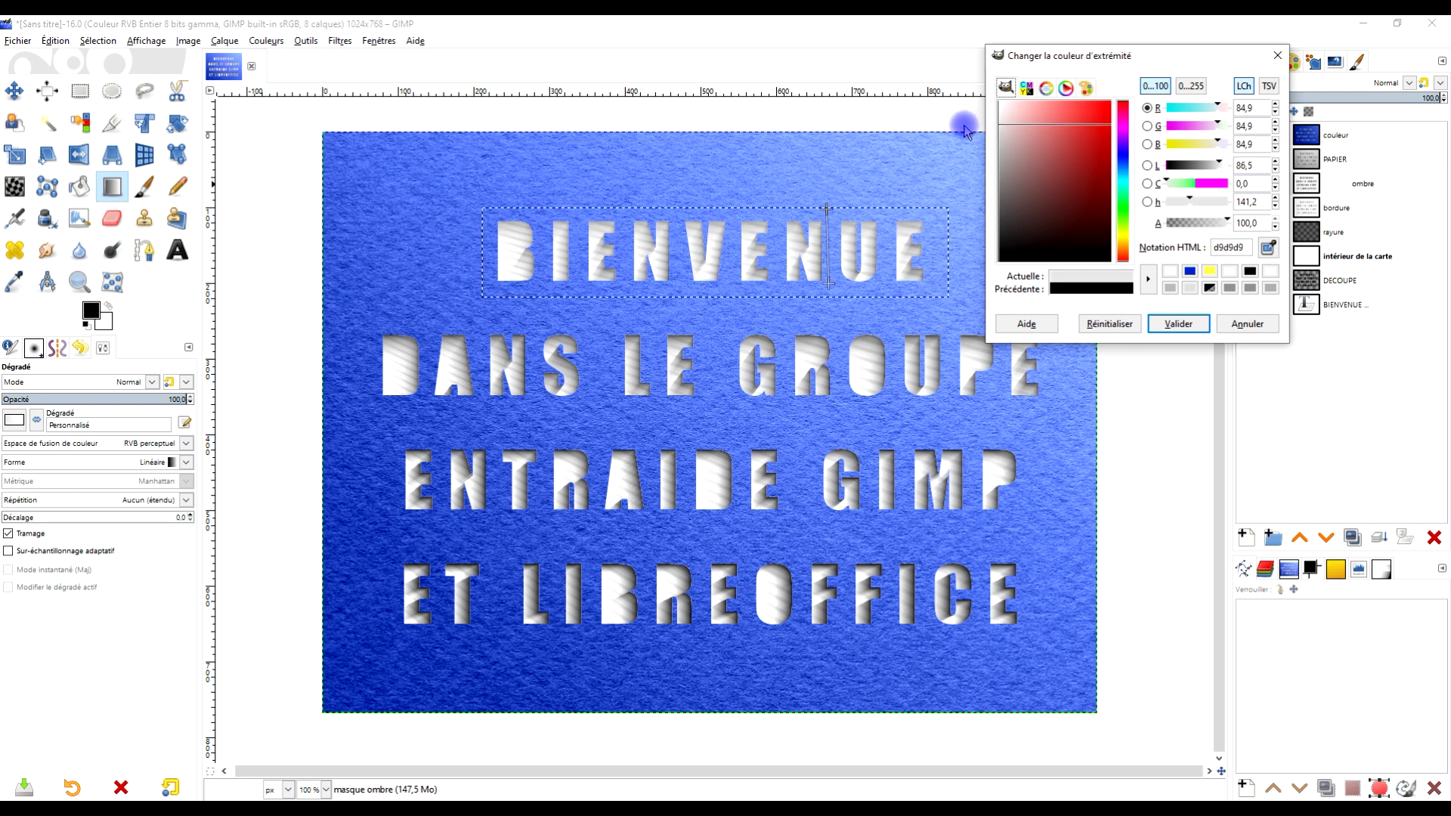
pyautogui.scroll(2, 799, 269)
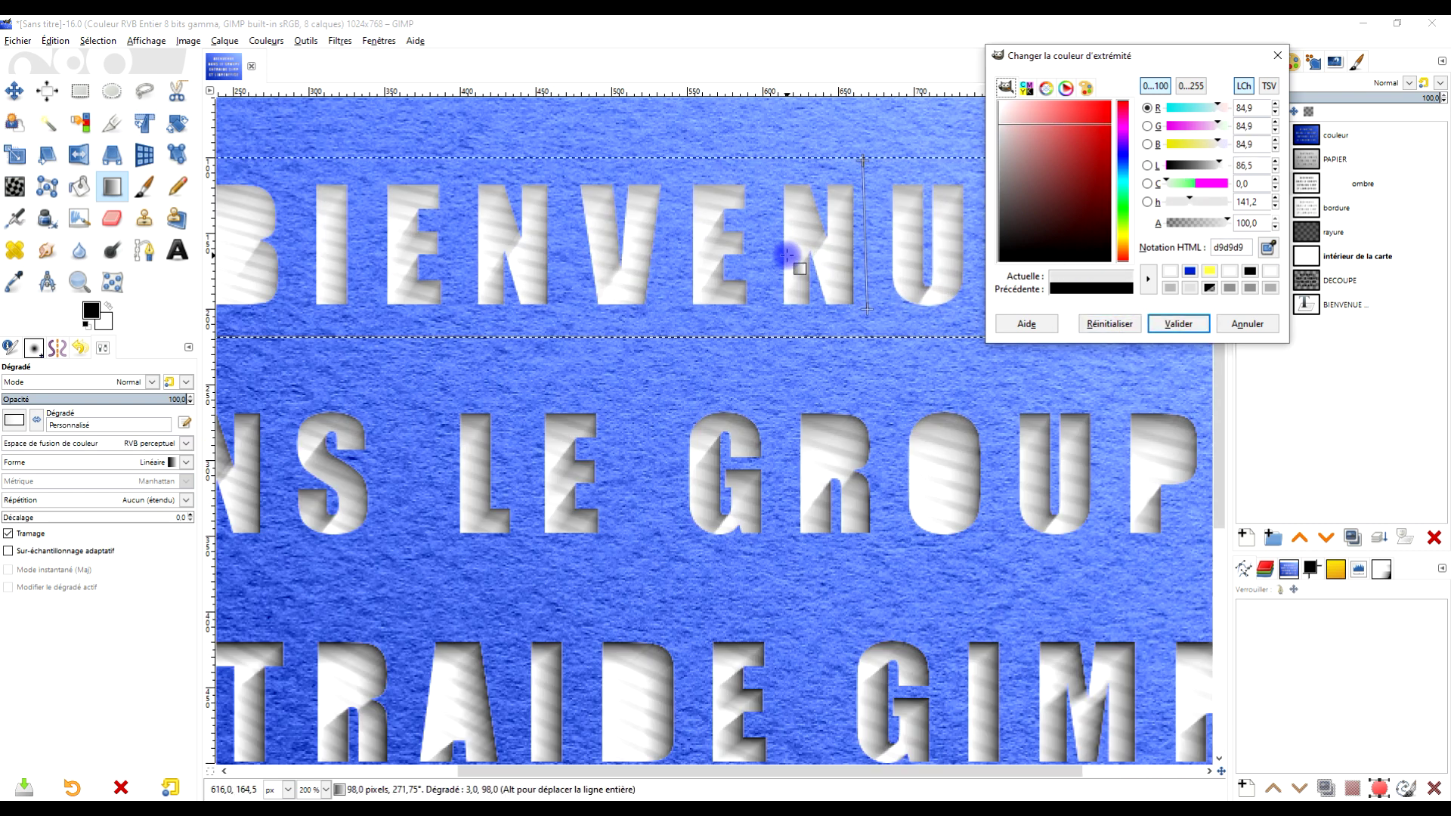
pyautogui.scroll(3, 771, 420)
pyautogui.moveTo(1005, 132); pyautogui.dragTo(949, 133)
pyautogui.click(1179, 323)
# Adjust the gradient line to run vertically from about (664, 118) to (664, 210) px and apply it to the ombre mask
pyautogui.moveTo(842, 341); pyautogui.dragTo(838, 346)
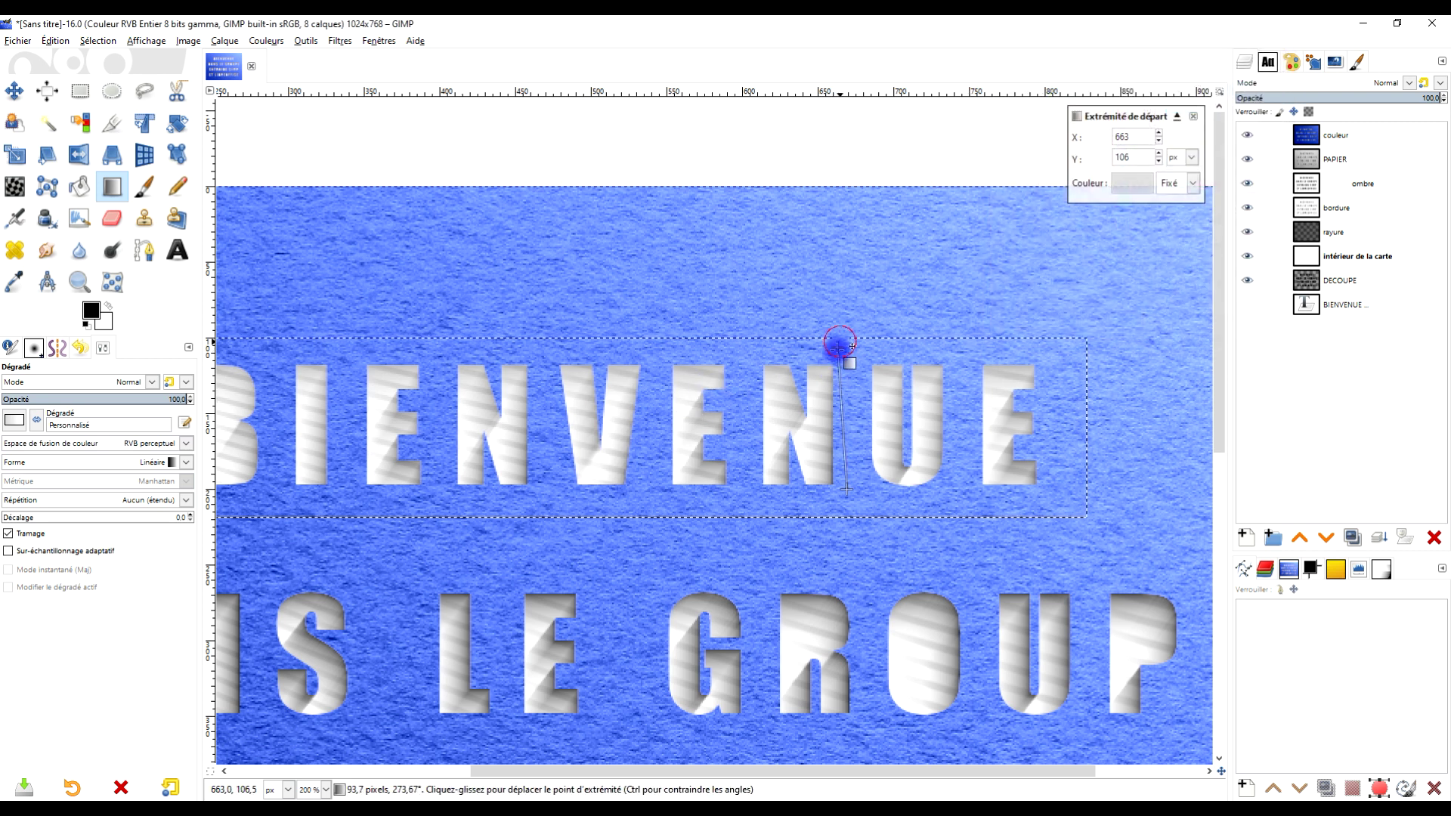
pyautogui.moveTo(844, 490); pyautogui.dragTo(831, 502)
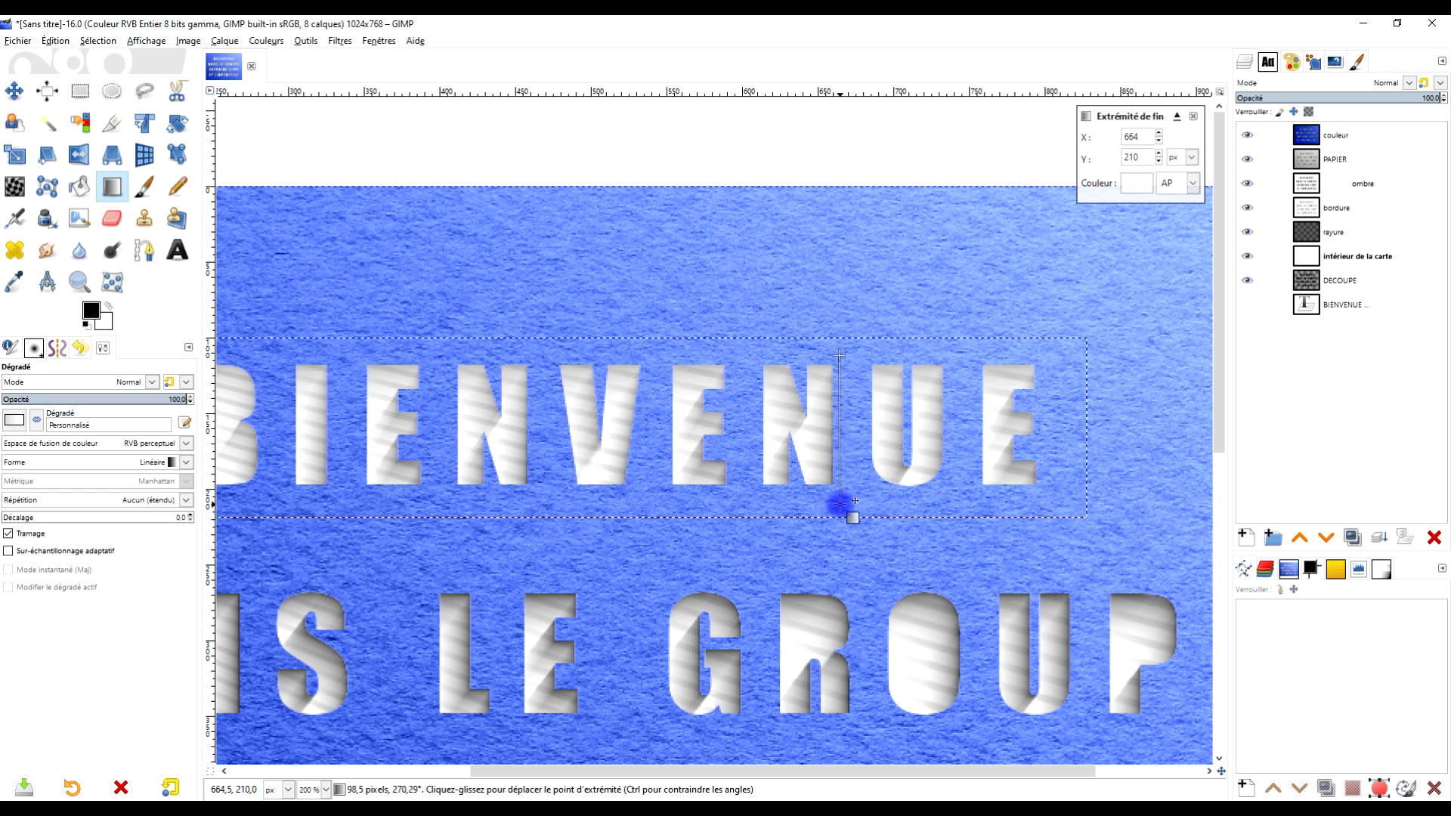
pyautogui.moveTo(840, 356); pyautogui.dragTo(785, 368)
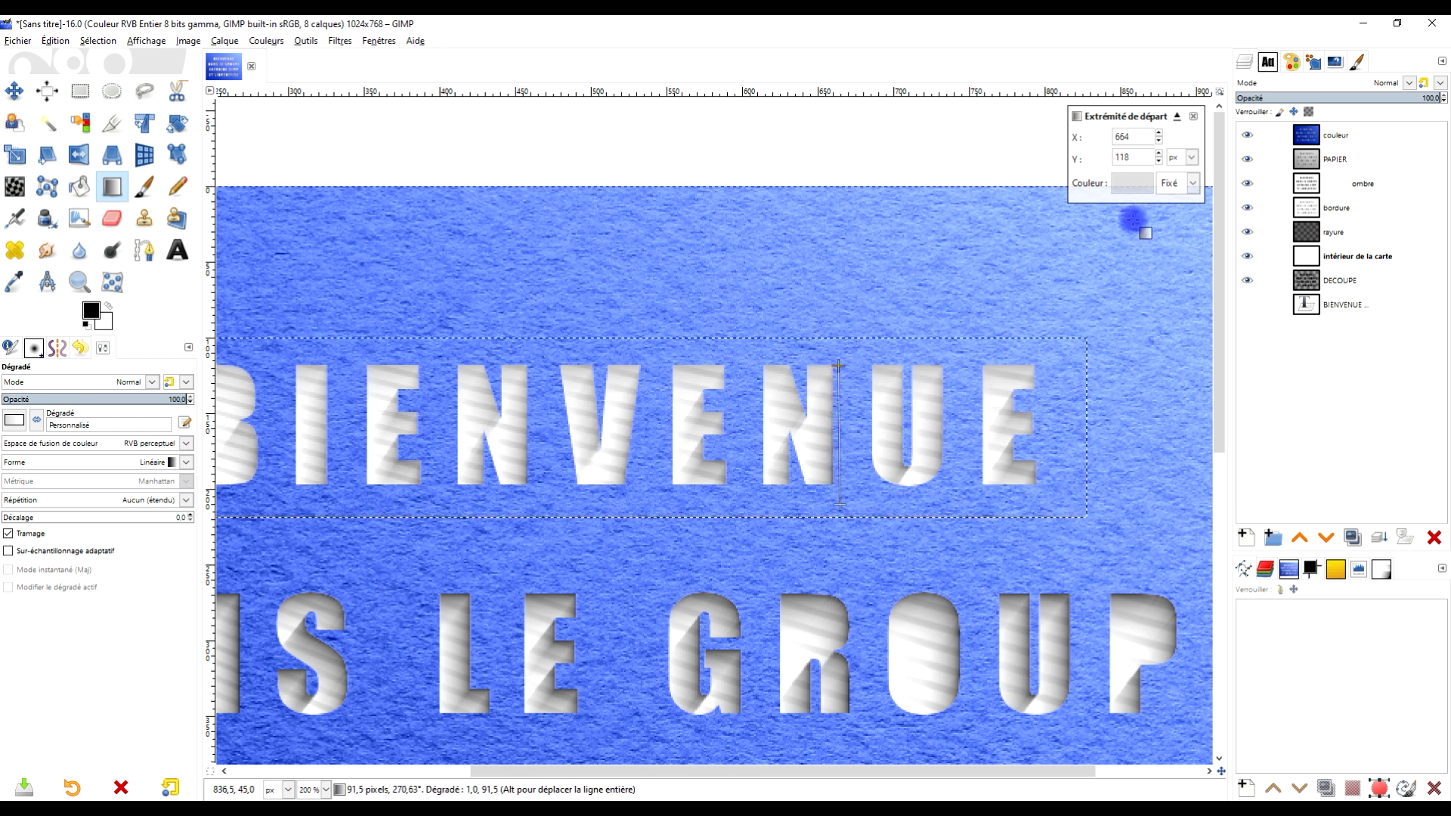
pyautogui.press('Return')
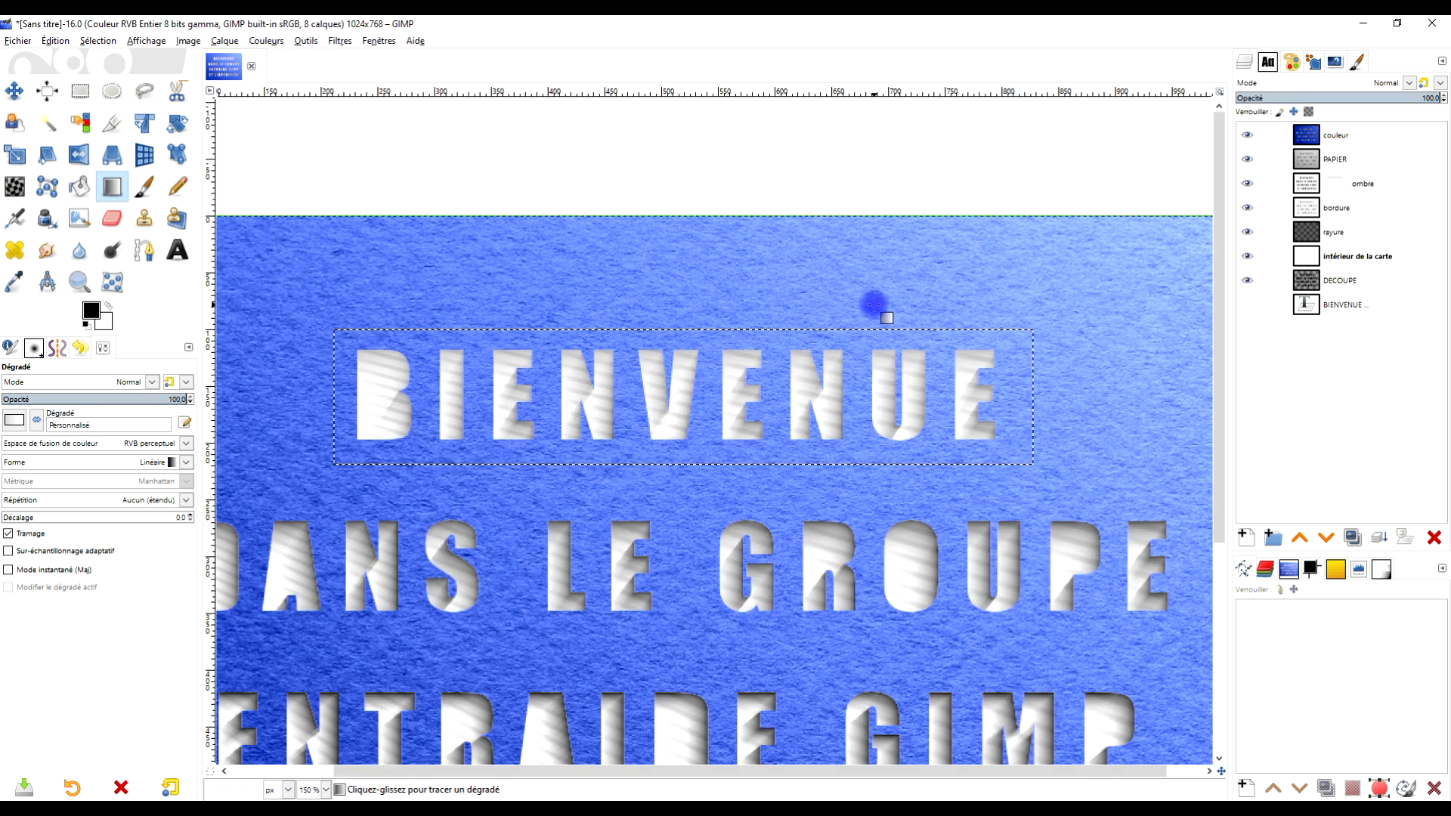
# Display the ombre layer's mask on the canvas and examine the gradient over BIENVENUE
pyautogui.scroll(-1, 874, 308)
pyautogui.rightClick(1331, 184)
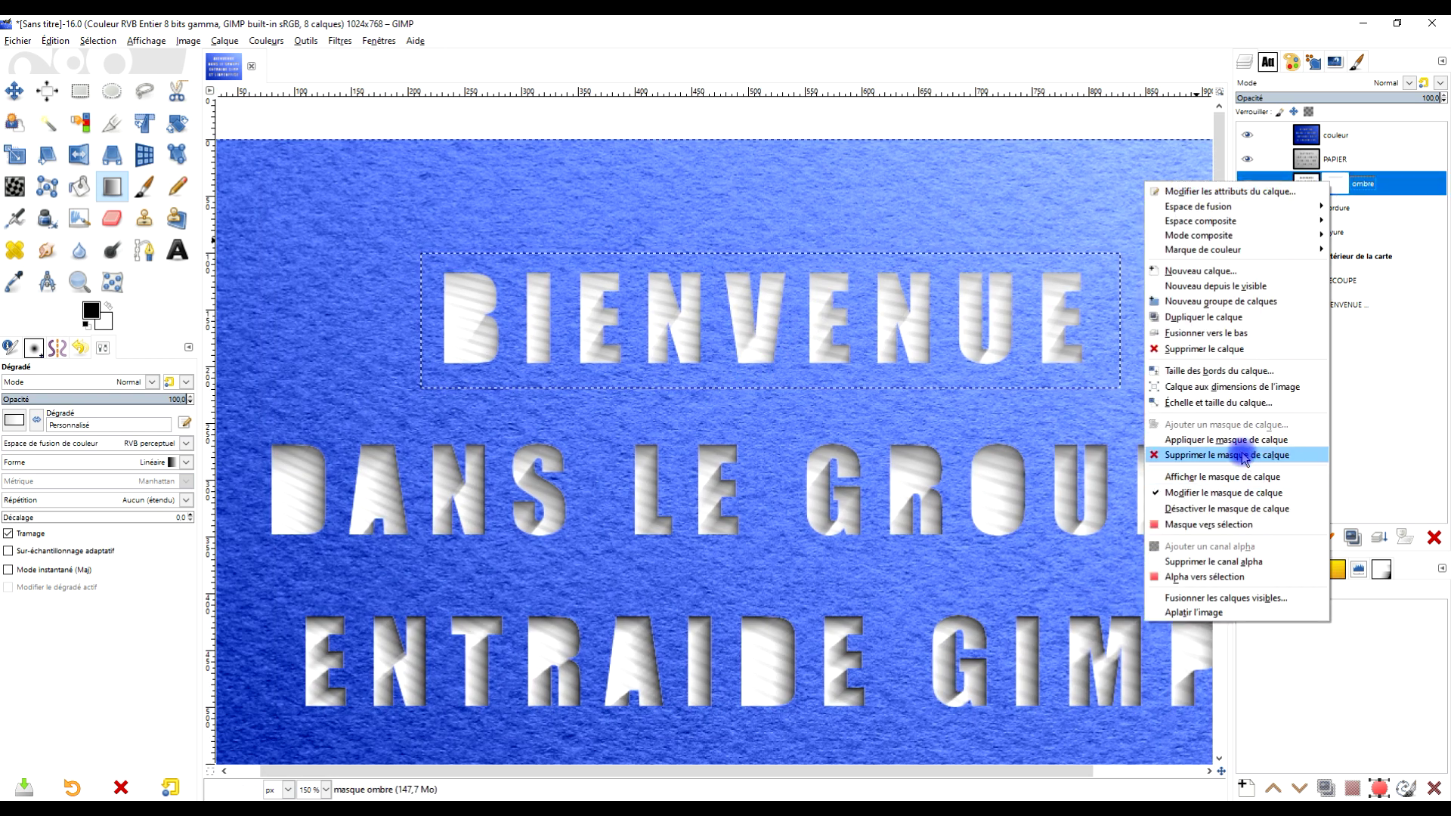
pyautogui.click(1228, 476)
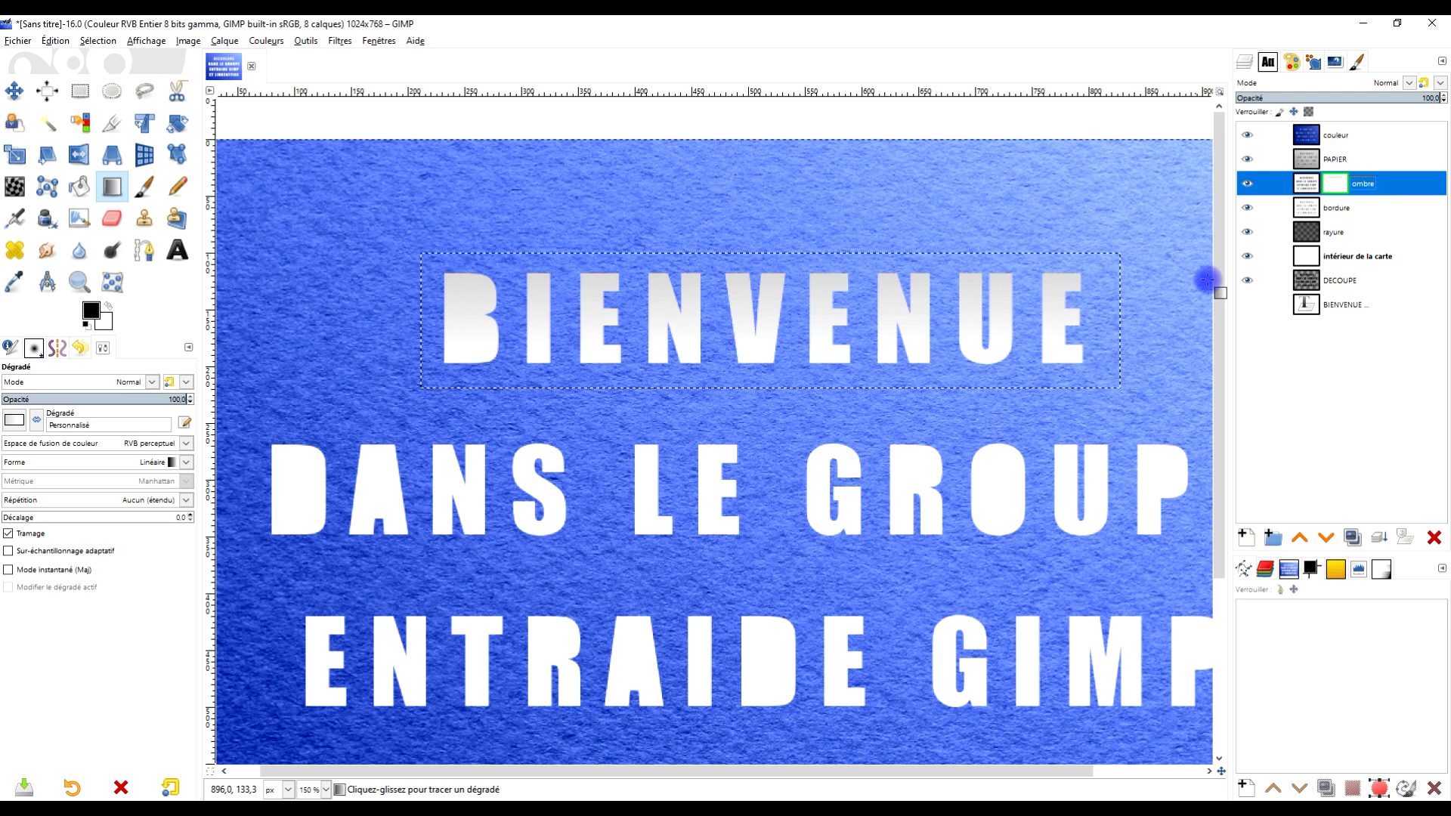
pyautogui.scroll(-2, 1069, 298)
pyautogui.scroll(2, 1056, 300)
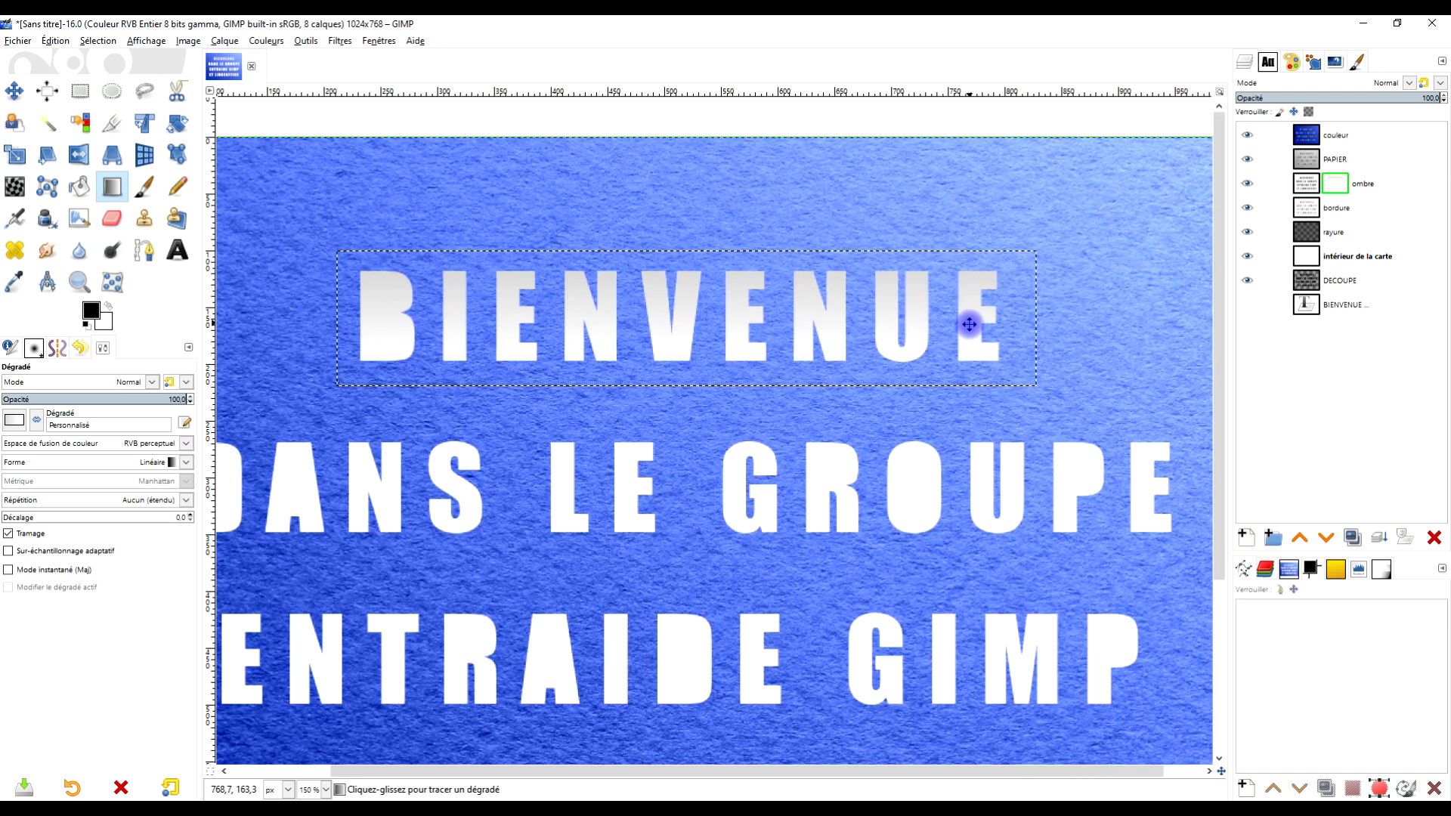
# Clear the selection and turn off the ombre mask display to return to the normal image view
pyautogui.click(95, 41)
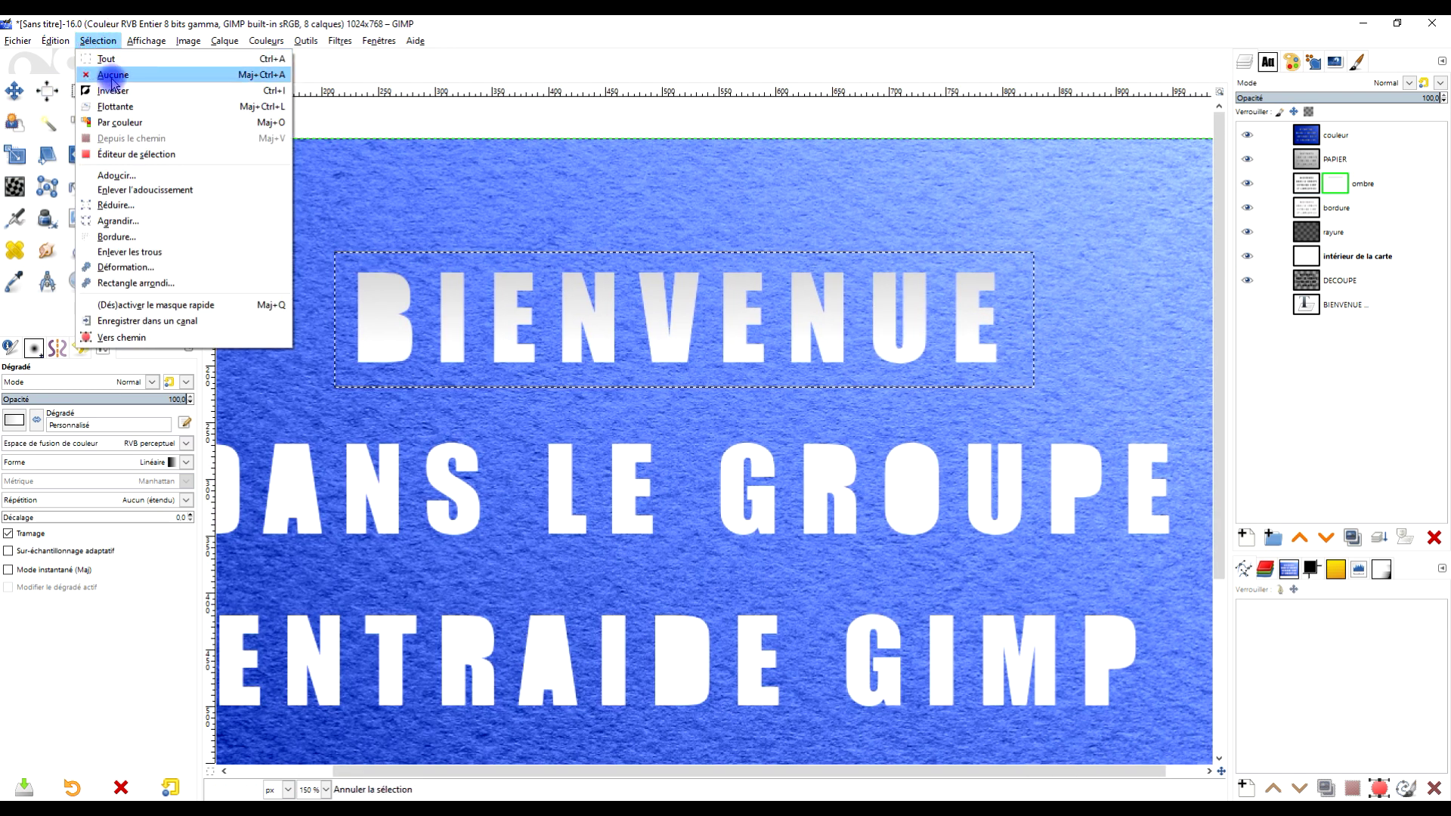
pyautogui.click(106, 76)
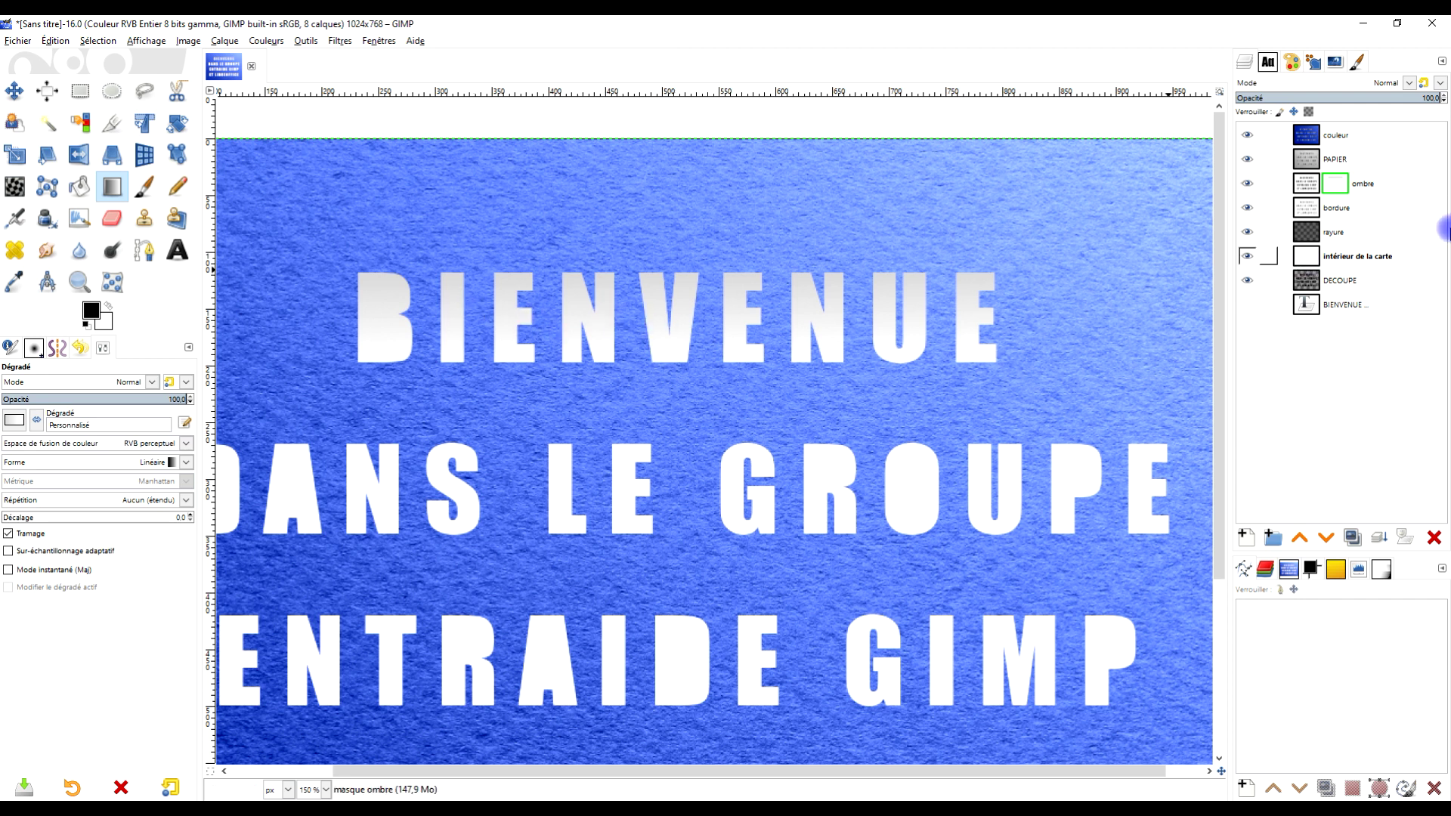
pyautogui.rightClick(1335, 185)
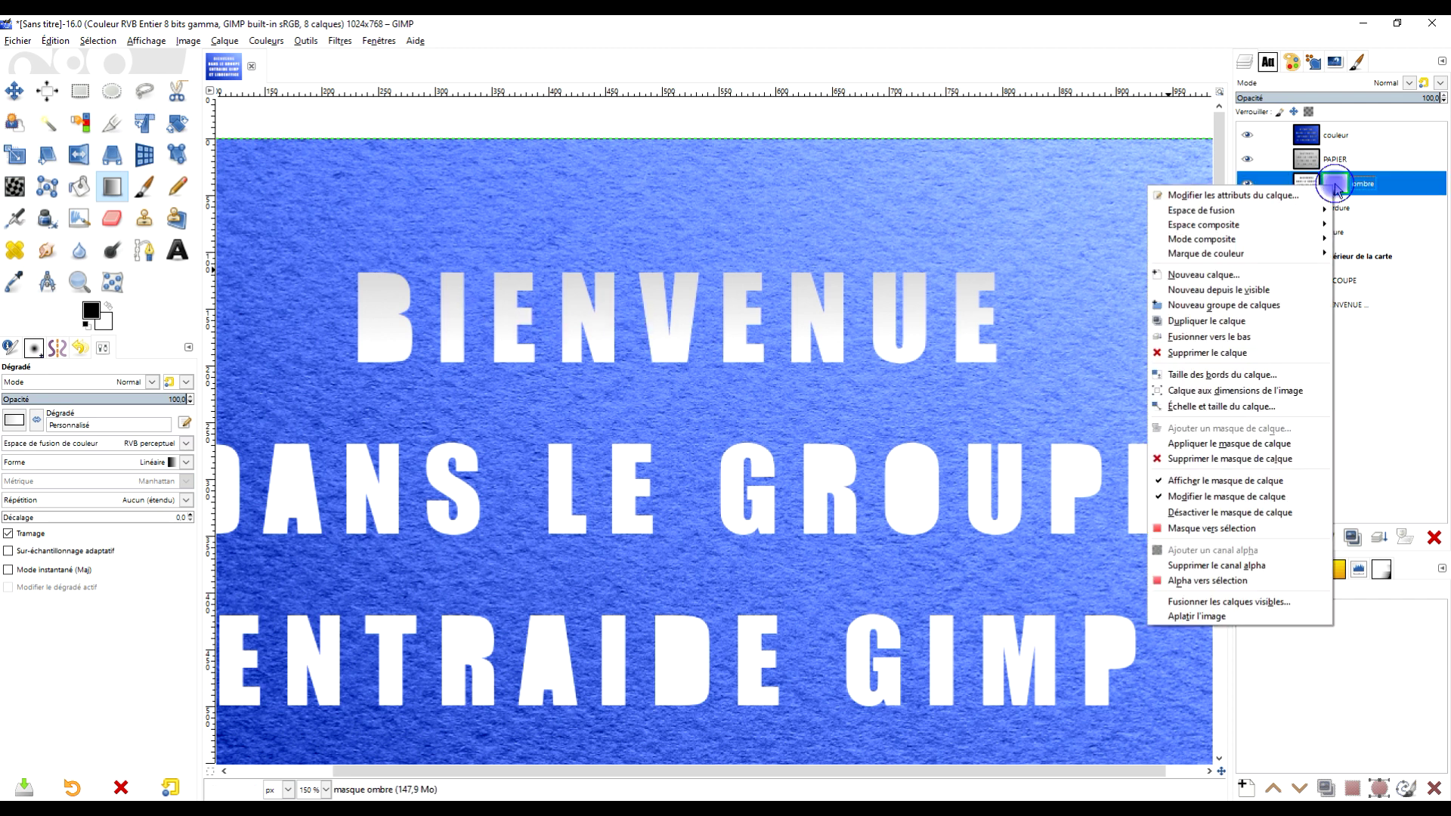
pyautogui.click(1217, 481)
pyautogui.press('1')
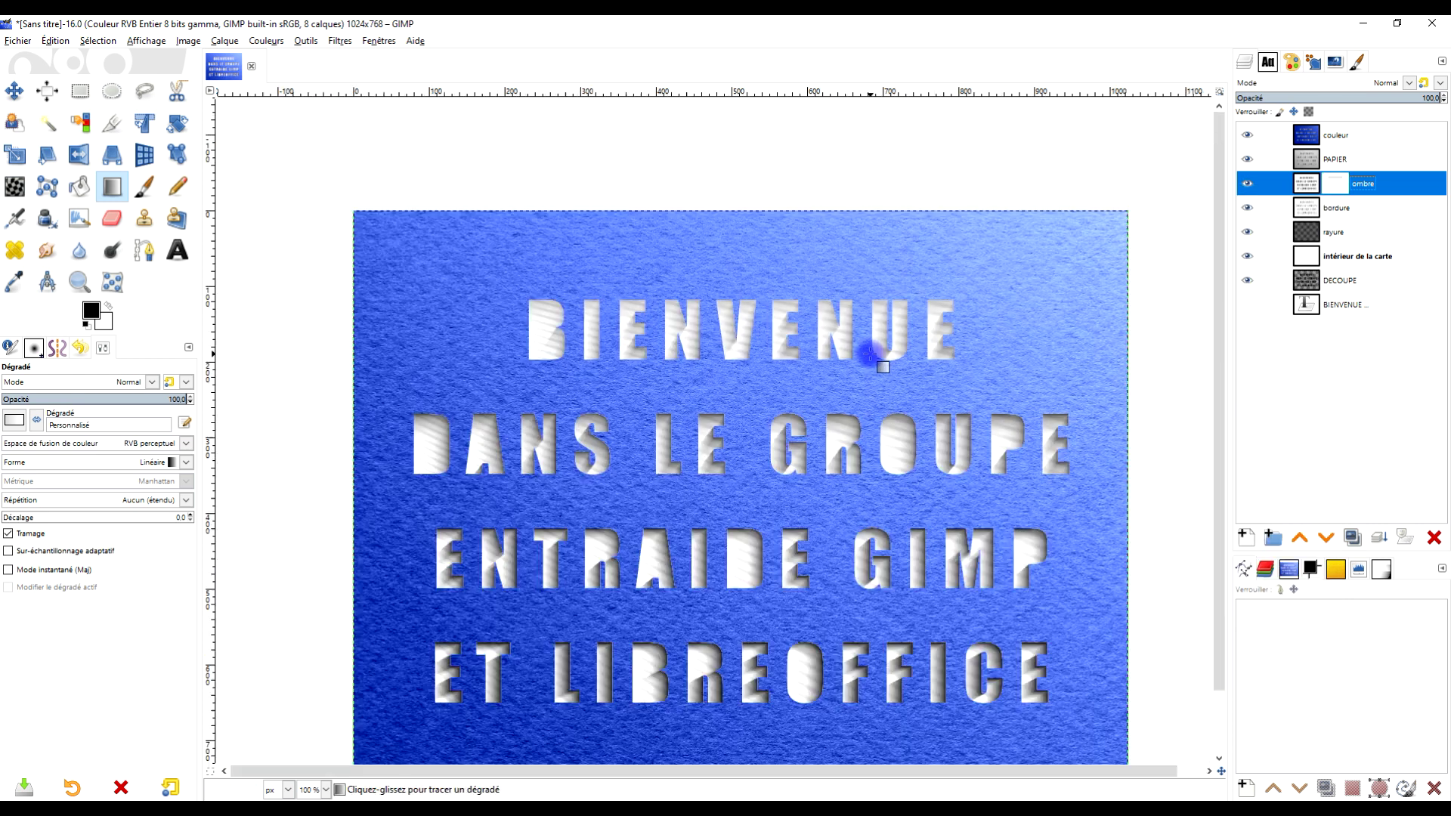
# Select a rectangle of about 648 x 151 px around the word BIENVENUE
pyautogui.moveTo(884, 390); pyautogui.dragTo(830, 313)
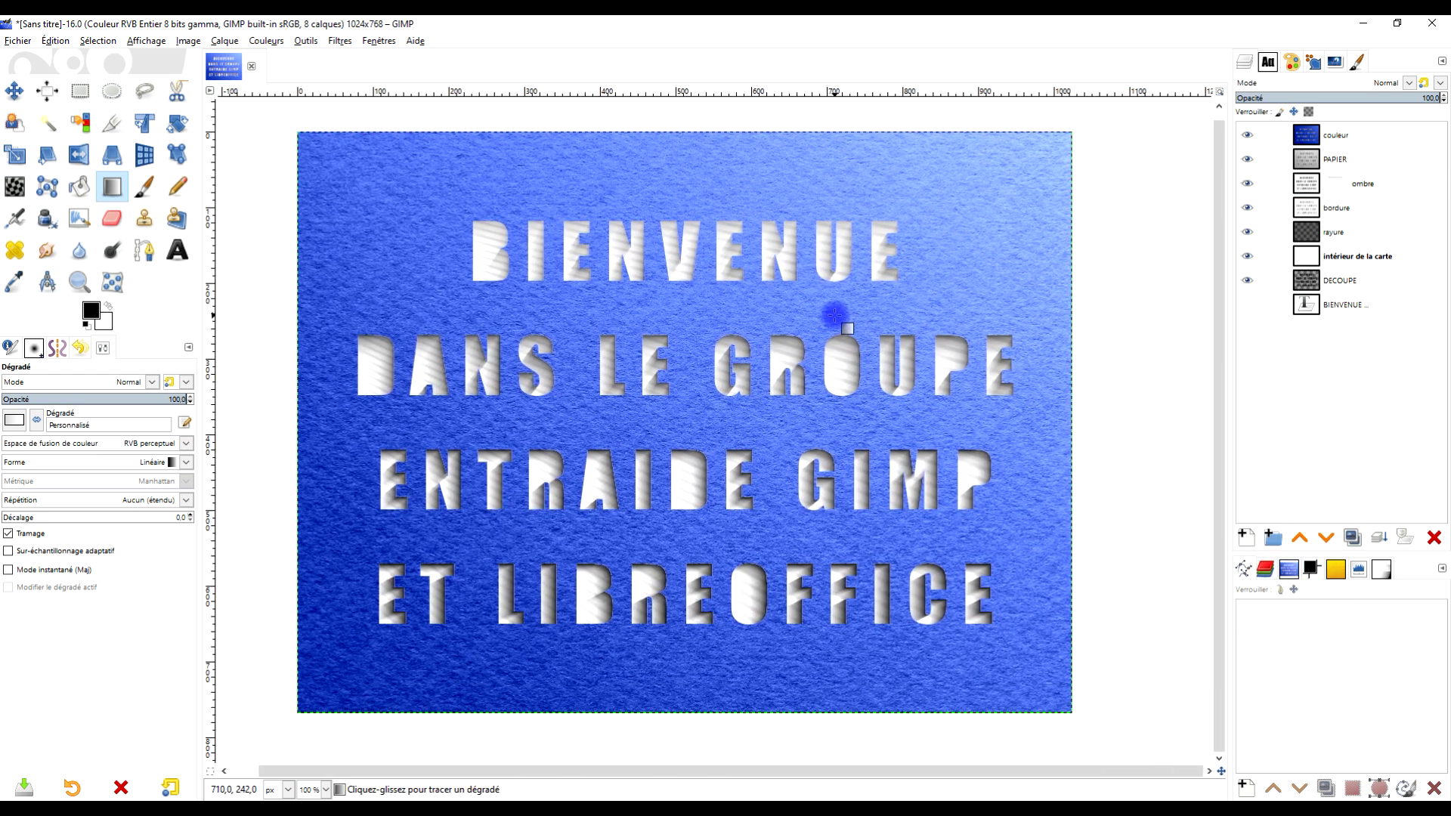
pyautogui.press('+')
pyautogui.hscroll(-1, 859, 314)
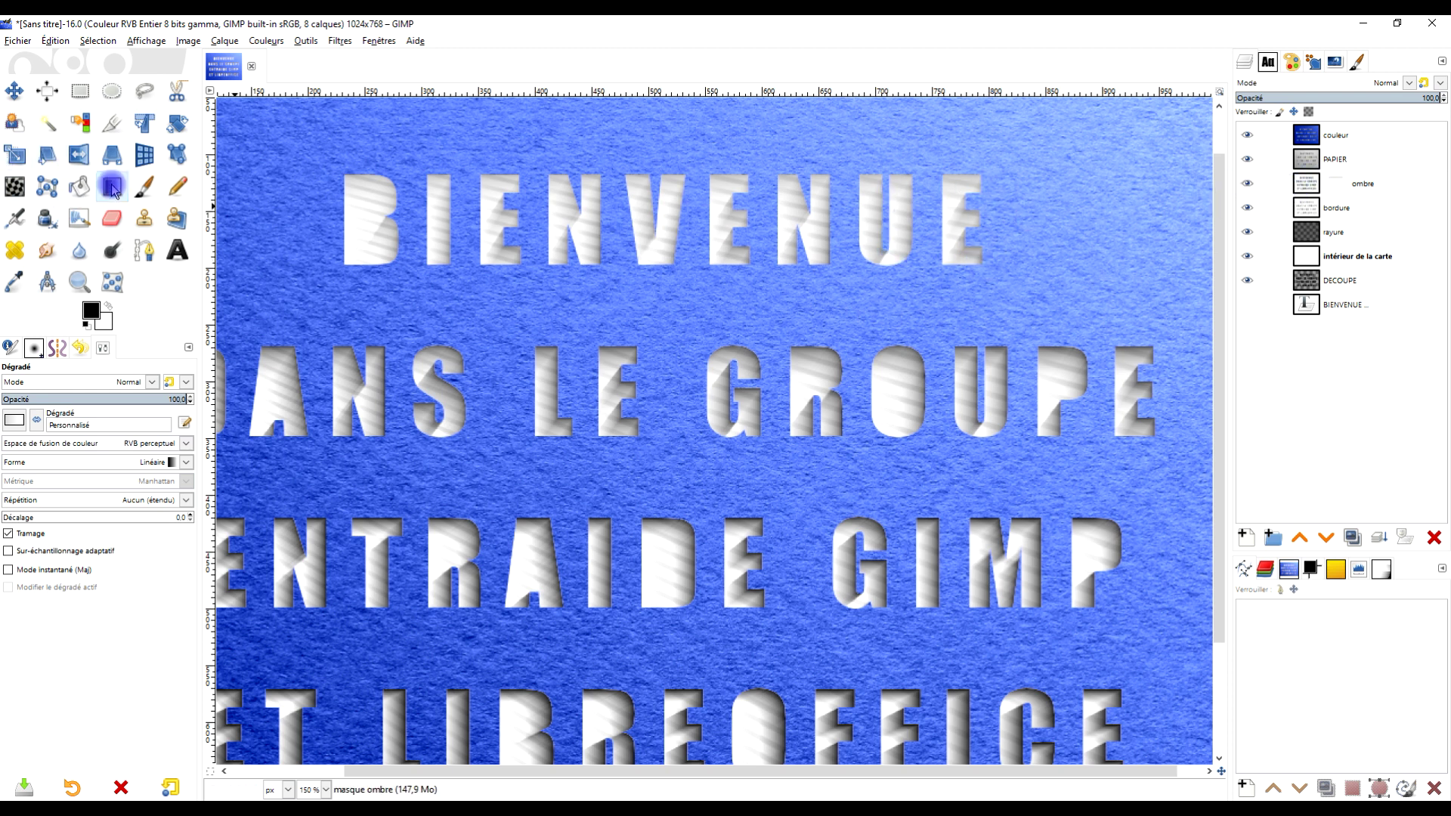
pyautogui.click(80, 90)
pyautogui.moveTo(306, 303); pyautogui.dragTo(1042, 132)
pyautogui.press('Return')
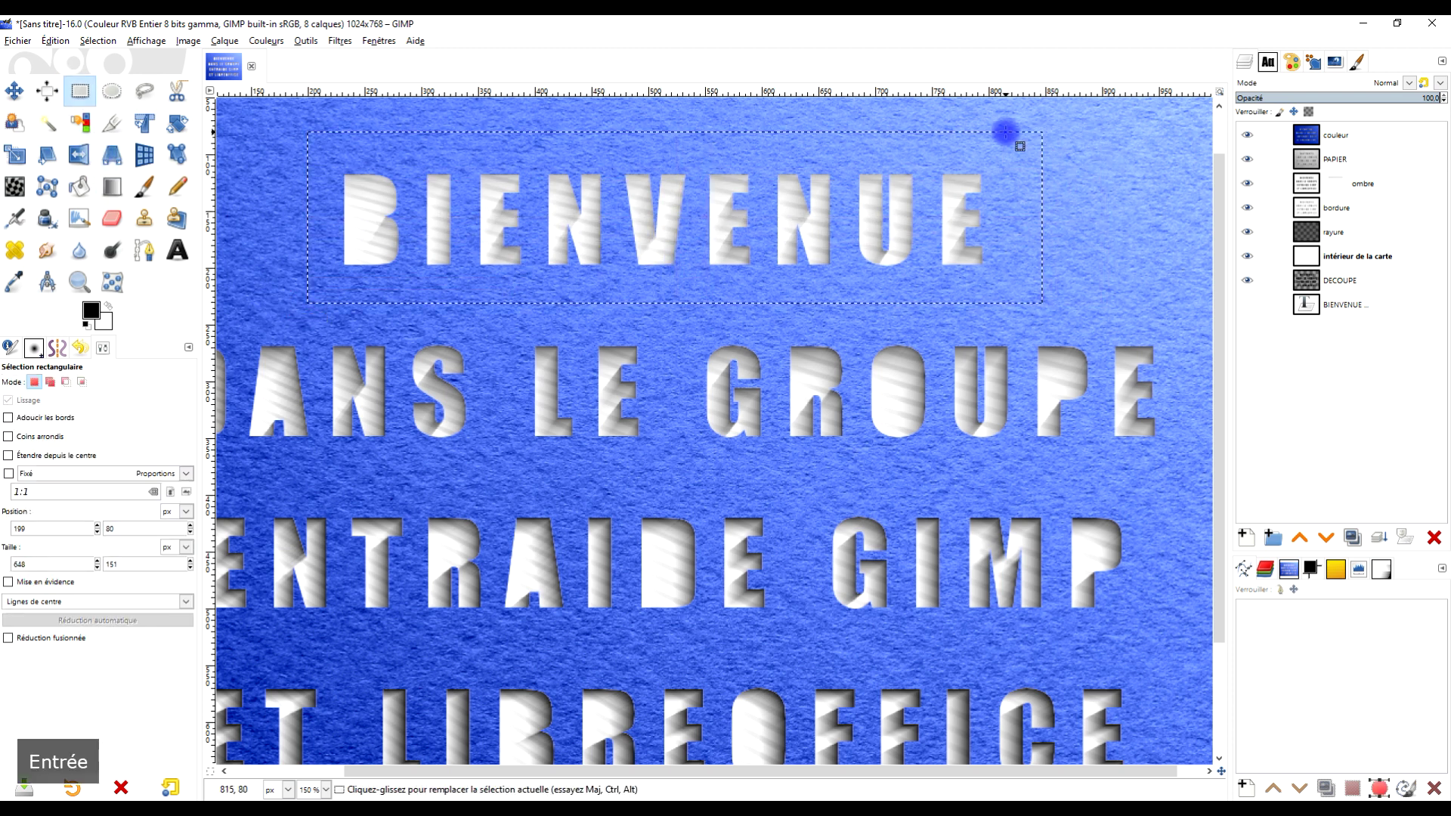
# Draw a vertical gradient through the U of BIENVENUE on the ombre mask, from about (710, 118) to (709, 202) px
pyautogui.click(112, 186)
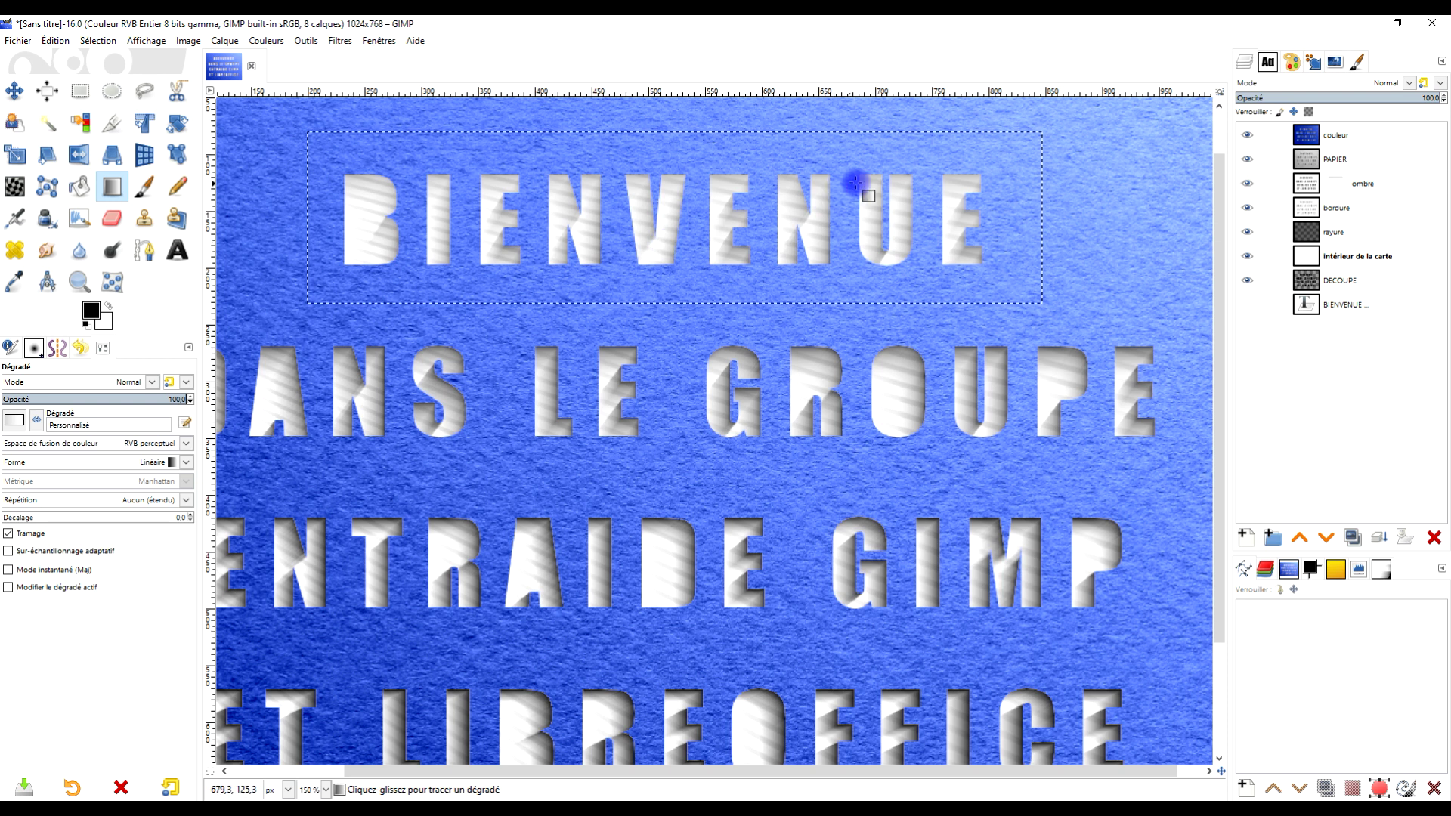
pyautogui.moveTo(885, 178); pyautogui.dragTo(886, 269)
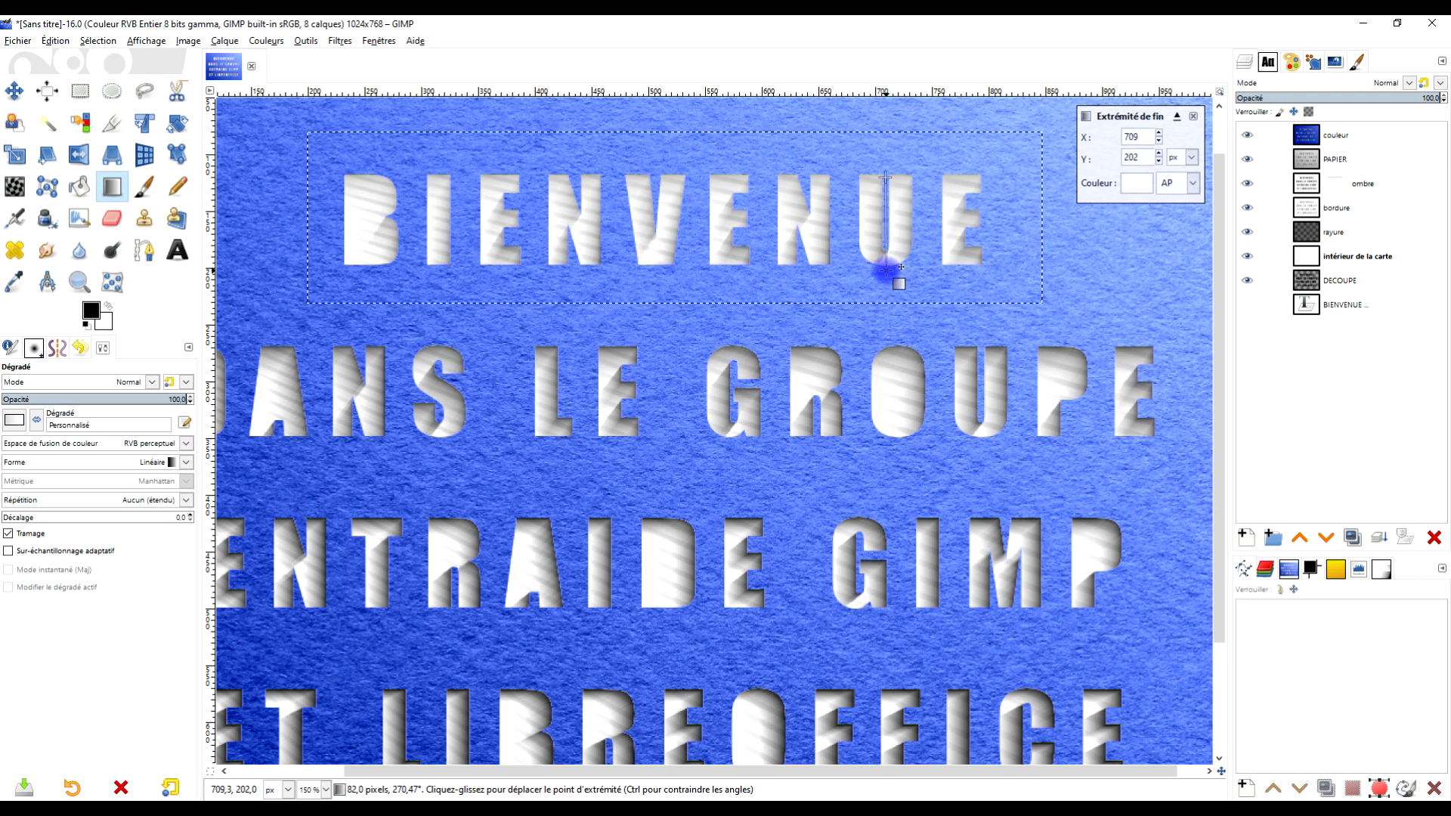
pyautogui.moveTo(884, 178); pyautogui.dragTo(886, 179)
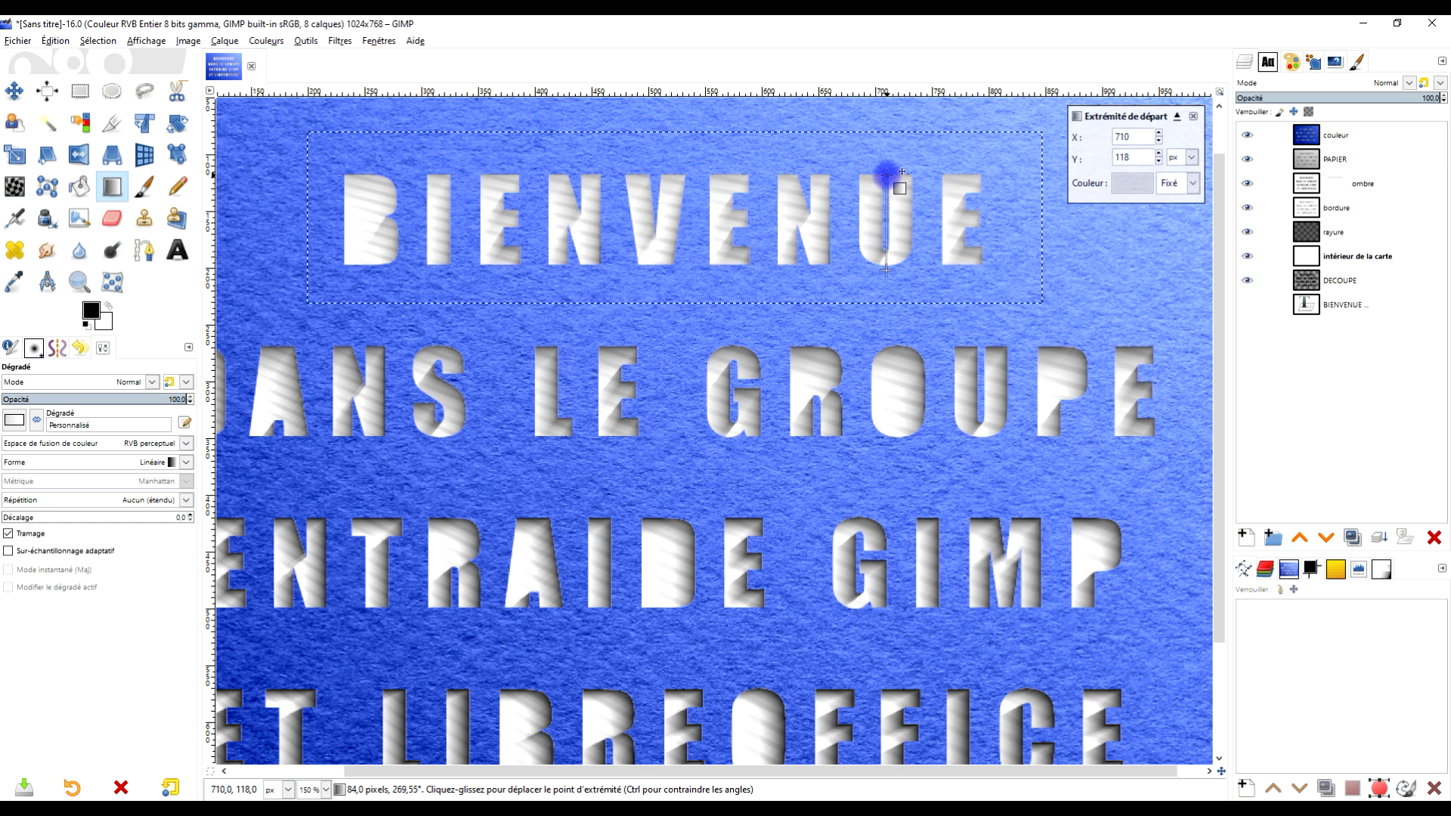
# Adjust the light gray of the new BIENVENUE gradient's starting color and validate it
pyautogui.click(1133, 184)
pyautogui.moveTo(1006, 179); pyautogui.dragTo(977, 121)
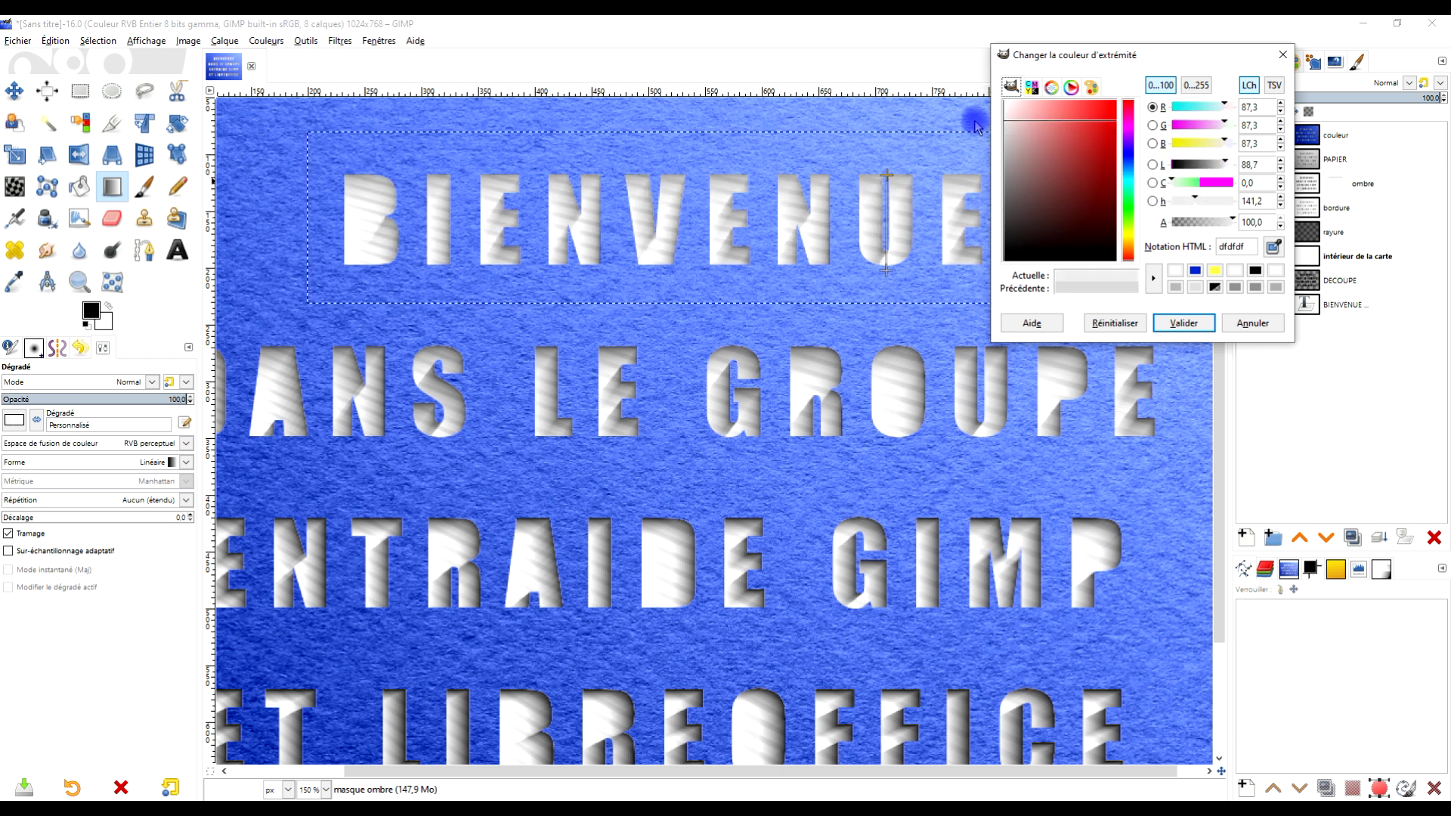
pyautogui.moveTo(973, 124); pyautogui.dragTo(967, 132)
pyautogui.click(1183, 323)
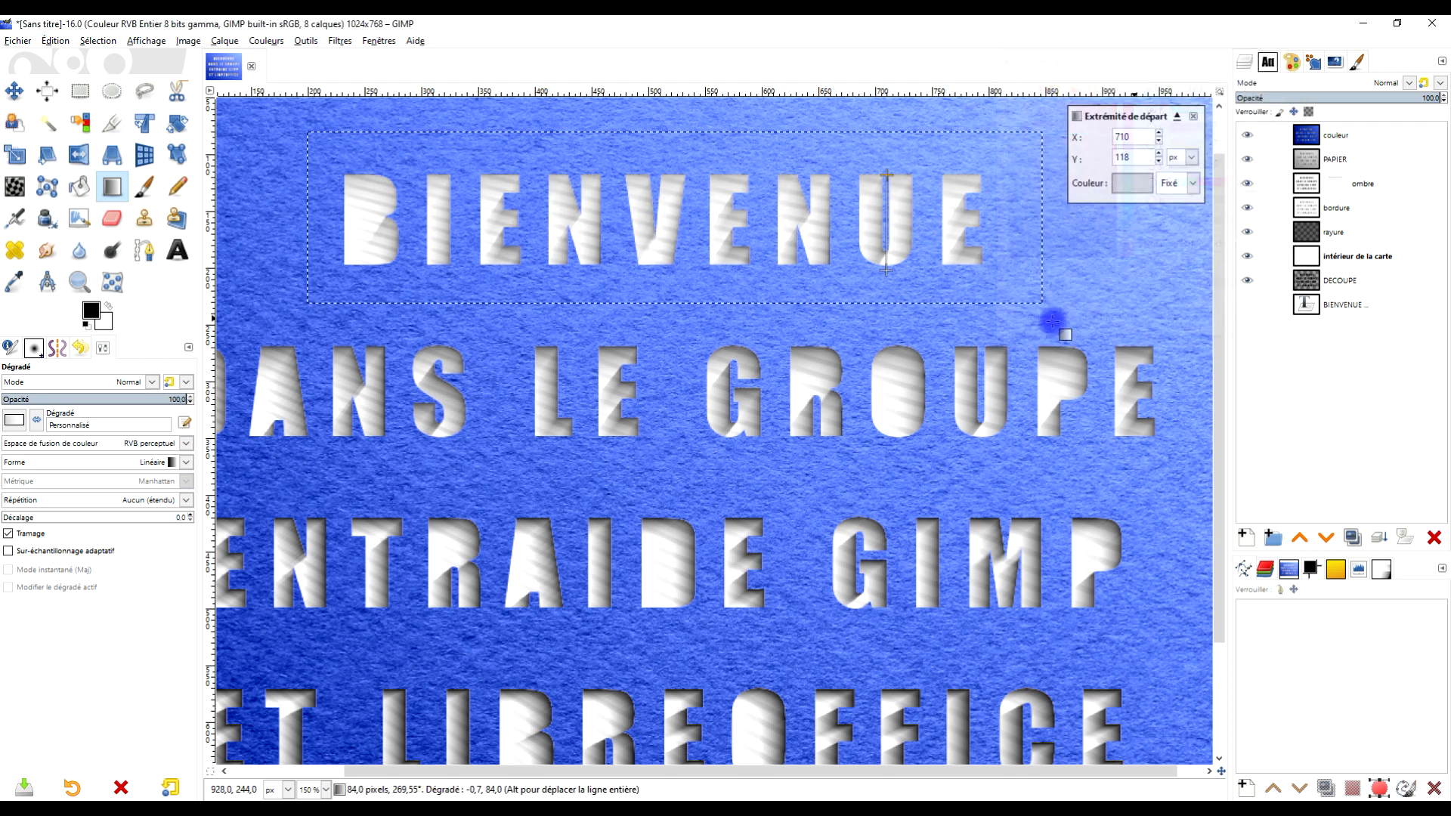
# Apply the BIENVENUE gradient by switching to rectangle selection, and clear the selection
pyautogui.click(79, 91)
pyautogui.click(97, 41)
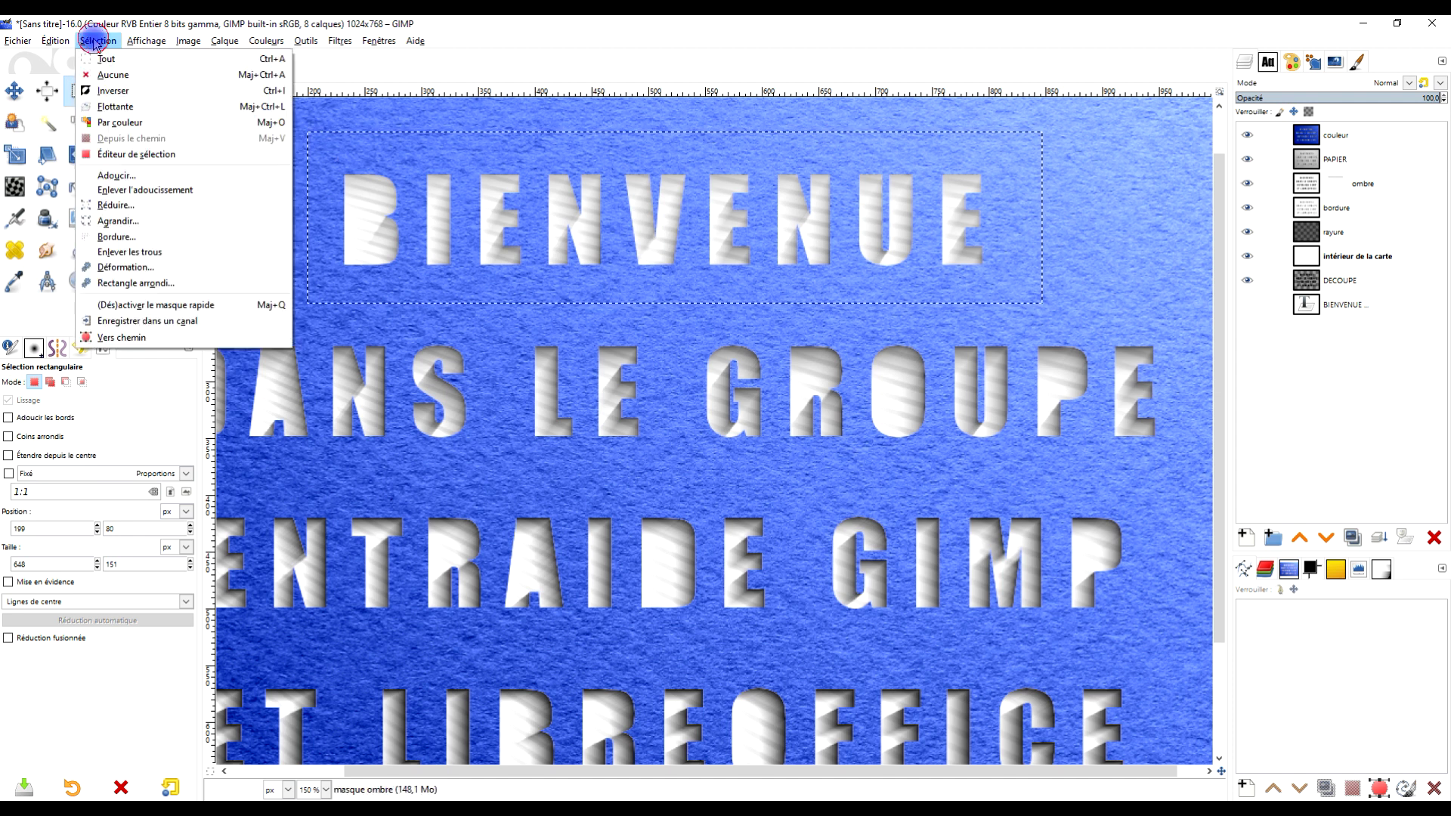
pyautogui.click(113, 74)
pyautogui.press('1')
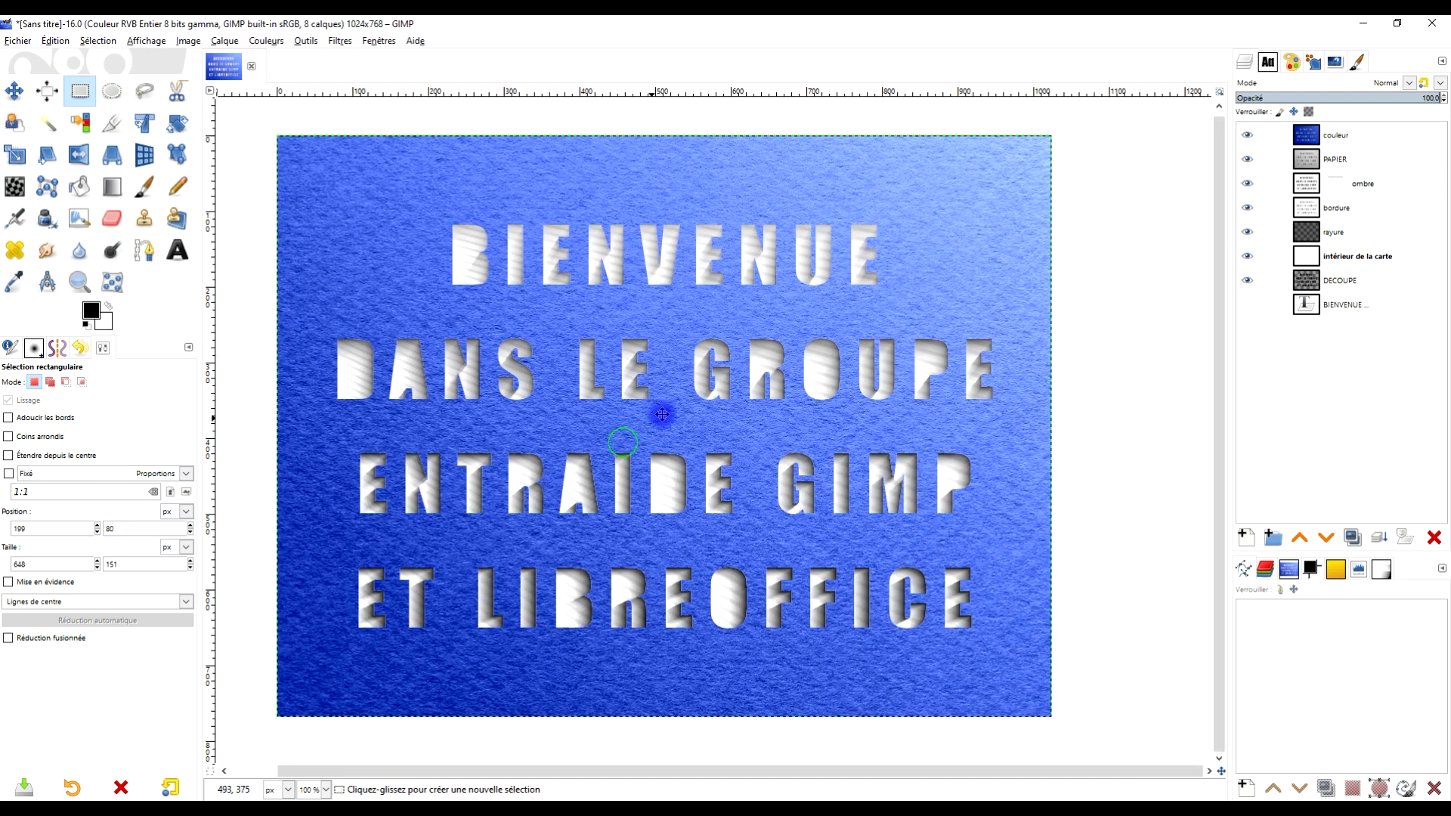
pyautogui.moveTo(662, 414); pyautogui.dragTo(681, 420)
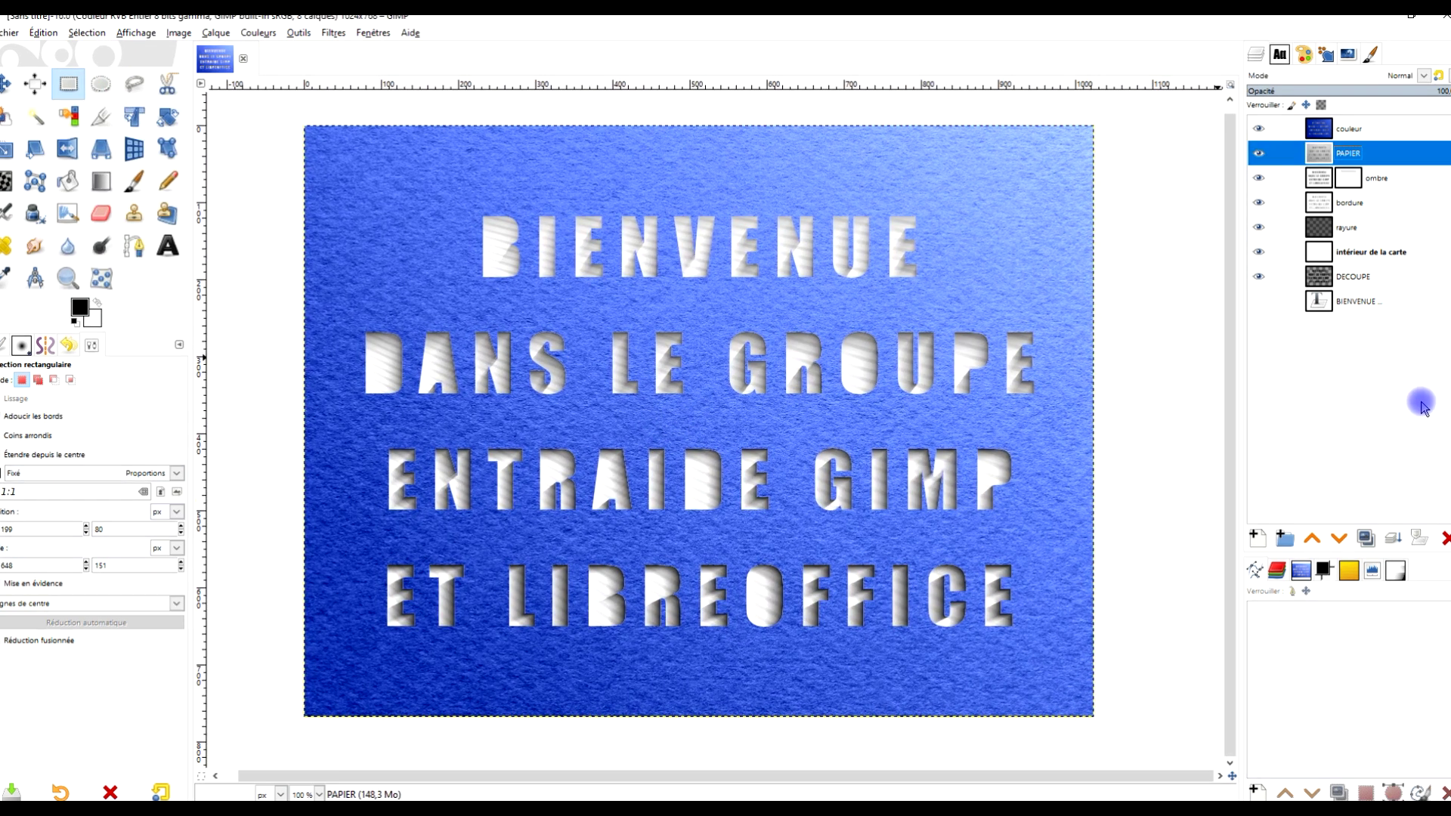